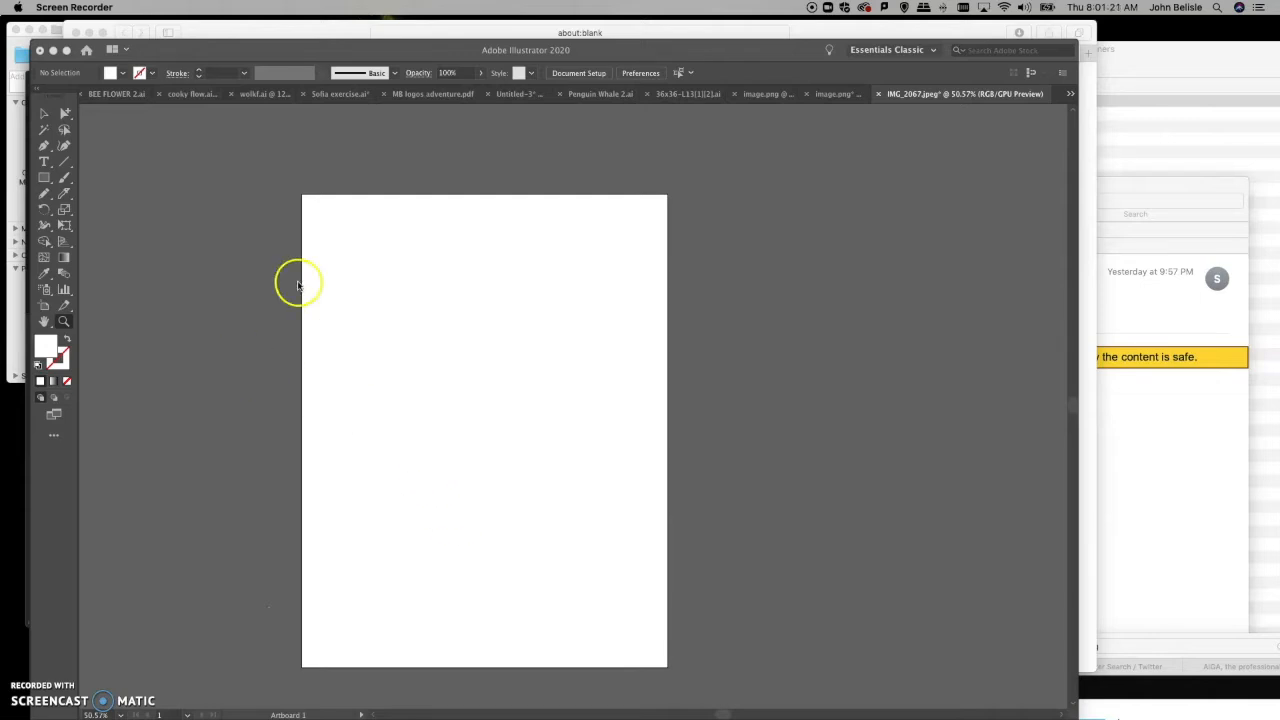
Step: Start placing a file and browse to the 2020 folder inside GDMA 1110 Image dev 1
click(227, 202)
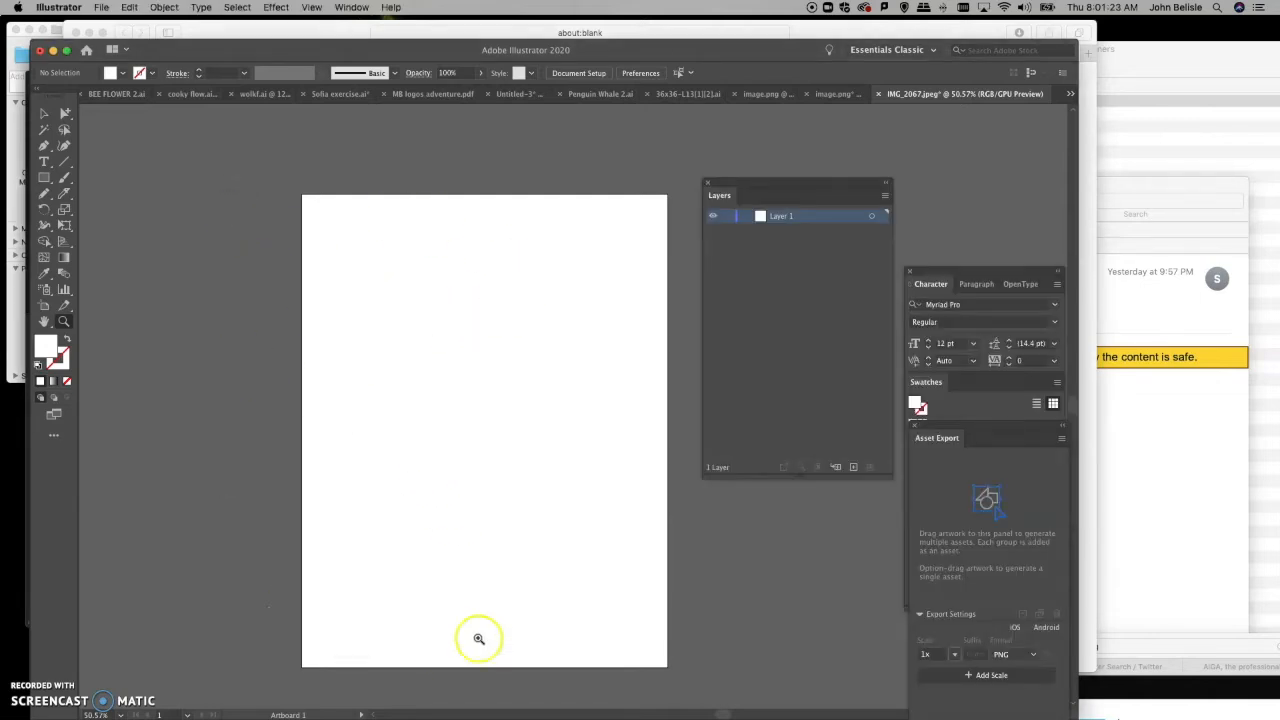
click(101, 7)
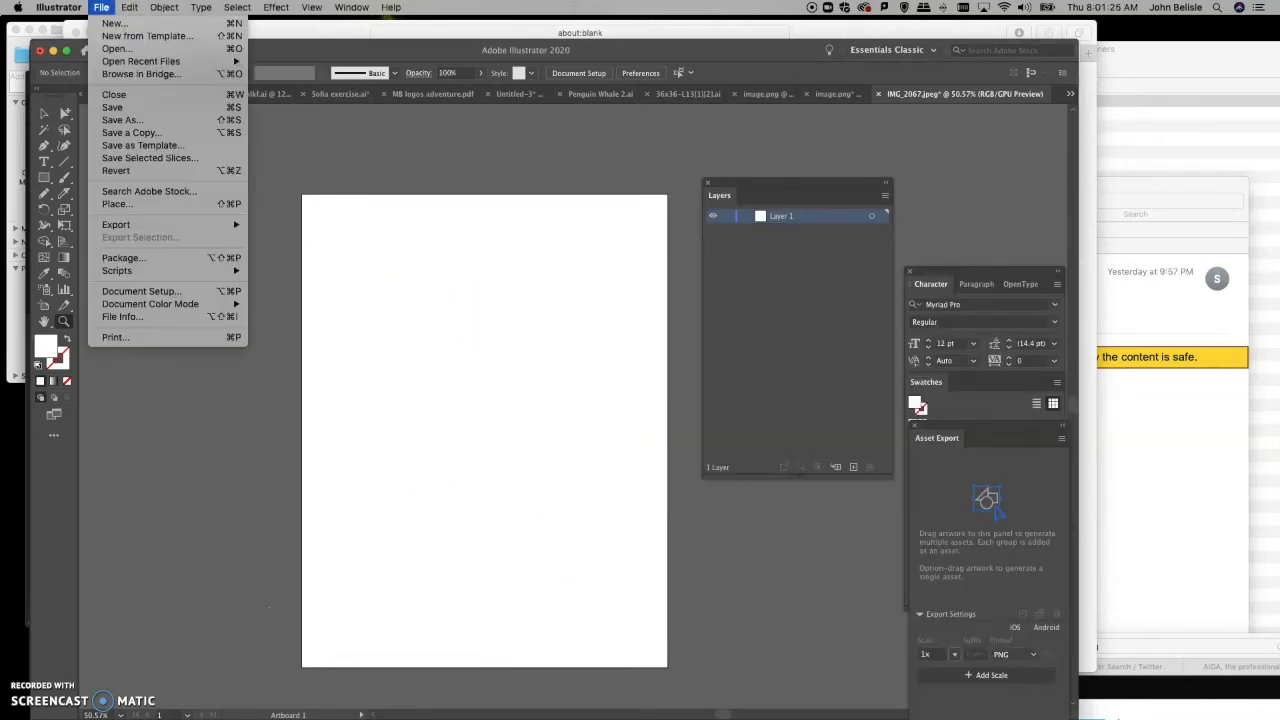
click(135, 205)
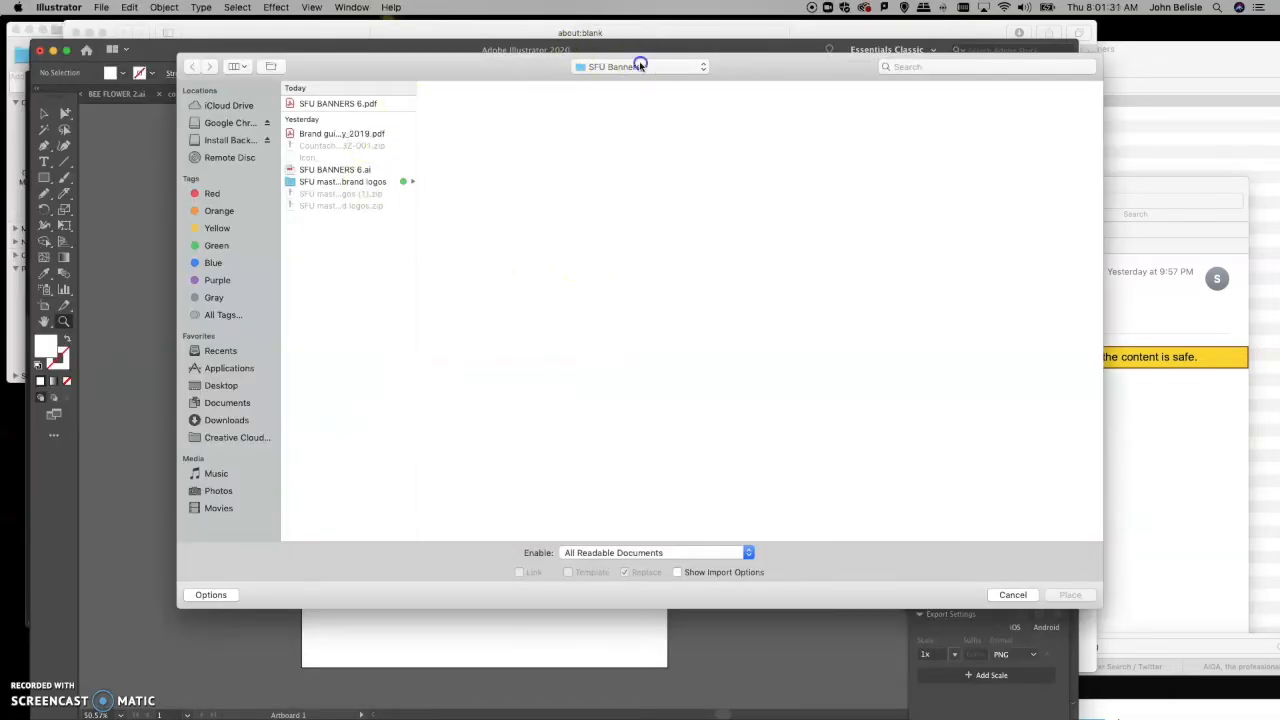
click(640, 66)
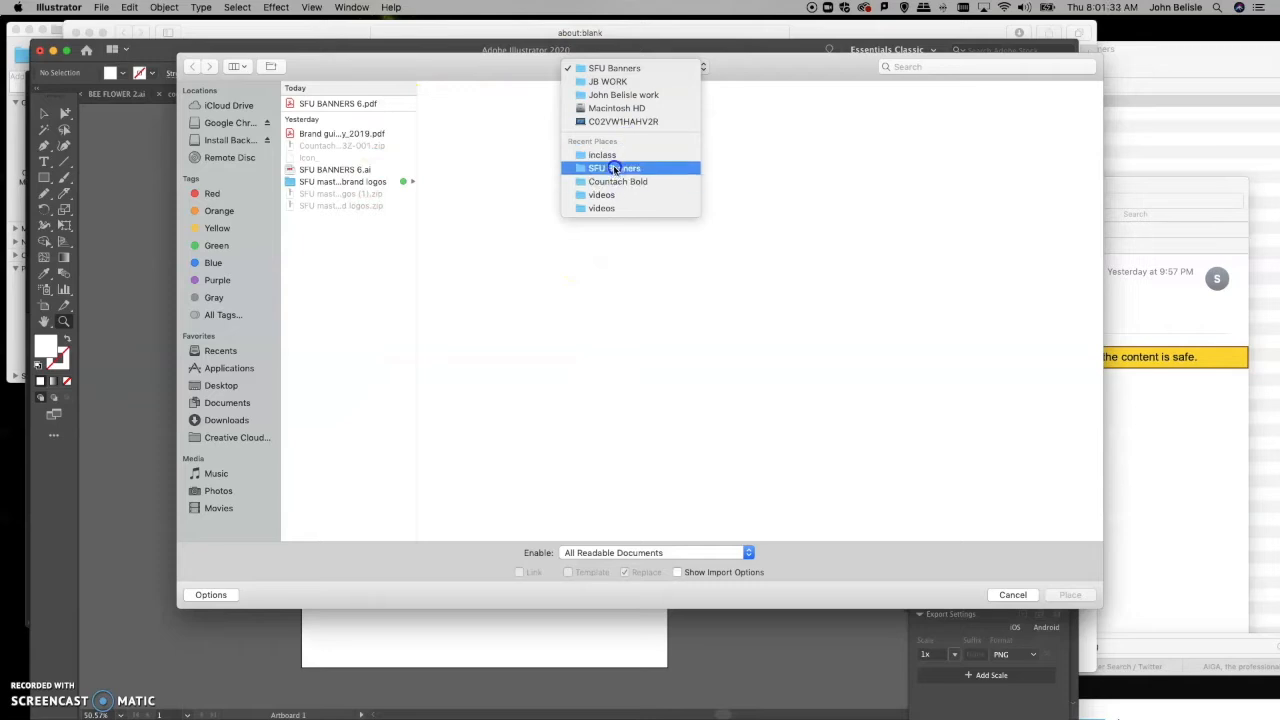
click(605, 199)
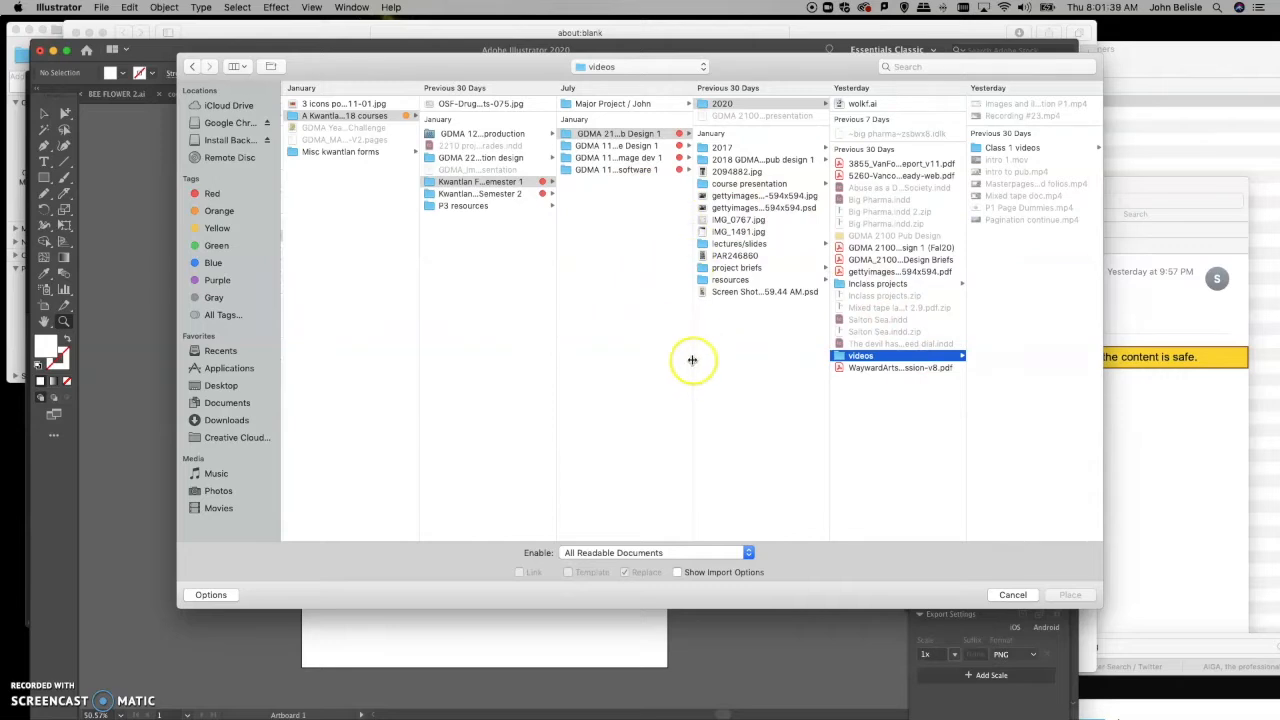
drag(692, 360, 789, 366)
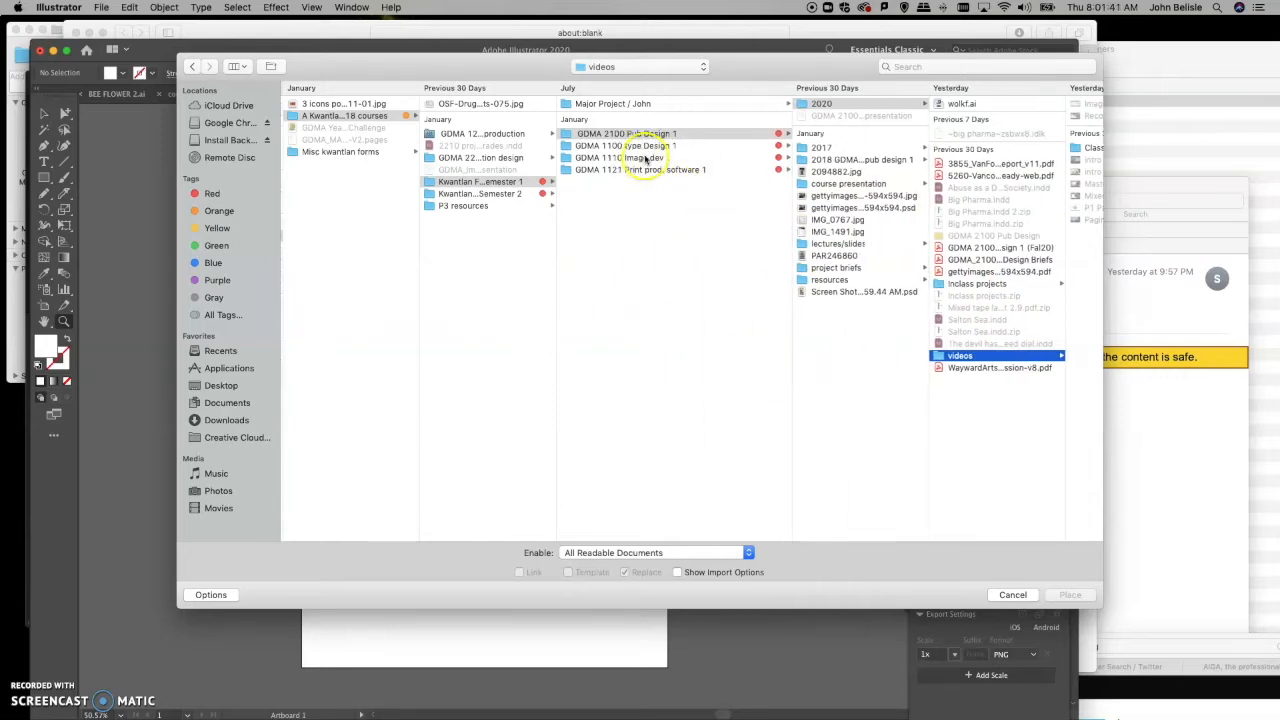
click(645, 158)
click(817, 104)
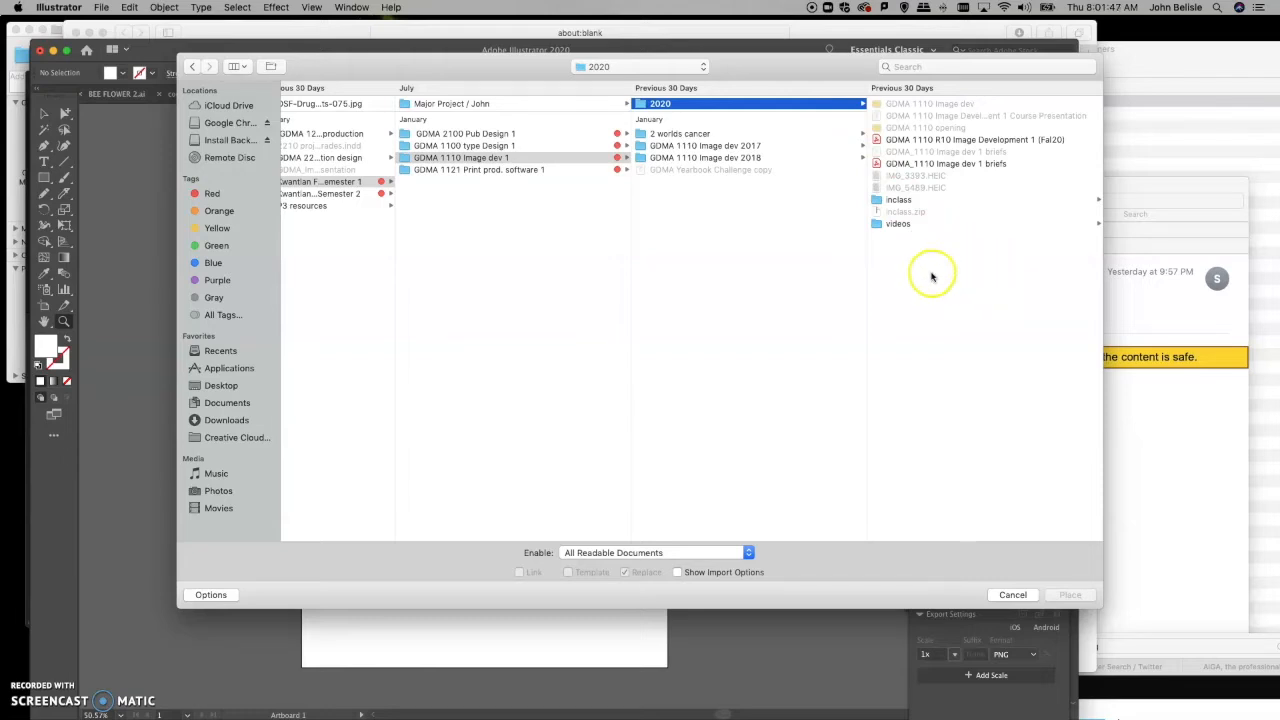
Step: Place Penguin Sketches.pdf from the inclass folder across the artboard's full width, about 605 by 394 pt
click(889, 200)
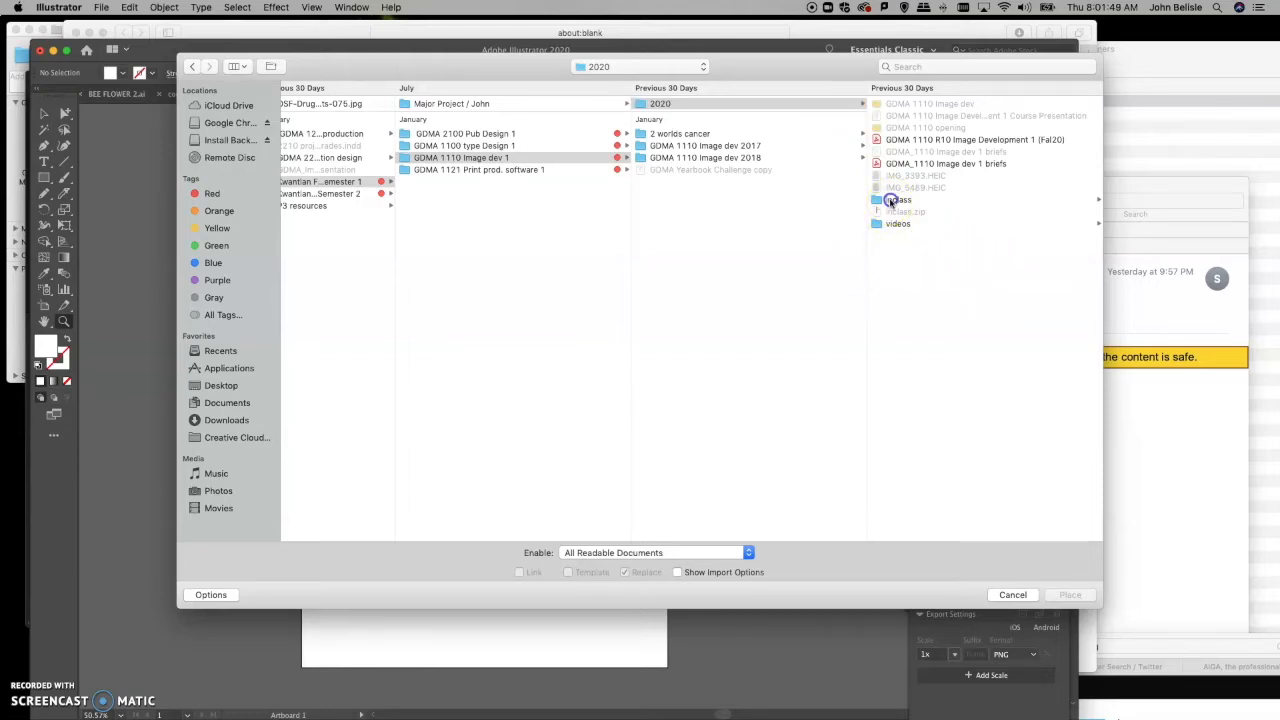
click(907, 104)
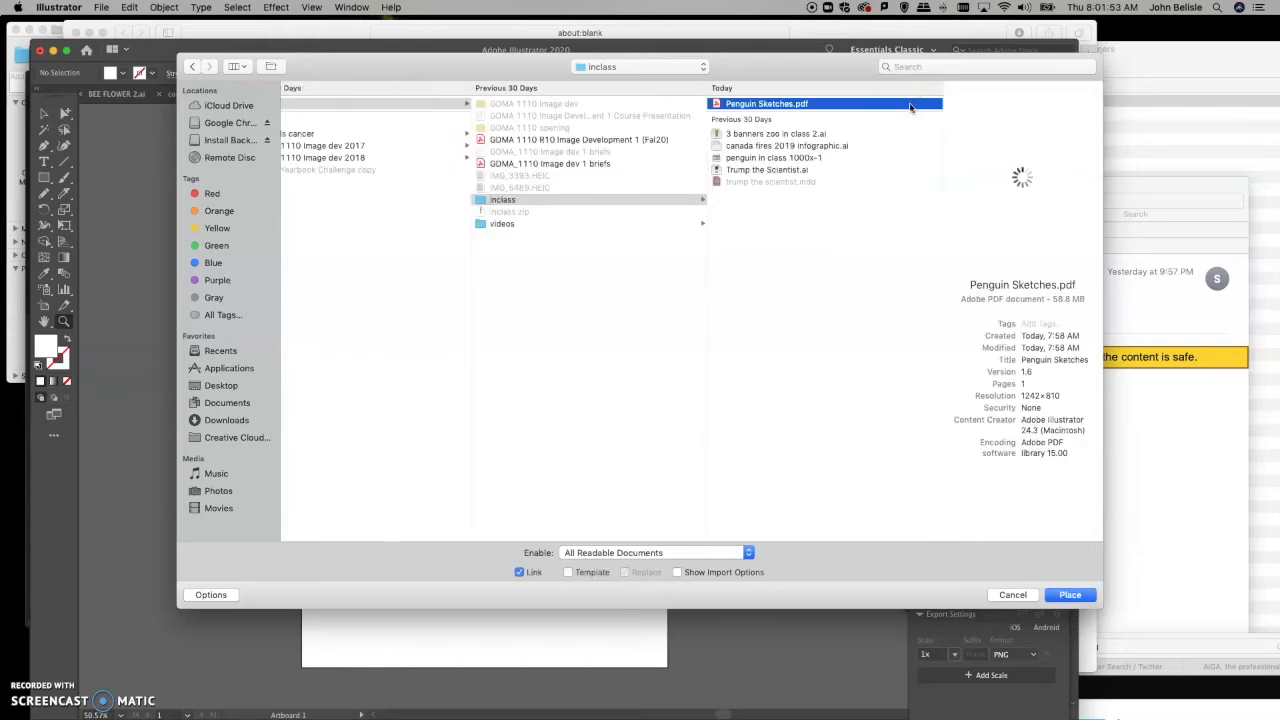
click(1068, 595)
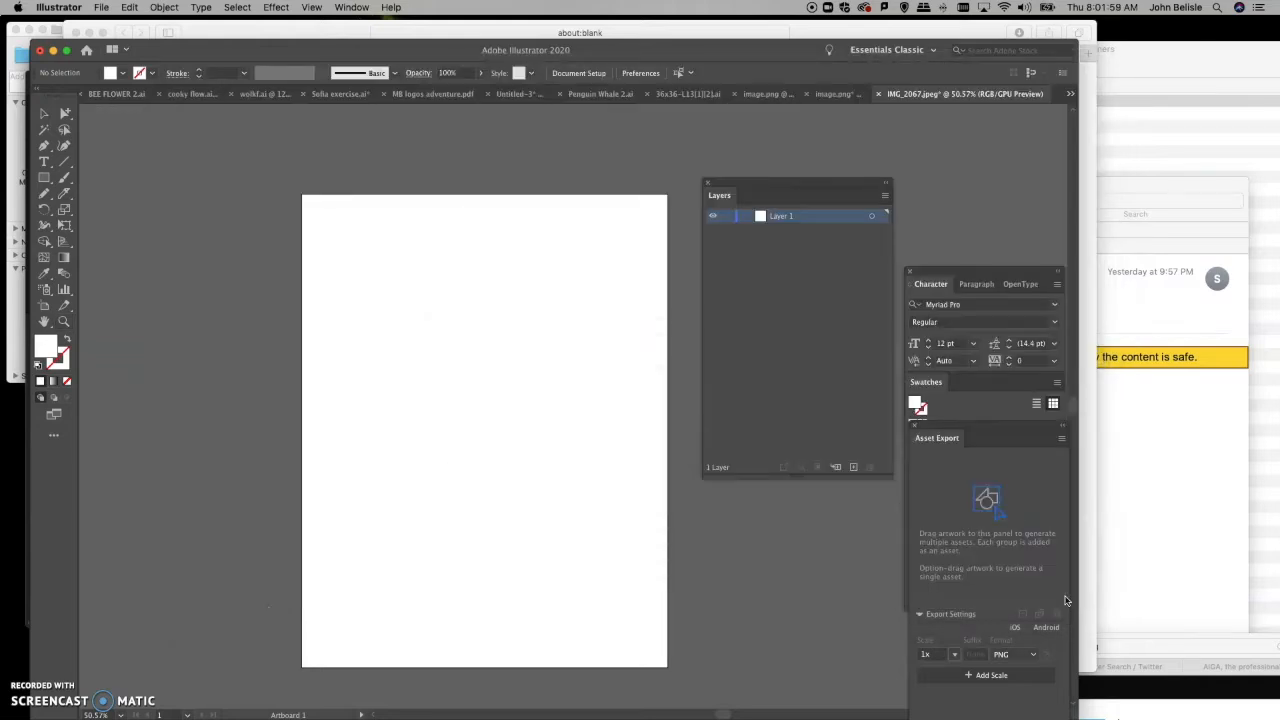
mouse_move(305, 282)
mouse_down()
mouse_move(483, 480)
mouse_move(666, 624)
mouse_up()
Step: Move the Layers, Character and Asset Export panels off the placed penguin sketches
key(z)
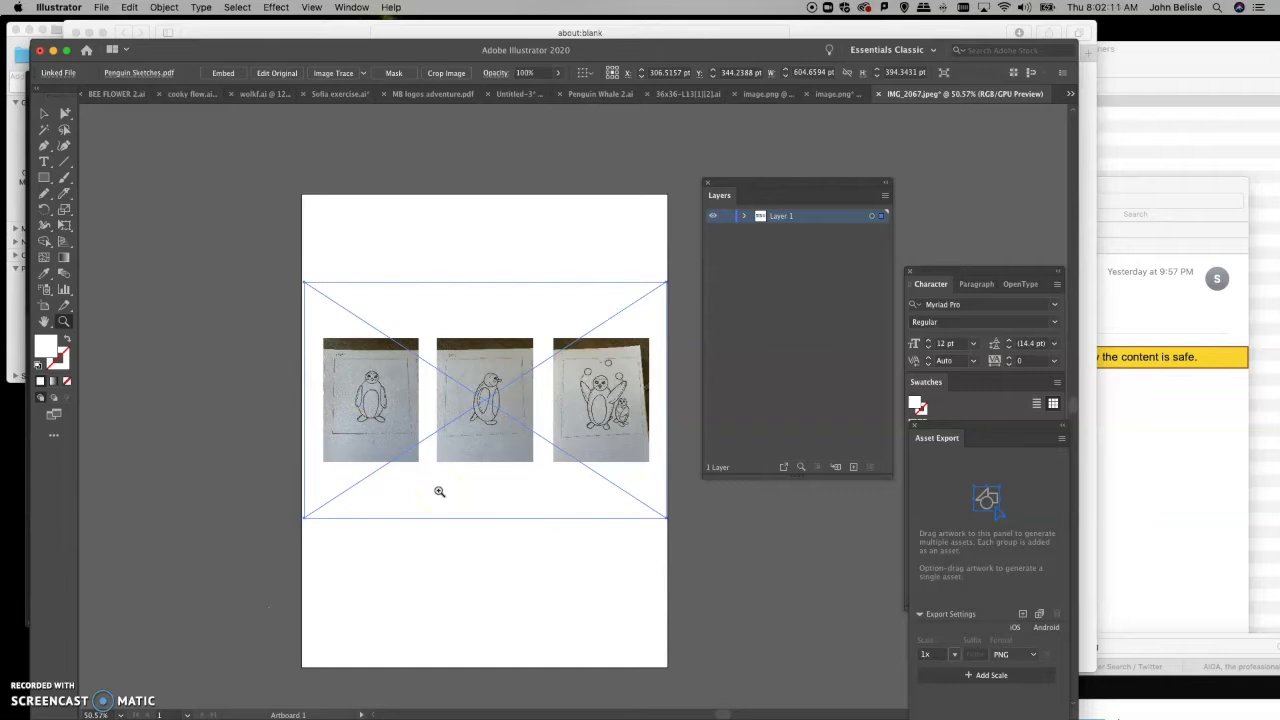
click(371, 421)
click(371, 421)
scroll(372, 423, right, 5)
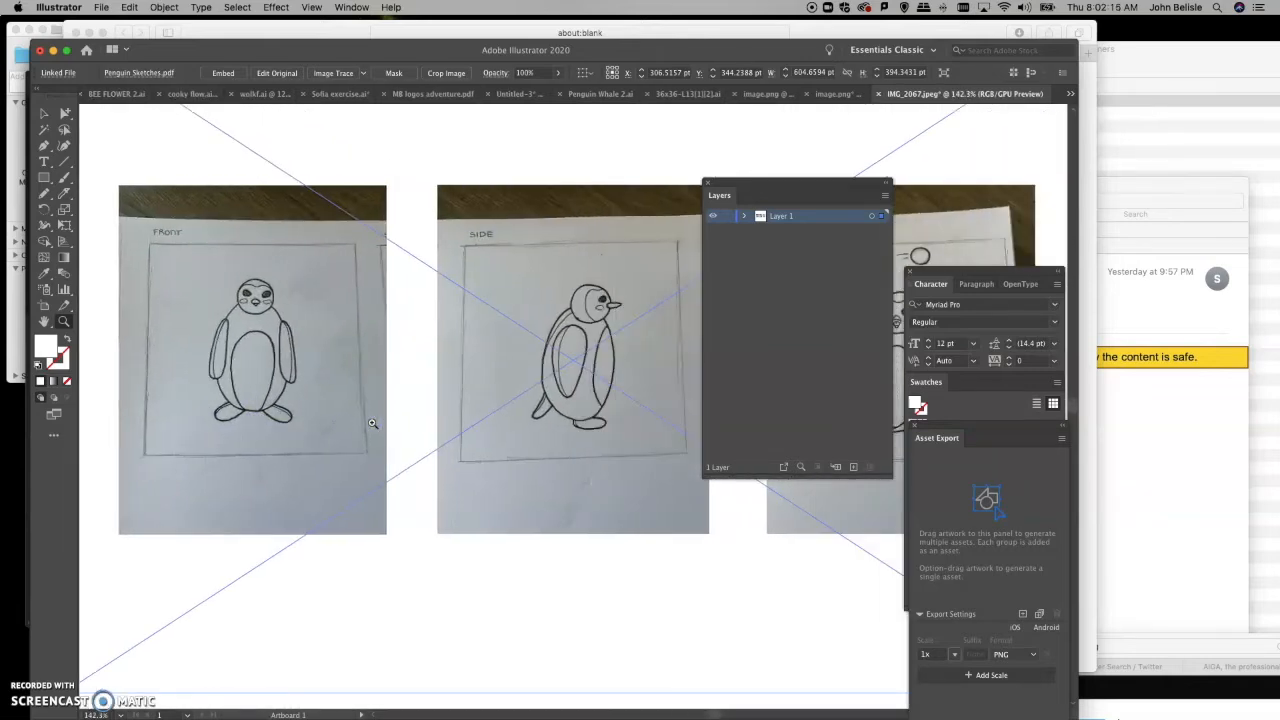
drag(743, 189, 1156, 147)
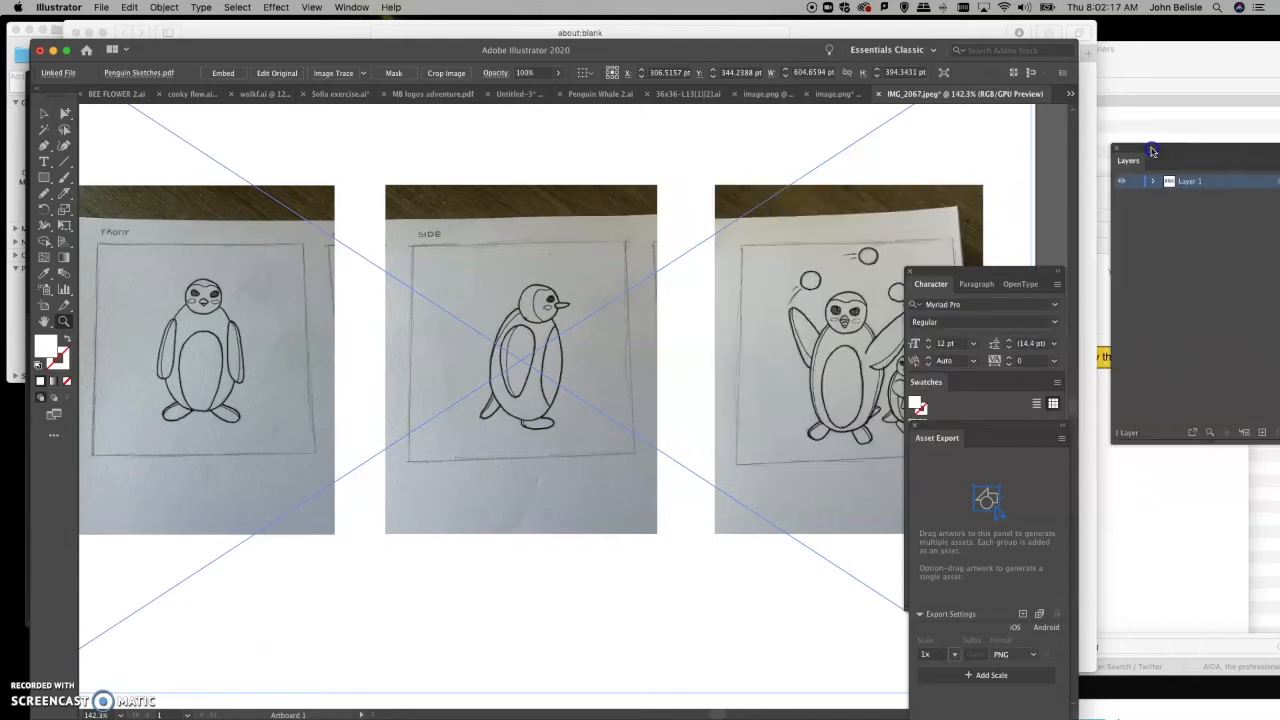
drag(957, 271, 1097, 208)
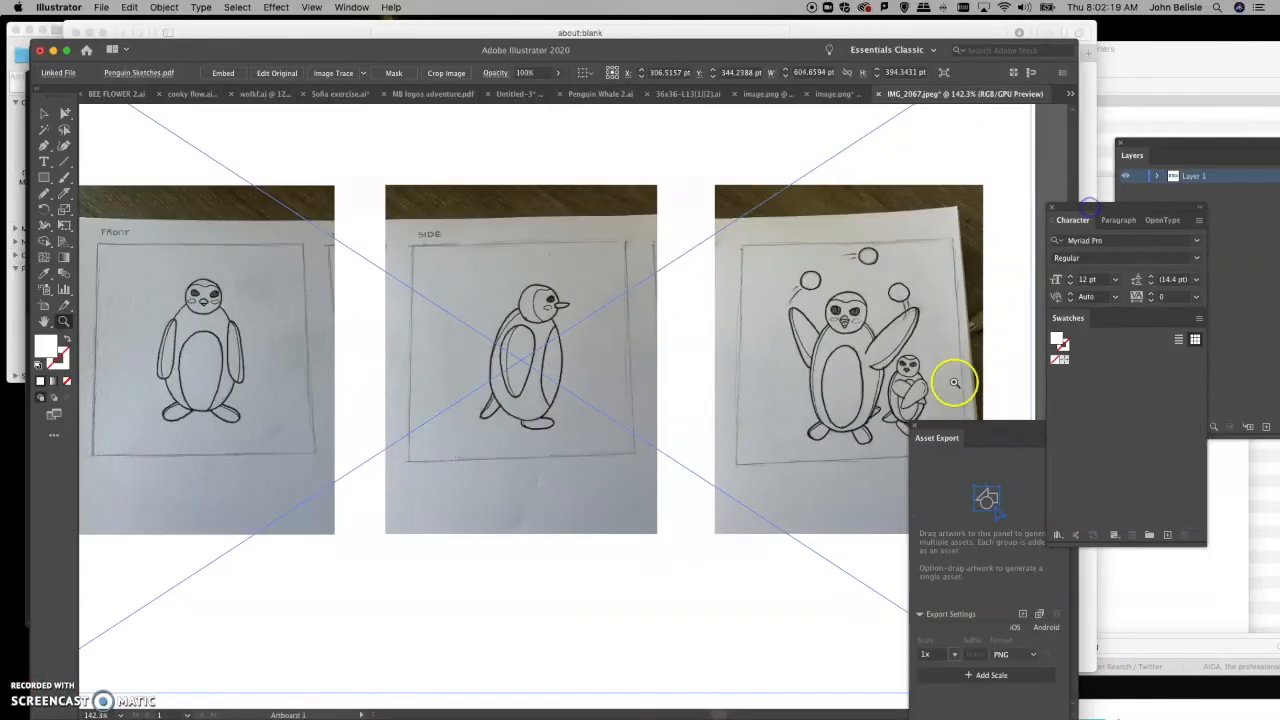
drag(926, 432, 1036, 452)
scroll(586, 443, left, 5)
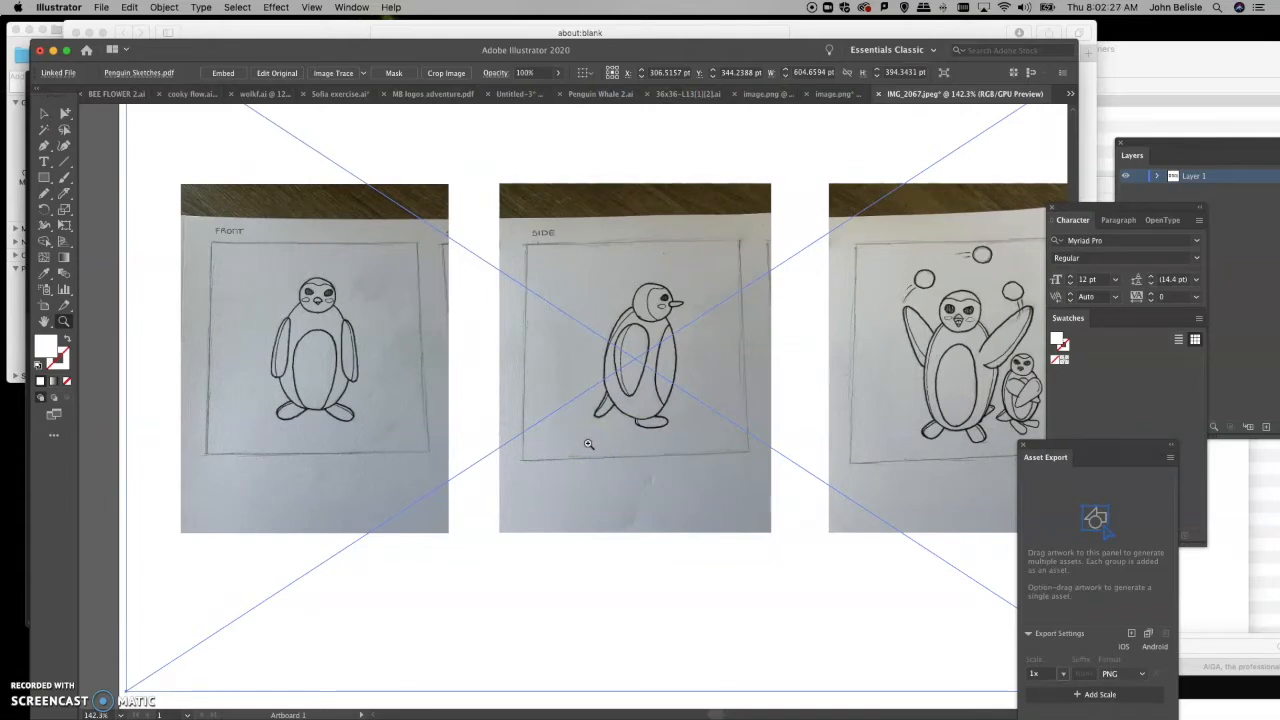
scroll(588, 443, up, 1)
Step: Bring the Layers panel beside the sketches and create a new layer named "Image sketches"
drag(1148, 139, 519, 313)
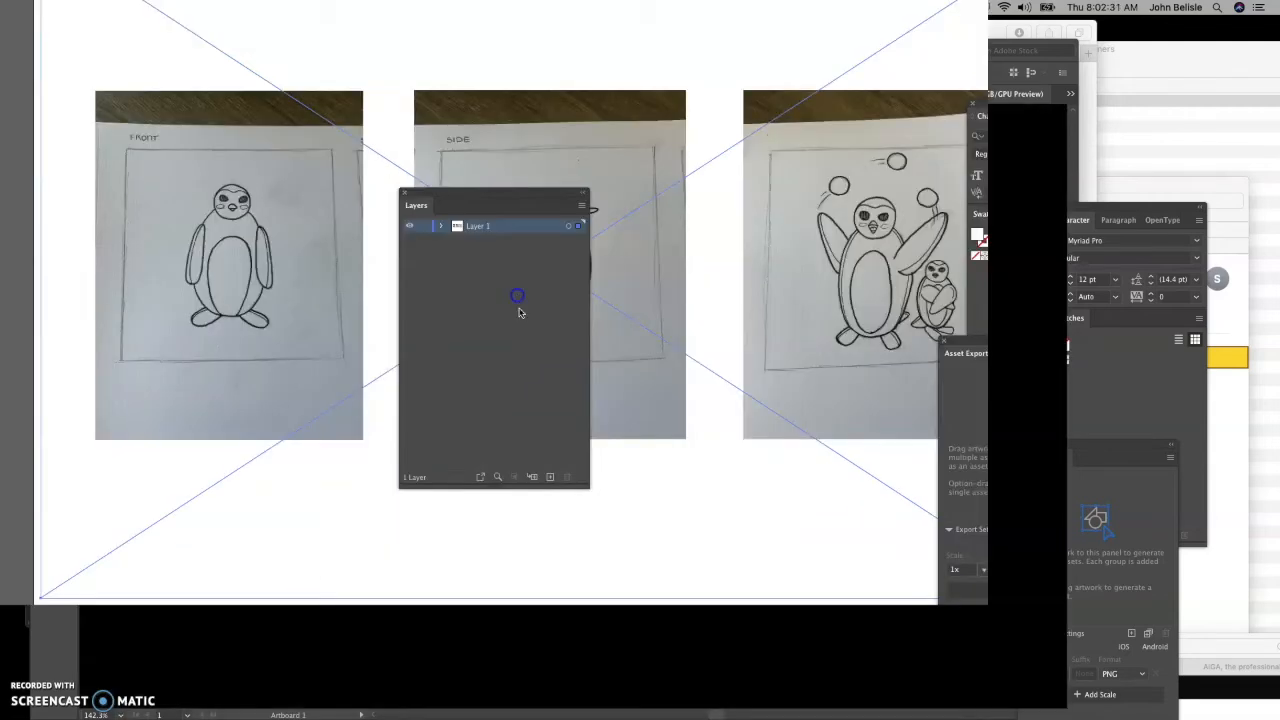
click(661, 311)
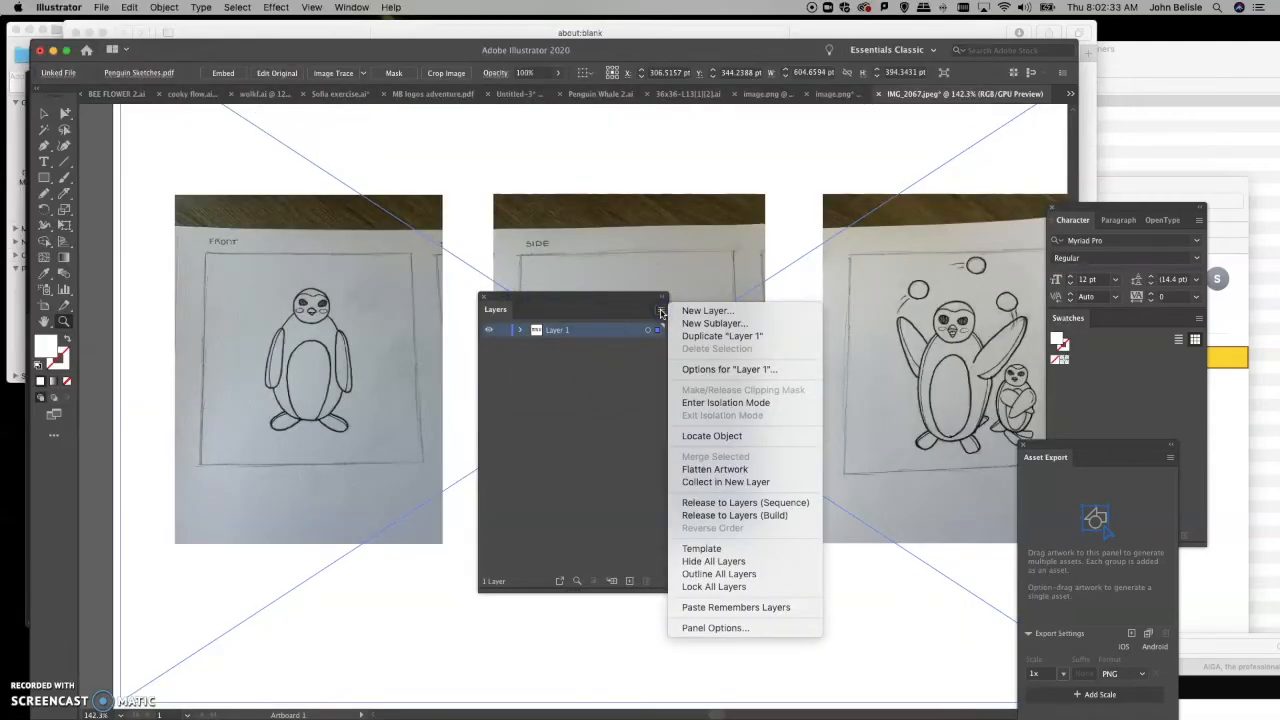
click(690, 311)
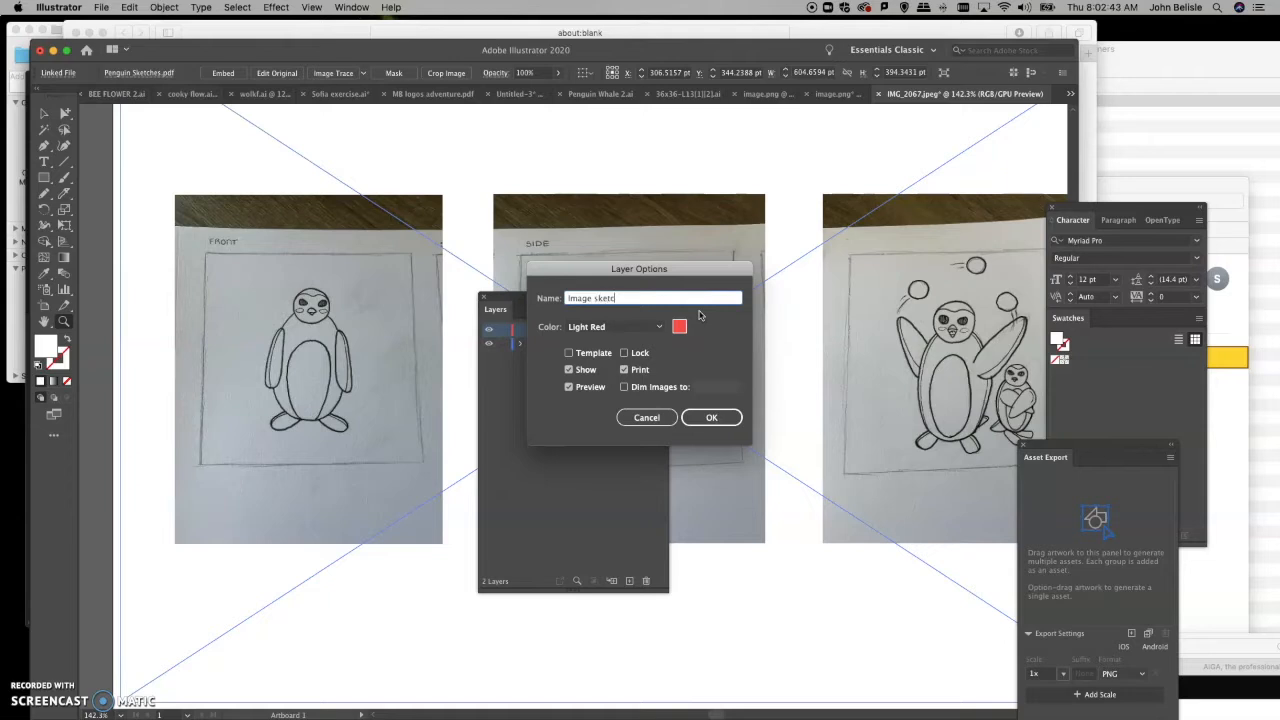
text(s)
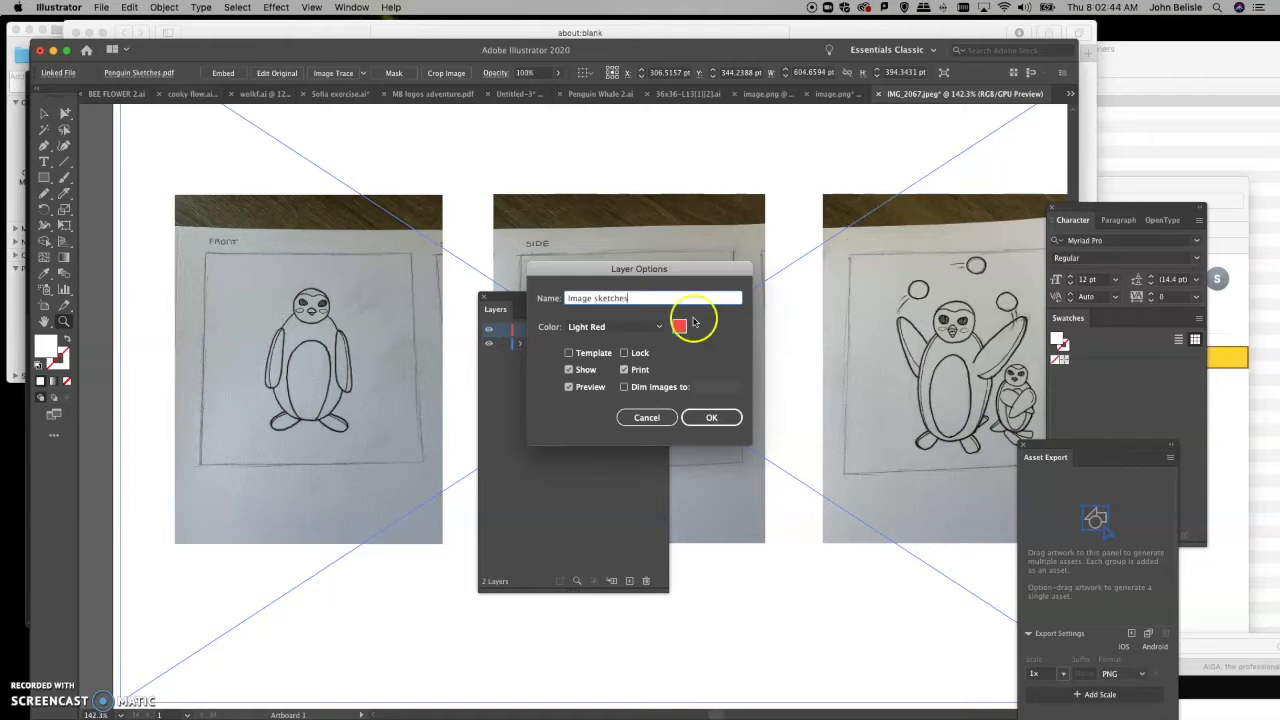
click(708, 418)
Step: Put the placed sketches on the Image sketches layer beneath Layer 1 and lock that layer
drag(571, 331, 574, 354)
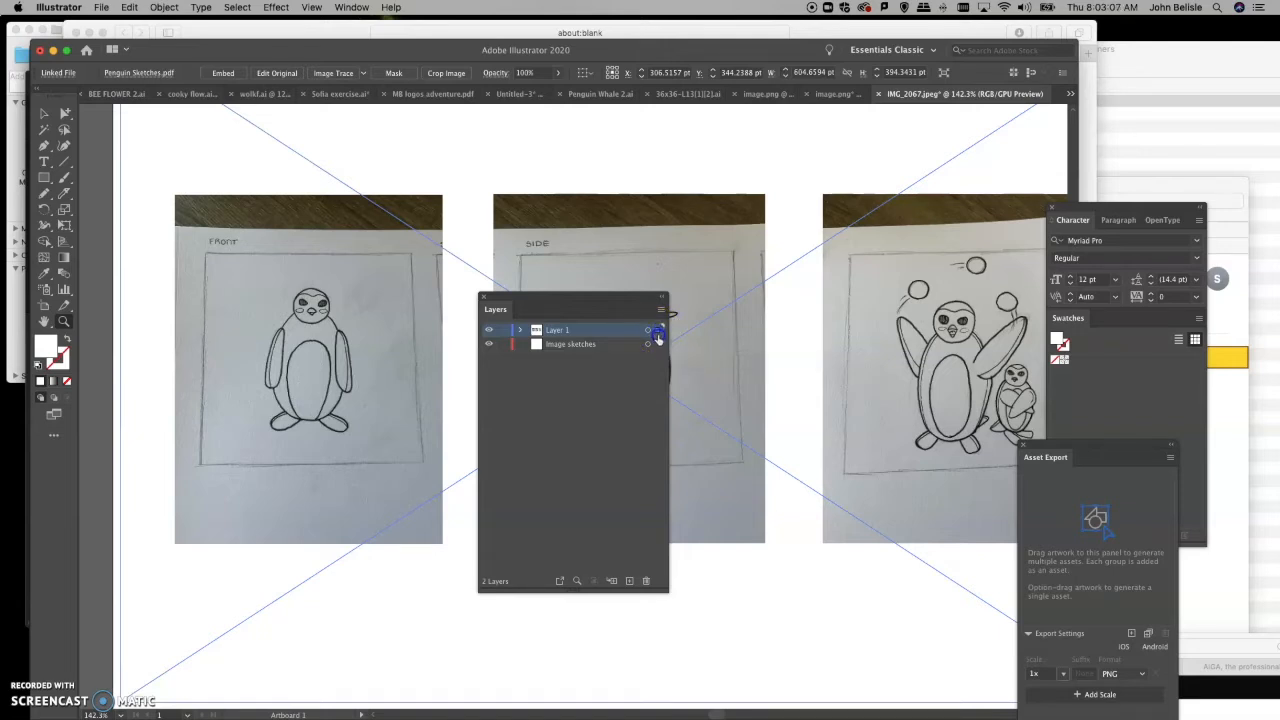
drag(658, 347, 658, 347)
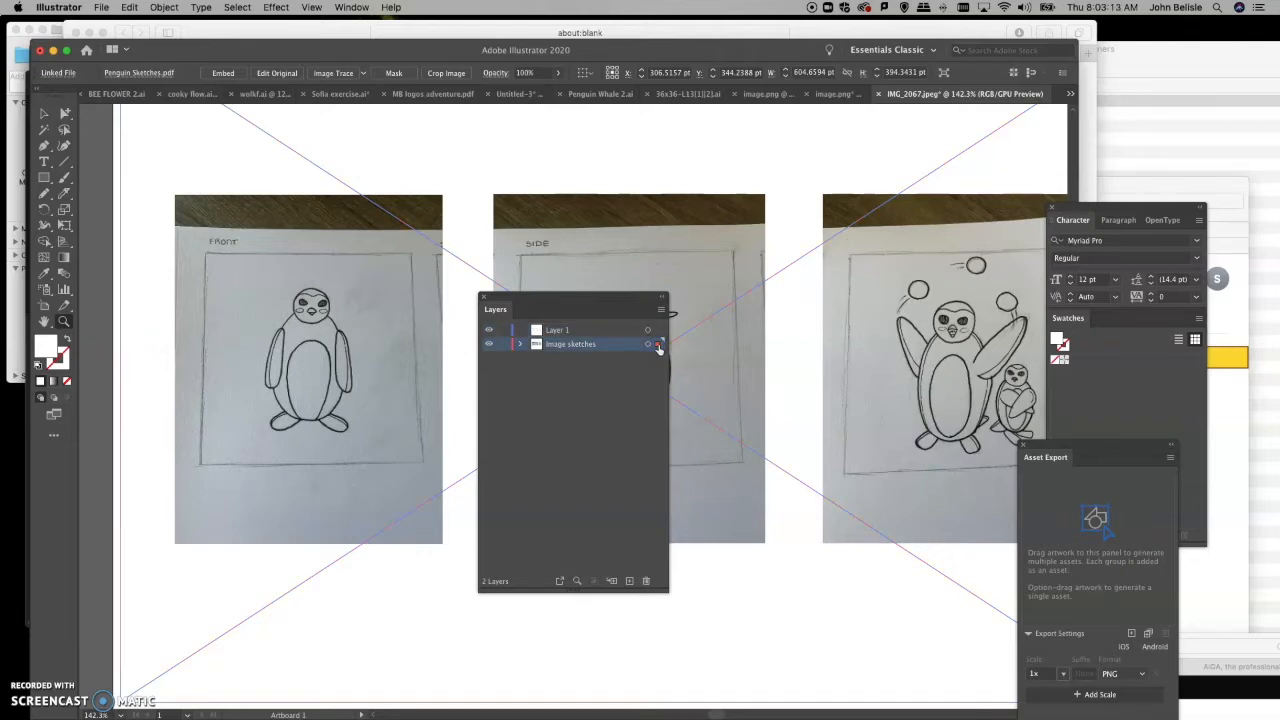
click(502, 345)
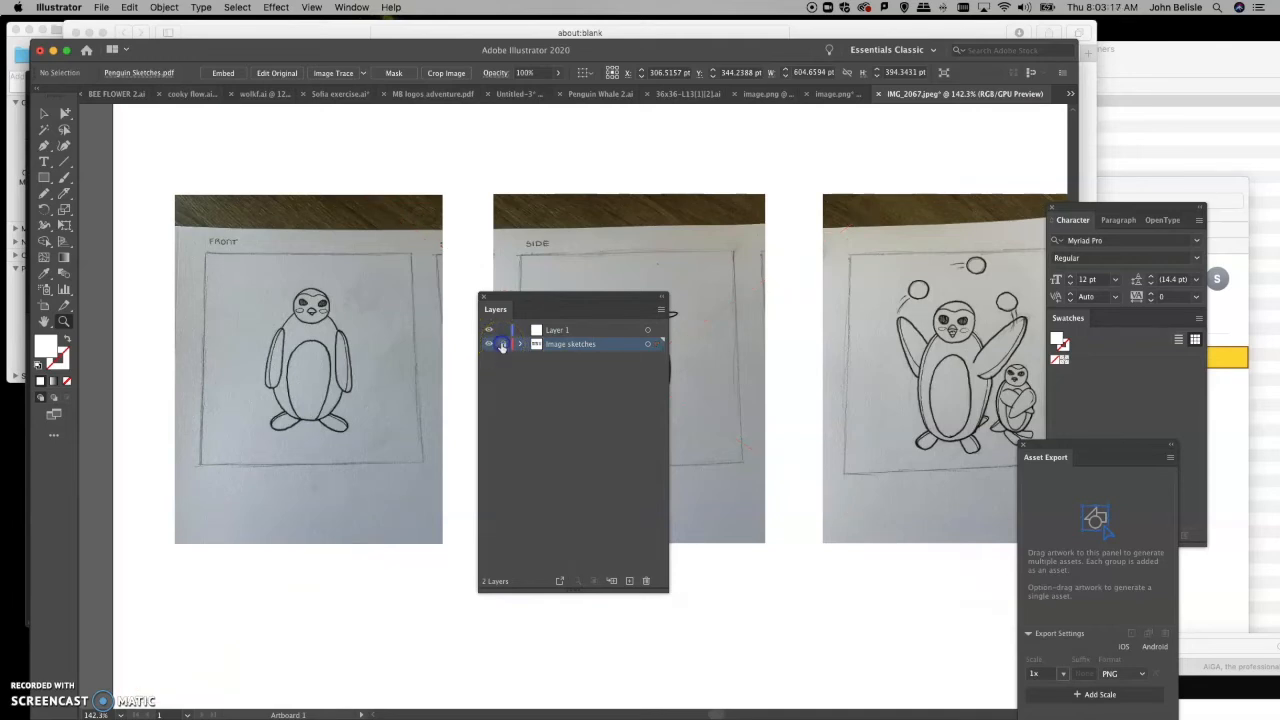
click(65, 113)
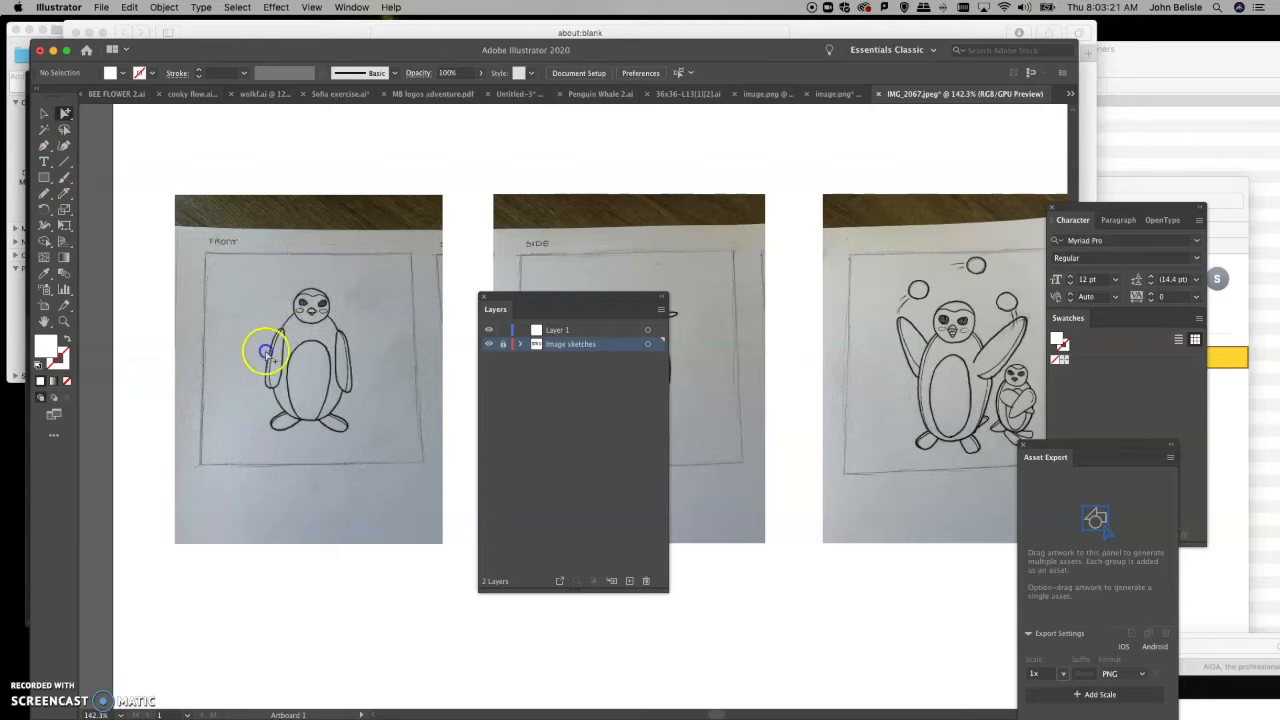
Step: Rename the upper, empty layer as "layer 1"
double_click(556, 330)
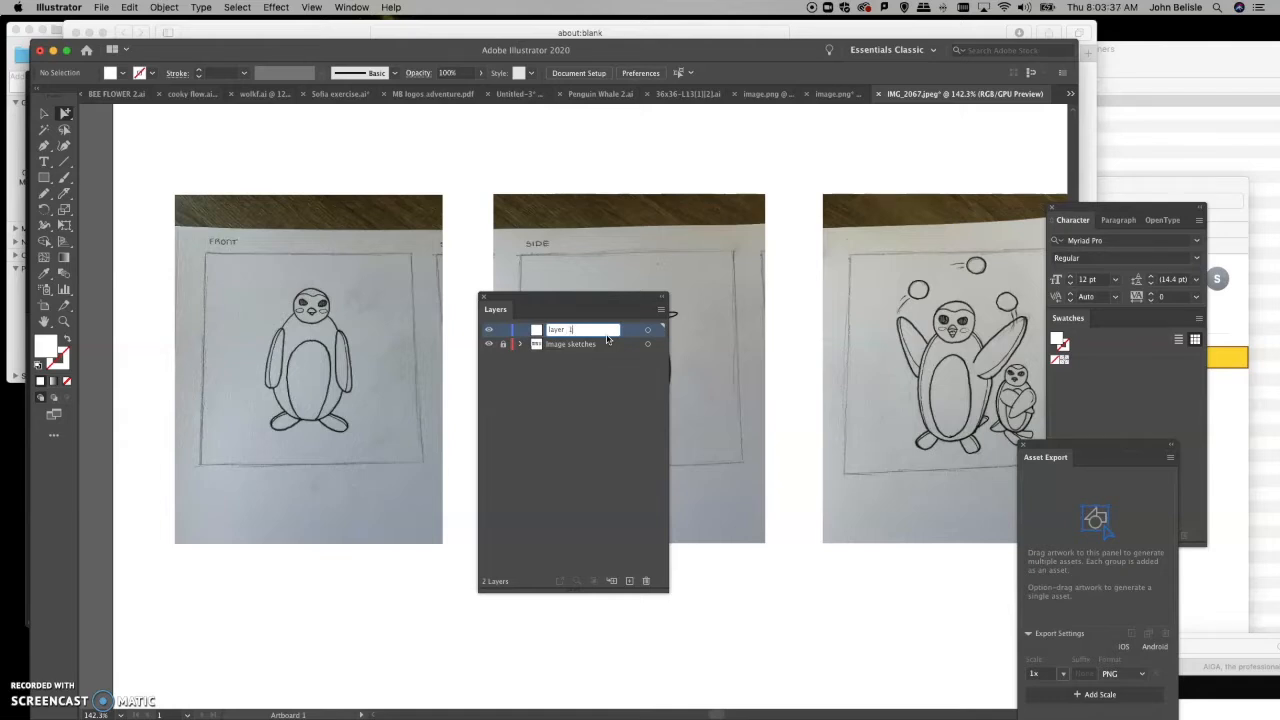
click(194, 329)
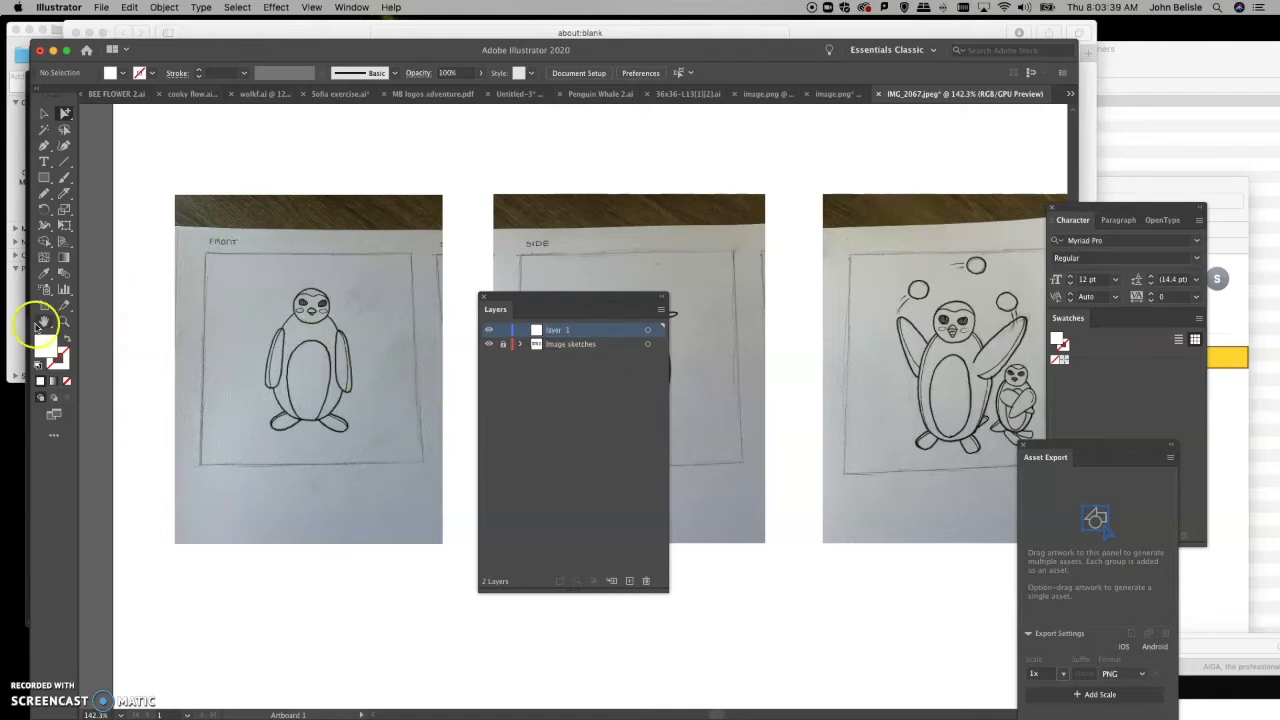
Step: Move the Layers panel clear of the front-view penguin sketch
click(63, 321)
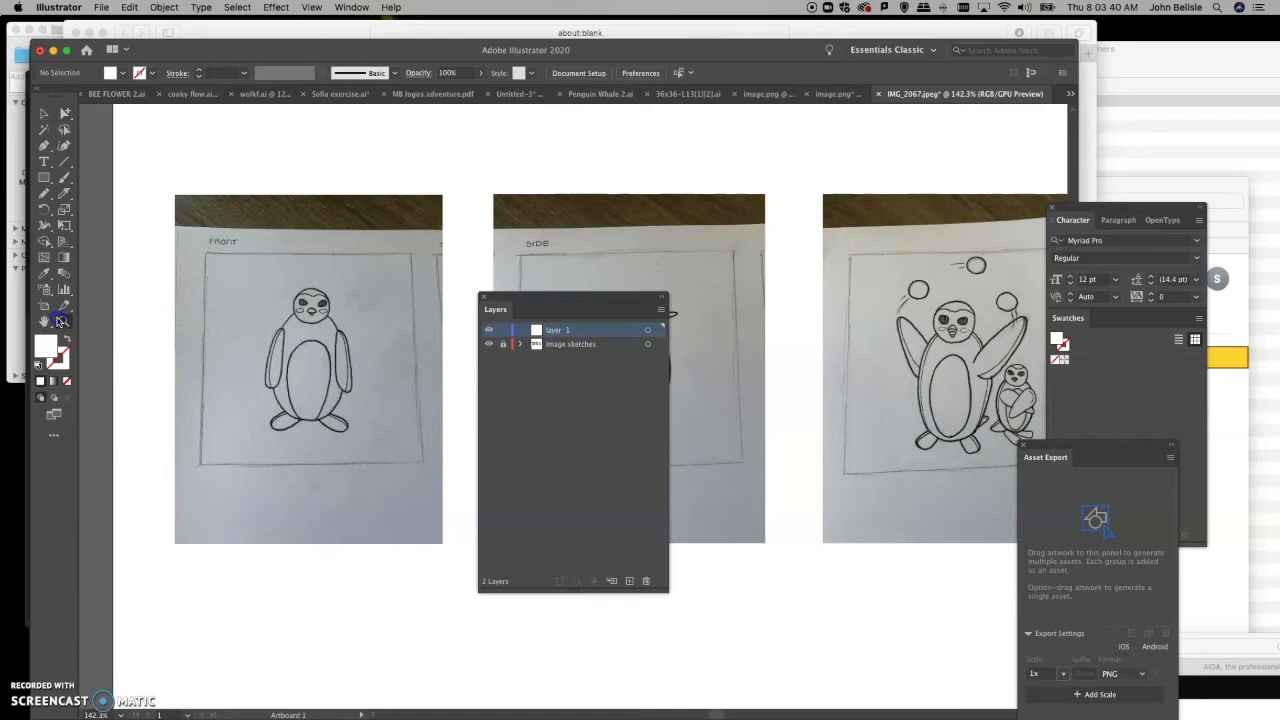
click(305, 394)
click(306, 369)
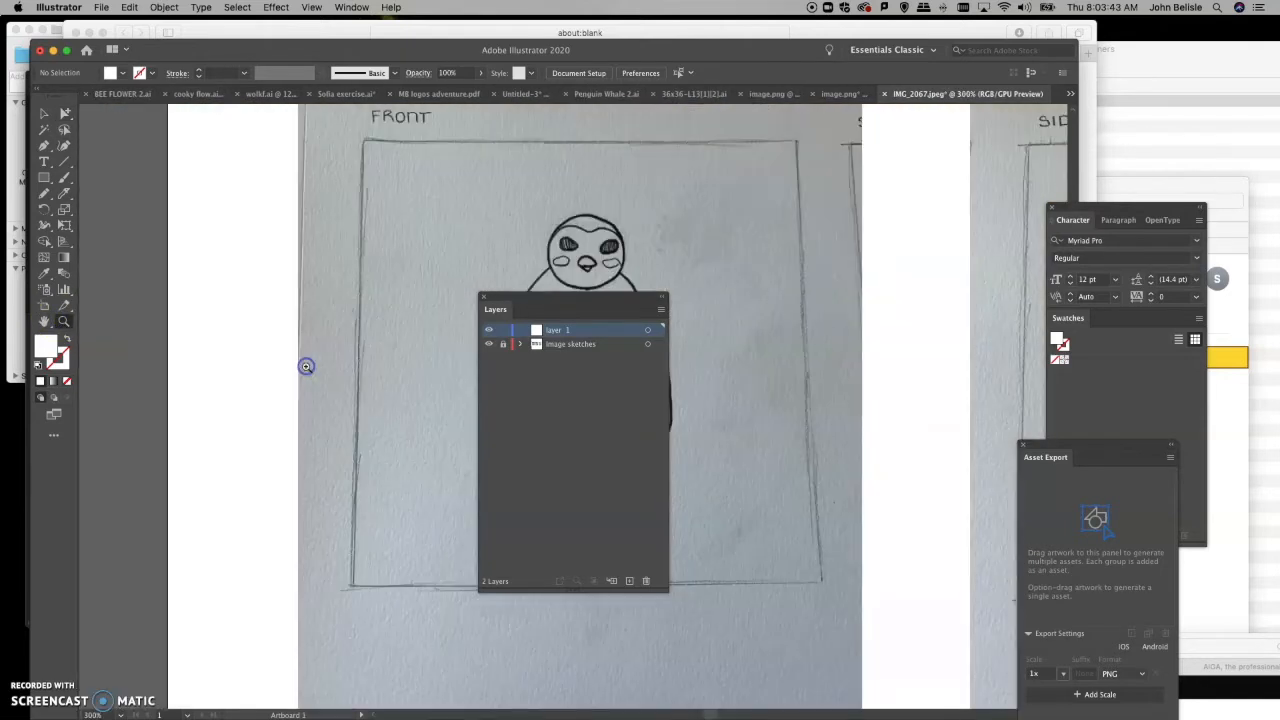
drag(509, 296, 918, 344)
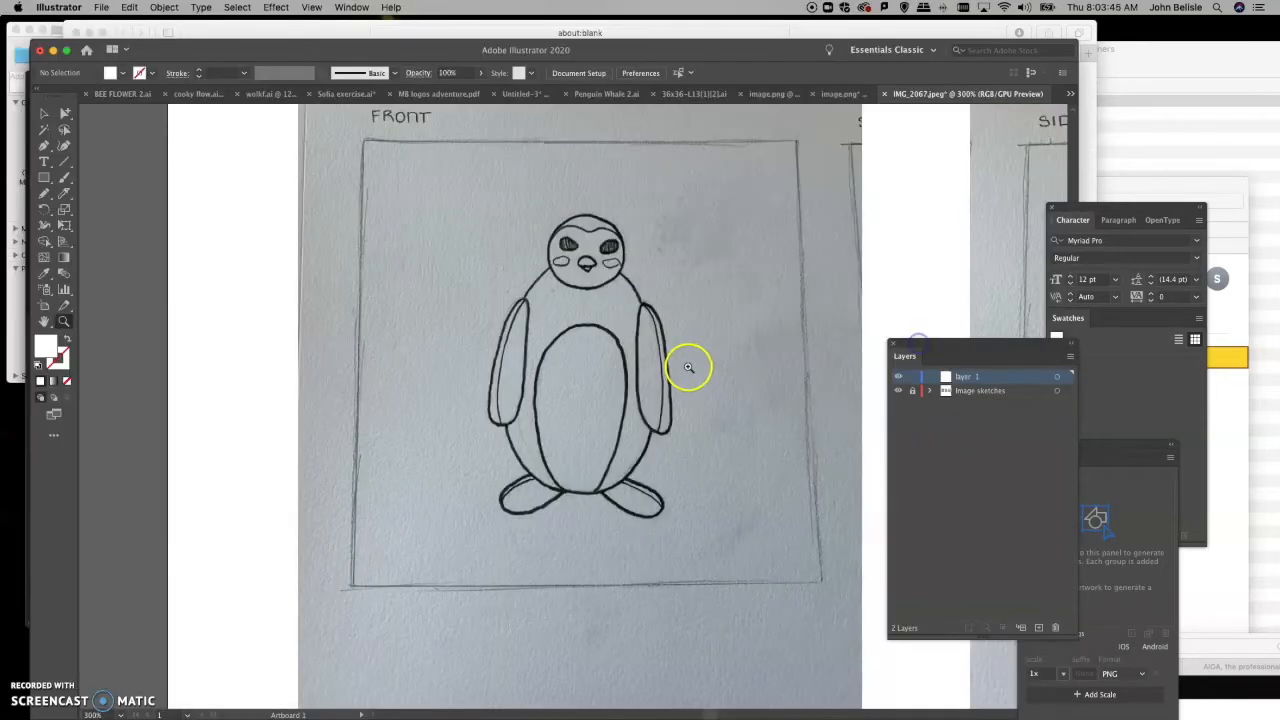
Step: Draw a white circle without a stroke over the front-view penguin's head using the Ellipse tool
click(688, 367)
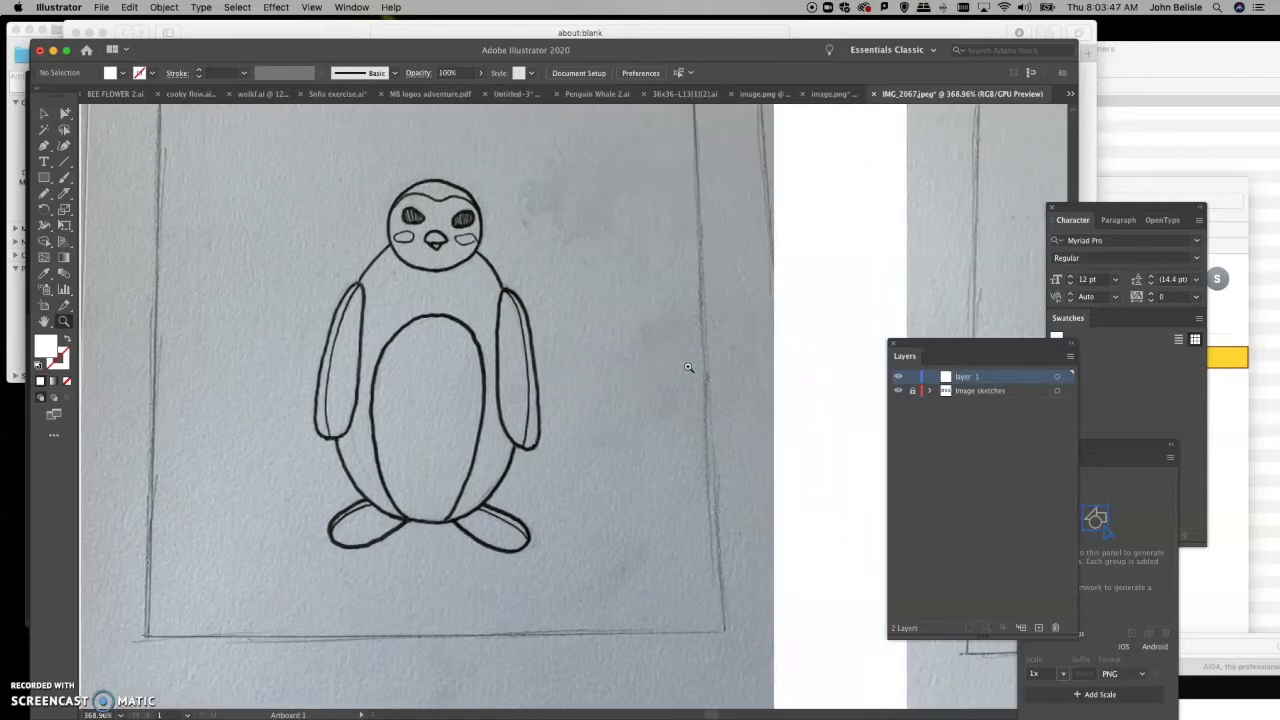
scroll(688, 367, right, 2)
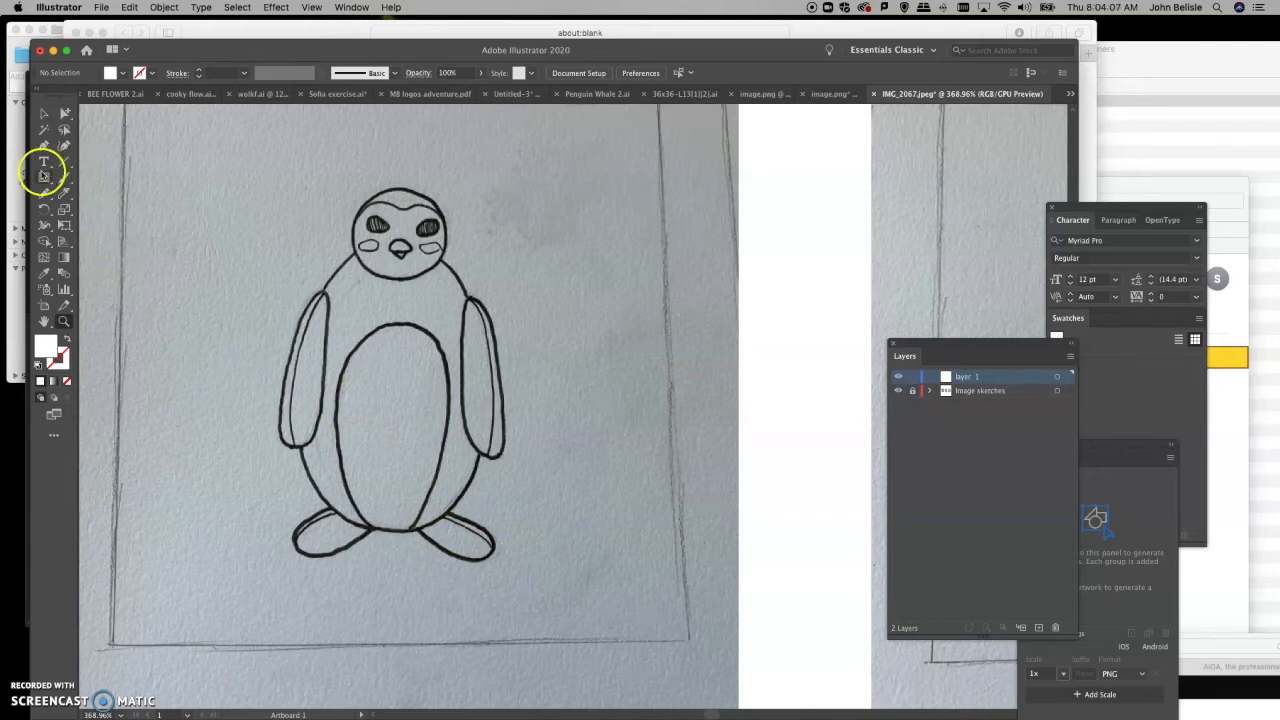
drag(43, 175, 90, 210)
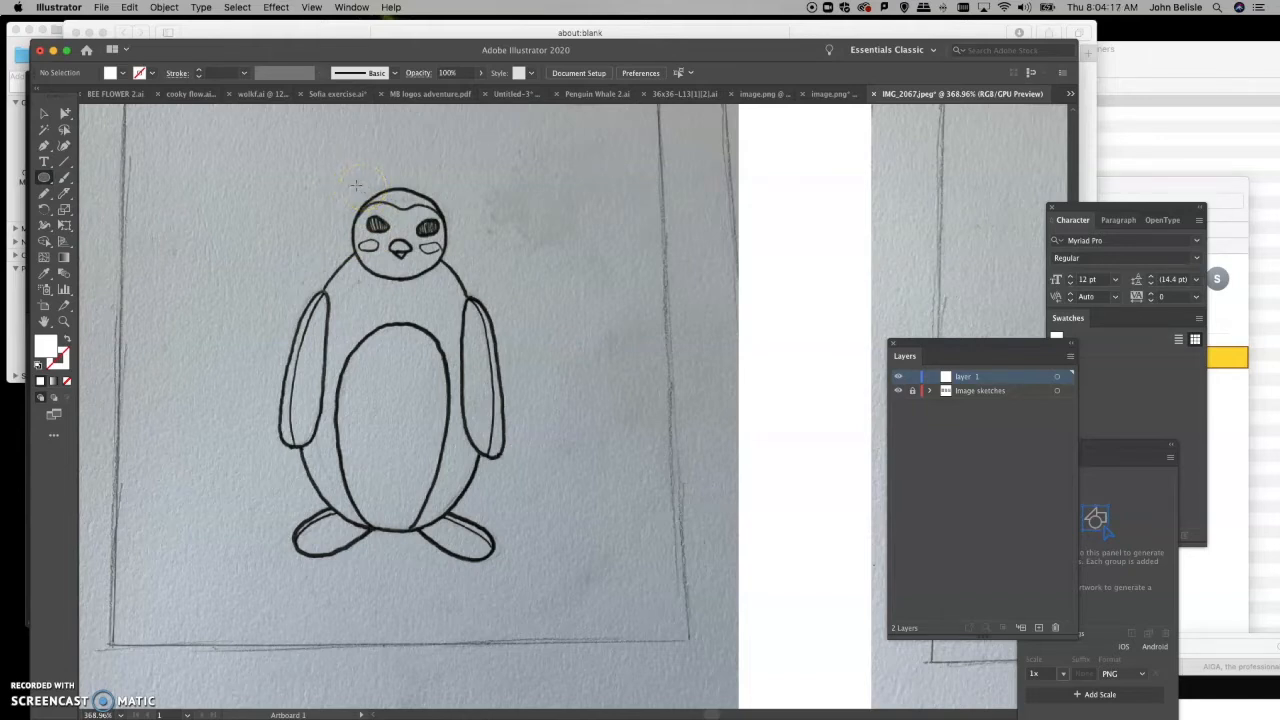
drag(351, 181, 424, 279)
click(65, 113)
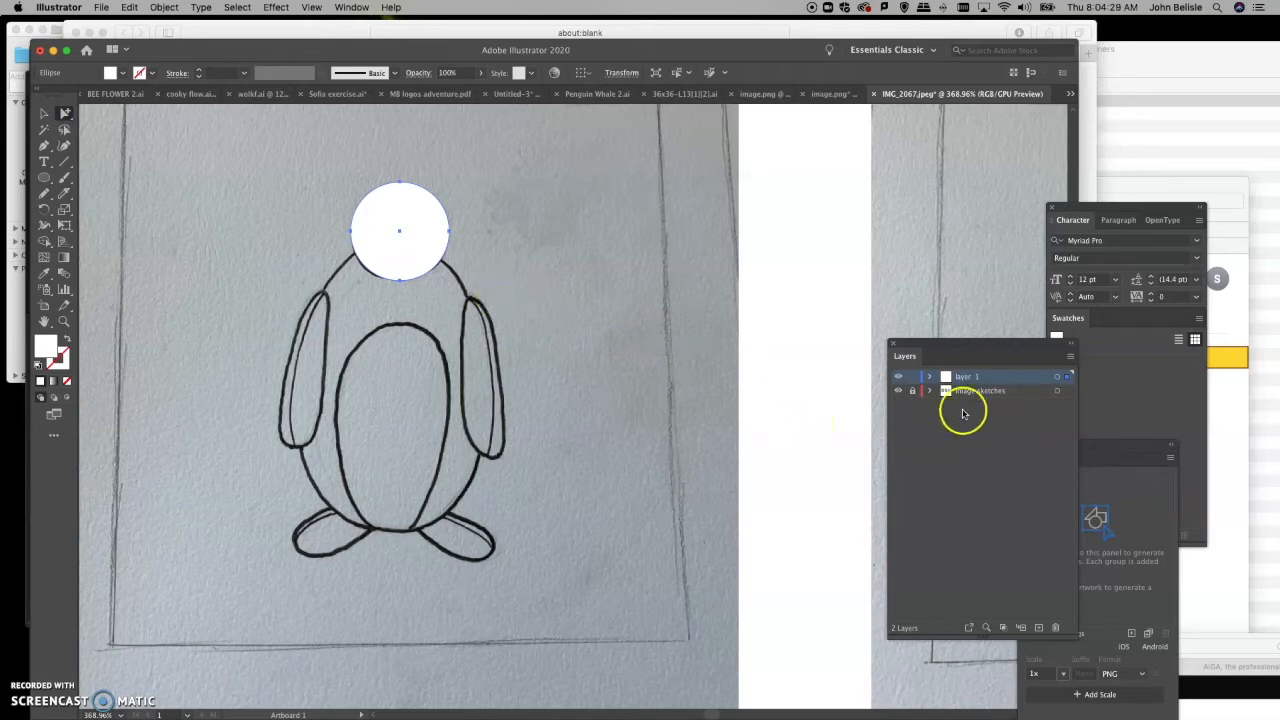
Step: Rearrange the Layers and Asset Export panels beside the front-view penguin sketch
drag(943, 349, 734, 147)
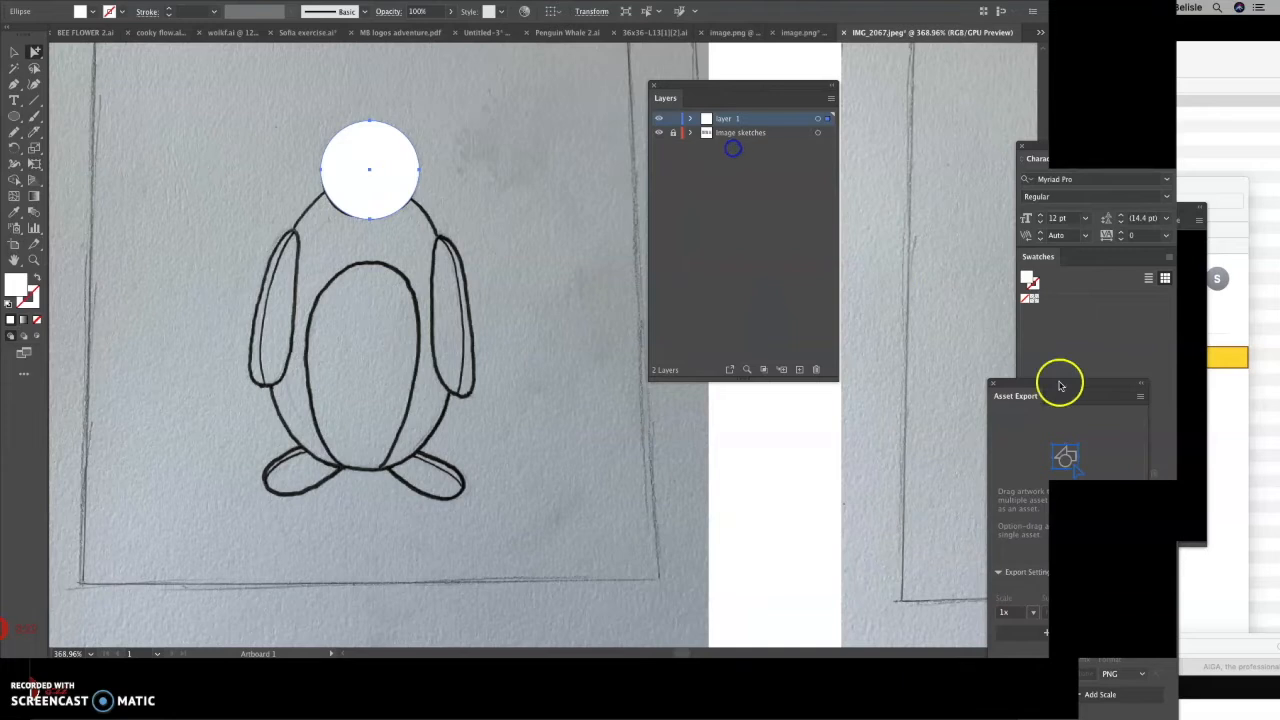
drag(1044, 445, 1043, 444)
drag(903, 170, 936, 160)
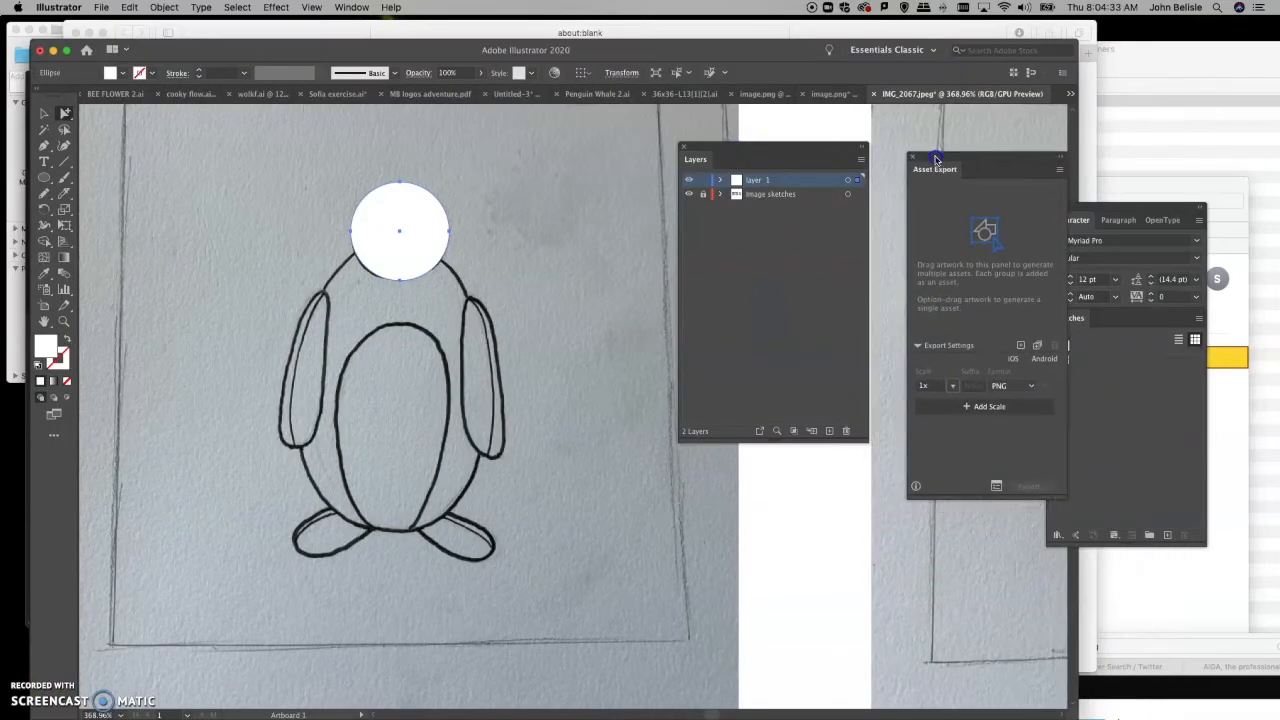
Step: Show the Color panel with the Properties panel beneath it and set the head circle's fill to none
click(351, 7)
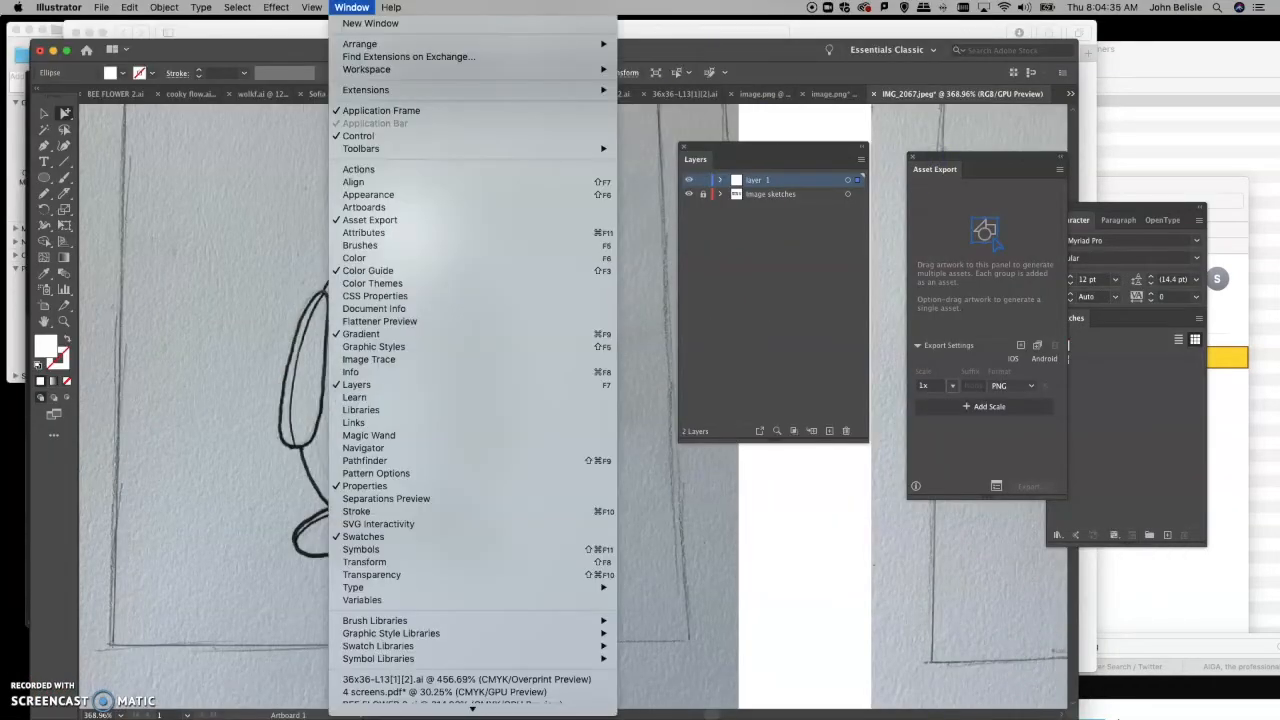
click(371, 259)
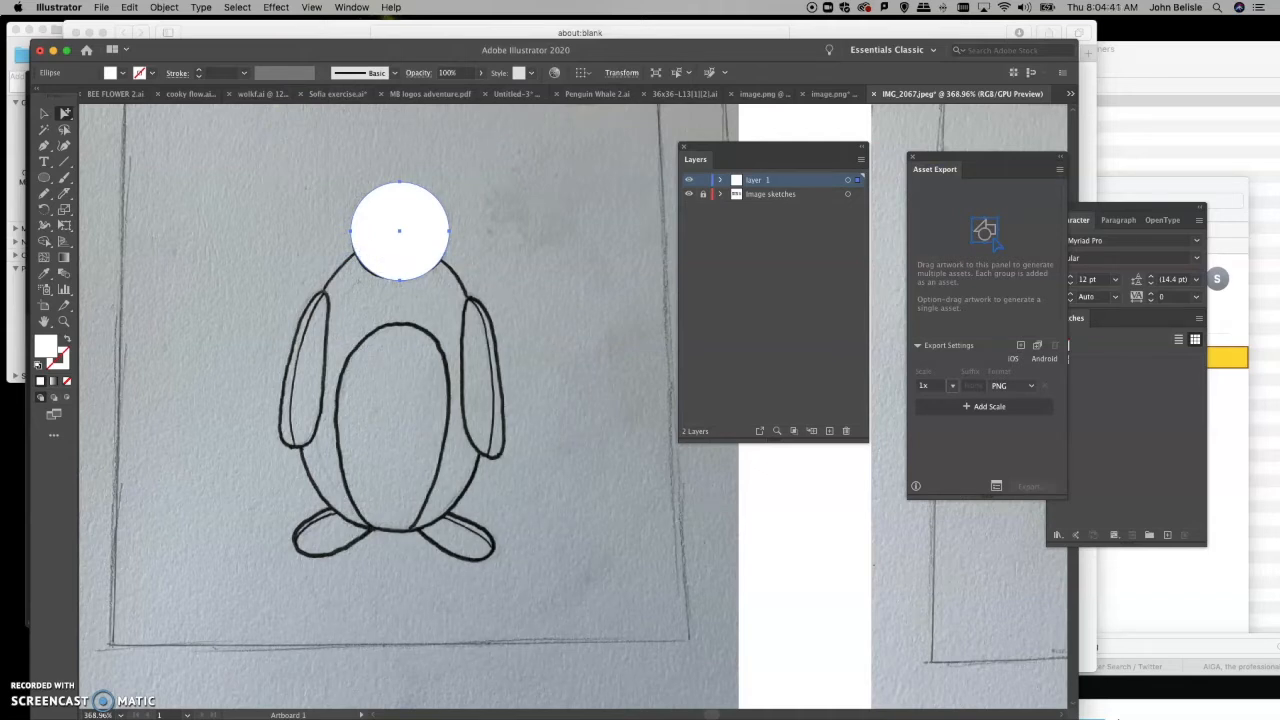
drag(809, 240, 831, 116)
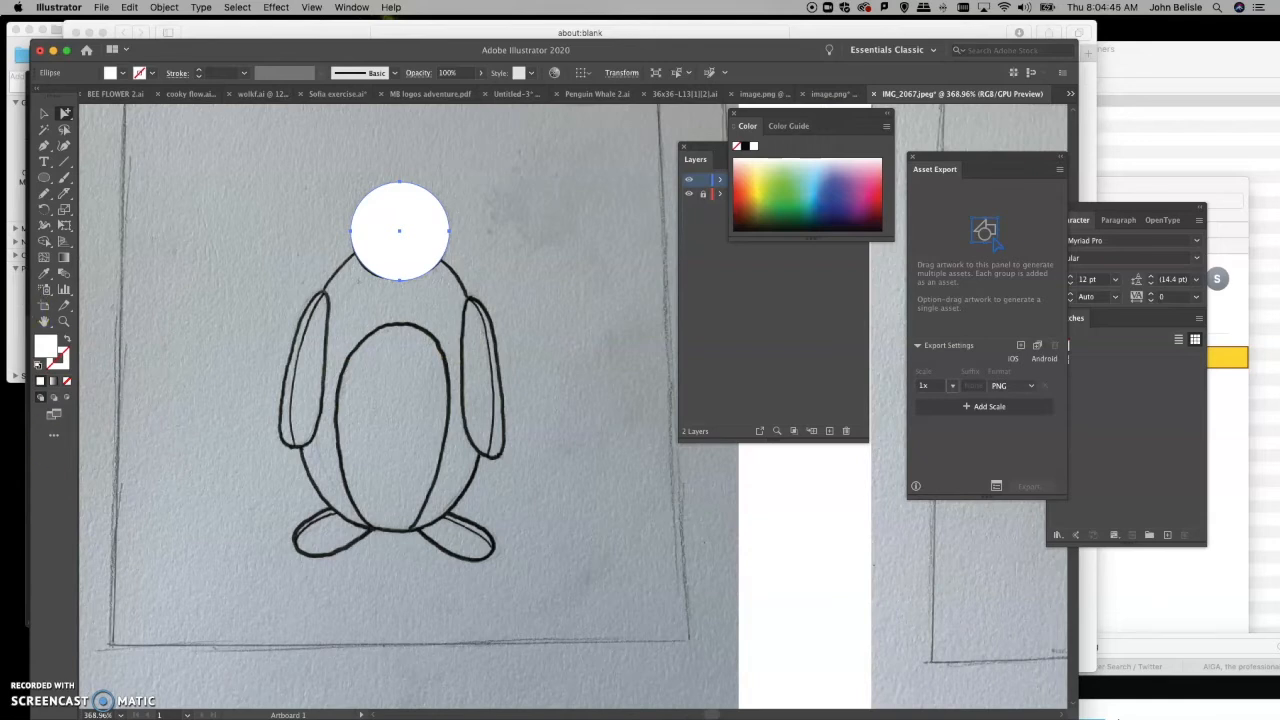
drag(534, 434, 818, 235)
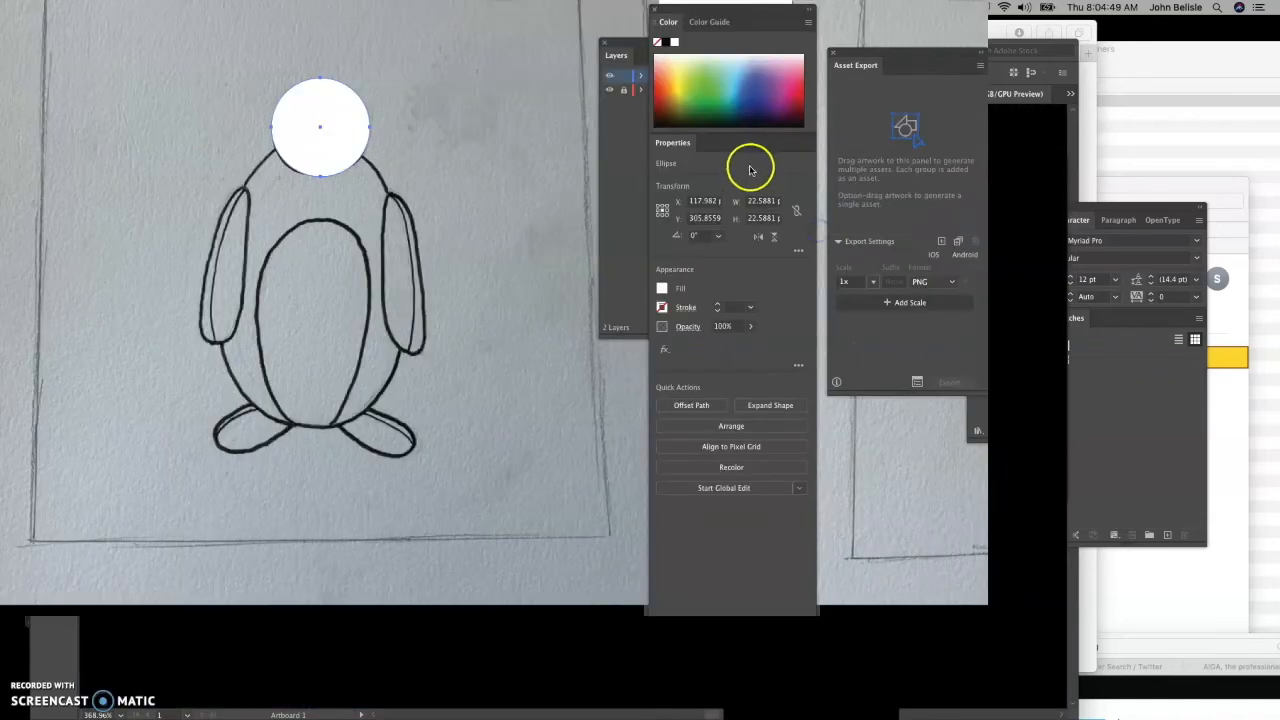
click(737, 147)
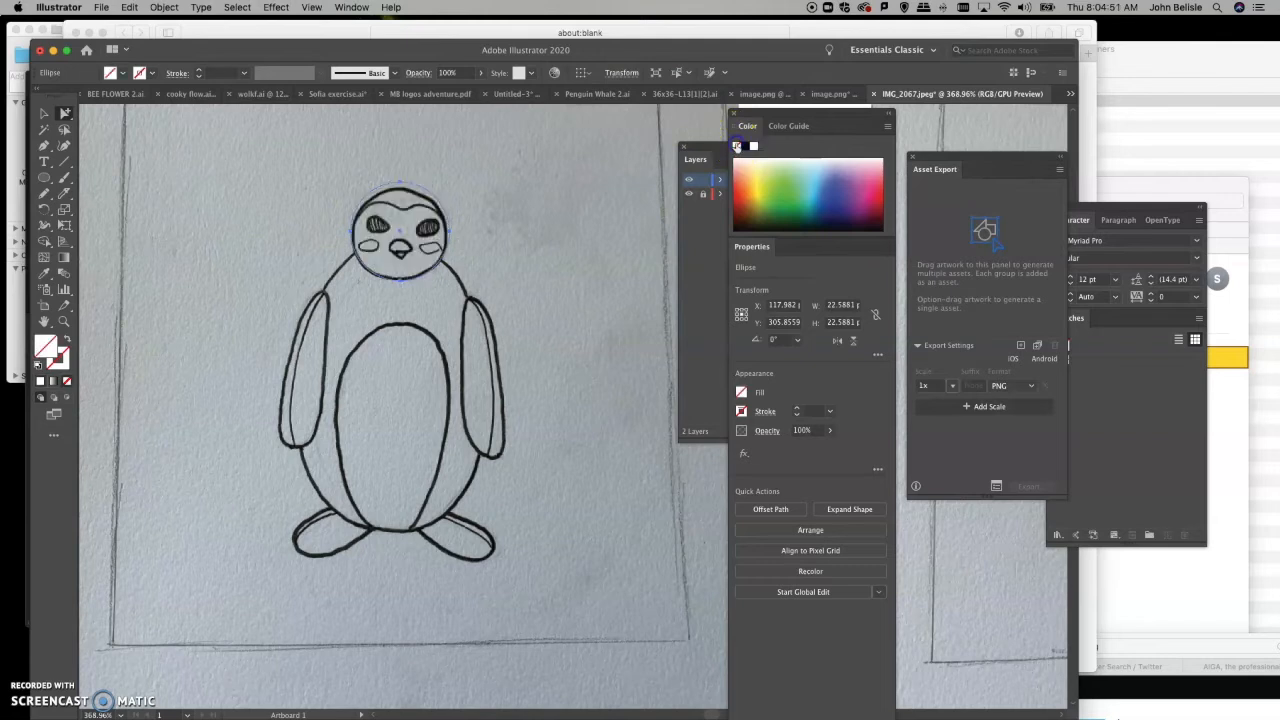
Step: Scale the head circle to about 21.7 pt in diameter with Free Transform so it fits the sketched head outline
click(62, 113)
click(62, 225)
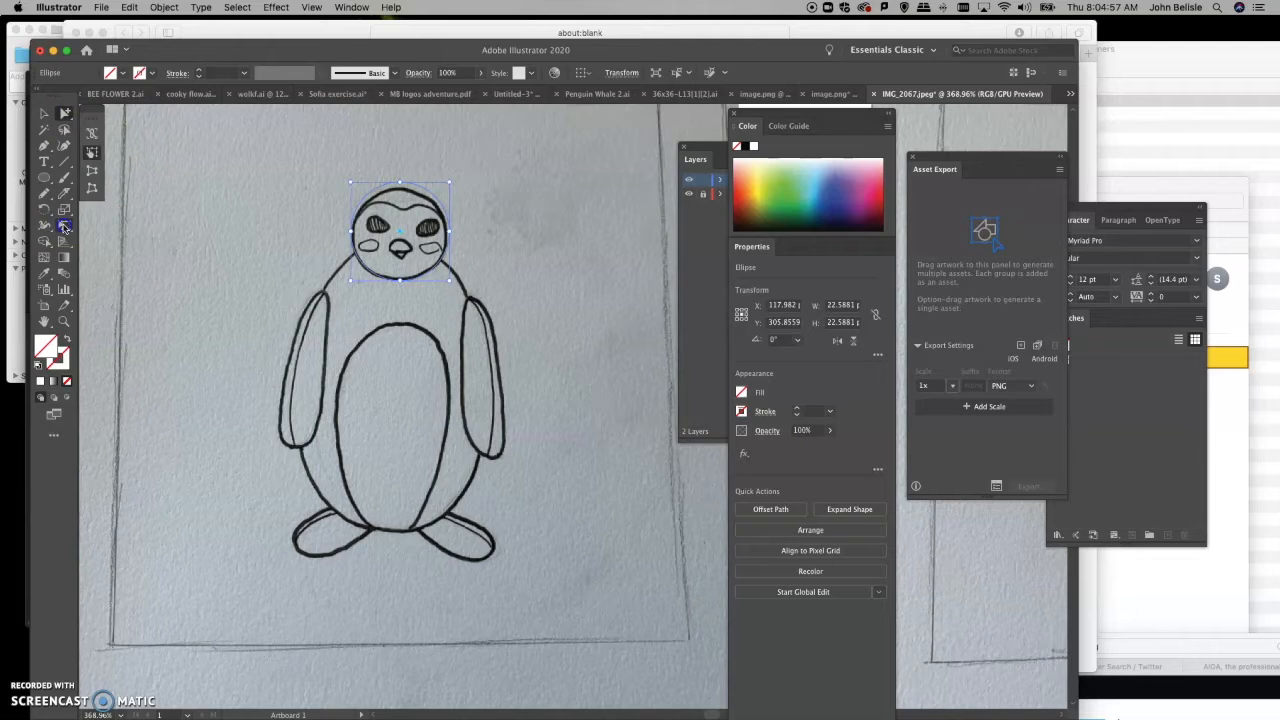
click(449, 181)
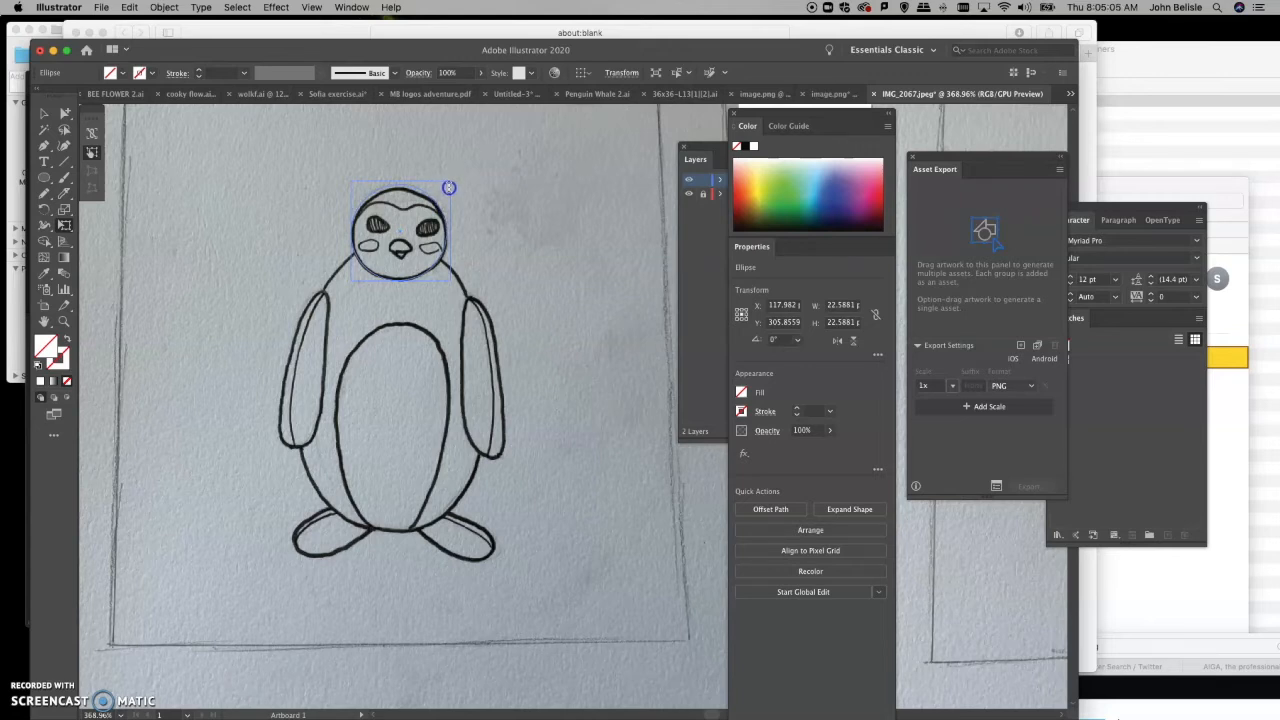
drag(448, 188, 447, 187)
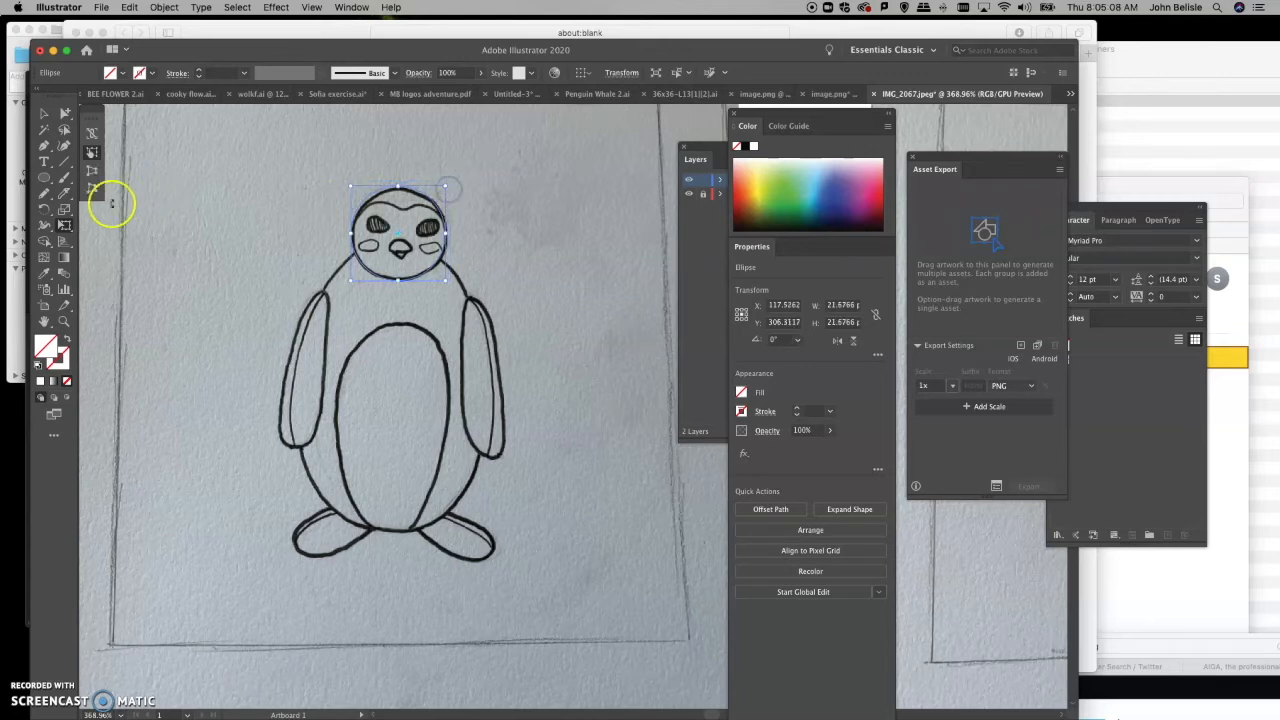
click(65, 227)
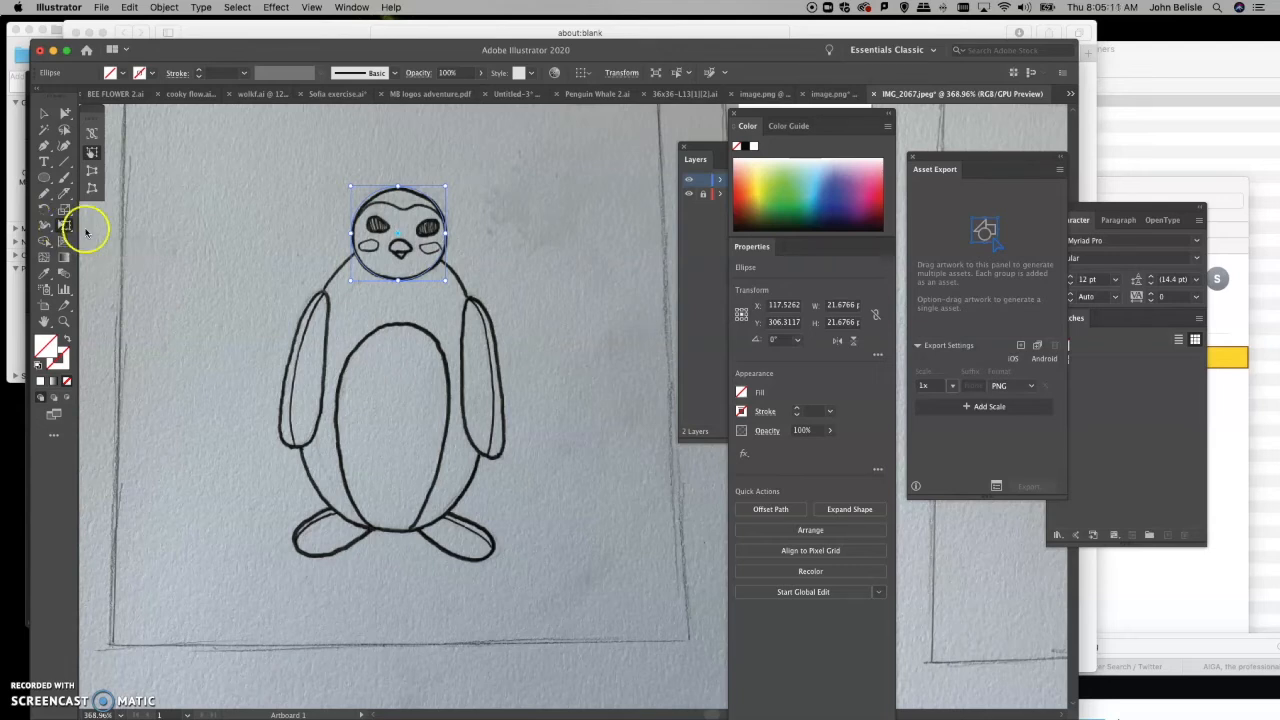
mouse_move(446, 186)
mouse_down()
mouse_move(492, 161)
mouse_move(442, 187)
mouse_up()
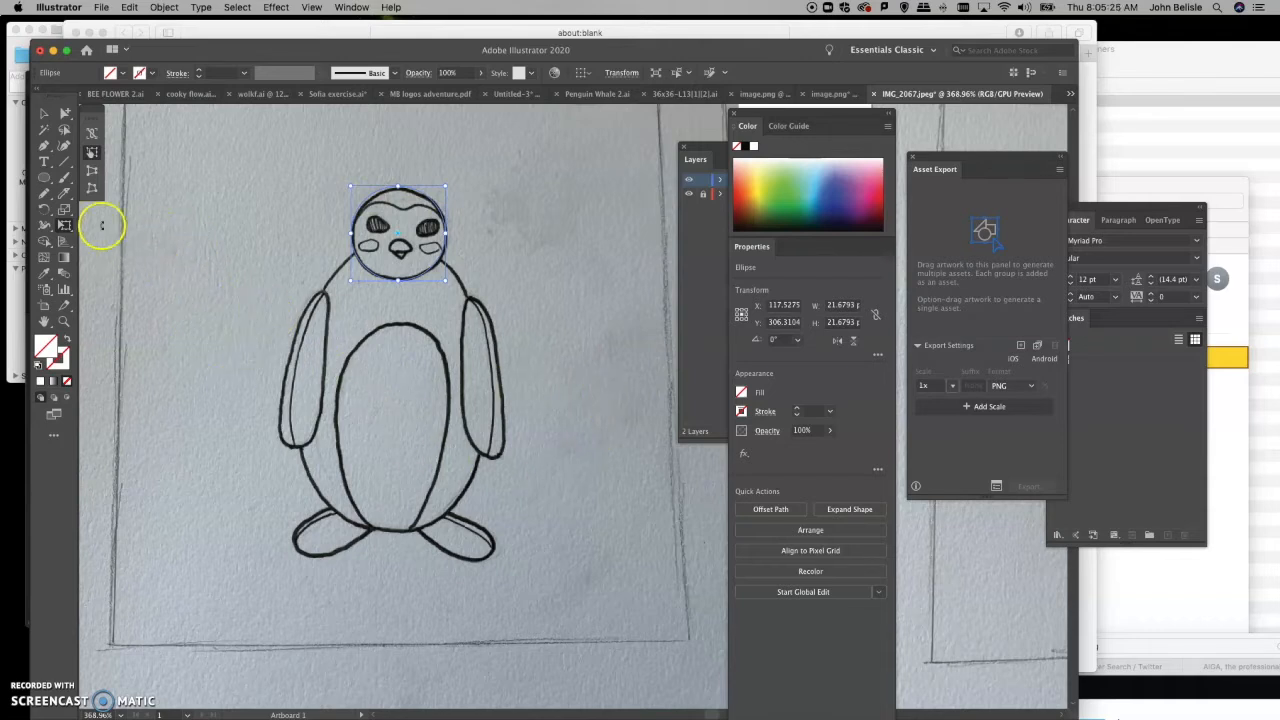
click(66, 116)
Step: Uncover the Layers panel and draw an unfilled ellipse about 45.8 × 67.8 pt over the penguin's body outline
drag(707, 147, 668, 113)
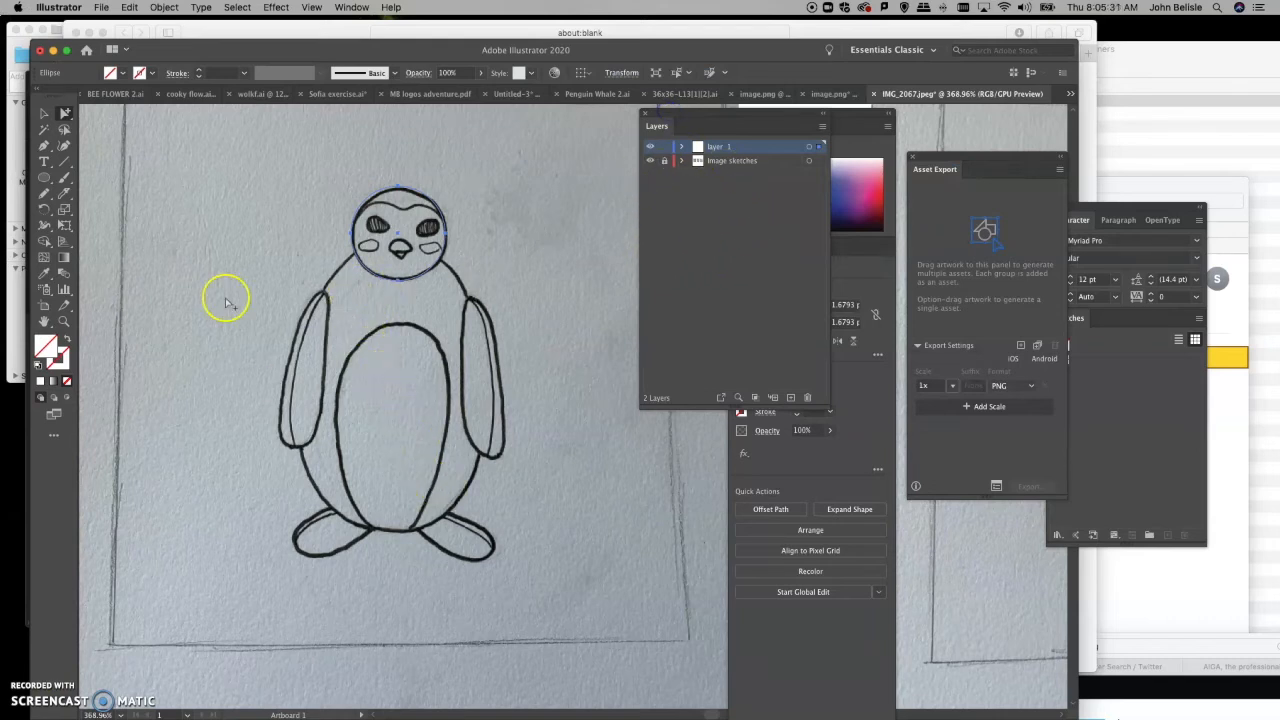
click(45, 177)
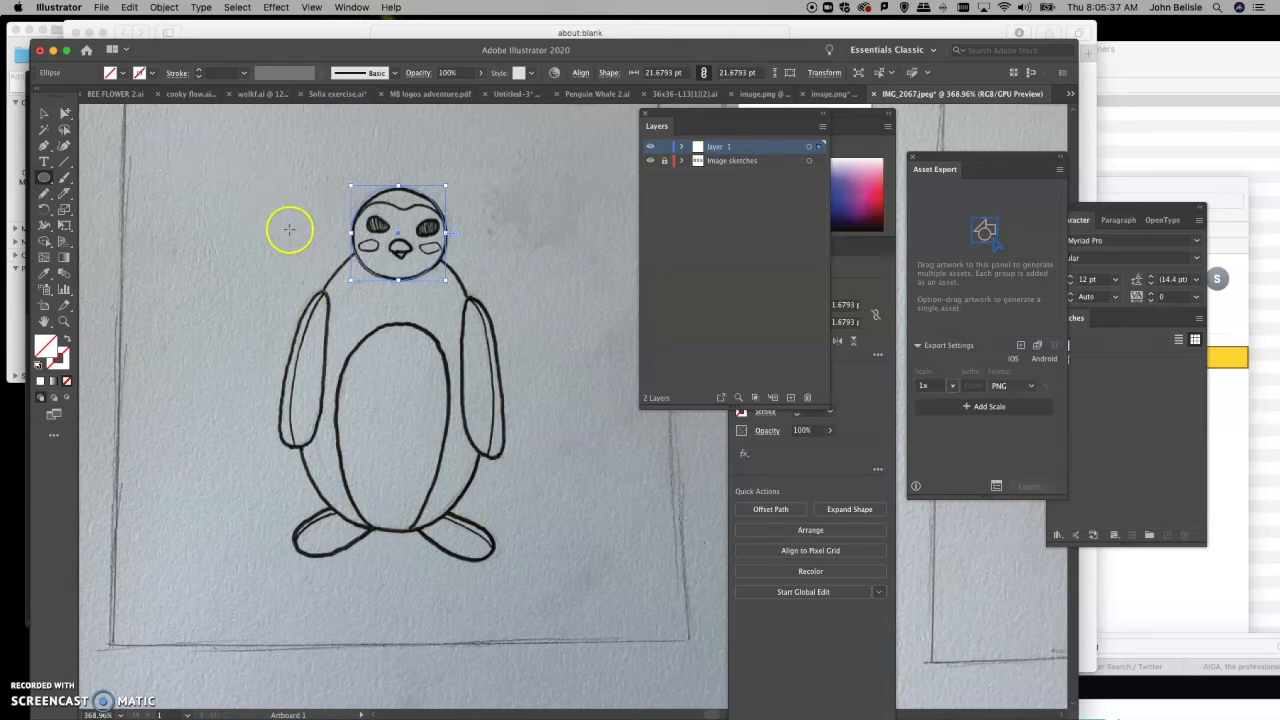
drag(292, 236, 490, 533)
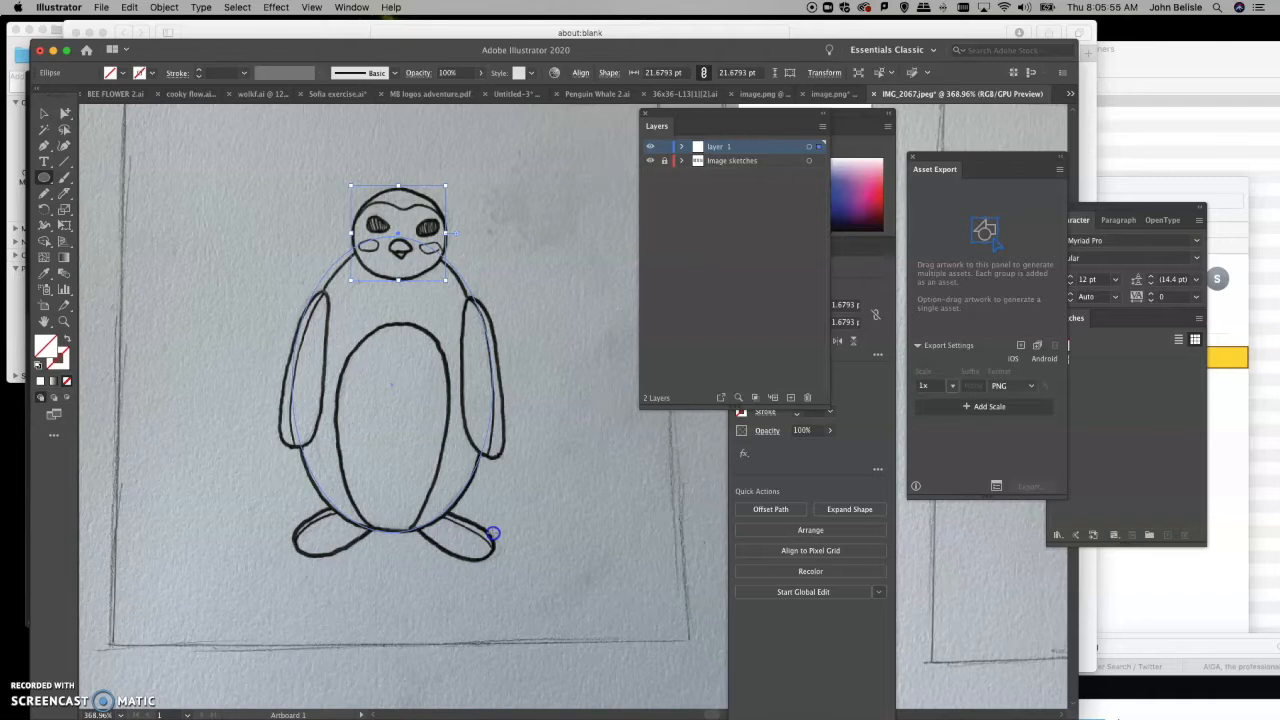
drag(493, 533, 493, 533)
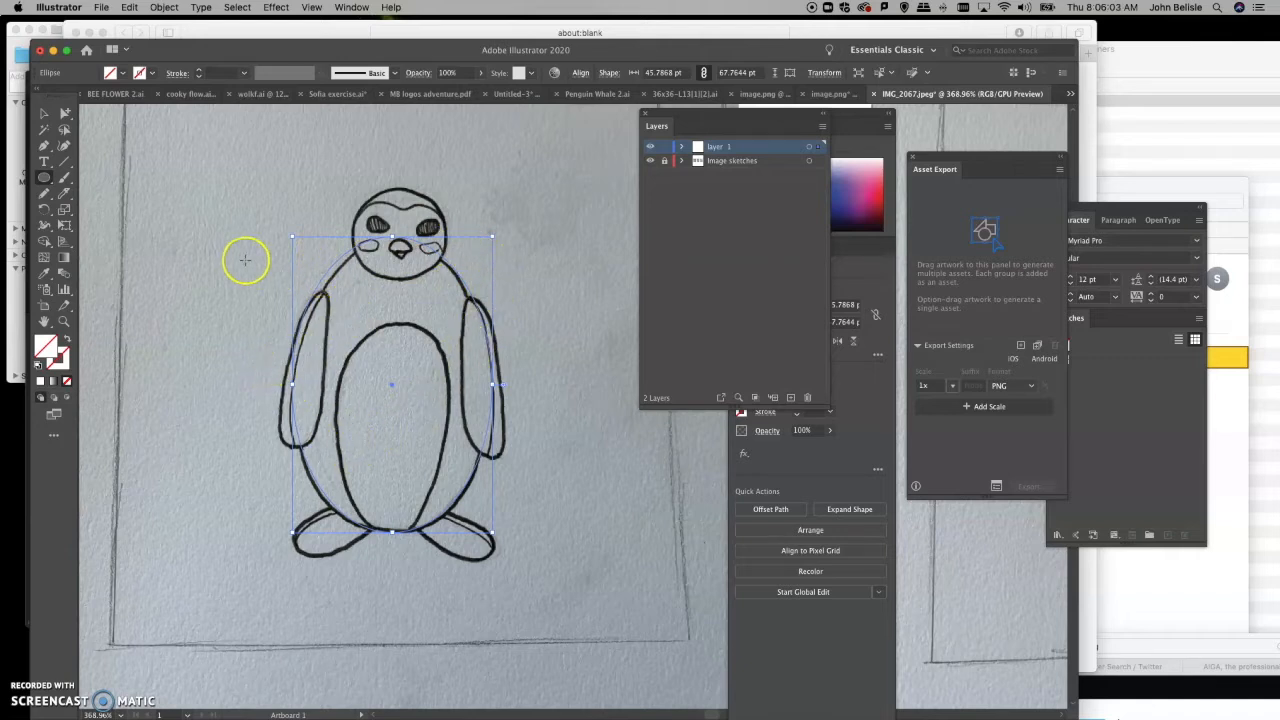
Step: Adjust the top and bottom edges of the body ellipse with Free Transform to about 66.2 pt high
click(64, 226)
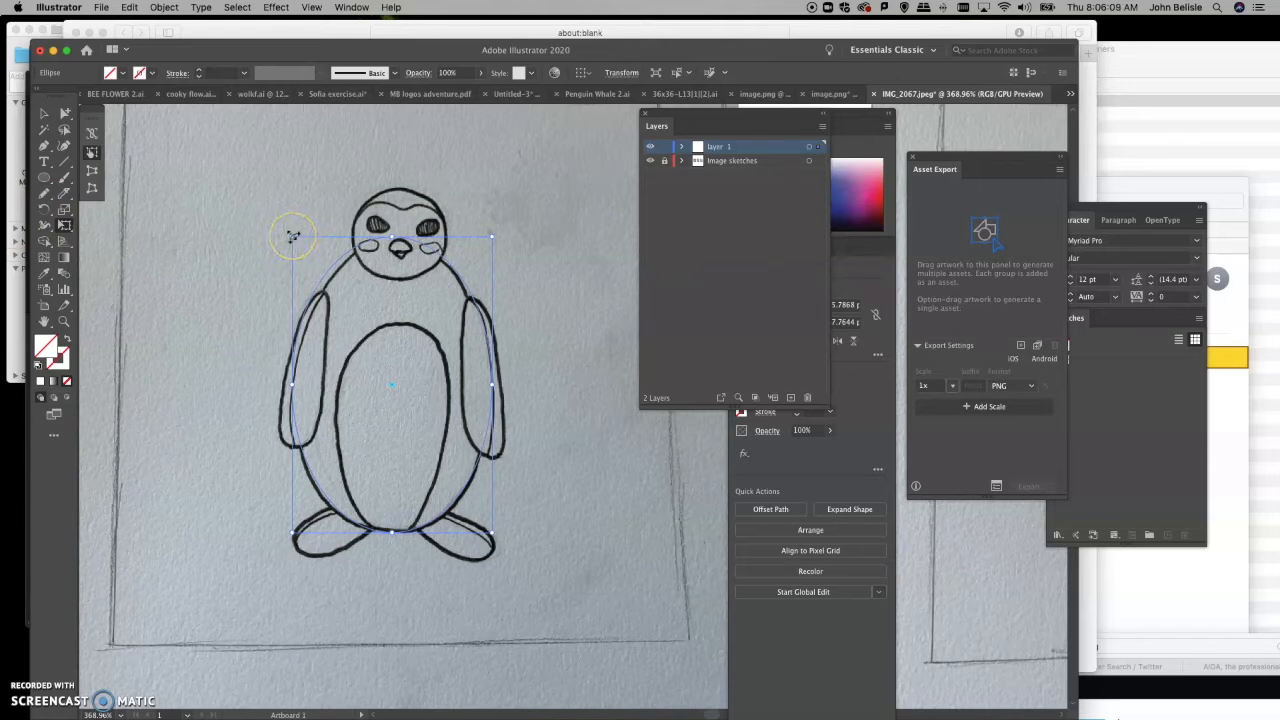
drag(305, 237, 274, 228)
key(super+z)
drag(392, 241, 405, 254)
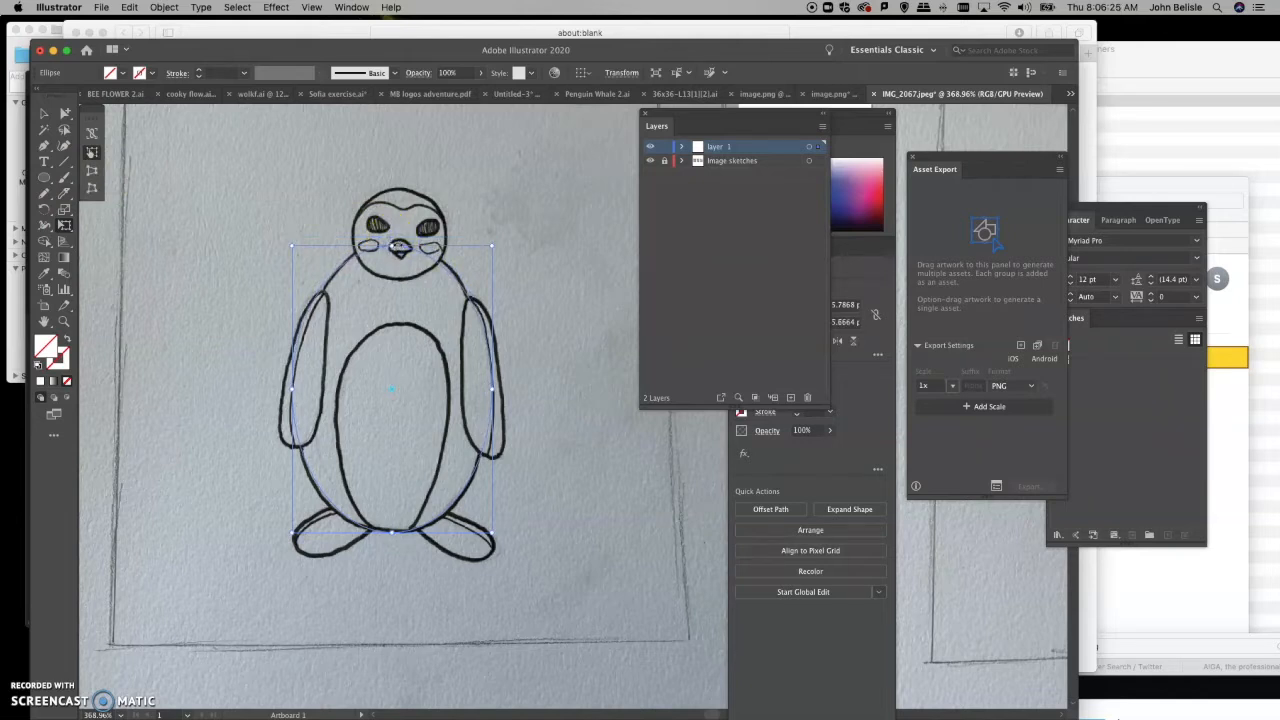
click(392, 532)
drag(393, 535, 393, 537)
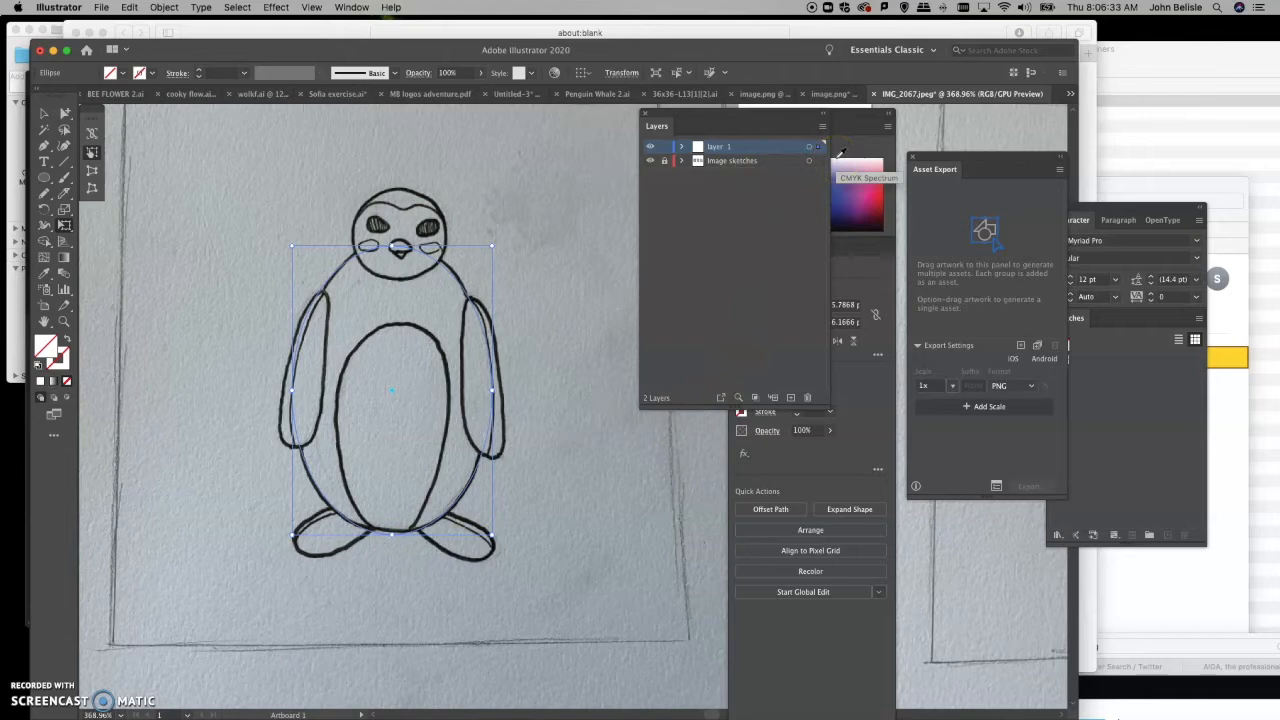
Step: Create a new green layer named "body" and move the body ellipse onto it
click(824, 128)
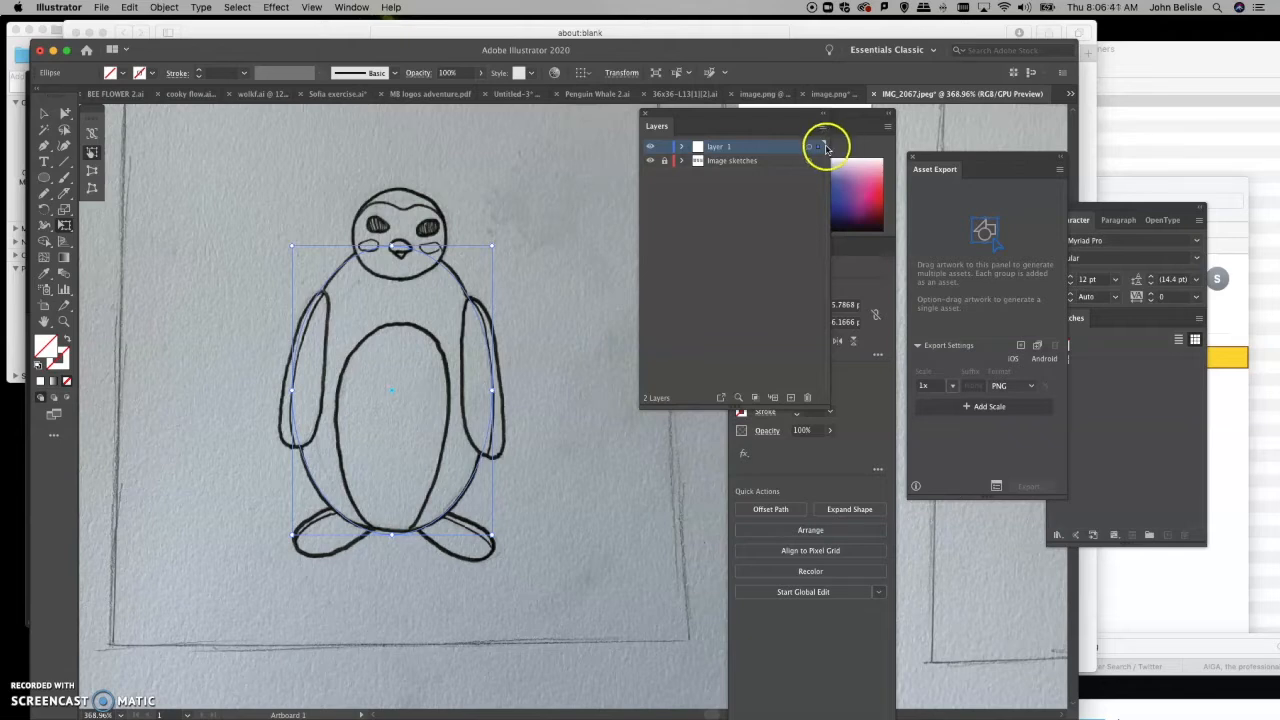
click(822, 126)
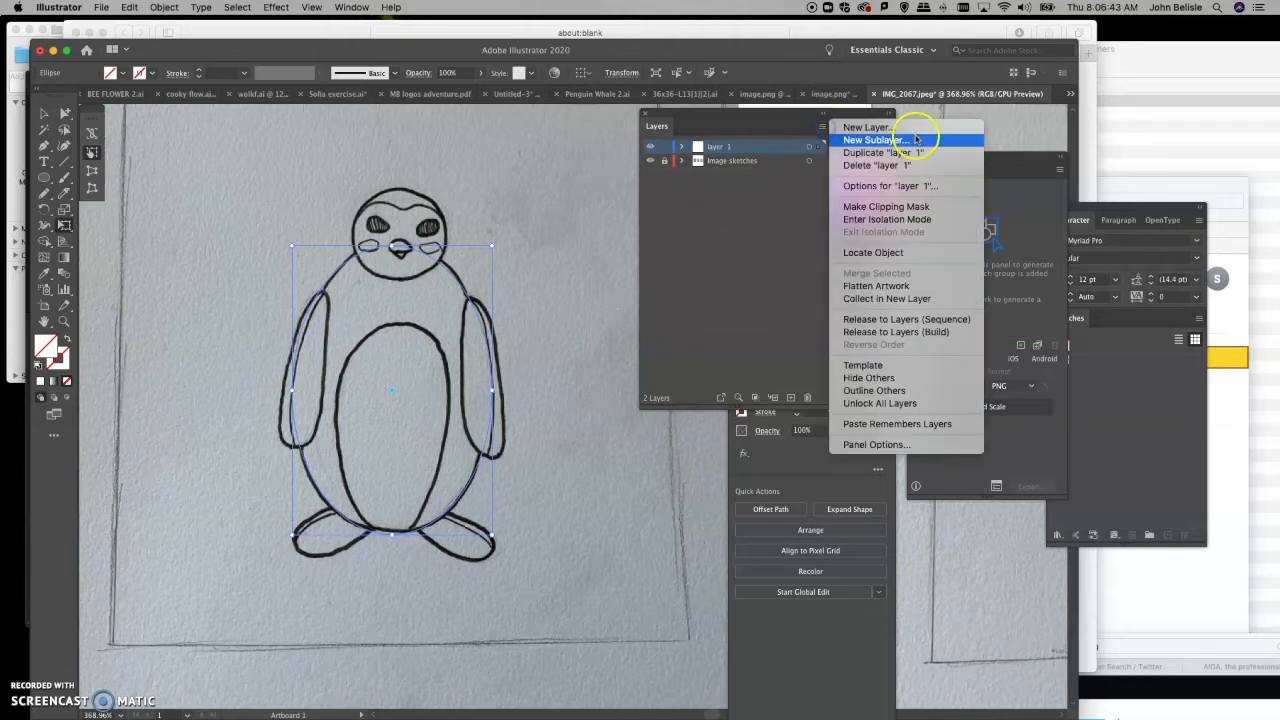
click(870, 127)
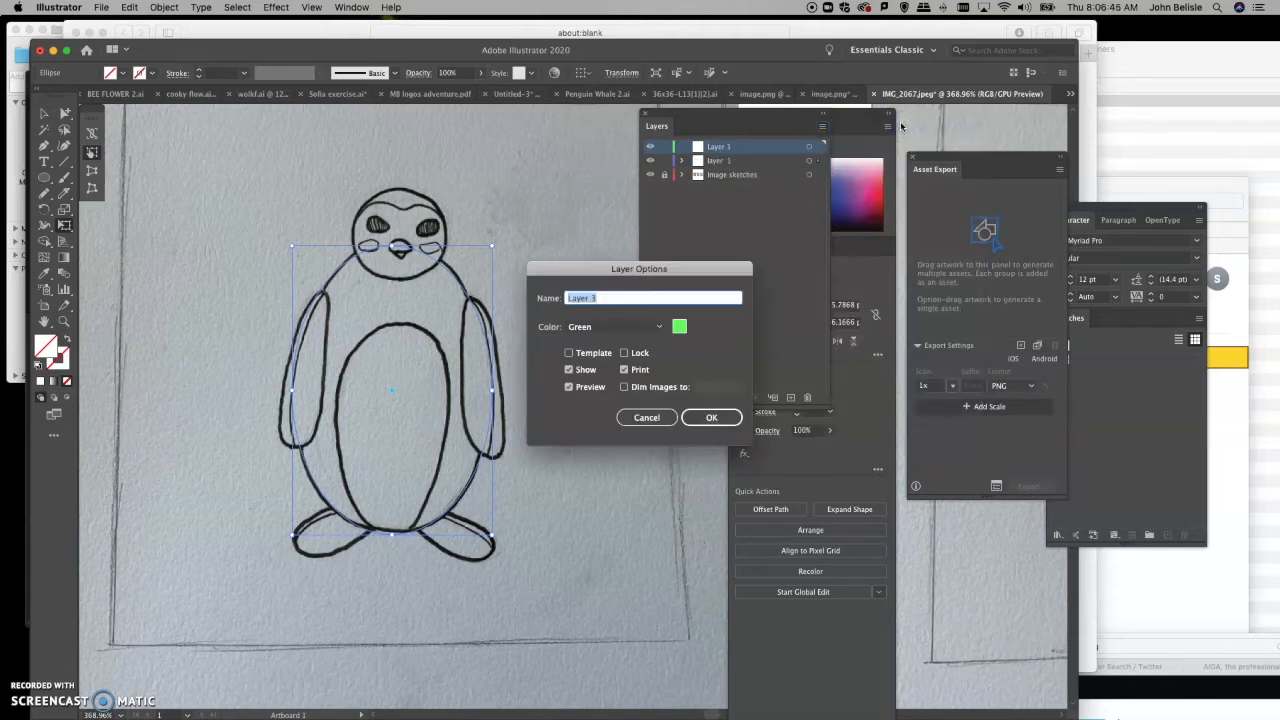
click(711, 417)
drag(818, 161, 818, 148)
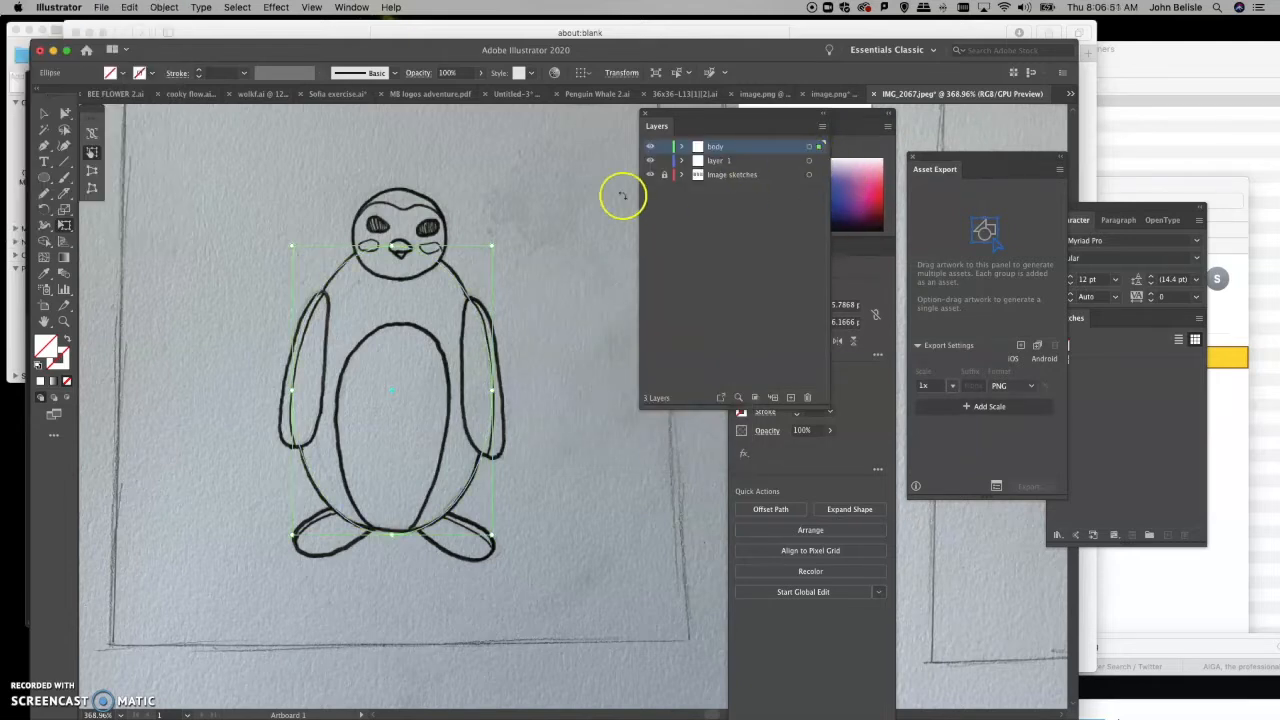
Step: Rename the layer holding the head circle as "Head" and move the body layer beneath it
double_click(716, 161)
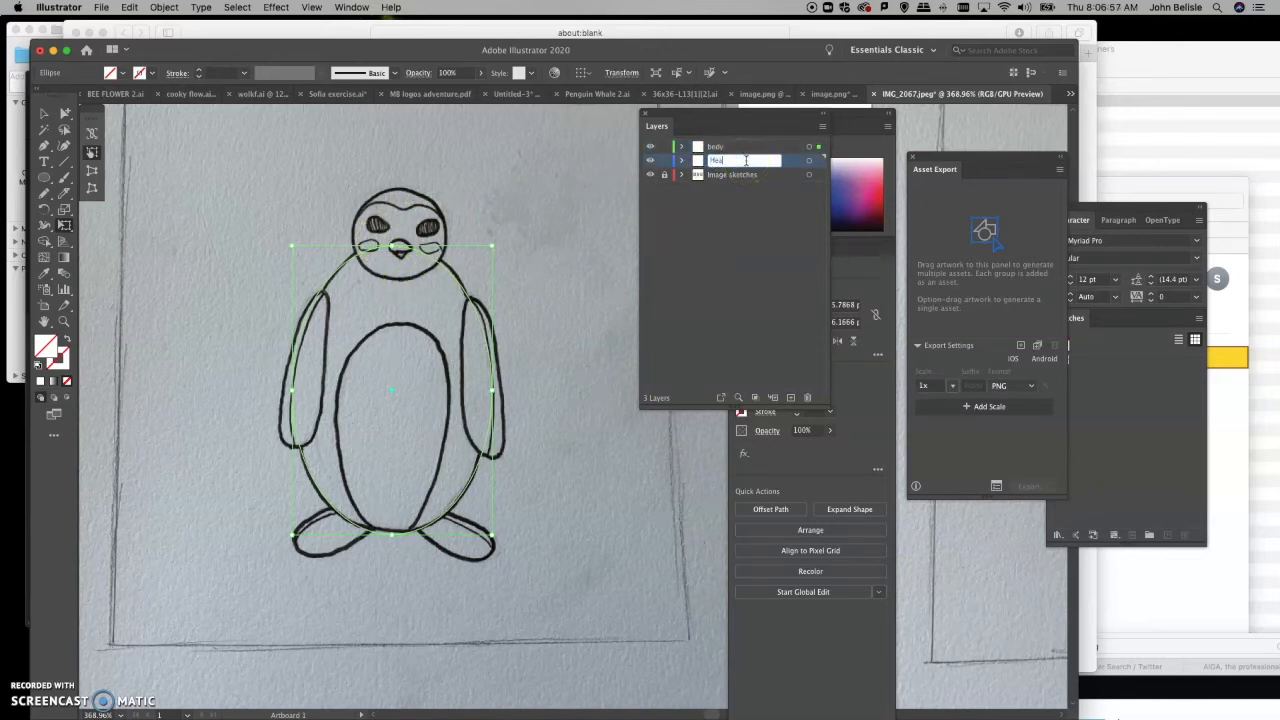
click(750, 238)
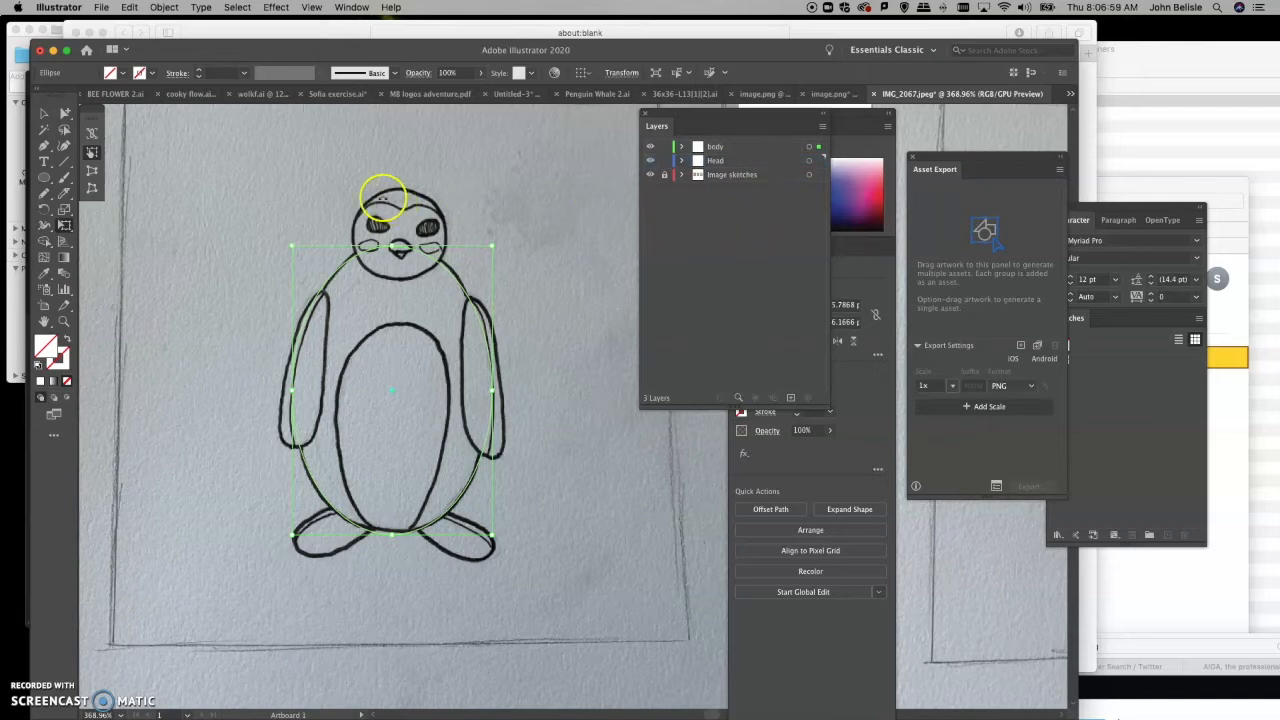
click(65, 113)
click(396, 190)
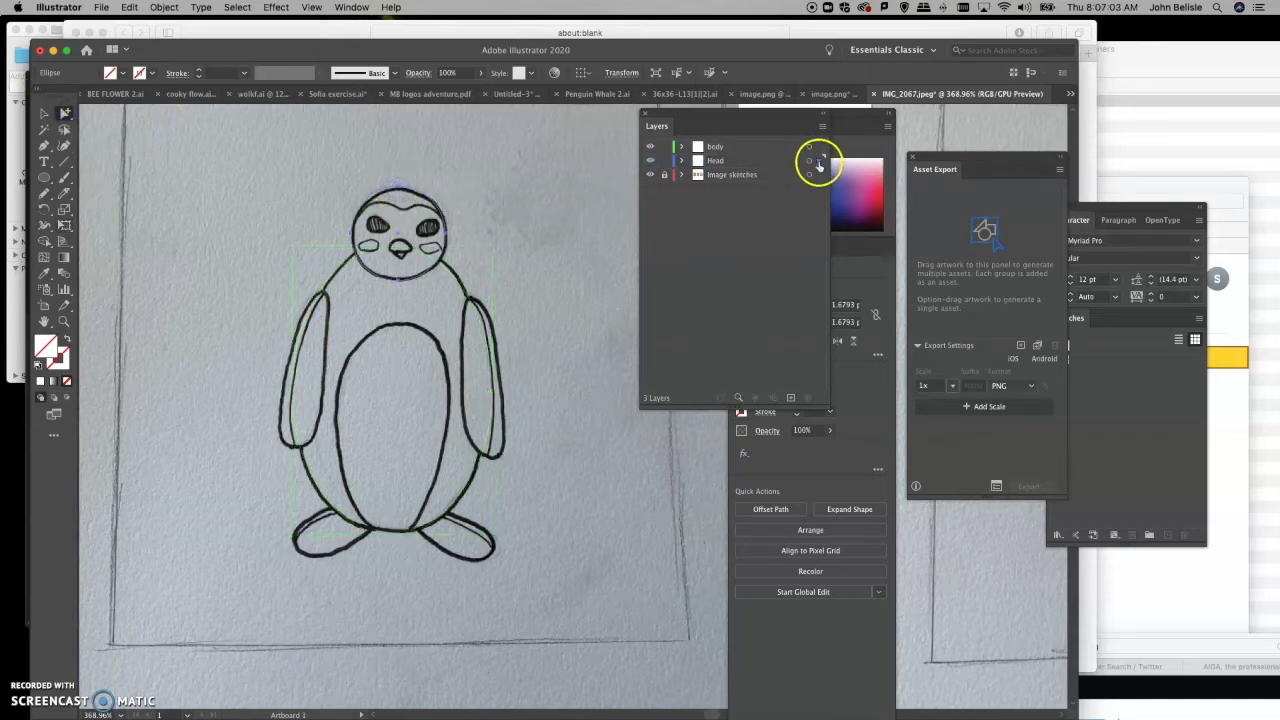
click(455, 270)
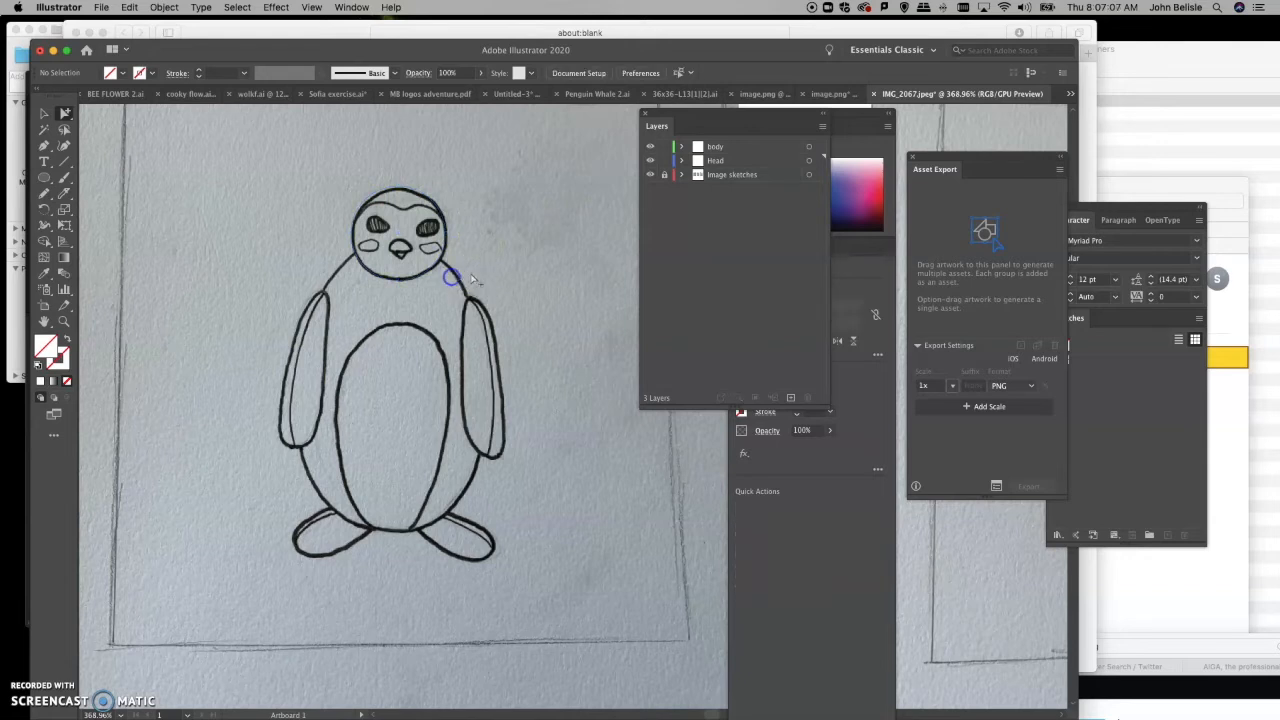
click(437, 296)
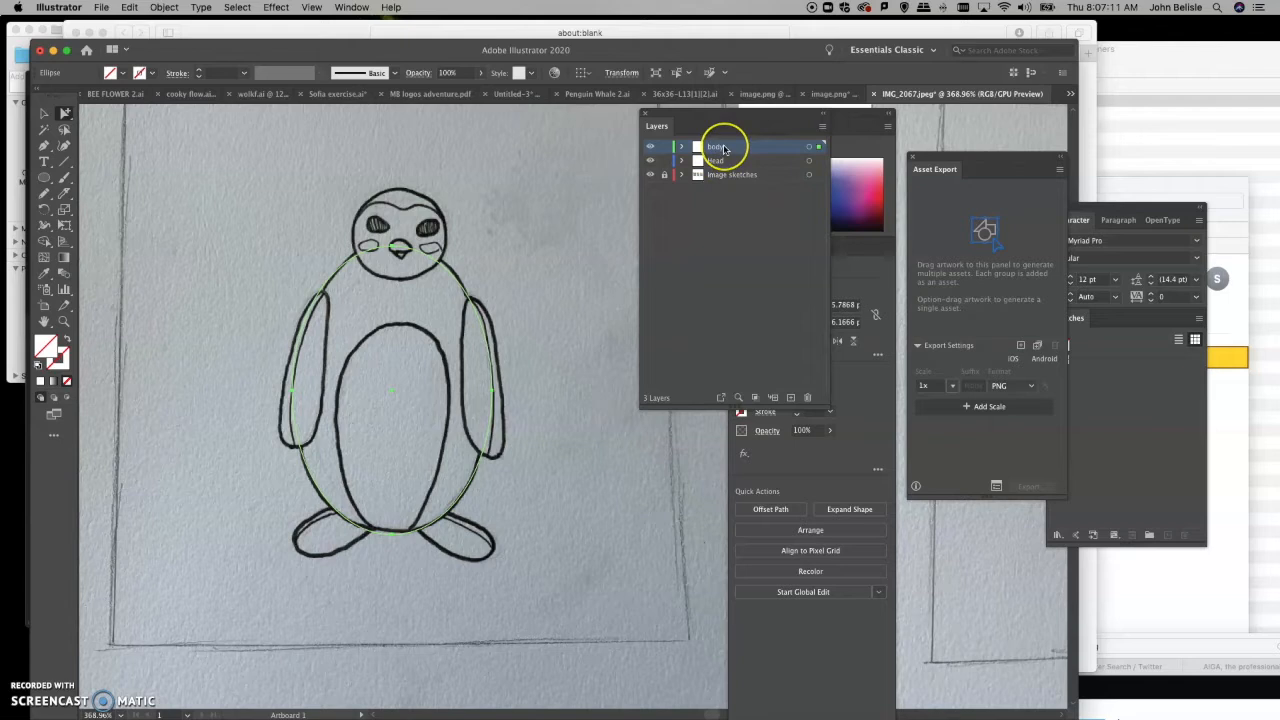
drag(724, 149, 724, 171)
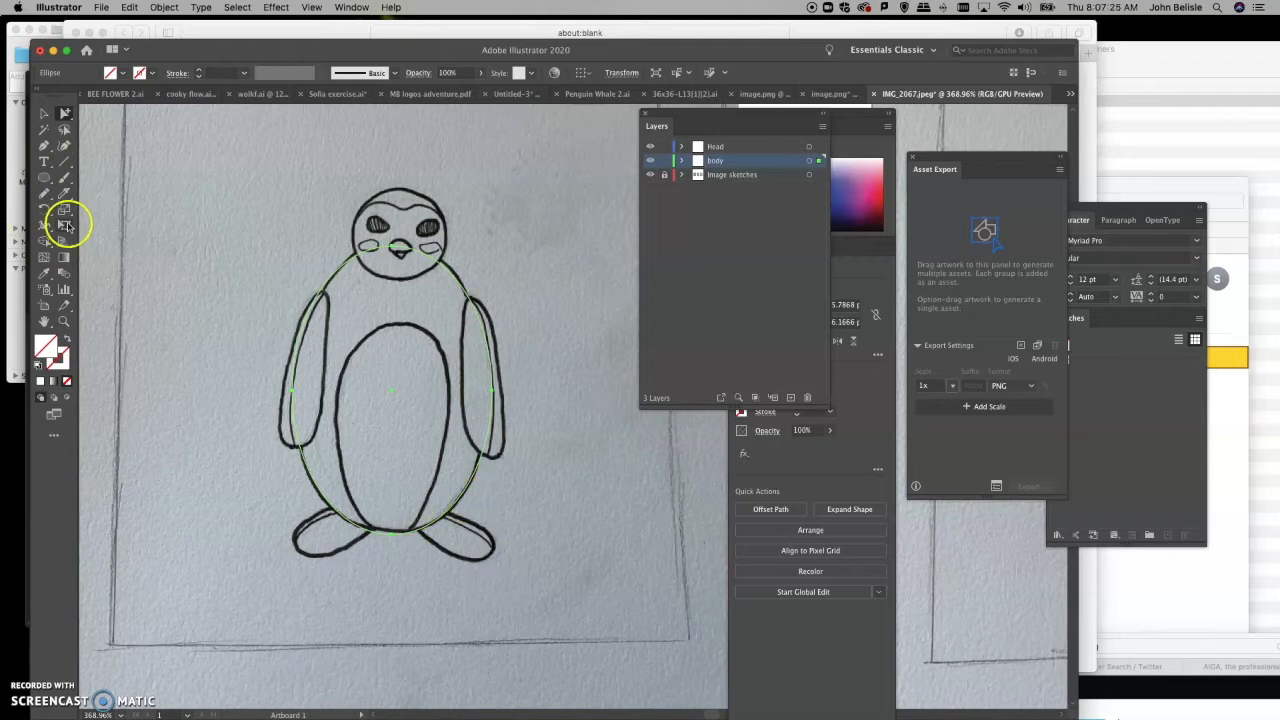
Step: Draw an unfilled ellipse about 11.7 × 38.8 pt on the body layer alongside the sketch's right-hand flipper
click(44, 176)
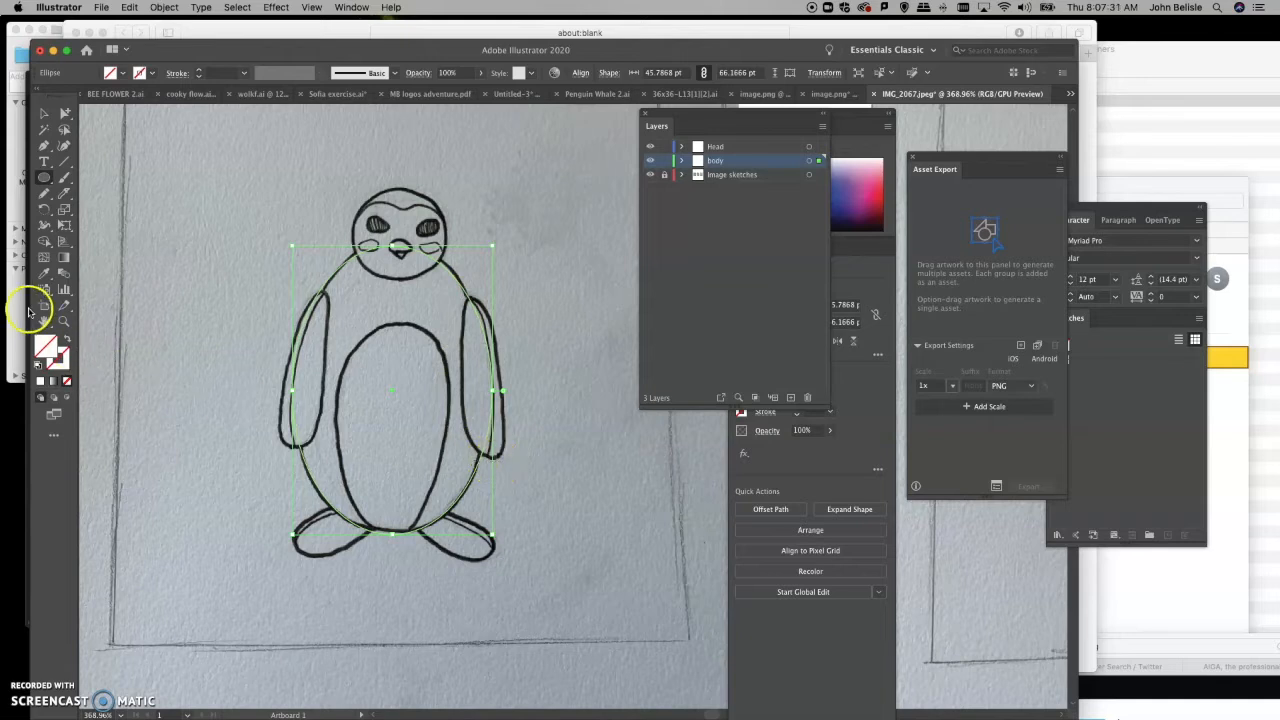
click(63, 320)
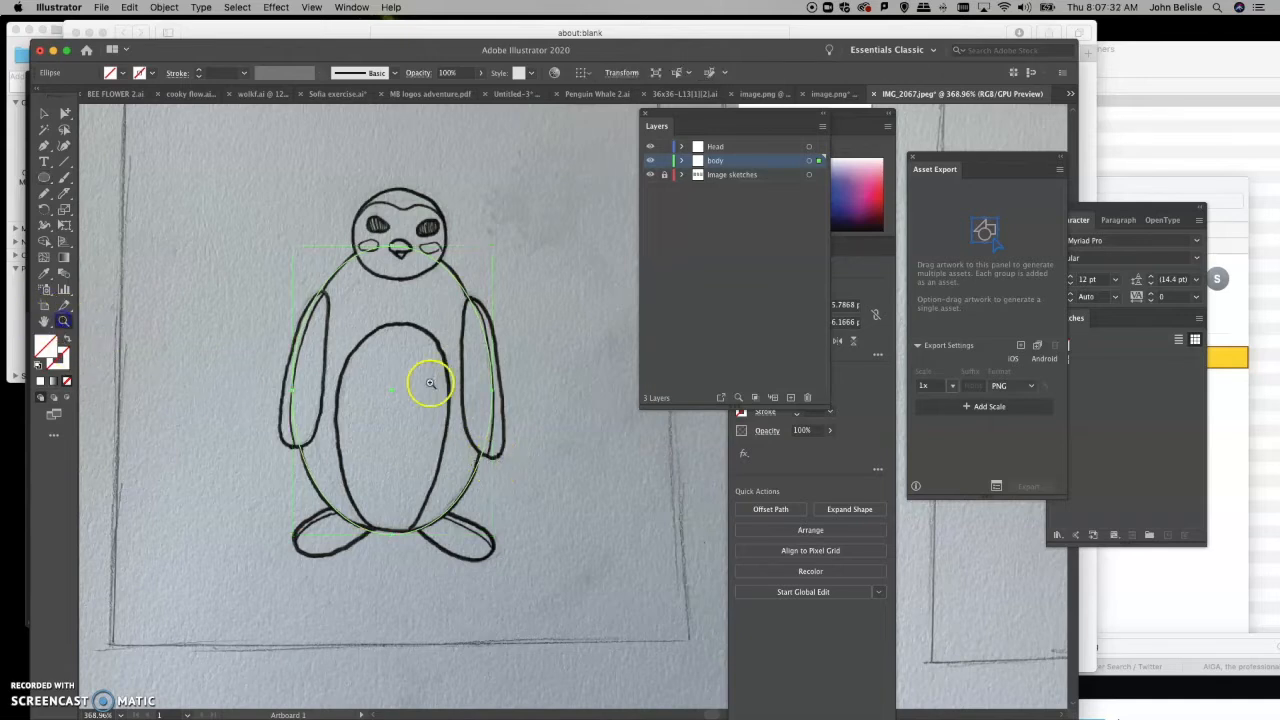
click(500, 395)
click(500, 395)
click(500, 395)
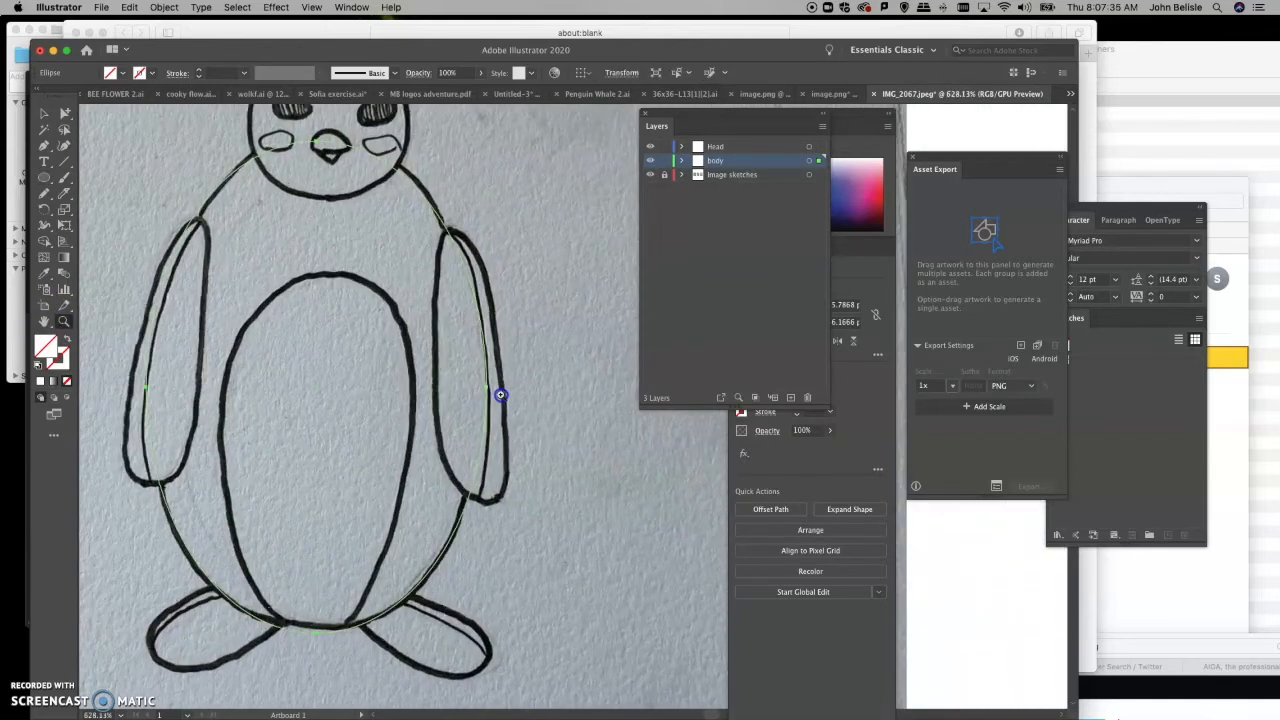
scroll(500, 395, right, 2)
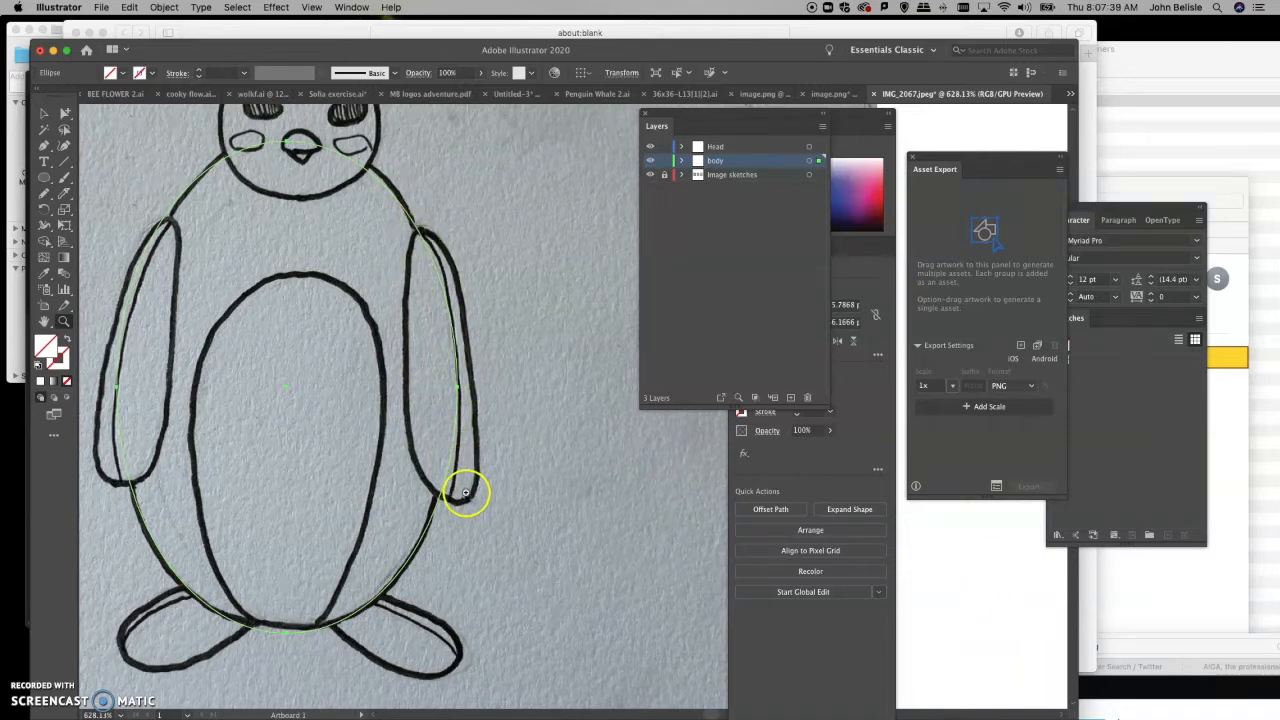
click(65, 113)
click(105, 121)
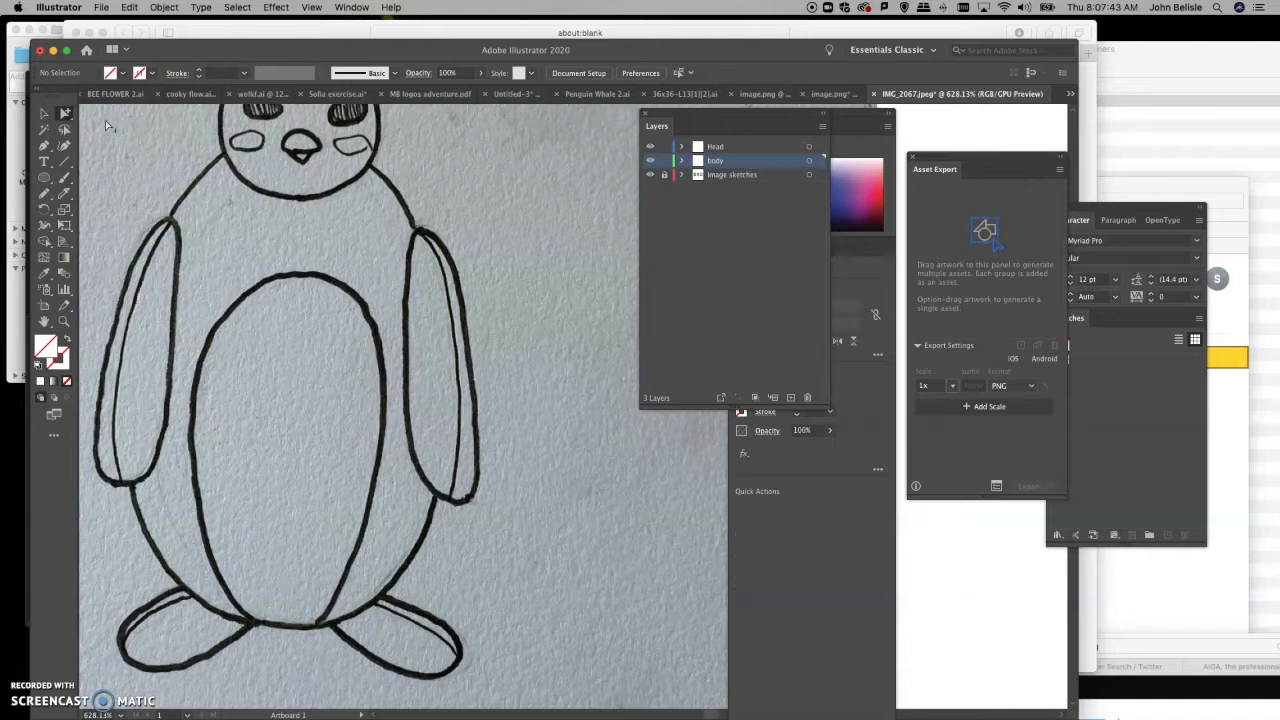
click(48, 179)
click(341, 326)
drag(341, 326, 396, 500)
drag(407, 505, 405, 507)
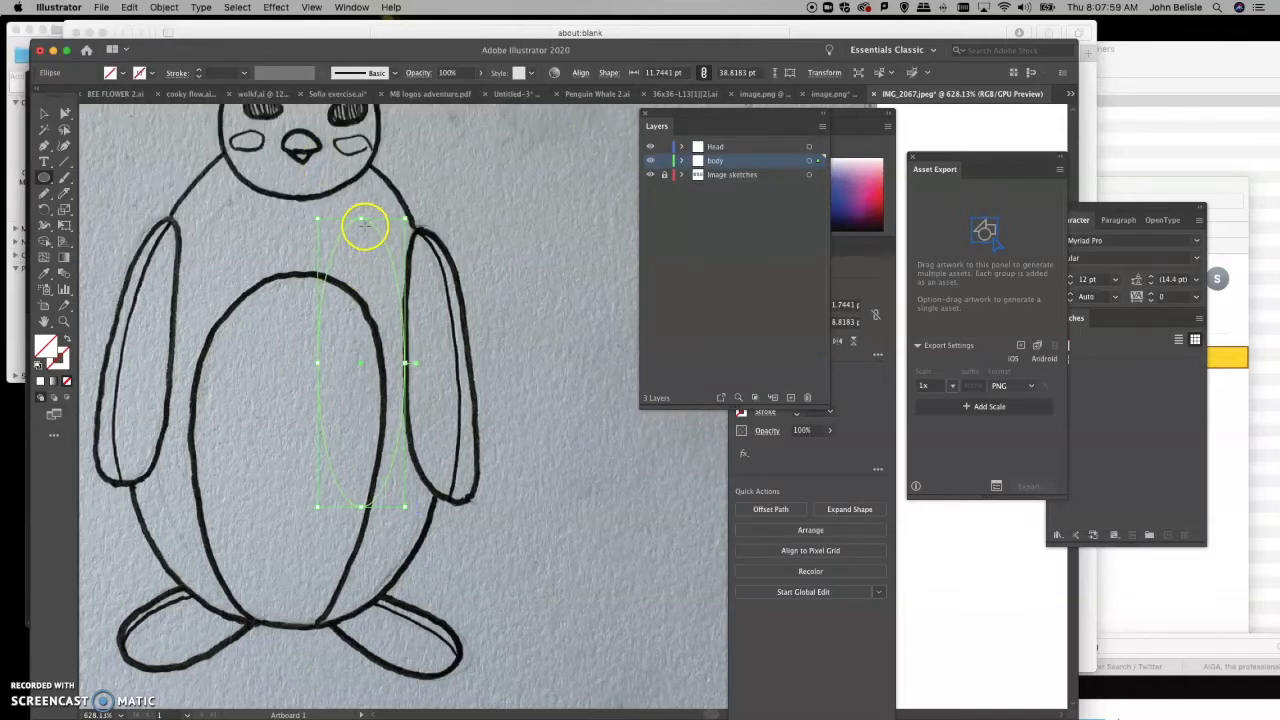
Step: Move the Layers panel clear of the Color panel, and try a black stroke at weight 0 on the flipper ellipse
drag(726, 108, 648, 268)
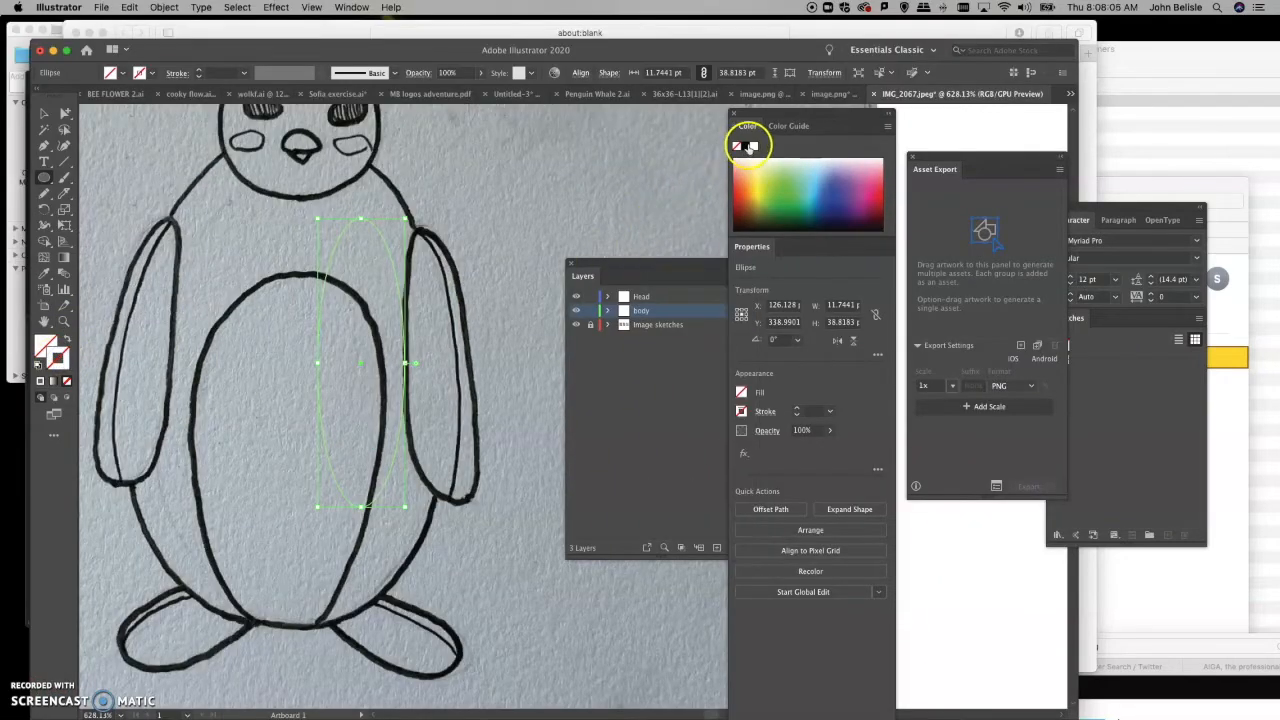
click(745, 145)
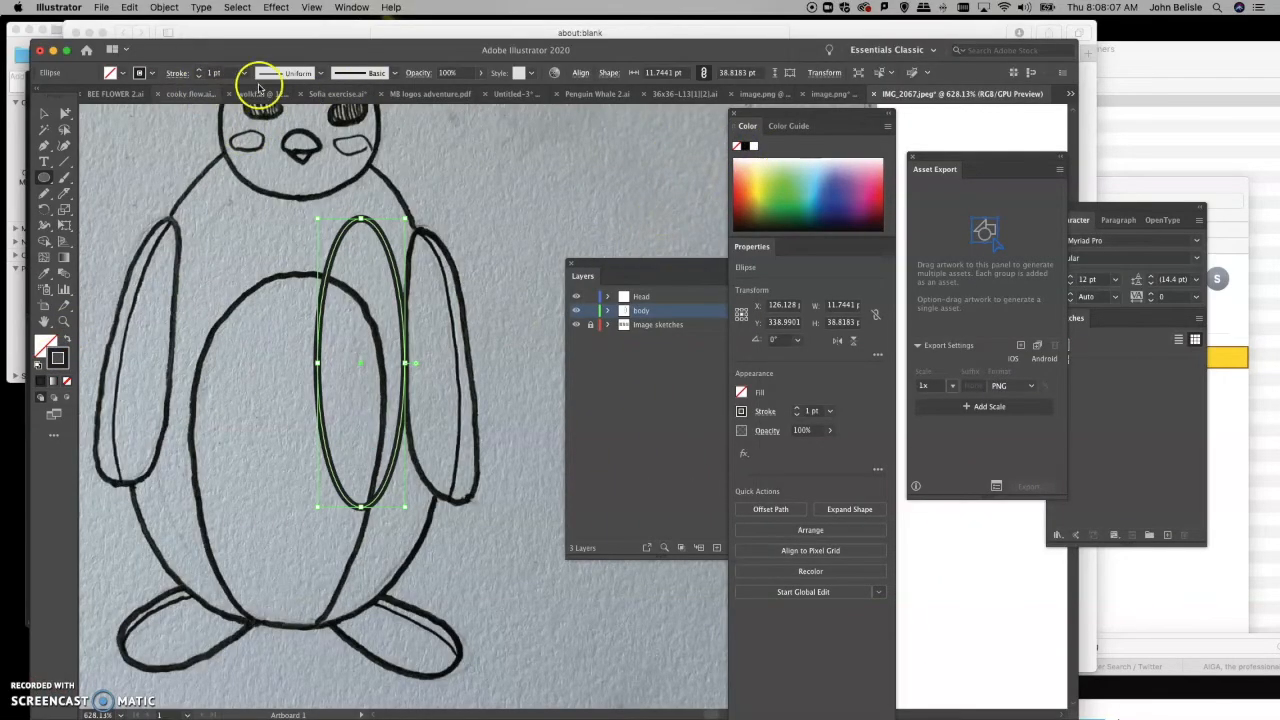
click(204, 73)
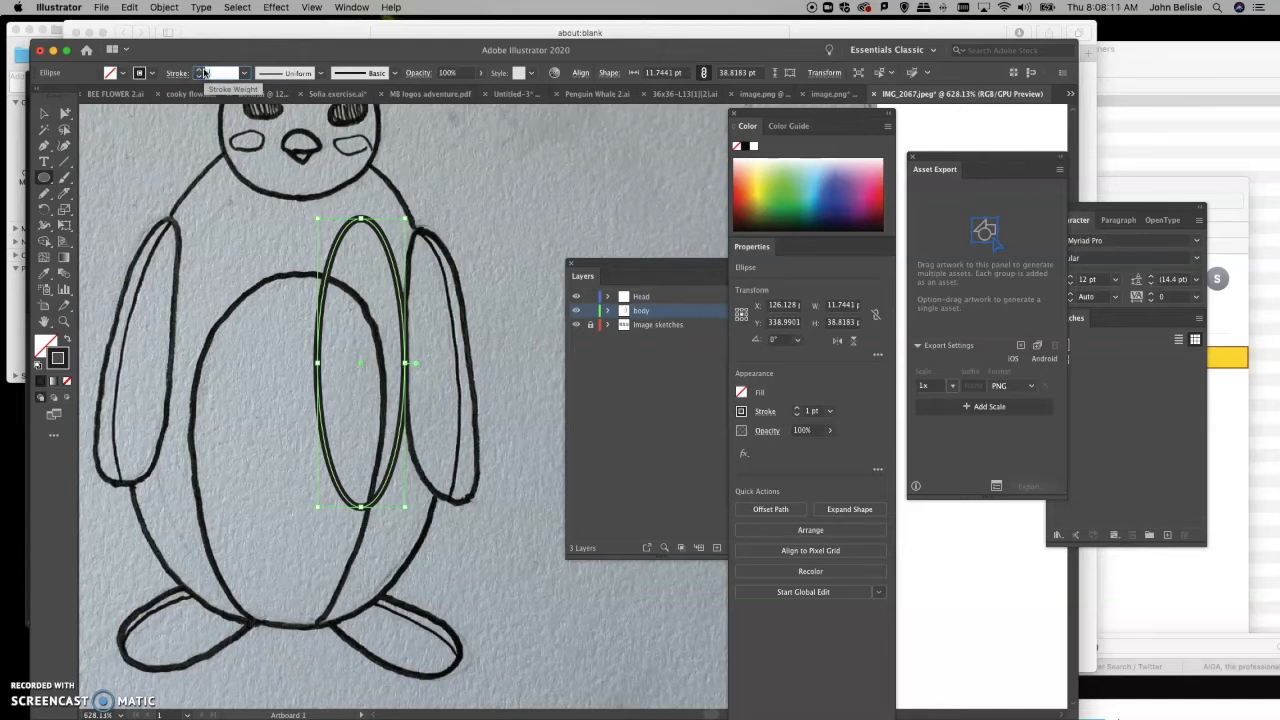
text(0)
key(Return)
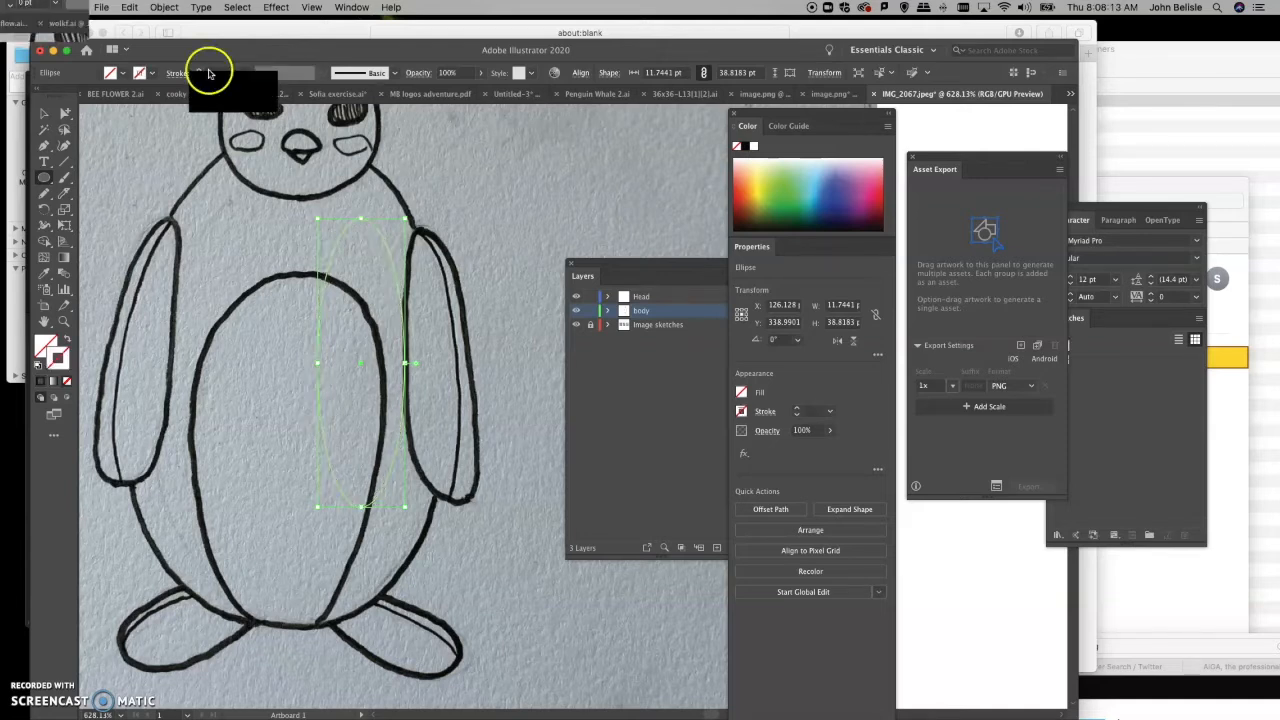
Step: Select the flipper ellipse with the Group Selection tool, give it a black 0.3 pt stroke, and deselect it
click(63, 113)
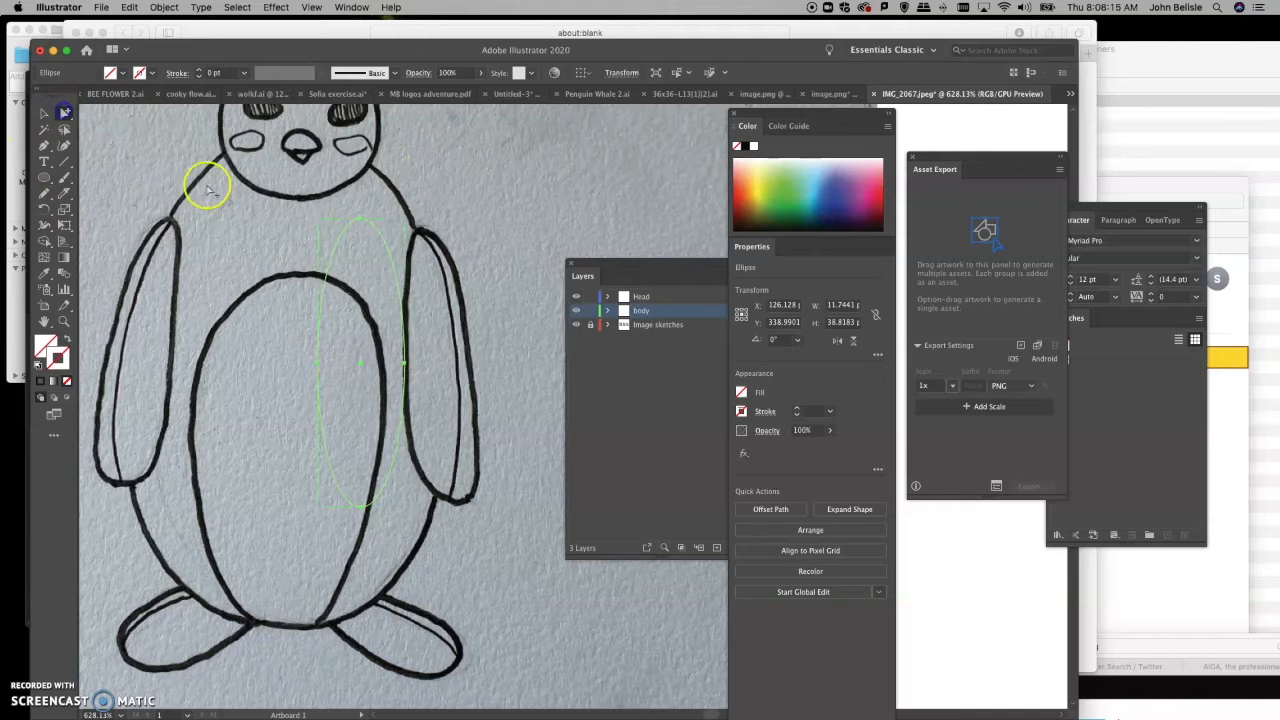
click(365, 232)
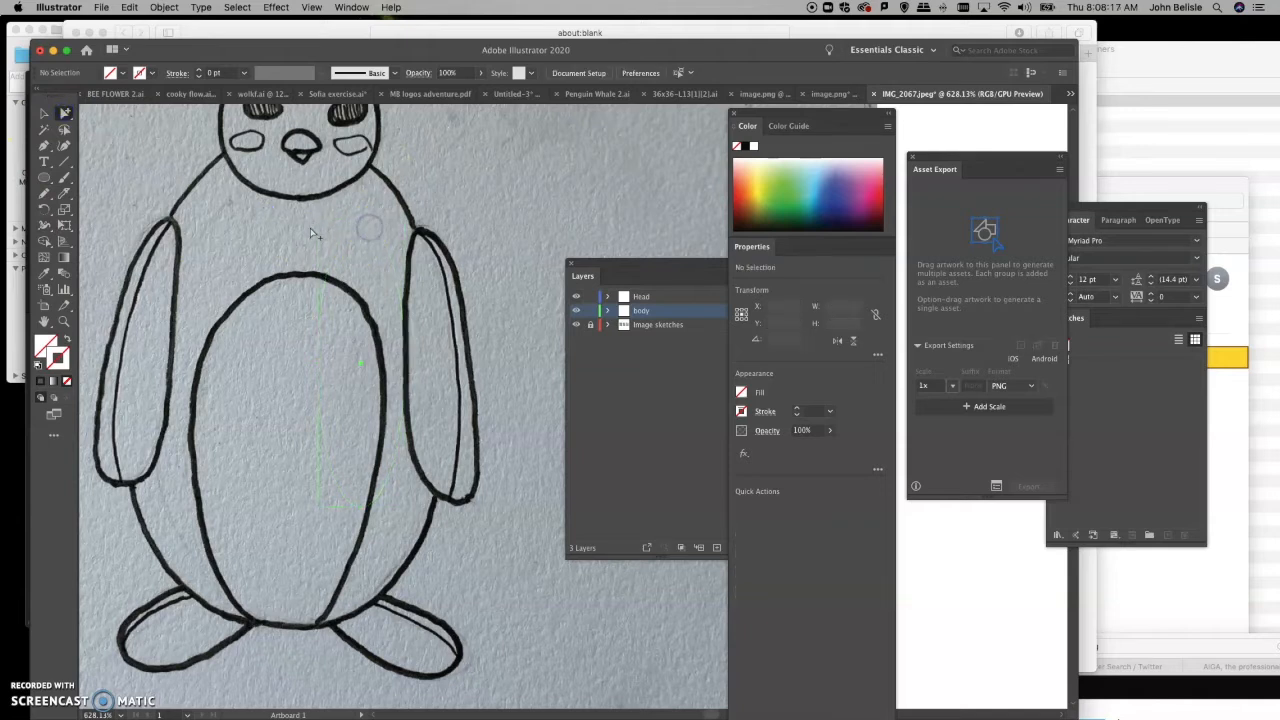
click(368, 257)
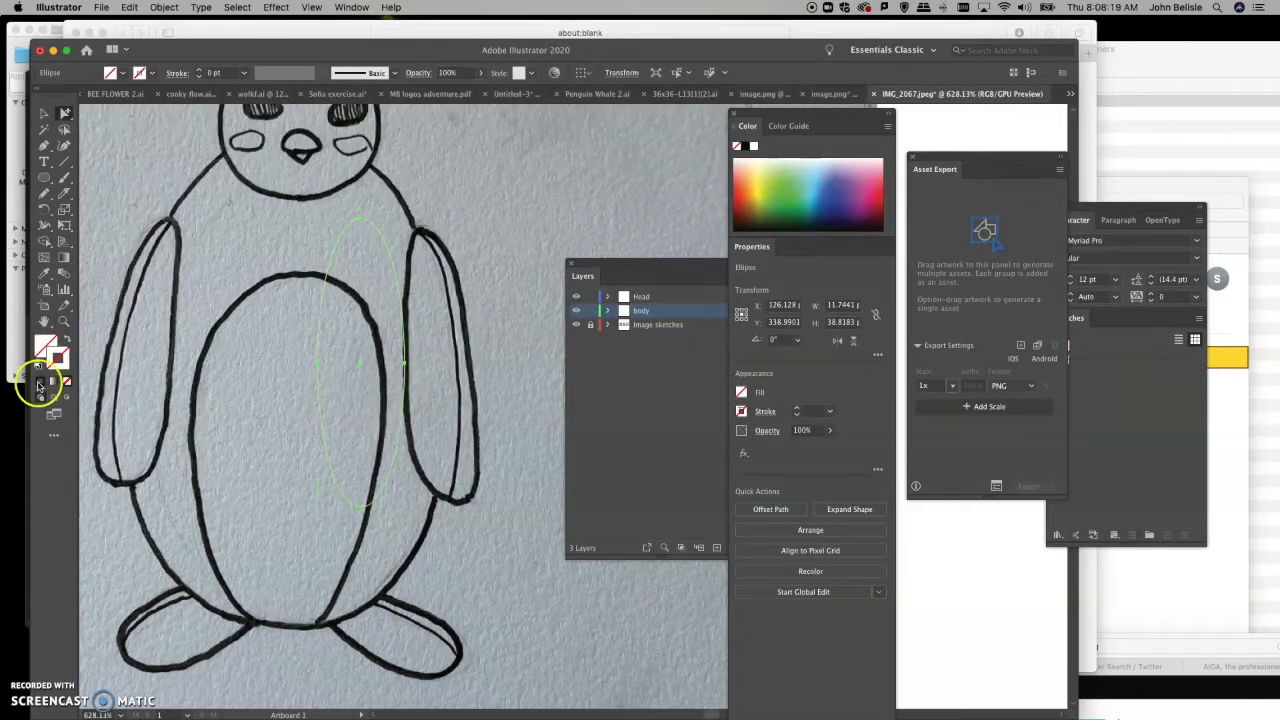
click(40, 383)
drag(223, 72, 202, 71)
text(.3)
key(Return)
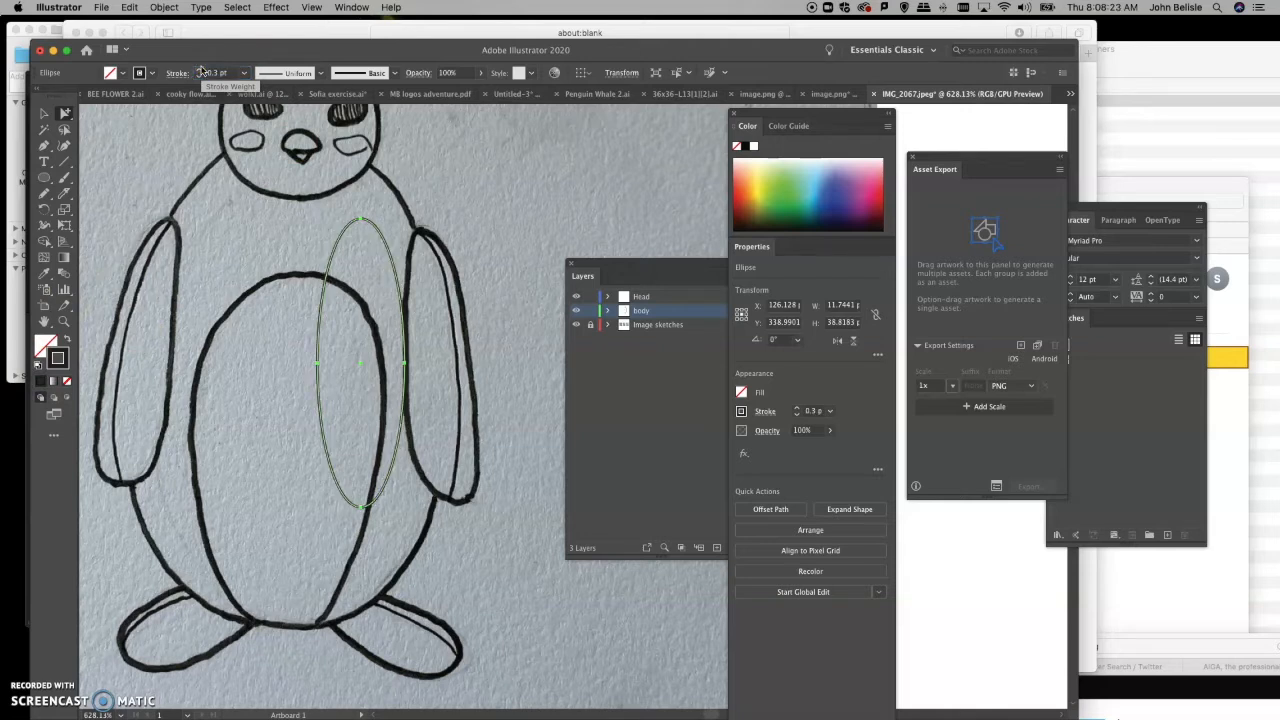
click(445, 218)
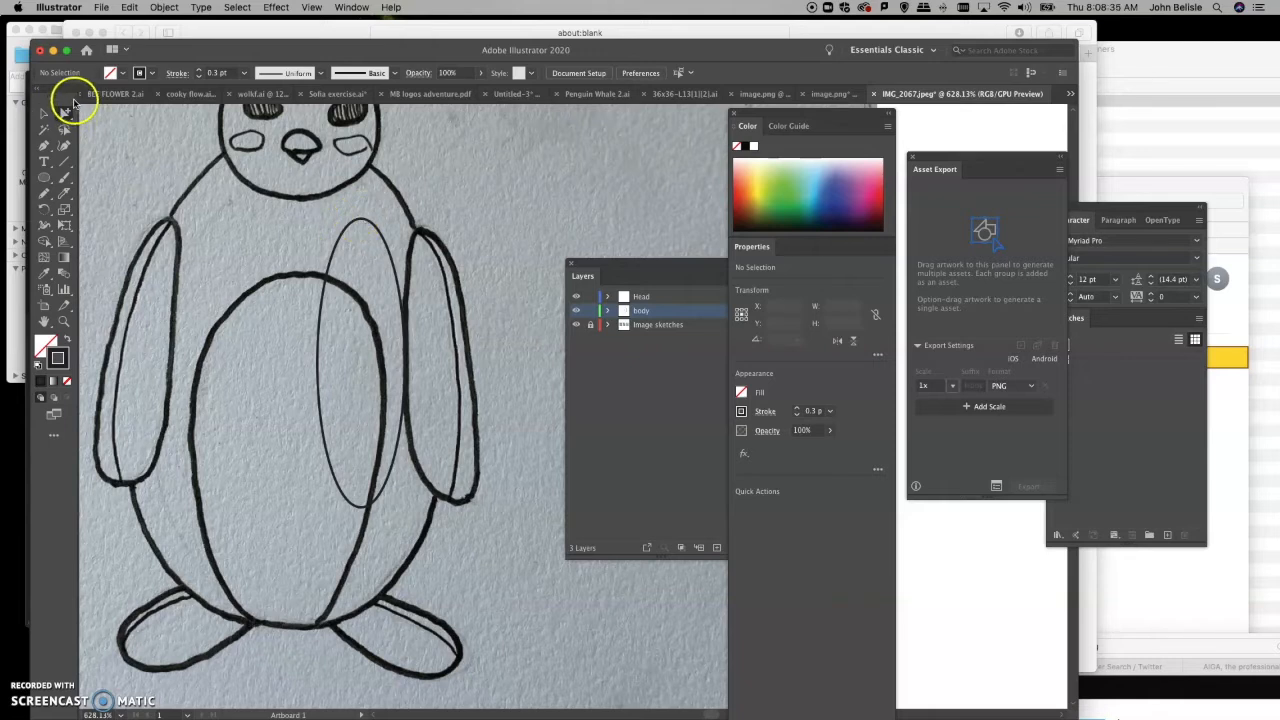
Step: Shift the flipper ellipse's left anchor point slightly inward and tilt the direction handle of its top anchor point
click(64, 113)
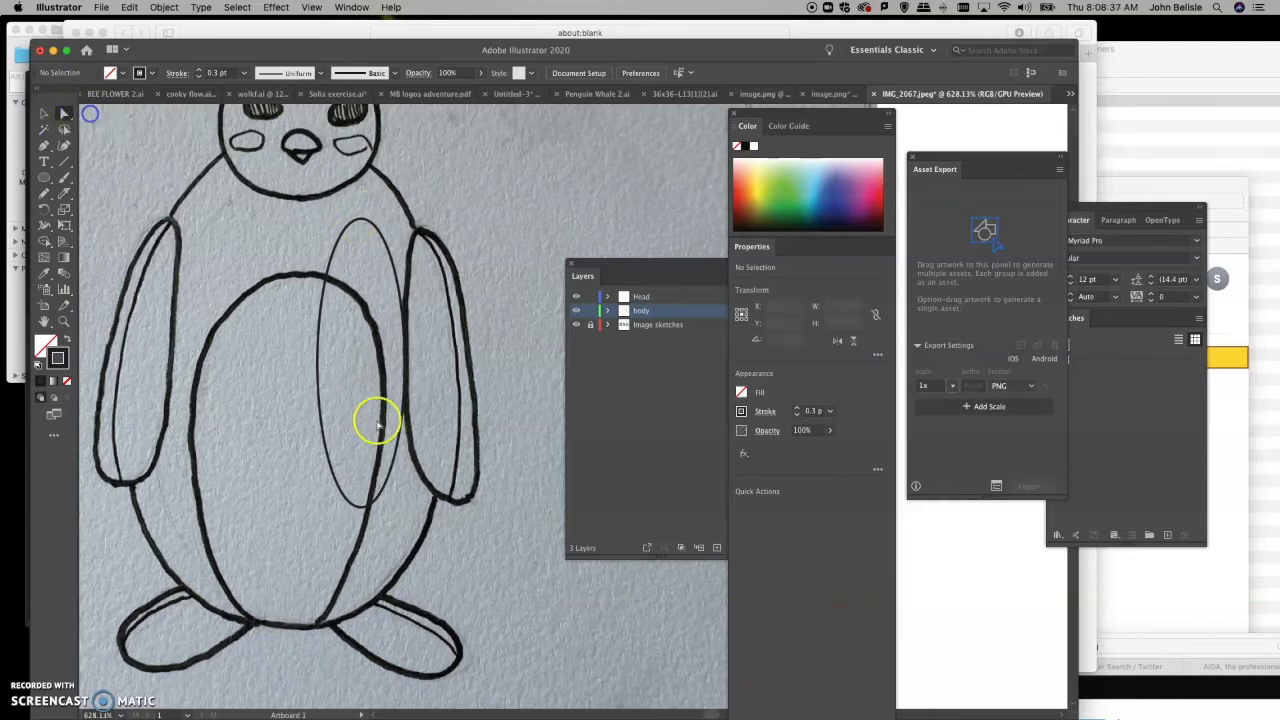
click(318, 372)
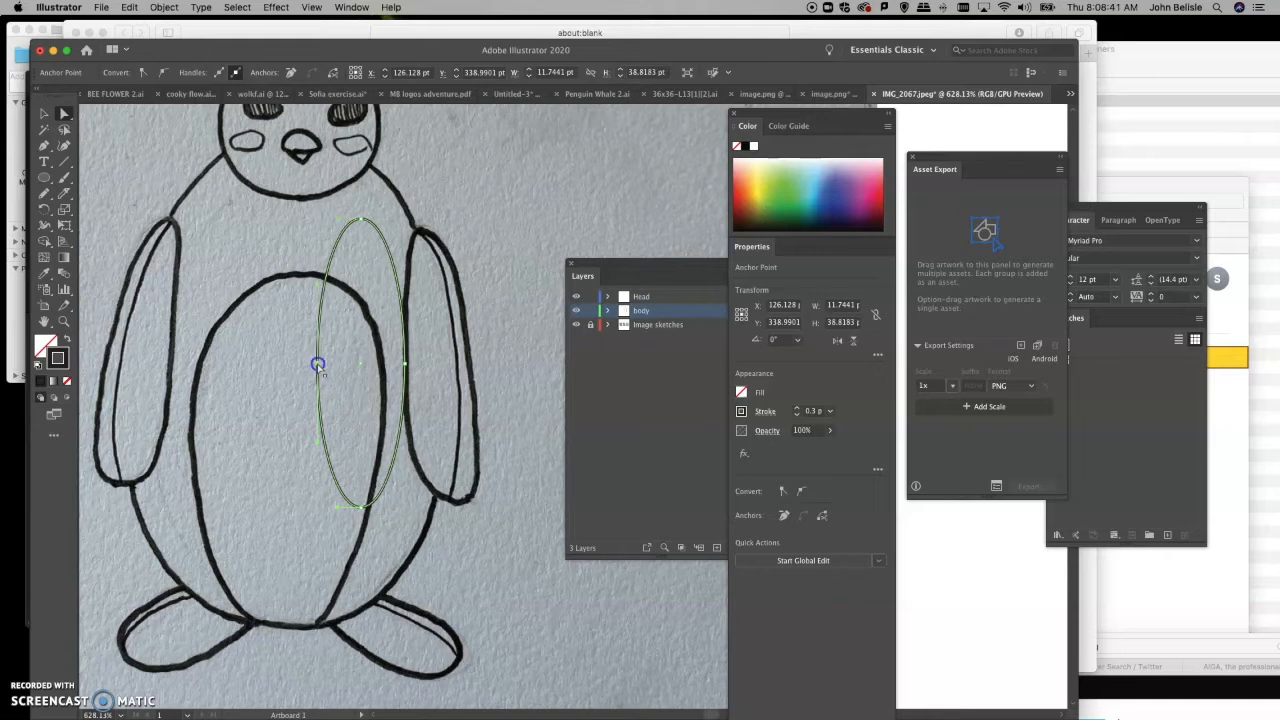
drag(317, 365, 321, 366)
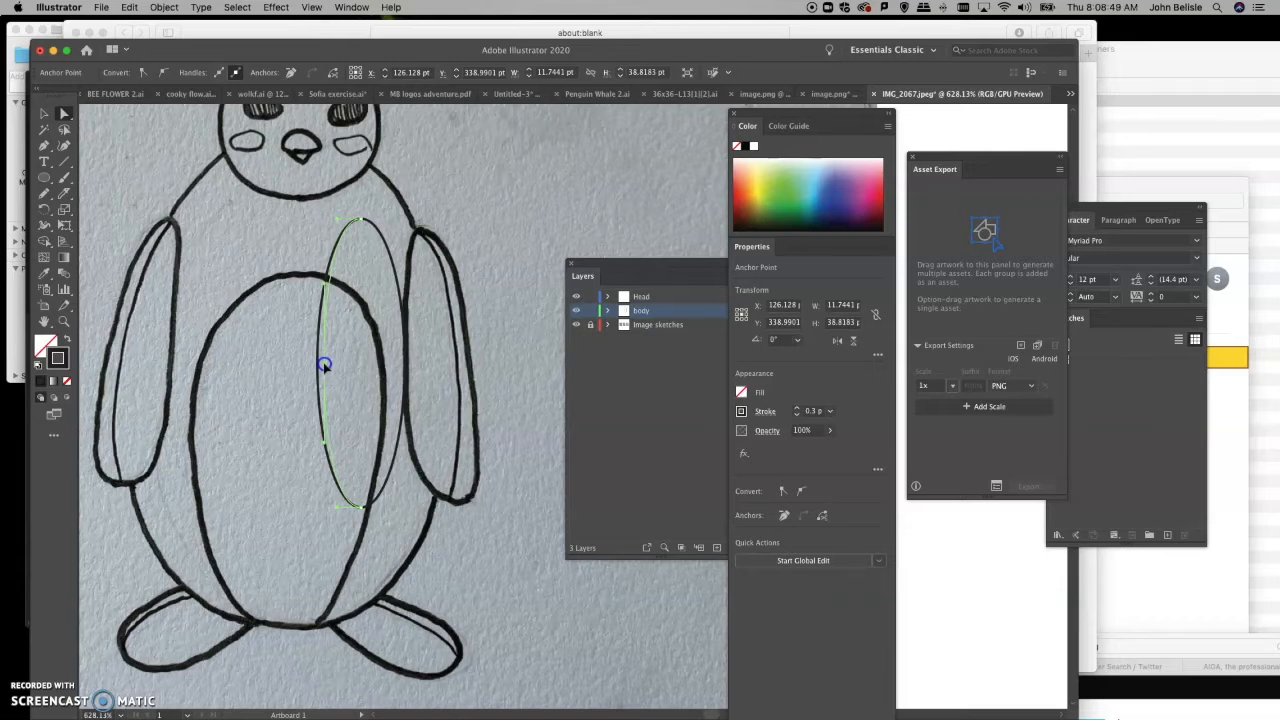
drag(324, 366, 324, 365)
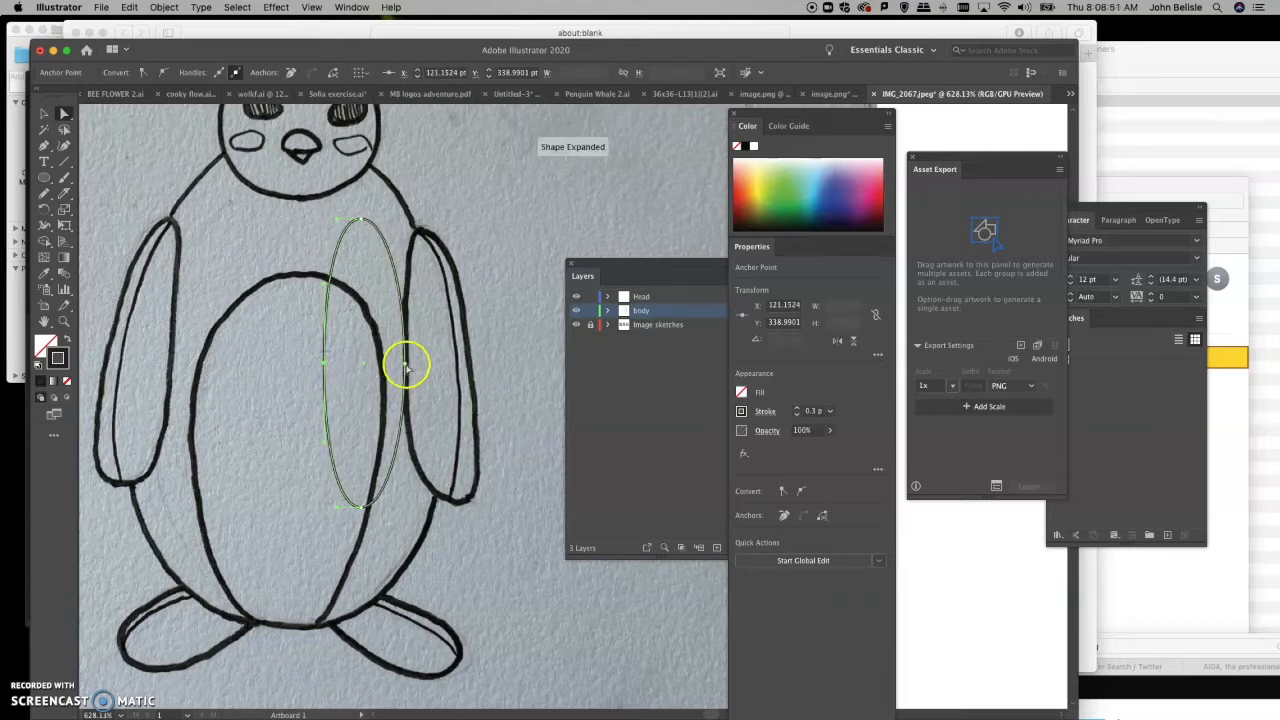
click(360, 219)
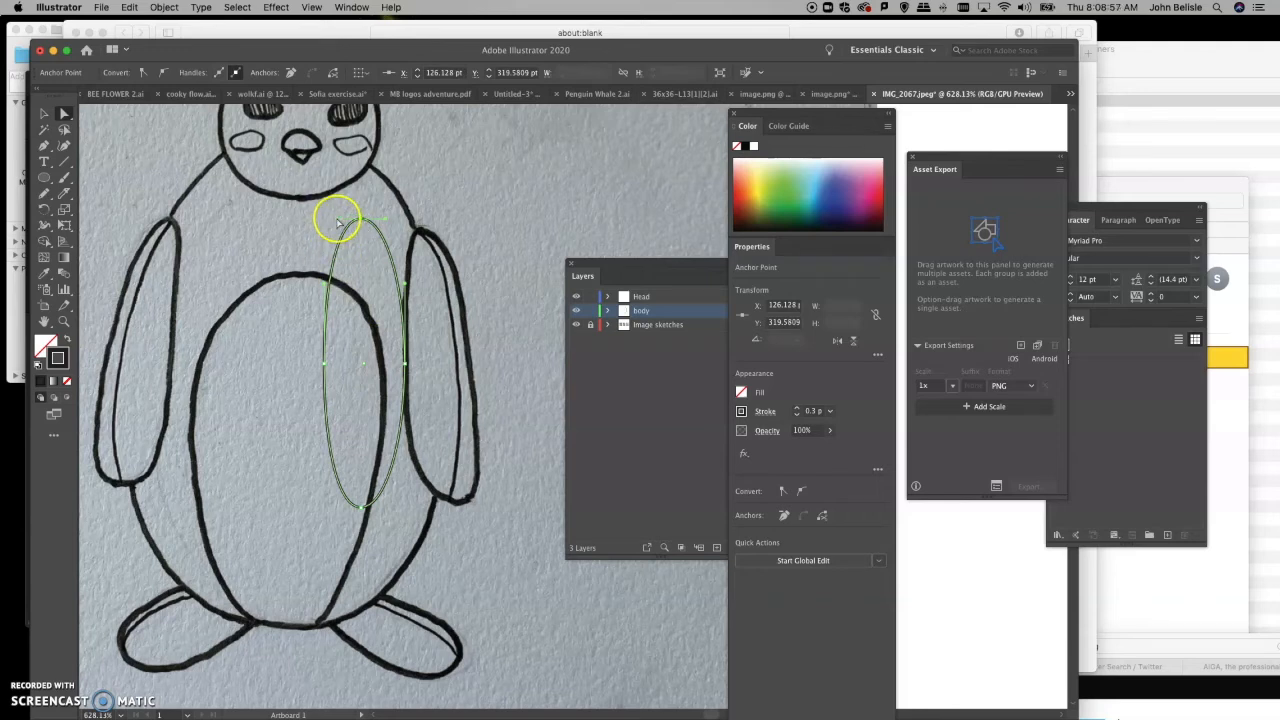
drag(337, 220, 340, 225)
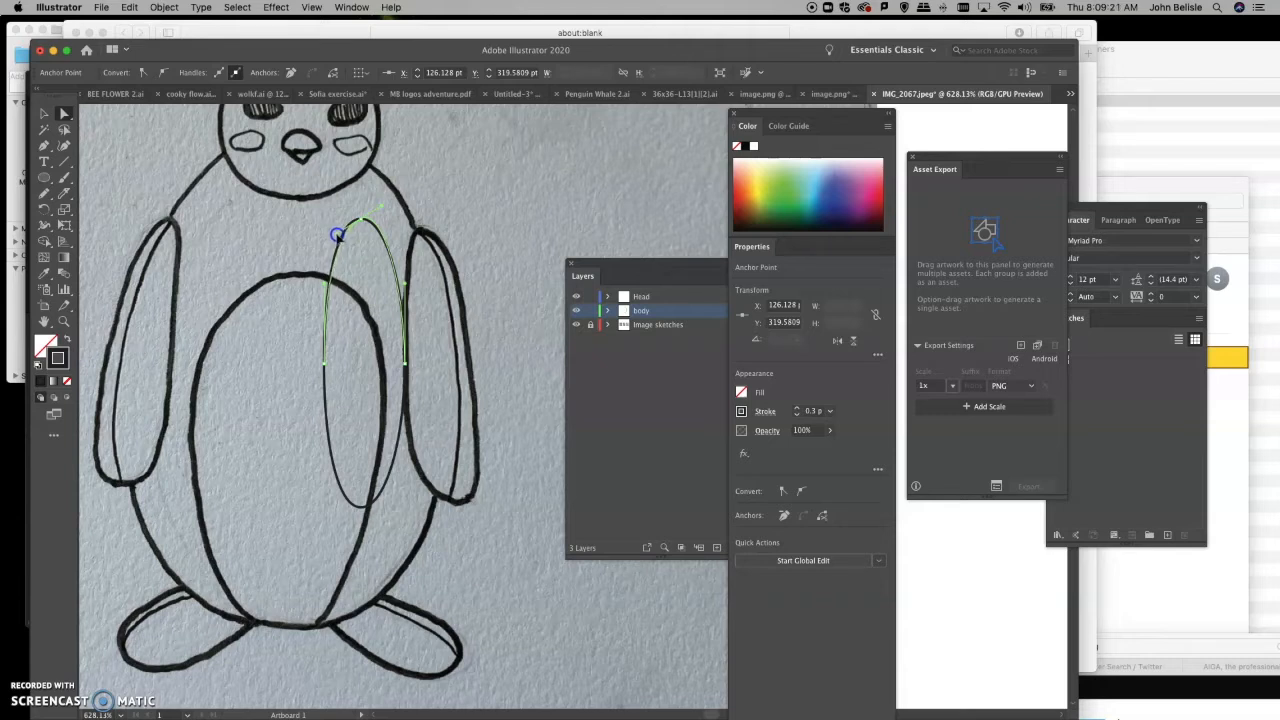
click(338, 235)
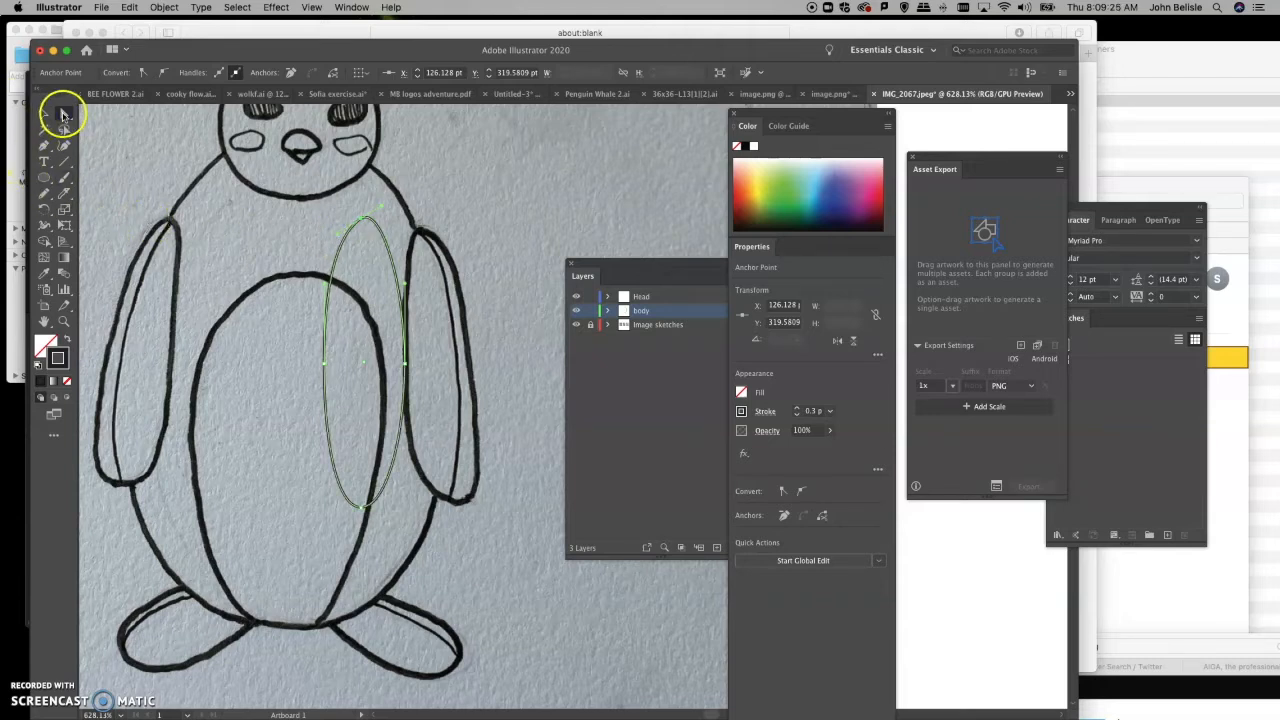
Step: Try to recolour the flipper ellipse's outline blue by picking a new stroke colour in the Color Picker
click(63, 115)
click(95, 129)
click(361, 505)
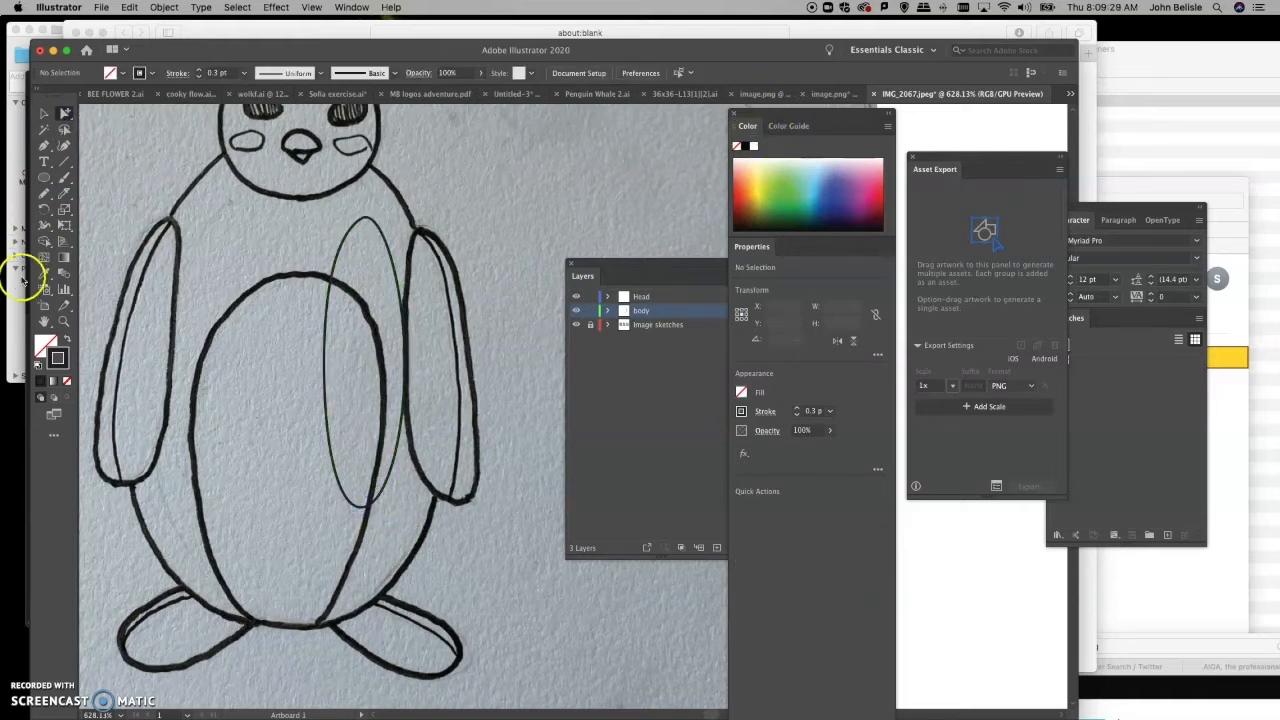
double_click(58, 359)
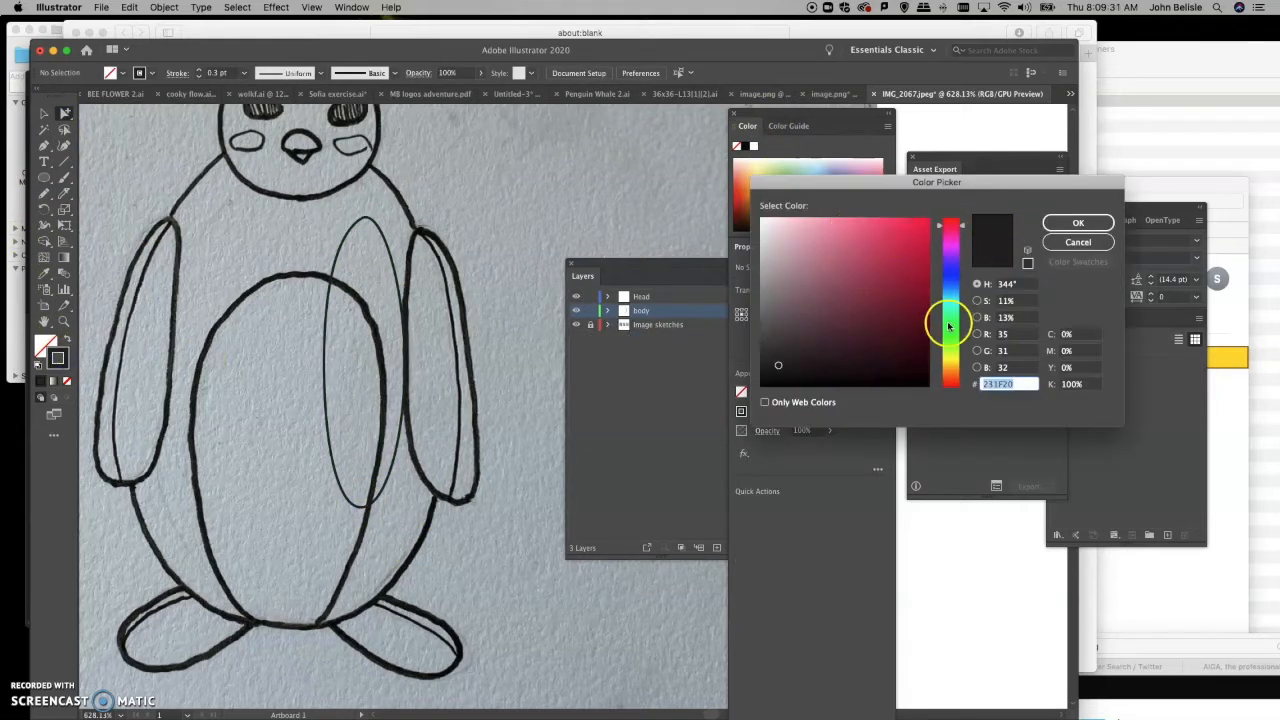
click(955, 289)
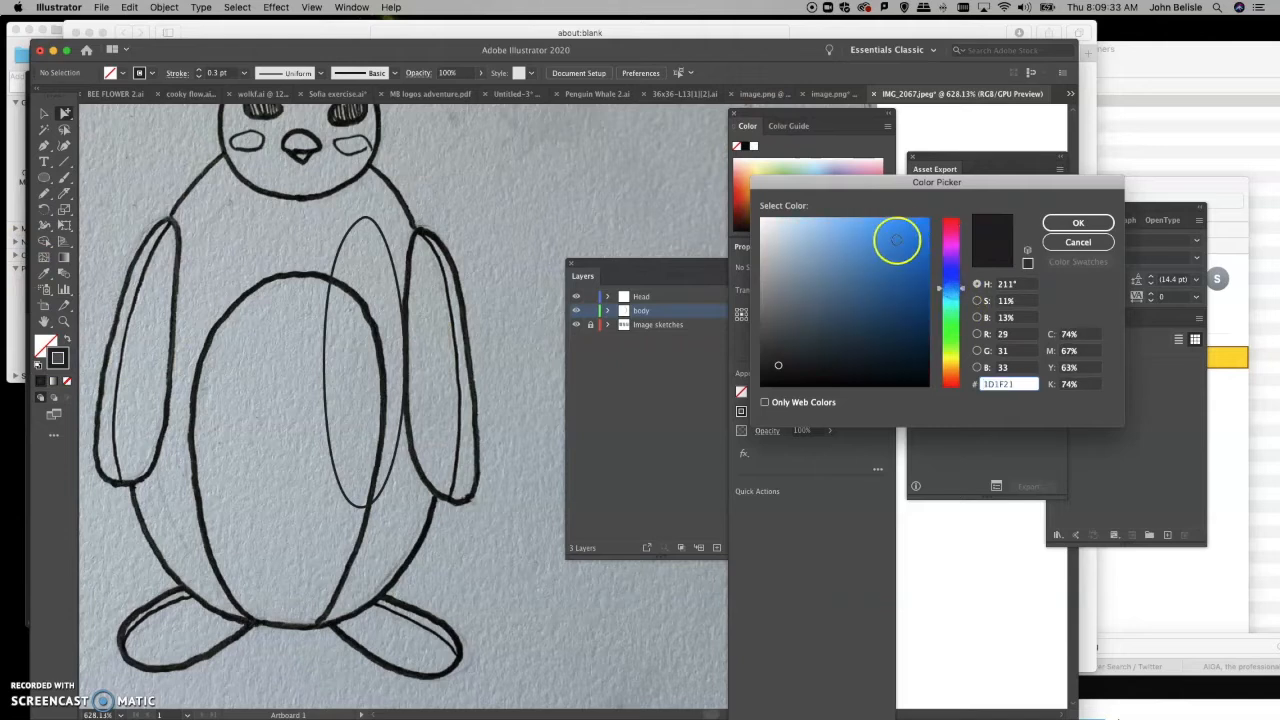
click(914, 234)
click(1067, 220)
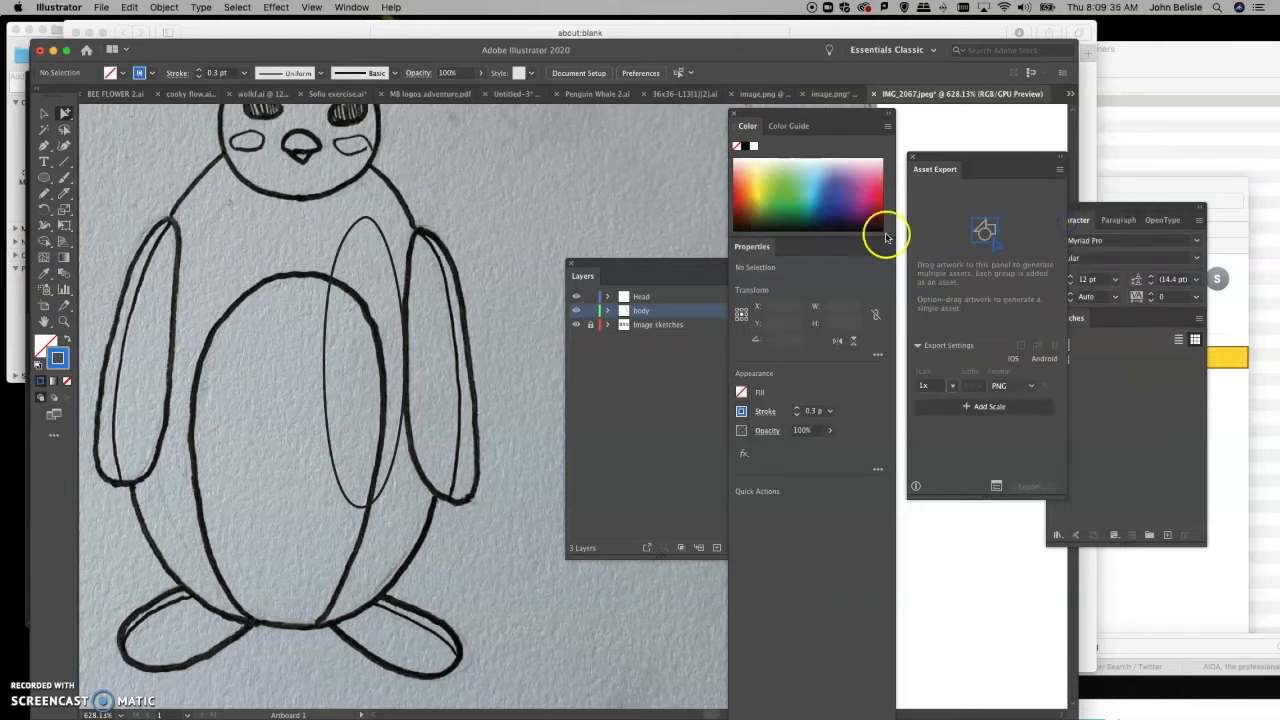
Step: Select the flipper ellipse and set its stroke colour to light blue from the colour spectrum
click(369, 218)
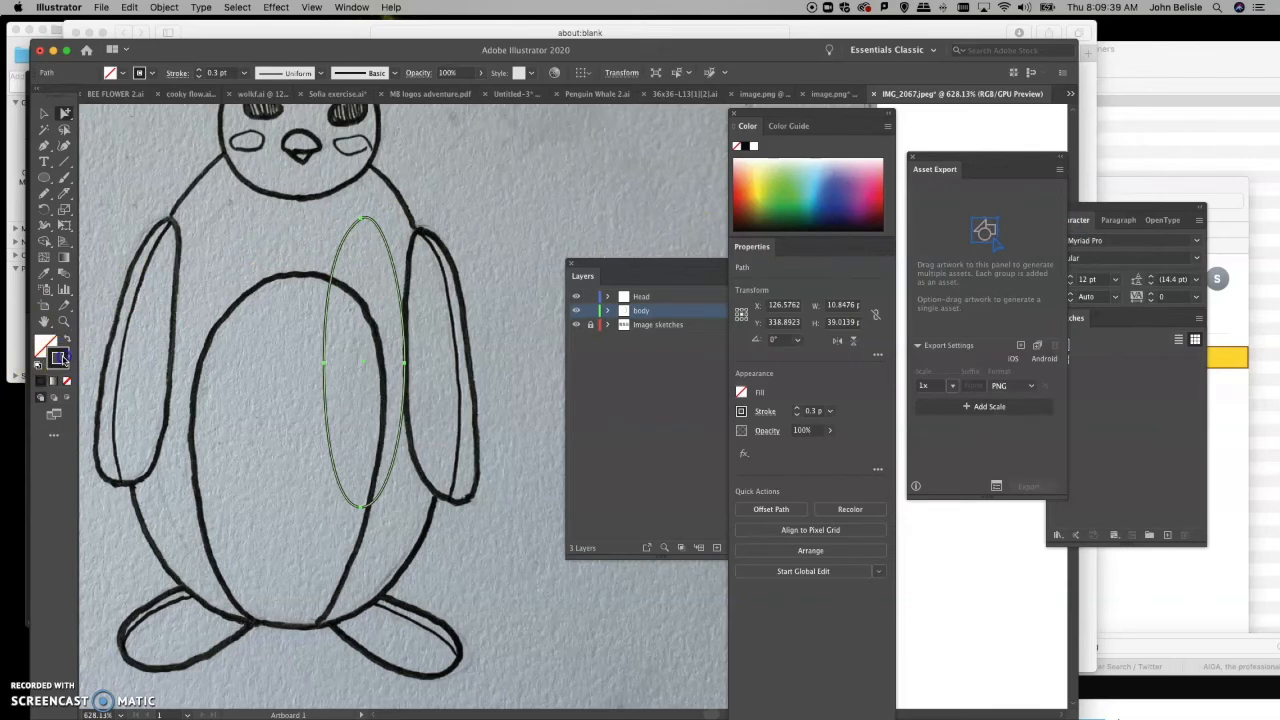
click(817, 186)
click(249, 232)
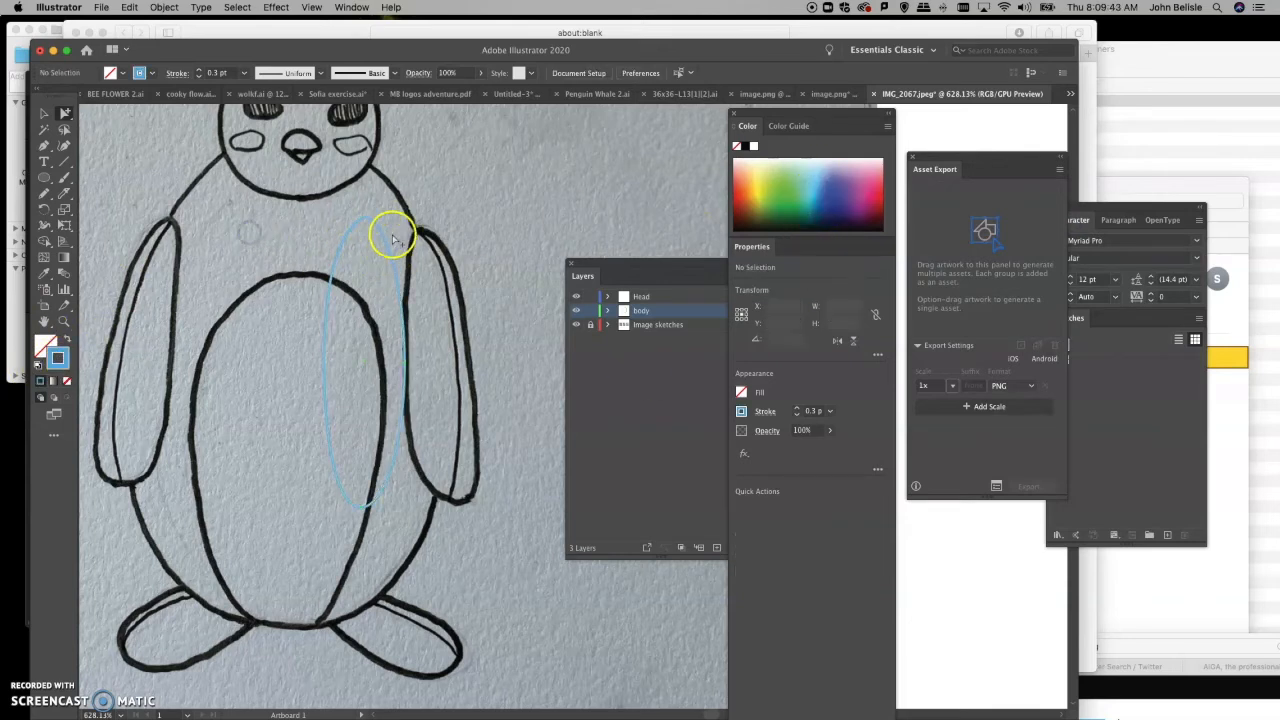
Step: Place the blue ellipse over the sketch's right-hand flipper and rotate it about 5.6° to match the flipper's slant
click(366, 218)
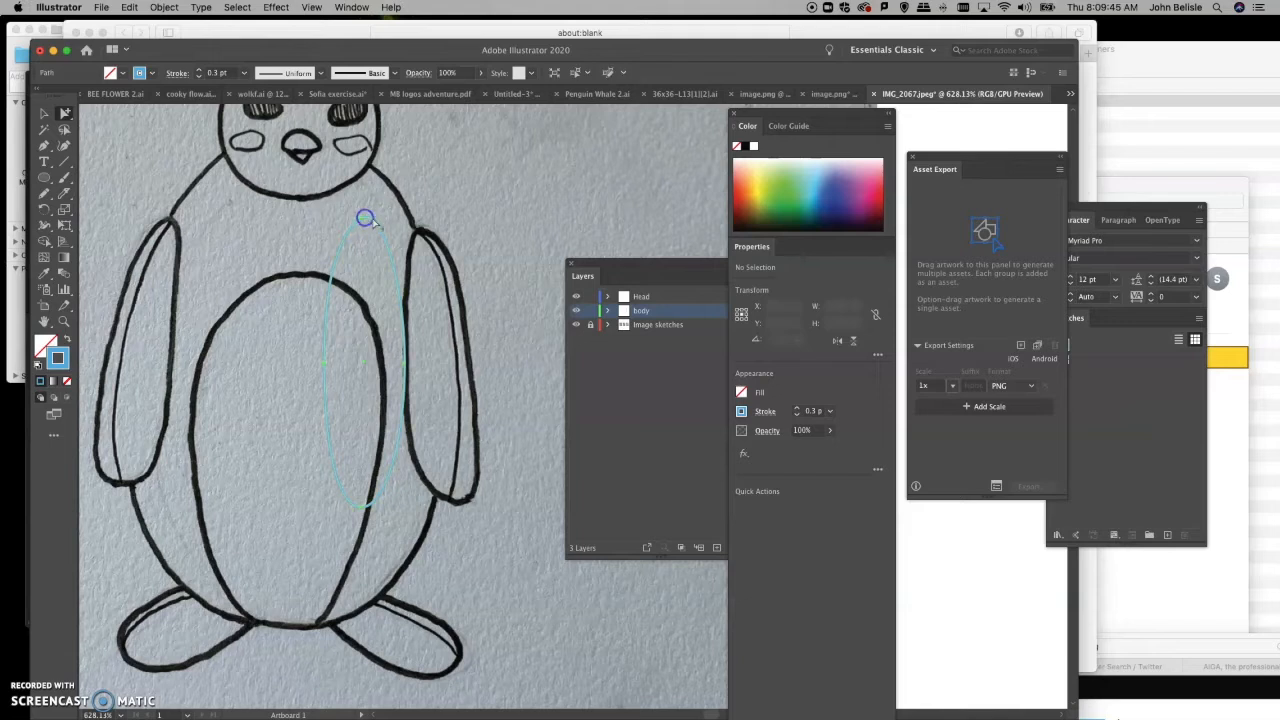
drag(415, 229, 422, 228)
click(44, 209)
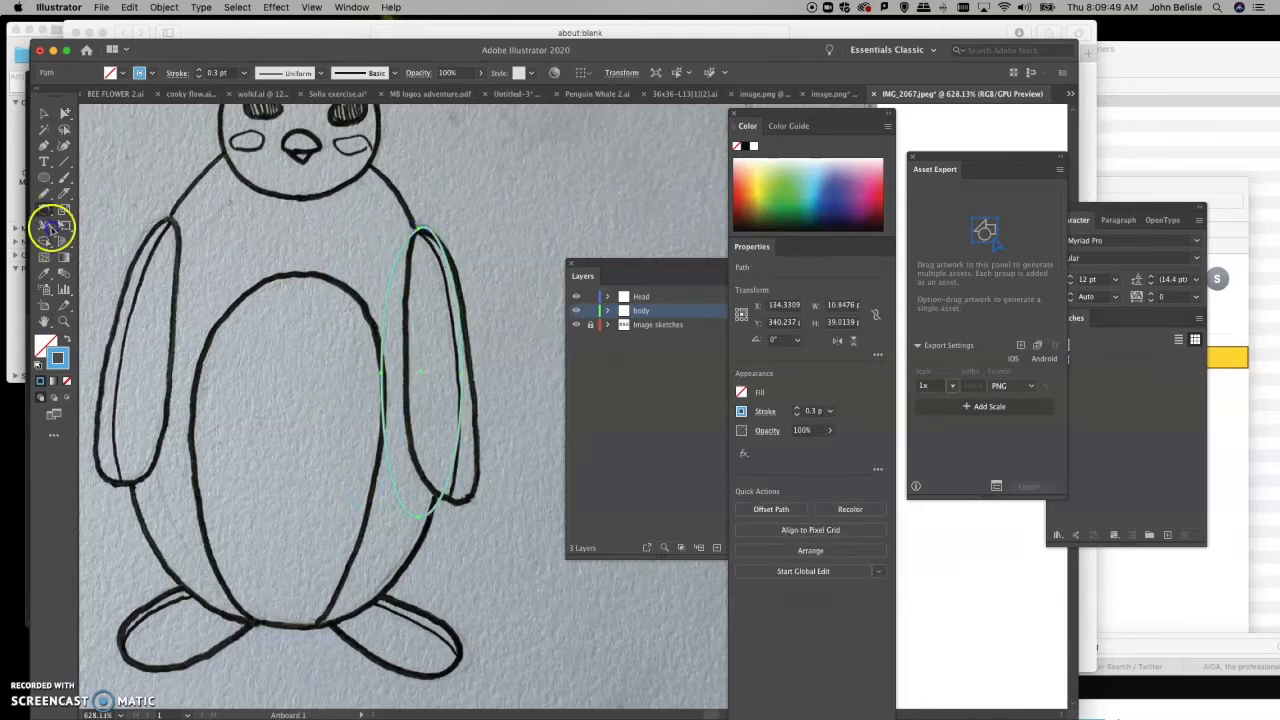
mouse_move(428, 509)
mouse_down()
mouse_move(440, 515)
mouse_move(429, 509)
mouse_up()
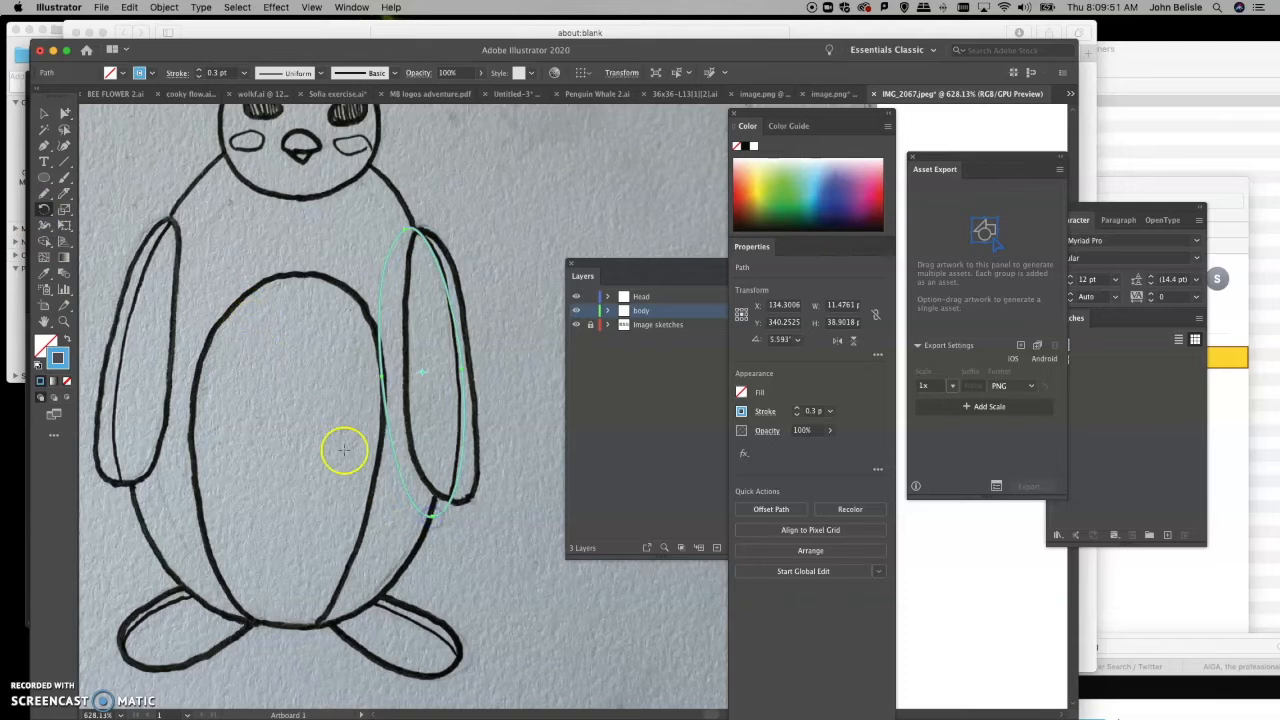
click(64, 113)
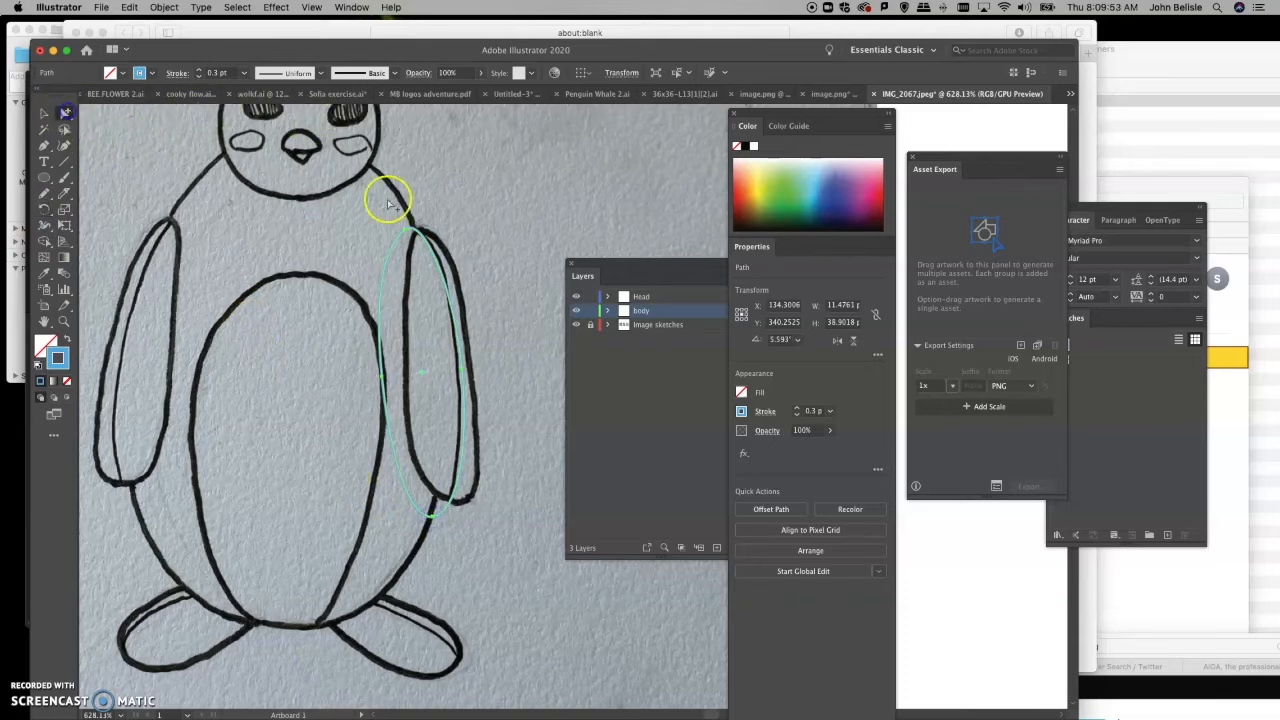
drag(404, 231, 418, 231)
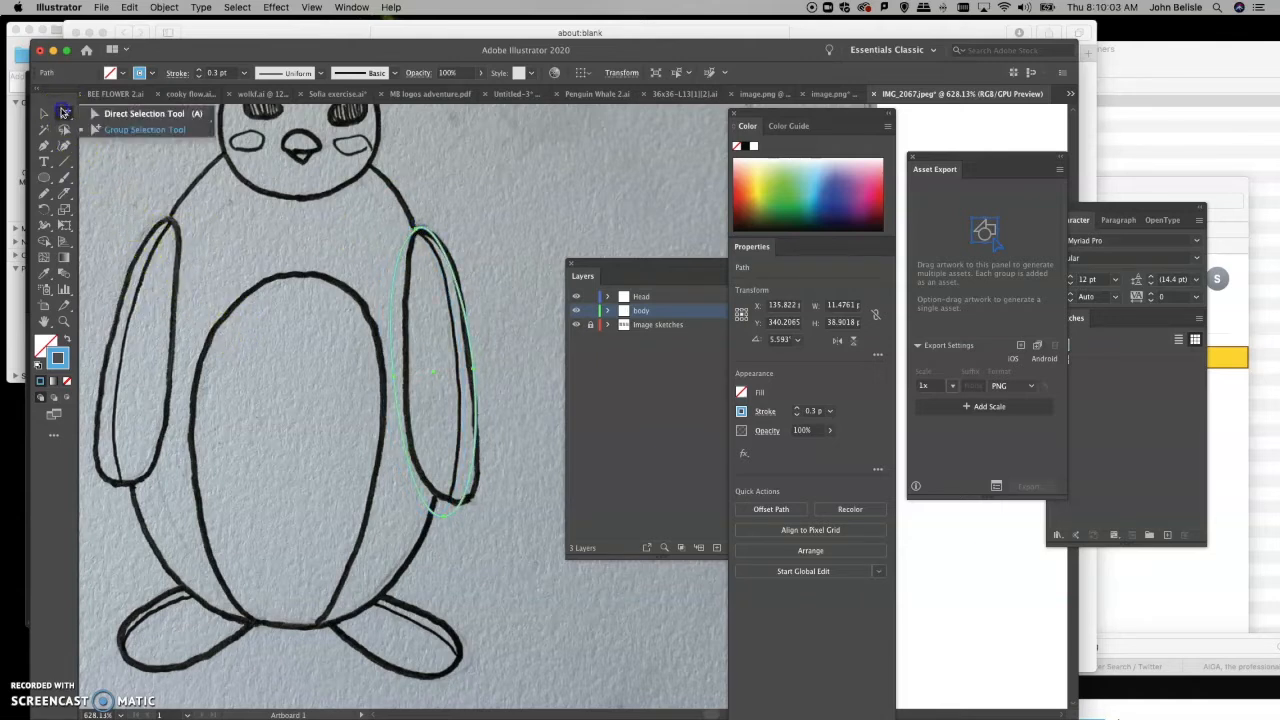
Step: Move the ellipse's bottom and side anchor points onto the sketched flipper outline, making it about 10.7 × 37.8 pt
click(447, 540)
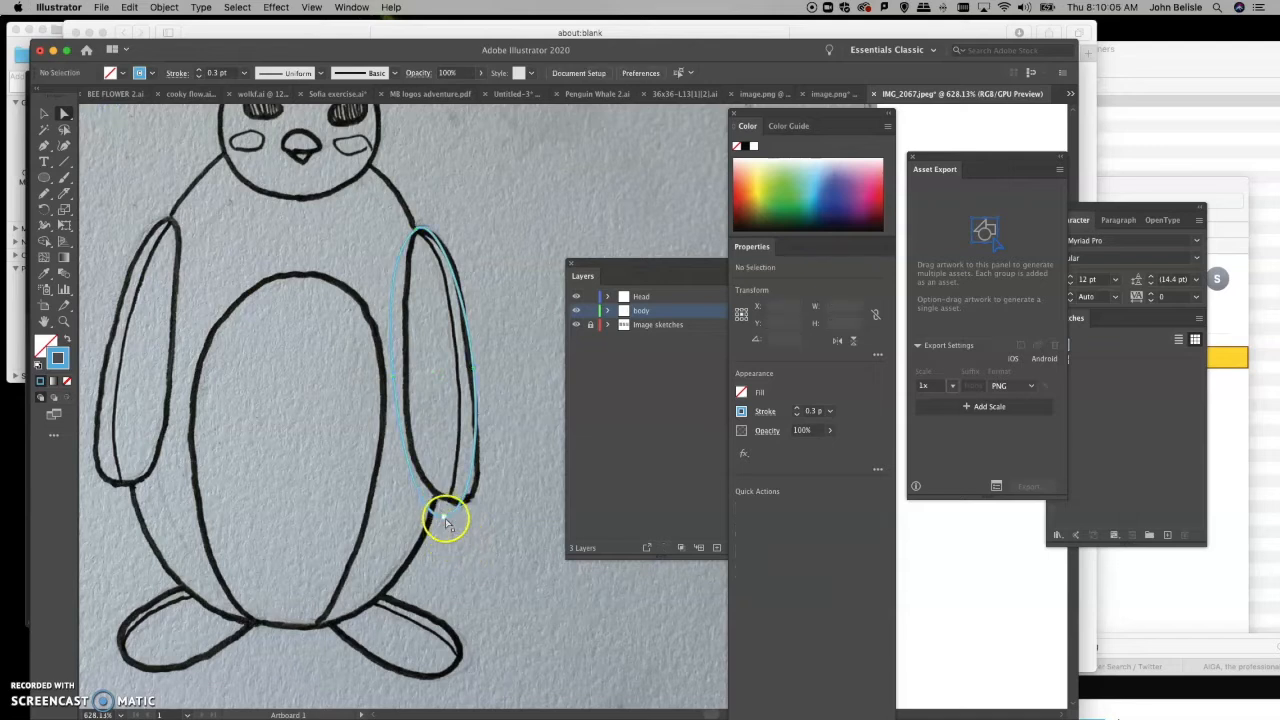
click(444, 519)
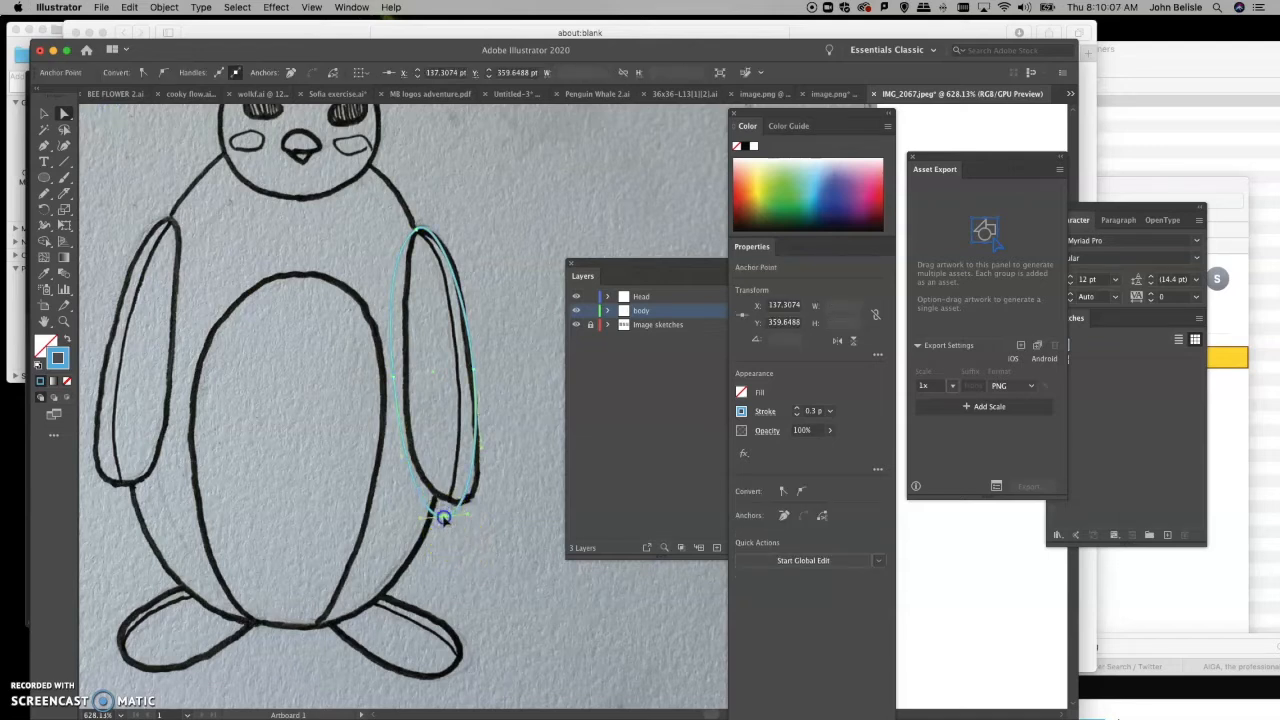
shift+click(393, 377)
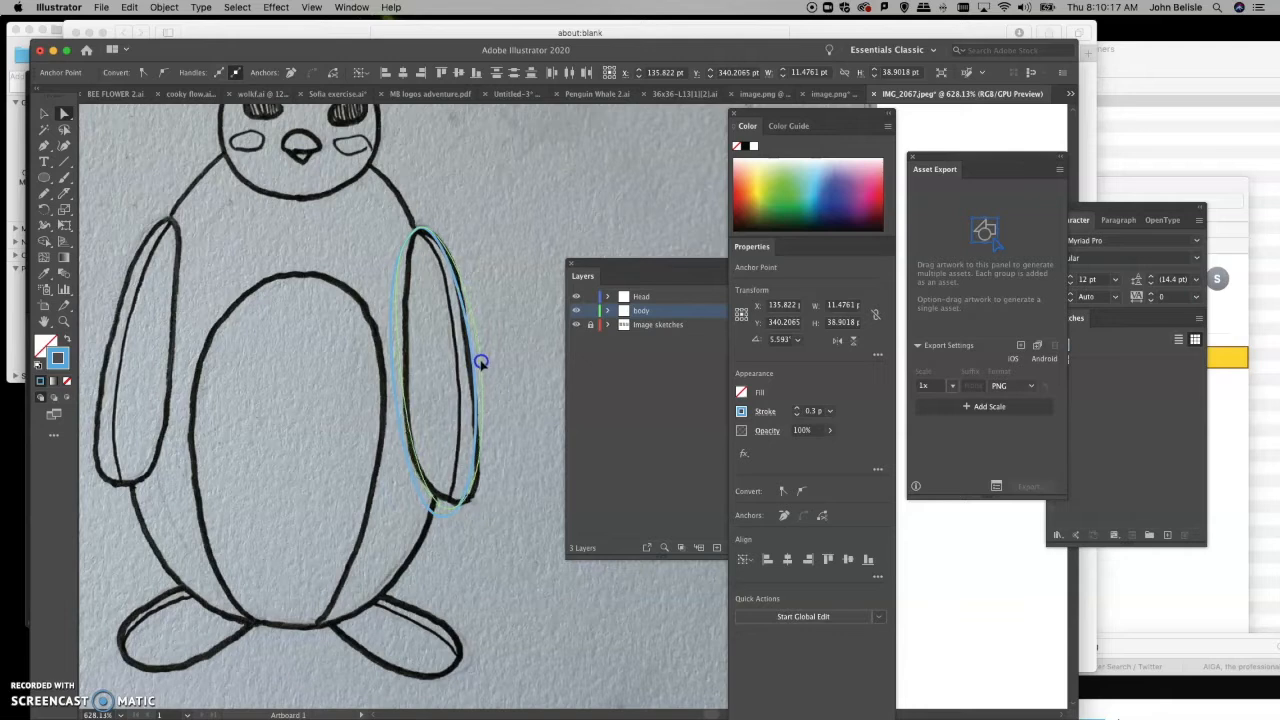
drag(480, 362, 484, 368)
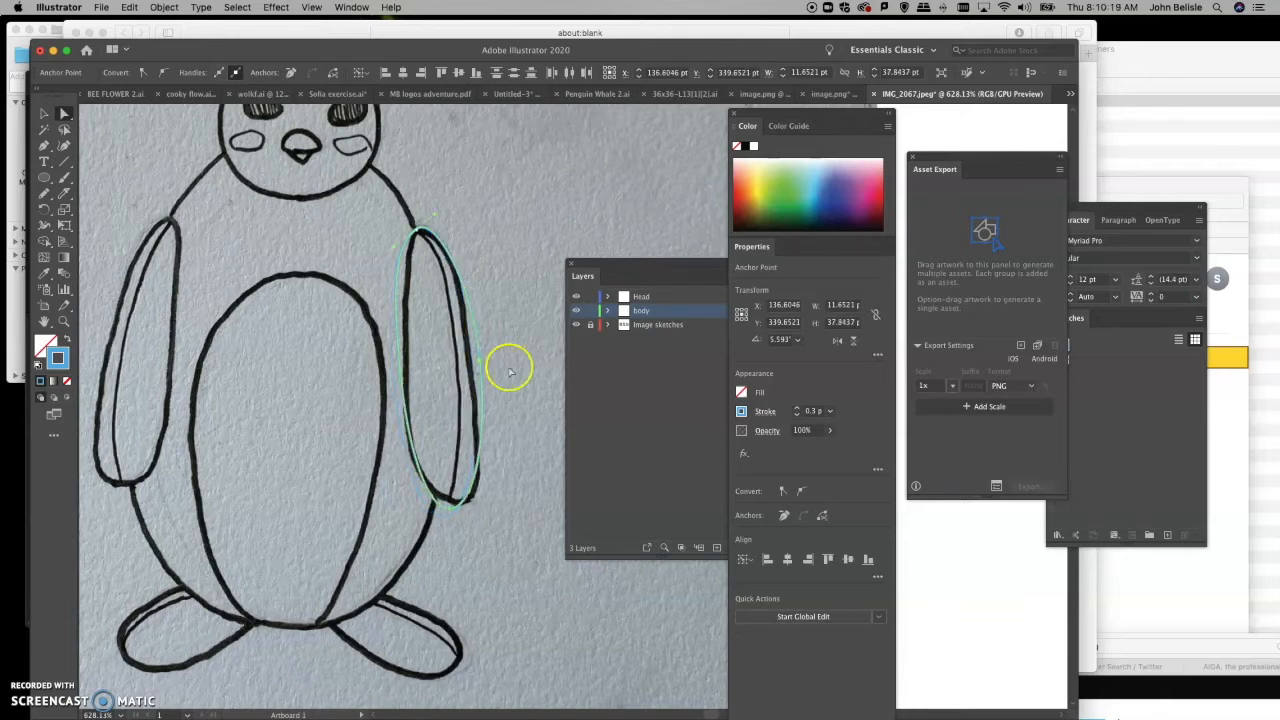
click(508, 370)
click(480, 365)
drag(479, 360, 398, 322)
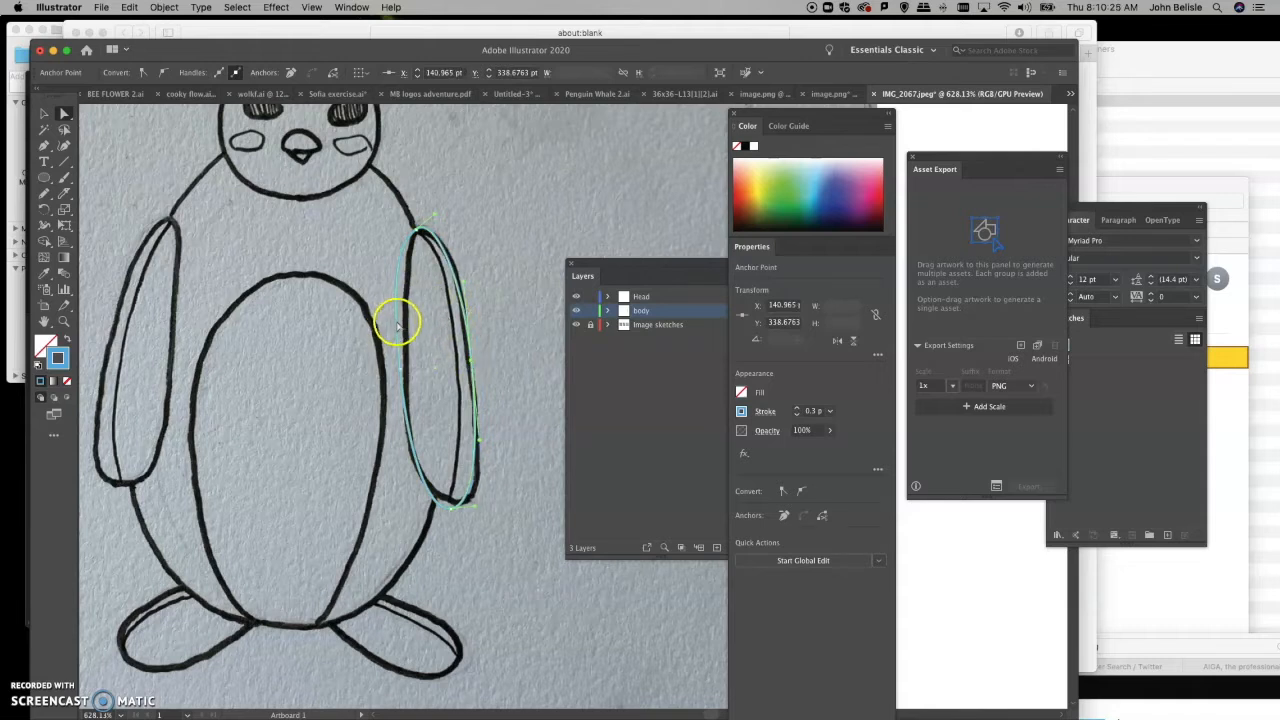
Step: Adjust the direction handle at the ellipse's top anchor point to bring the upper-left curve in toward the flipper outline
click(397, 324)
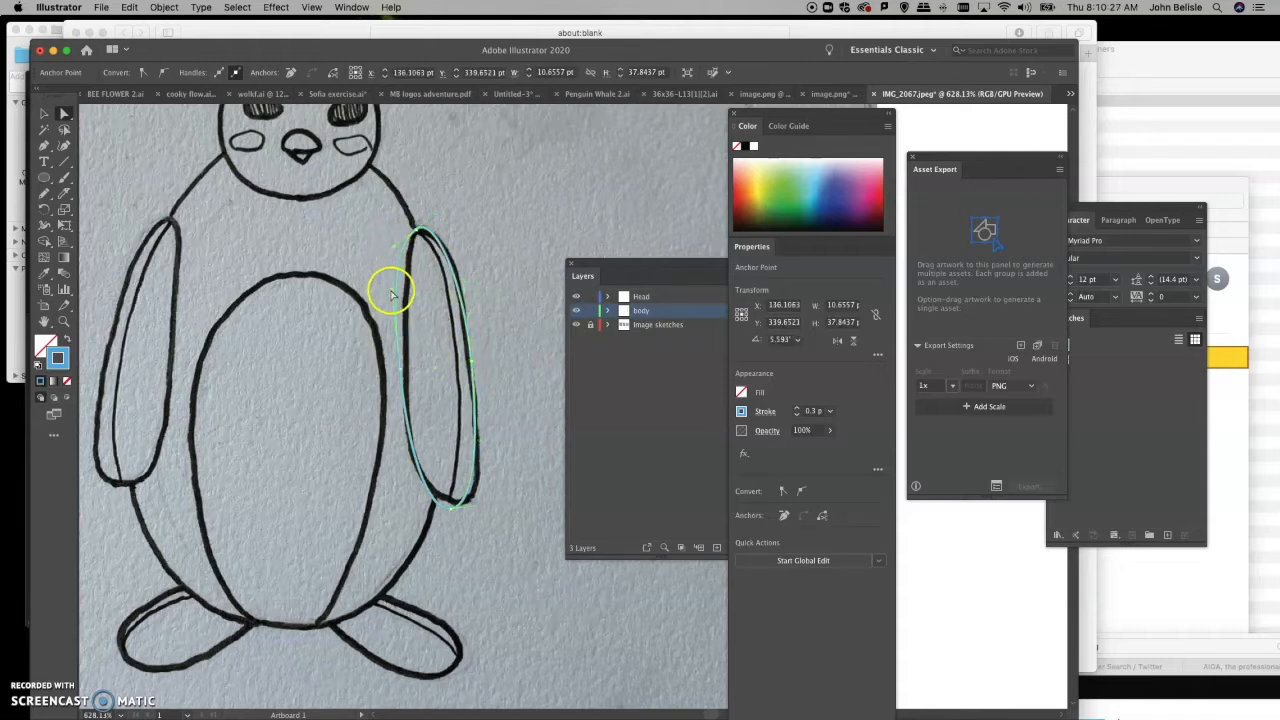
click(399, 371)
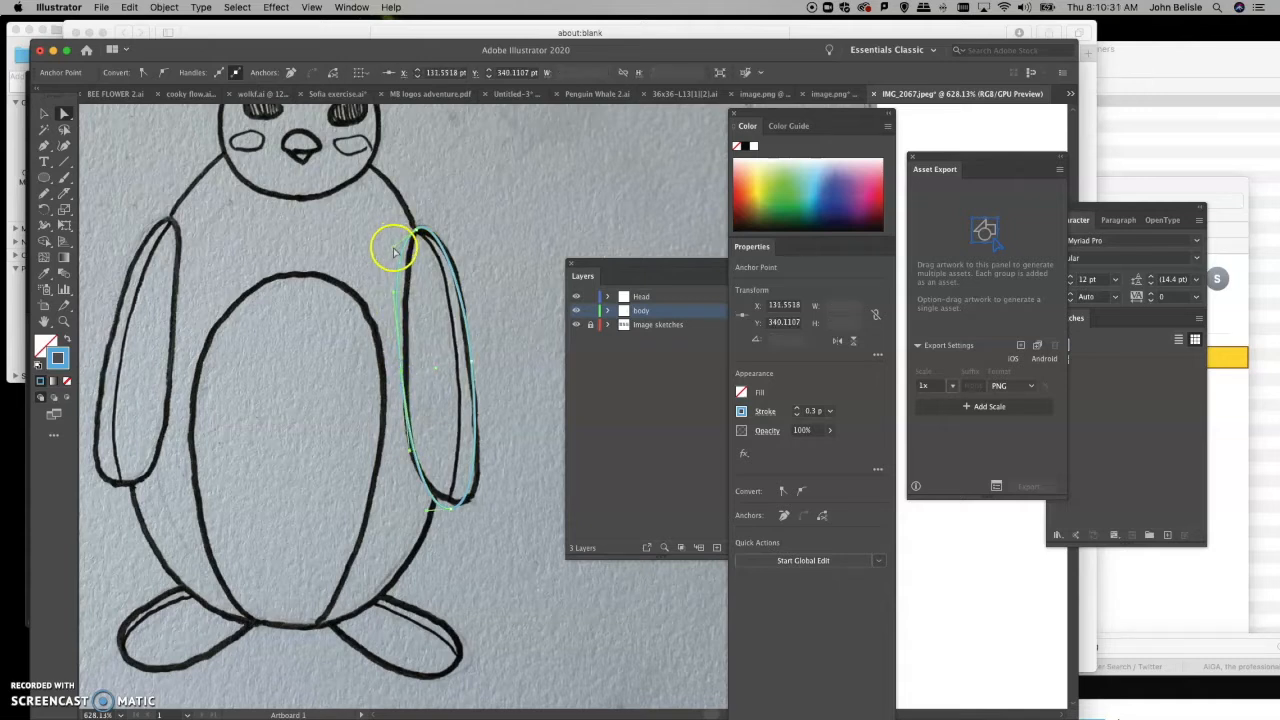
drag(395, 247, 433, 244)
click(27, 689)
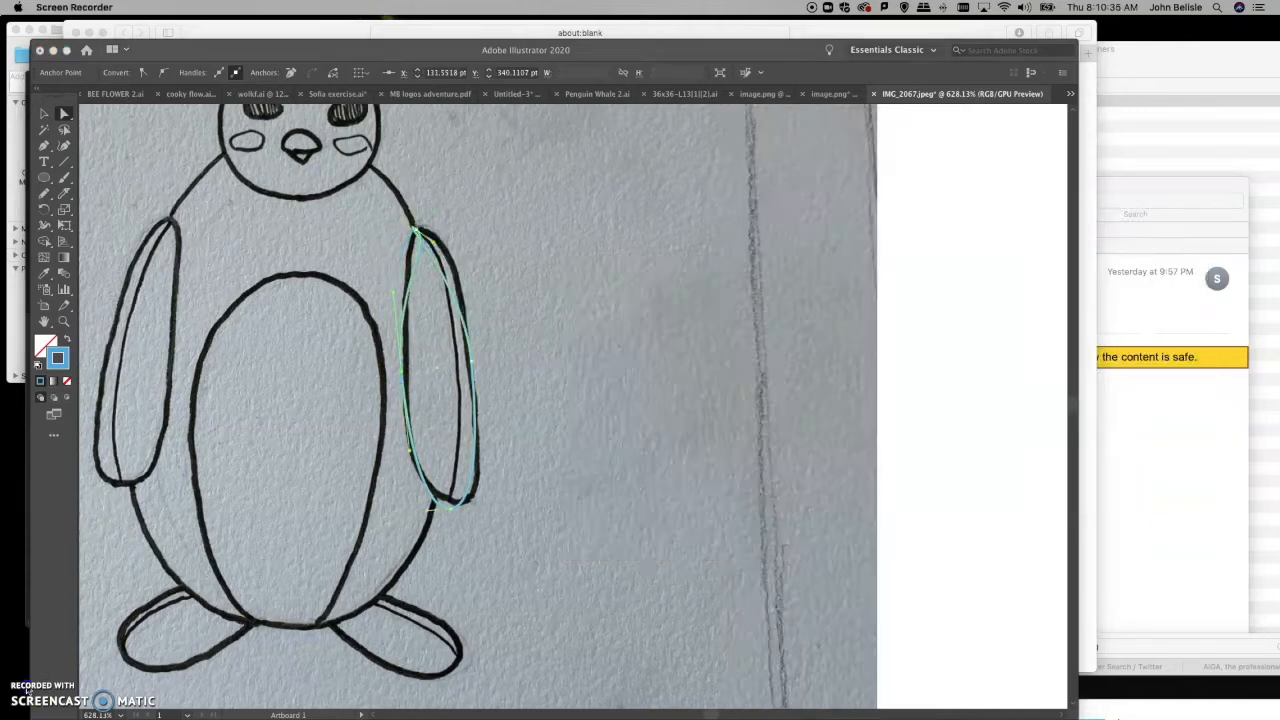
Step: Move the blue ellipse's right-side anchor point onto the sketched flipper outline and adjust its direction handle to fit the upper curve
click(470, 360)
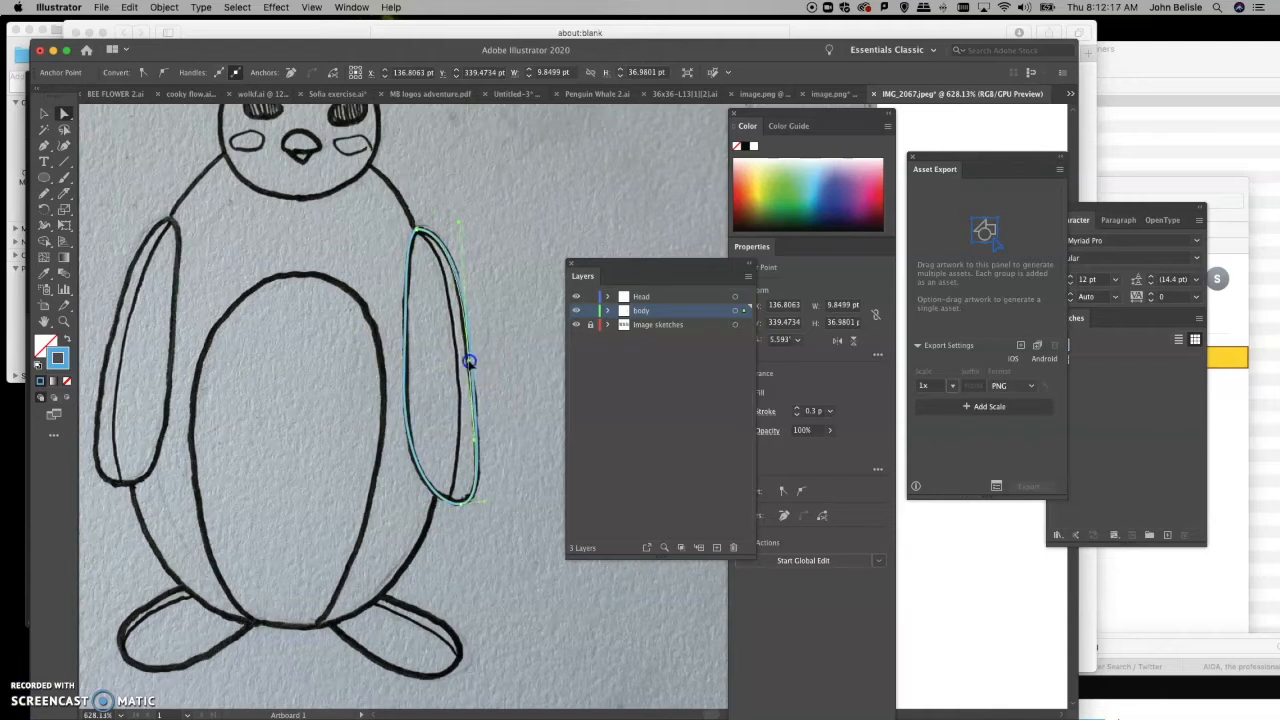
drag(468, 361, 470, 361)
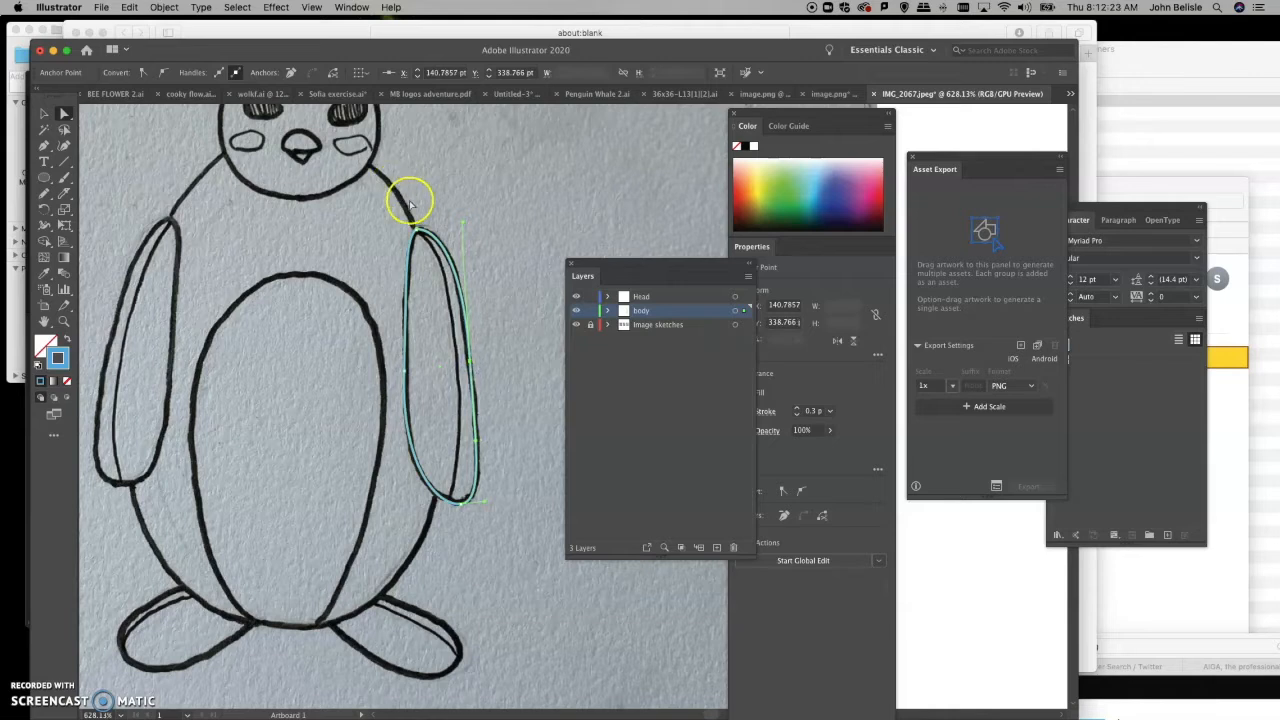
drag(423, 237, 419, 232)
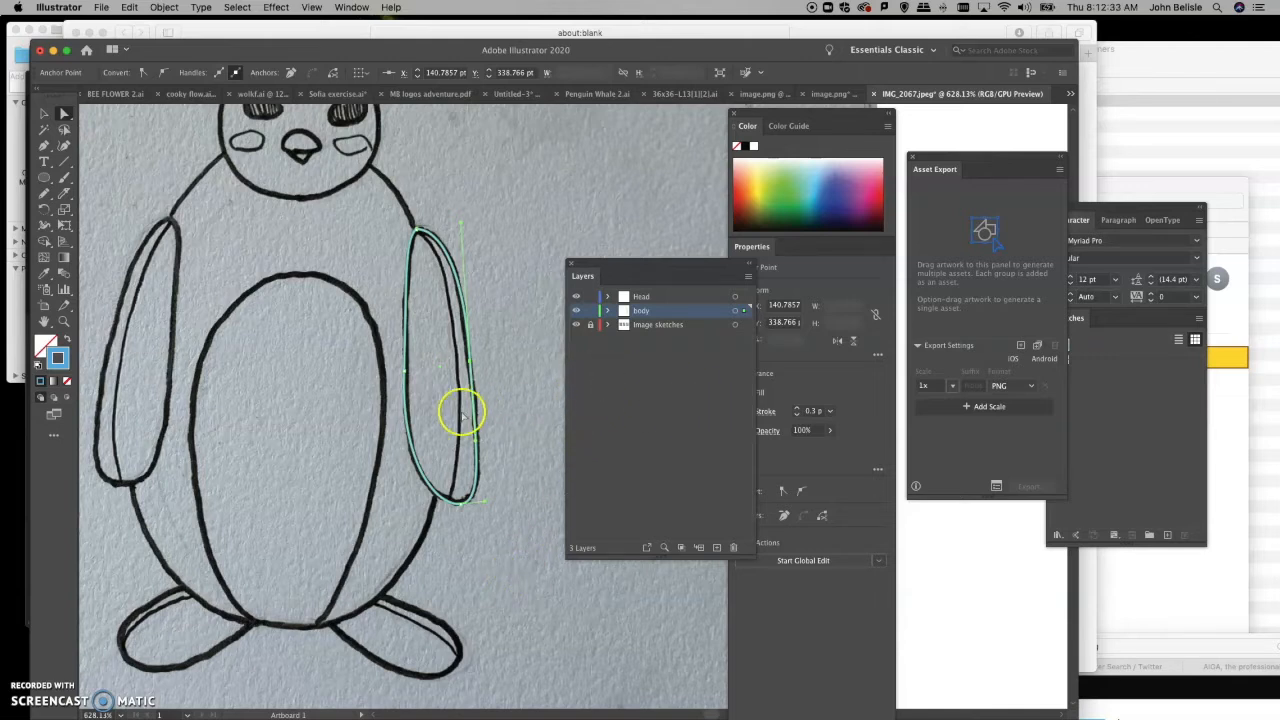
Step: Create a new layer named wings and move the right-hand flipper outline from the body layer onto it
scroll(286, 381, up, 1)
scroll(286, 381, up, 3)
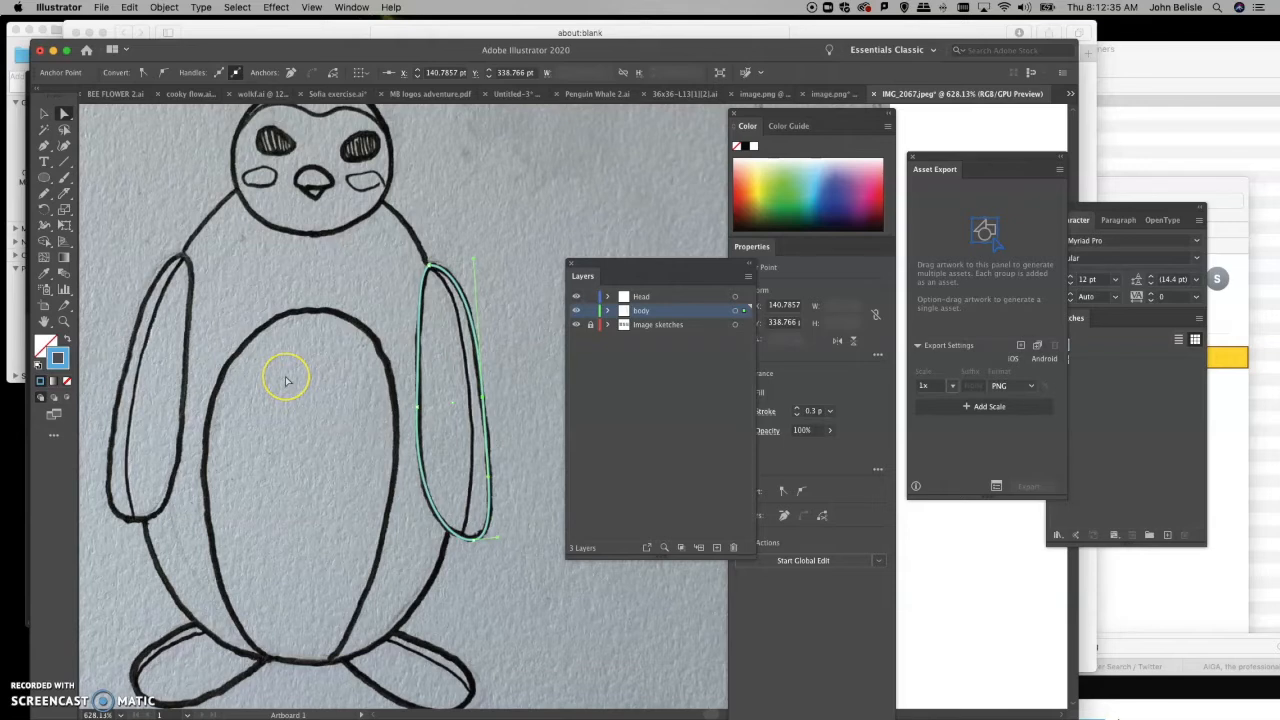
key(super+minus)
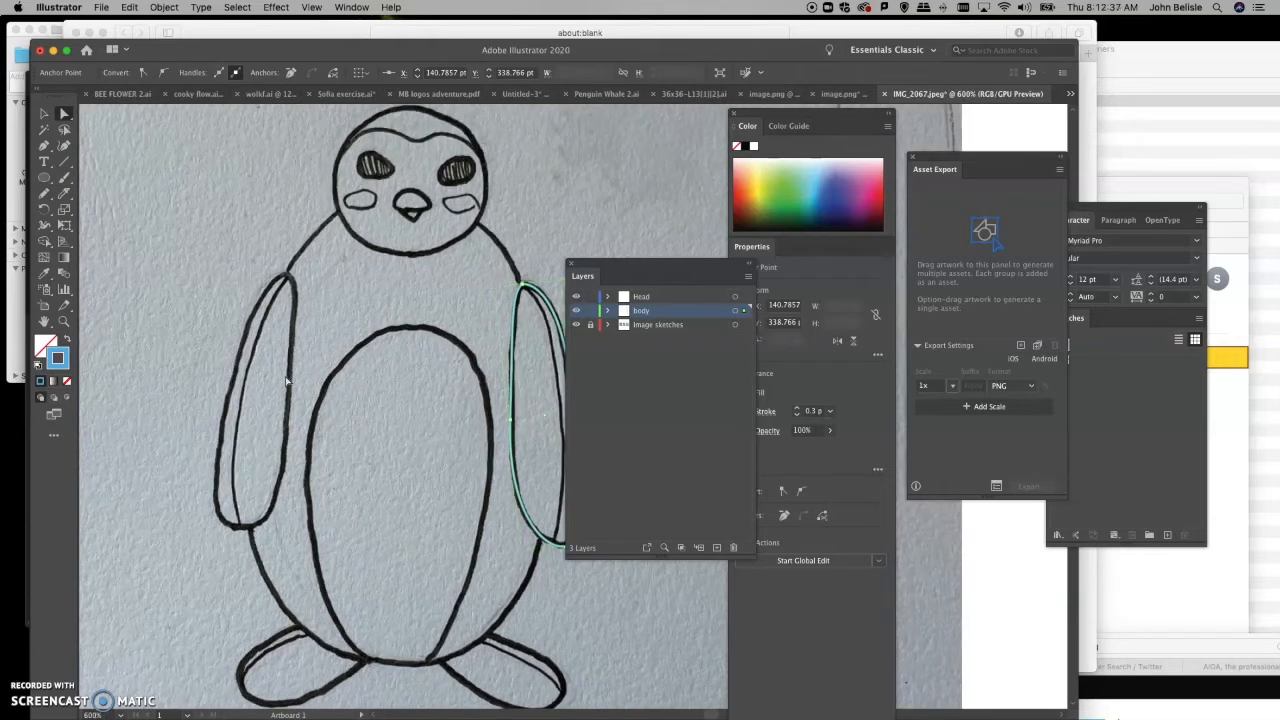
key(super+minus)
scroll(285, 376, right, 3)
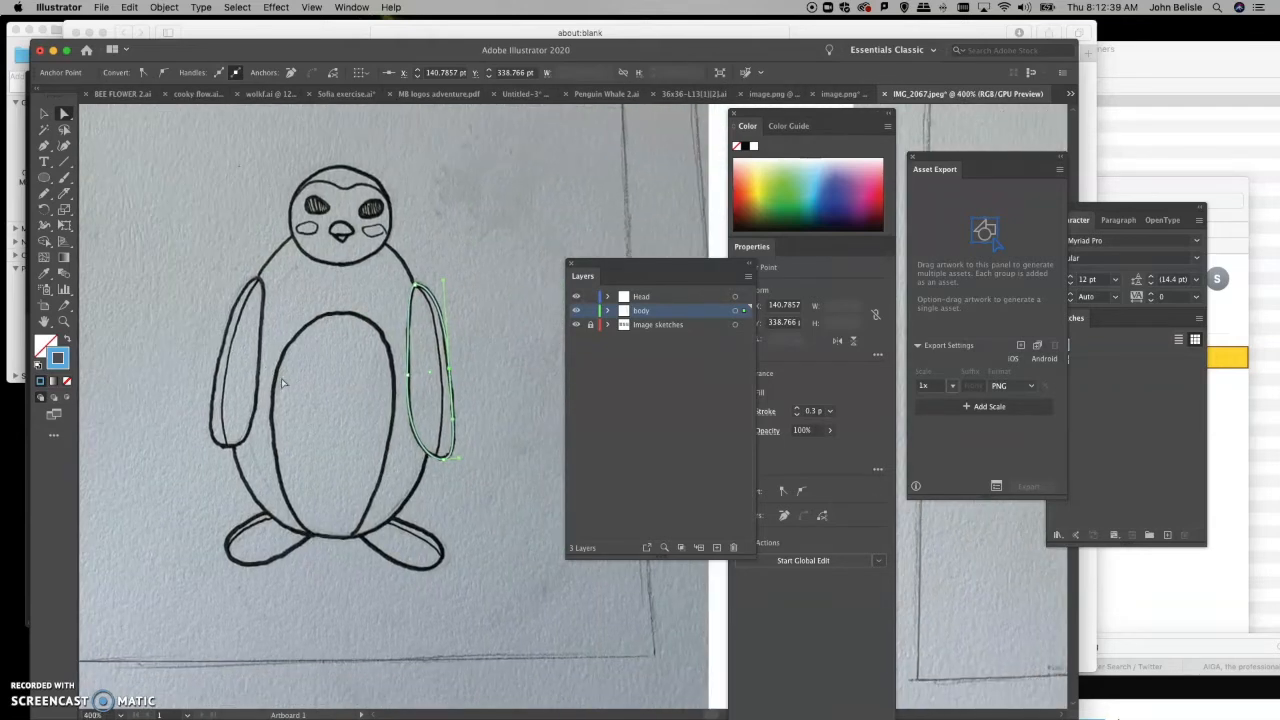
click(64, 112)
click(414, 286)
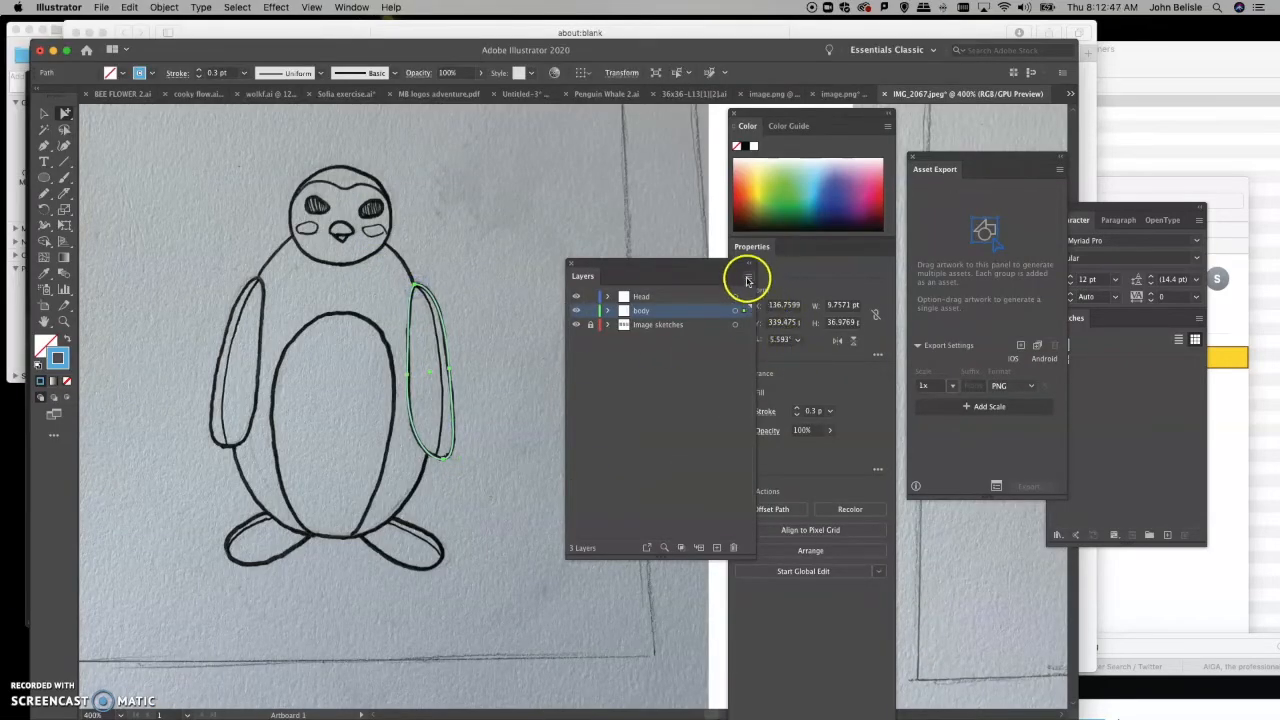
click(749, 279)
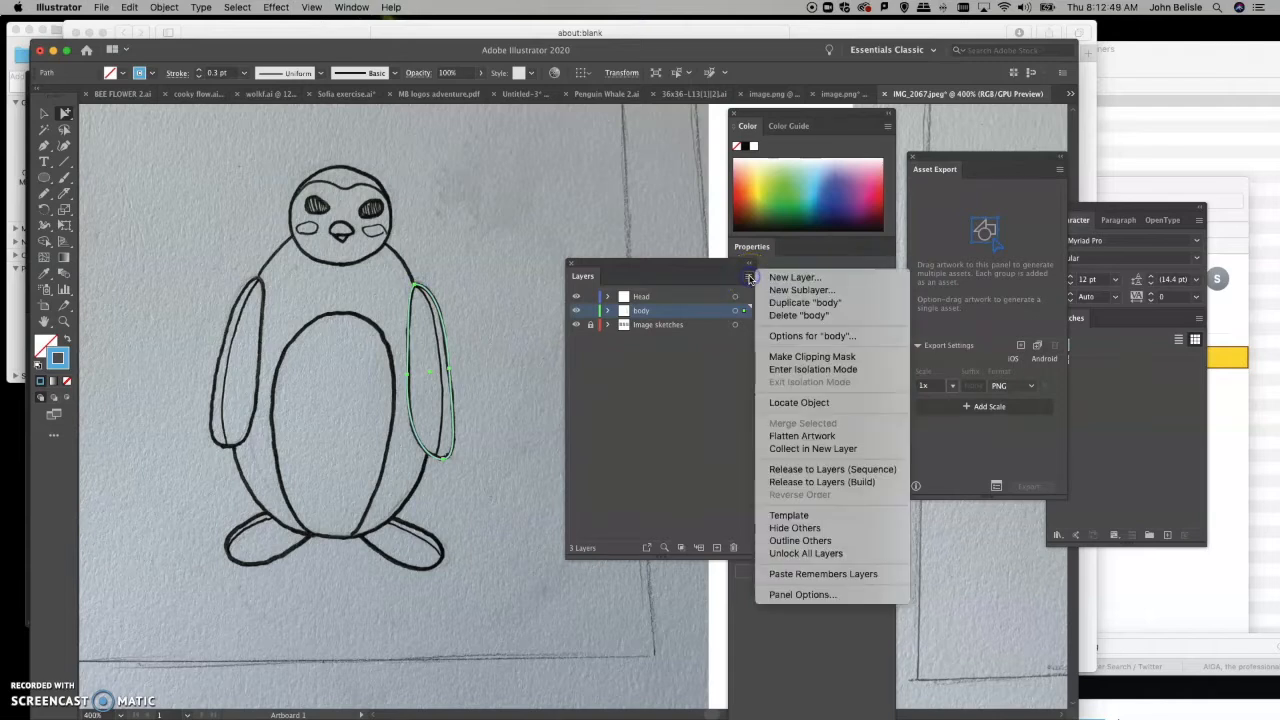
click(782, 279)
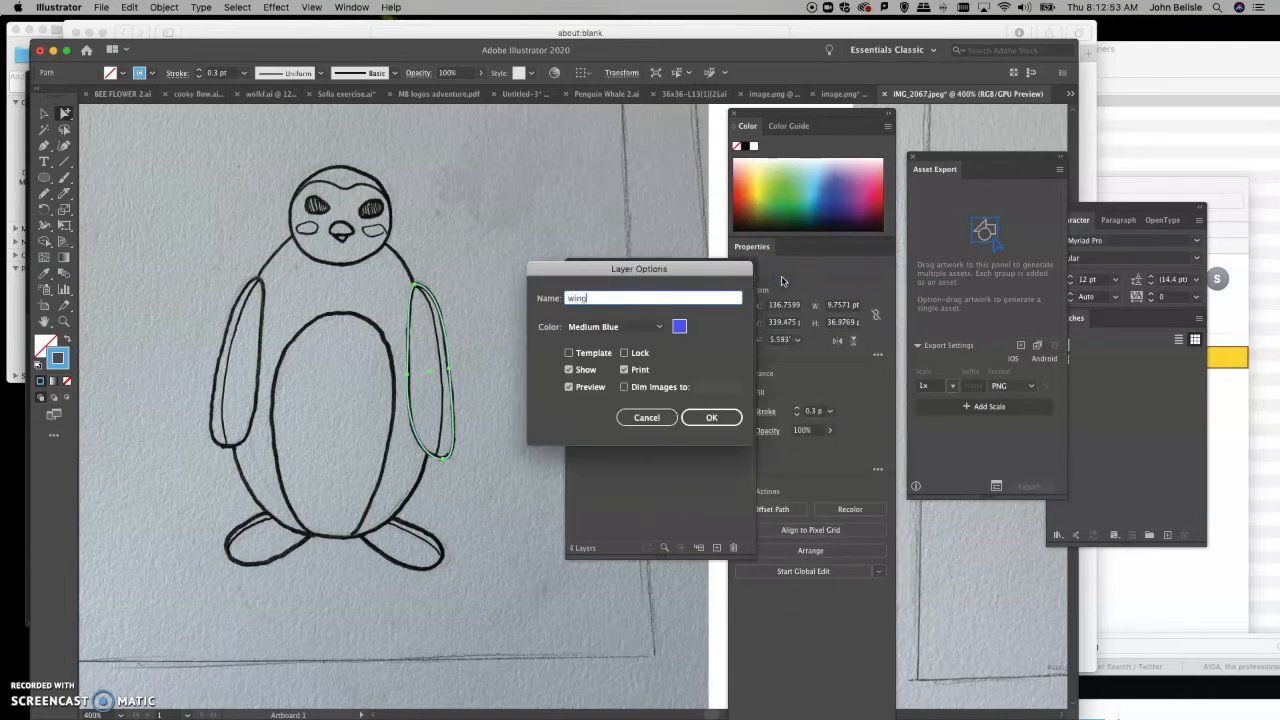
click(709, 417)
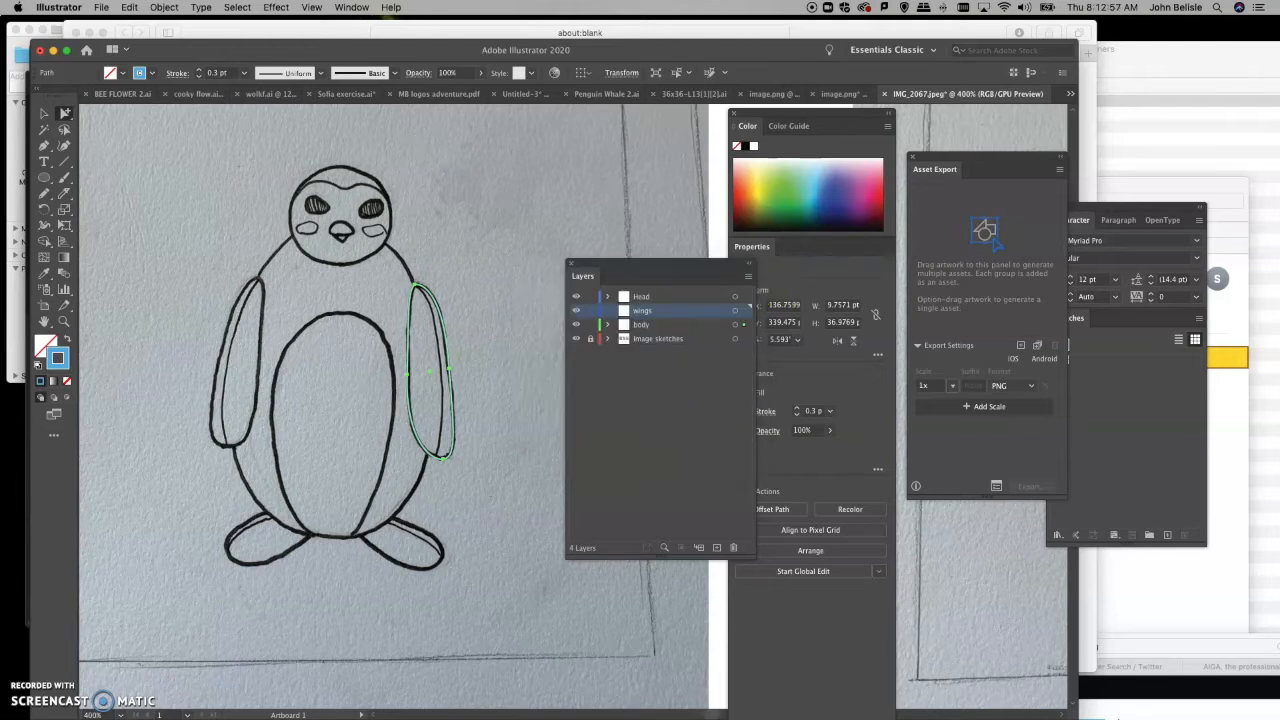
click(23, 696)
drag(744, 325, 744, 314)
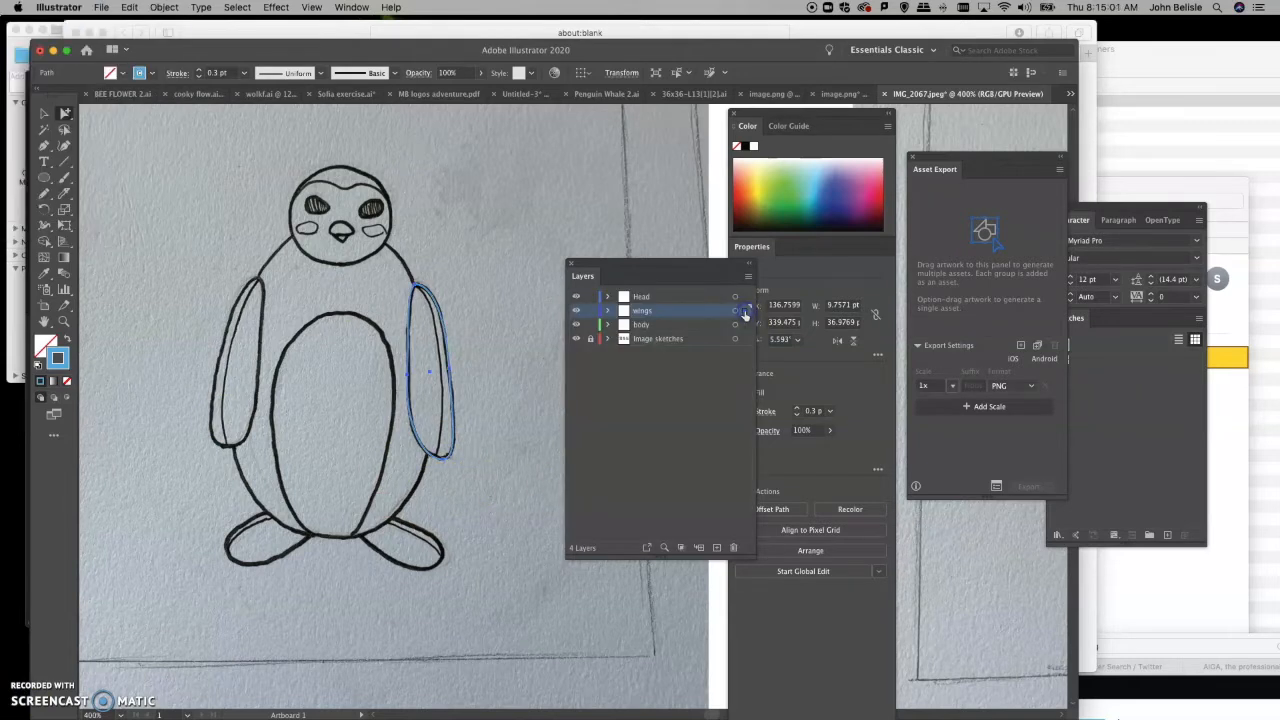
Step: Duplicate the flipper outline across to the penguin's other side and reflect the copy across a vertical axis
click(65, 115)
drag(437, 460, 227, 447)
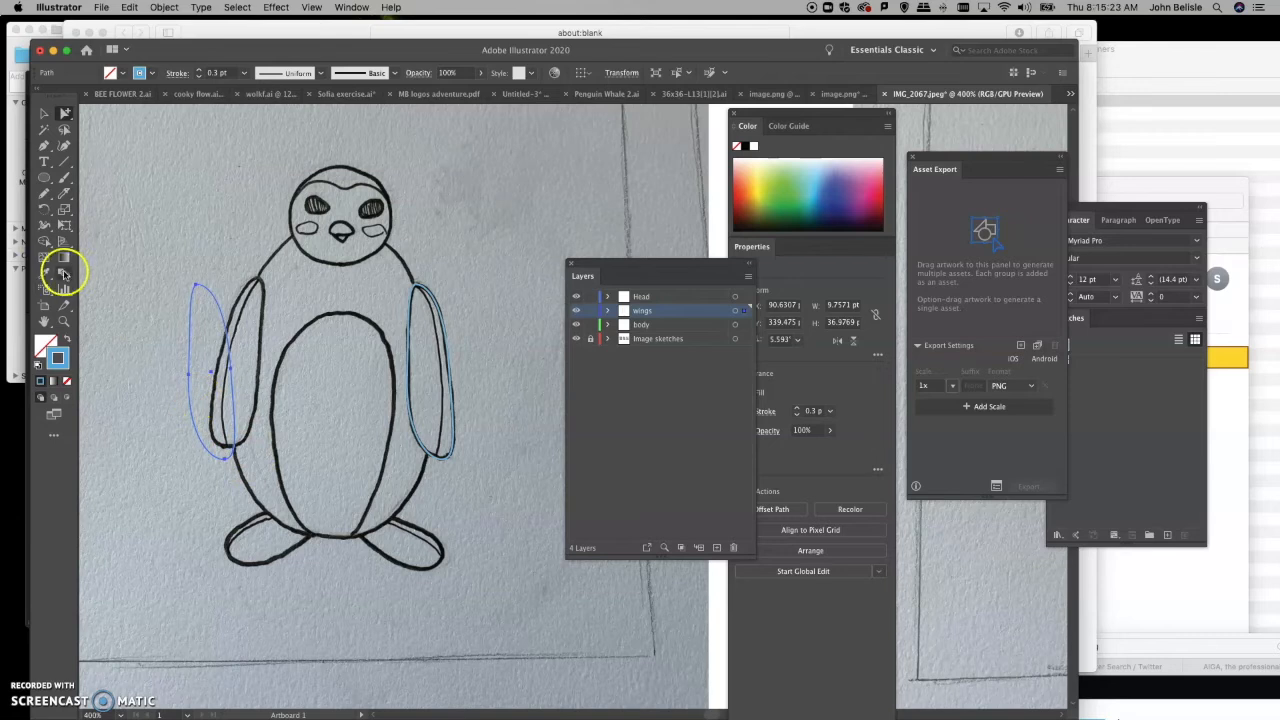
click(44, 209)
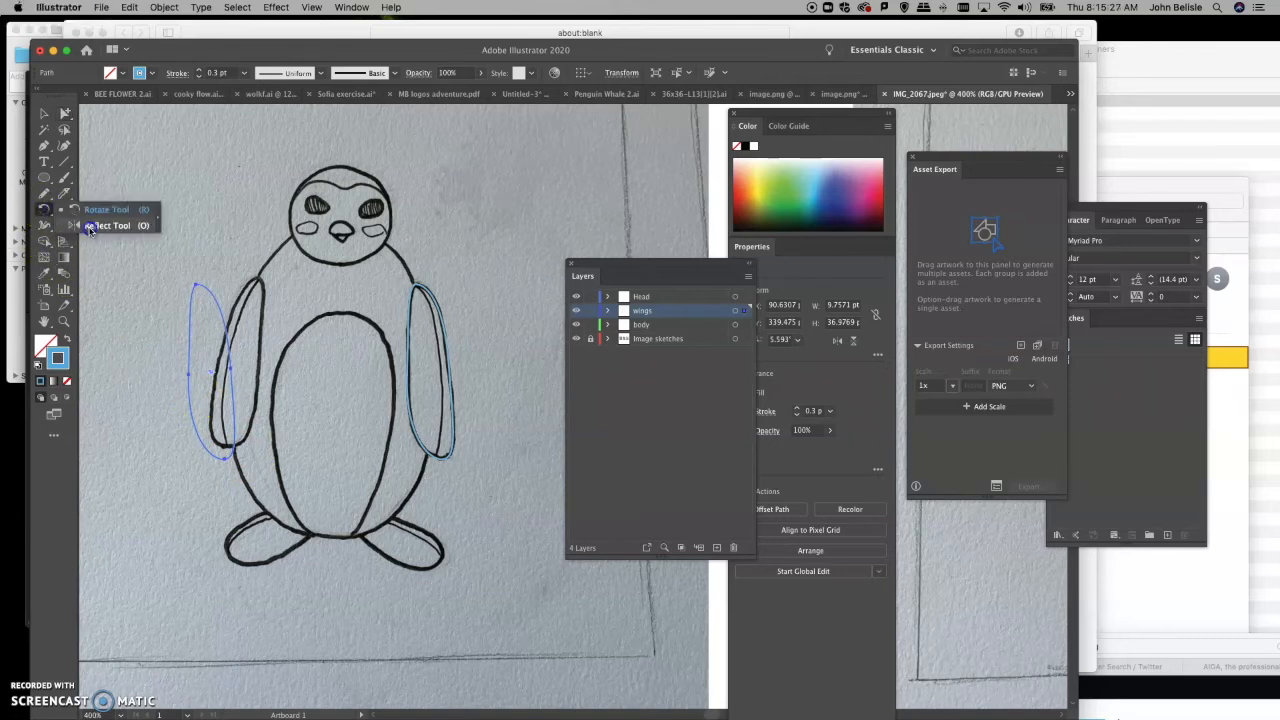
click(90, 226)
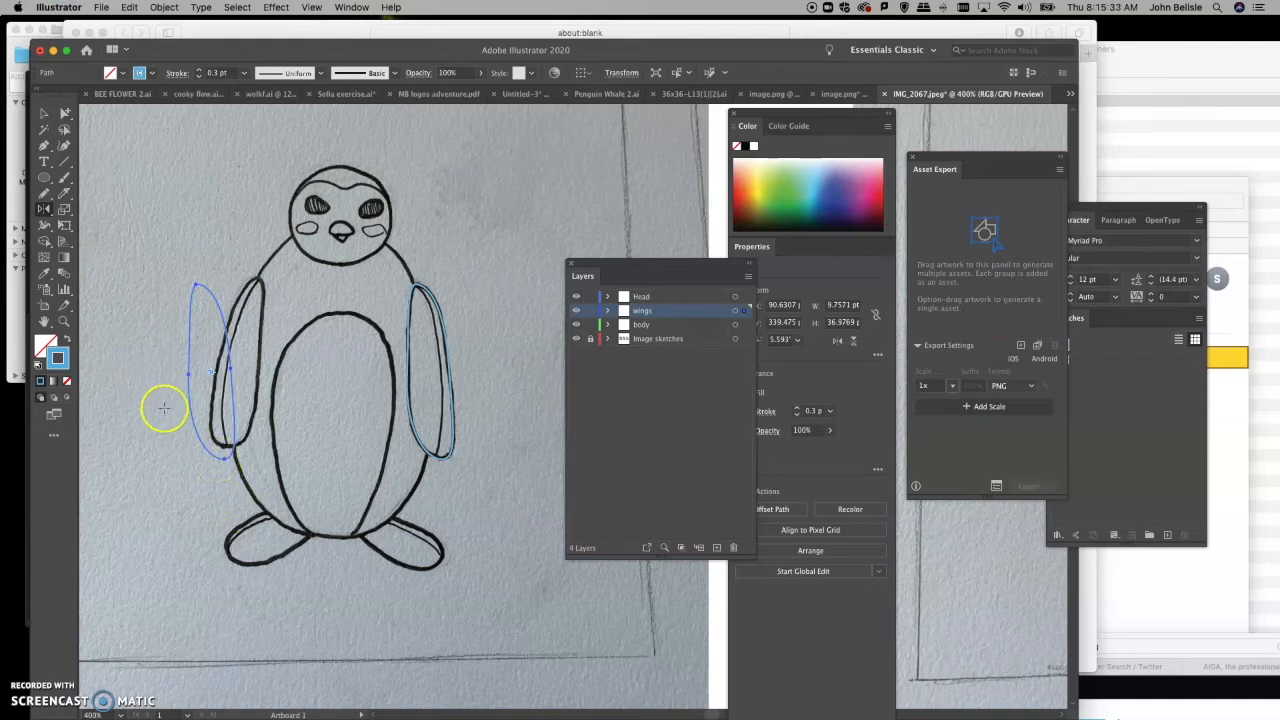
click(297, 436)
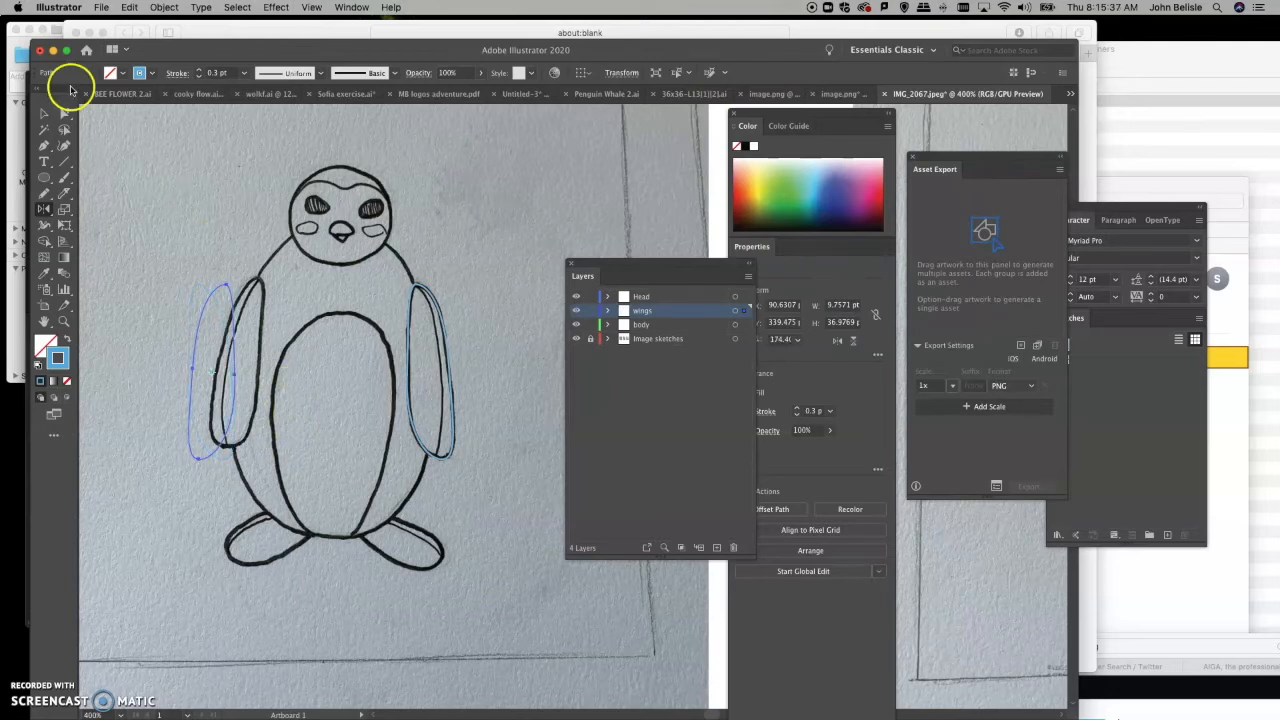
Step: Move the mirrored outline over the sketch's left-hand flipper
click(65, 113)
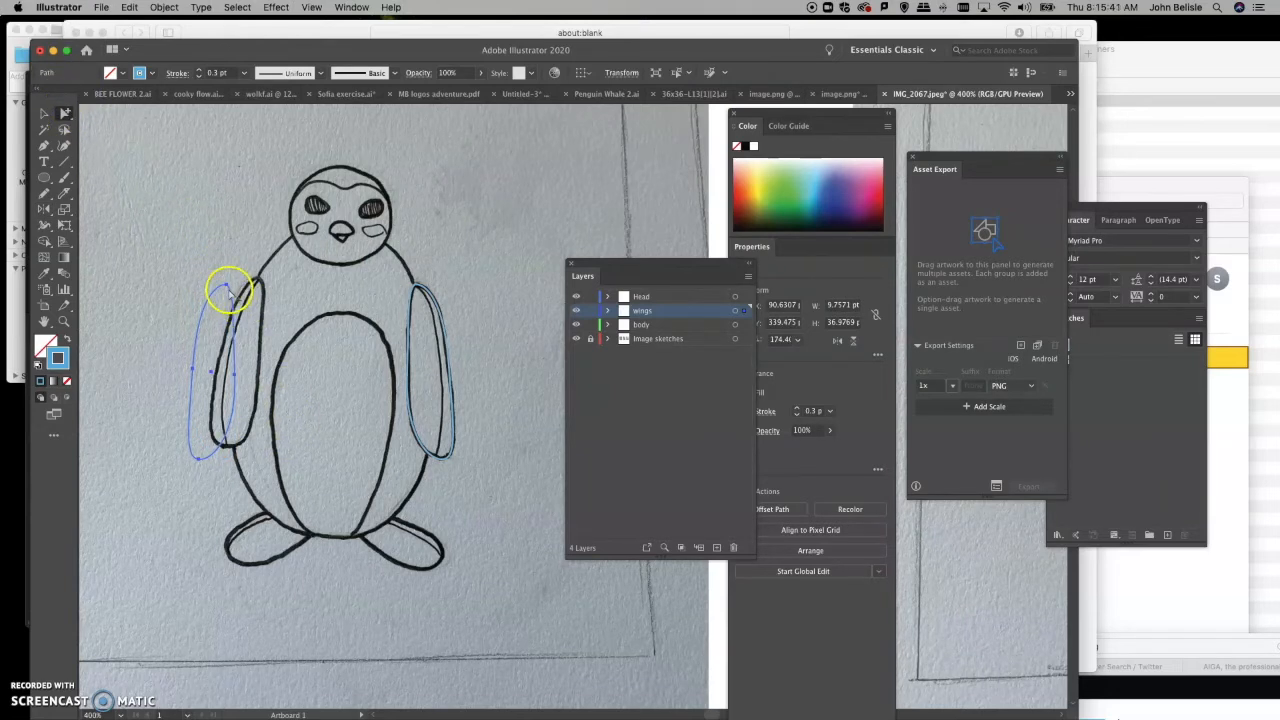
drag(226, 290, 256, 289)
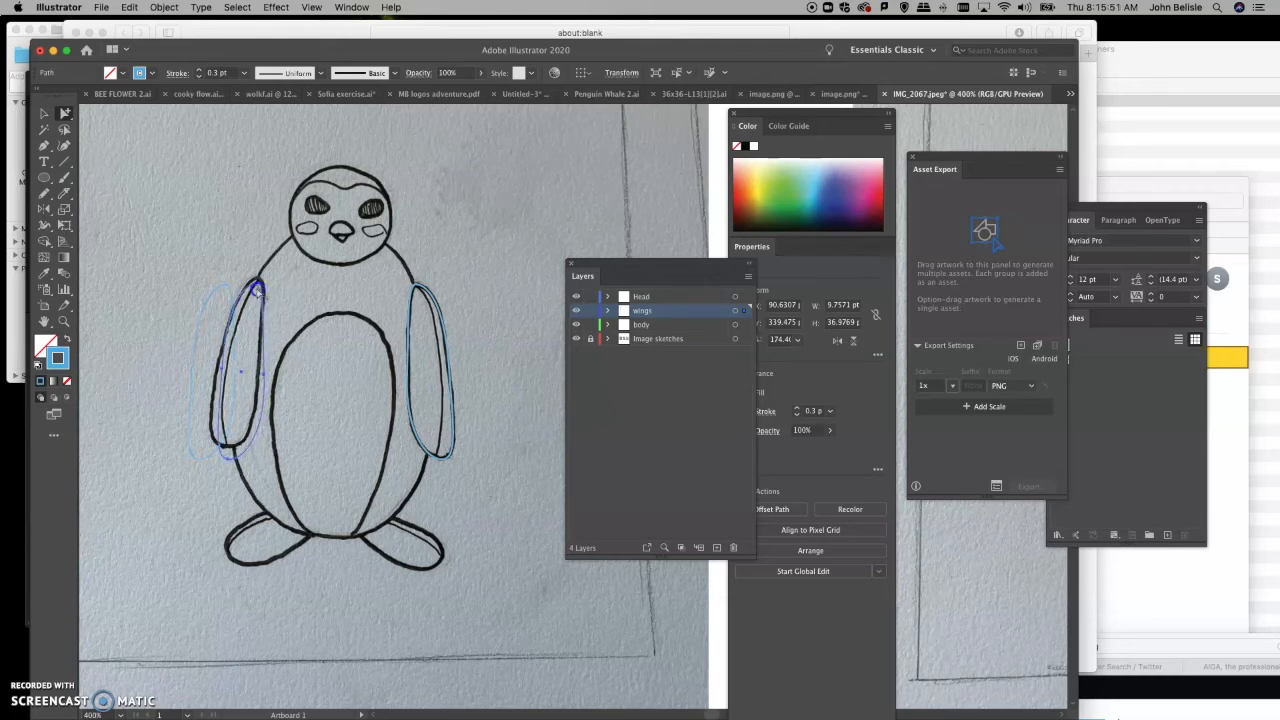
mouse_move(259, 290)
mouse_down()
mouse_move(271, 257)
mouse_move(257, 263)
mouse_move(267, 267)
mouse_up()
Step: Select the body ellipse and copy the flipper outline's light blue 0.3 pt stroke and empty fill to it with the Eyedropper
click(267, 265)
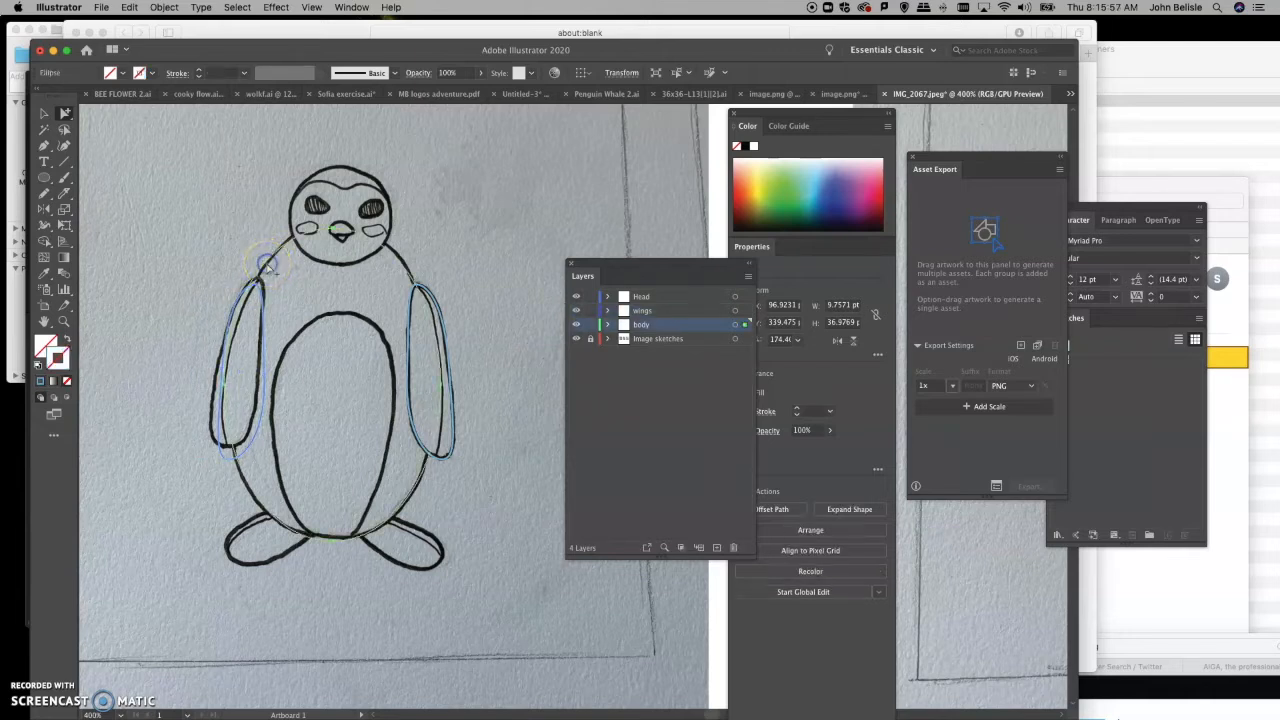
click(43, 273)
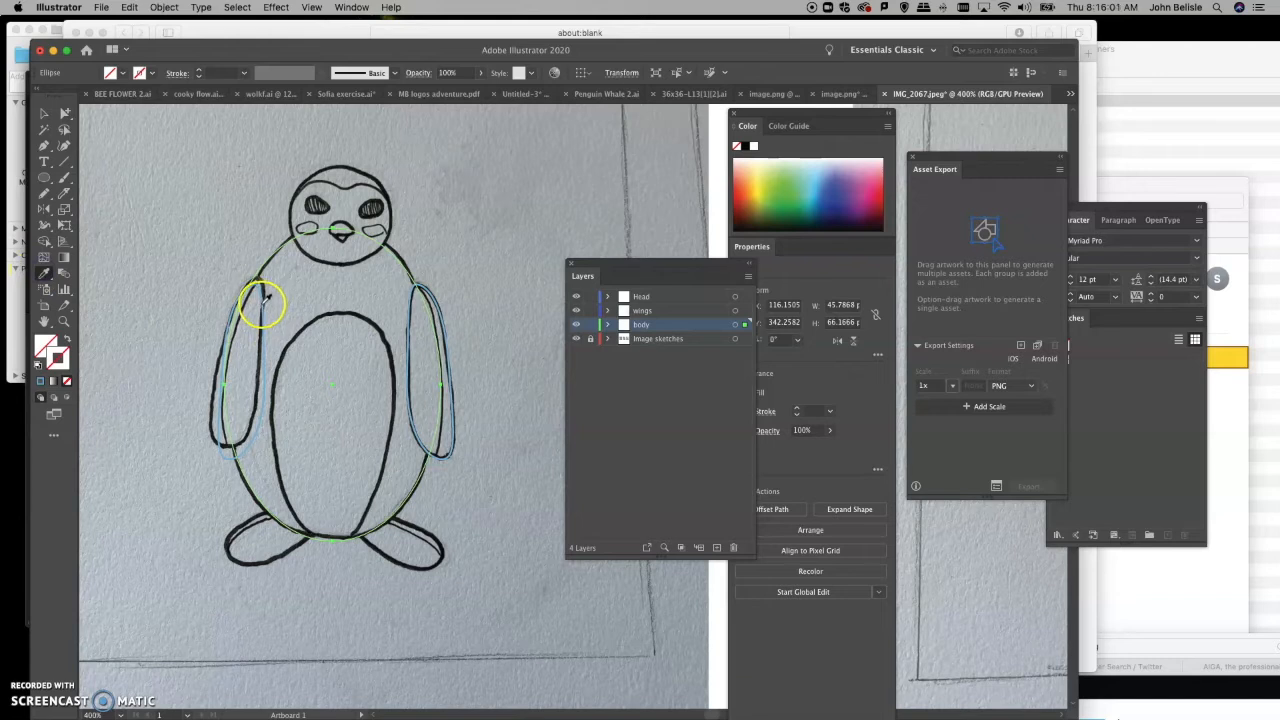
click(262, 300)
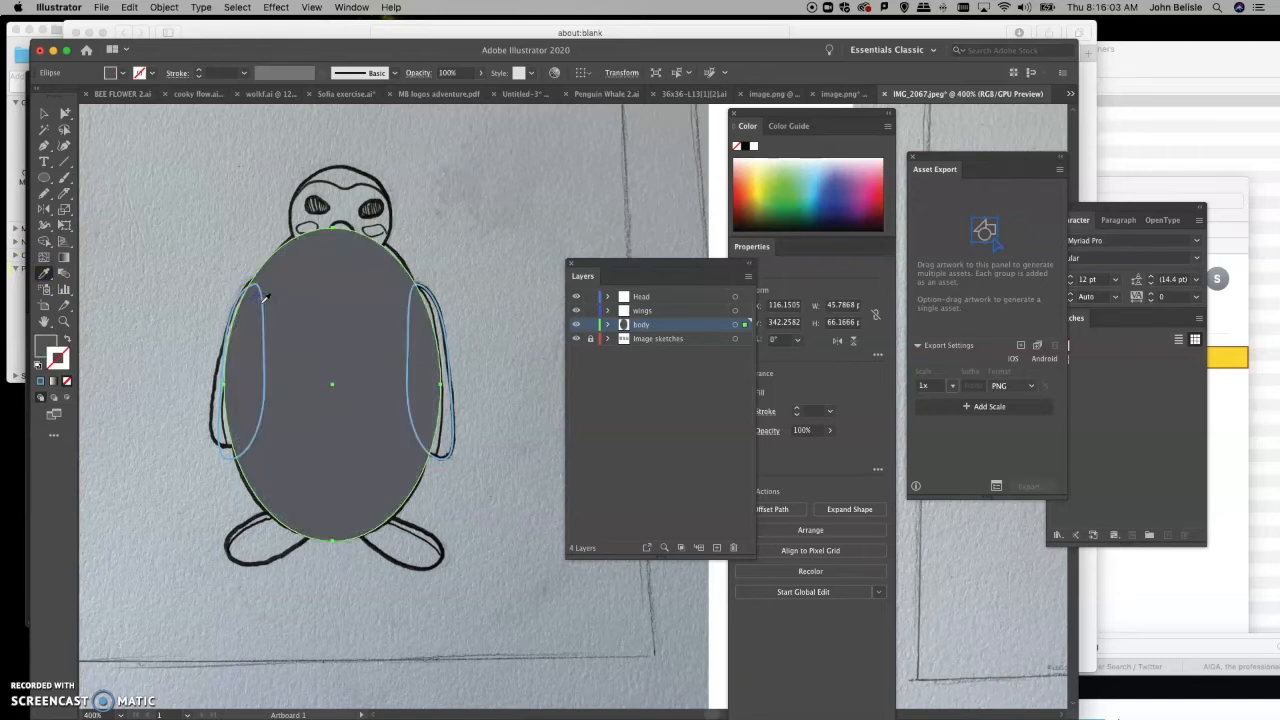
click(265, 296)
click(263, 302)
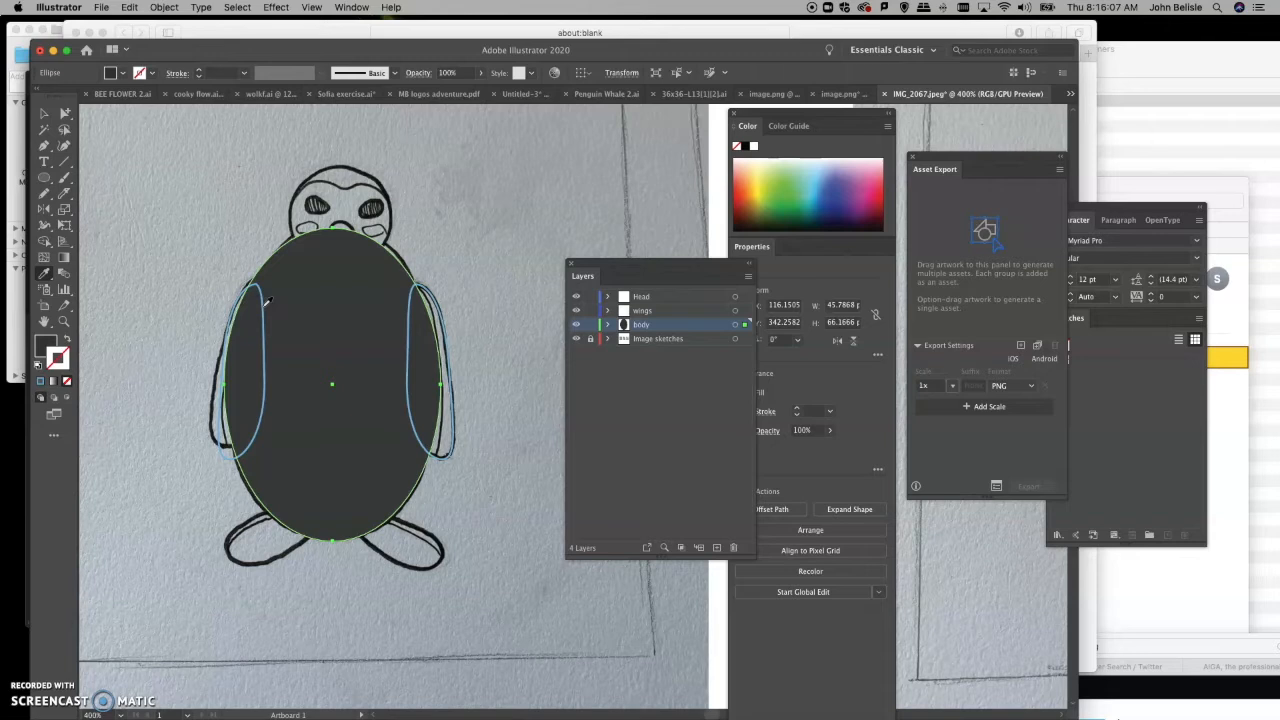
click(263, 300)
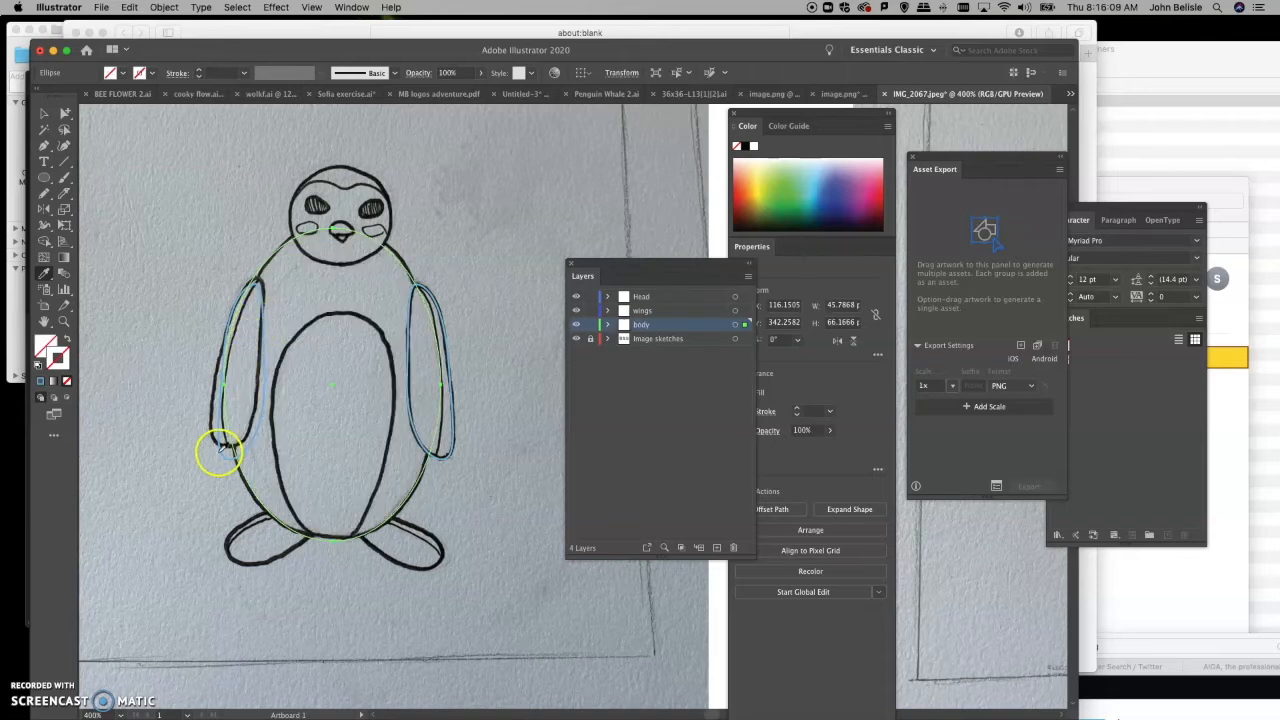
click(220, 452)
click(221, 450)
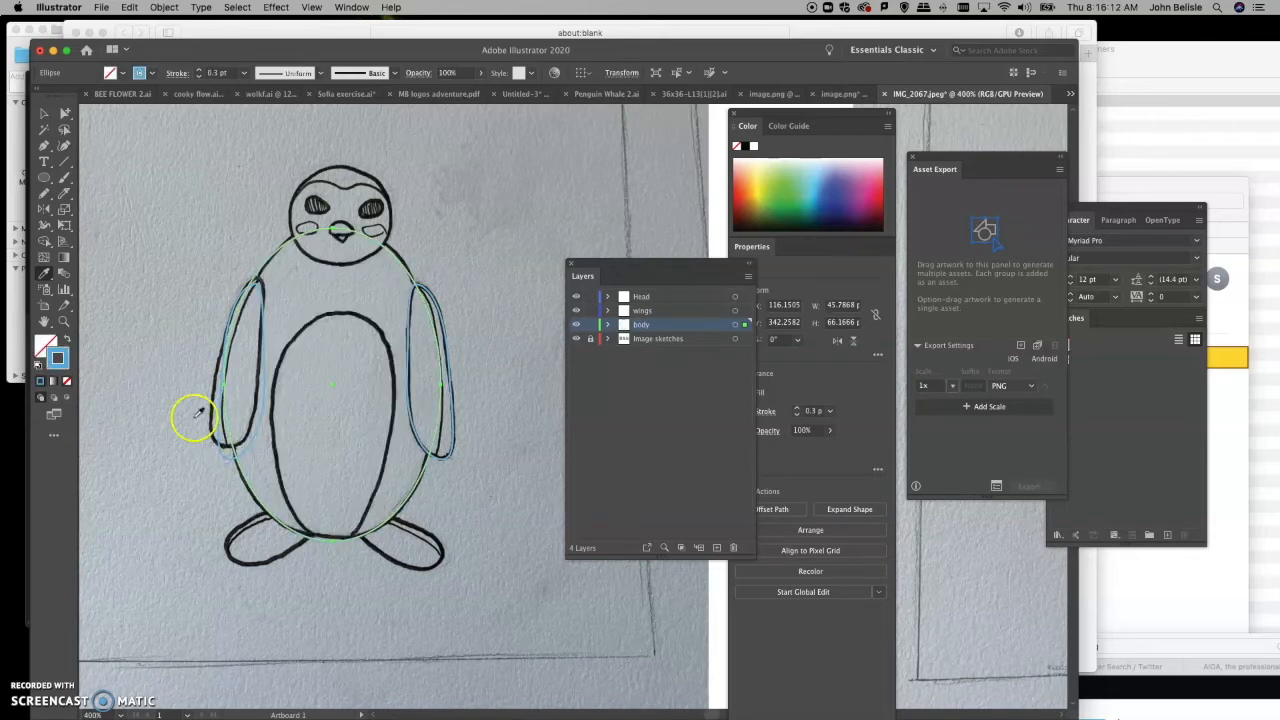
Step: Shift the left-hand flipper outline slightly outward so it lines up better with the sketched flipper
click(64, 112)
click(199, 196)
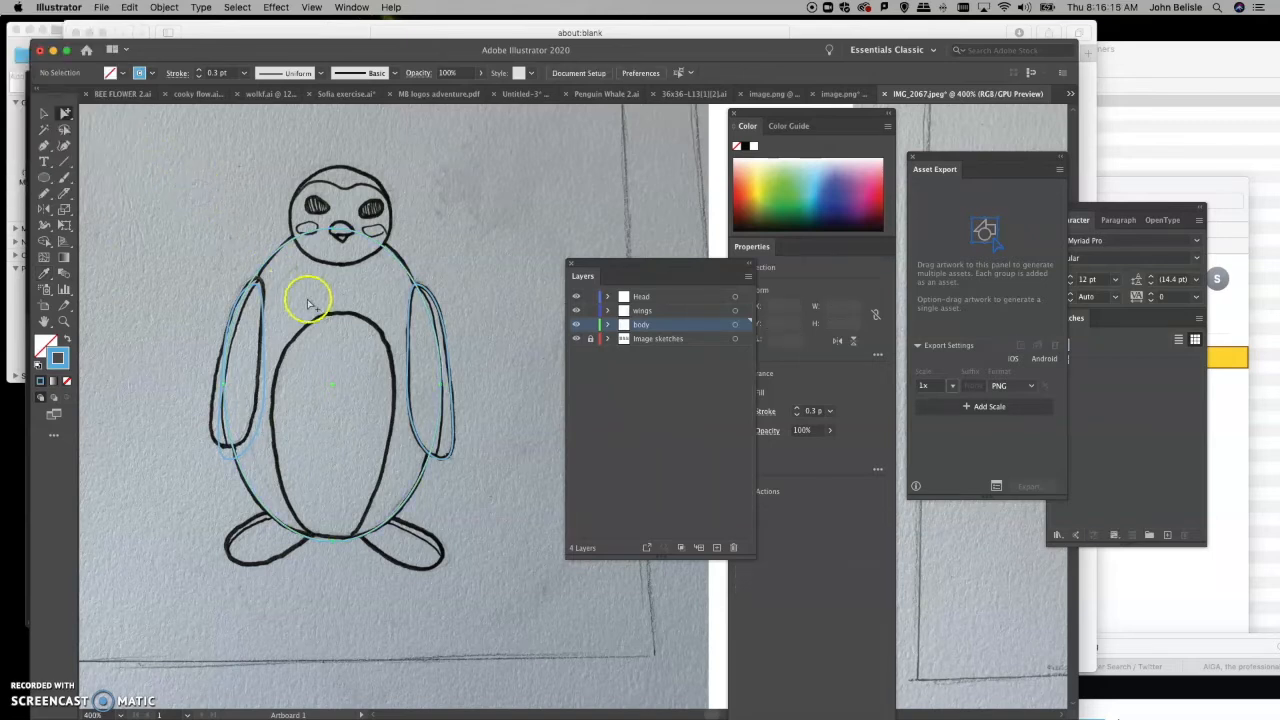
click(258, 285)
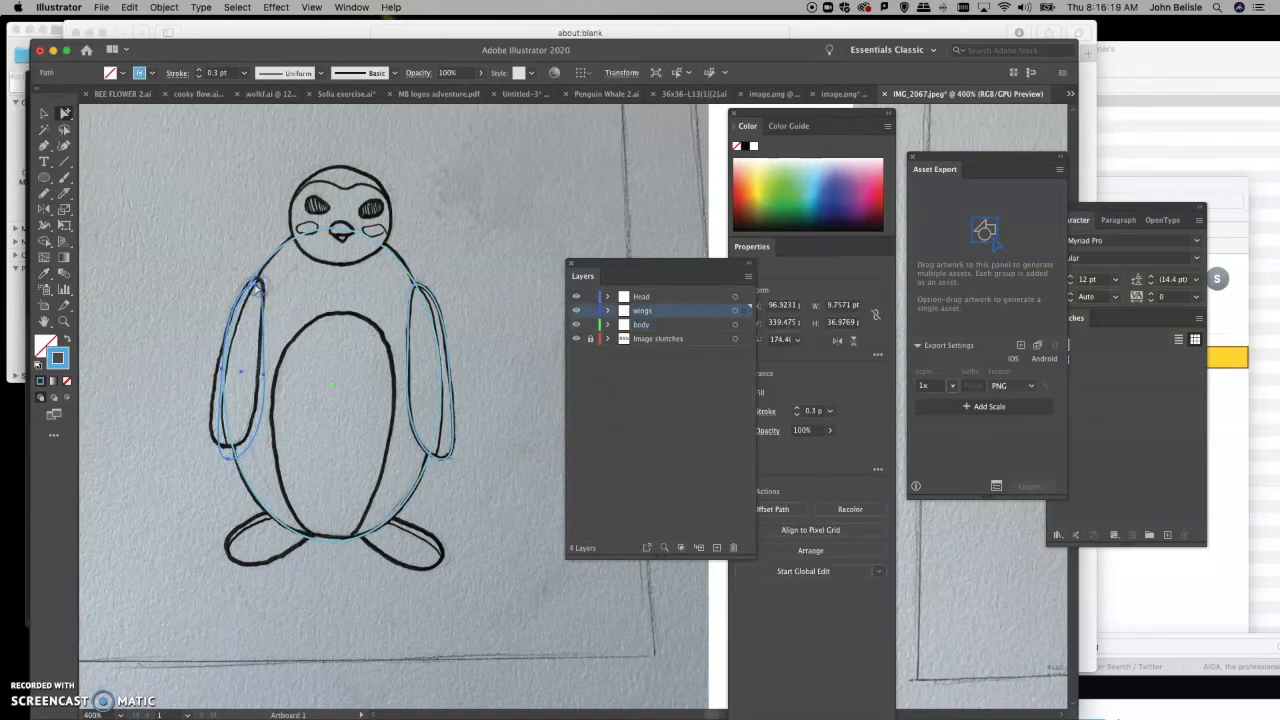
click(256, 286)
drag(256, 287, 251, 285)
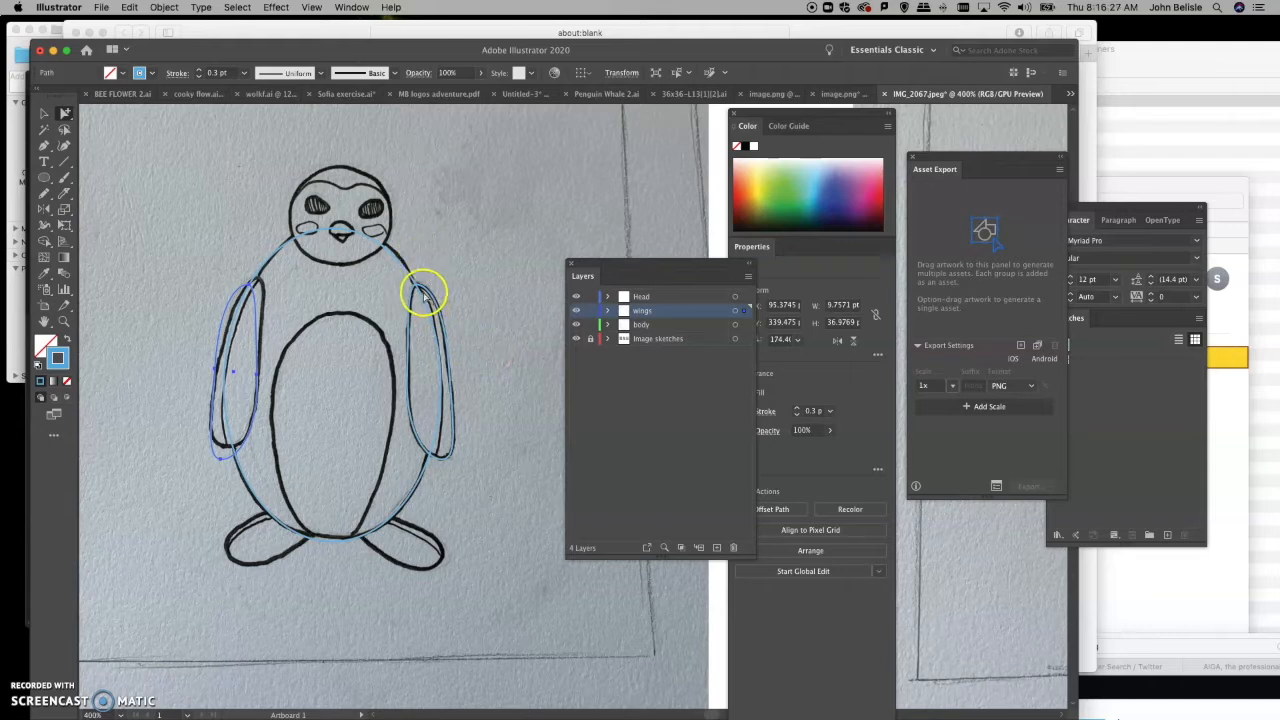
Step: Select the head circle and copy the body ellipse's light blue 0.3 pt stroke to it with the Eyedropper
click(290, 207)
click(44, 272)
click(268, 258)
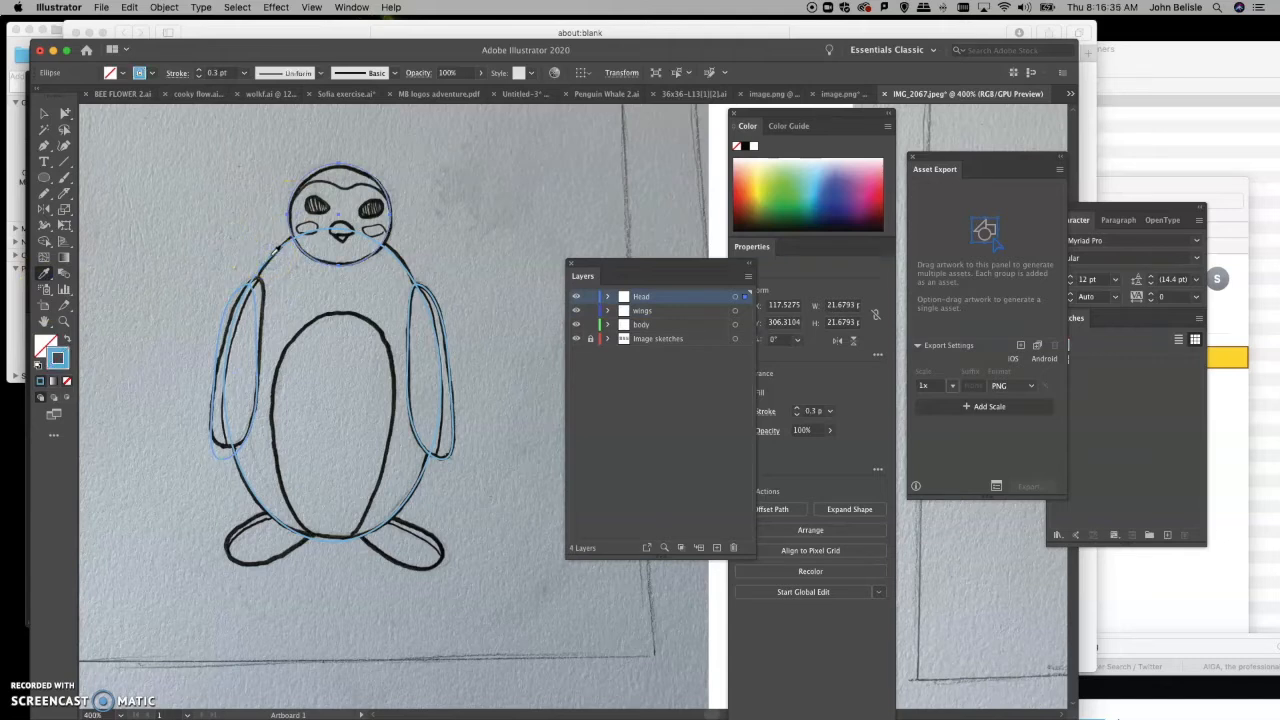
Step: Select the head, body and both flipper outlines together and set their stroke colour to dark blue #237899
click(65, 113)
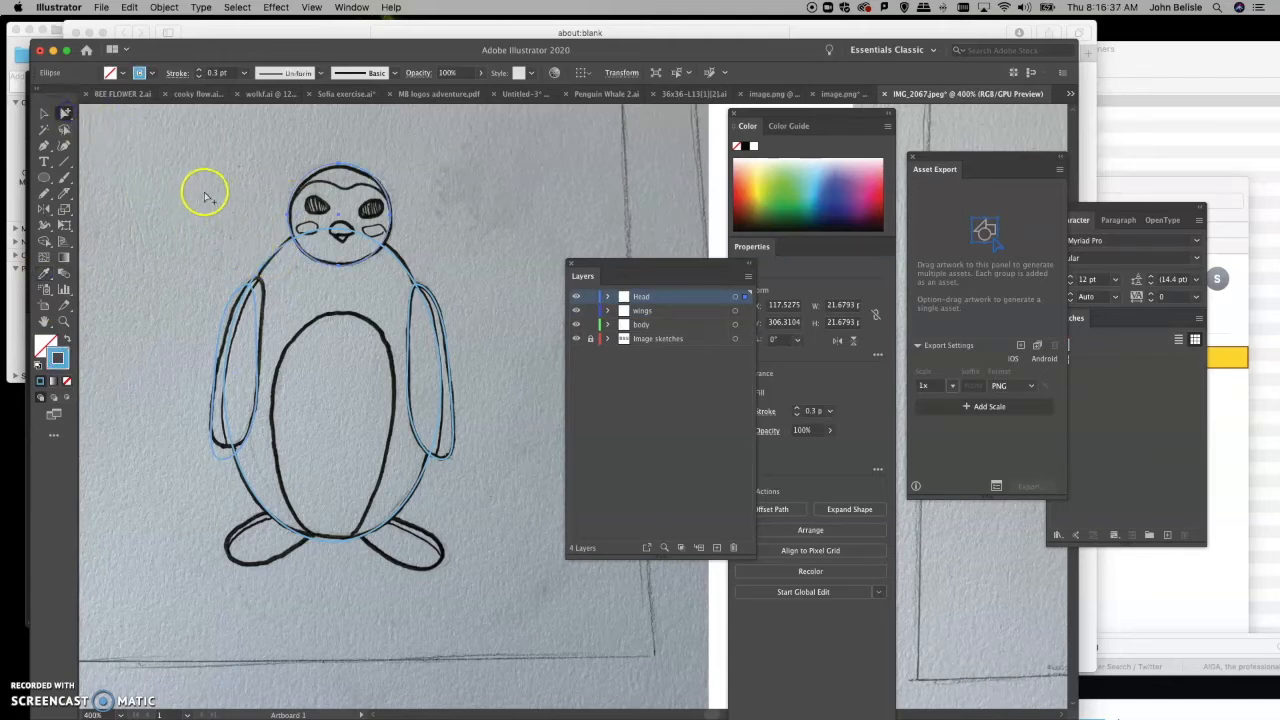
drag(204, 193, 471, 500)
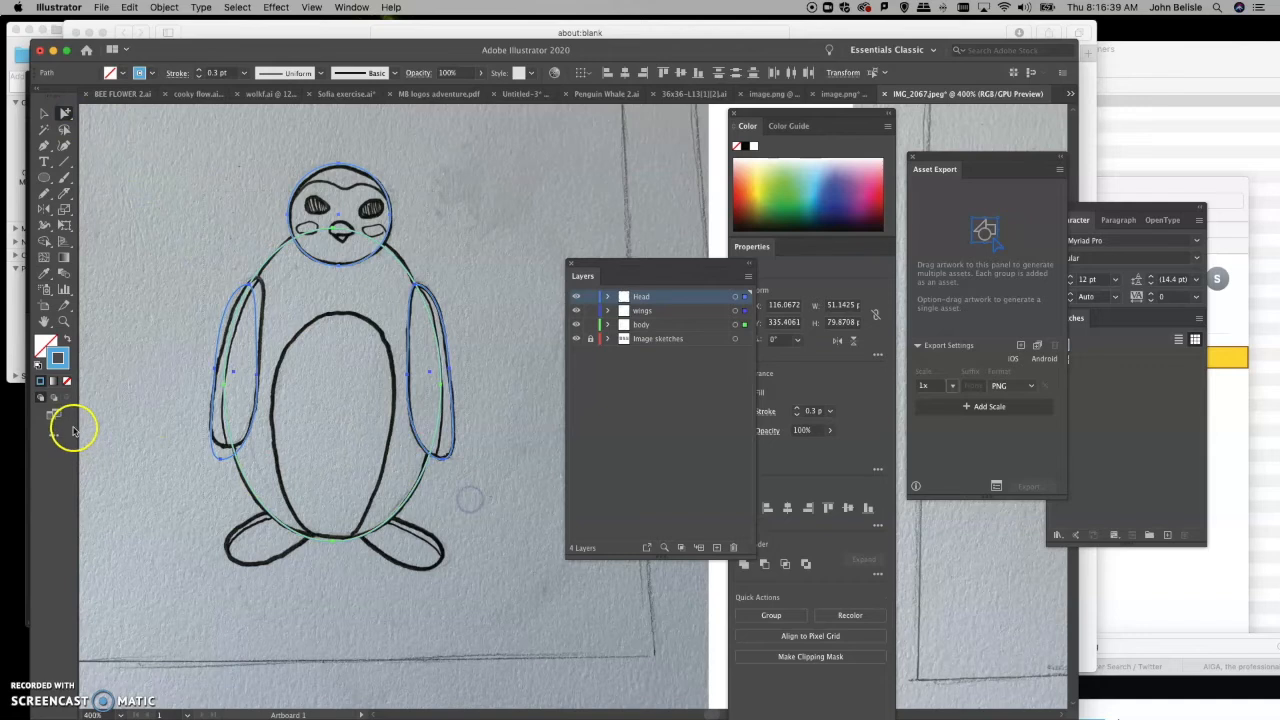
double_click(57, 355)
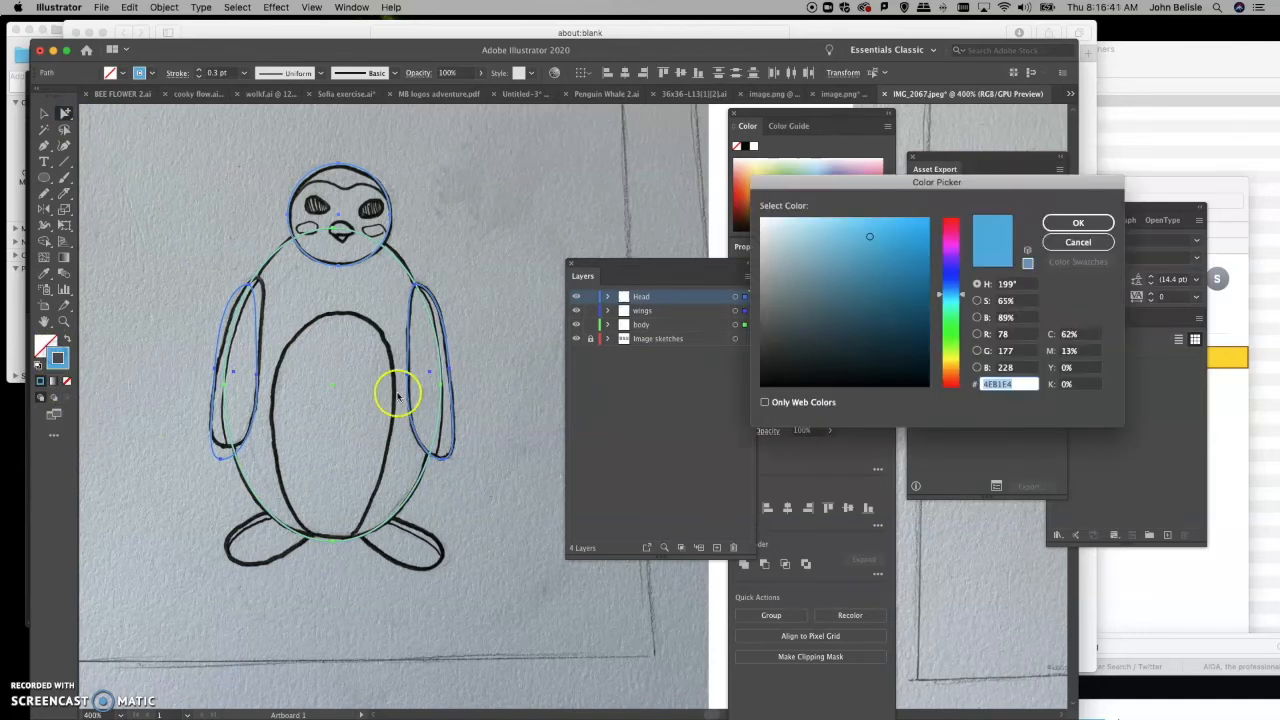
click(875, 258)
click(1097, 227)
drag(878, 258, 890, 285)
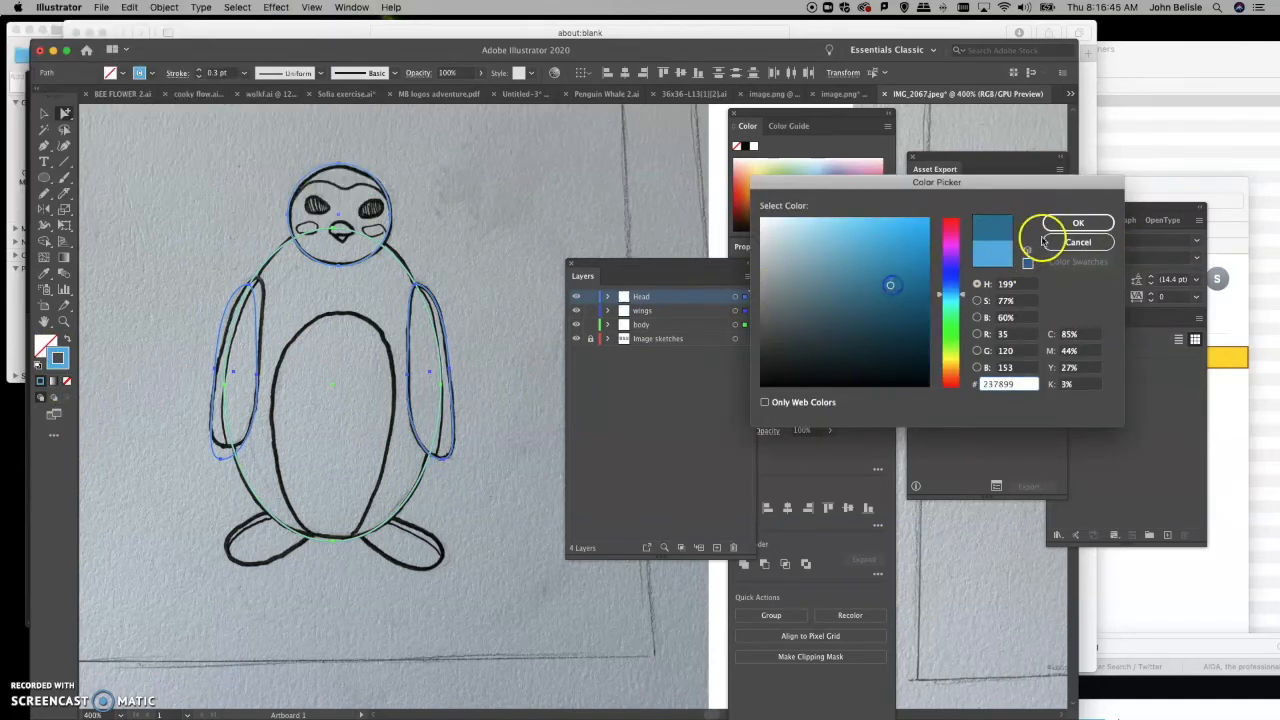
click(1062, 226)
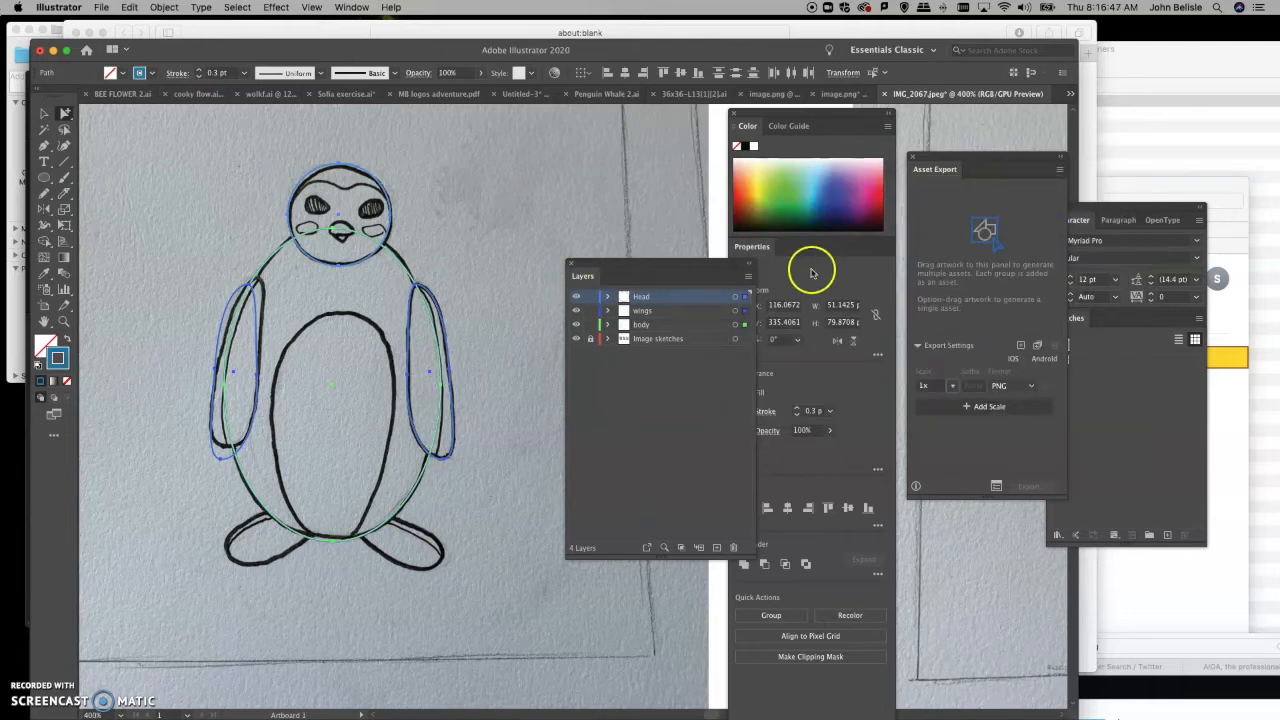
Step: Change the selected outlines' stroke to pink from the colour spectrum, deselect them and make body the active layer
click(862, 175)
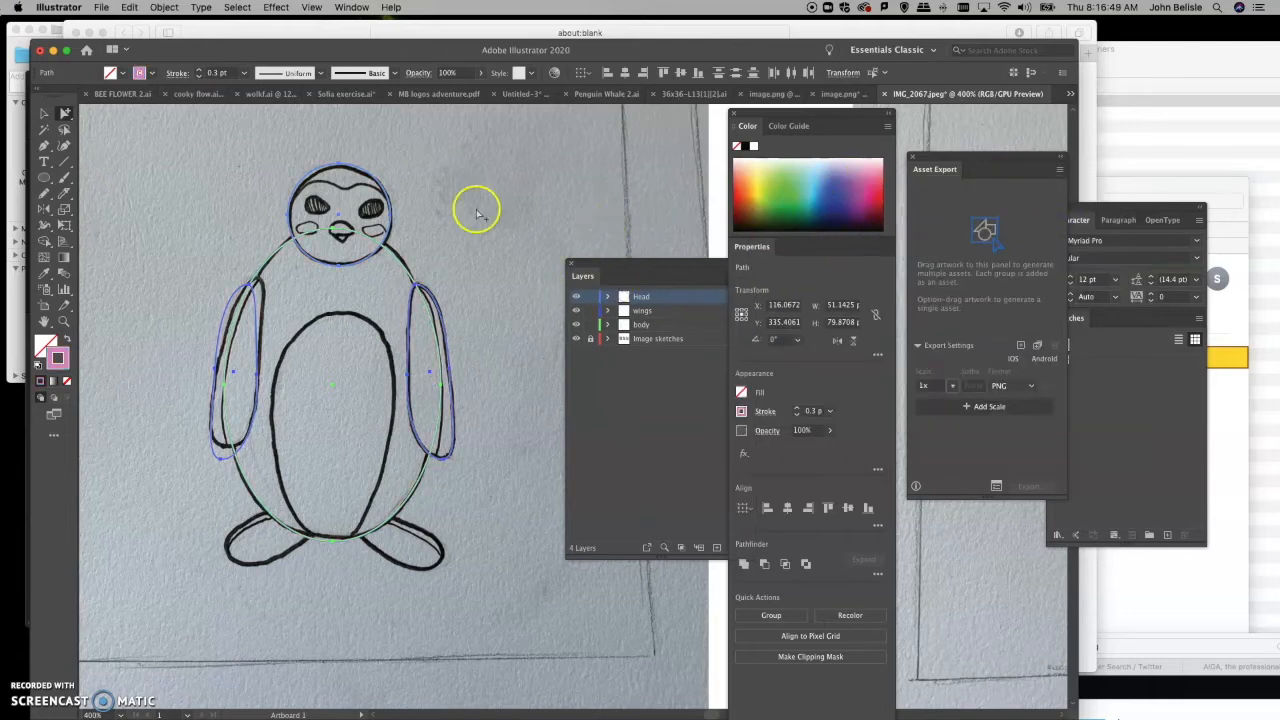
click(229, 252)
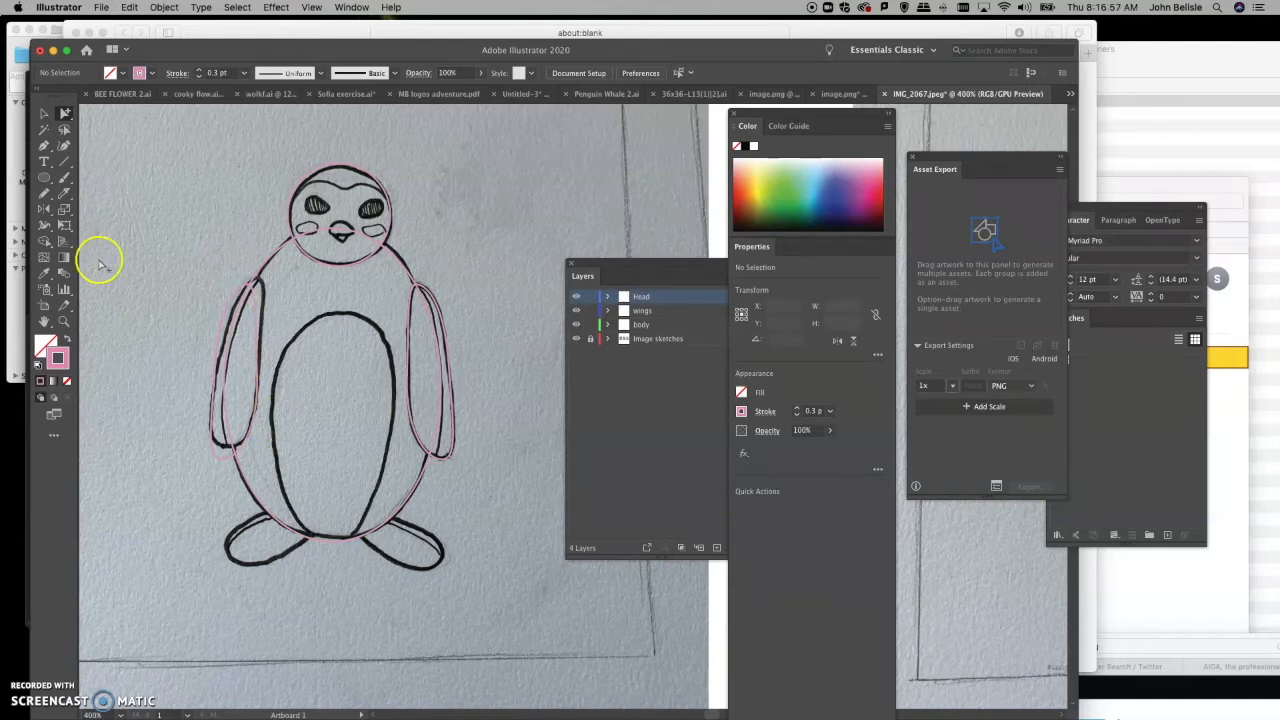
click(648, 326)
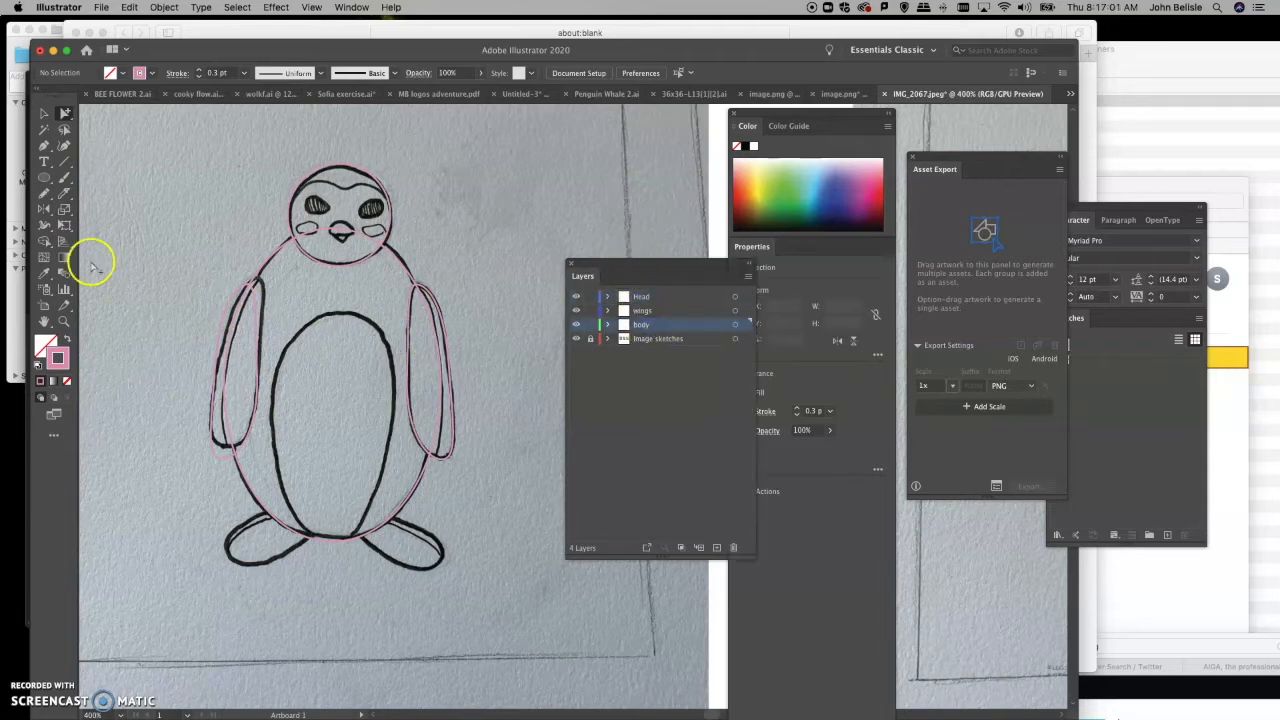
Step: Draw an unfilled, pink-stroked ellipse about 28.4 by 50.7 pt over the sketched belly patch and align its top point with the patch's top edge
click(44, 177)
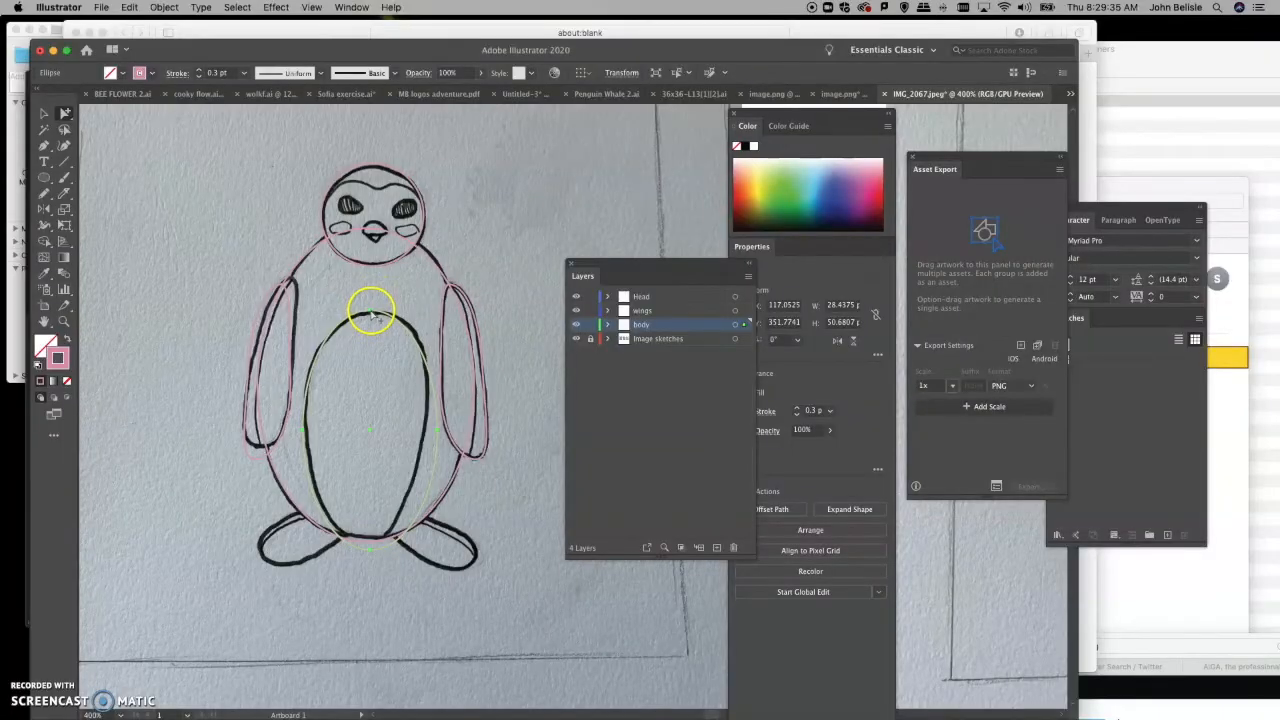
click(243, 279)
drag(198, 191, 199, 190)
click(331, 331)
click(233, 250)
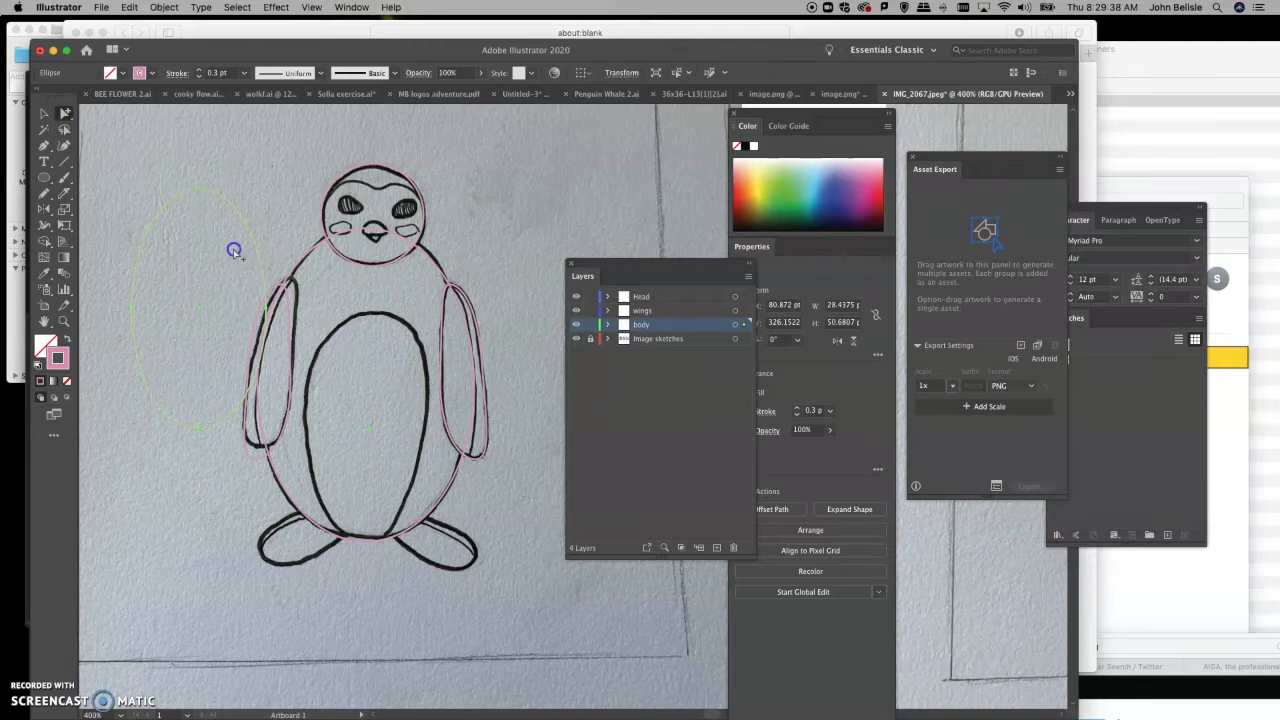
click(200, 189)
click(358, 314)
drag(365, 310, 369, 308)
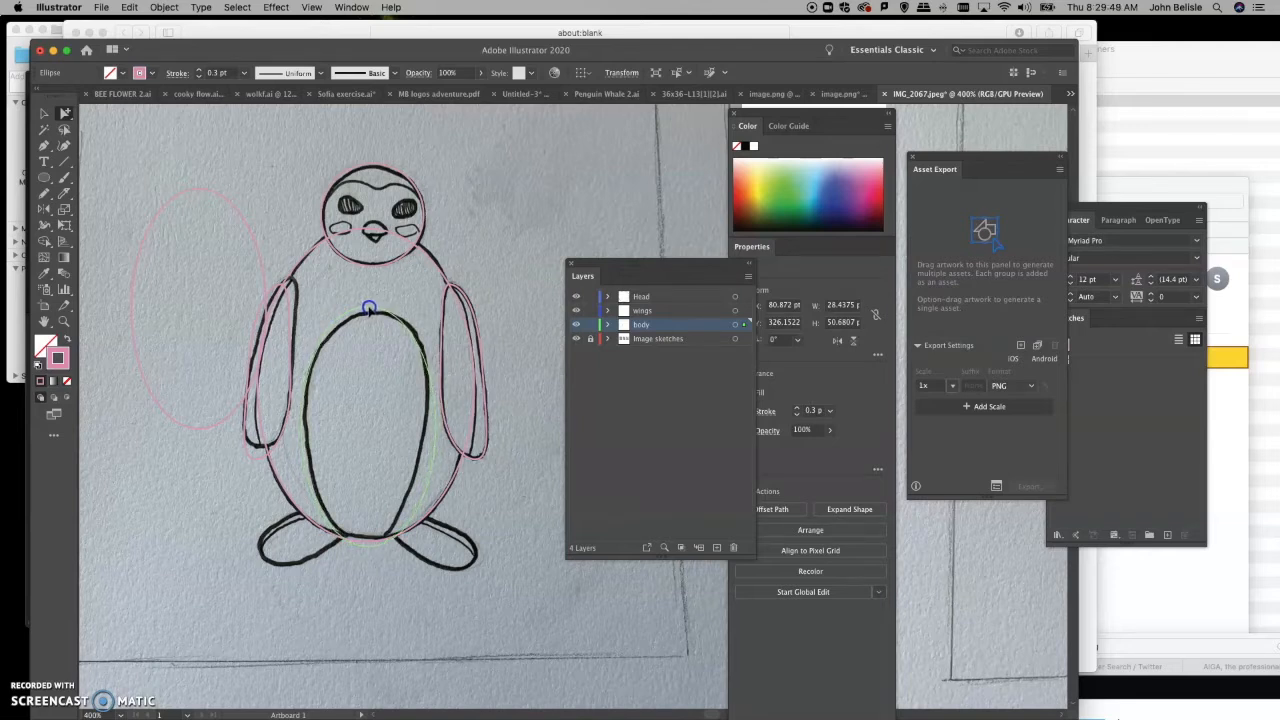
drag(369, 308, 210, 306)
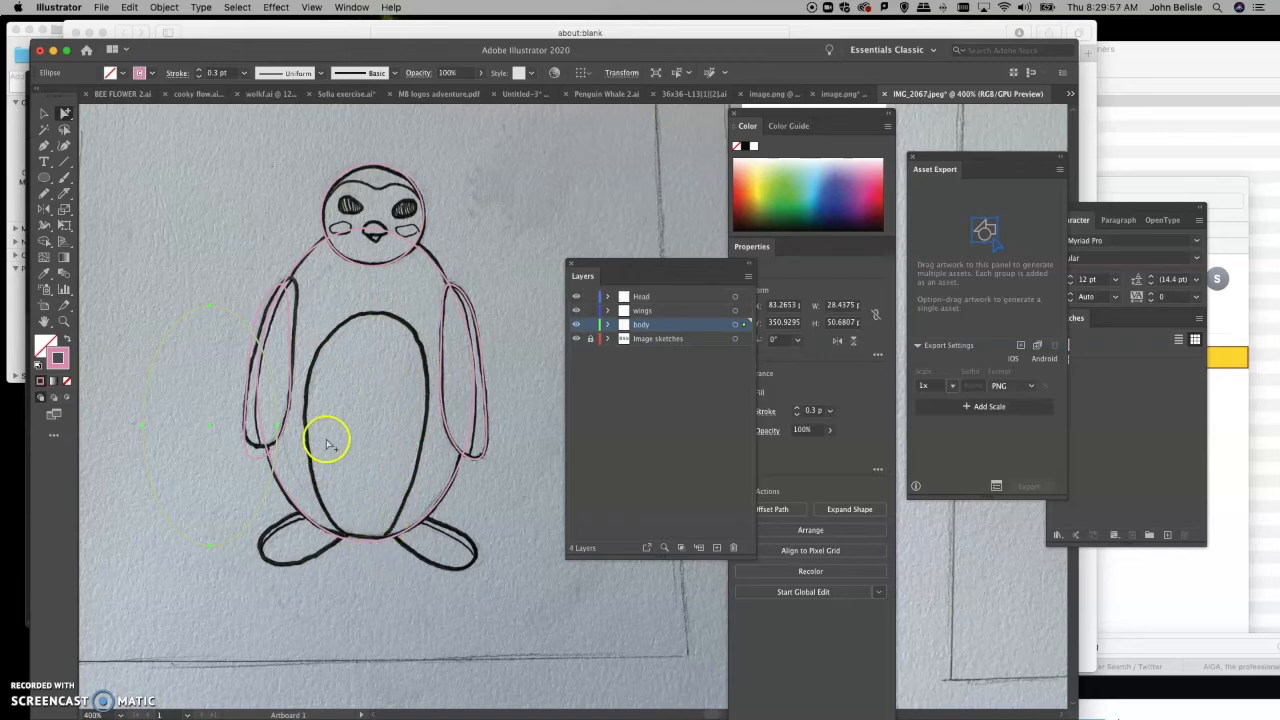
drag(209, 306, 372, 309)
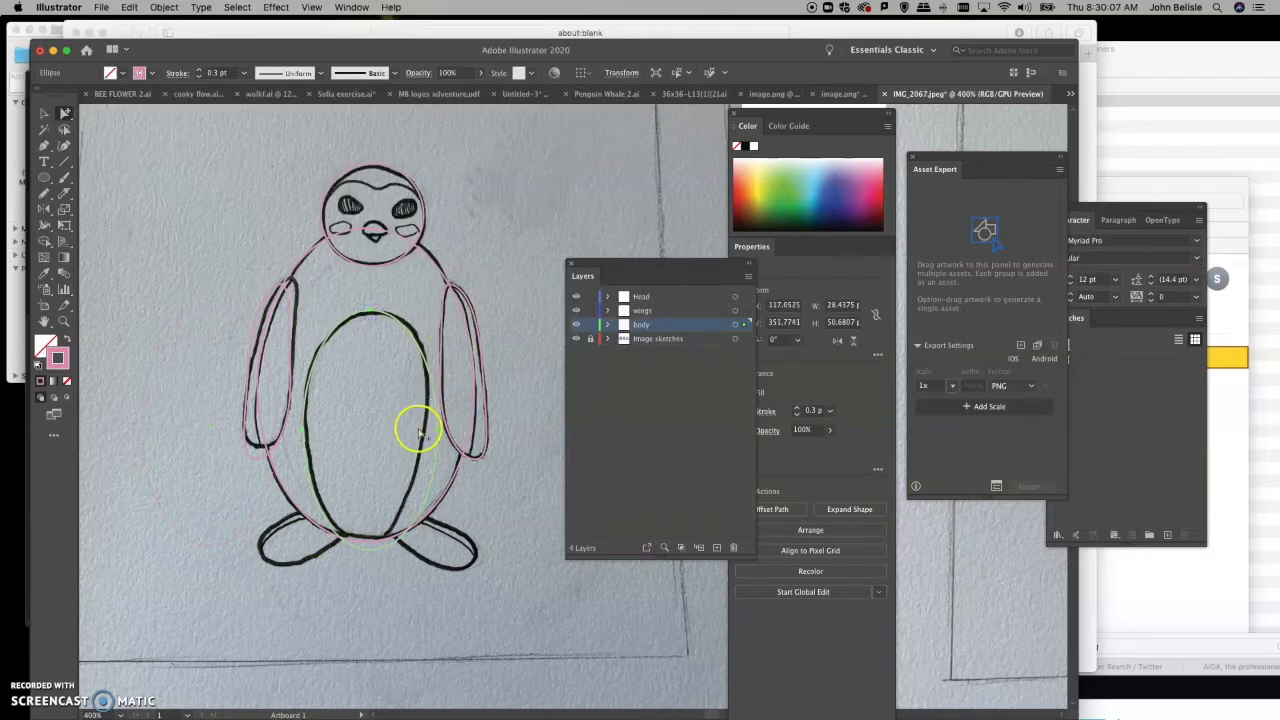
Step: Warp the belly ellipse with the FishEye envelope style at 44% bend, 0% horizontal and -23% vertical distortion
click(164, 8)
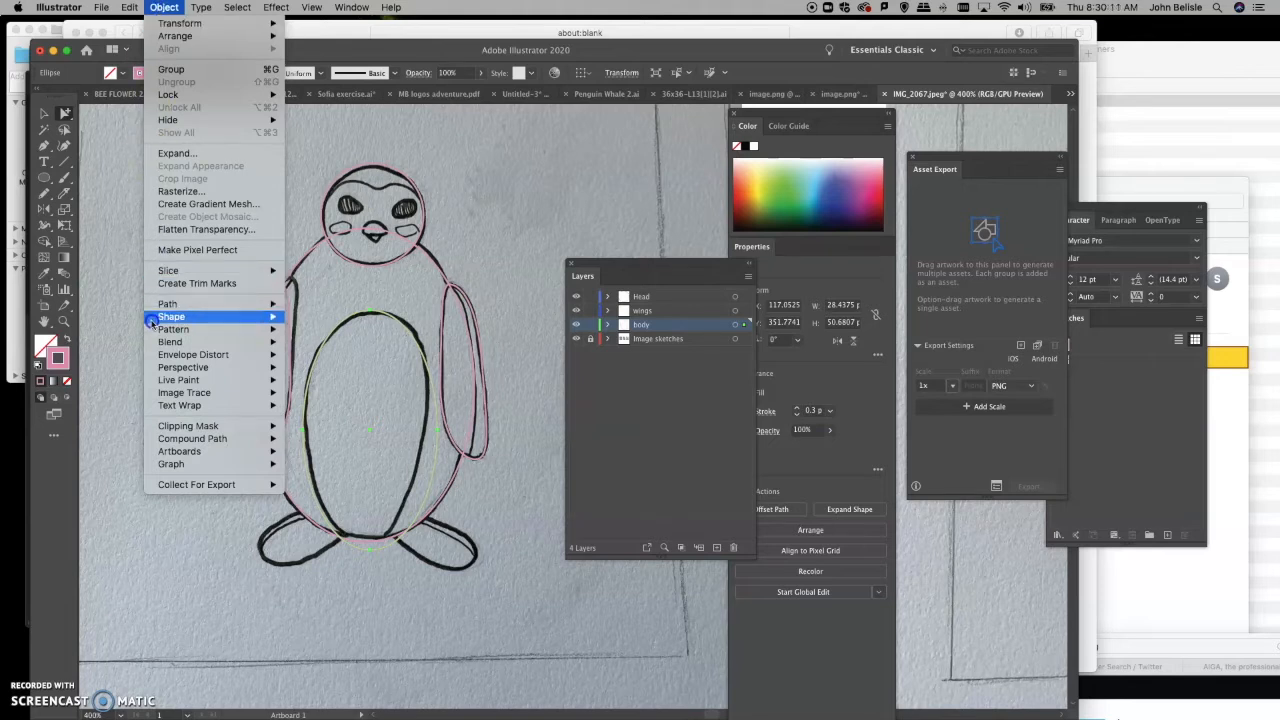
mouse_move(156, 357)
click(313, 356)
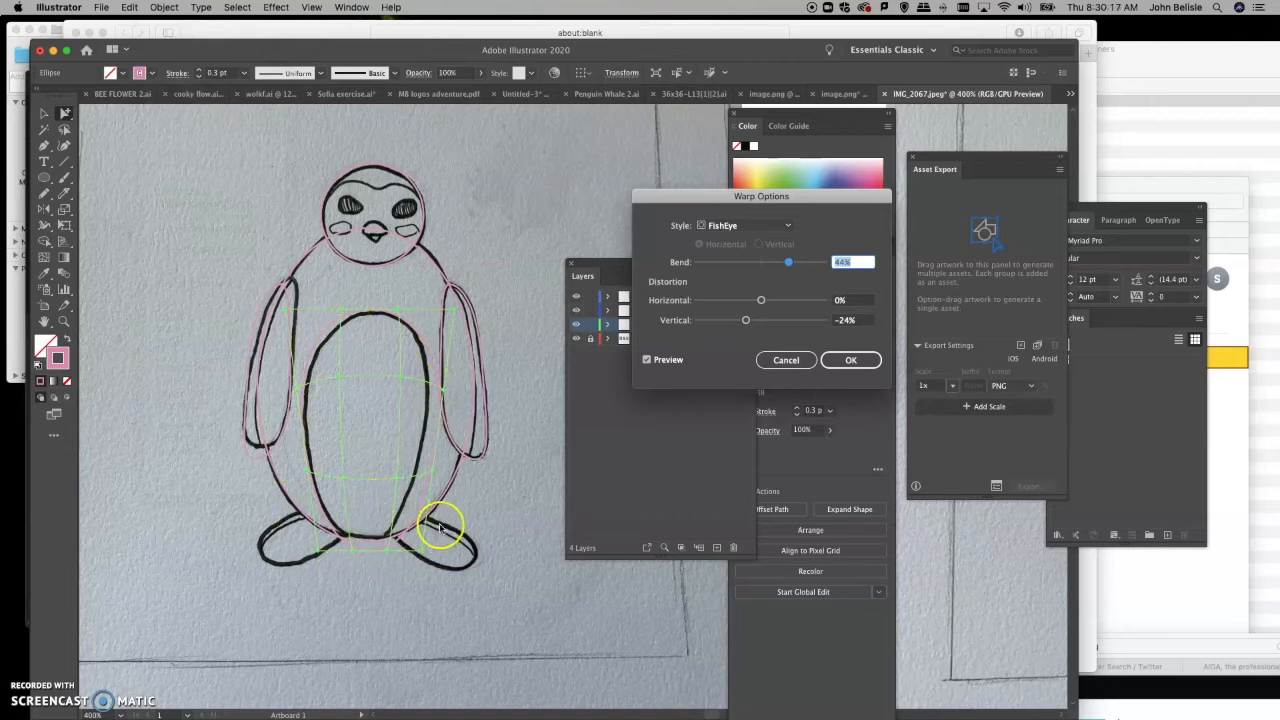
click(729, 228)
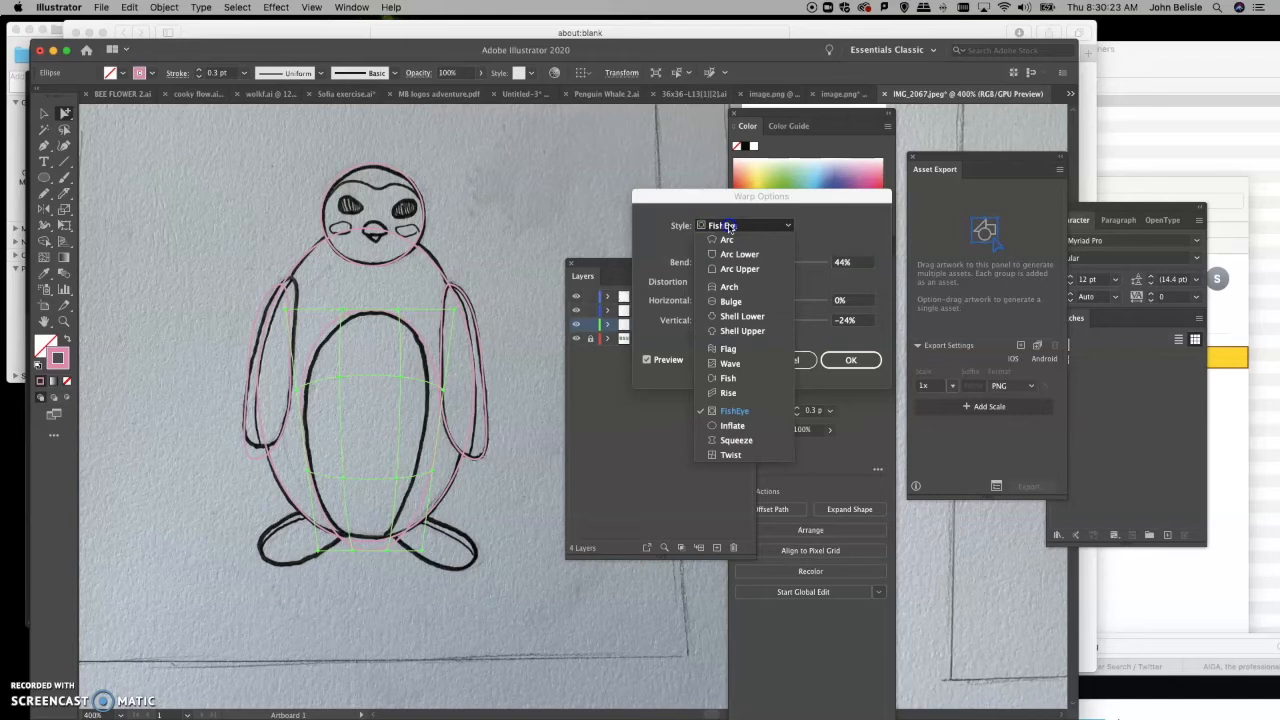
click(729, 413)
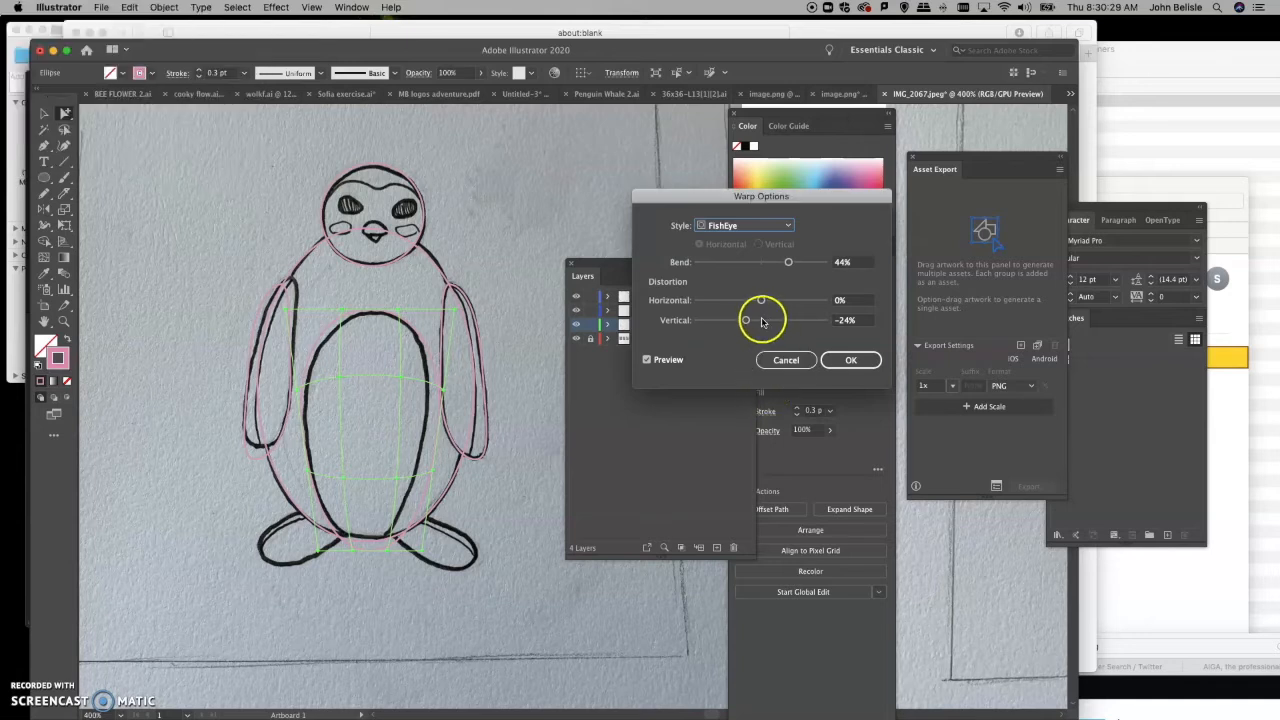
drag(746, 321, 743, 323)
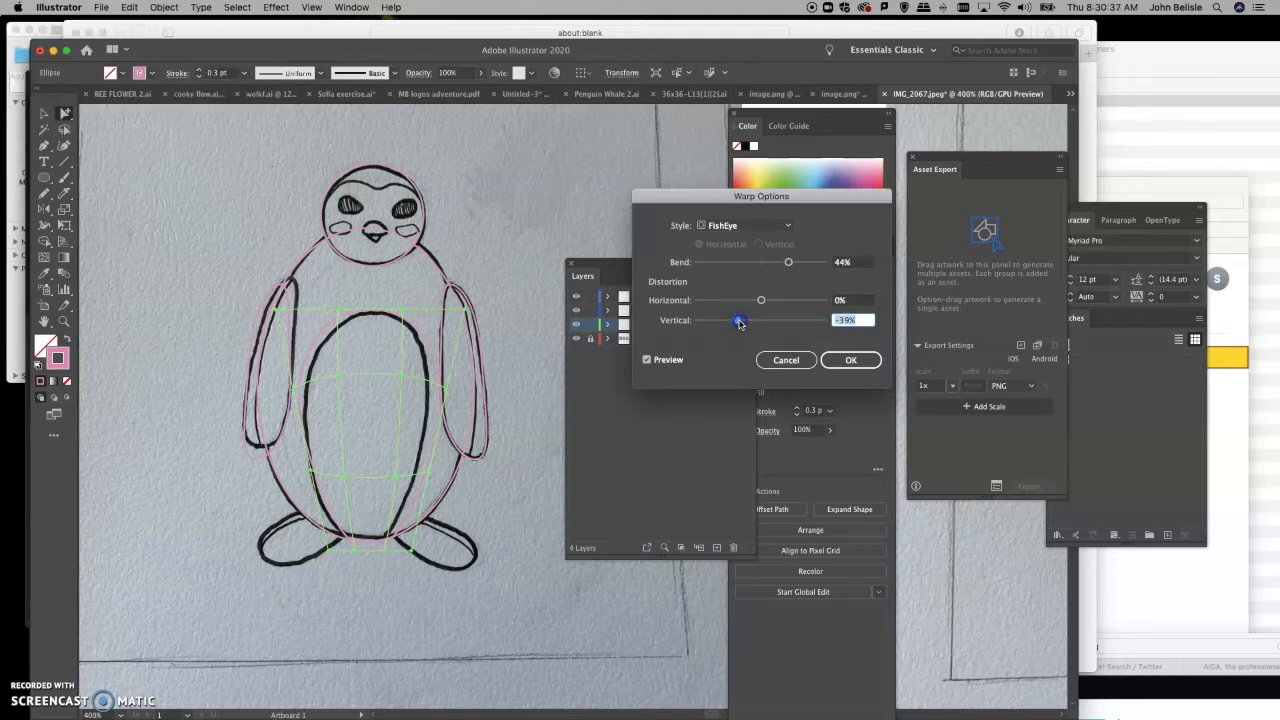
drag(739, 323, 770, 301)
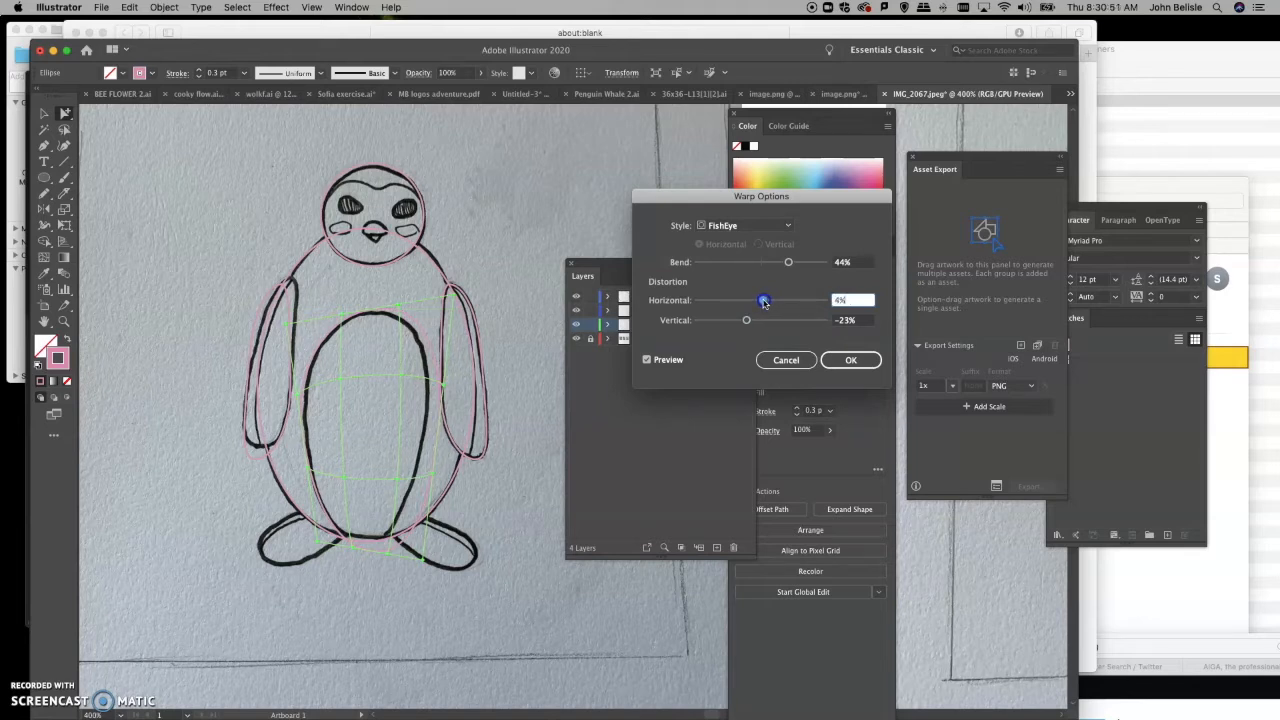
drag(762, 302, 762, 301)
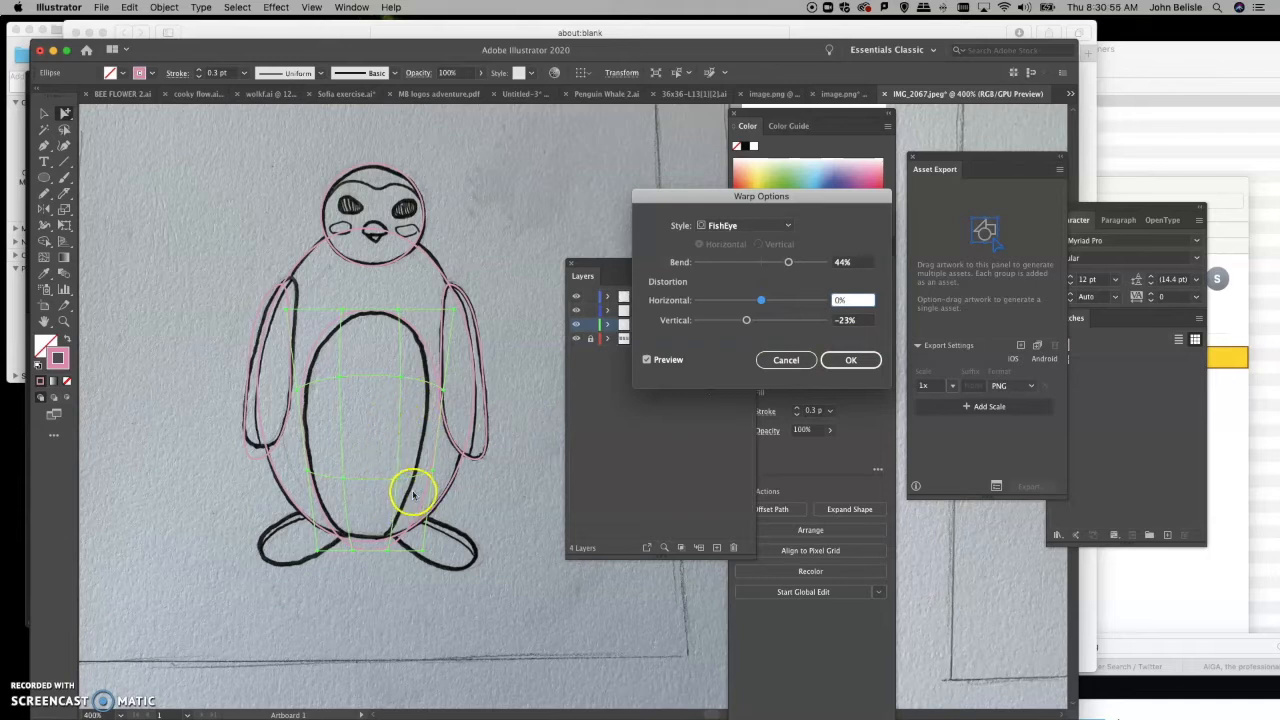
click(848, 361)
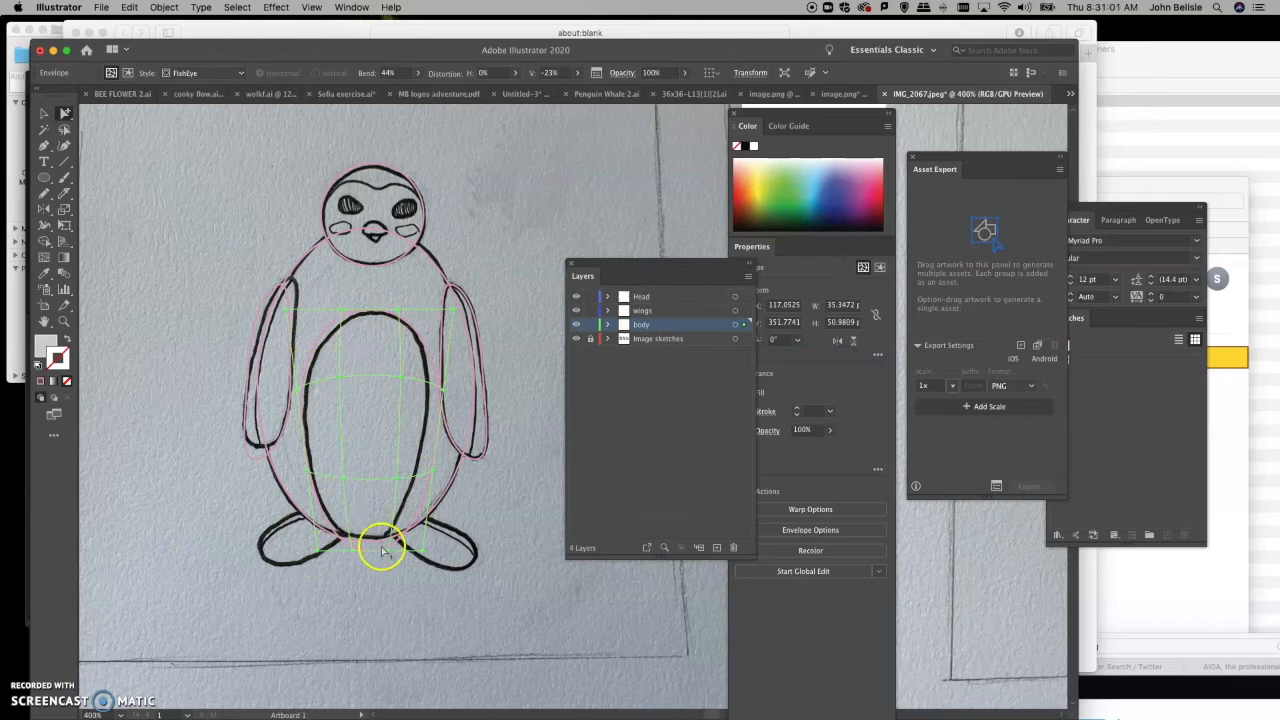
Step: Expand the belly shape's warp envelope into an editable path, with Object and Fill included
click(129, 7)
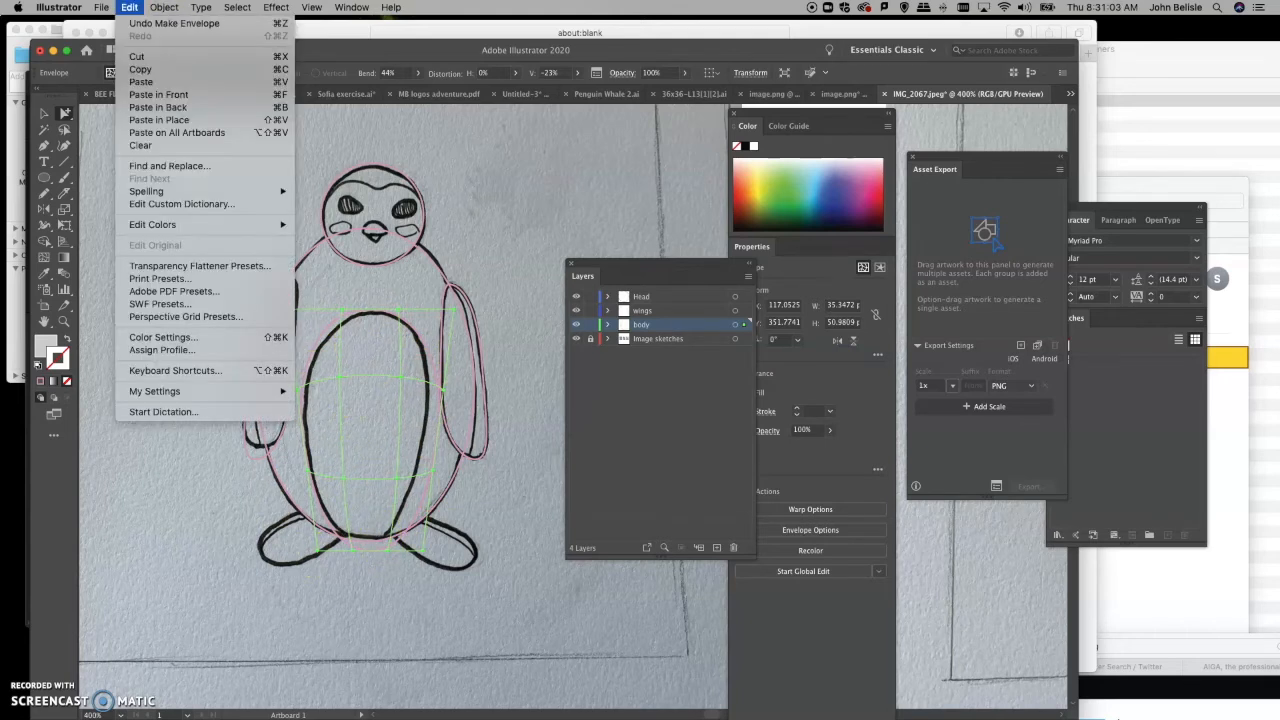
click(50, 104)
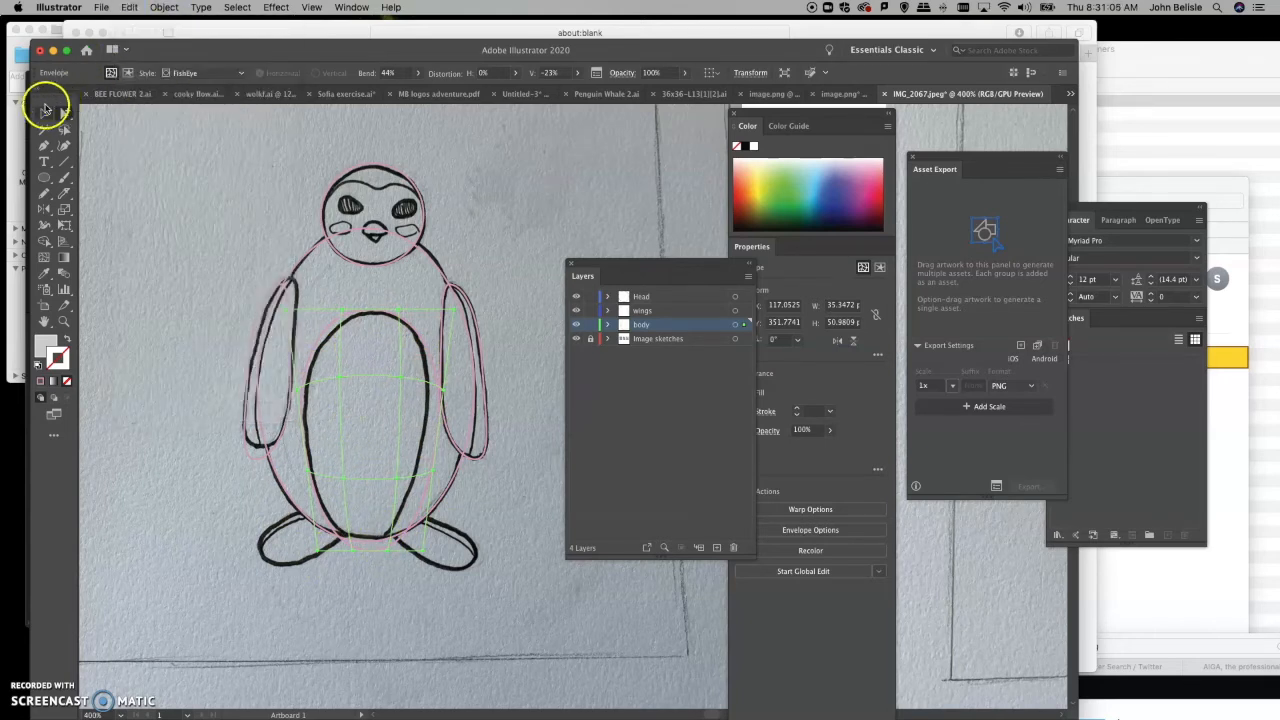
click(342, 310)
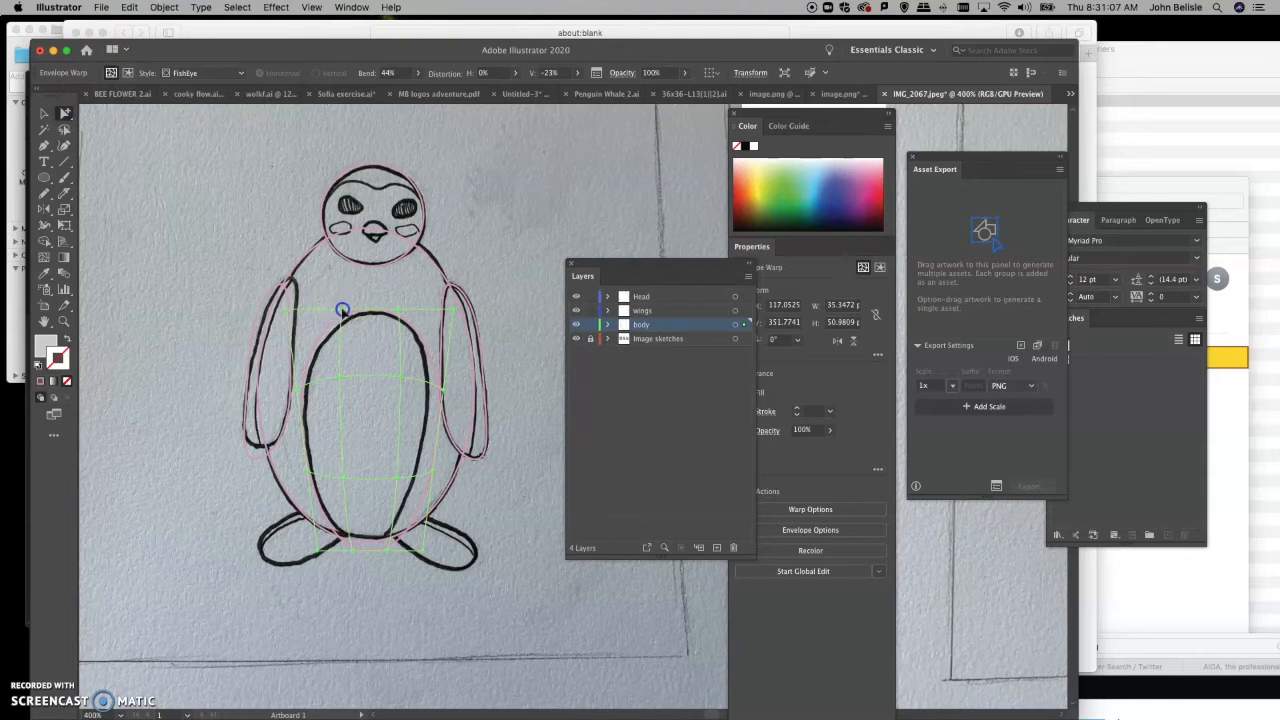
click(160, 7)
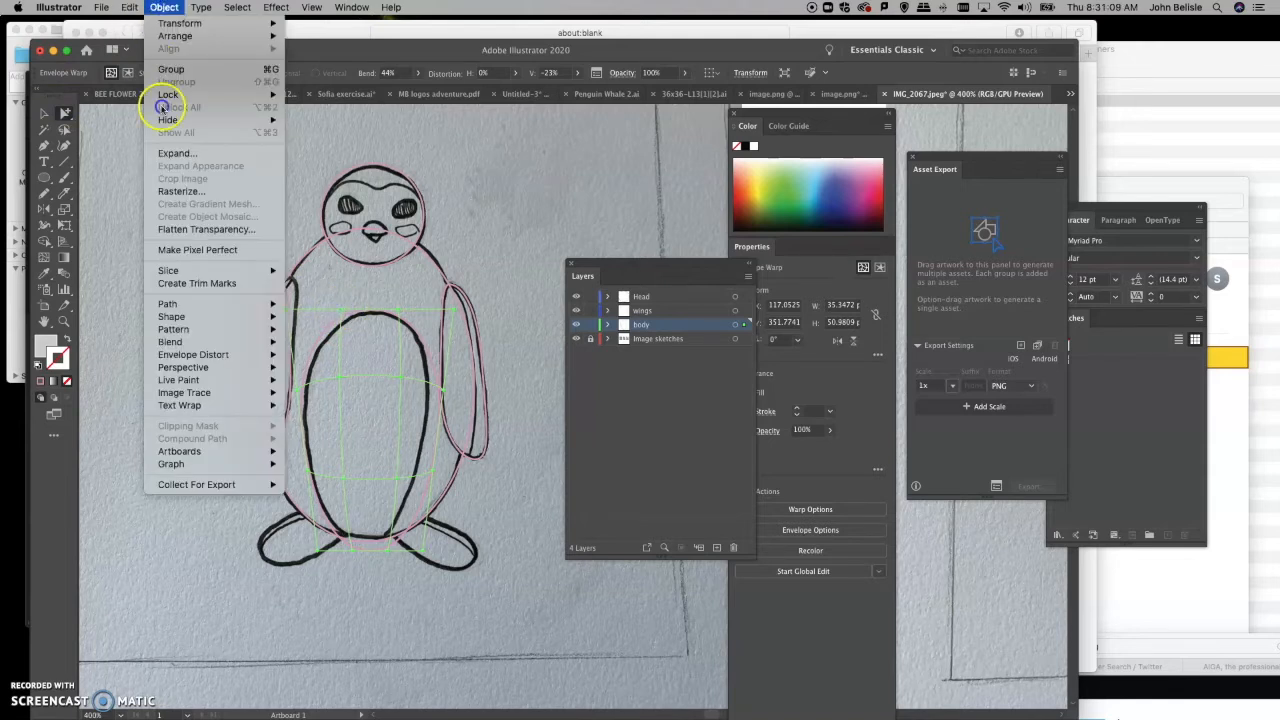
click(166, 155)
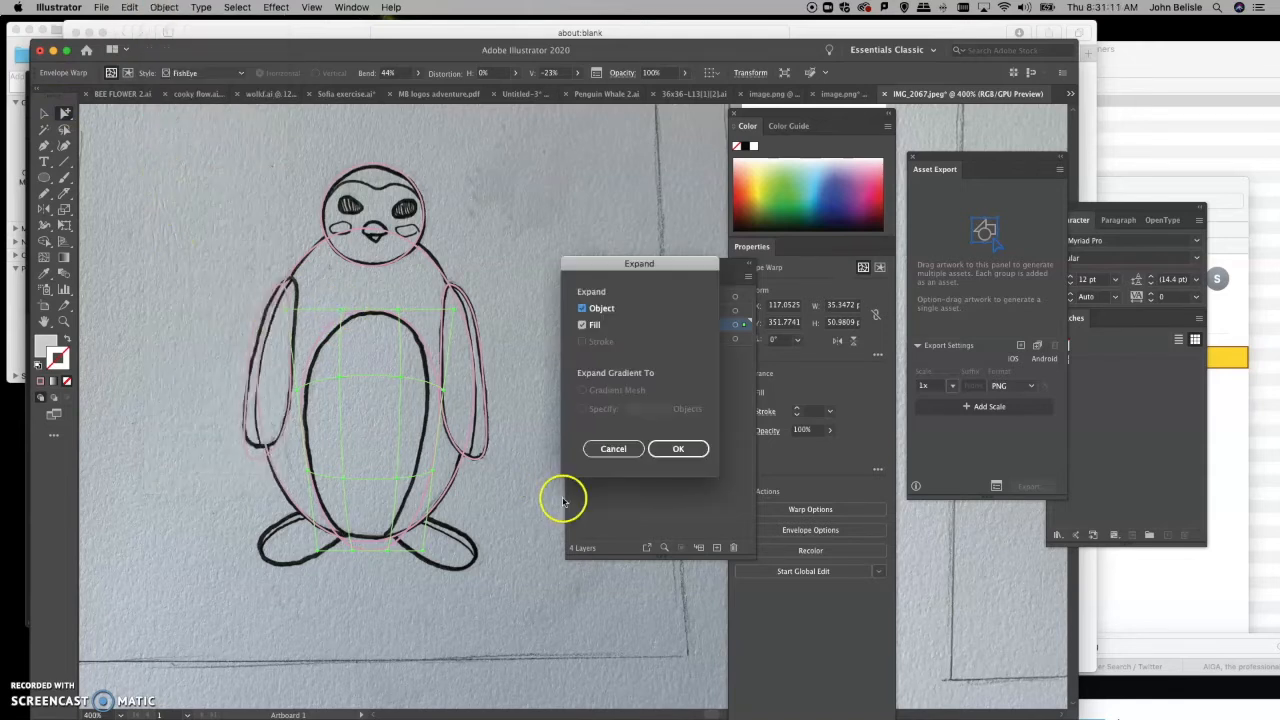
click(668, 448)
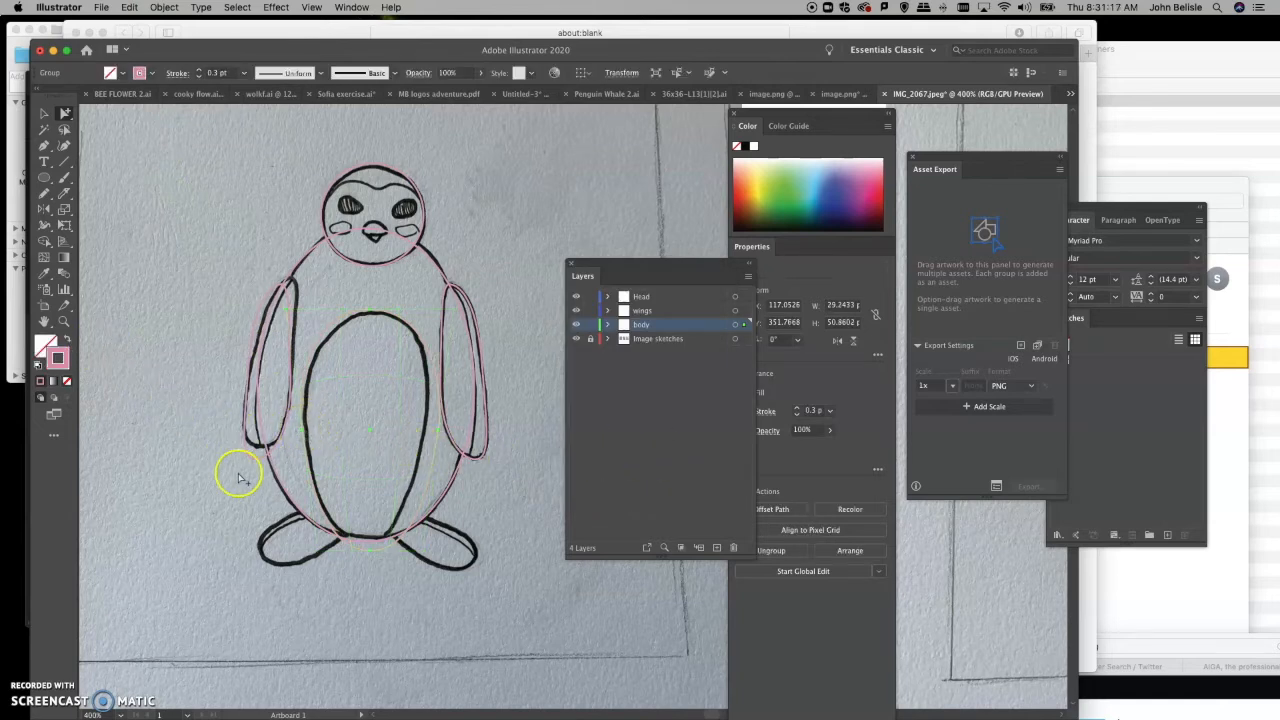
Step: Narrow the belly shape from its right-hand side to about 26.7 pt wide with Free Transform, undoing the trial skew
click(65, 225)
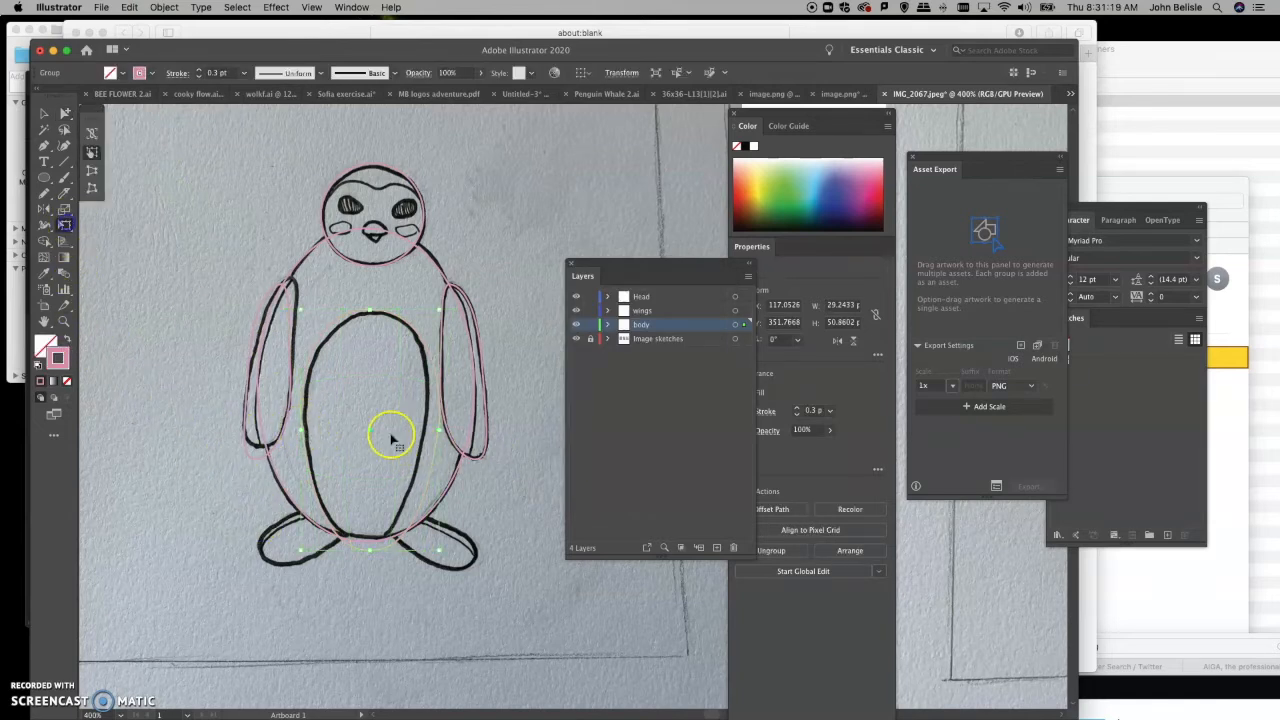
drag(439, 429, 426, 429)
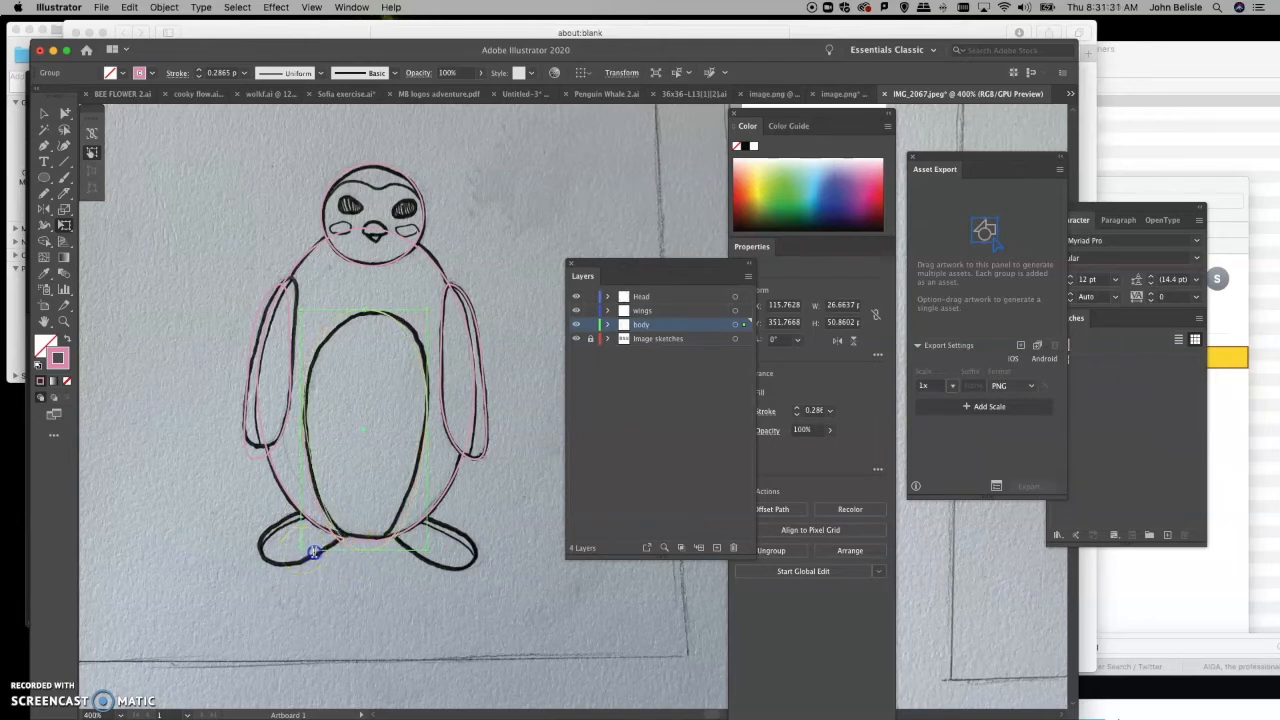
drag(356, 556, 308, 554)
key(super+z)
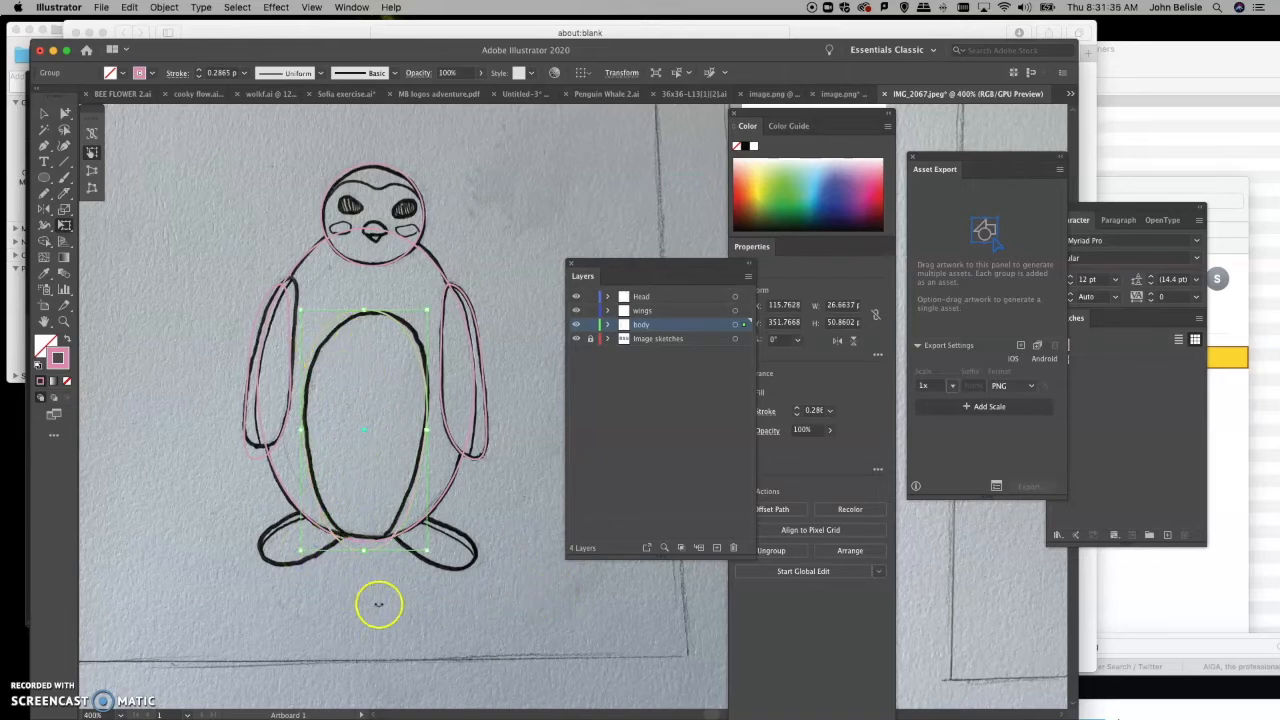
Step: Shift the belly outline slightly so its top point meets the top of the sketched belly patch
click(64, 113)
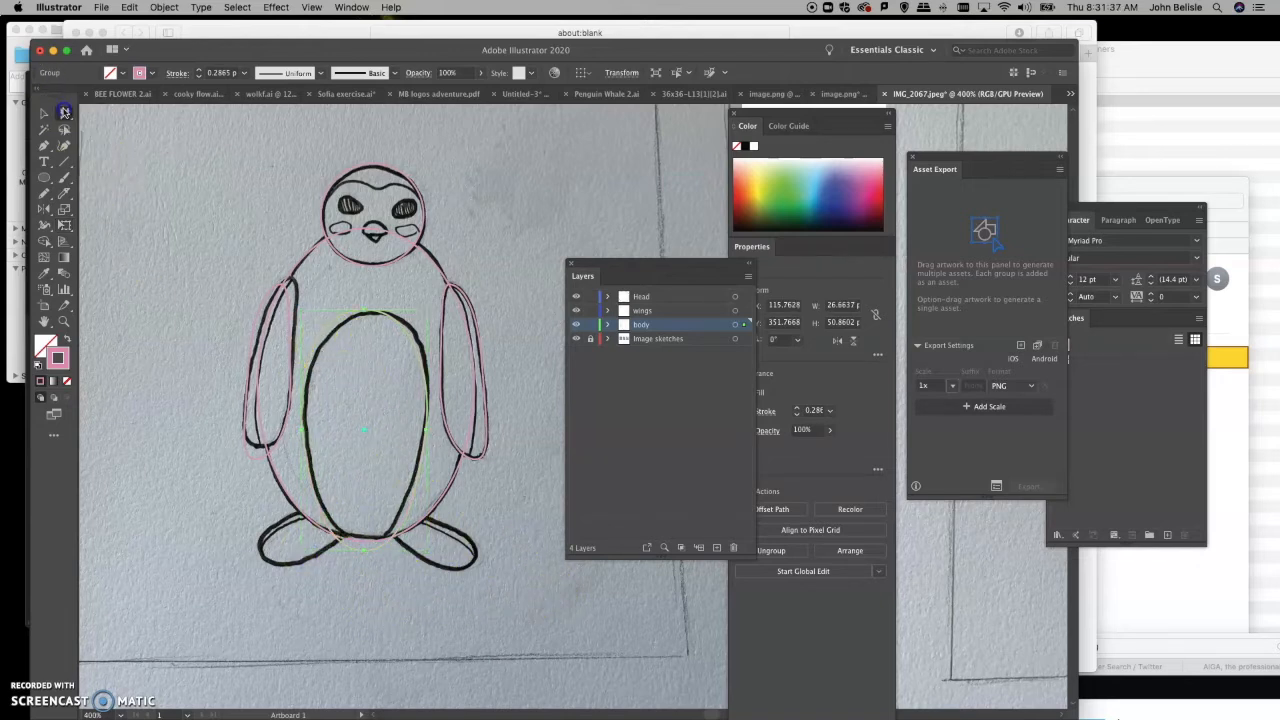
click(367, 311)
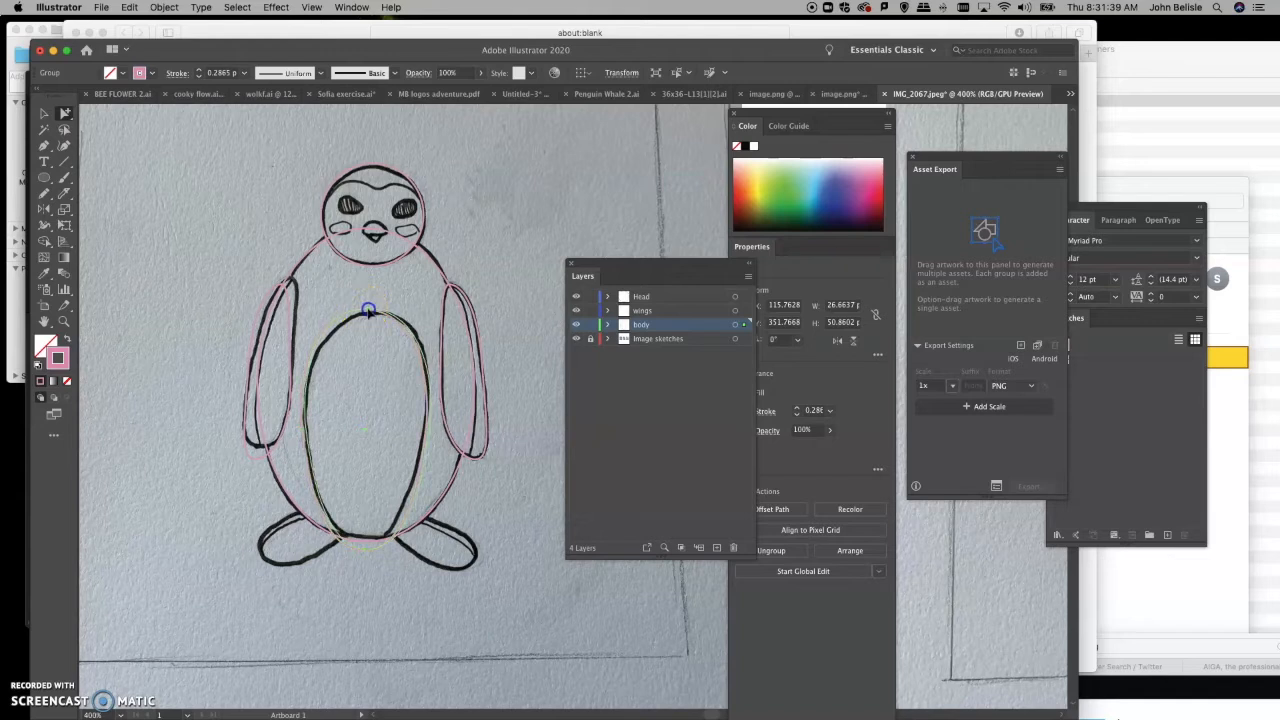
drag(367, 311, 368, 314)
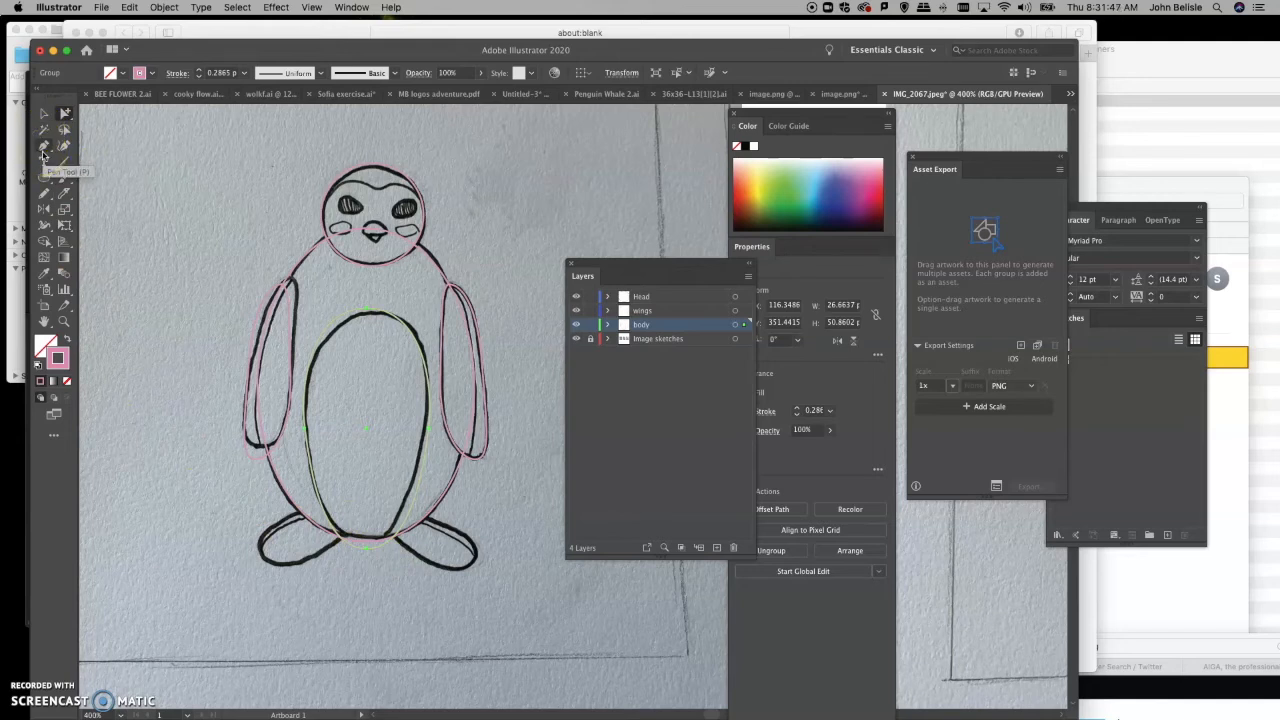
Step: Draw an ellipse about 13.4 by 24.1 pt at the base of the body and rotate it to about 54°
click(44, 177)
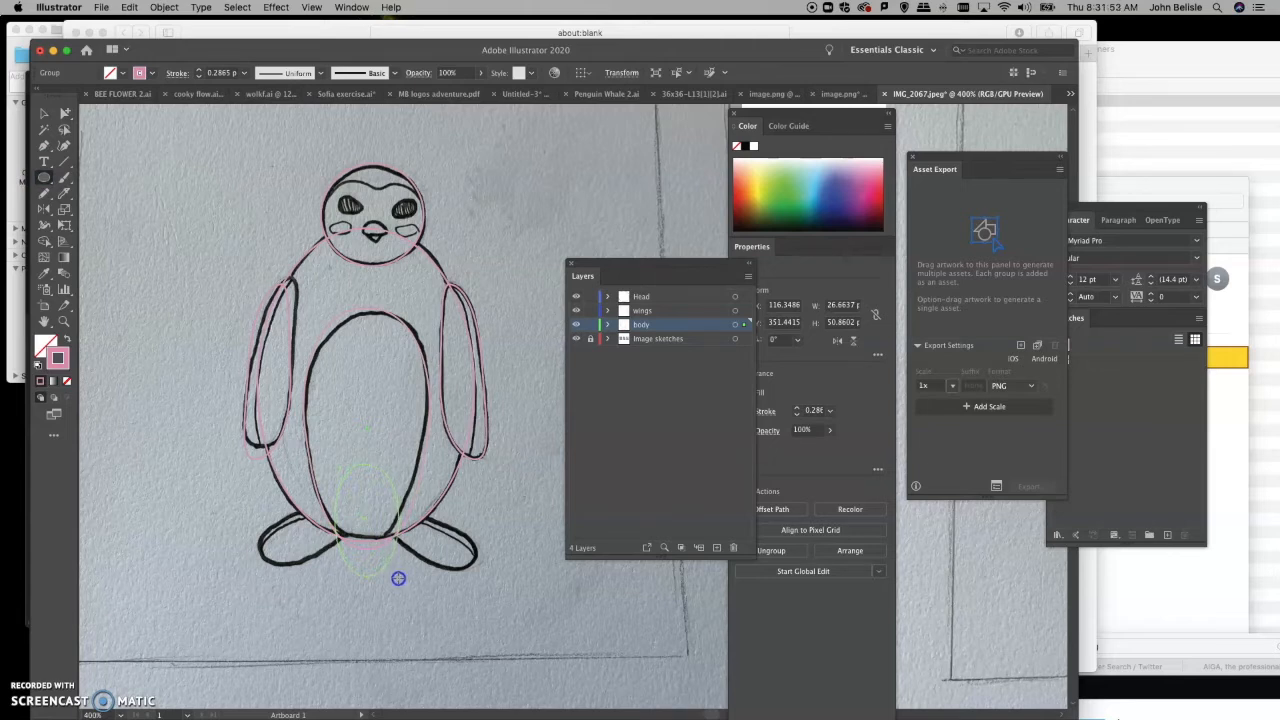
drag(398, 578, 399, 576)
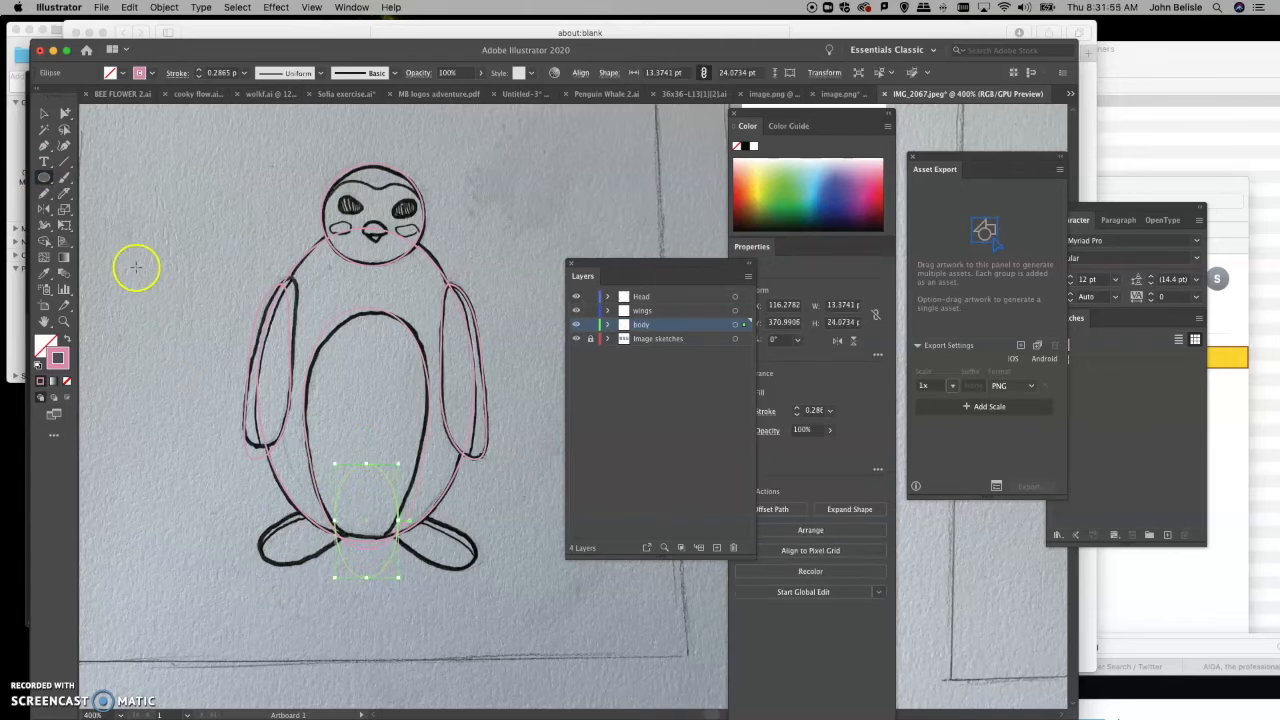
click(44, 209)
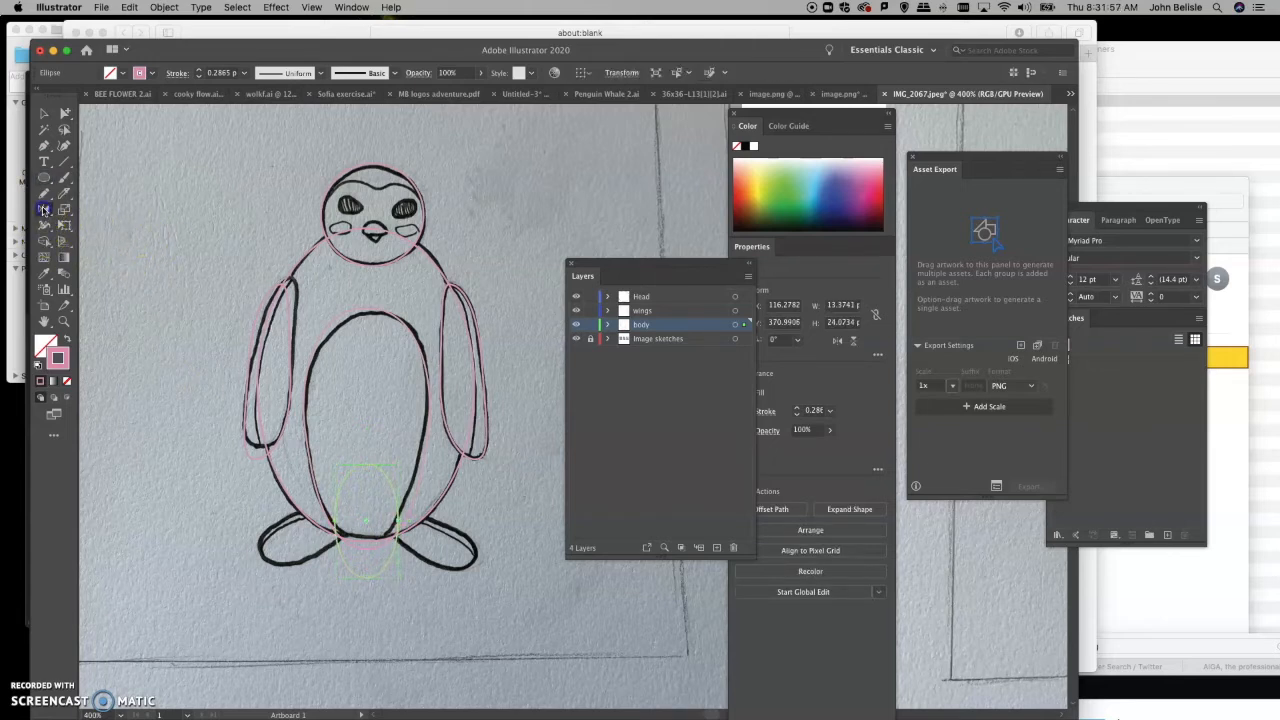
mouse_move(415, 587)
mouse_down()
mouse_move(360, 591)
mouse_move(428, 571)
mouse_up()
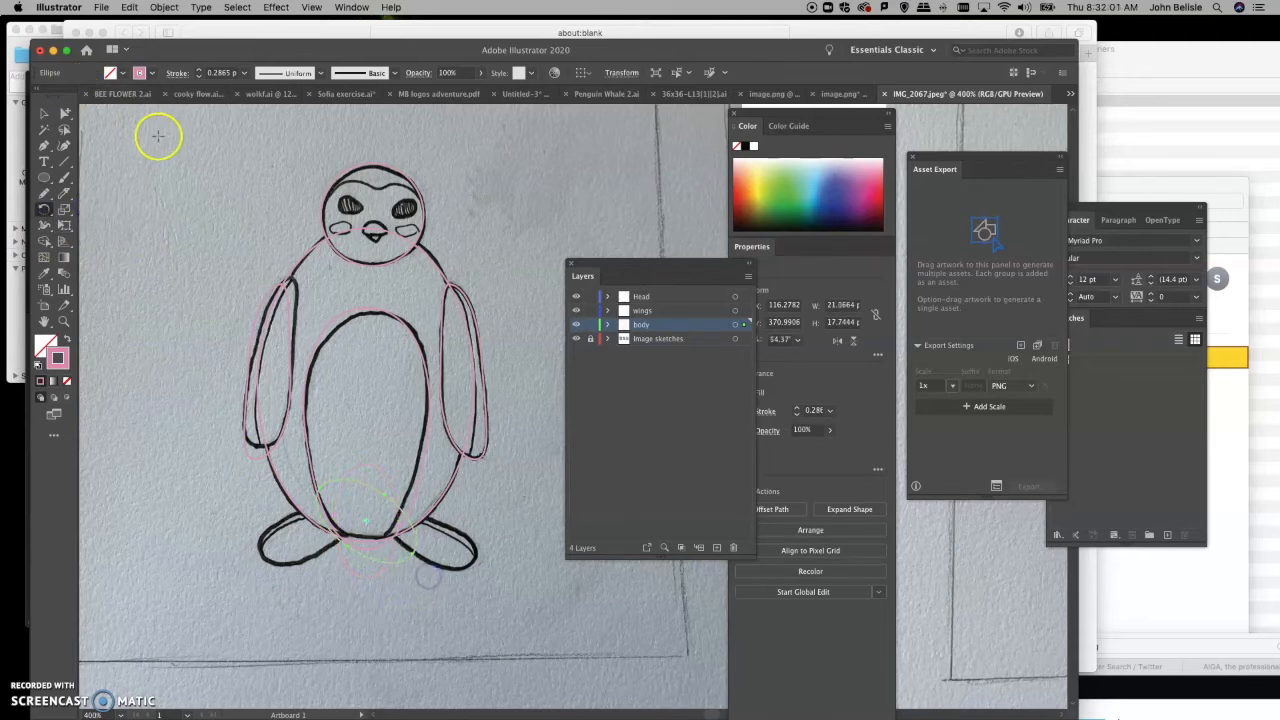
Step: Move the tilted ellipse onto the sketched right-hand foot and pull its upper anchor point in to the foot's top edge
click(65, 115)
drag(413, 552, 443, 520)
click(64, 113)
click(501, 482)
click(442, 507)
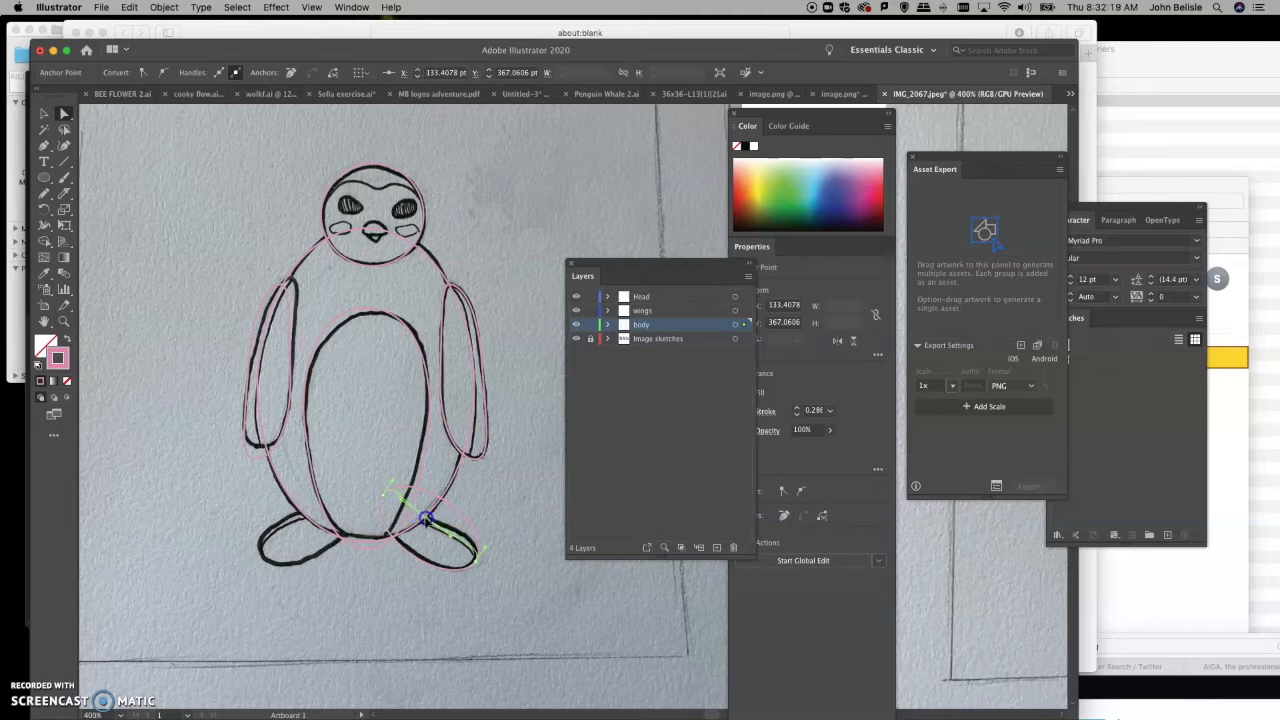
mouse_move(425, 517)
mouse_down()
mouse_move(489, 540)
mouse_move(482, 519)
mouse_move(428, 512)
mouse_up()
click(426, 515)
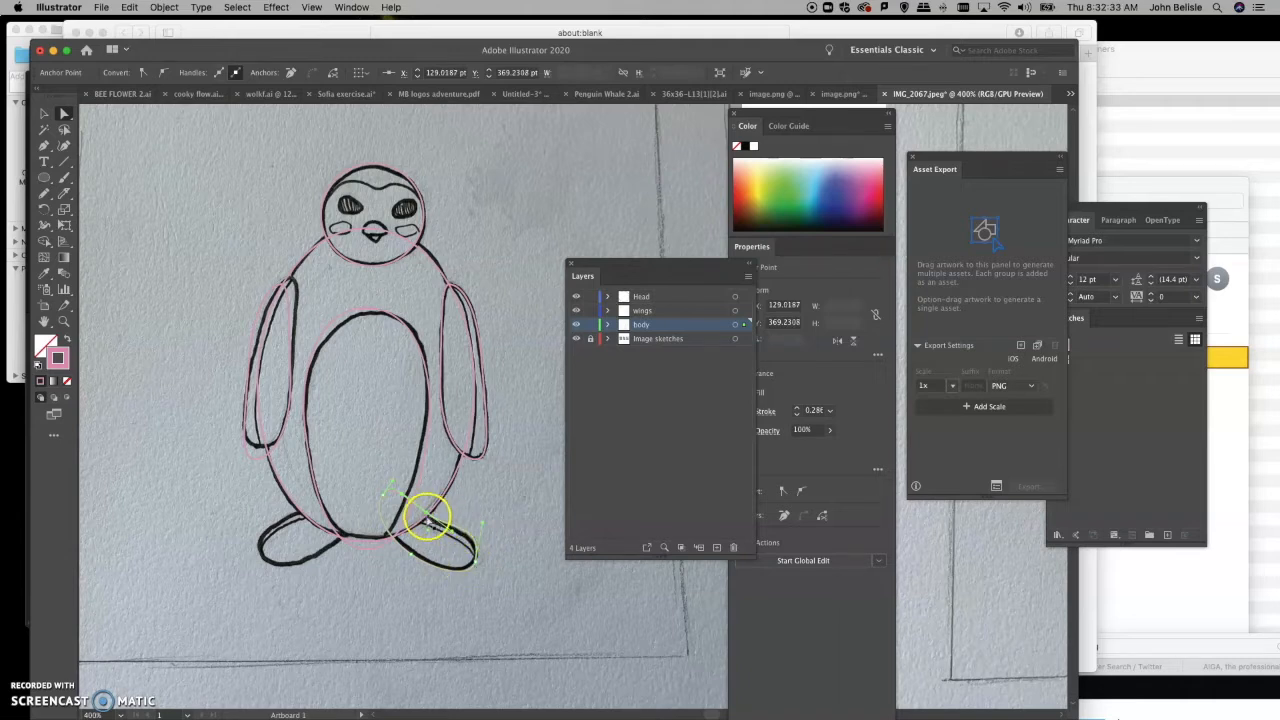
Step: Adjust the curve handle near the toes and the upper anchor point to match the sketched right-hand foot, and select the whole foot outline
drag(484, 523, 485, 528)
click(485, 531)
click(474, 540)
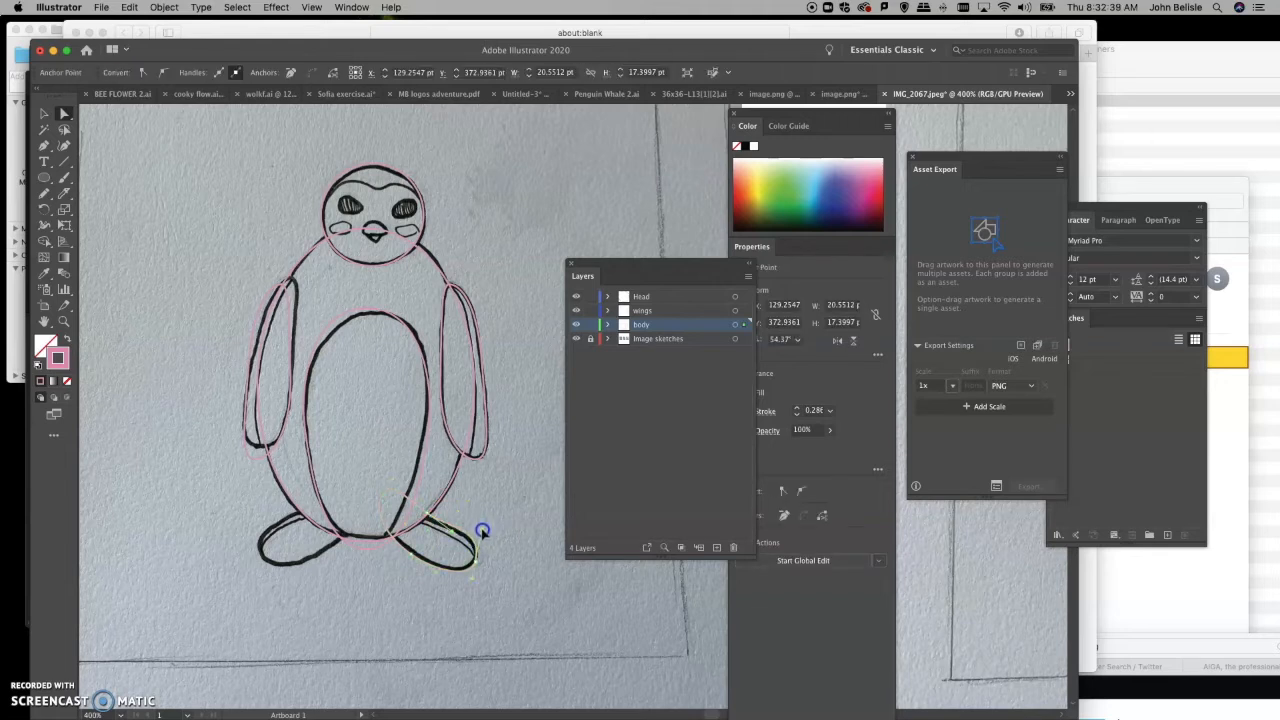
drag(482, 530, 482, 534)
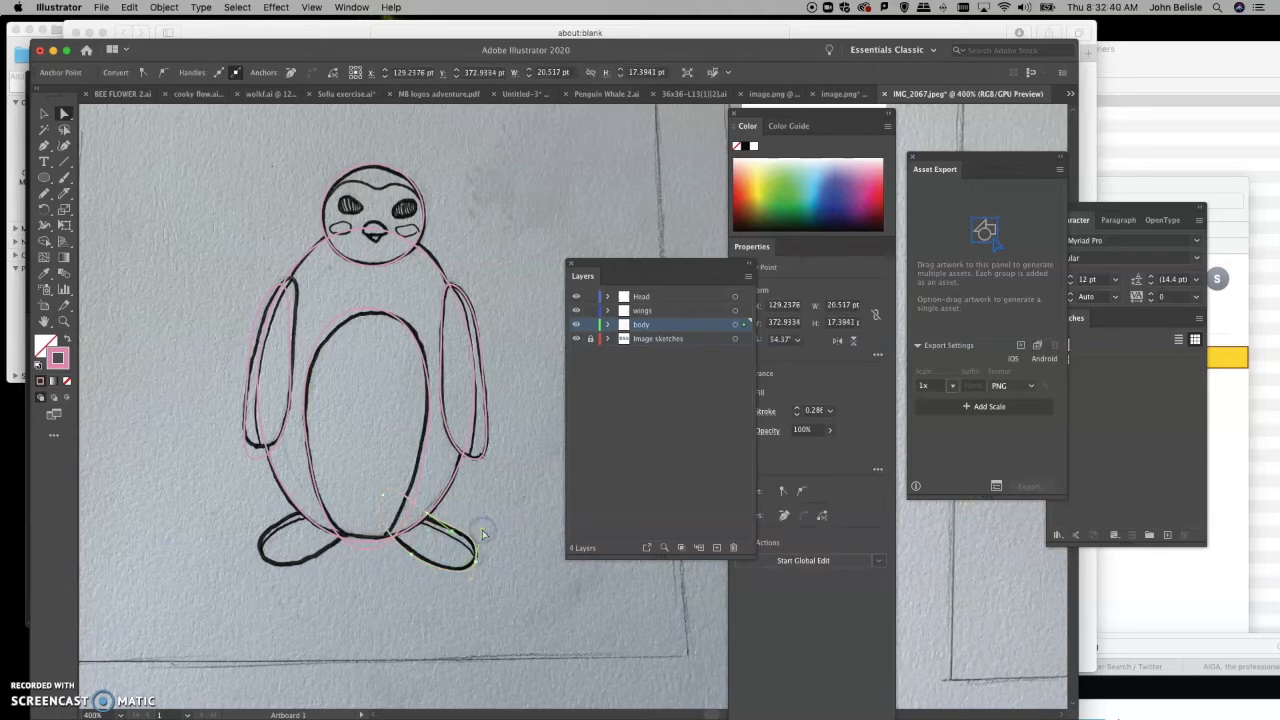
click(426, 514)
drag(426, 514, 421, 508)
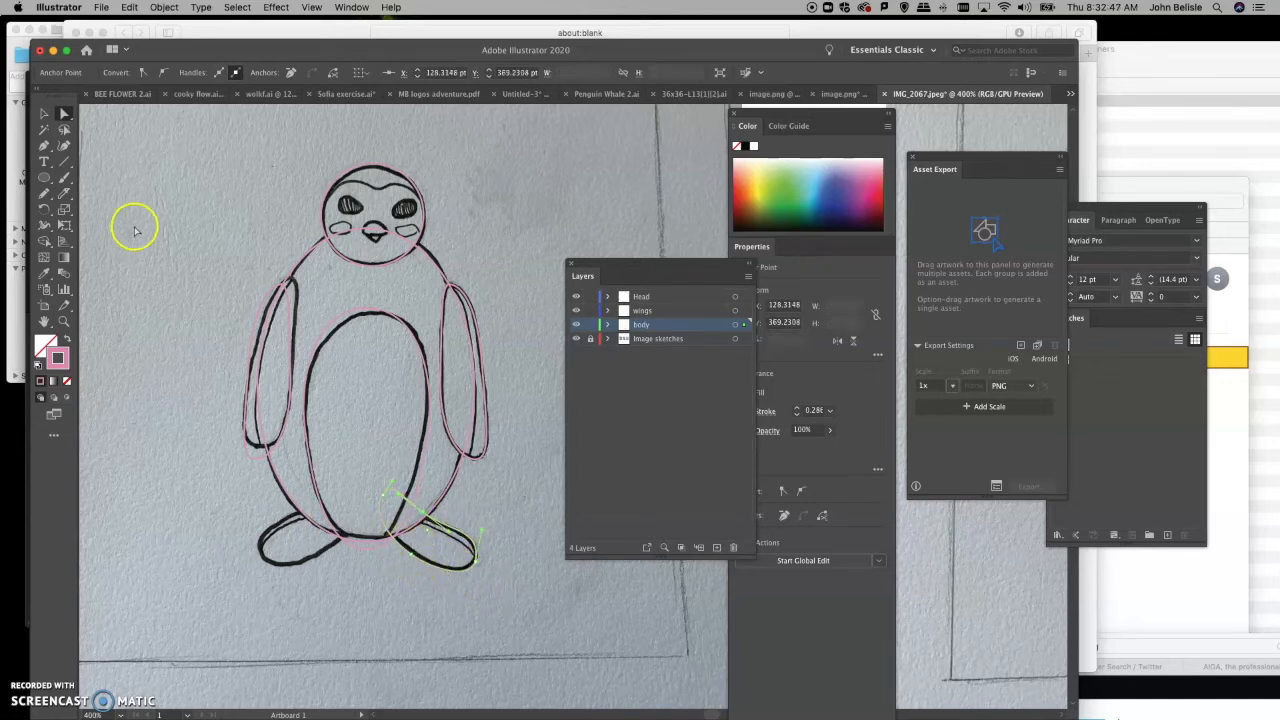
drag(64, 114, 96, 126)
click(476, 583)
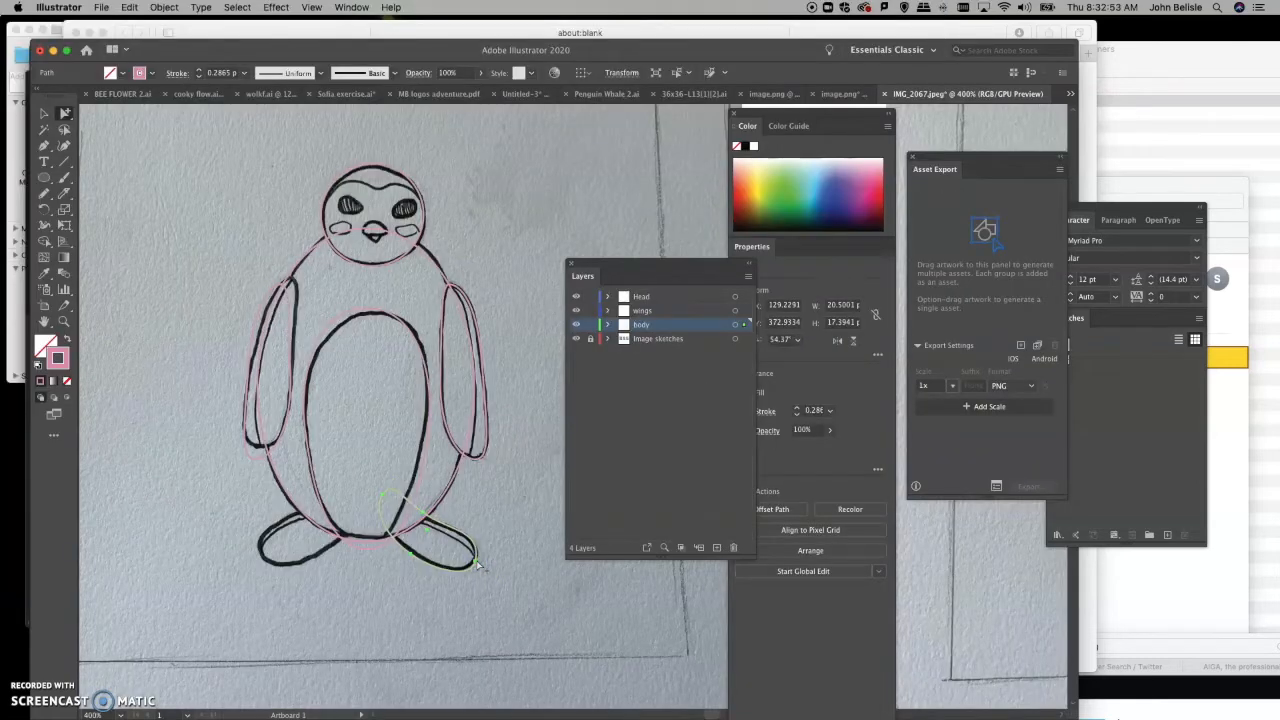
Step: Duplicate the foot outline to the other side, reflect the copy horizontally and position it over the sketched left-hand foot
drag(476, 562, 267, 568)
drag(44, 209, 85, 222)
drag(145, 518, 289, 546)
click(65, 113)
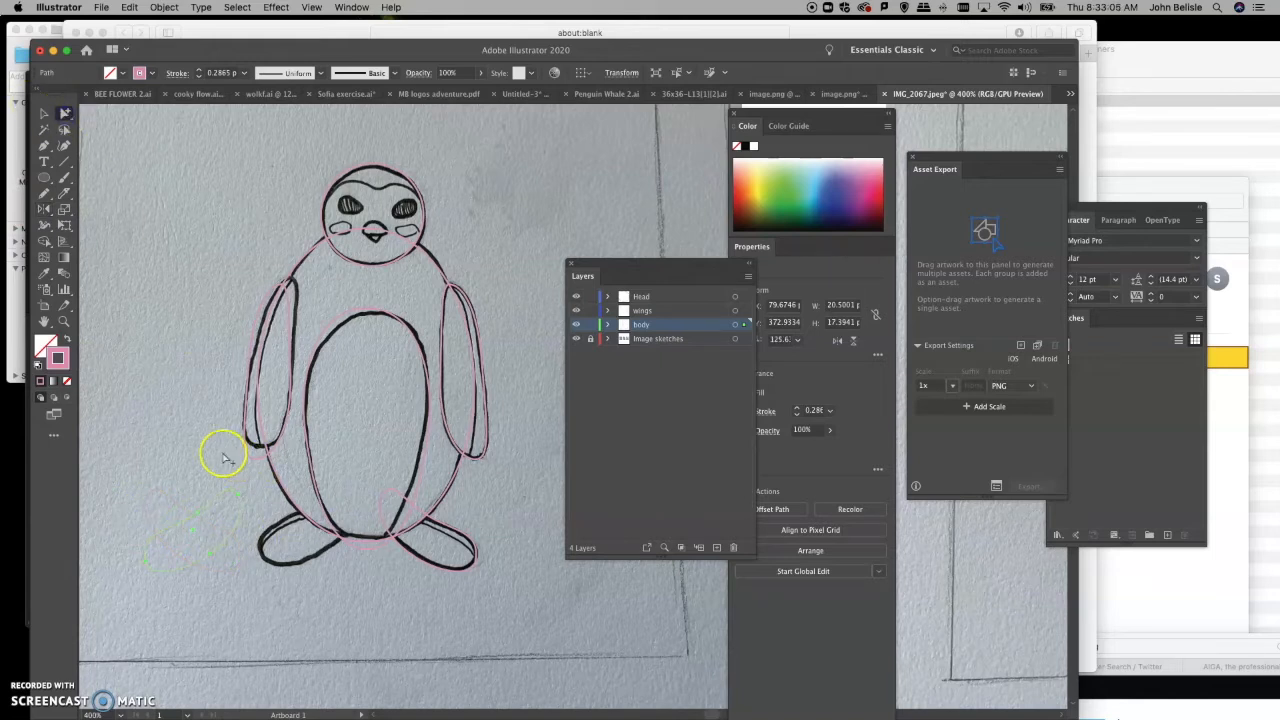
click(263, 494)
drag(345, 496, 345, 493)
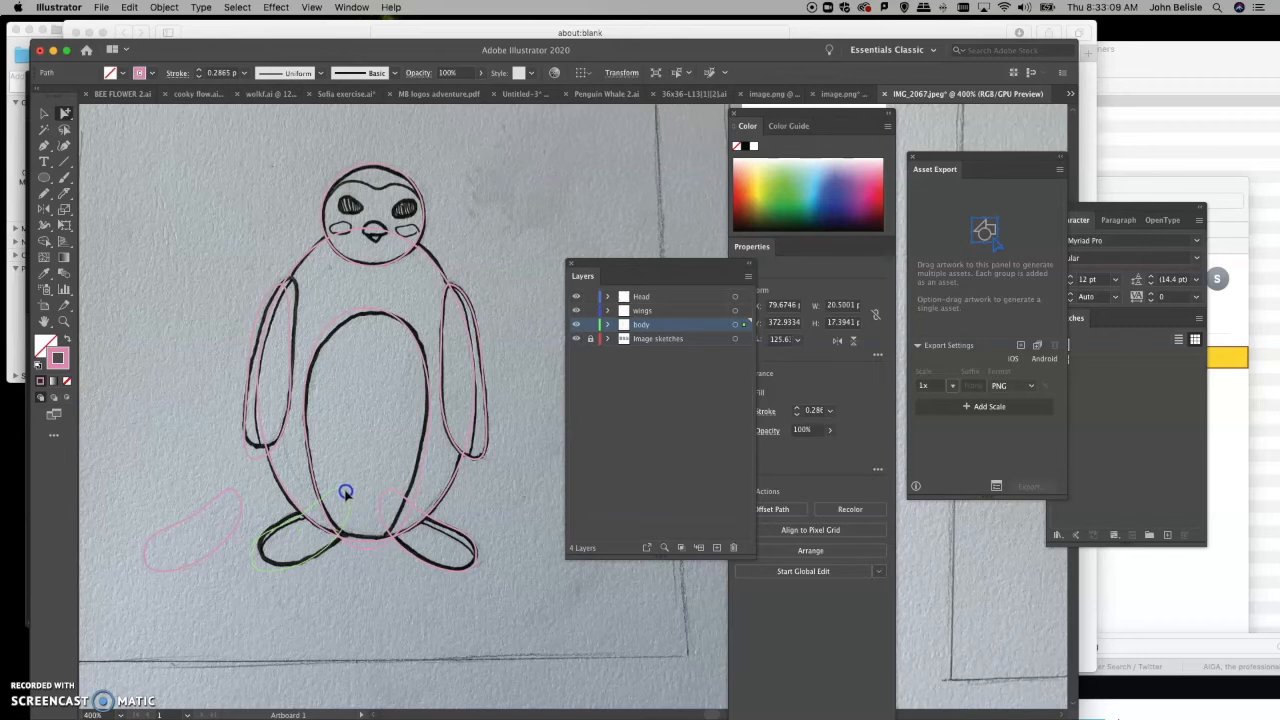
drag(345, 492, 360, 495)
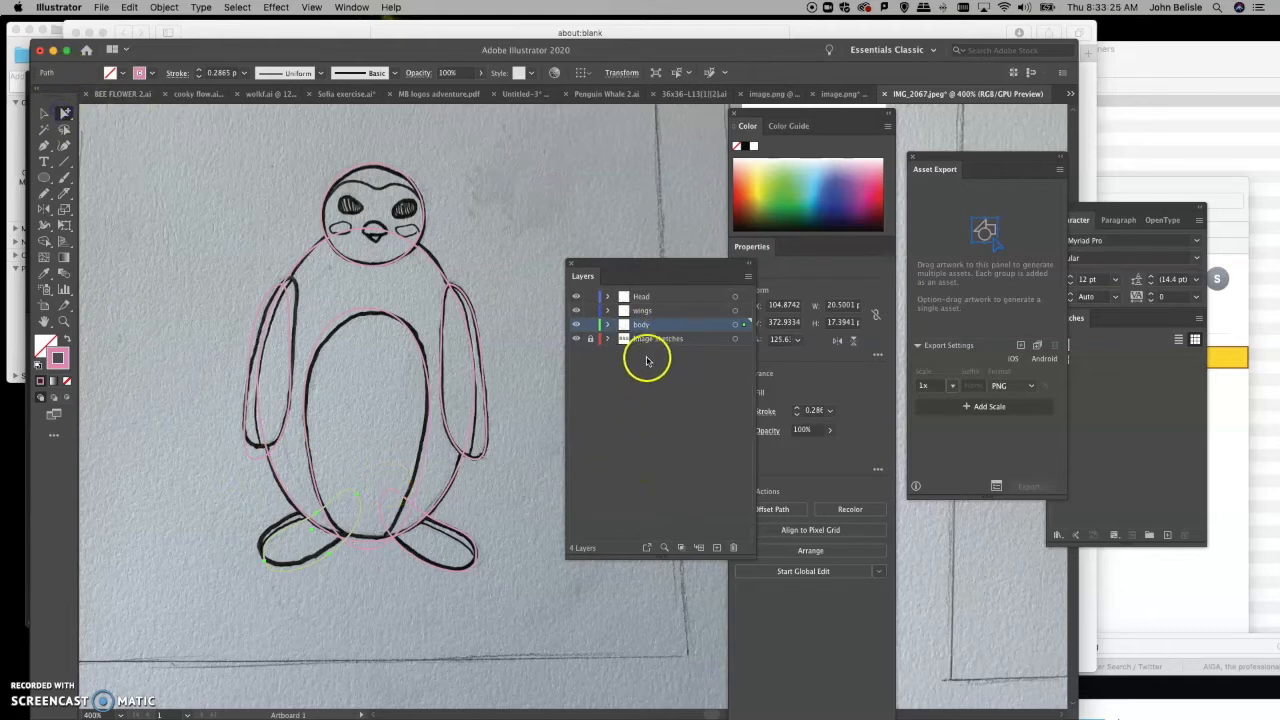
Step: Unlock the Image sketches layer, lower the linked penguin sketch's opacity to about 20%, and lock the layer again
click(590, 341)
click(657, 338)
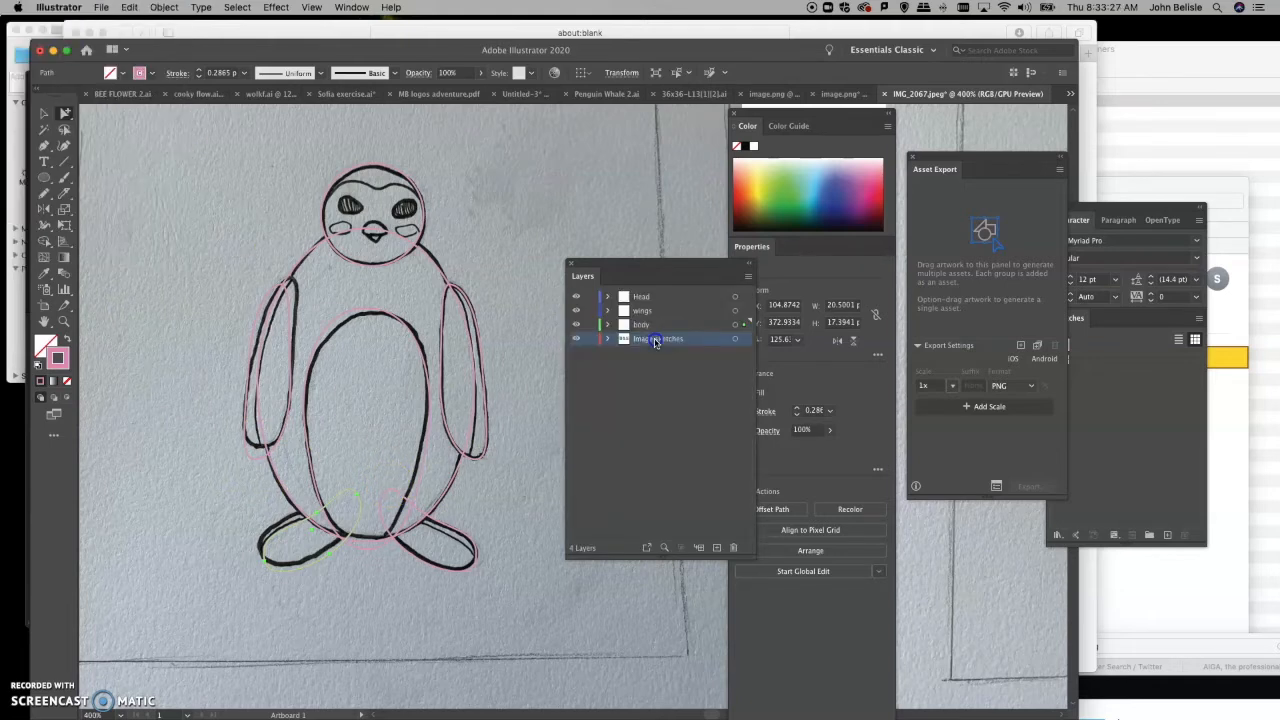
click(176, 194)
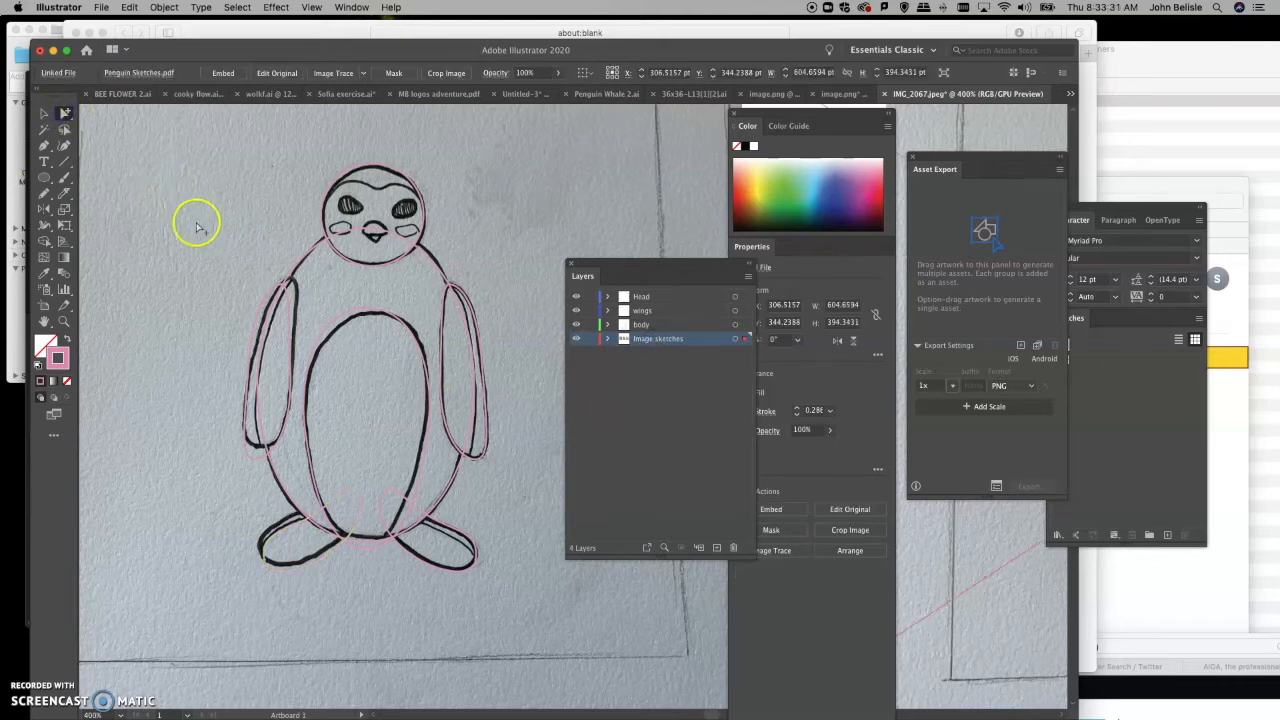
click(560, 76)
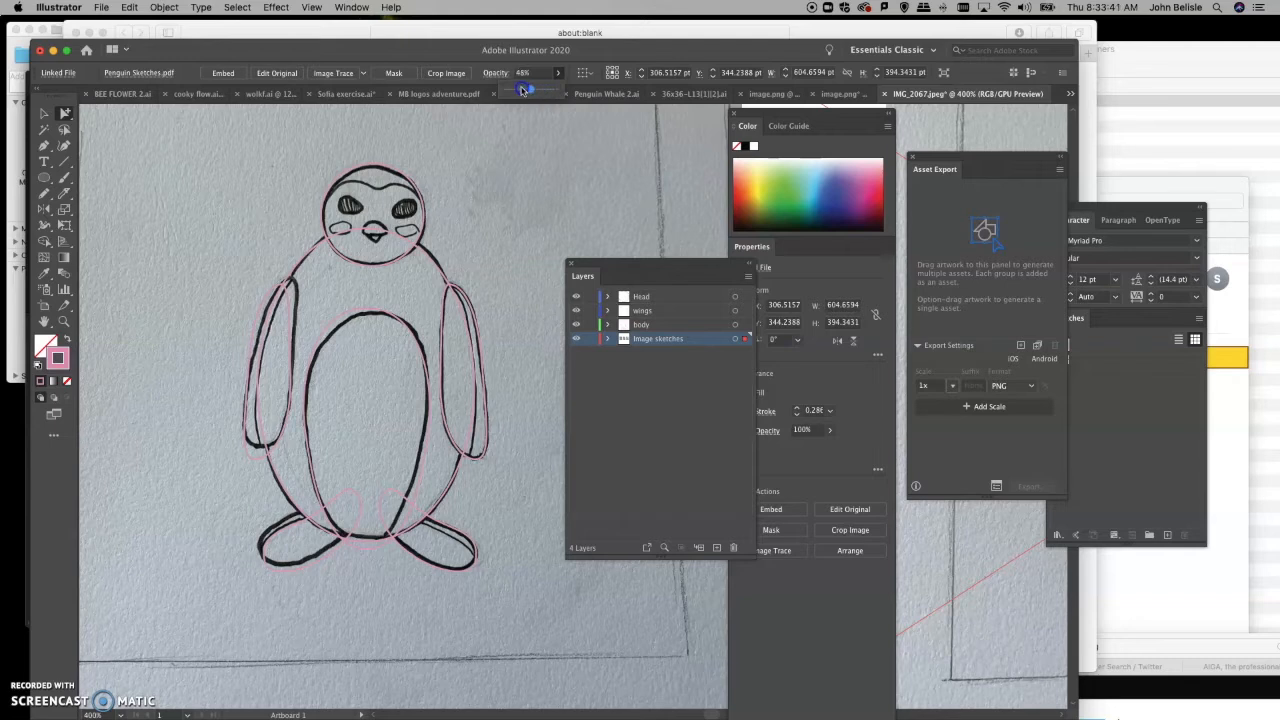
drag(516, 89, 516, 89)
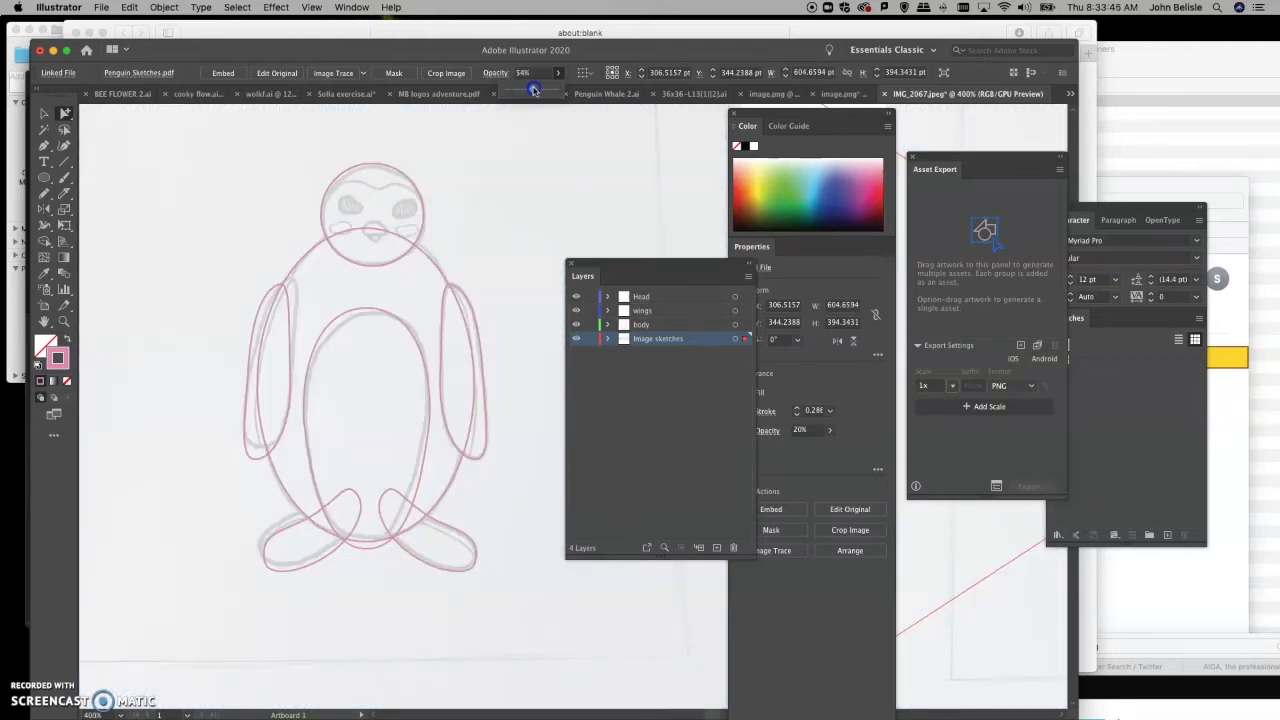
mouse_move(514, 89)
mouse_down()
mouse_move(541, 91)
mouse_move(517, 91)
mouse_up()
click(590, 338)
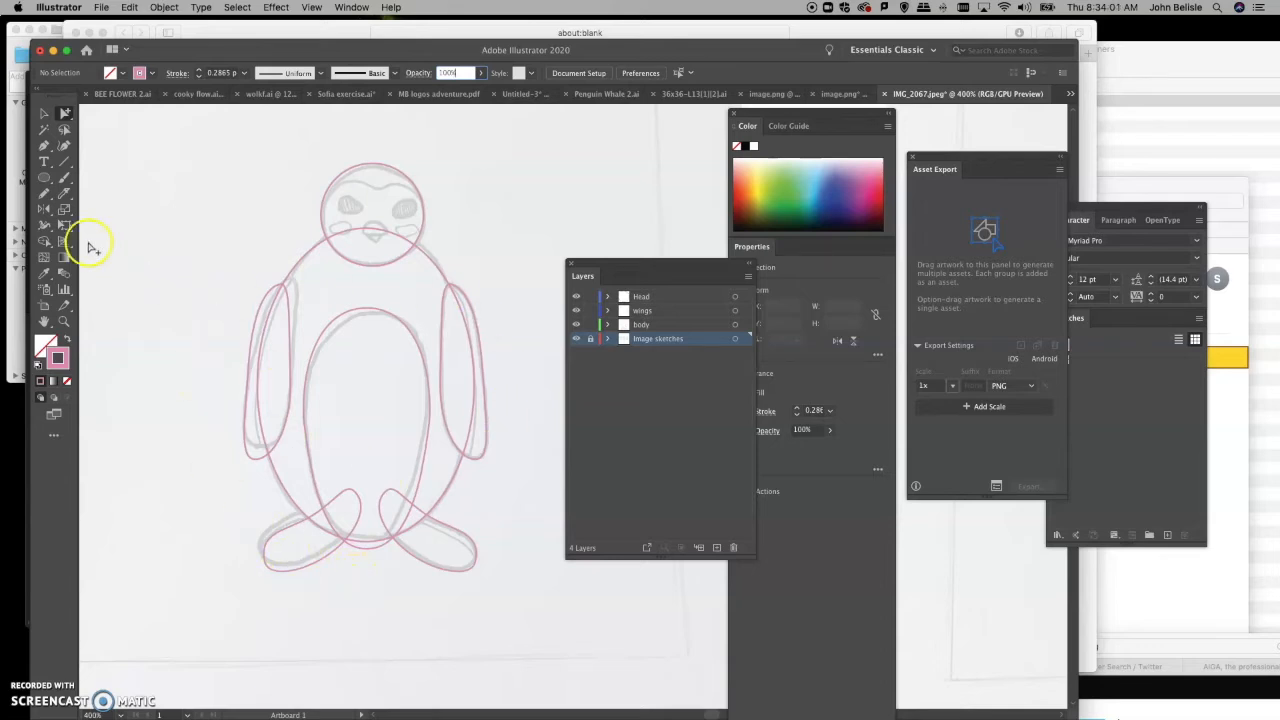
Step: On the Head layer, draw an ellipse about 5.8 by 4.2 pt over the sketched right-hand eye
click(62, 321)
drag(318, 150, 456, 304)
scroll(456, 304, right, 5)
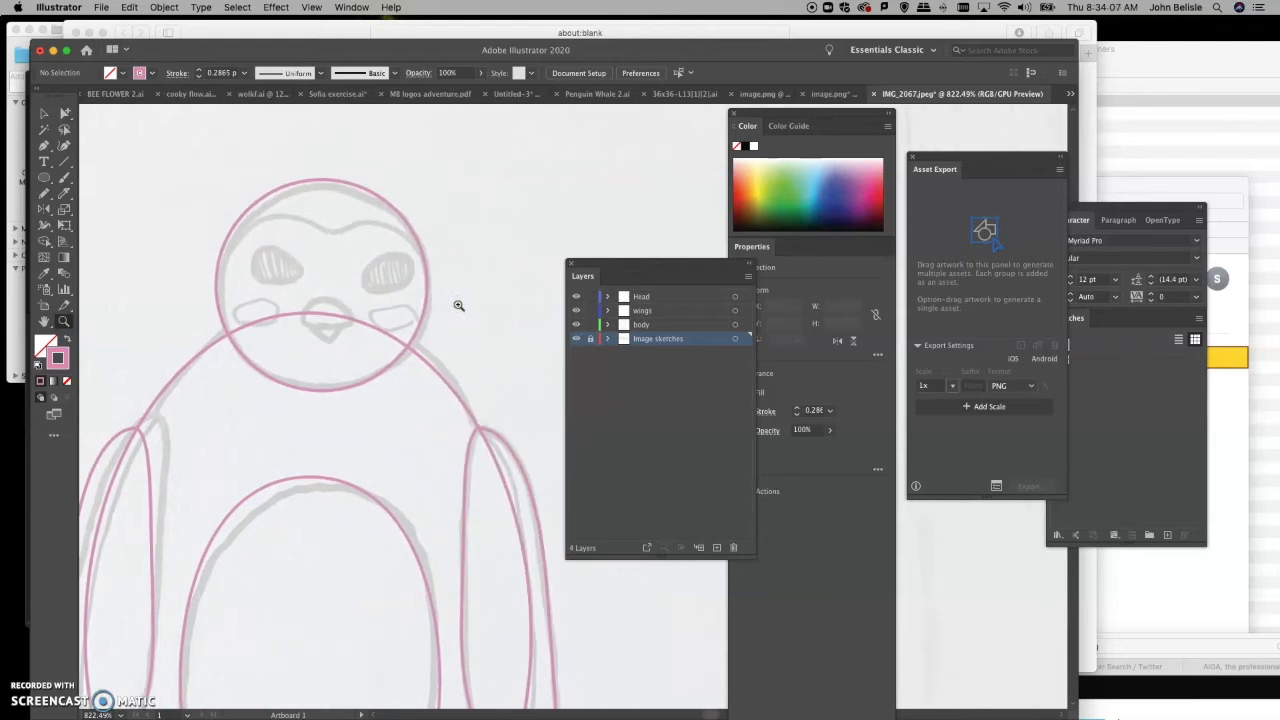
scroll(508, 374, left, 1)
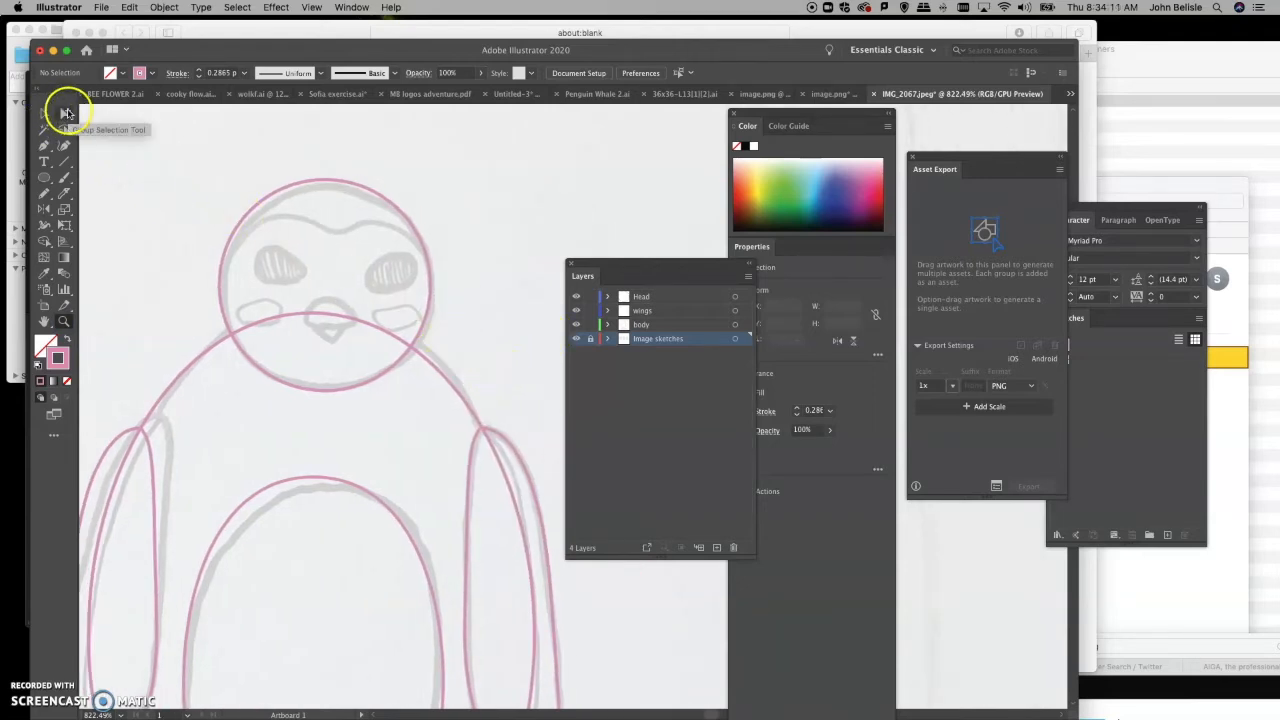
click(43, 176)
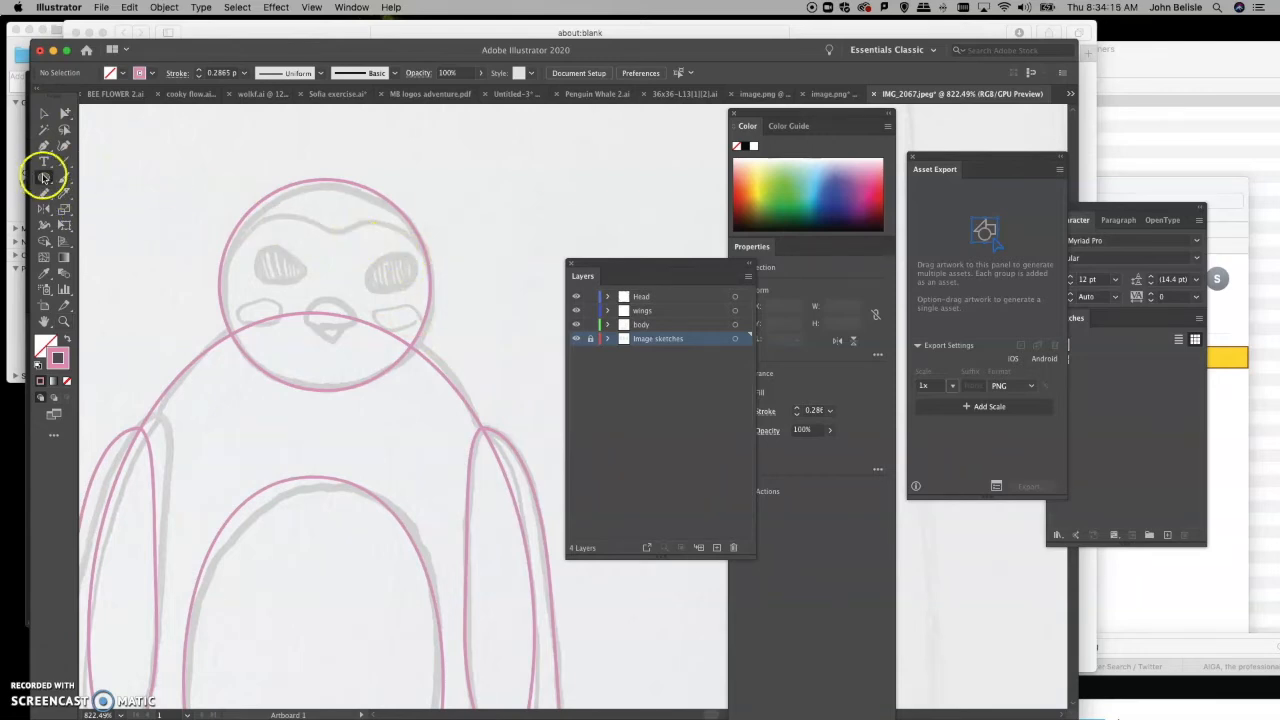
click(661, 297)
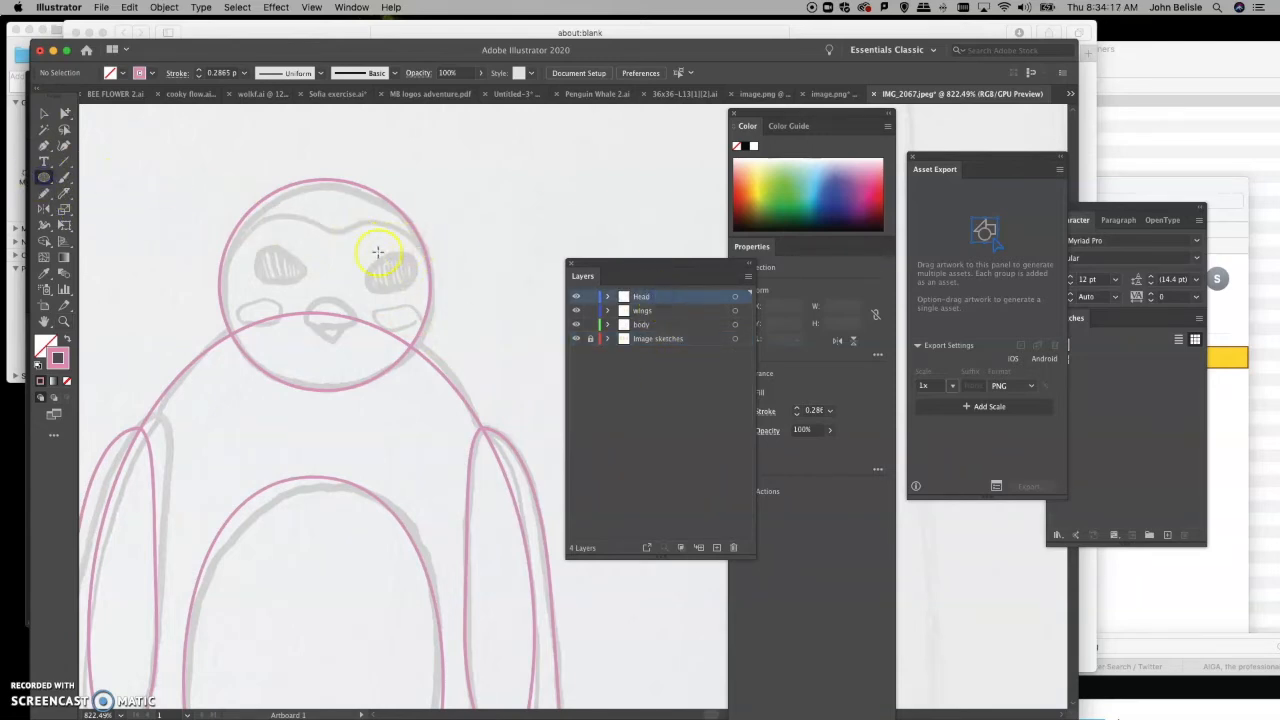
drag(410, 273, 424, 297)
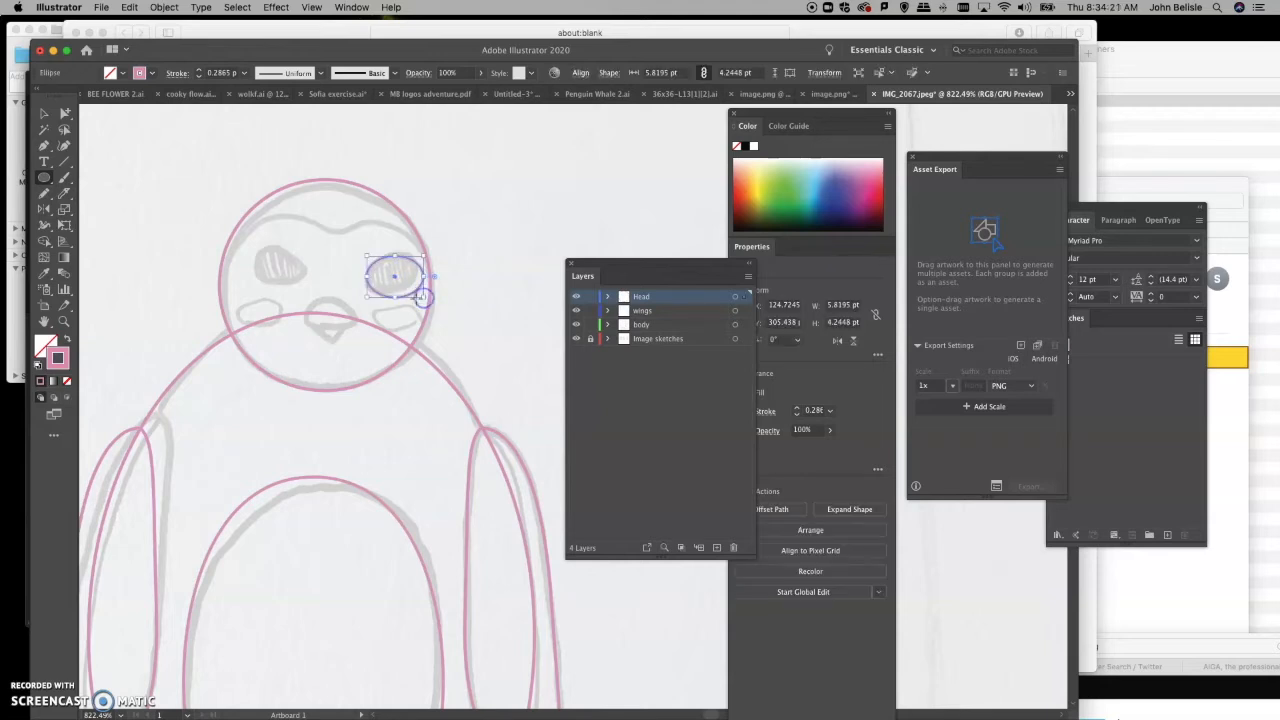
Step: Resize the eye ellipse with Free Transform to about 6 by 3.4 pt
click(64, 225)
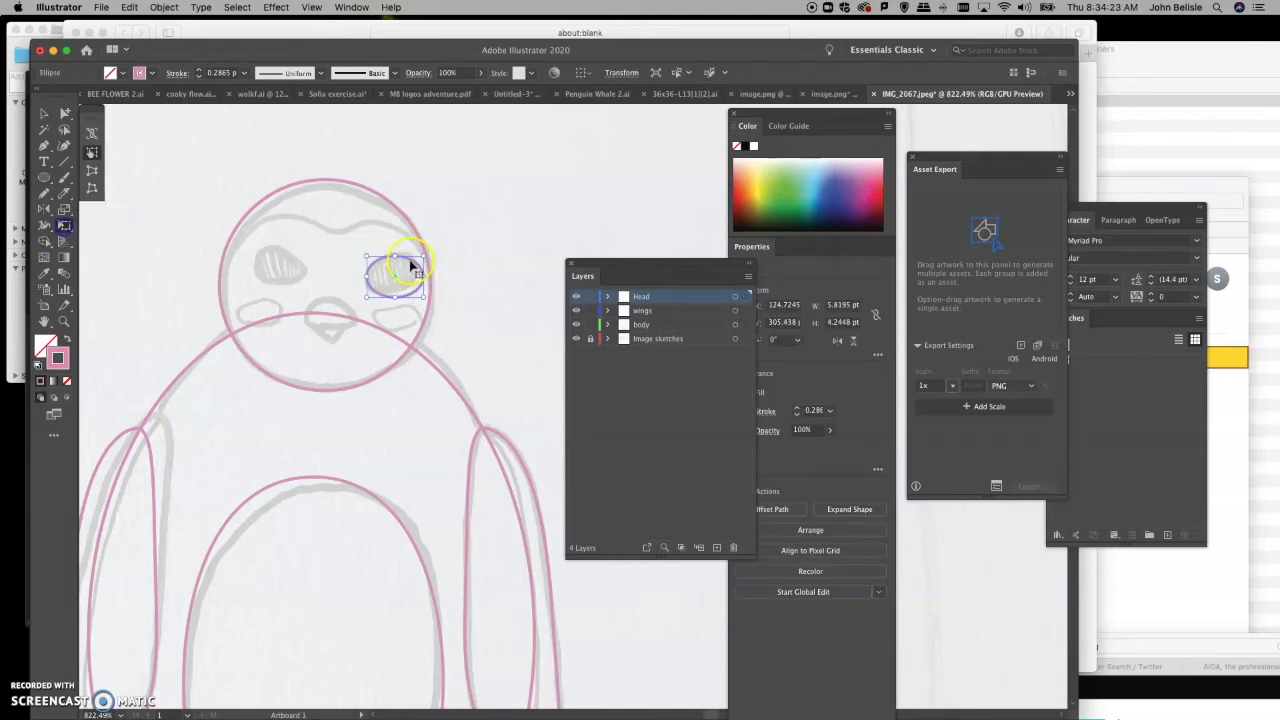
drag(367, 256, 424, 273)
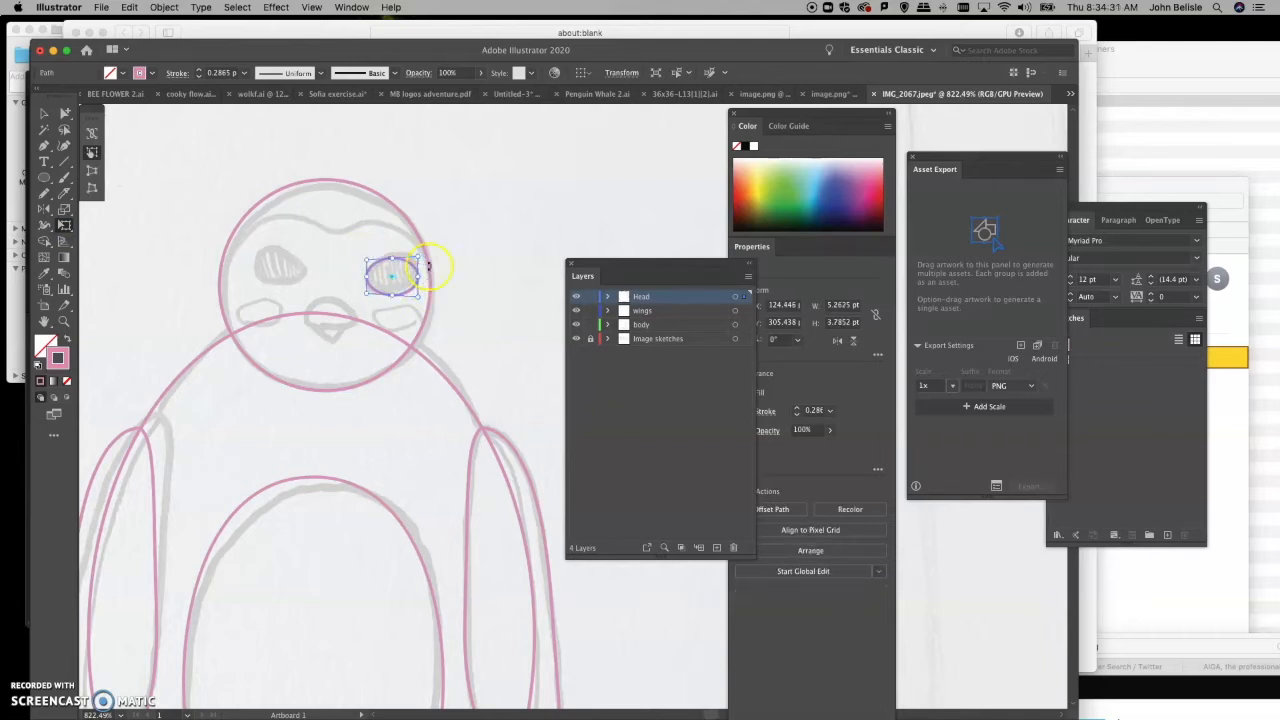
drag(418, 257, 419, 241)
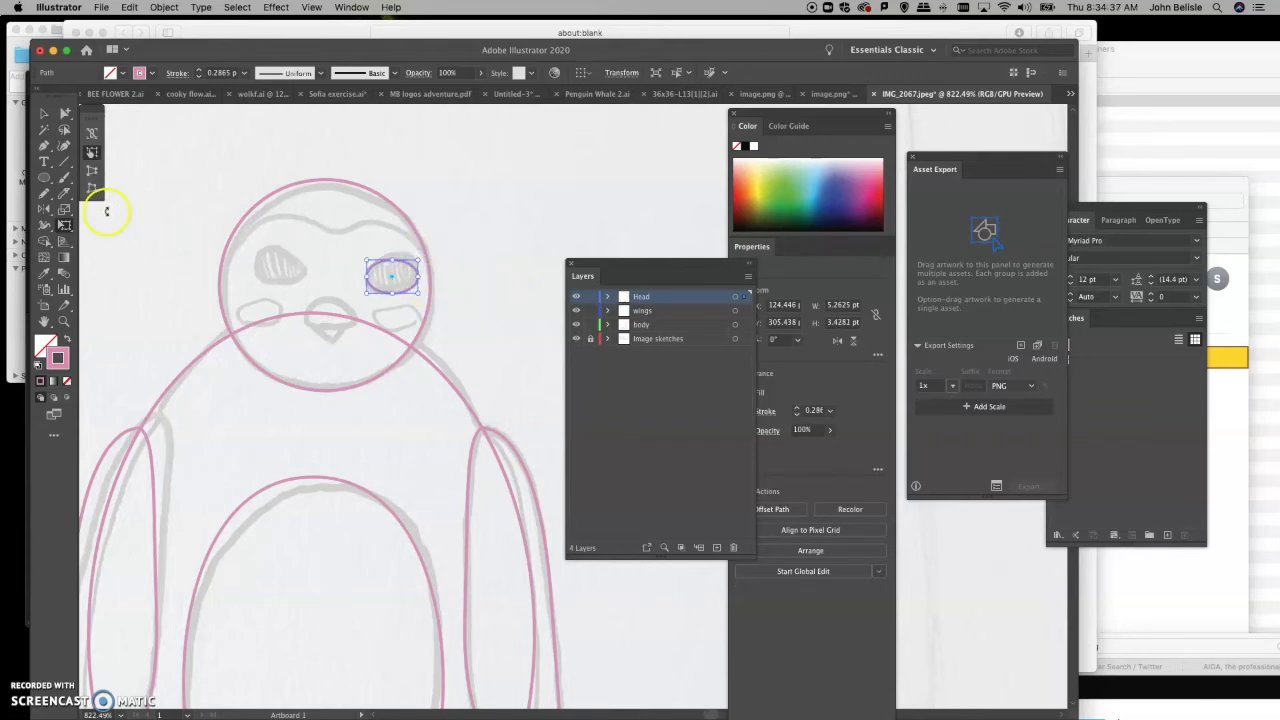
mouse_move(416, 260)
mouse_down()
mouse_move(420, 226)
mouse_move(407, 254)
mouse_move(411, 237)
mouse_move(408, 263)
mouse_move(424, 266)
mouse_up()
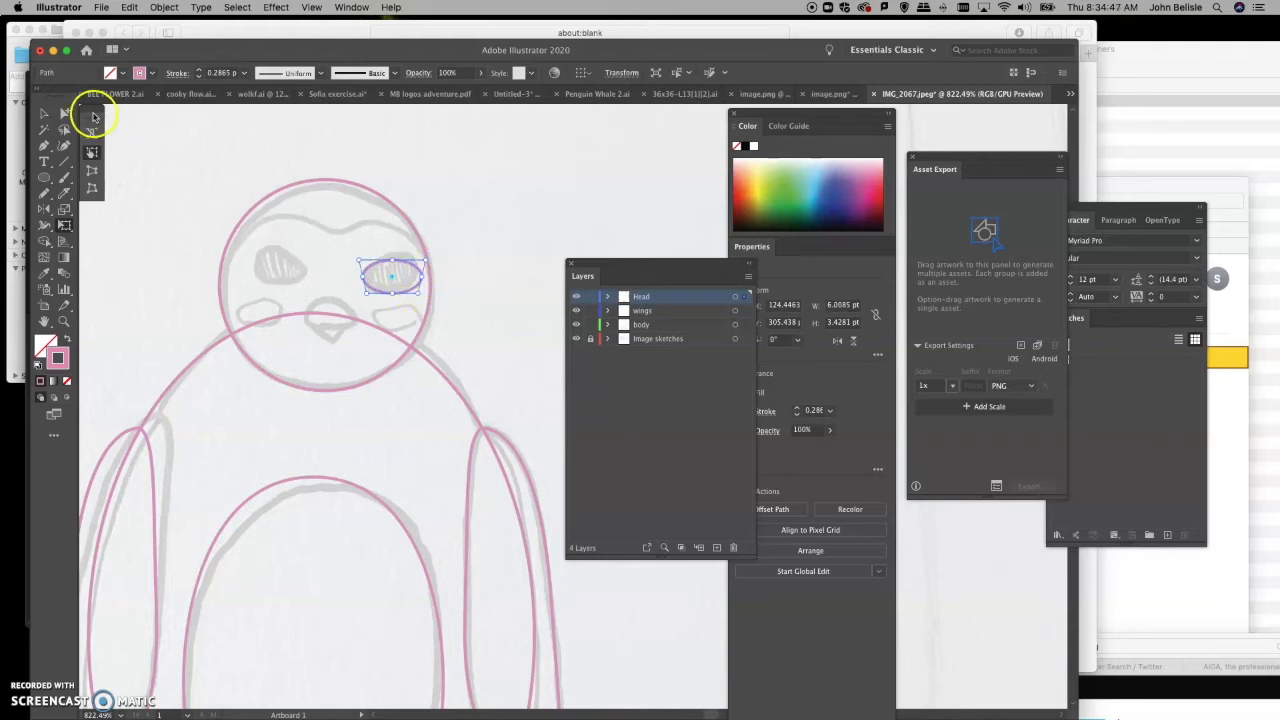
Step: Reshape the right-hand eye by moving its top anchor point up and outward and pulling in its outer side to fit the sketch
click(64, 113)
click(582, 234)
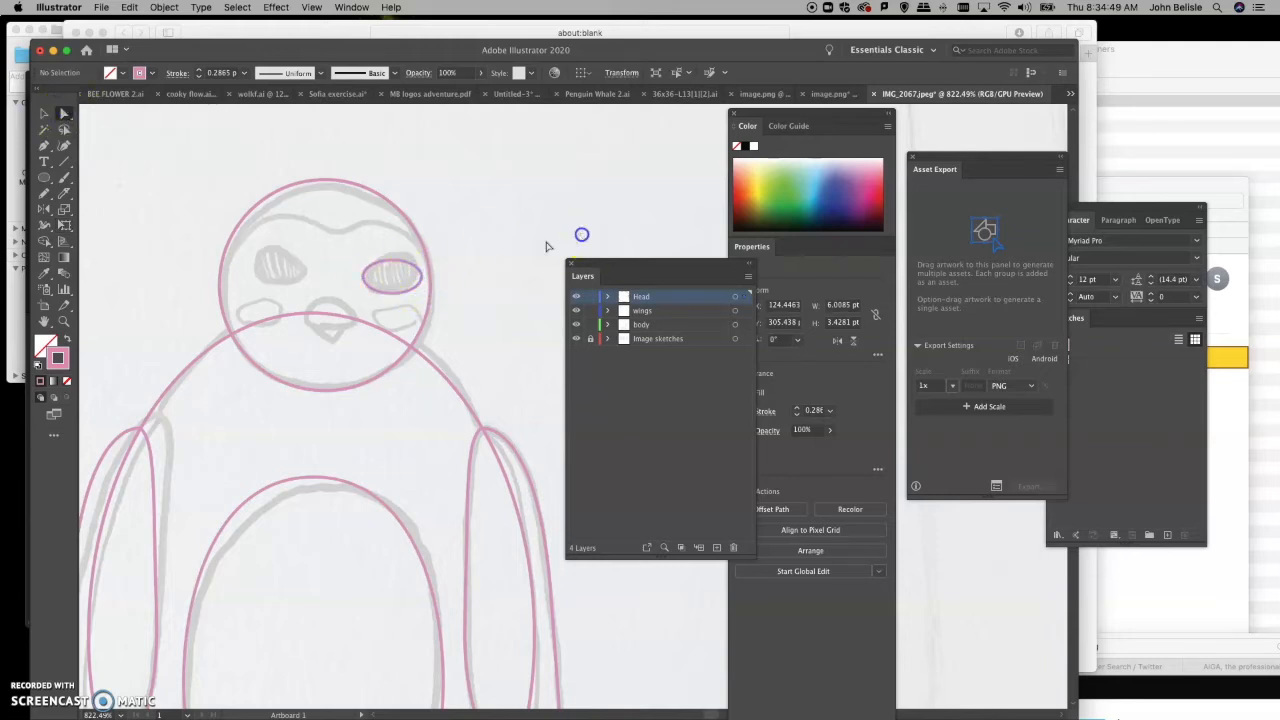
click(393, 264)
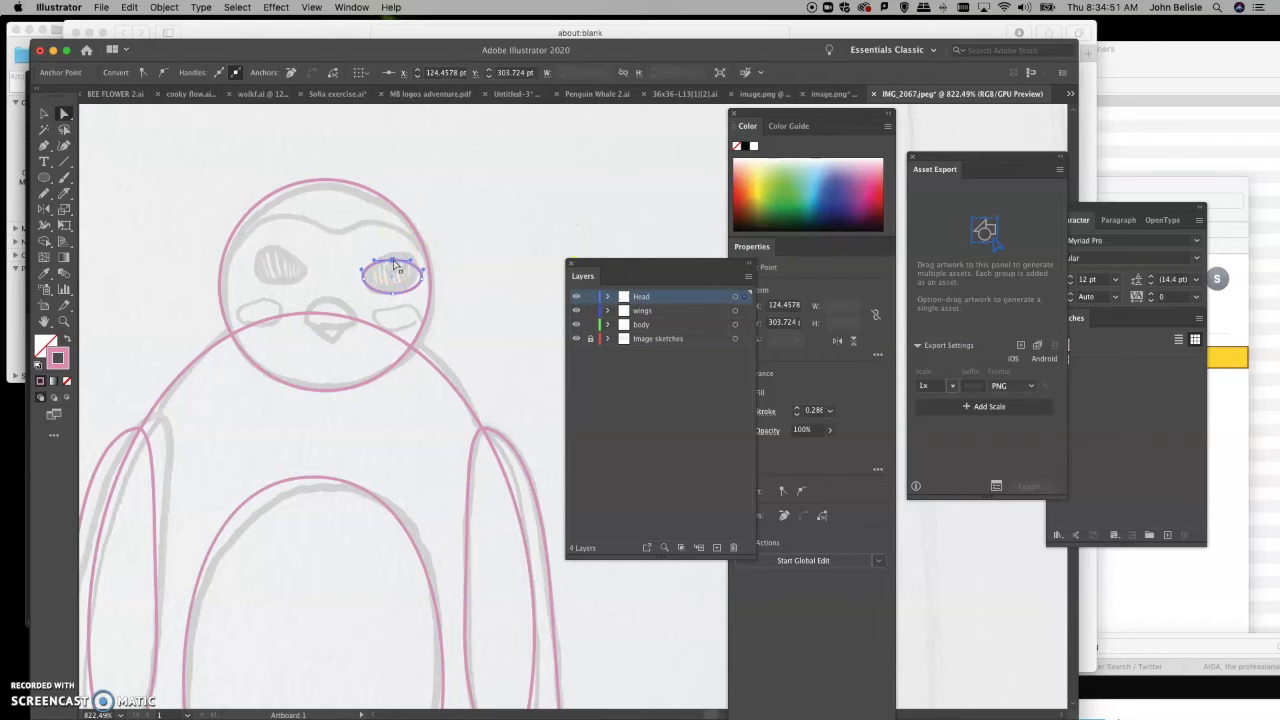
drag(399, 254, 400, 253)
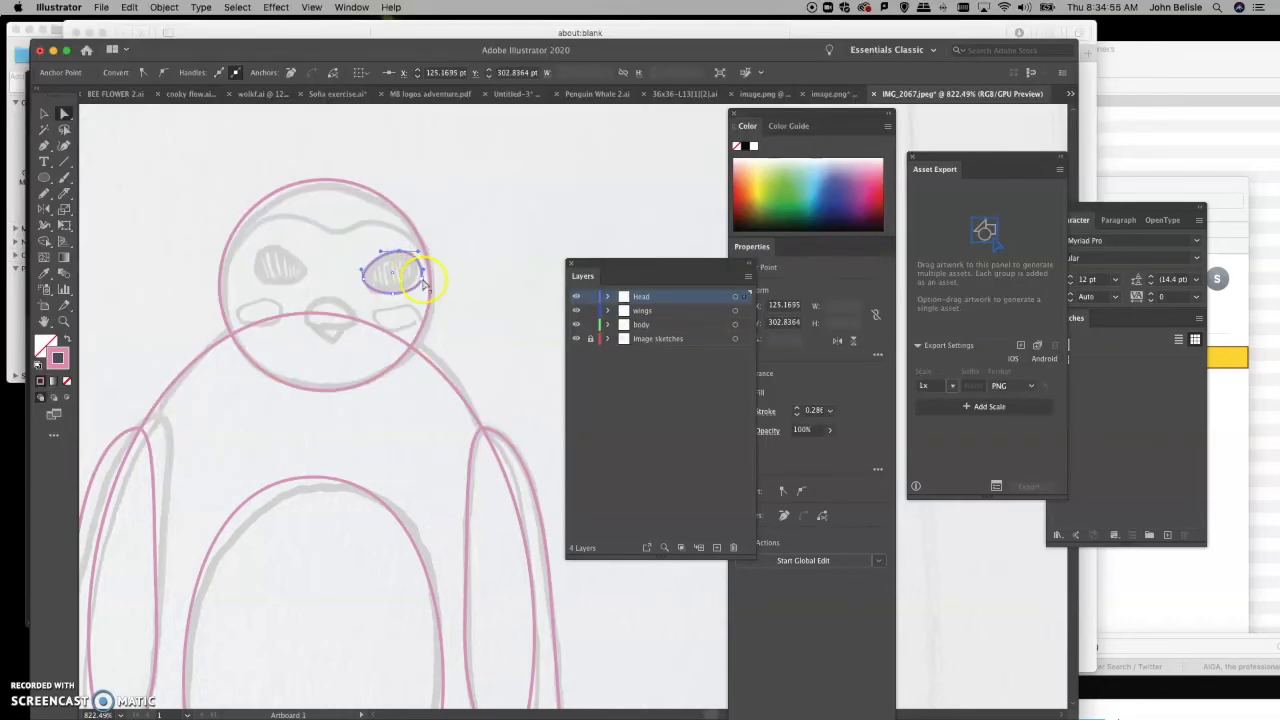
click(419, 282)
click(510, 242)
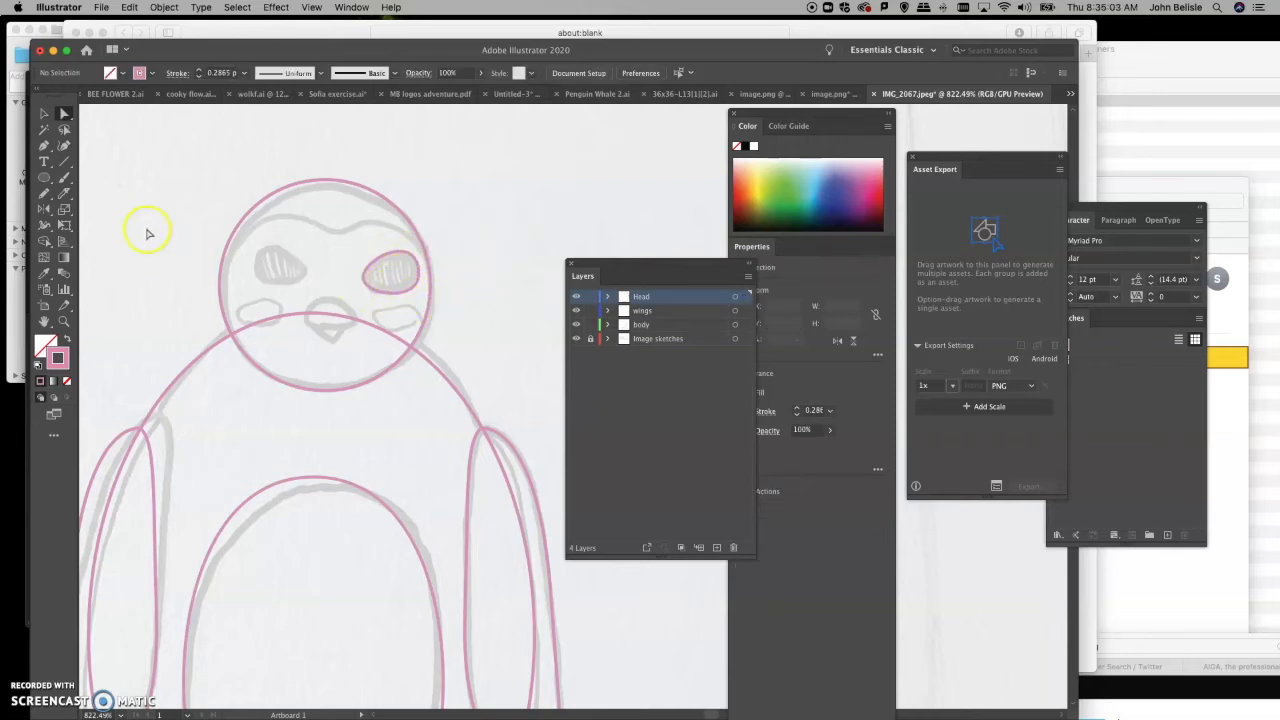
Step: Duplicate the finished eye outline and reflect the copy horizontally to form the left-hand eye
drag(64, 113, 108, 130)
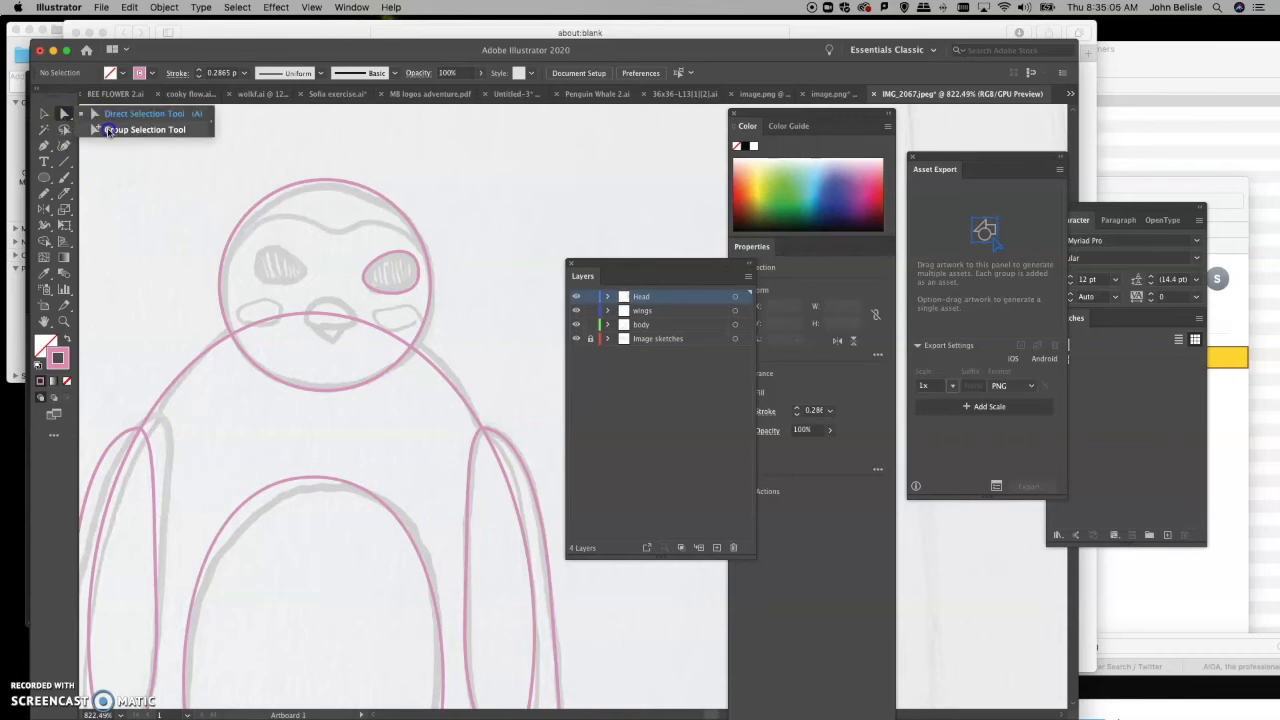
click(365, 285)
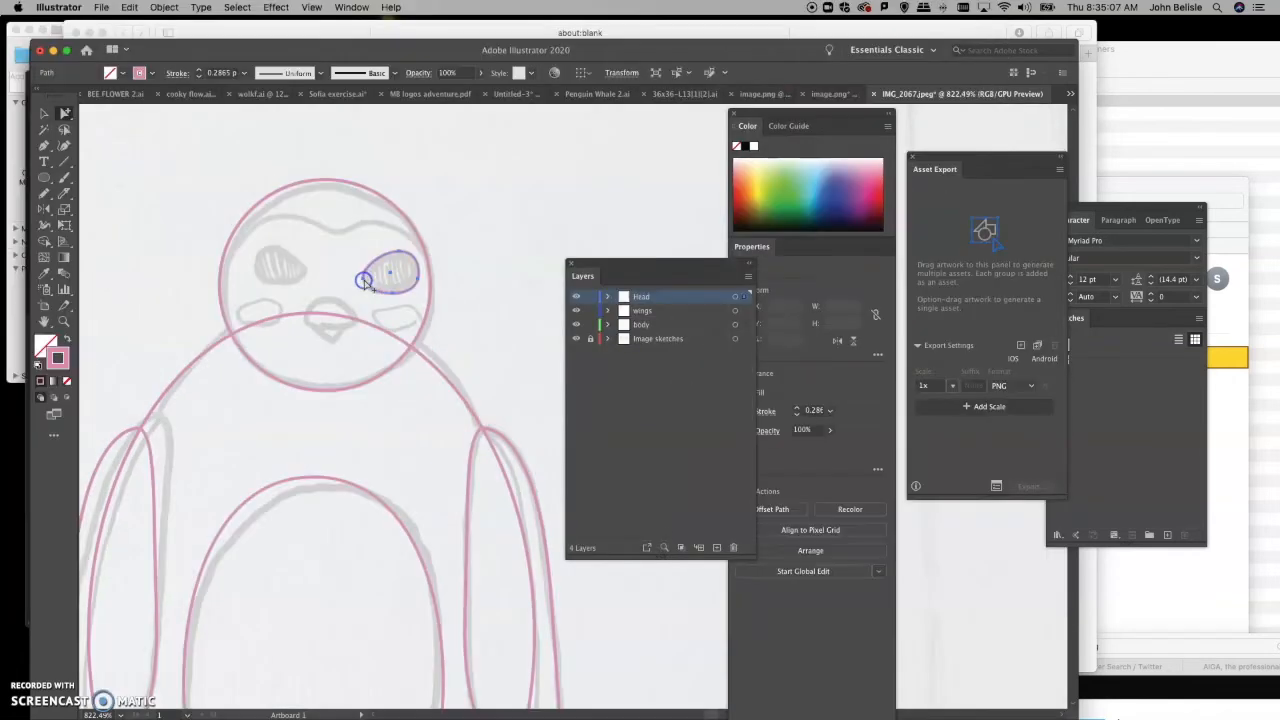
mouse_move(363, 282)
mouse_down()
mouse_move(243, 281)
mouse_move(349, 291)
mouse_up()
click(44, 208)
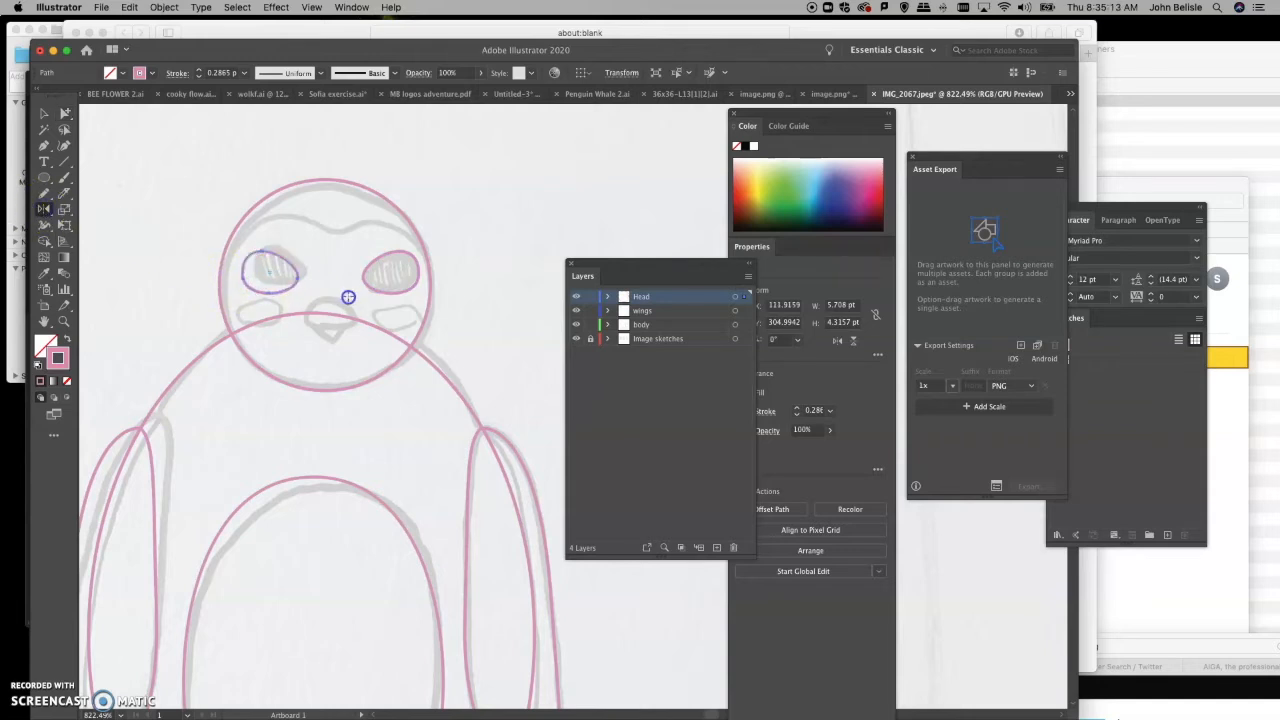
Step: Shift the right-hand eye outline slightly inward toward the beak
click(63, 113)
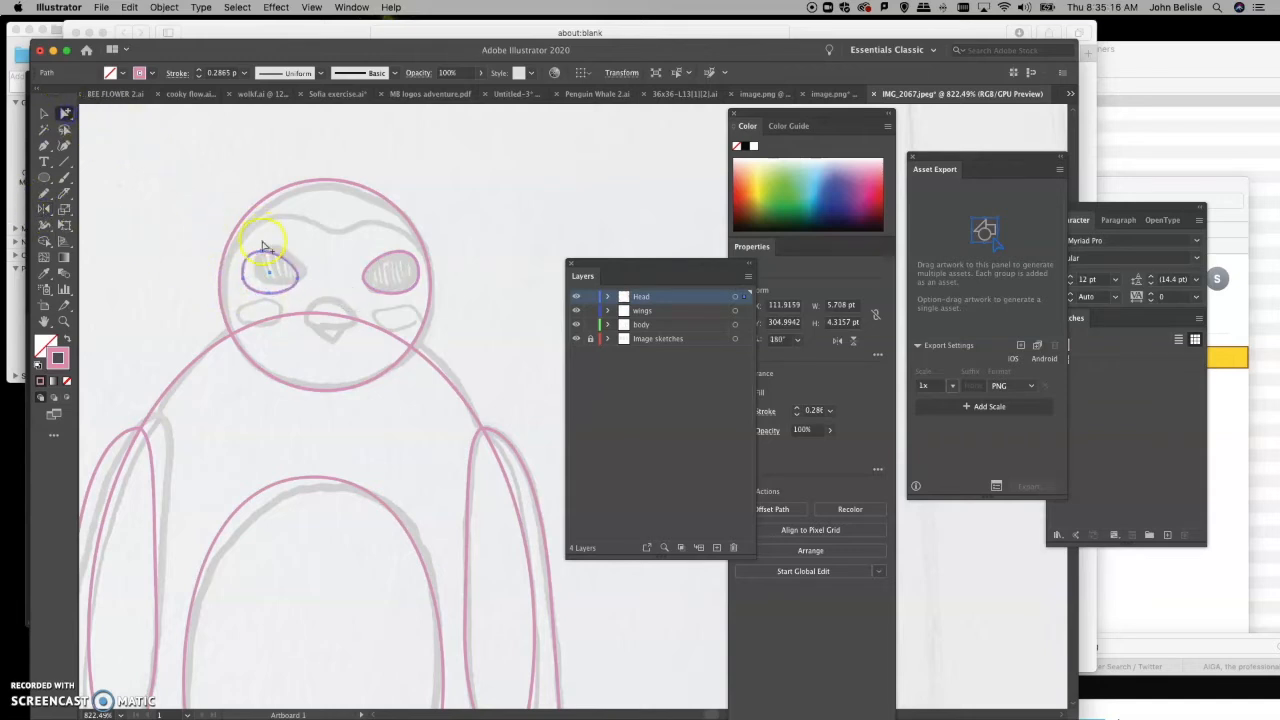
click(378, 292)
drag(372, 293, 371, 293)
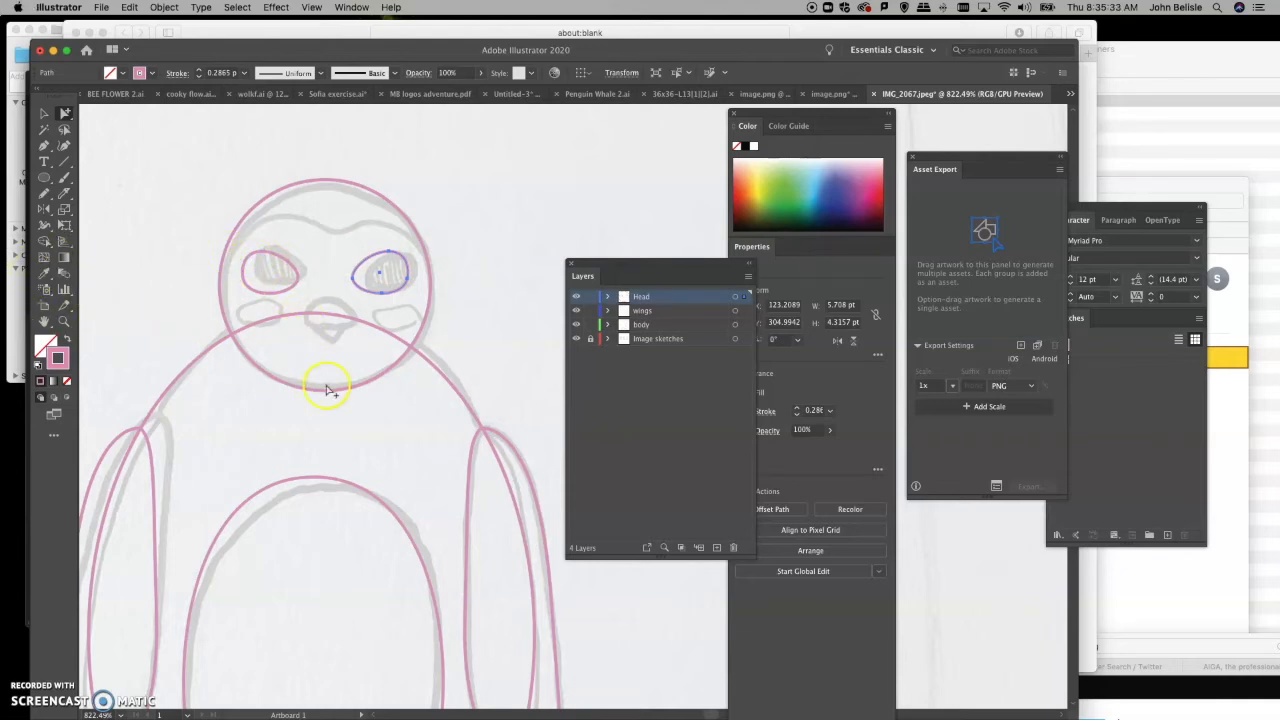
Step: Draw an ellipse about 5.8 by 2.9 pt for the upper beak and move it onto the sketched beak
click(44, 177)
drag(305, 296, 360, 323)
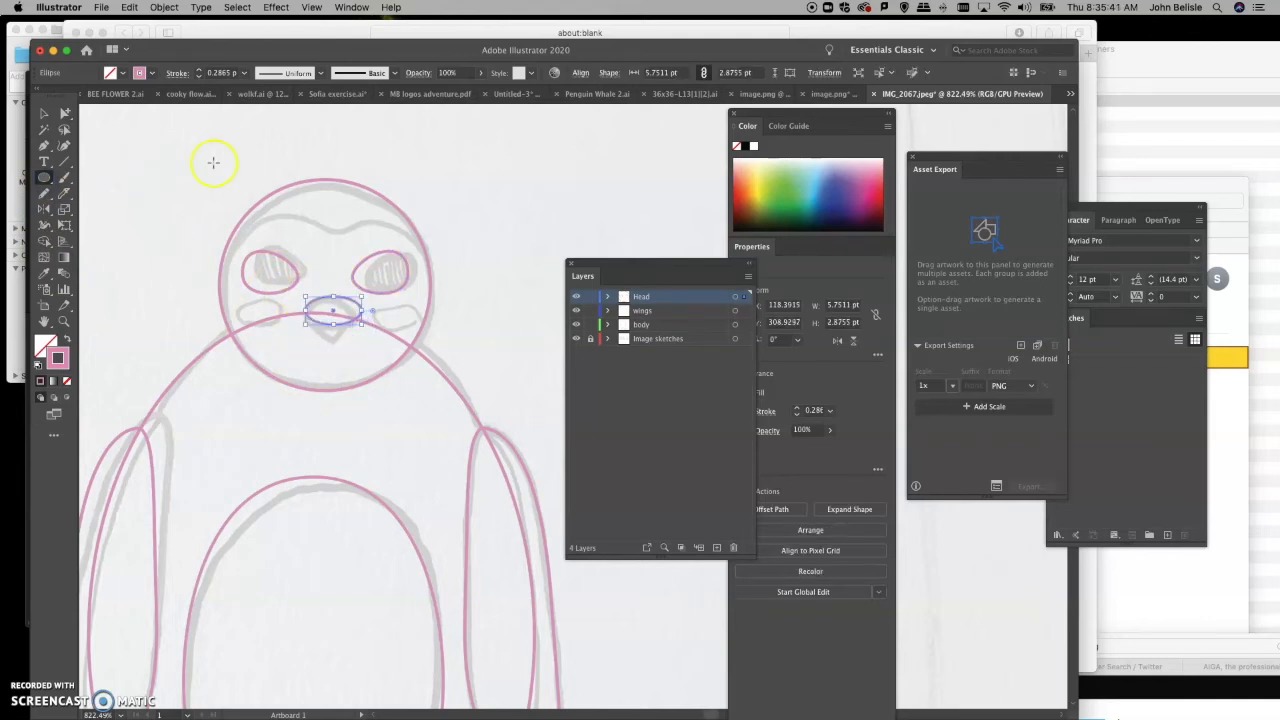
click(67, 115)
drag(332, 326, 331, 332)
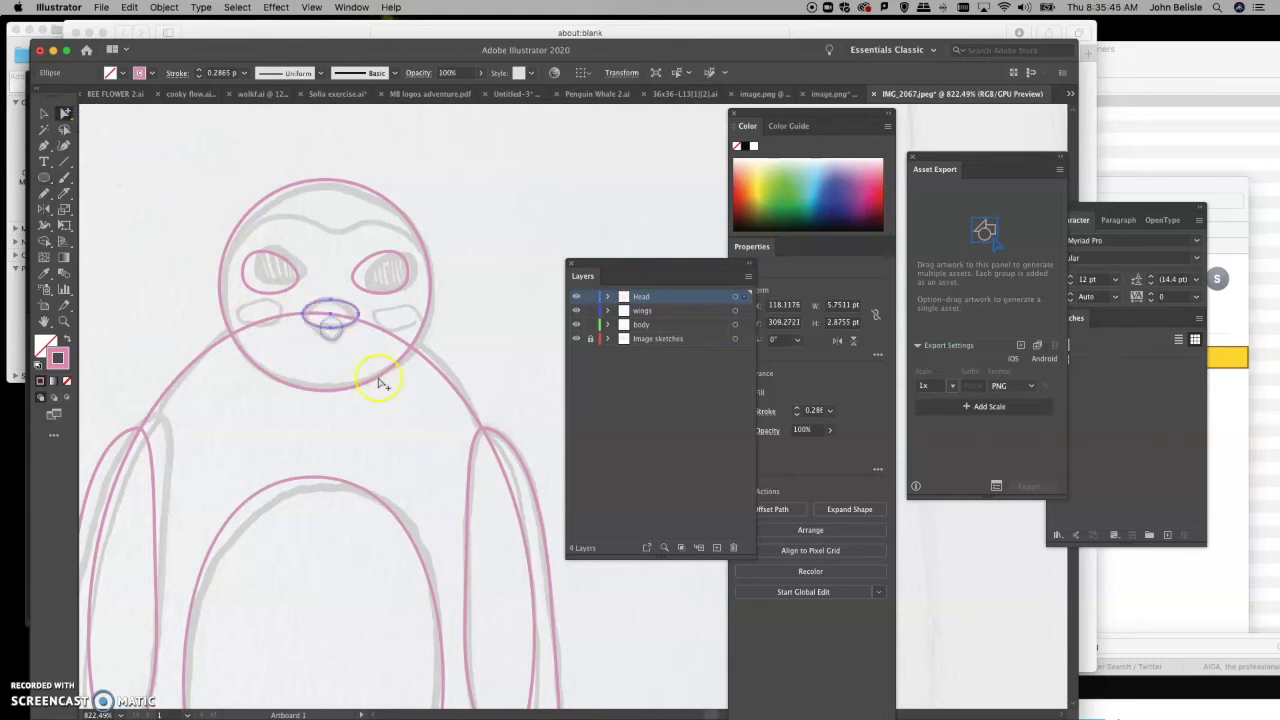
Step: Move the beak ellipse's bottom and top anchor points slightly upward to fit the sketched upper beak
drag(67, 115, 93, 115)
click(166, 209)
click(329, 333)
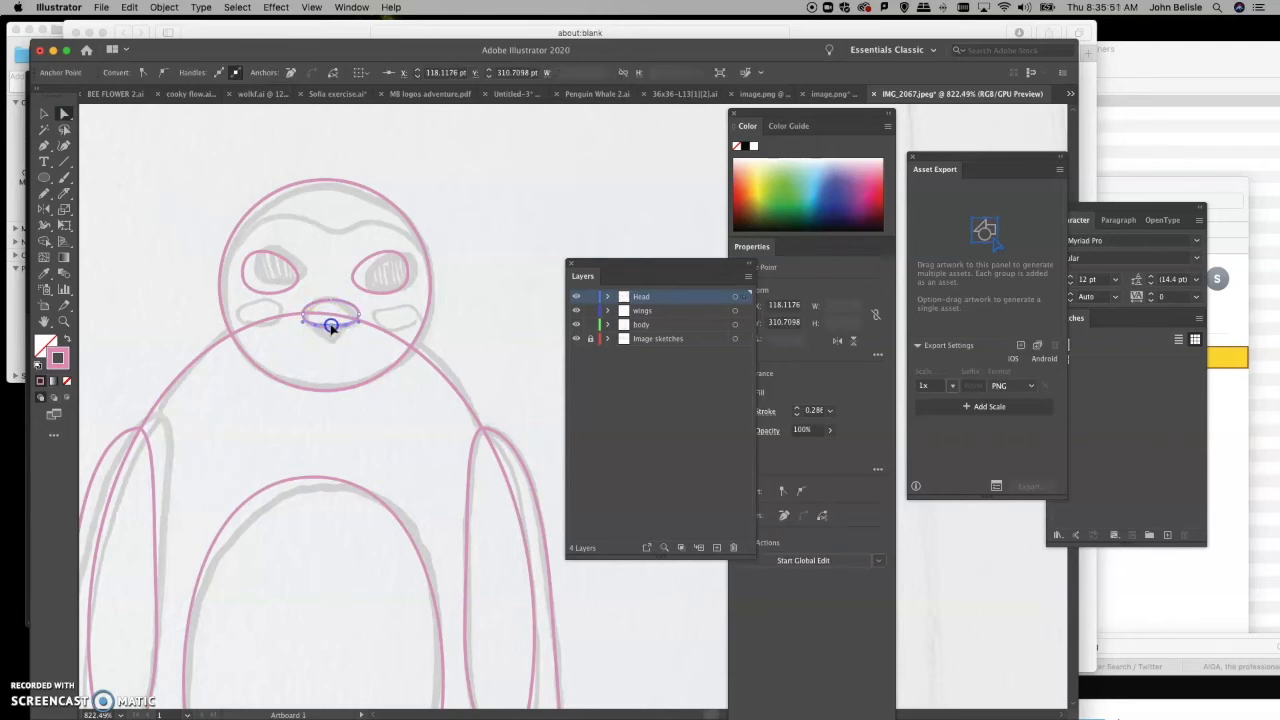
drag(331, 327, 331, 321)
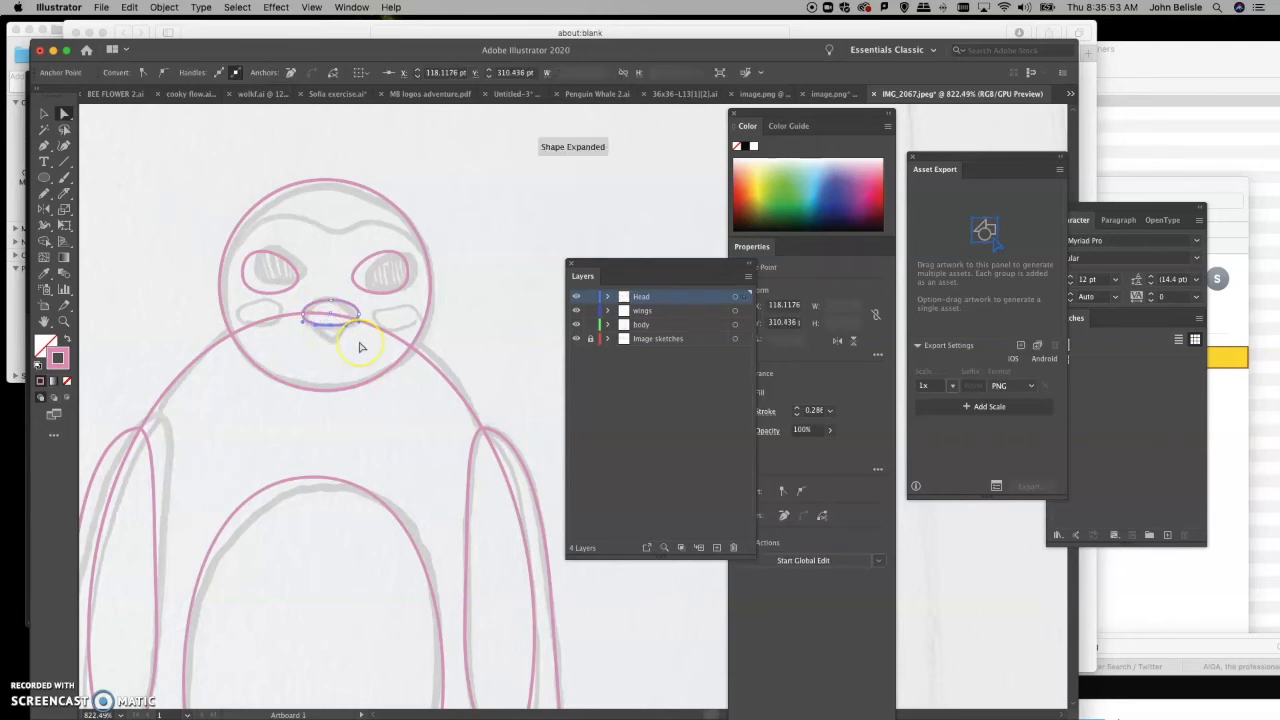
click(63, 321)
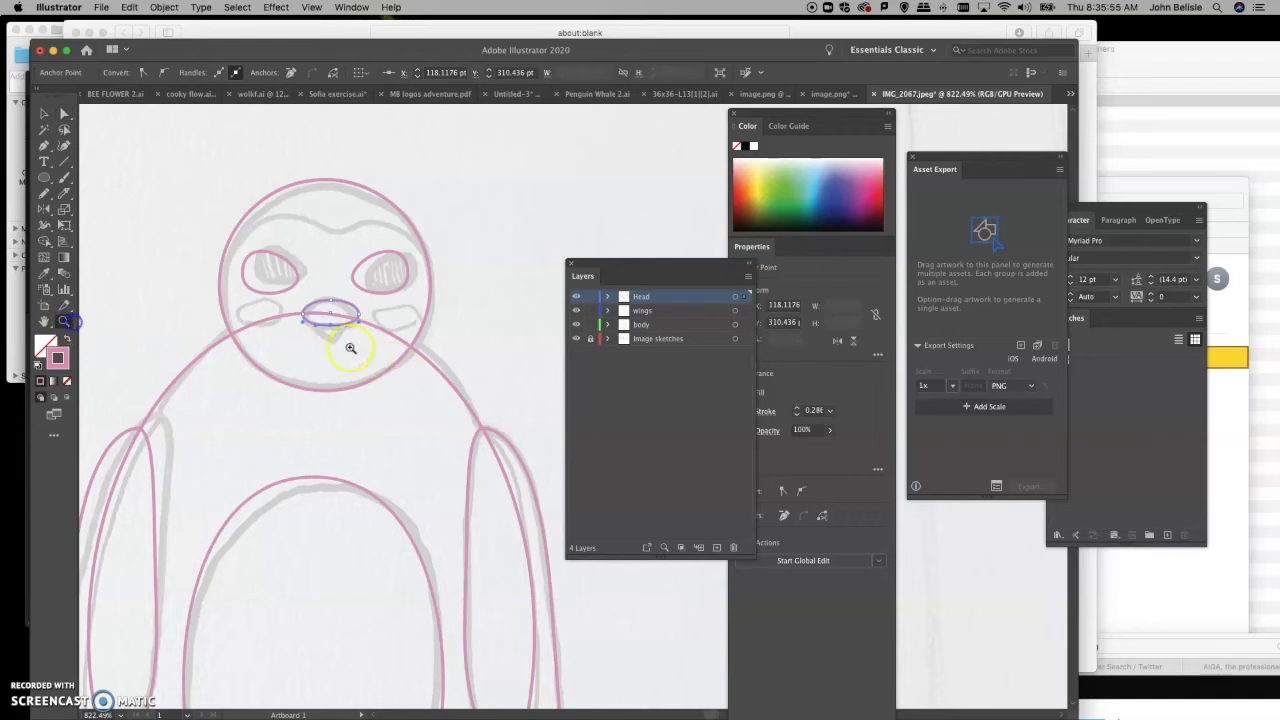
drag(337, 345, 337, 345)
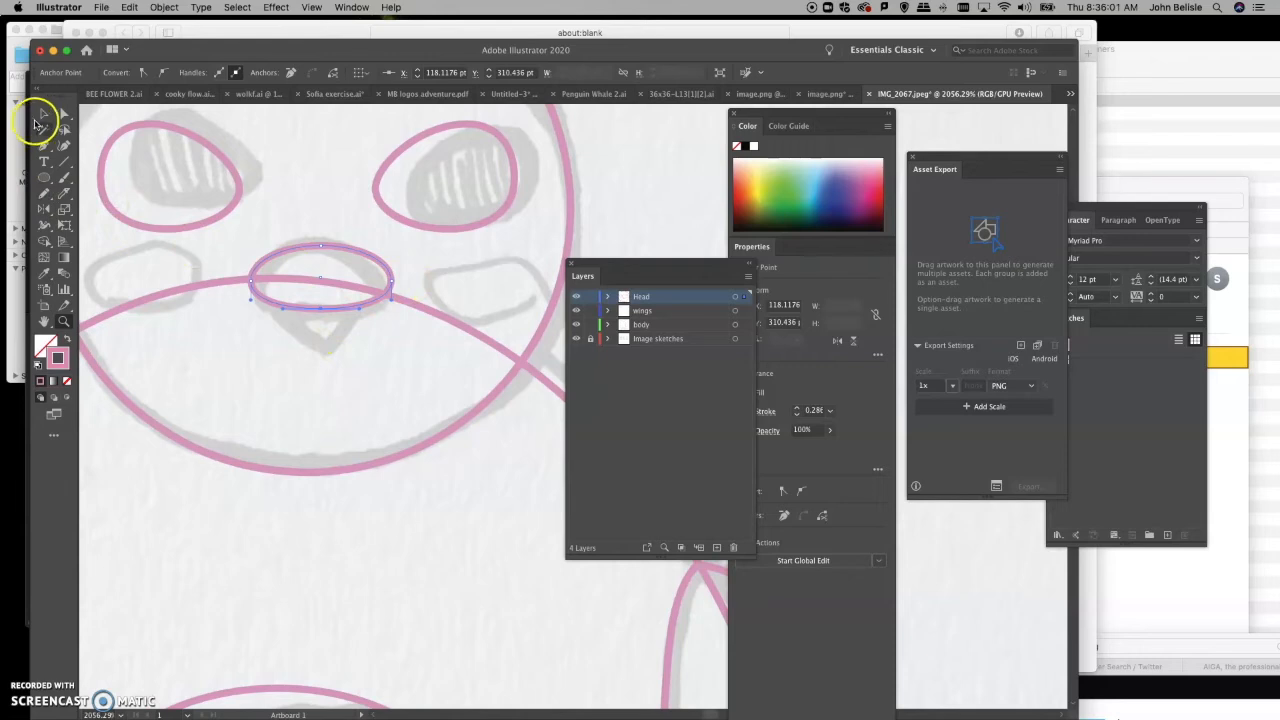
click(64, 113)
drag(321, 249, 323, 240)
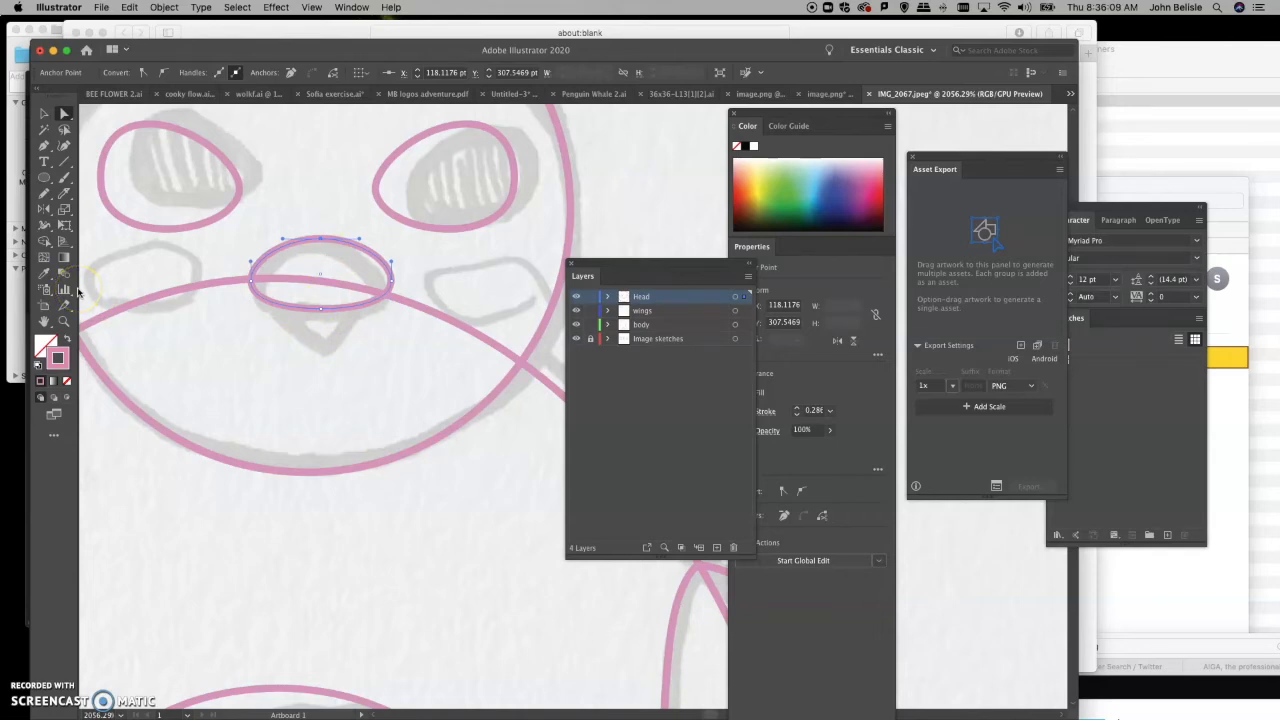
Step: Create a three-sided polygon about 39.8 pt wide and 34.5 pt high, centred on the sketched lower beak
click(45, 177)
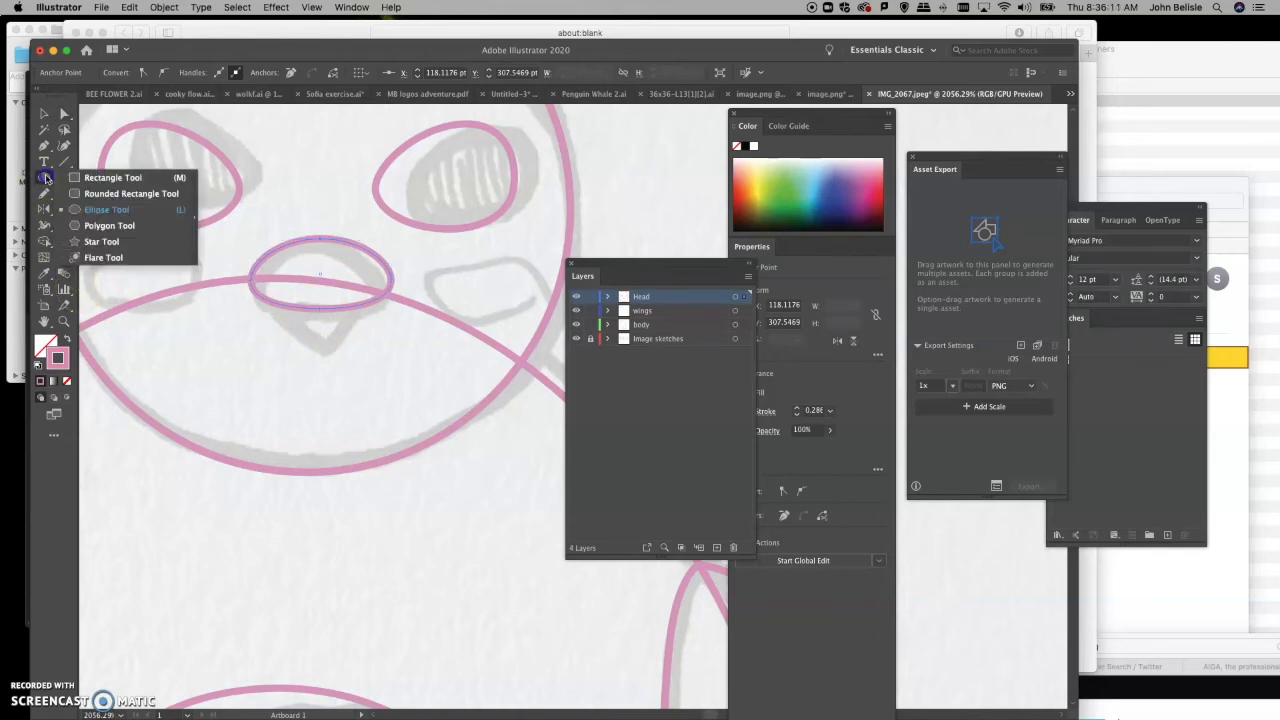
click(85, 226)
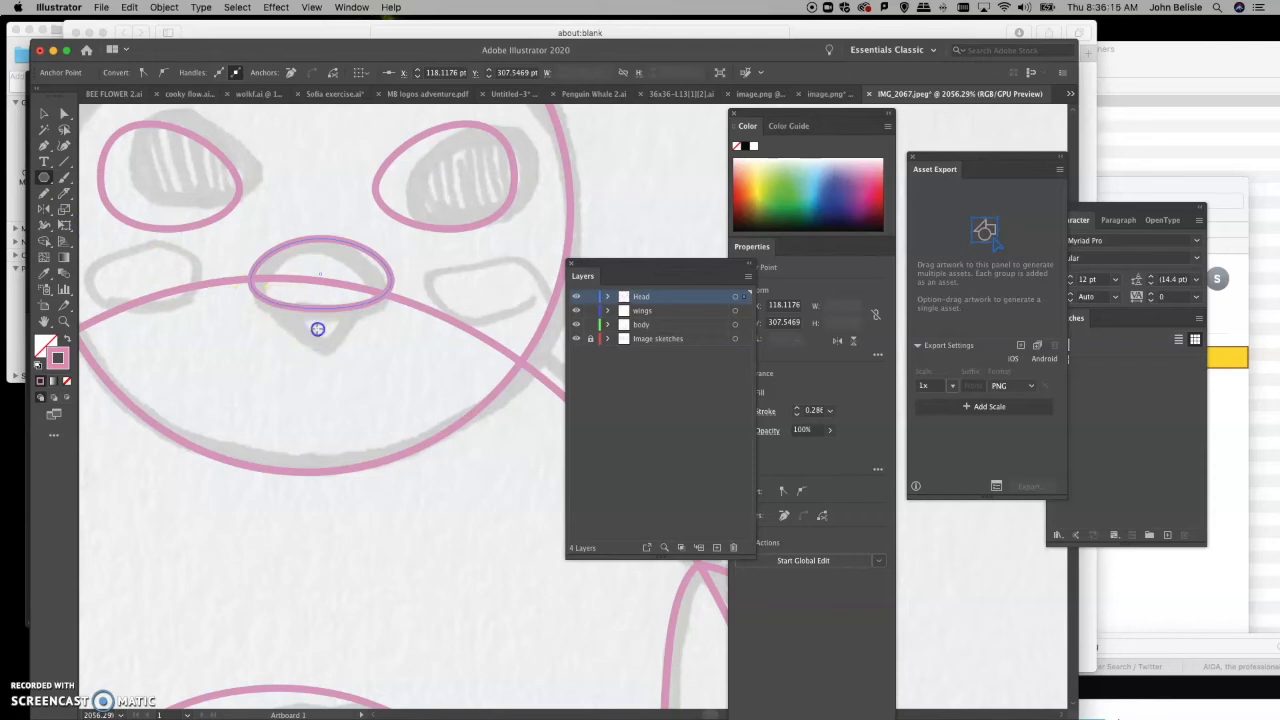
click(317, 330)
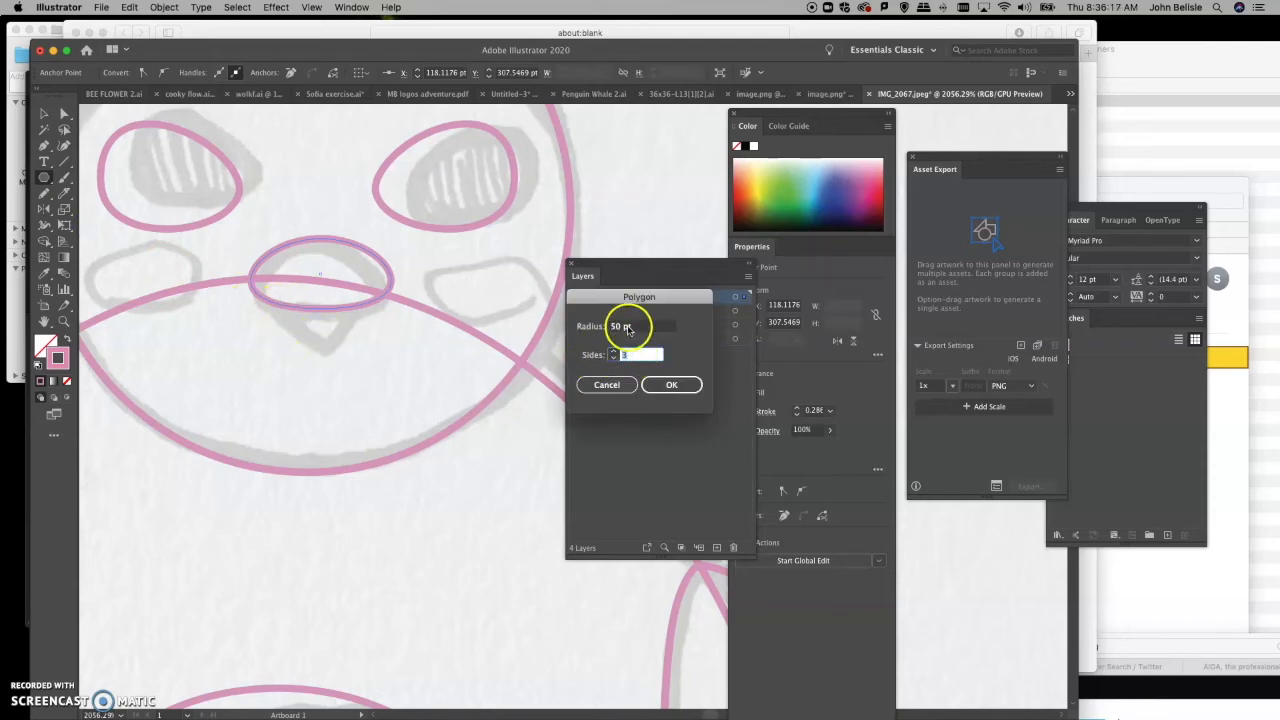
click(592, 326)
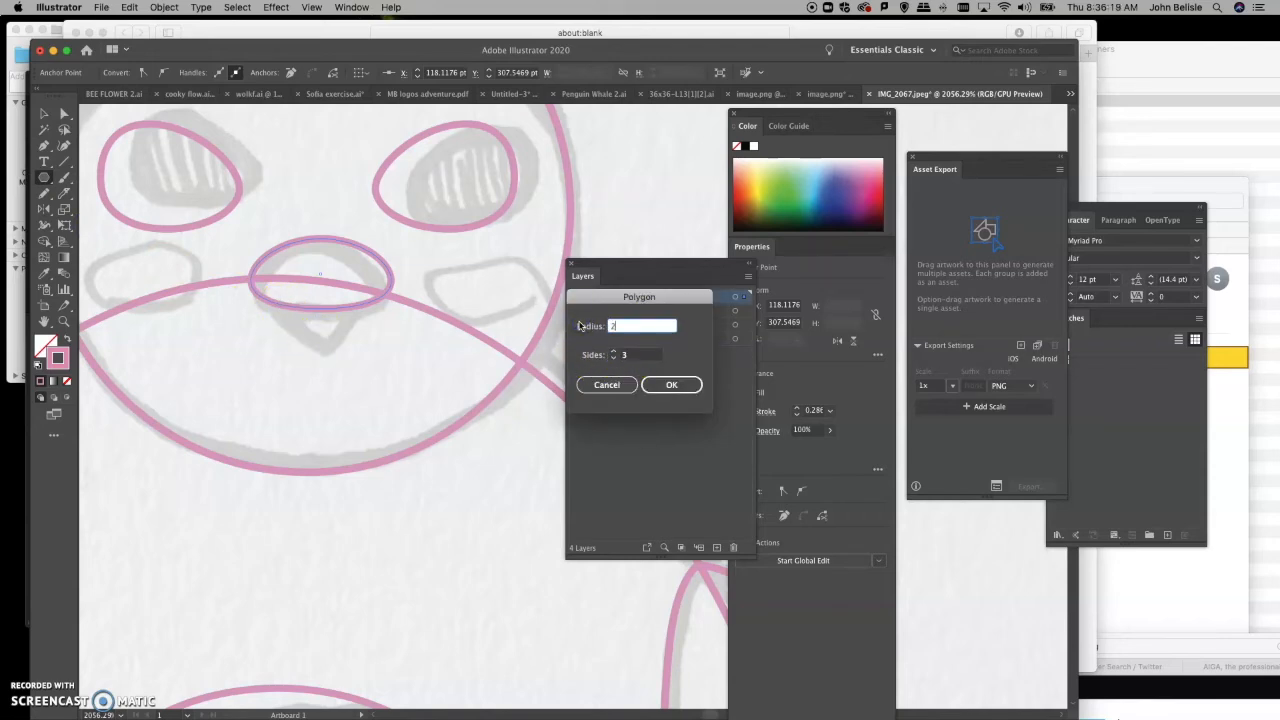
key(Return)
click(249, 325)
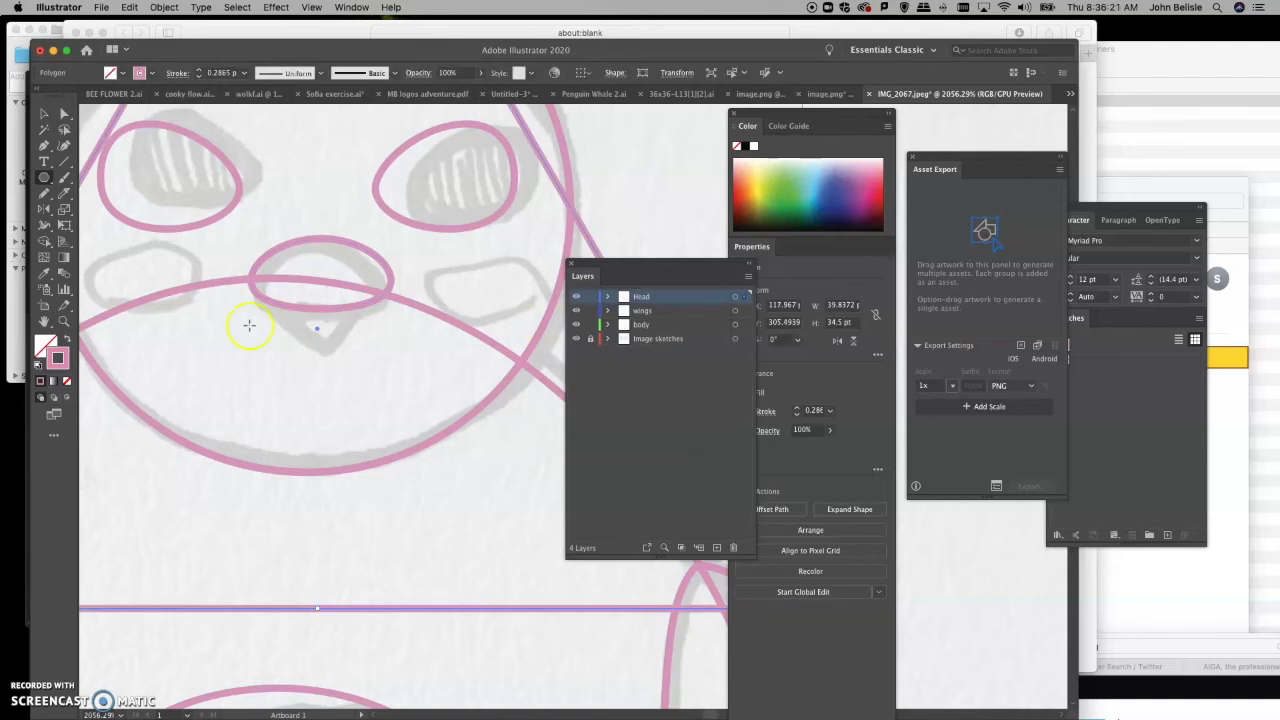
Step: Flip the triangle to point downward and shrink it to about 4.4 by 2 pt near the sketched lower beak
key(super+minus)
key(super+minus)
key(super+minus)
key(super+minus)
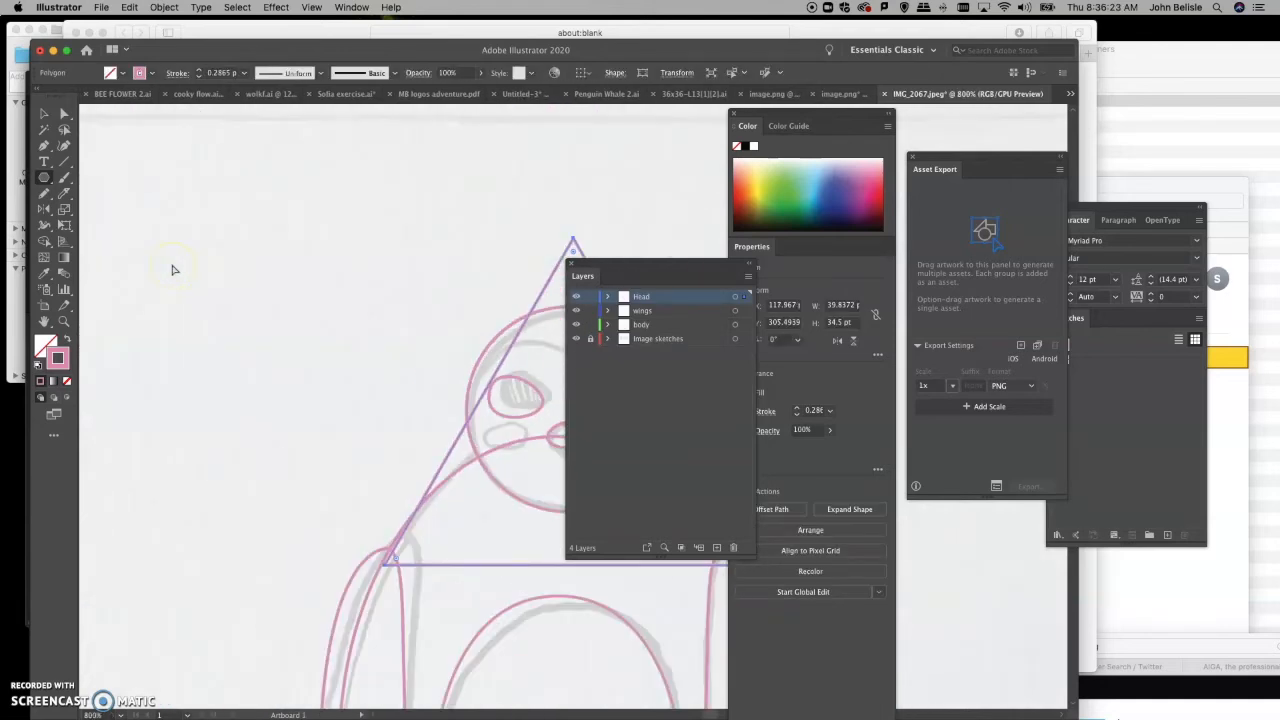
scroll(170, 265, right, 1)
scroll(170, 265, right, 5)
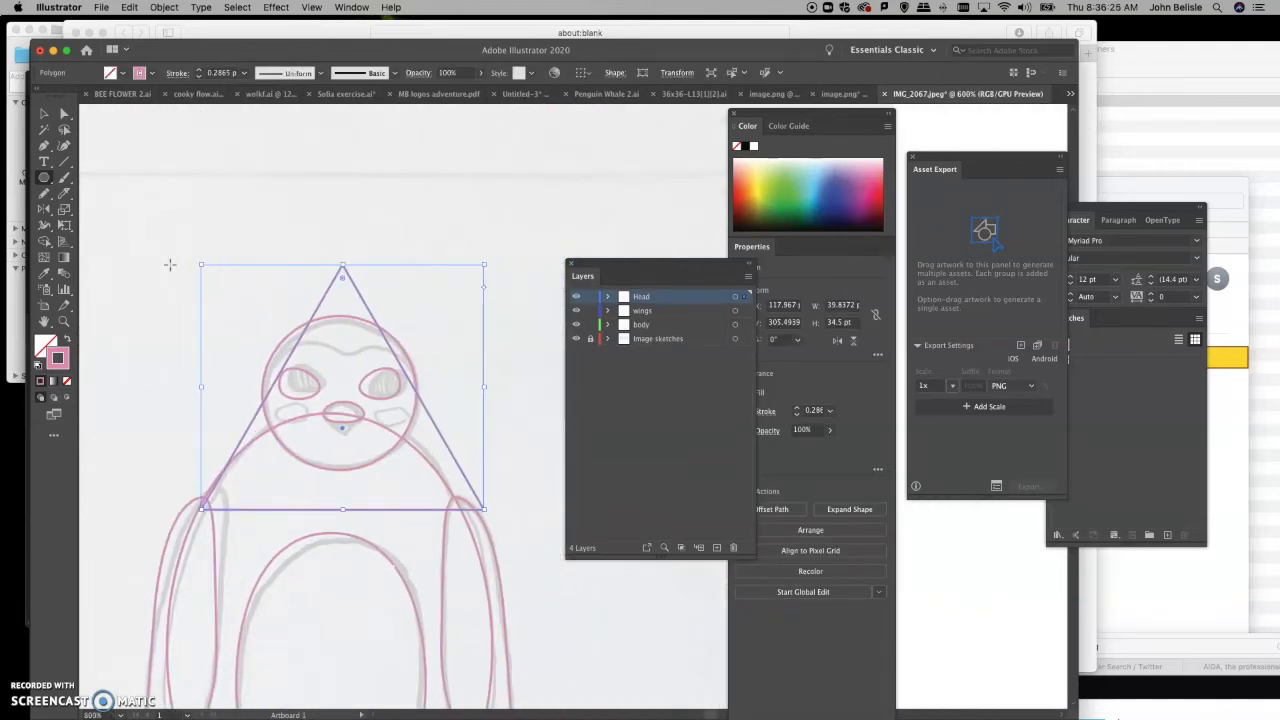
drag(342, 509, 324, 133)
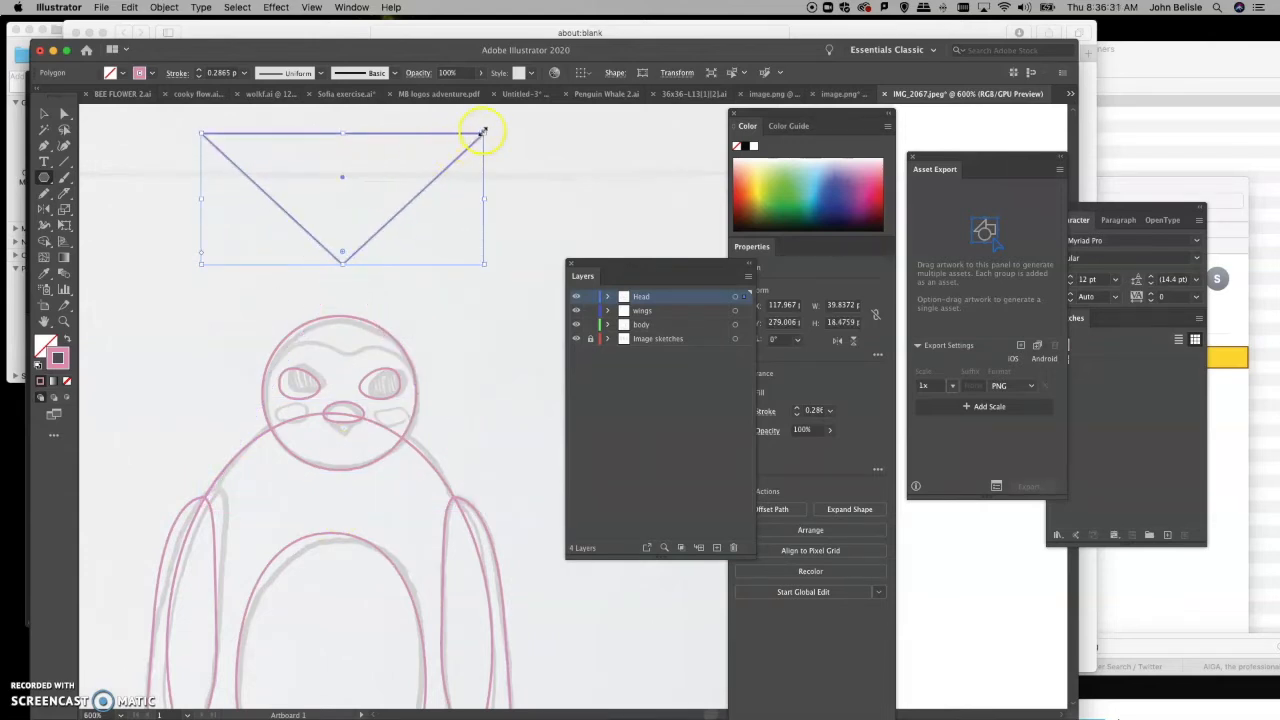
drag(481, 133, 340, 443)
click(64, 113)
click(62, 322)
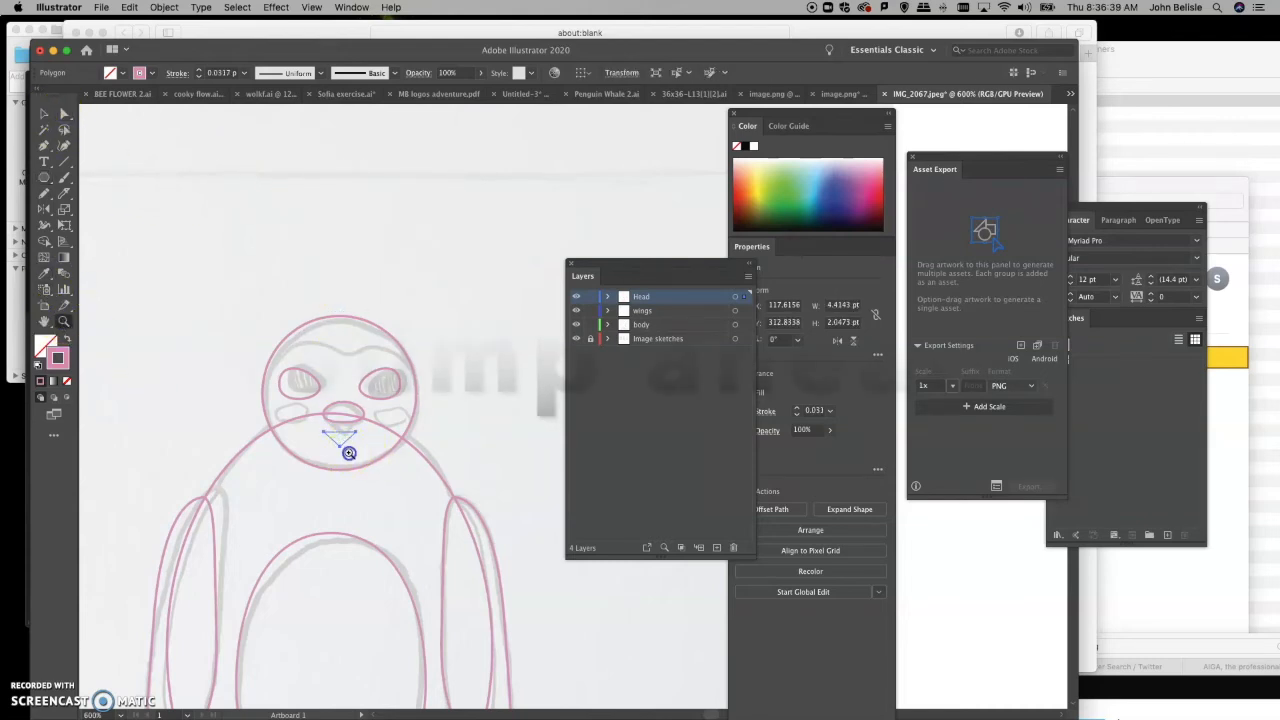
click(347, 451)
click(349, 453)
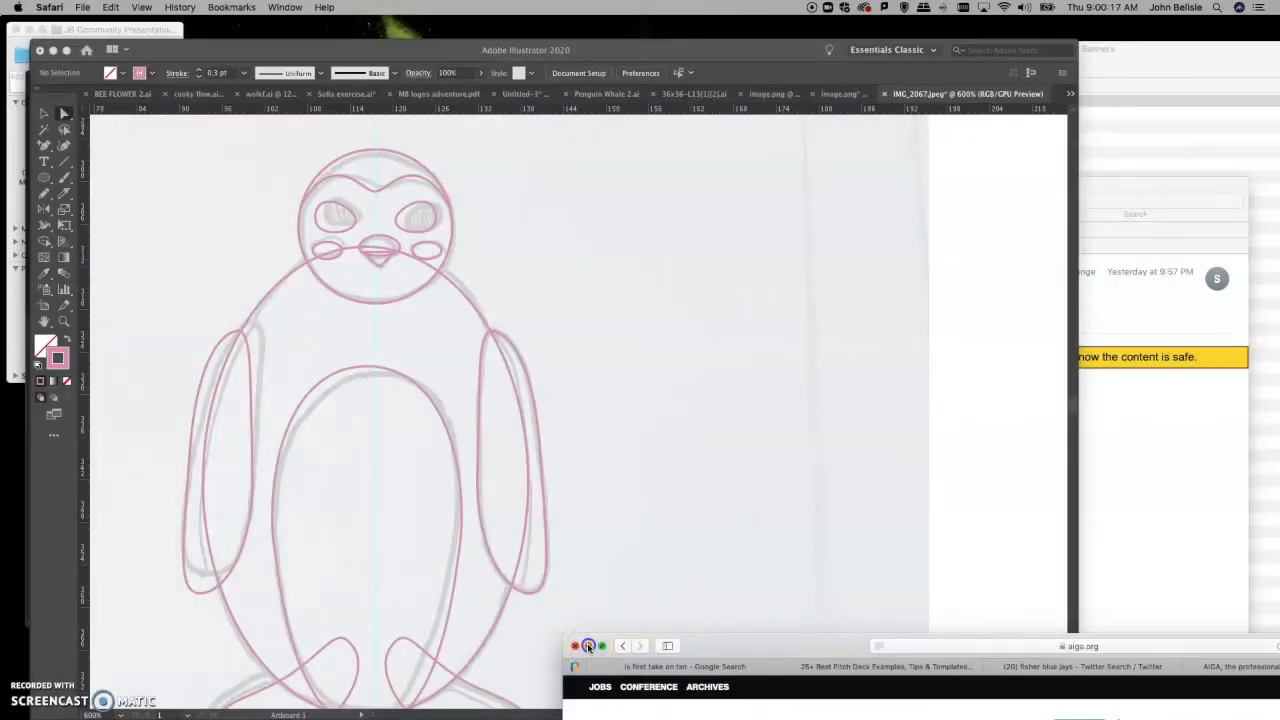
Step: Minimise the browser window, then reposition and enlarge the Illustrator window to fit the whole penguin
click(588, 646)
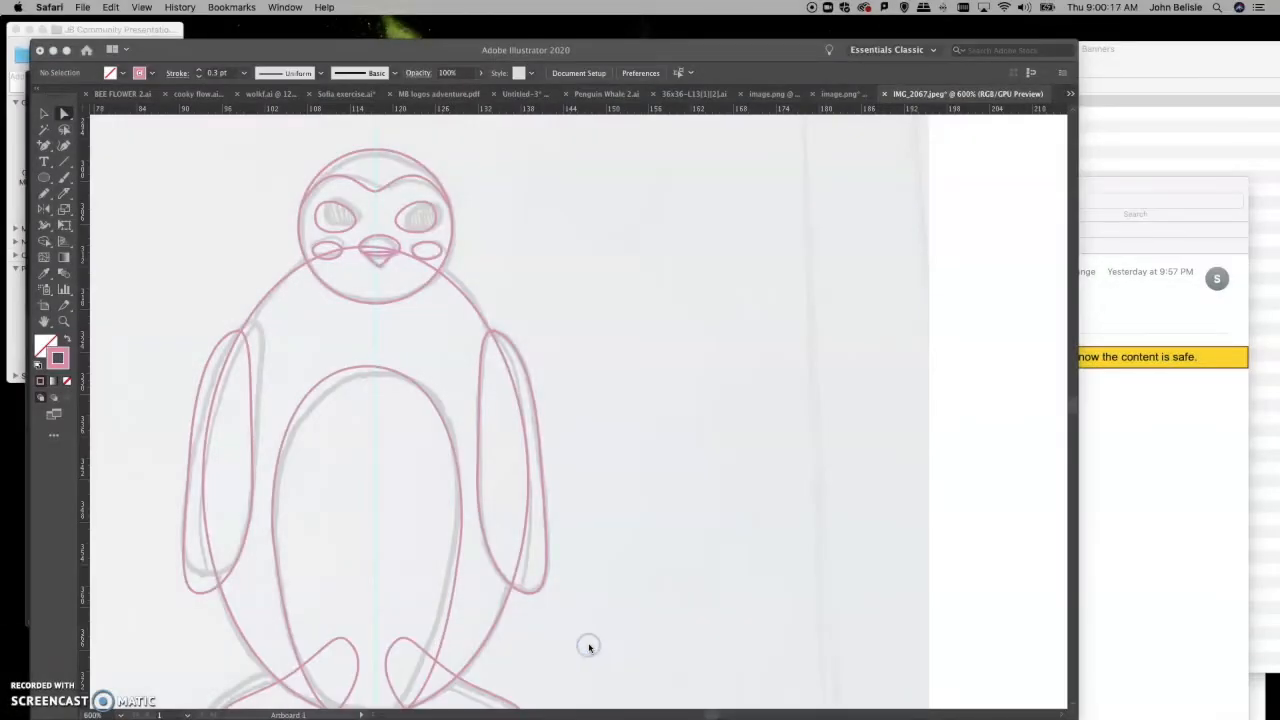
scroll(681, 553, down, 5)
scroll(681, 553, left, 2)
scroll(681, 553, up, 4)
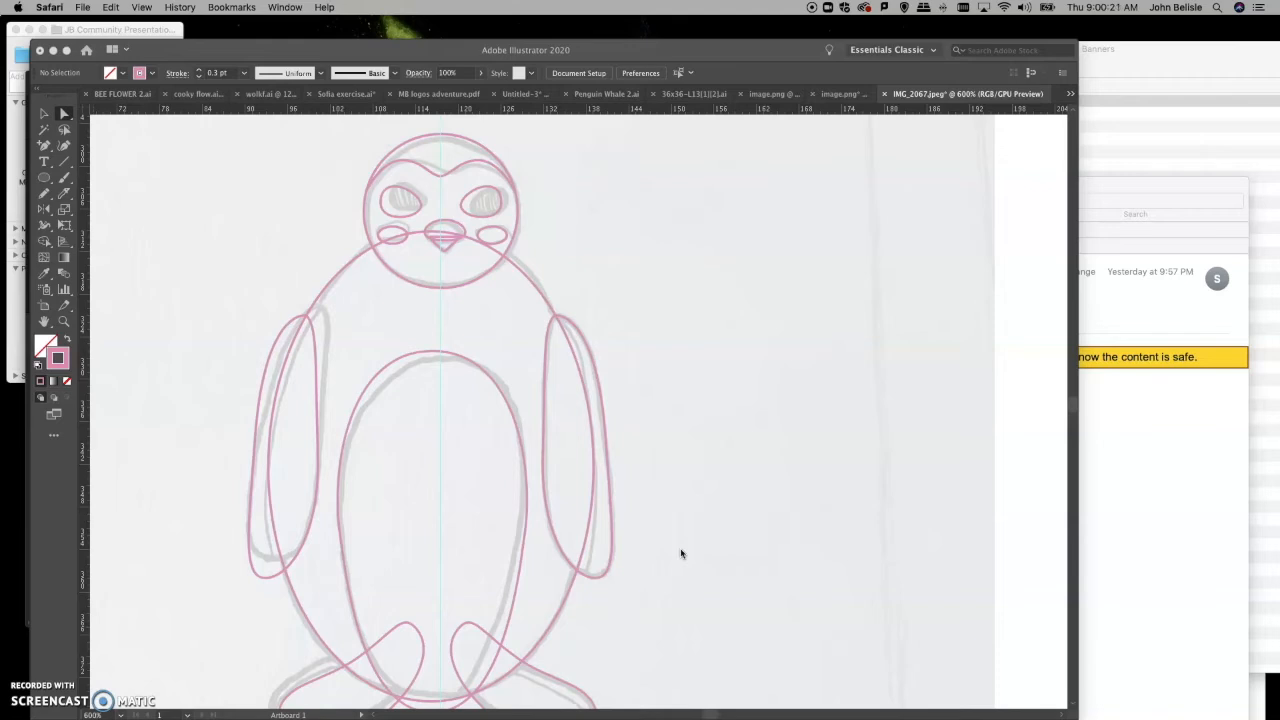
scroll(597, 349, down, 1)
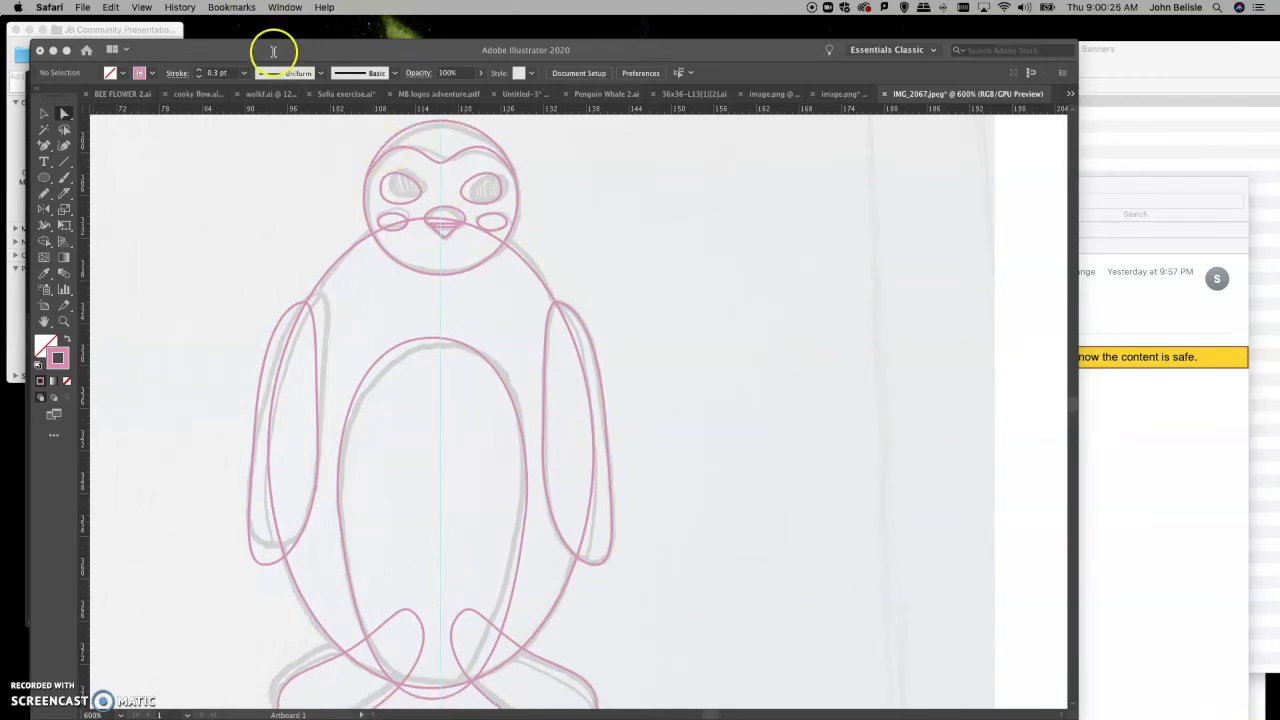
click(273, 51)
drag(257, 55, 227, 31)
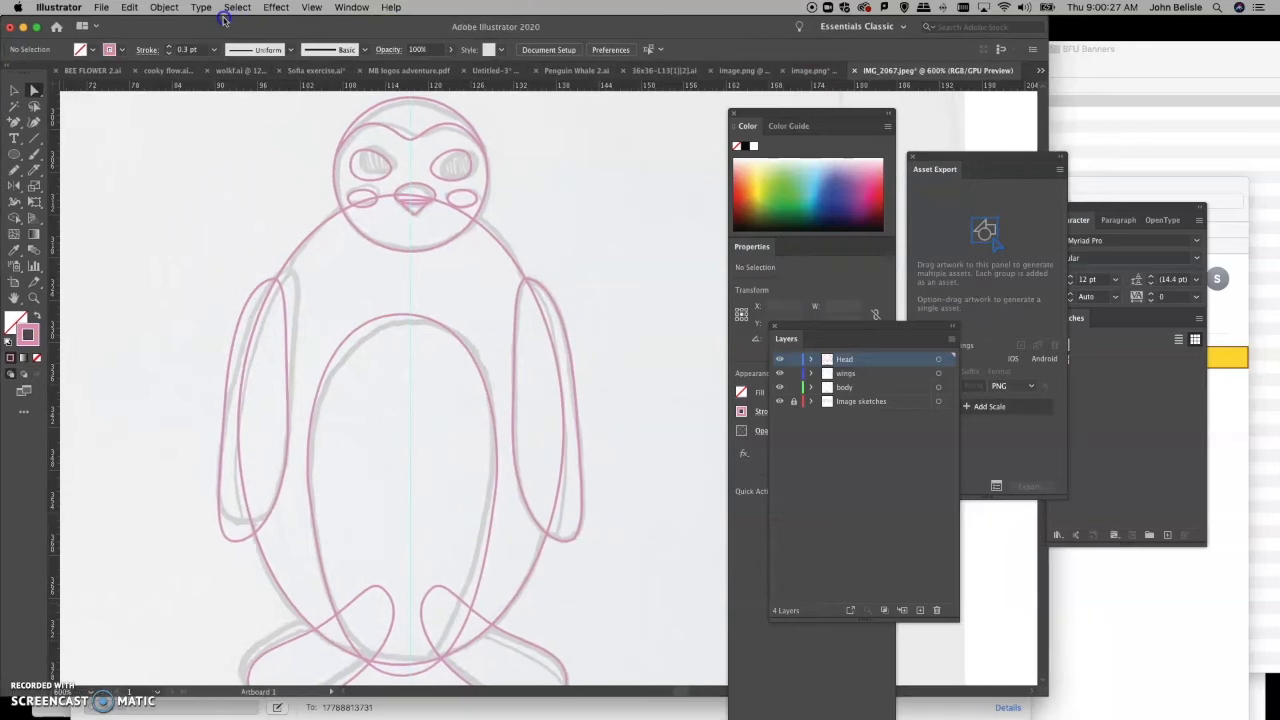
drag(1051, 693, 1160, 716)
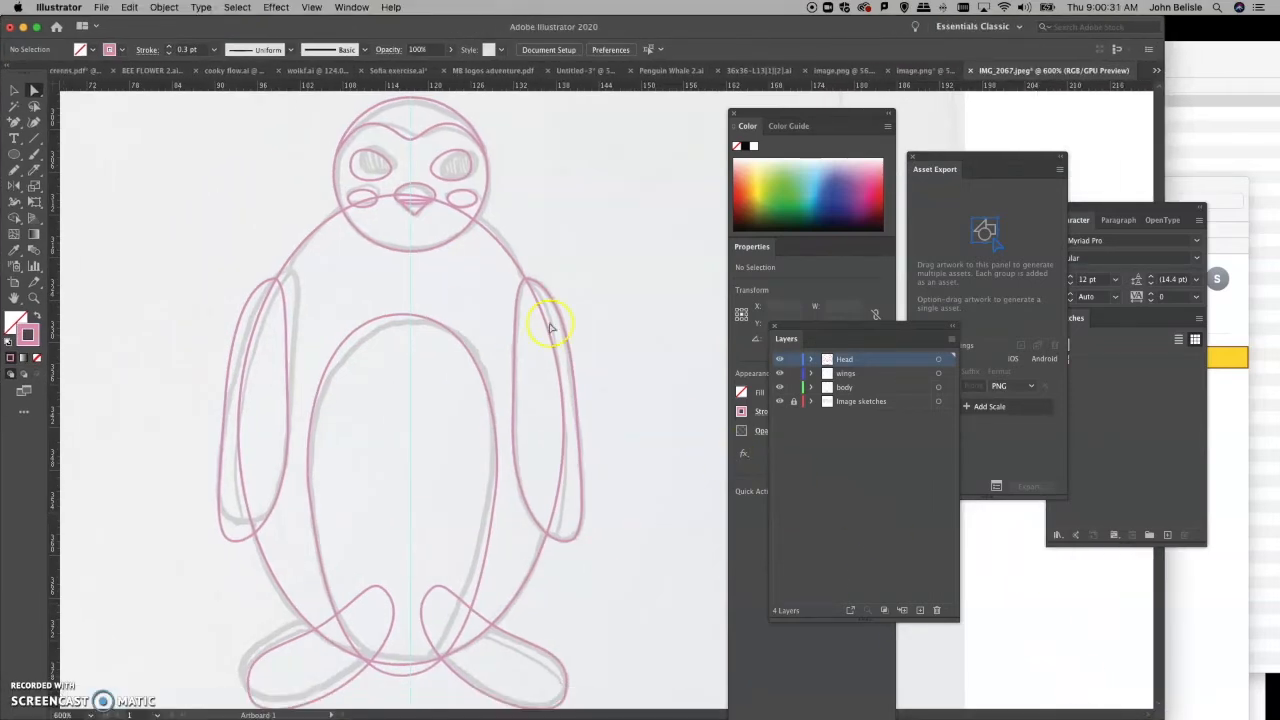
Step: Centre the inner belly ellipse and the outer body ellipse horizontally on each other, selecting them with the Group Selection tool
click(426, 98)
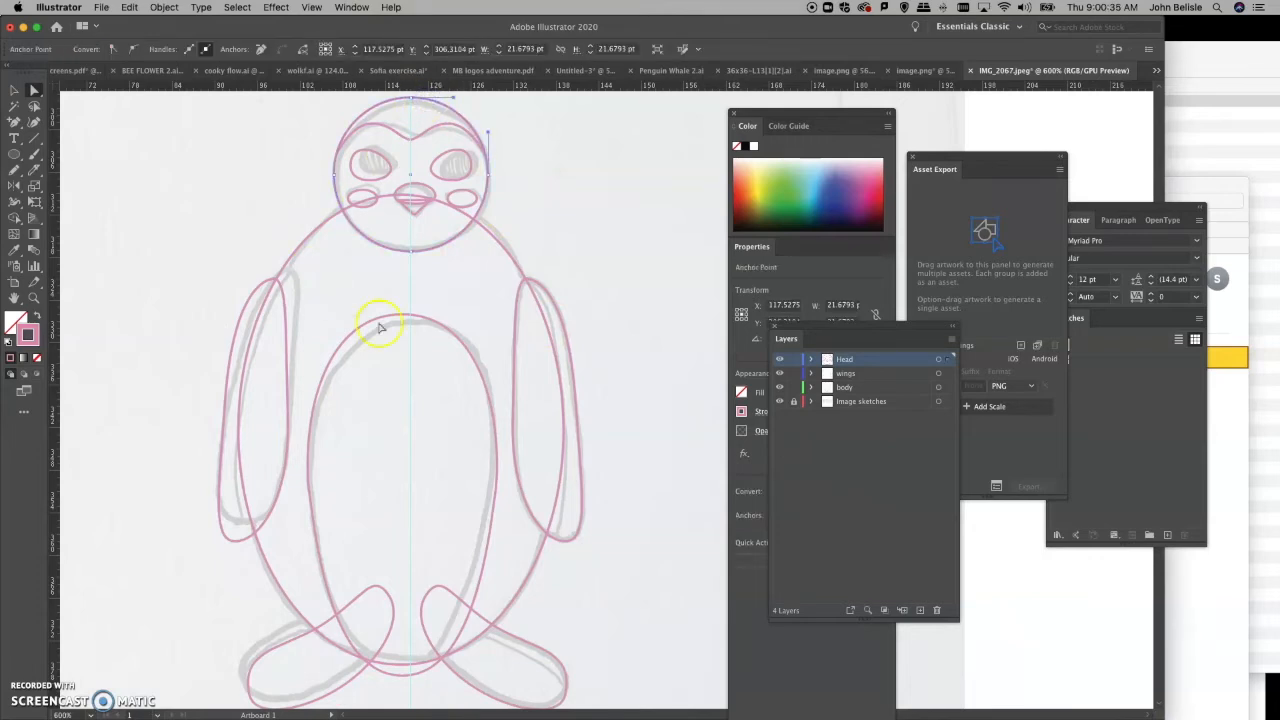
drag(33, 89, 66, 105)
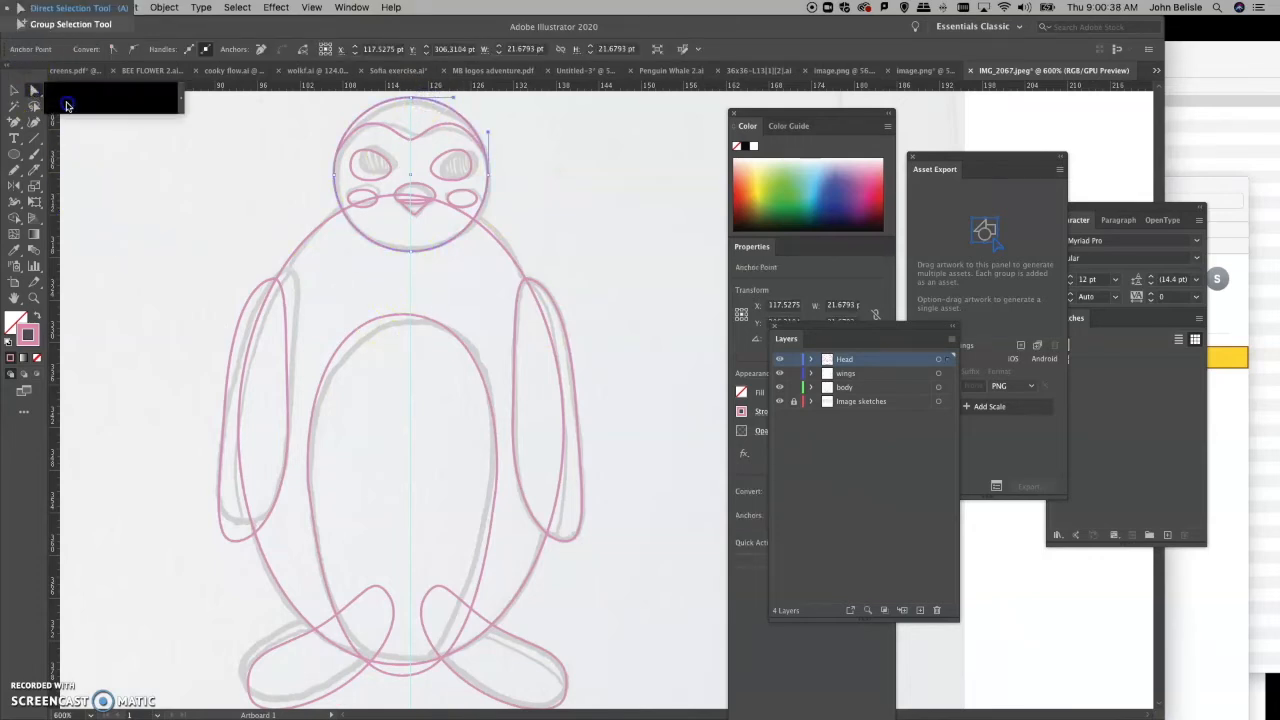
click(168, 340)
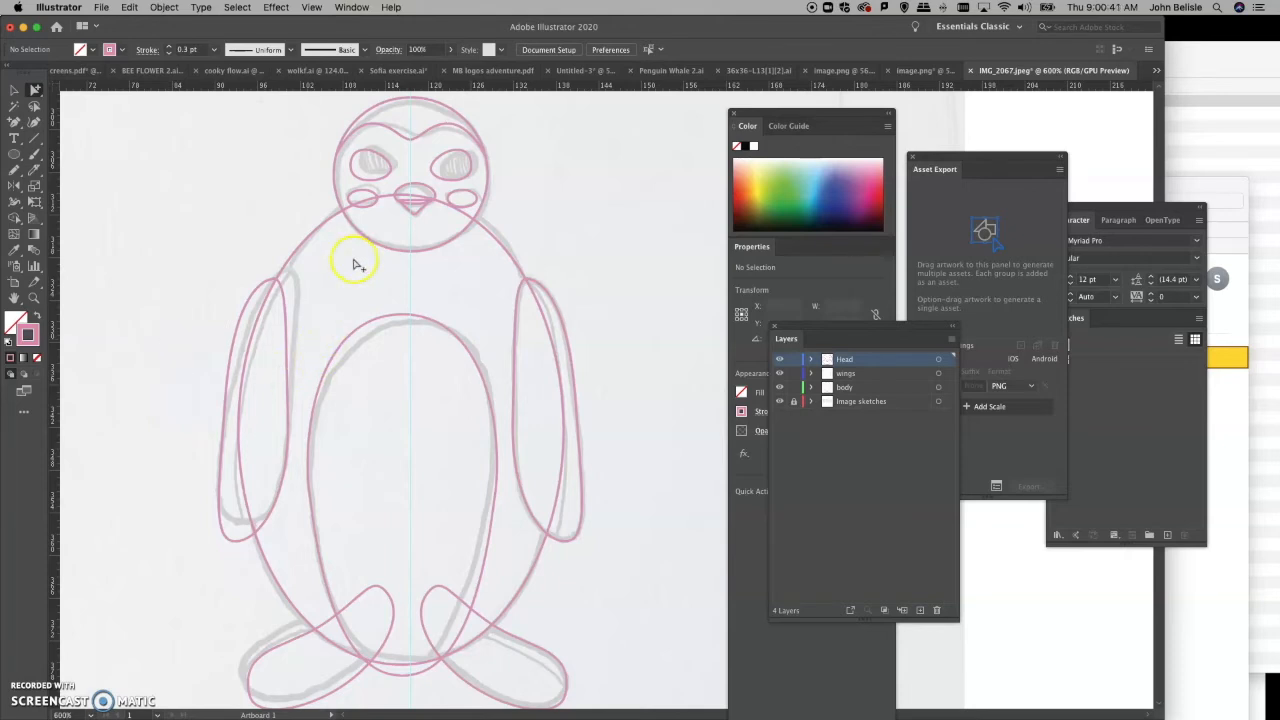
click(385, 322)
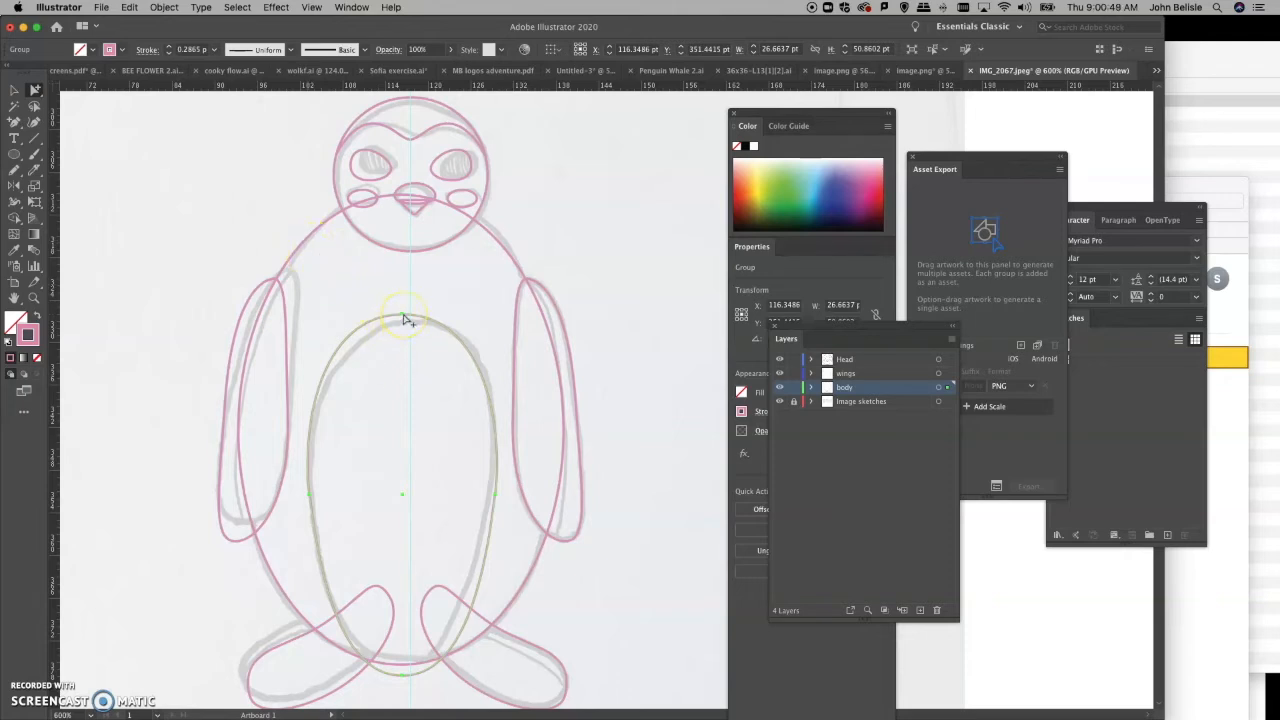
shift+click(306, 240)
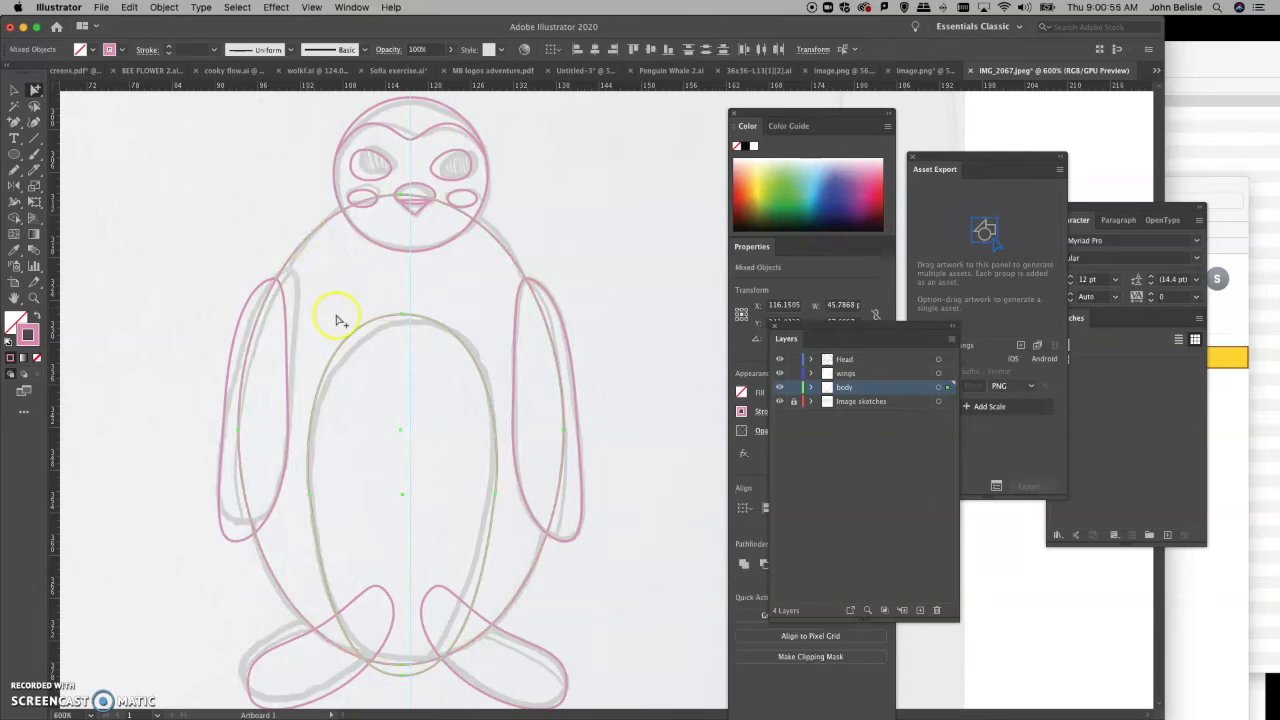
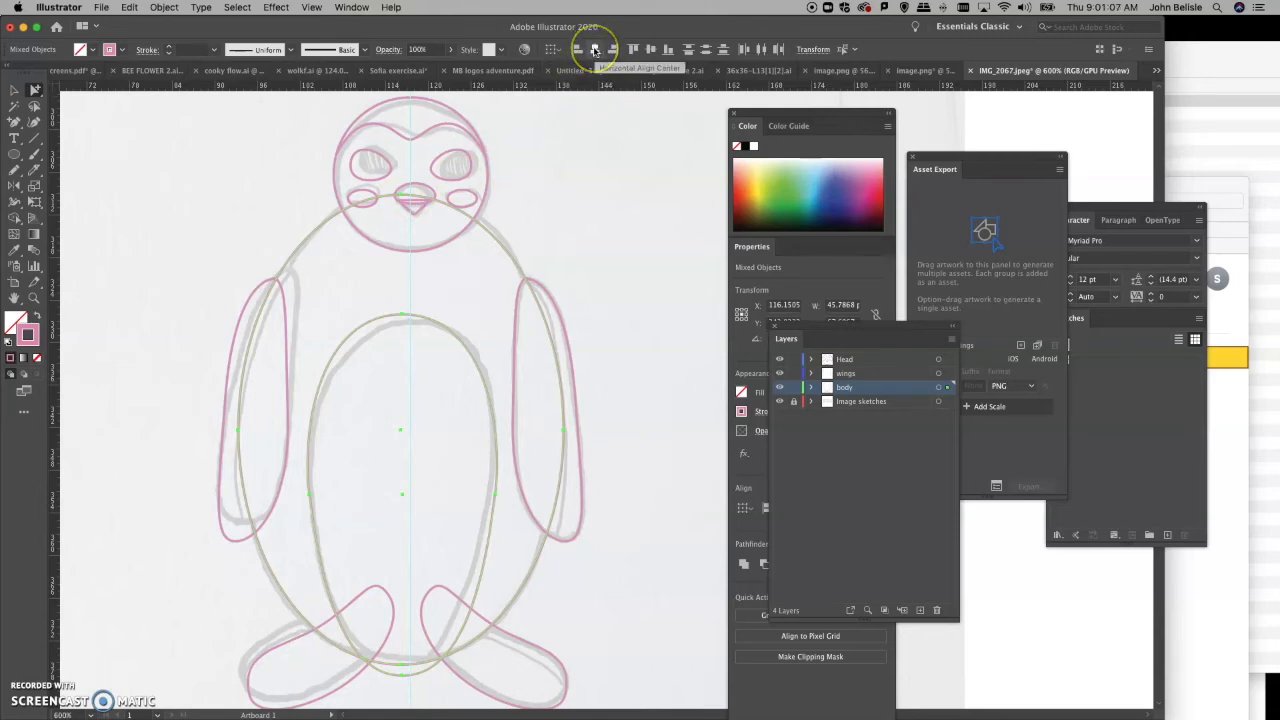
click(595, 50)
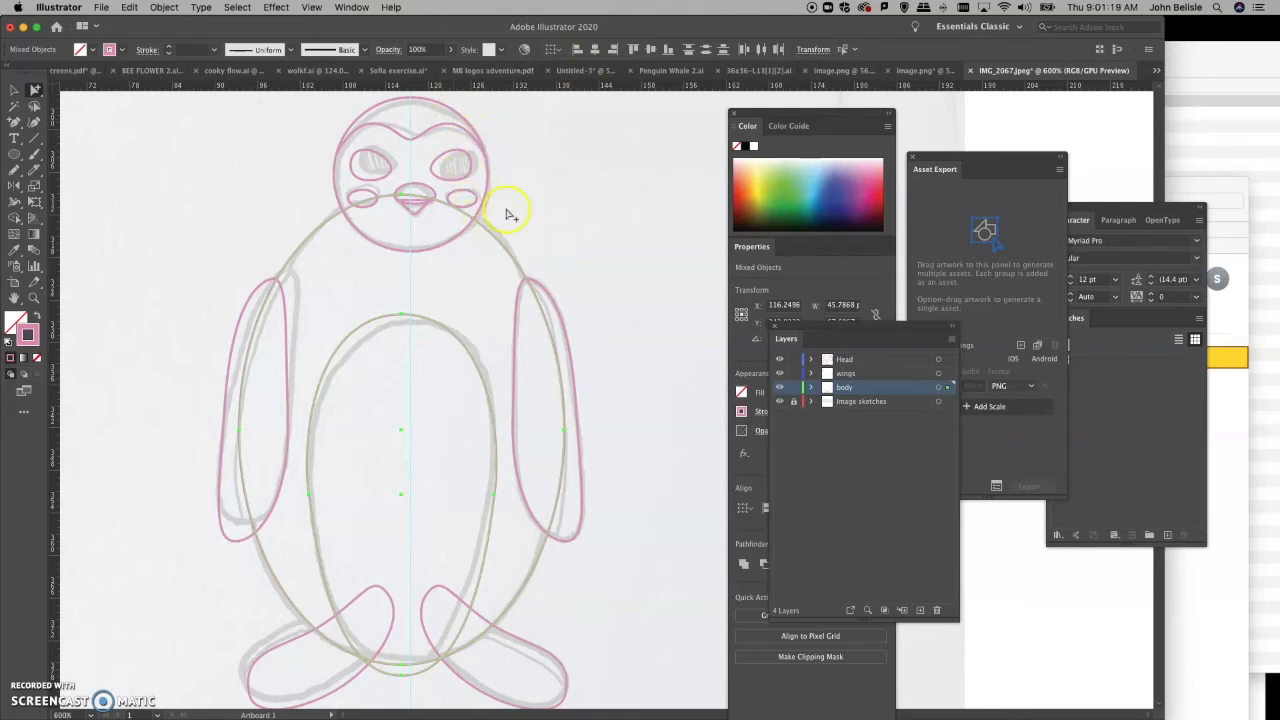
Step: Group the wavy forehead curve with the head circle
click(423, 139)
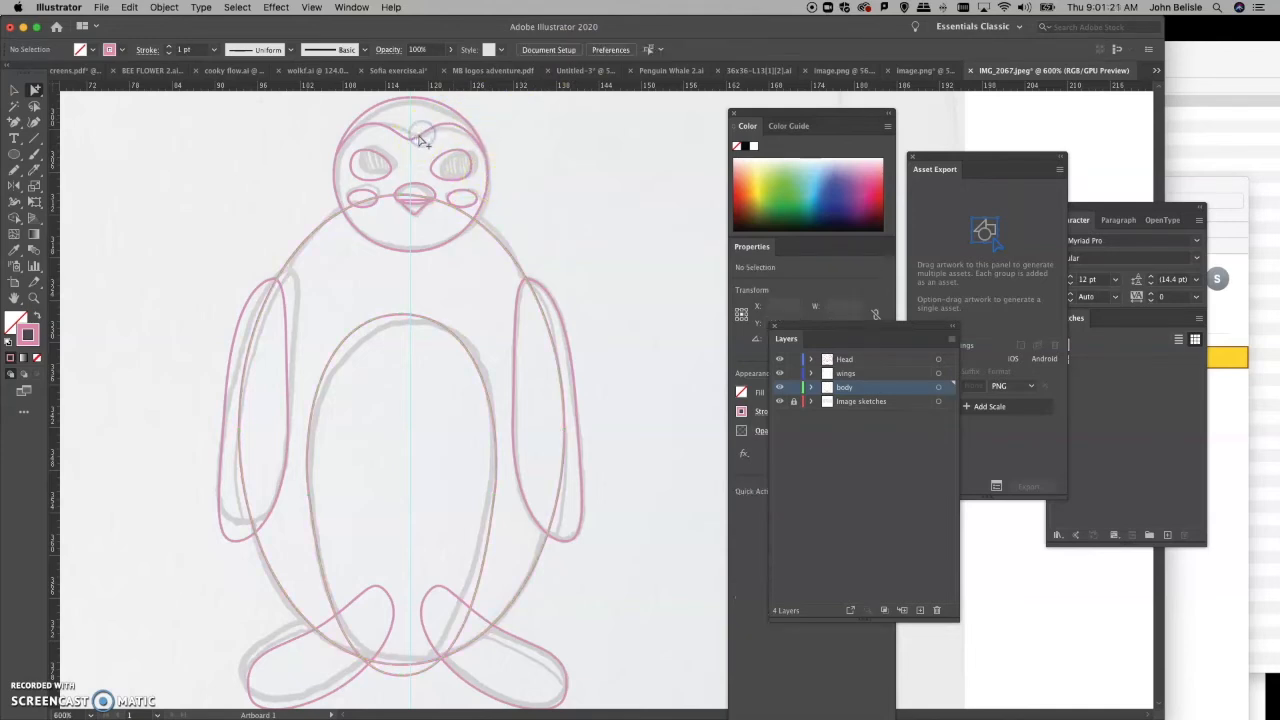
click(421, 139)
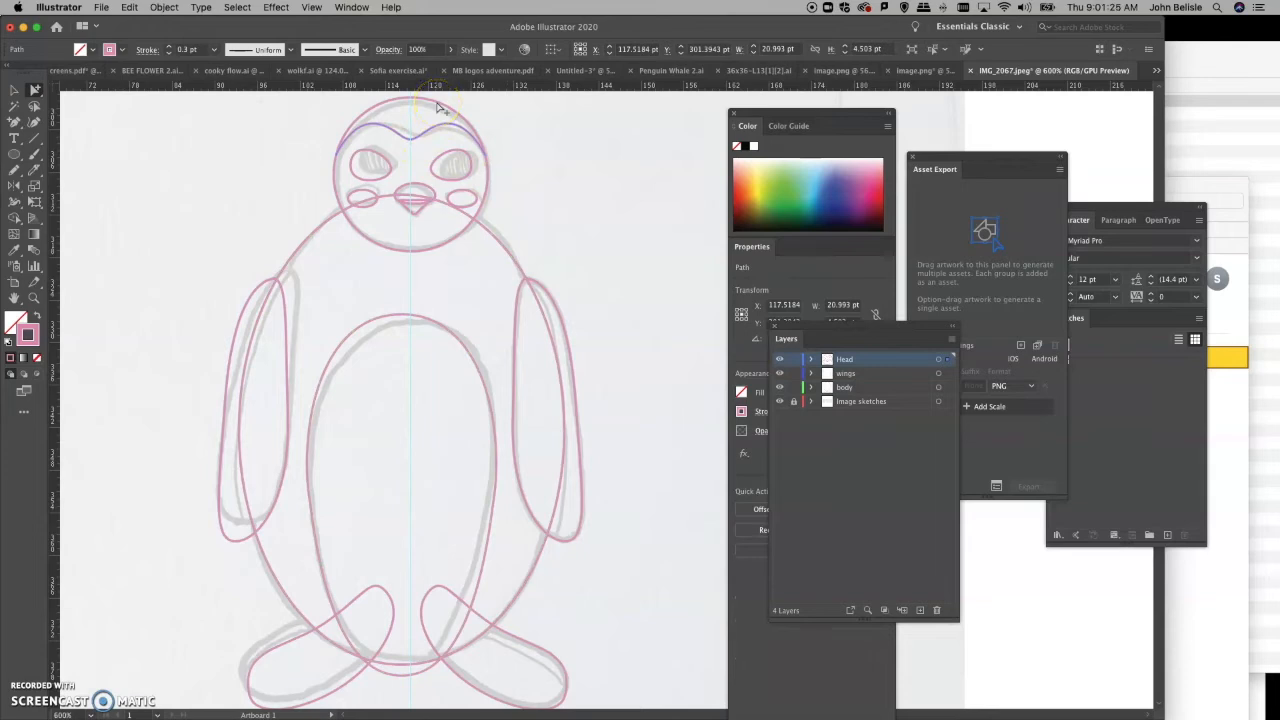
shift+click(437, 107)
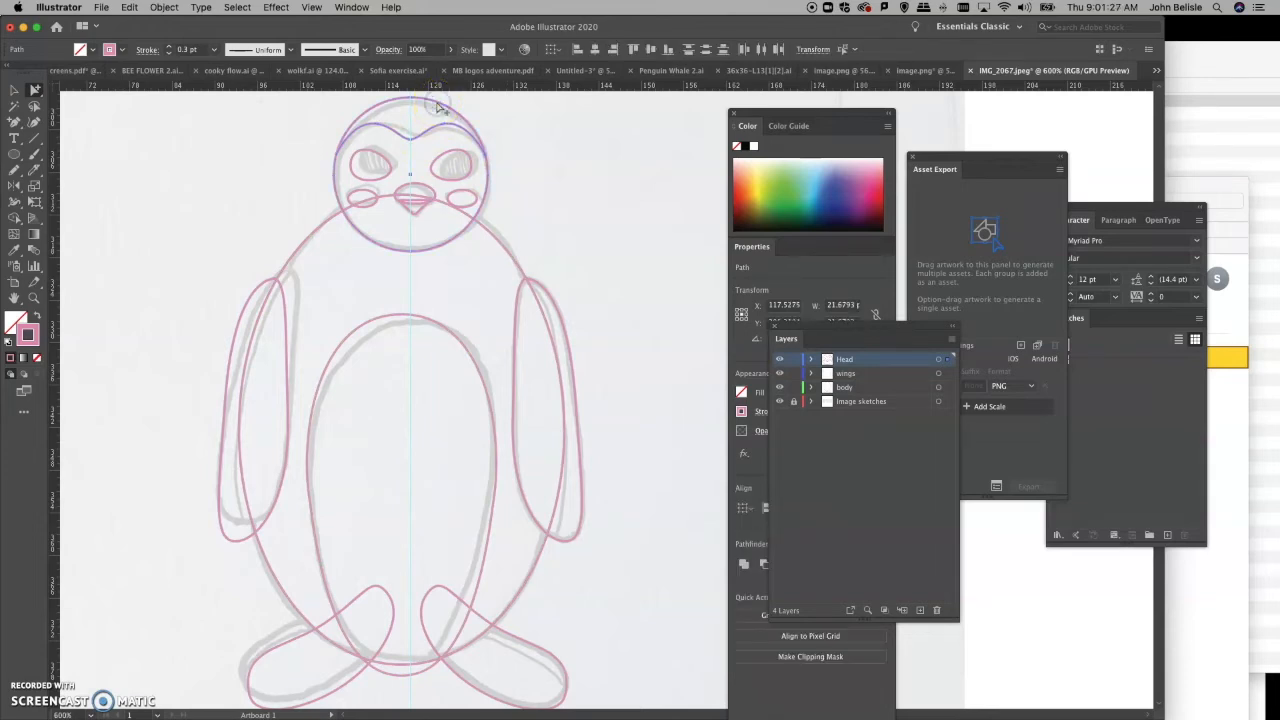
key(super+g)
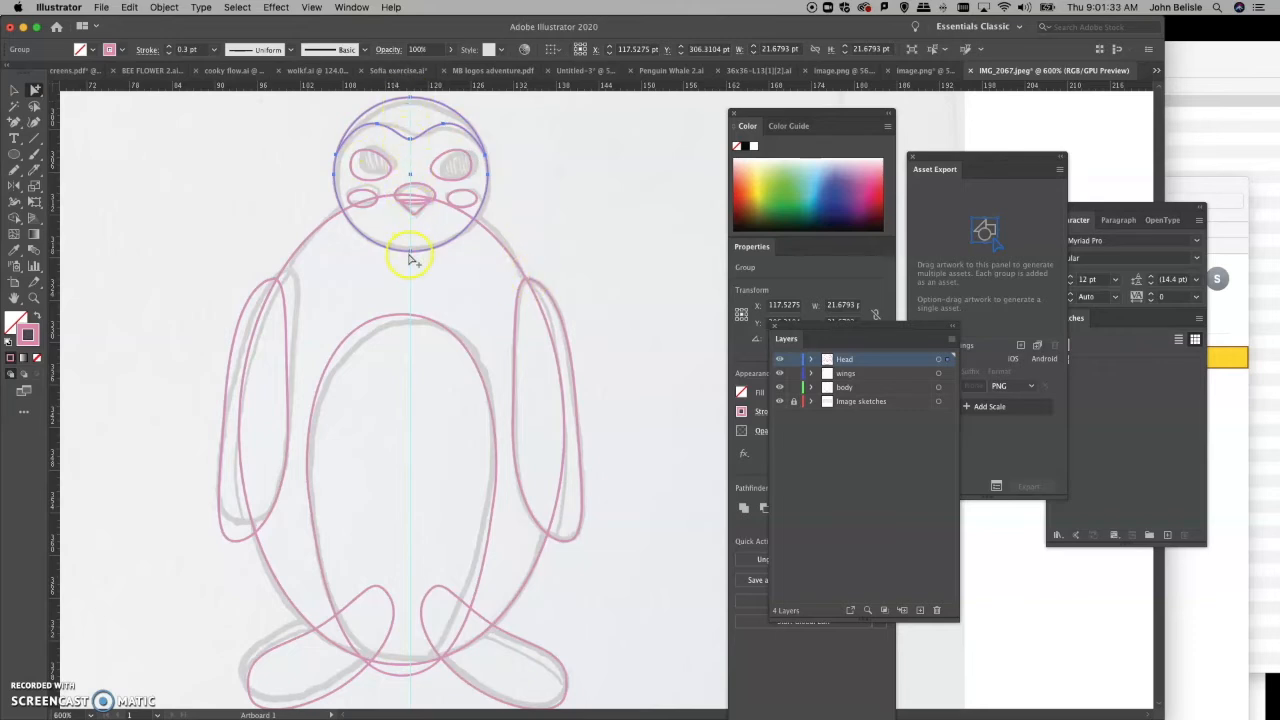
Step: Select both wing shapes together with the outer body and inner belly ellipses
click(397, 320)
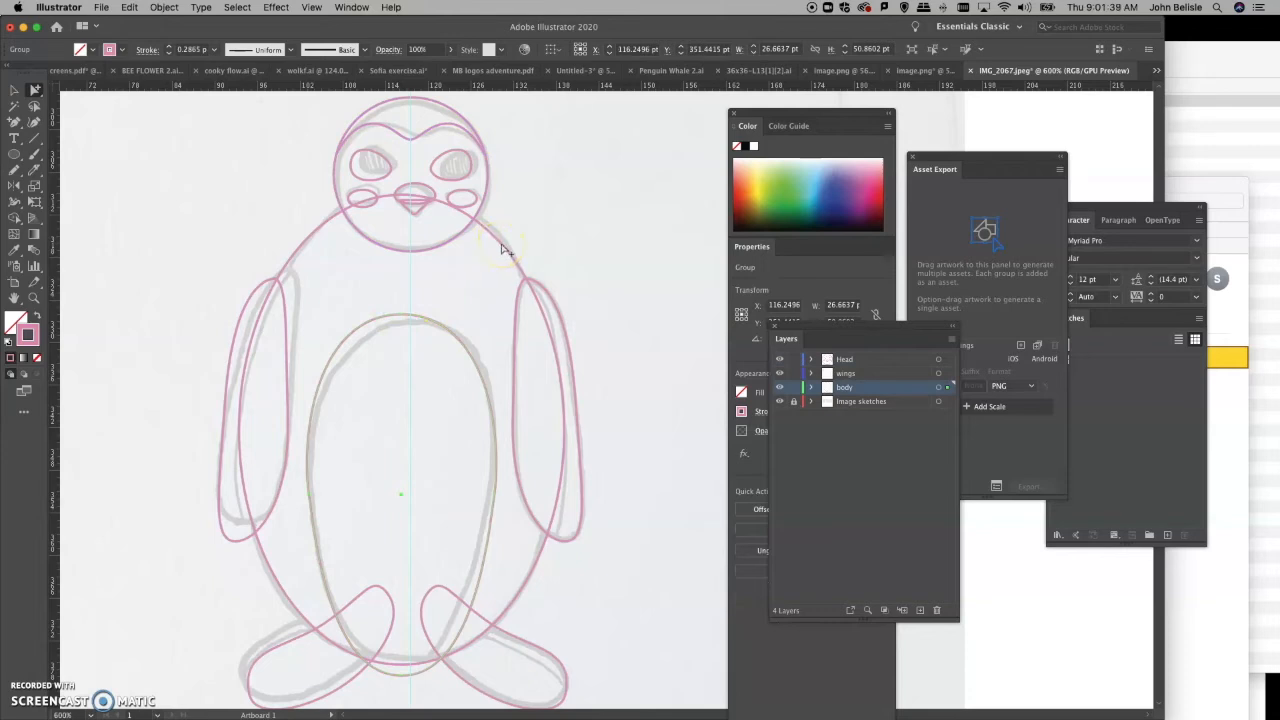
shift+click(503, 248)
shift+click(270, 290)
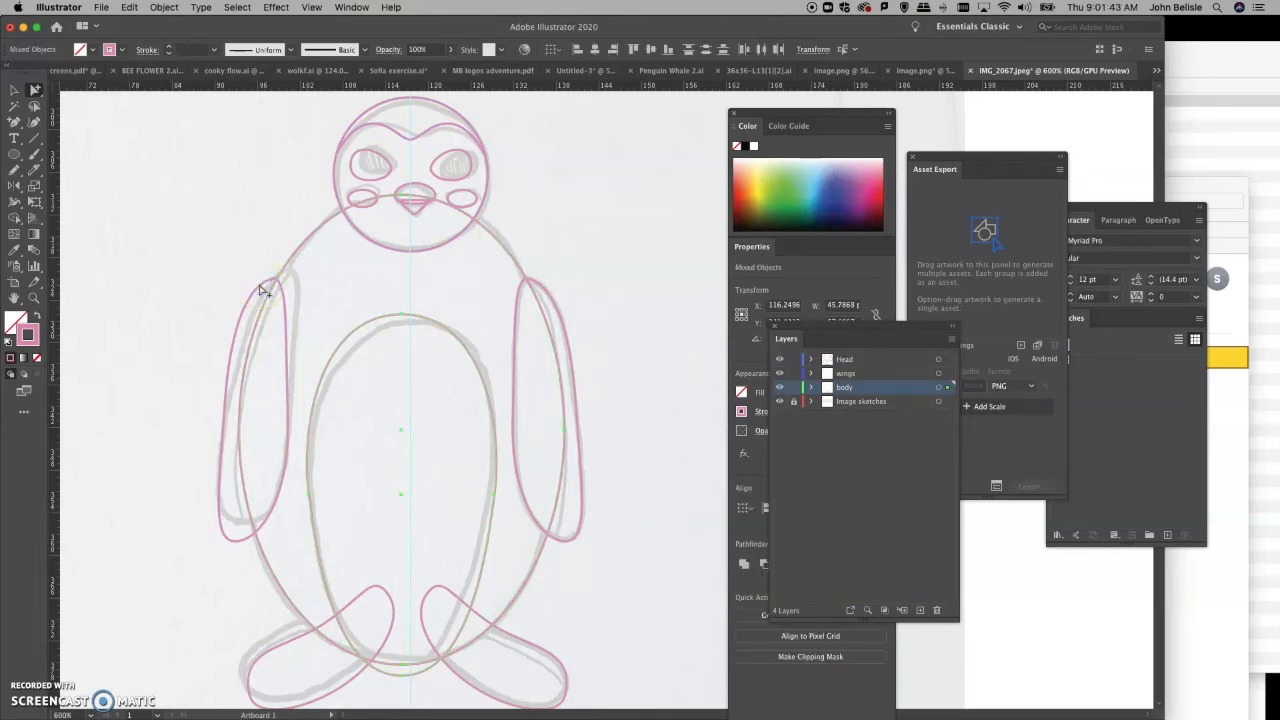
click(262, 286)
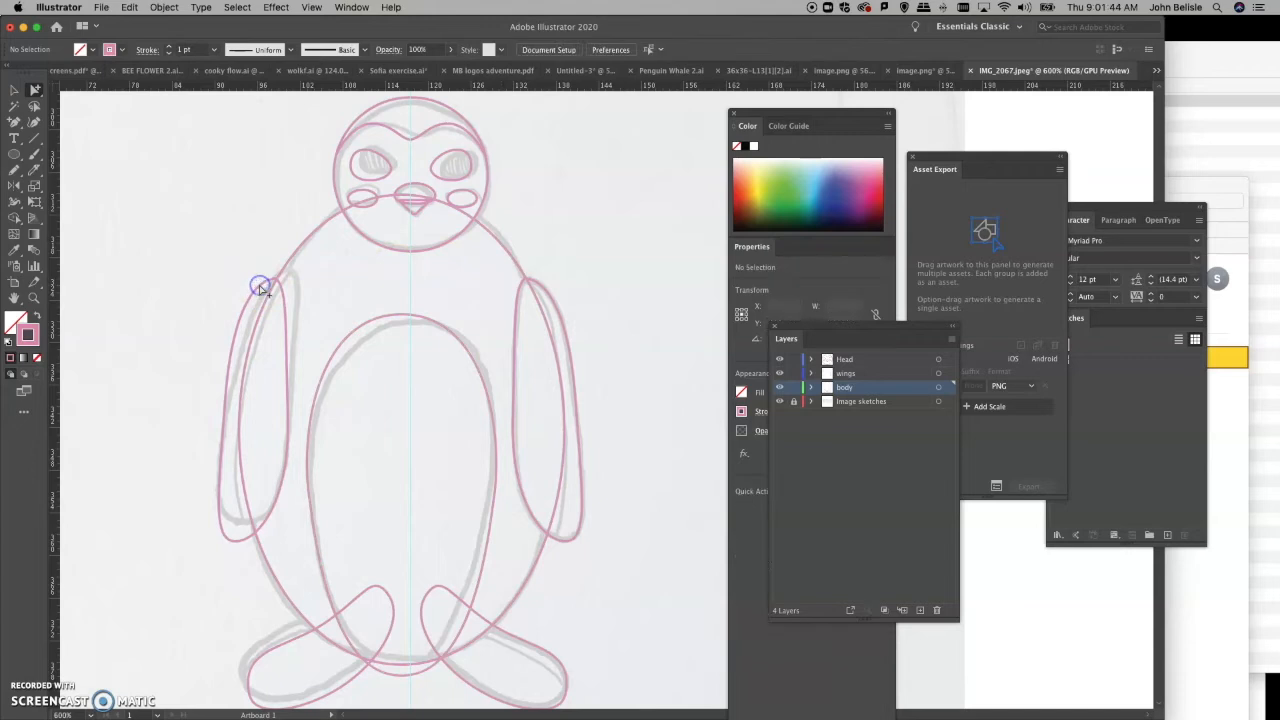
shift+click(538, 287)
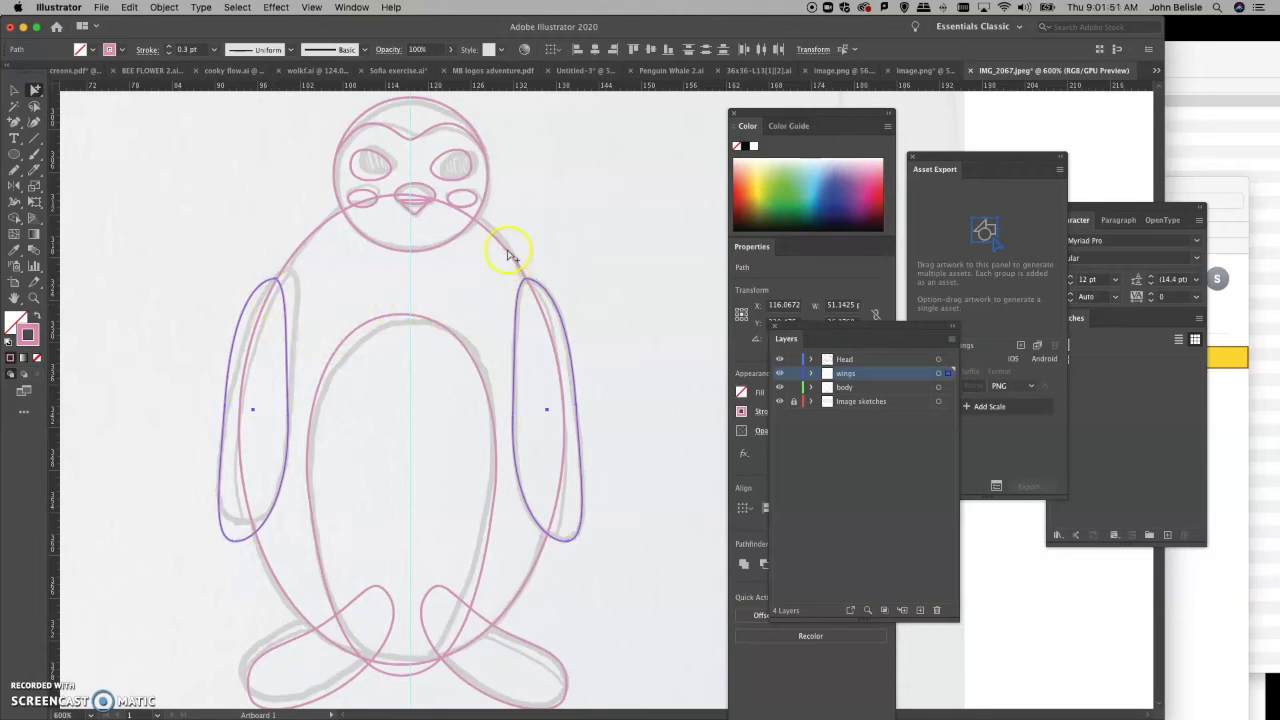
shift+click(408, 317)
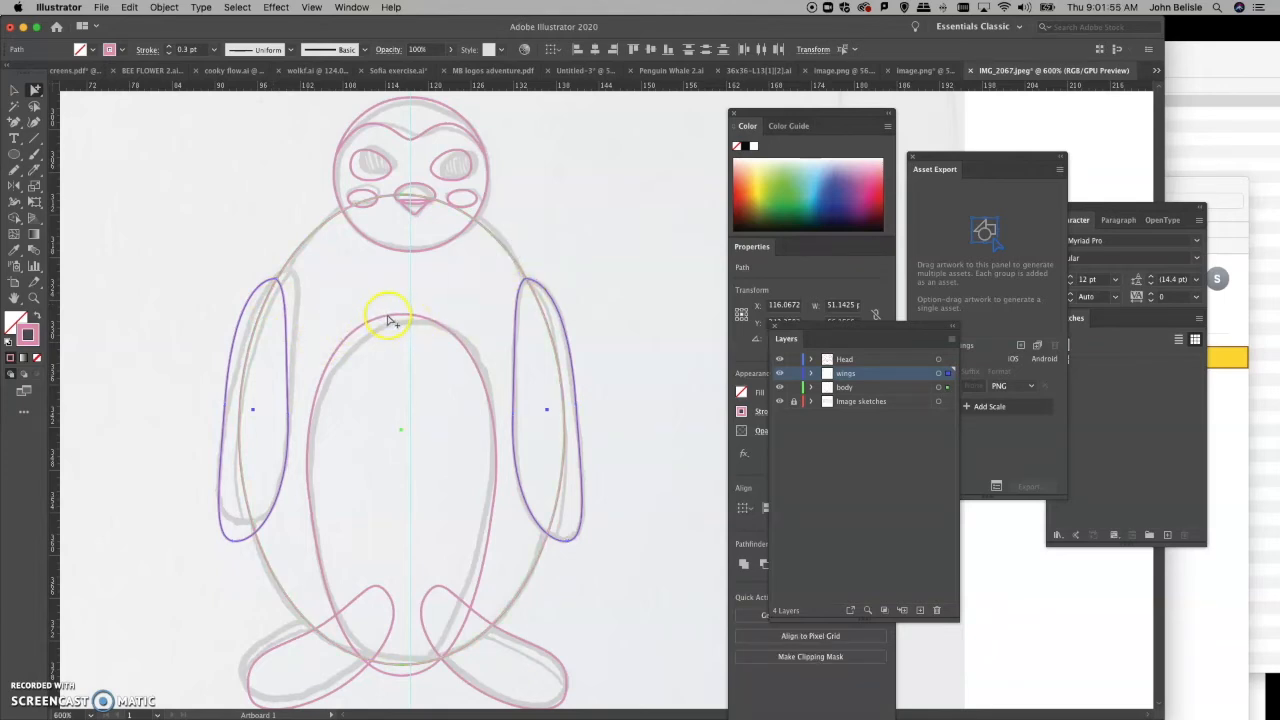
shift+click(390, 320)
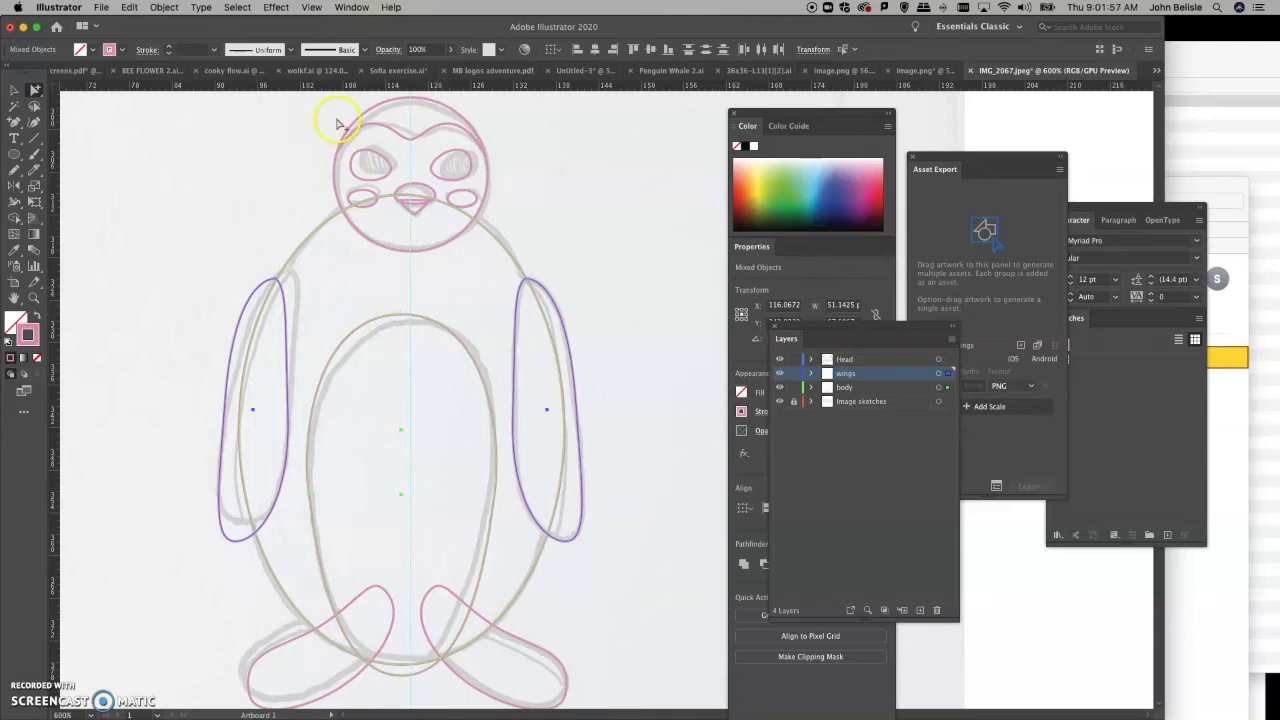
Step: Select the head group, body ellipse, both wings and inner belly ellipse together and align their horizontal centres
click(420, 140)
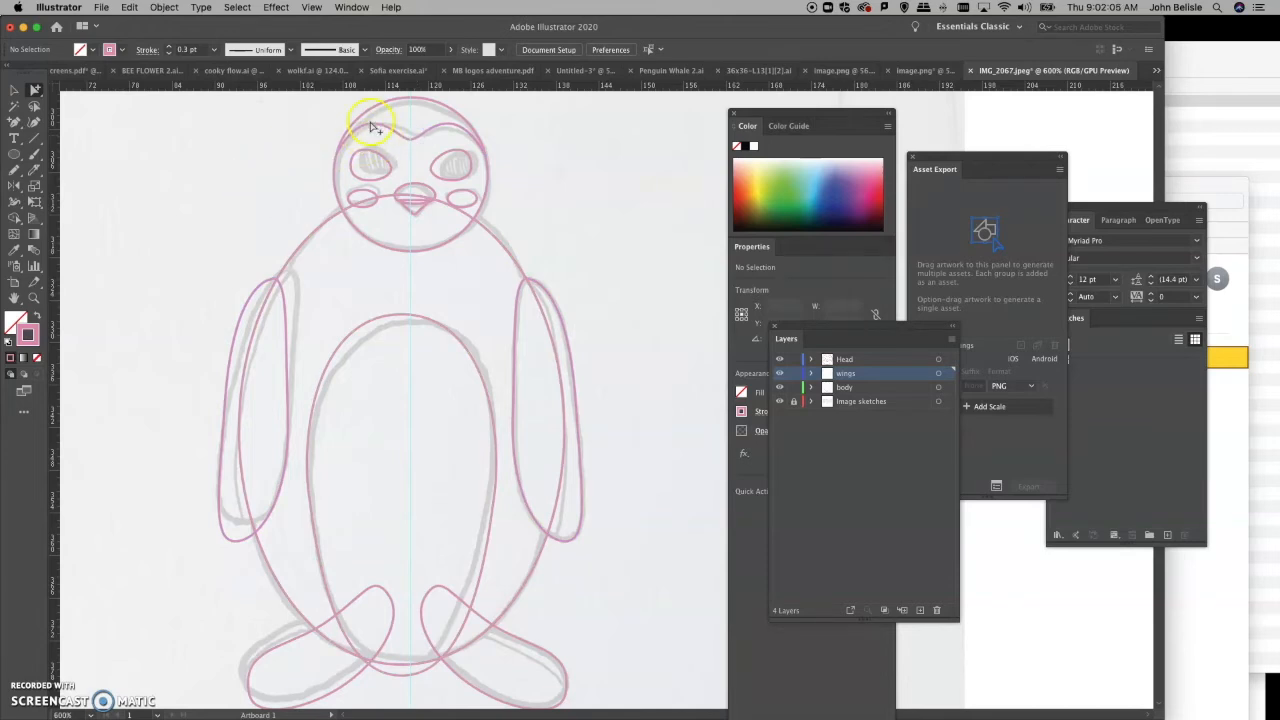
click(373, 124)
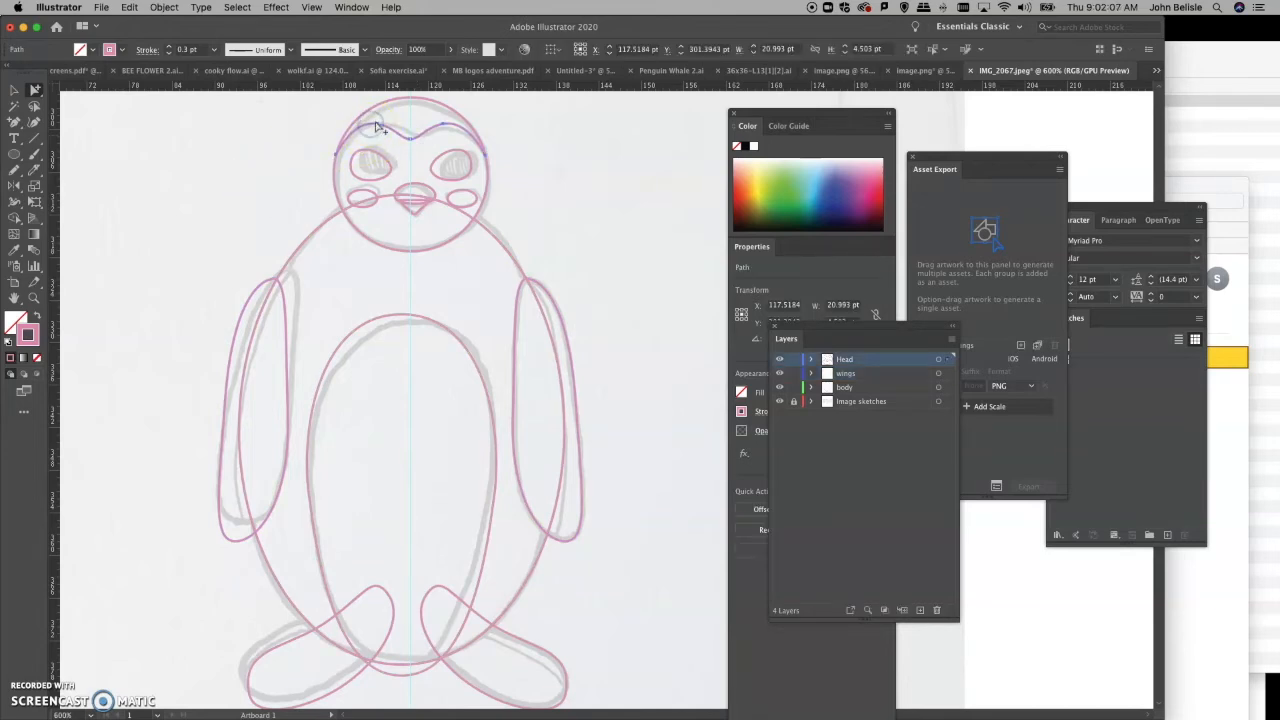
click(376, 124)
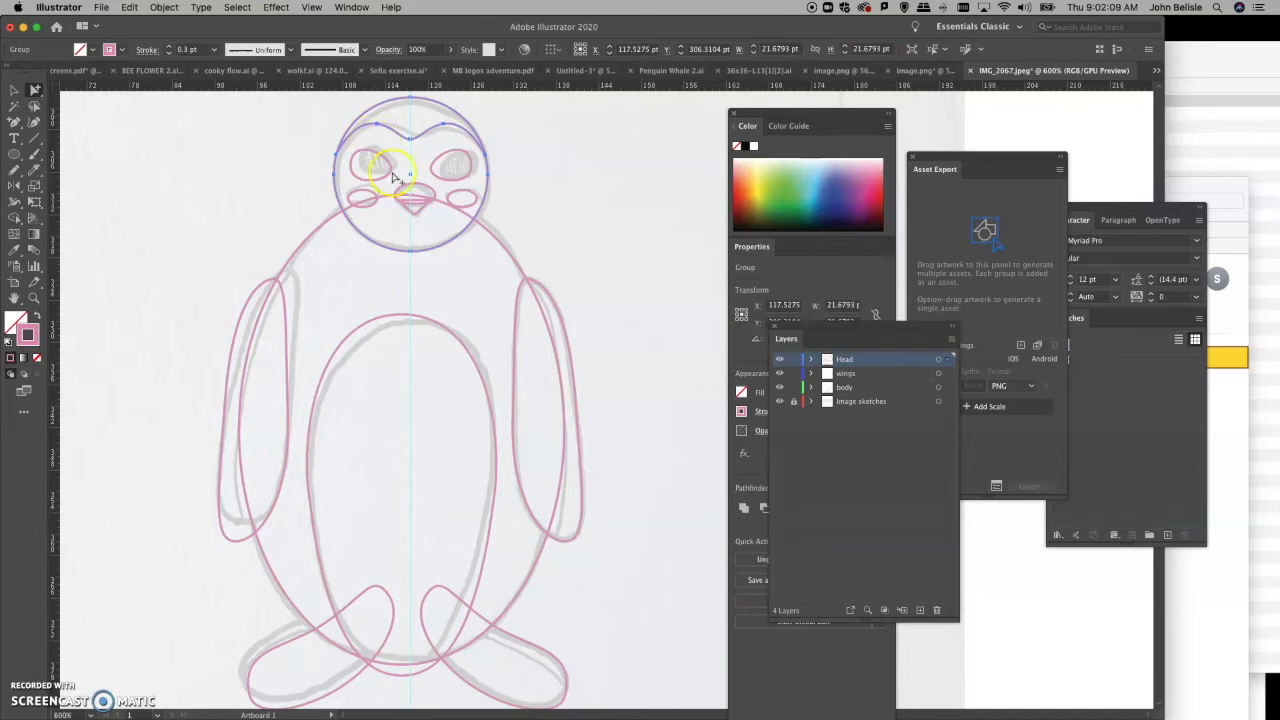
shift+click(503, 251)
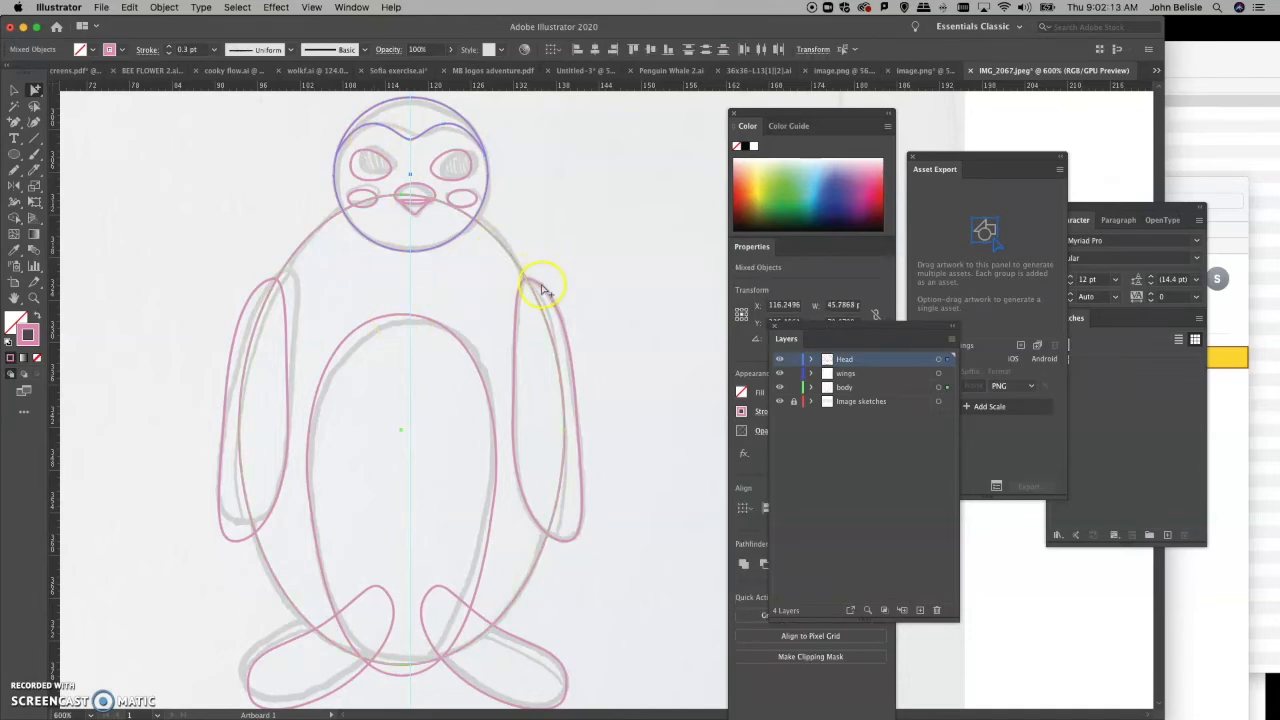
shift+click(541, 291)
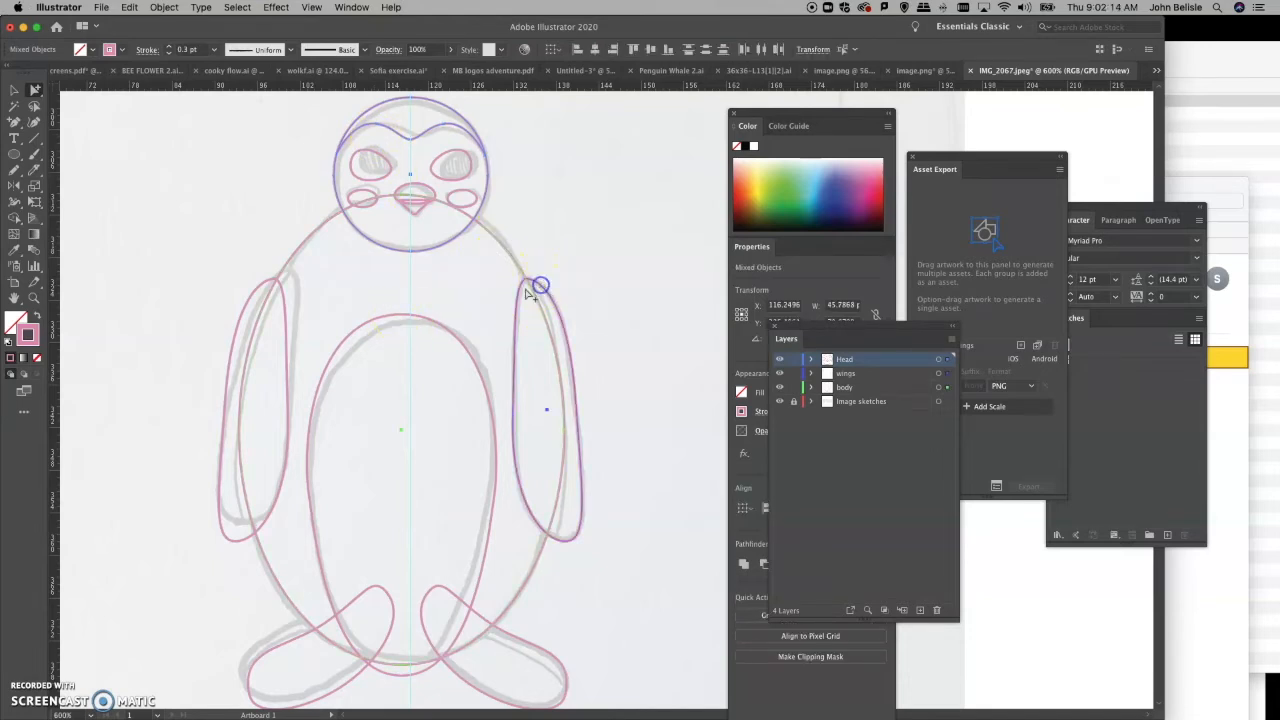
shift+click(262, 289)
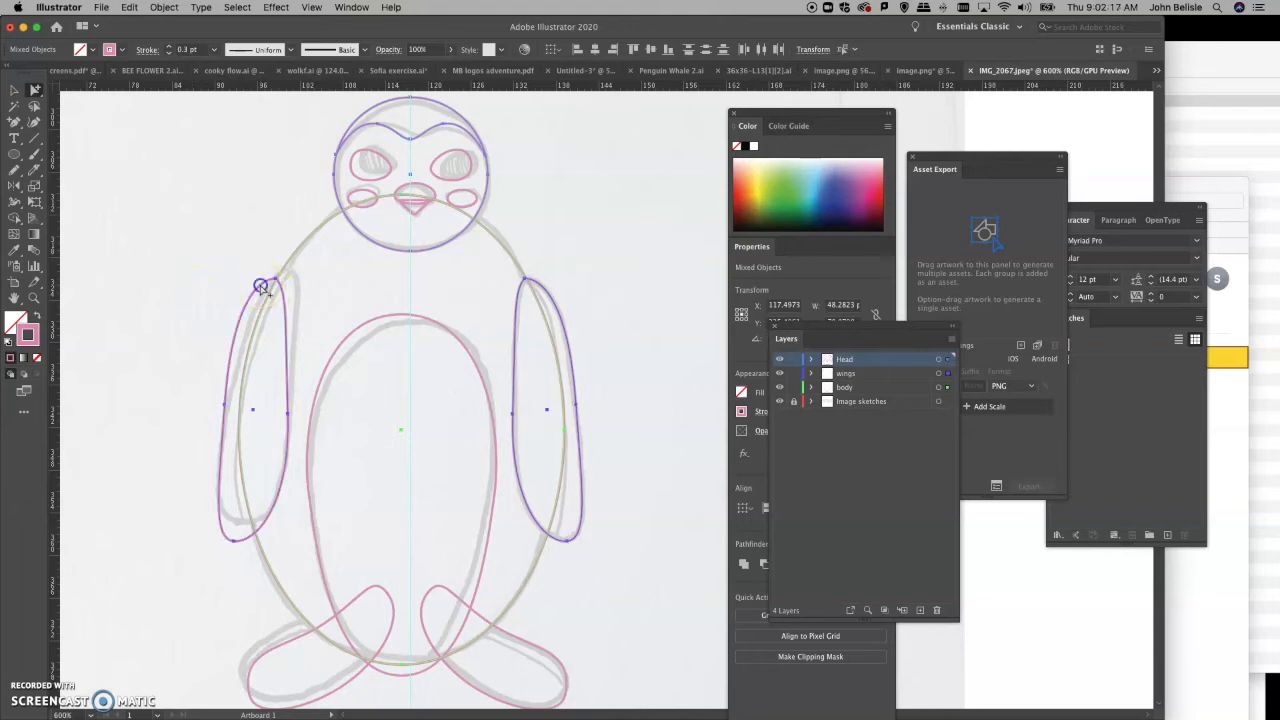
shift+click(396, 321)
click(595, 49)
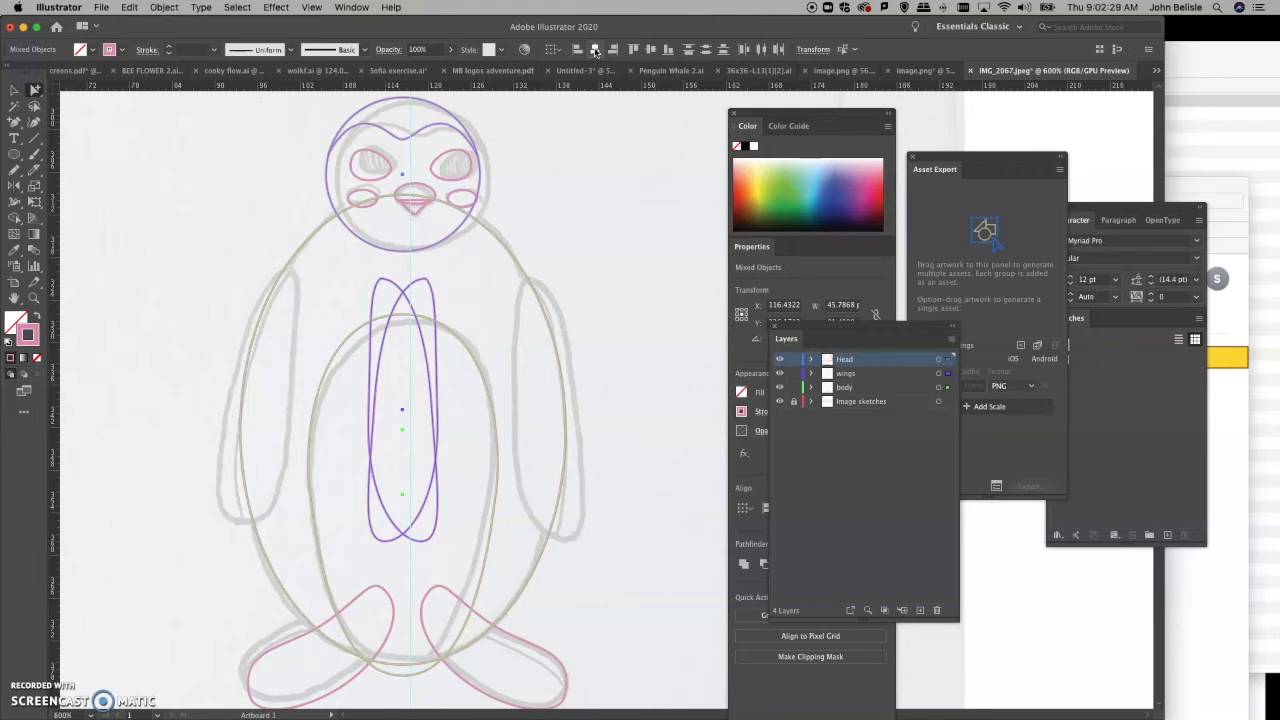
Step: Move the aligned head, body, belly and wing shapes together onto the vertical centre guide
click(381, 313)
drag(402, 97, 410, 100)
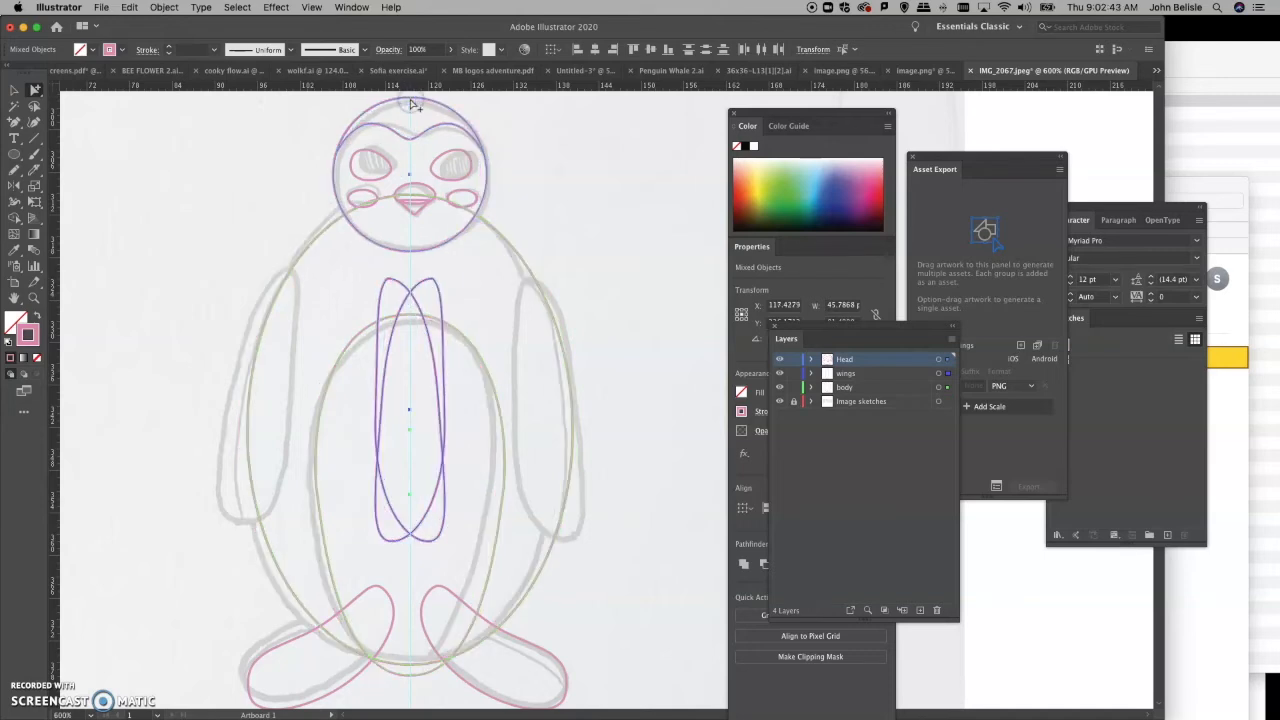
click(616, 226)
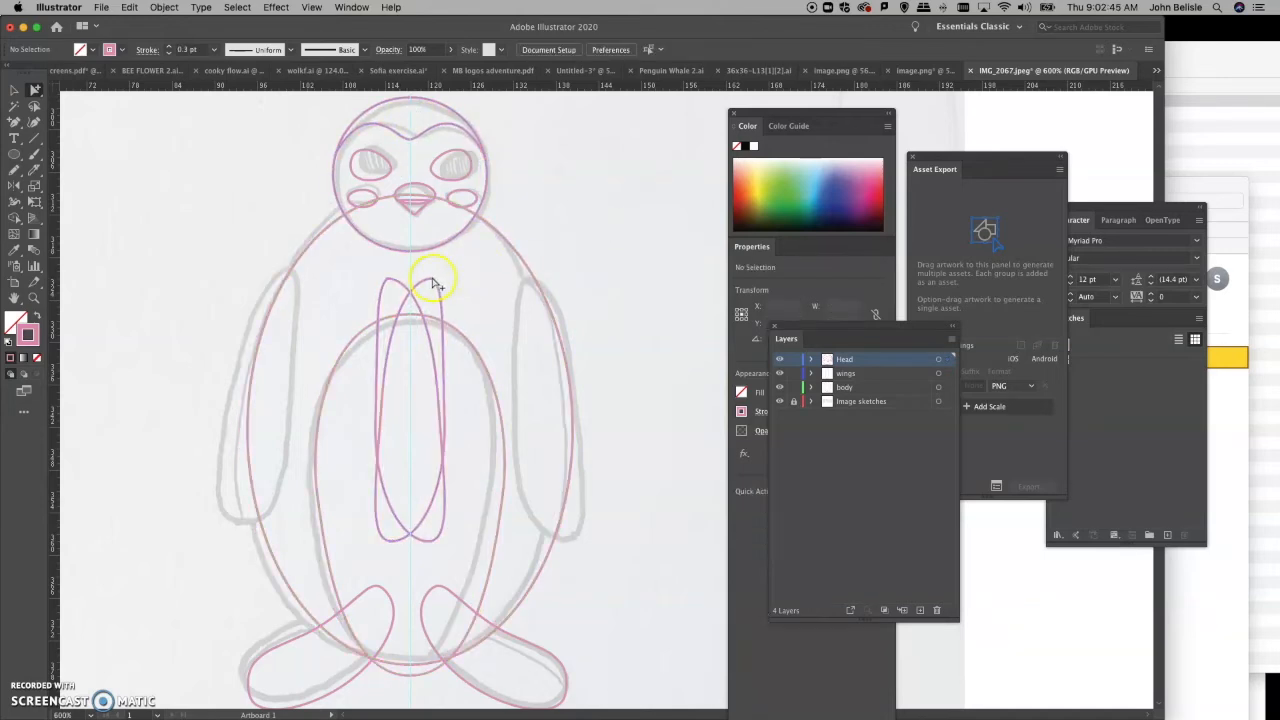
Step: Move the two overlapping wing shapes apart, placing one at each shoulder of the penguin's body
drag(434, 284, 286, 296)
drag(390, 286, 537, 295)
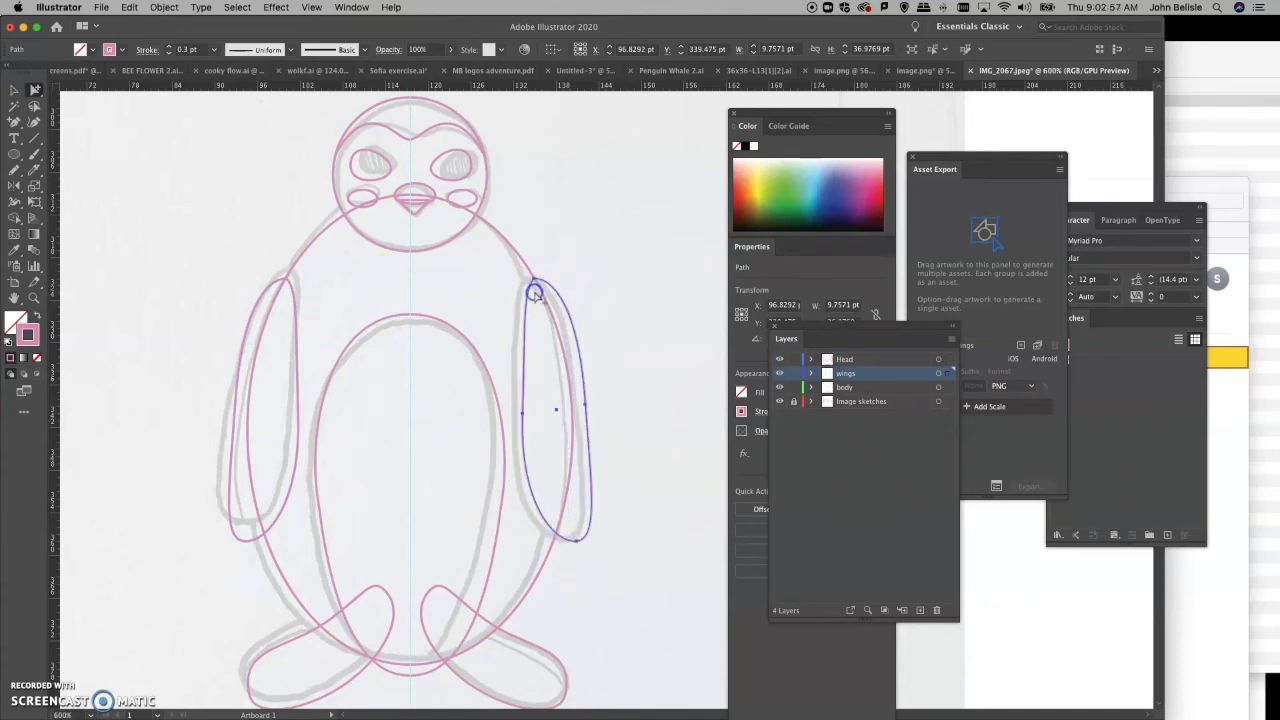
click(607, 266)
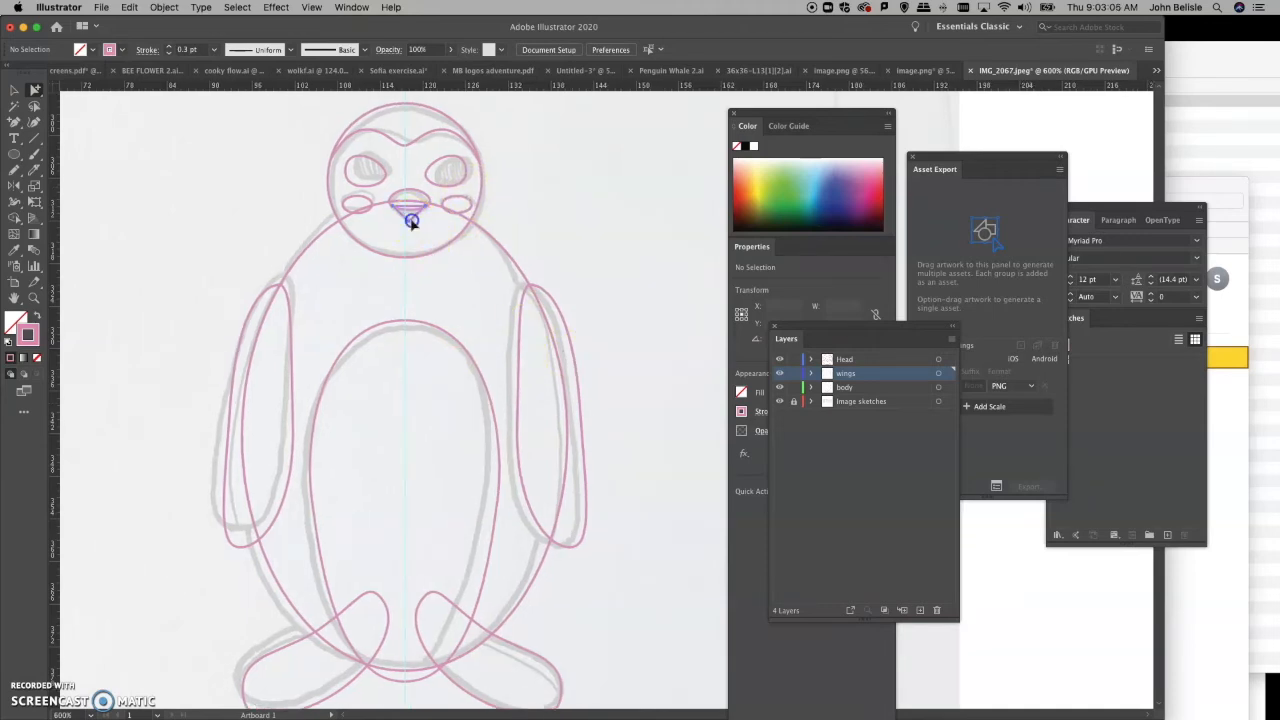
Step: Select the beak's triangle and upper shape together and centre them on the vertical guide
click(411, 221)
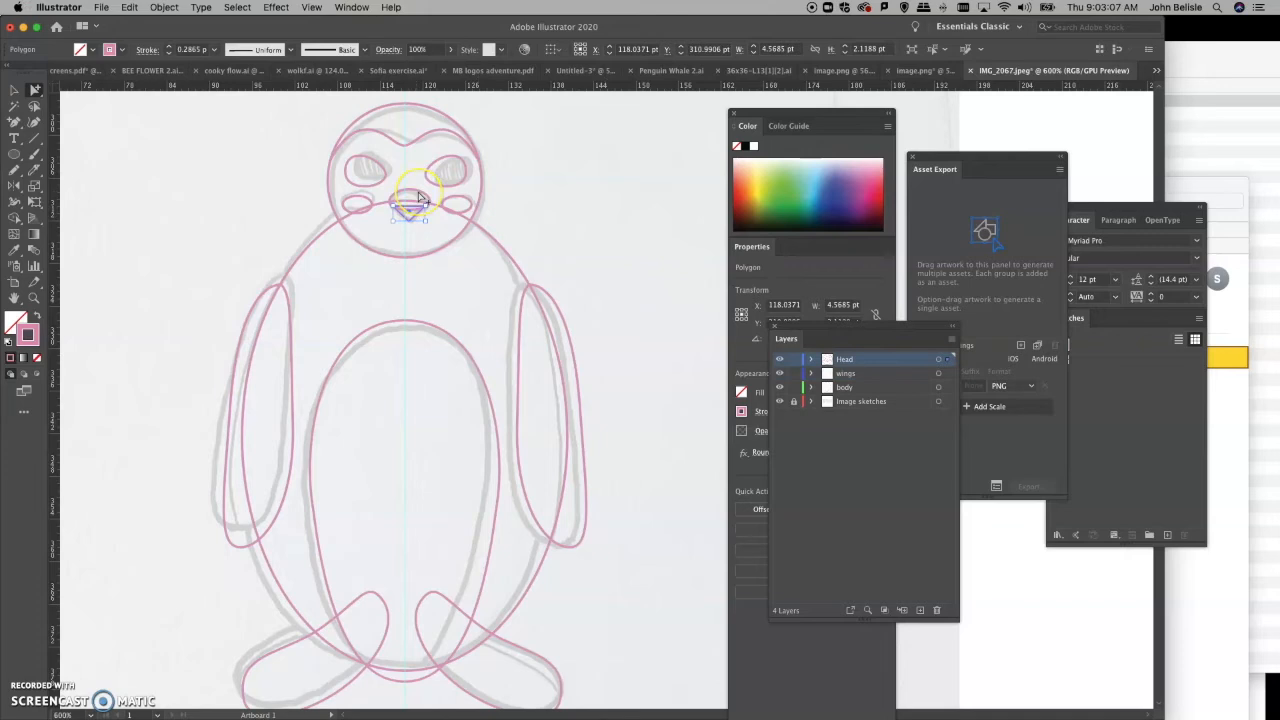
shift+click(418, 193)
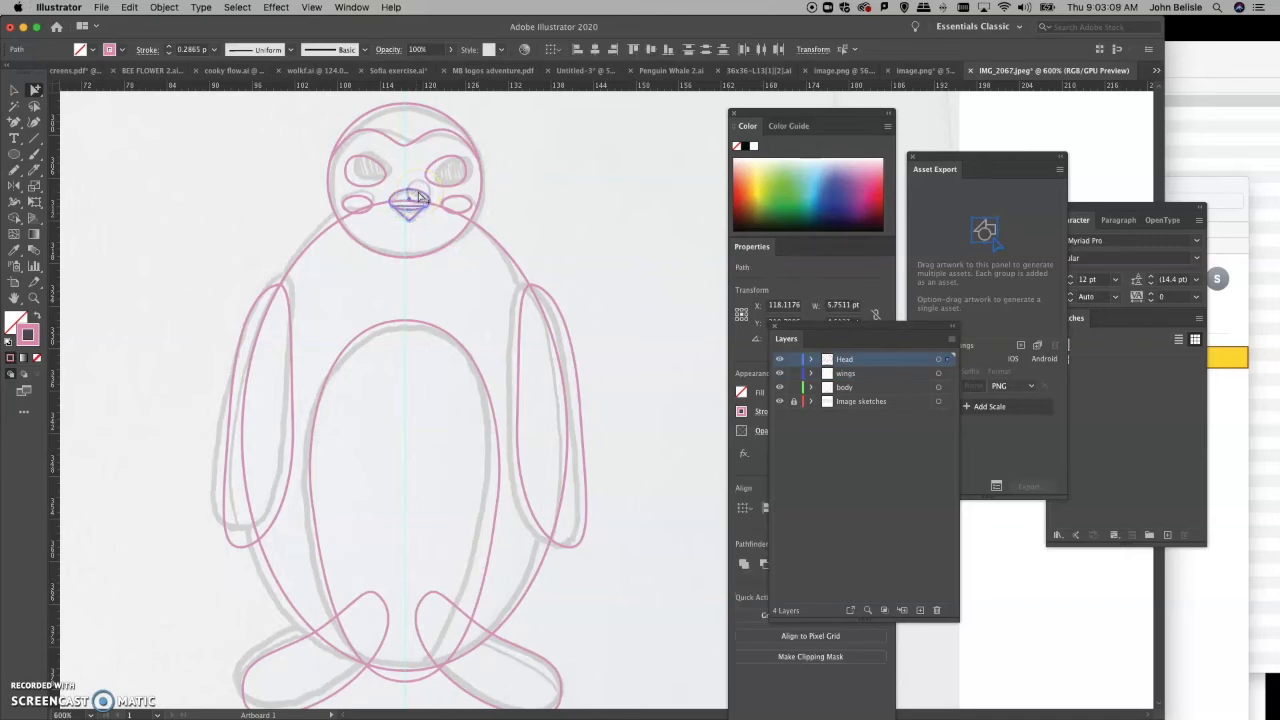
mouse_move(418, 193)
mouse_down()
mouse_move(413, 166)
mouse_move(412, 197)
mouse_up()
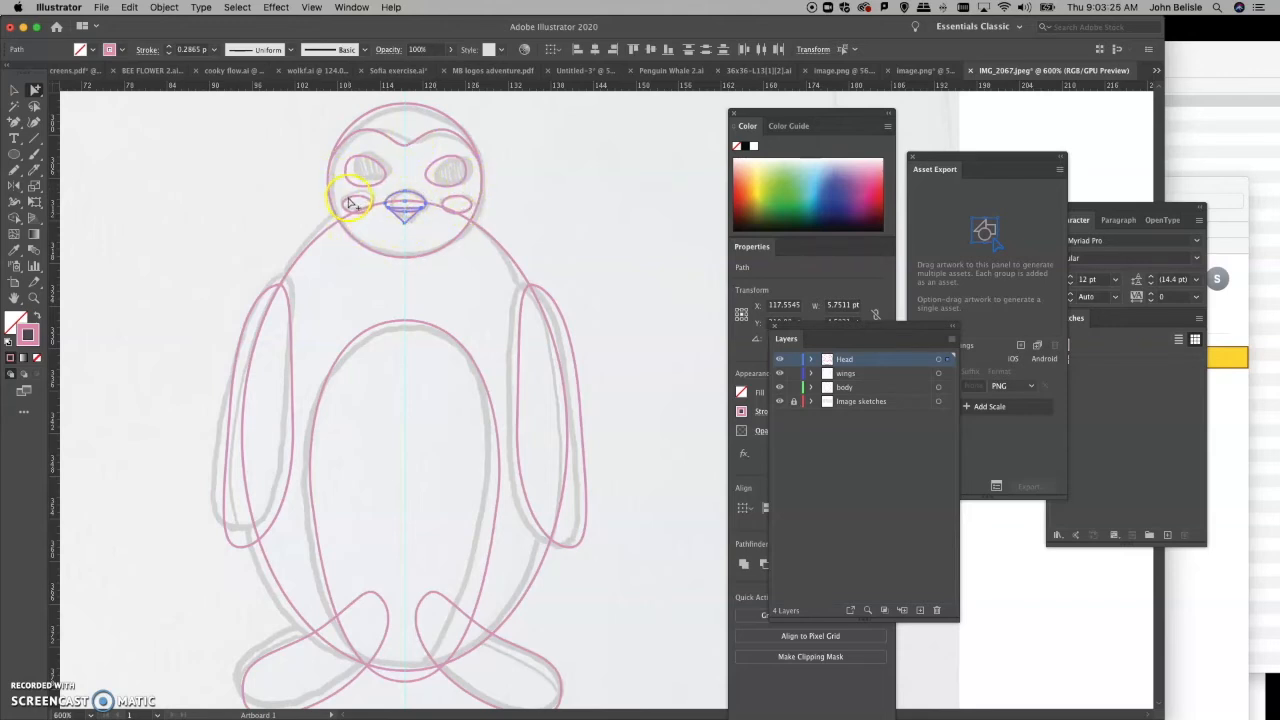
Step: Nudge the left cheek ellipse slightly outward so both cheeks sit evenly around the beak
click(350, 203)
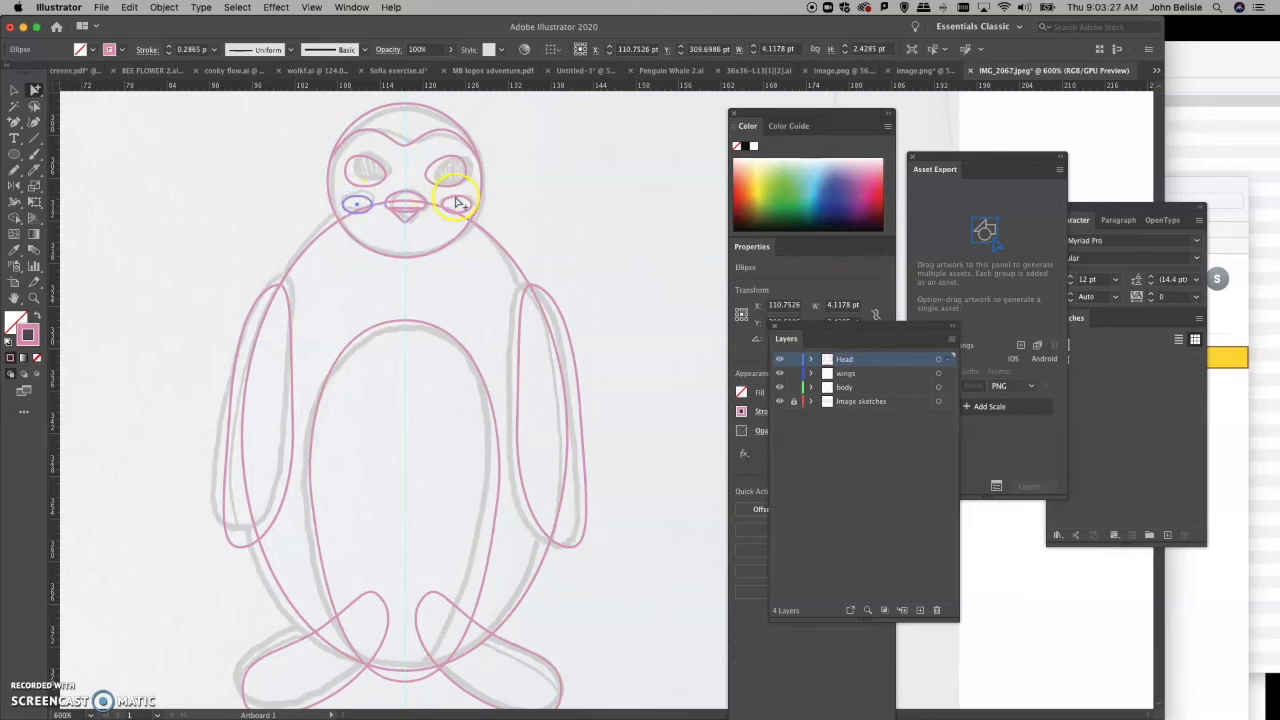
drag(357, 196, 354, 196)
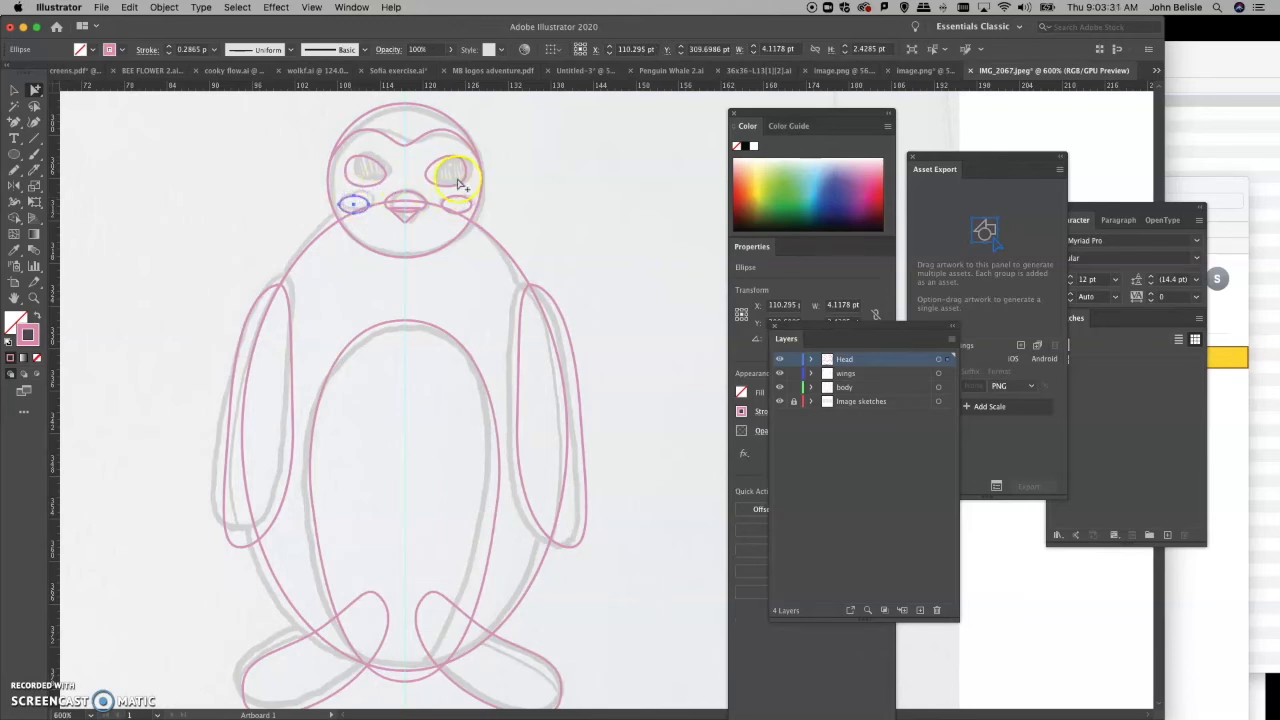
scroll(555, 345, down, 3)
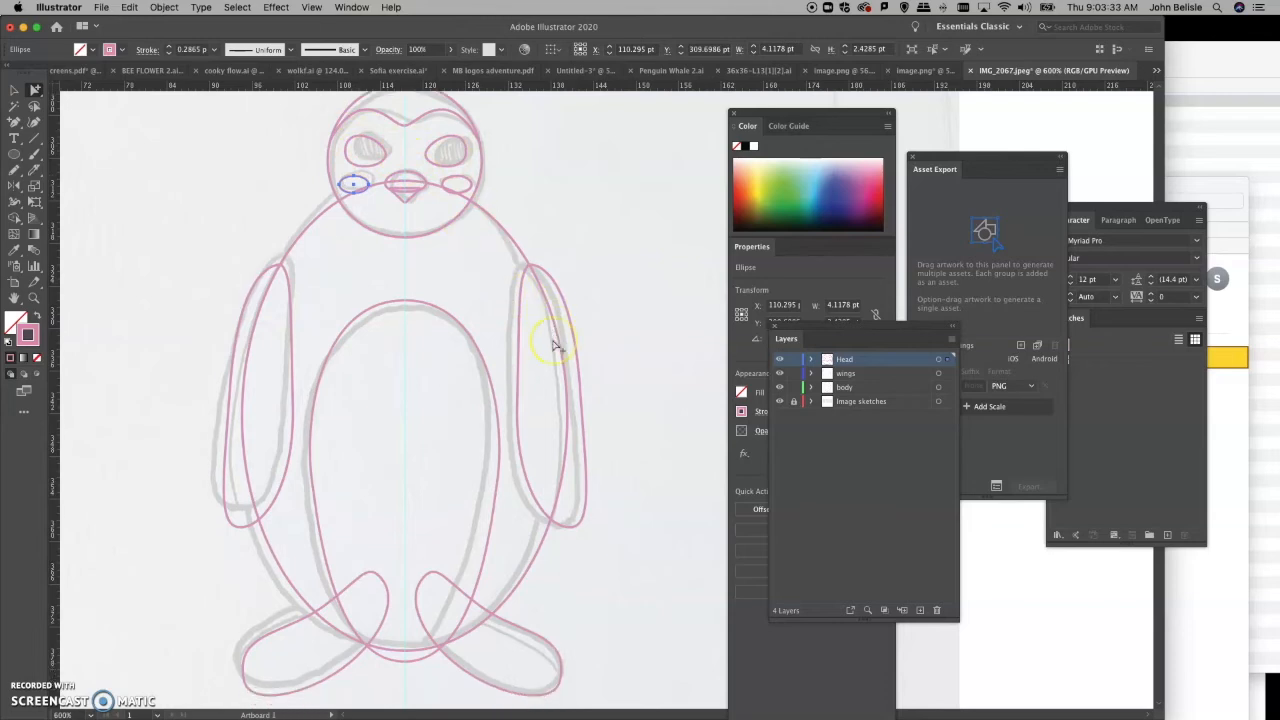
scroll(555, 345, up, 2)
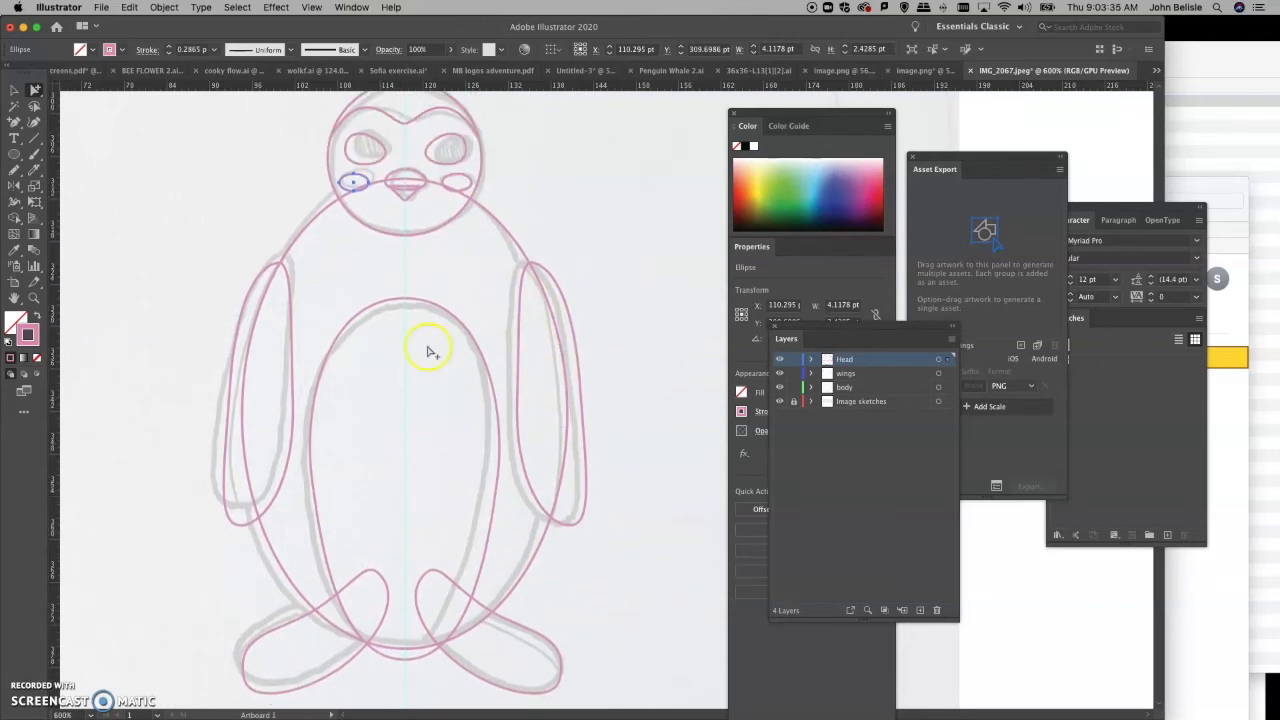
Step: Hide the Image sketches layer so that only the vector outlines are displayed
click(779, 402)
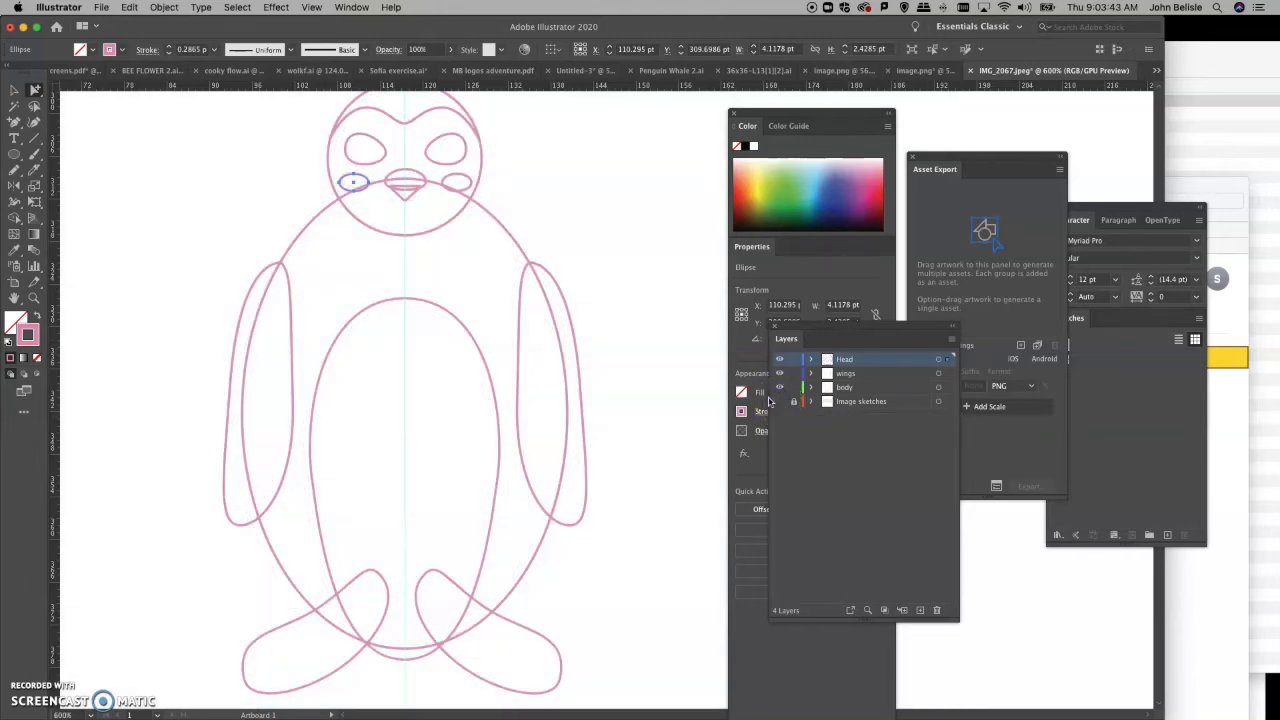
scroll(573, 281, up, 1)
scroll(573, 281, right, 1)
scroll(573, 281, down, 1)
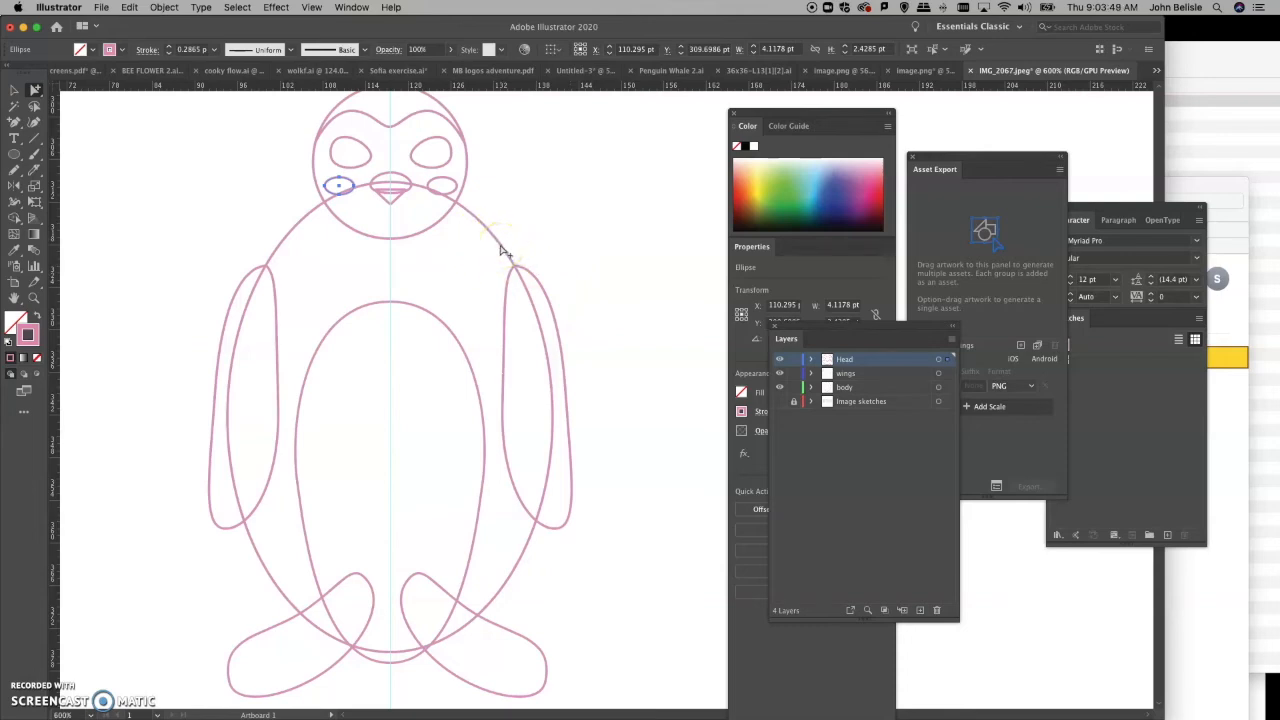
Step: Fill both wings, the outer body and the inner belly ellipse with white, keeping the pink outlines
drag(615, 347, 164, 374)
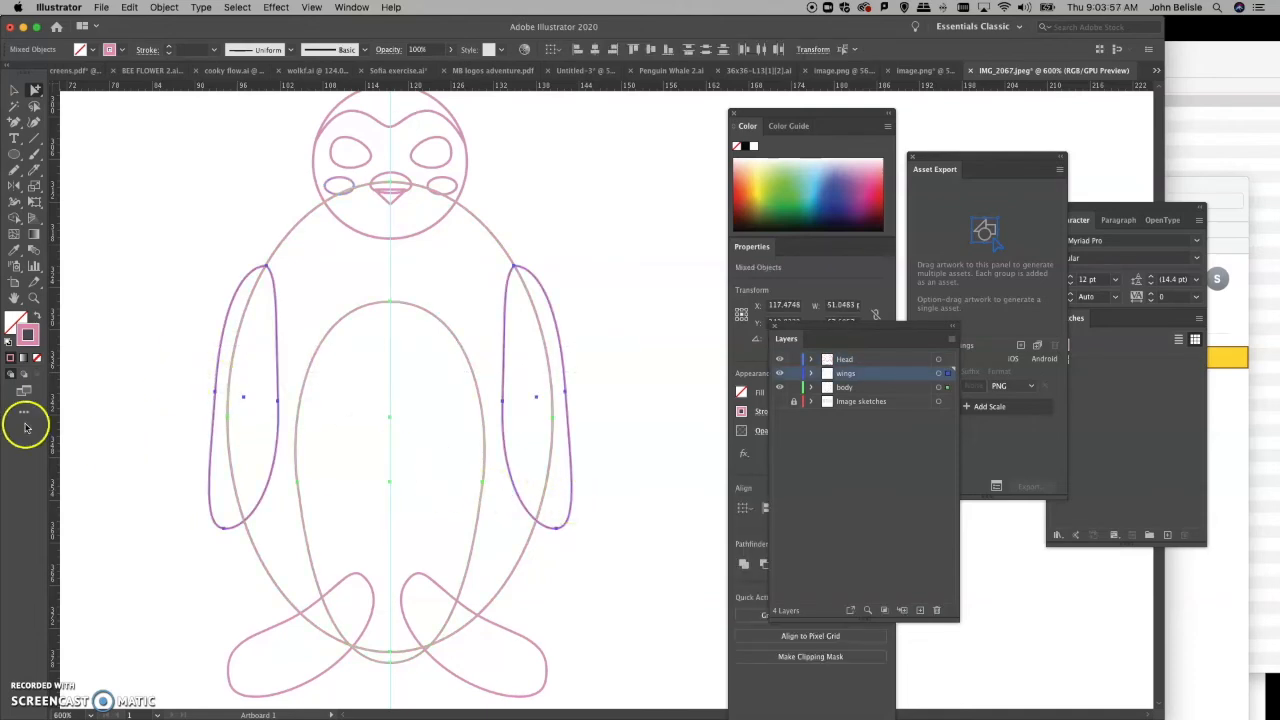
click(14, 321)
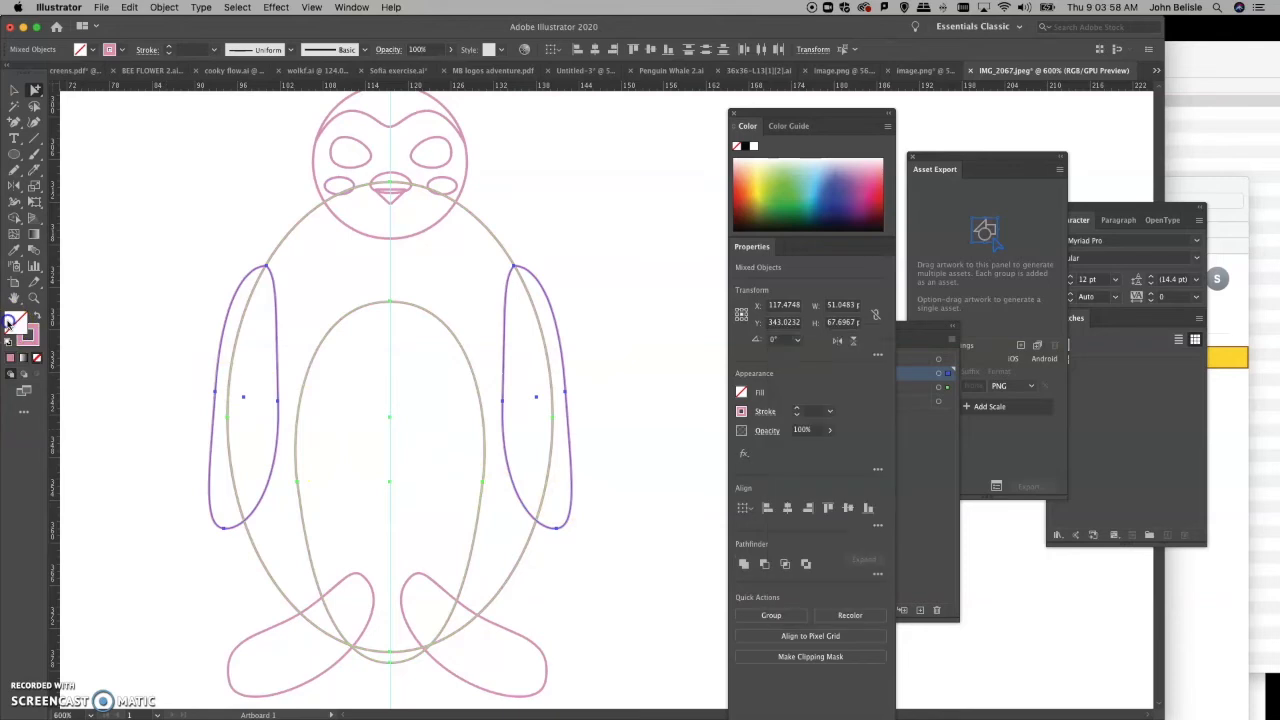
click(753, 146)
click(593, 262)
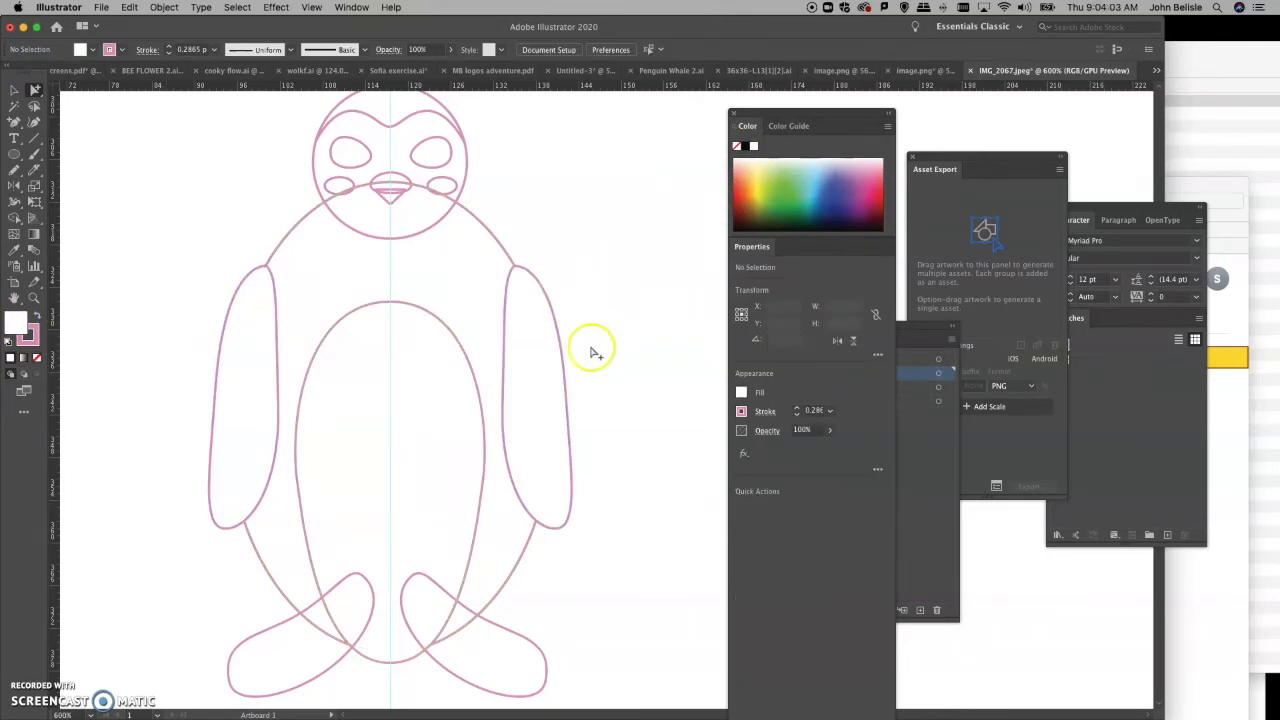
scroll(607, 386, right, 2)
scroll(607, 386, down, 1)
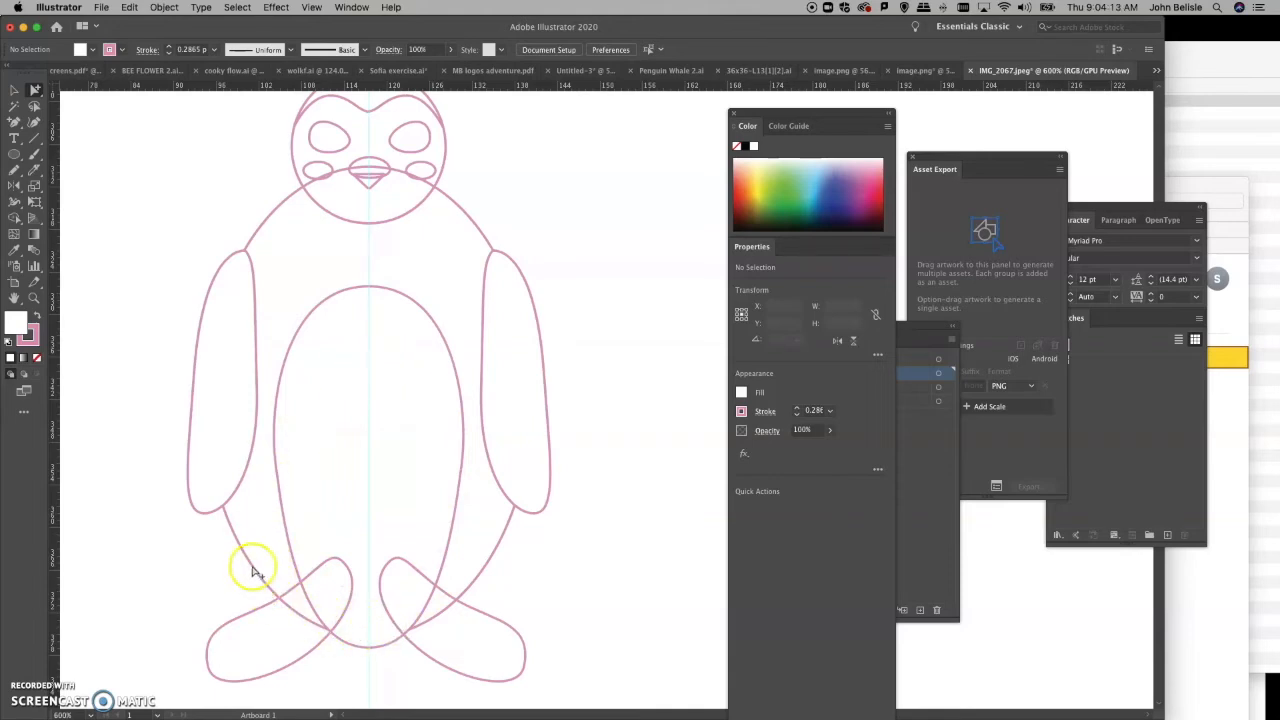
click(253, 570)
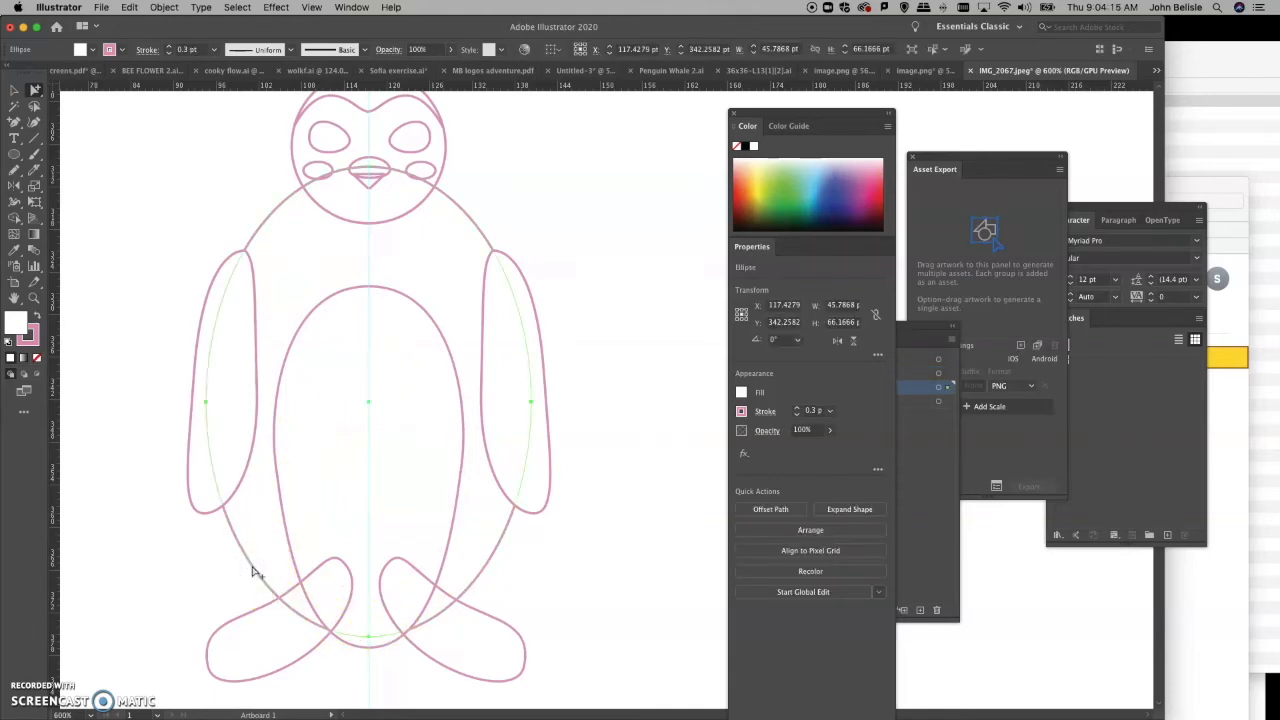
key(super+c)
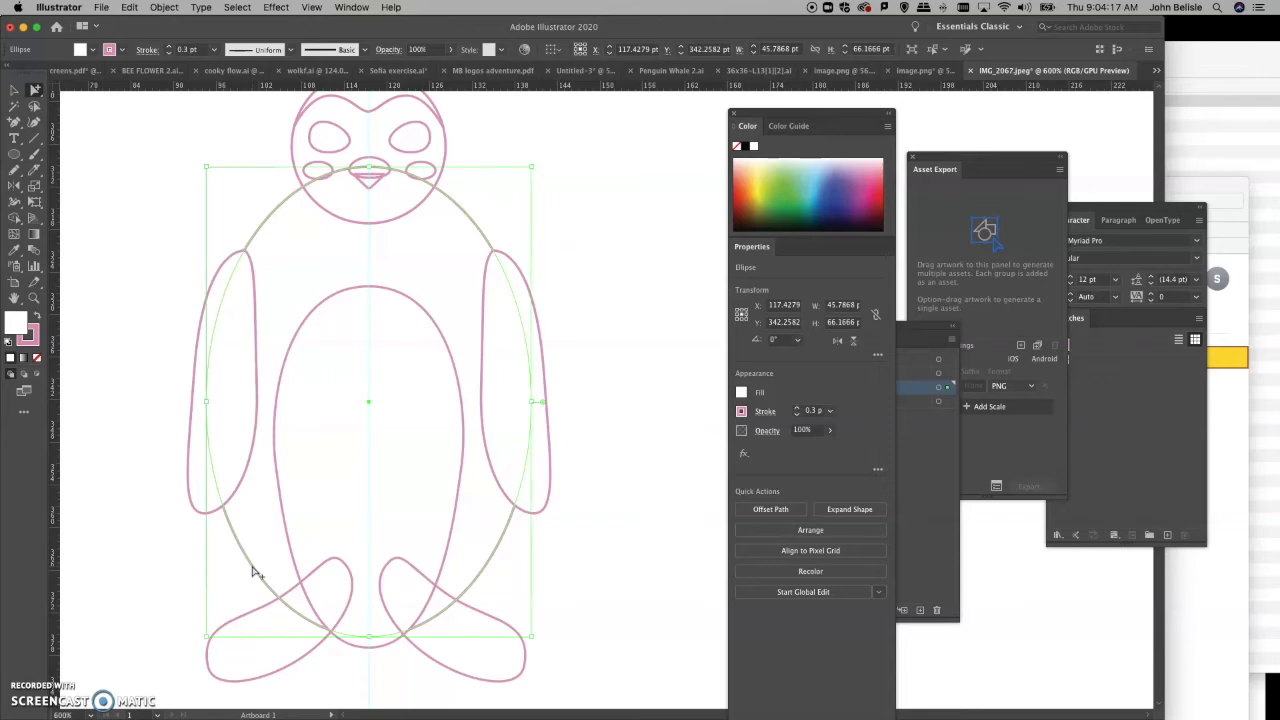
key(super+shift+b)
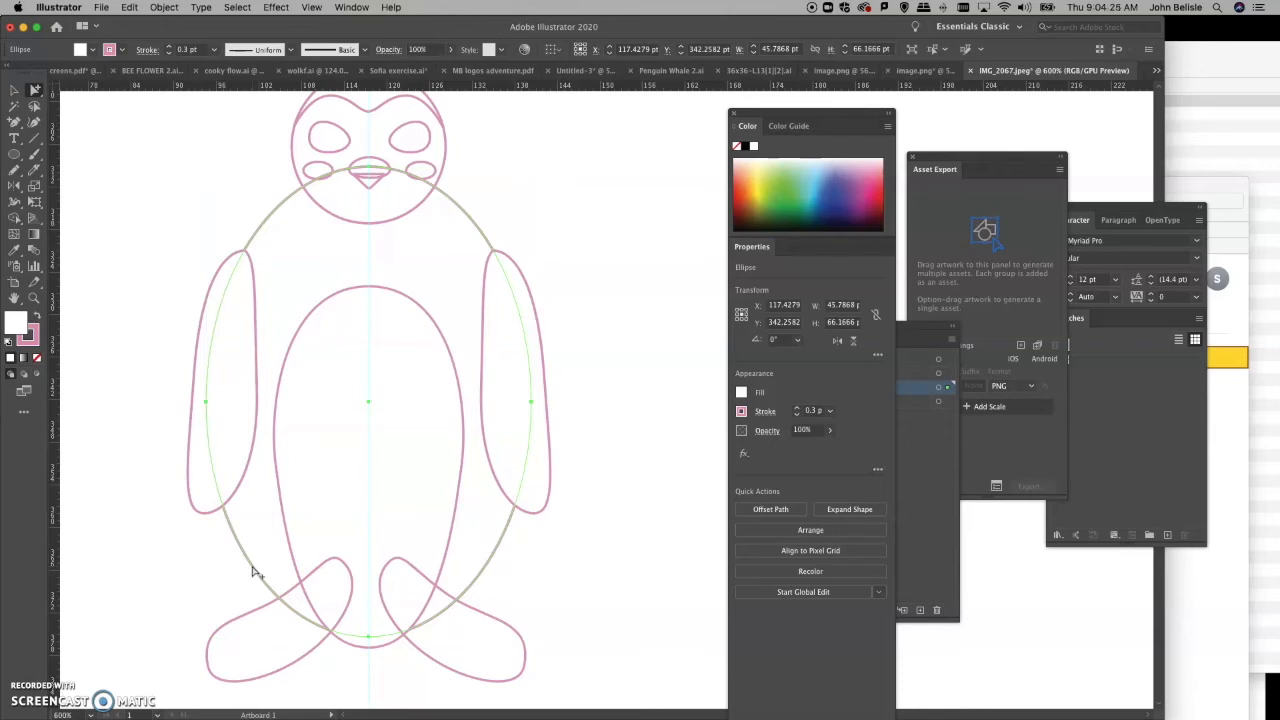
click(107, 258)
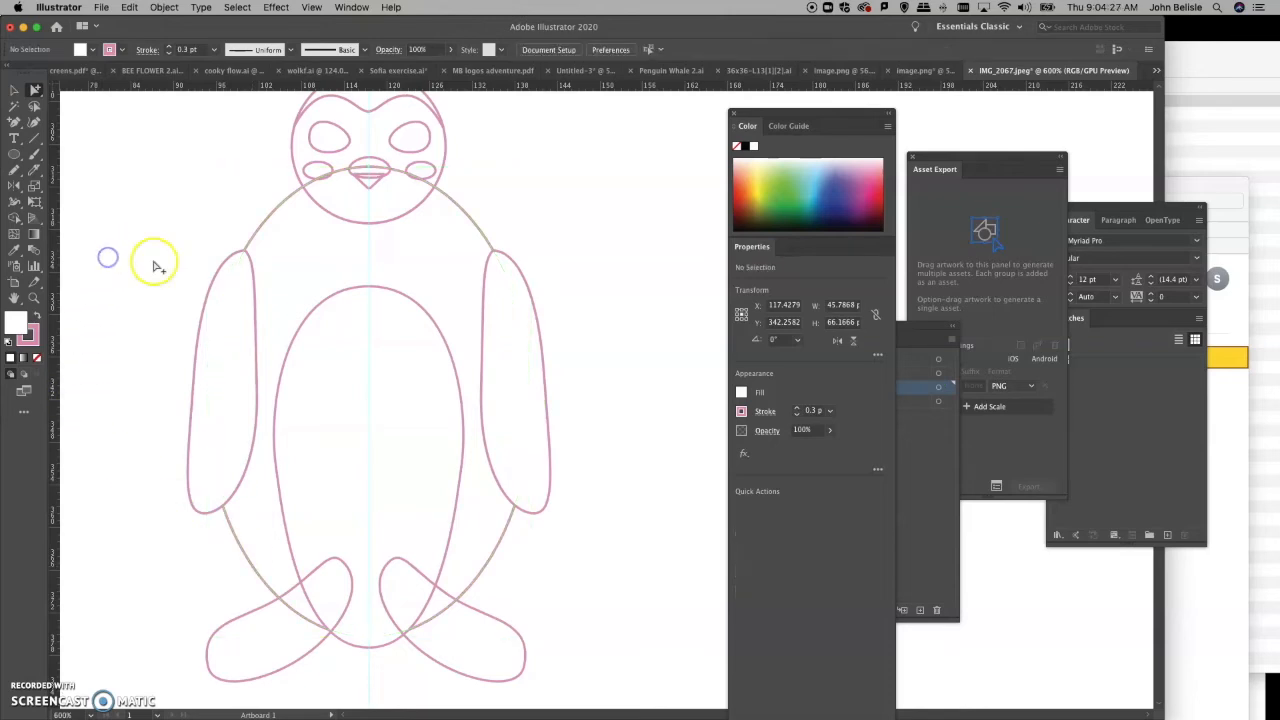
Step: Paste a copy of the penguin's large body ellipse directly in front and set the copy's fill to none
click(255, 238)
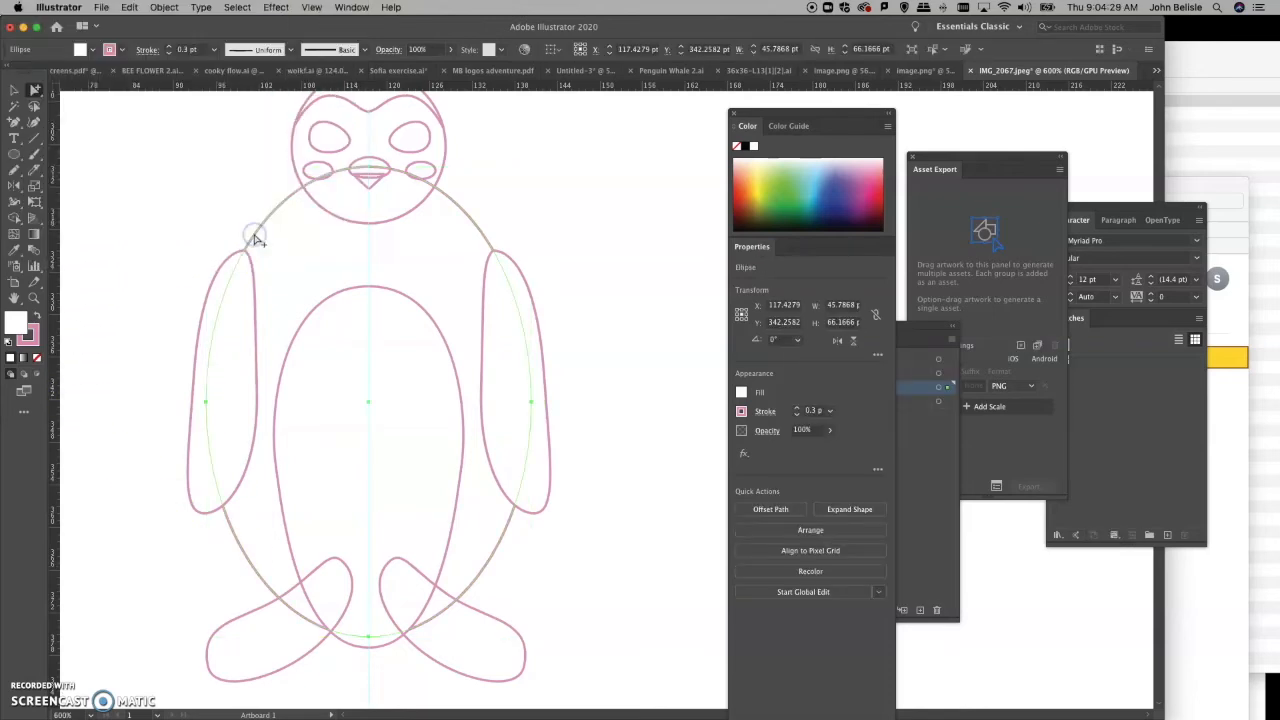
key(super+c)
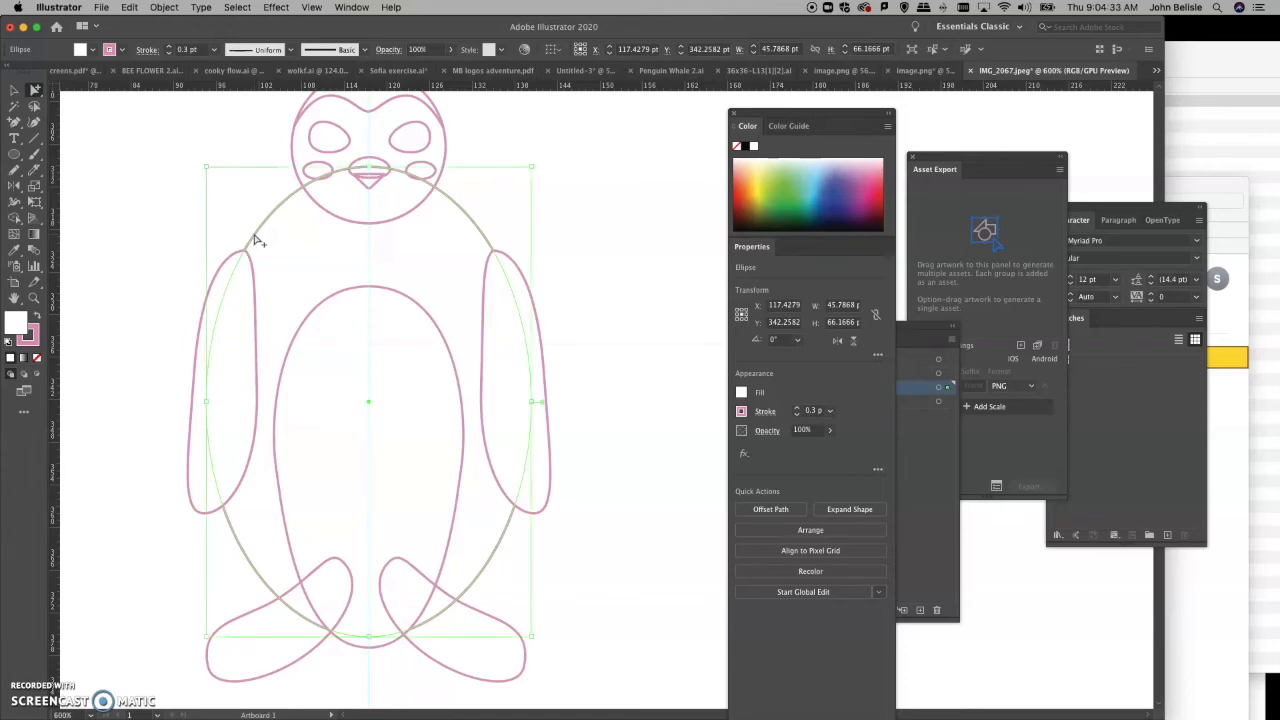
key(super+f)
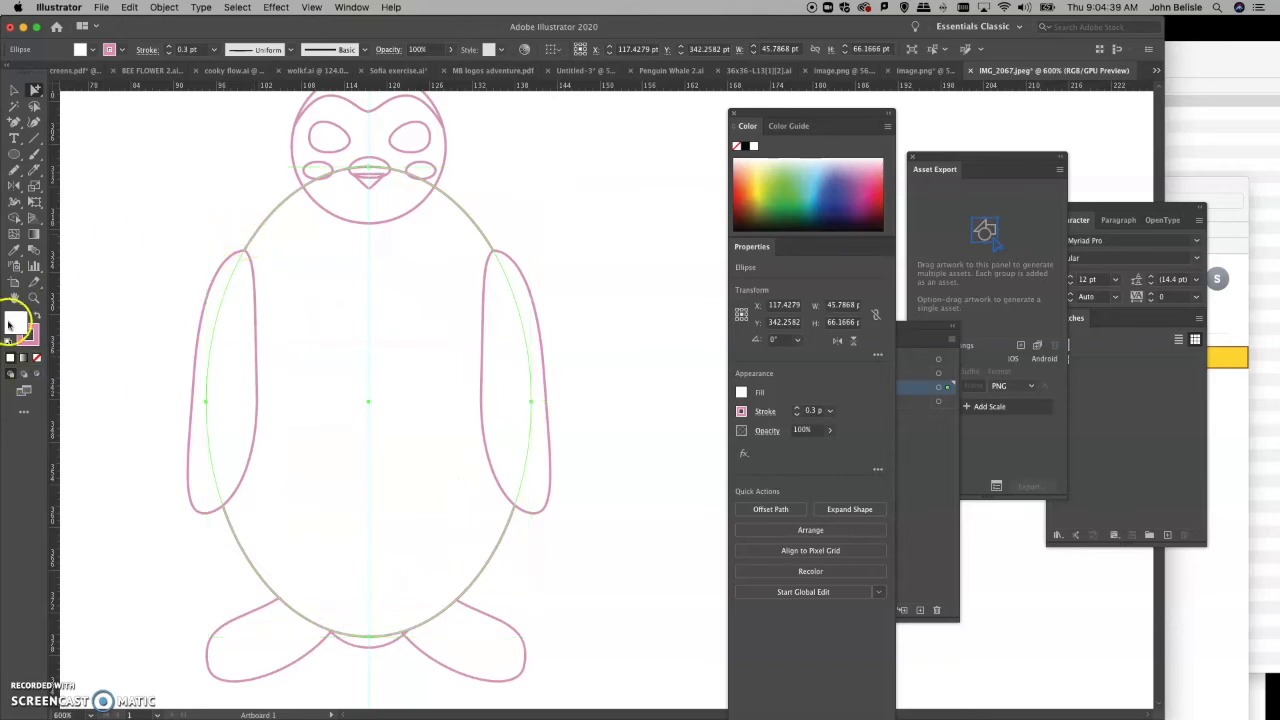
click(36, 358)
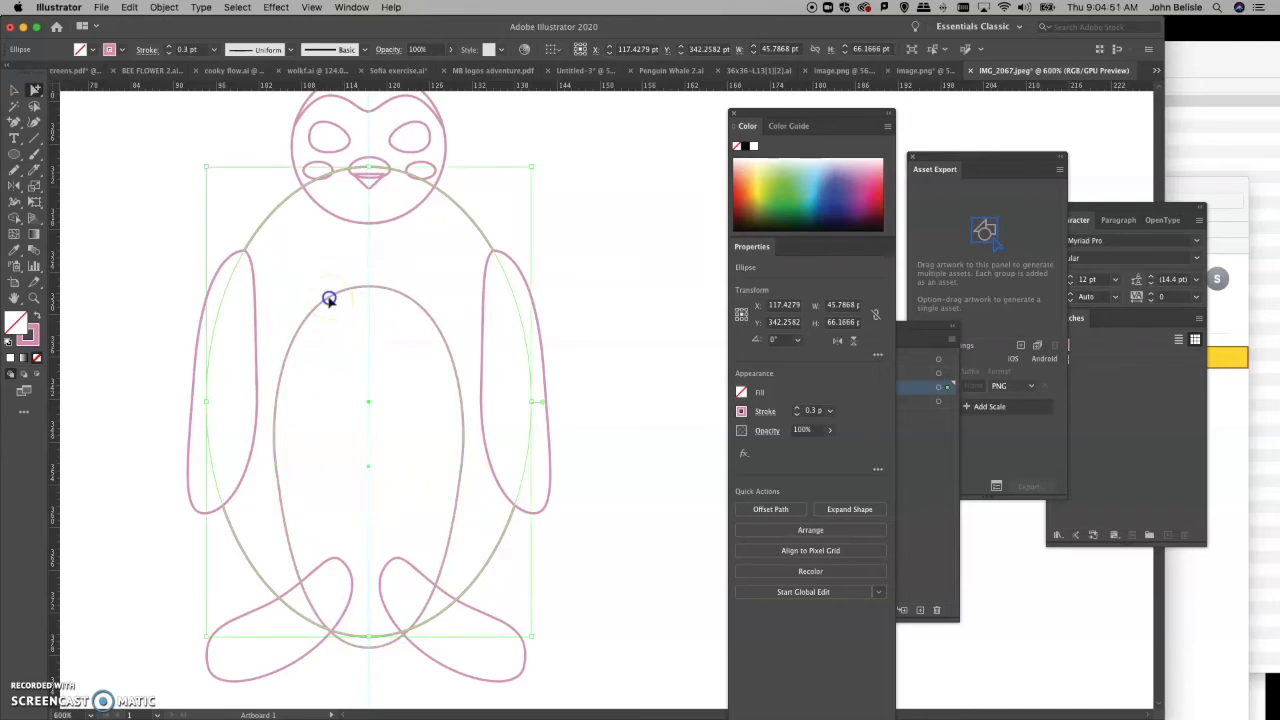
Step: Make a clipping mask from the unfilled body ellipse and the belly oval so the belly is trimmed to the body outline
shift+click(329, 296)
click(164, 8)
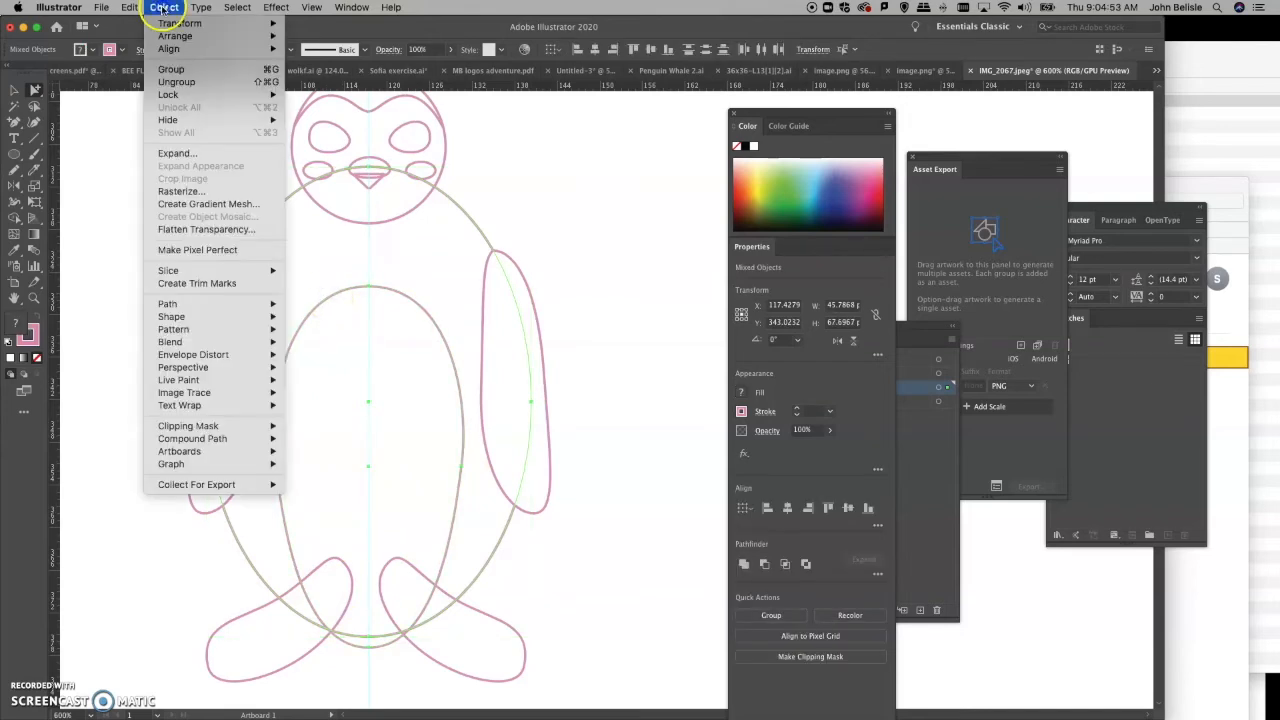
mouse_move(272, 426)
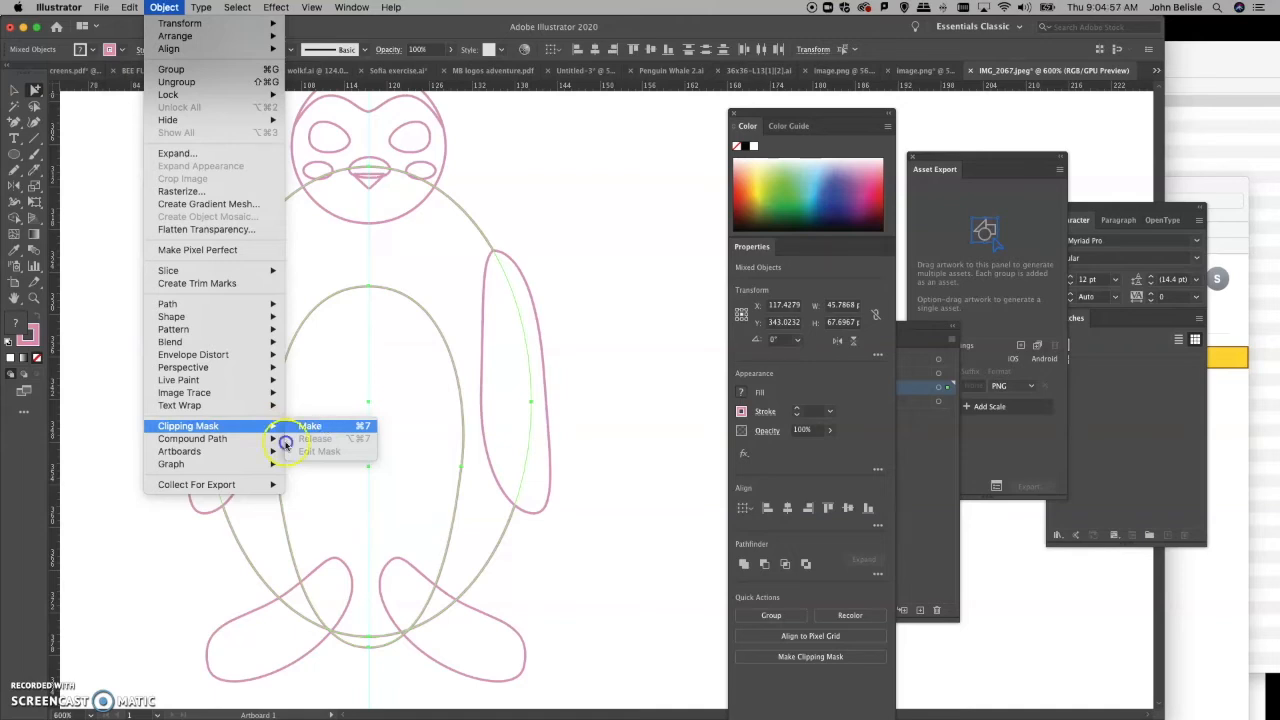
click(143, 551)
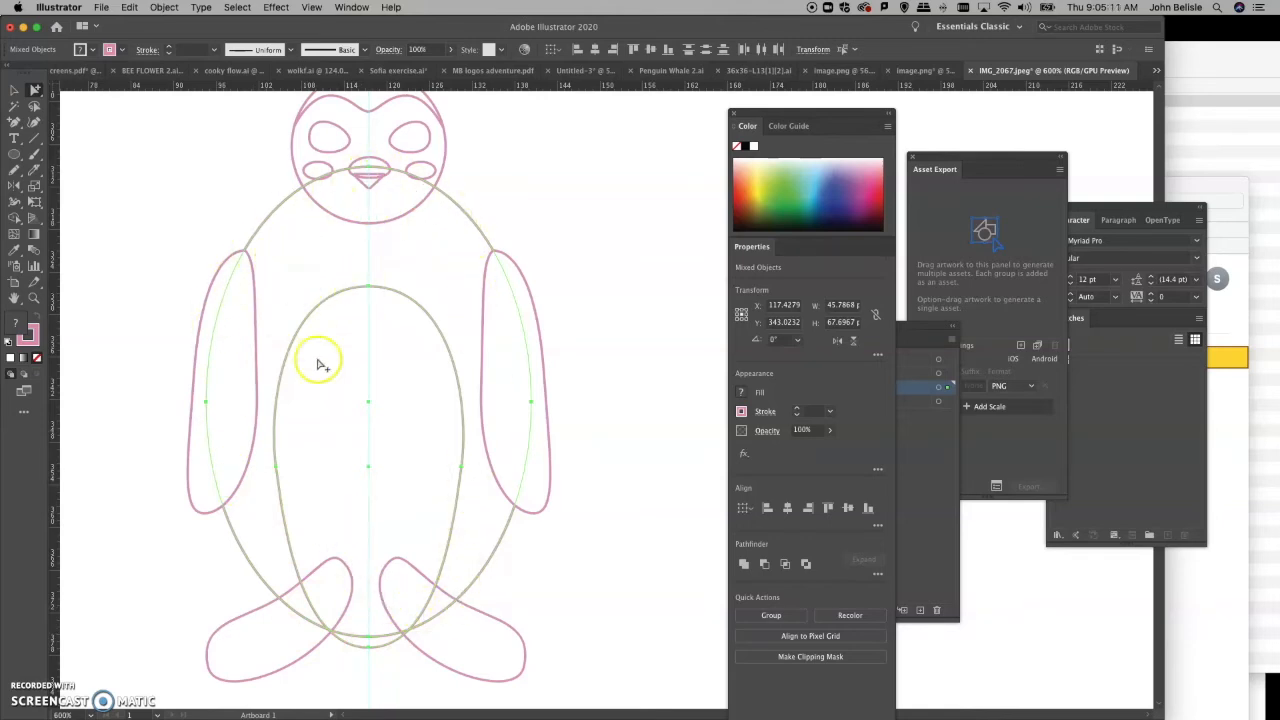
click(164, 7)
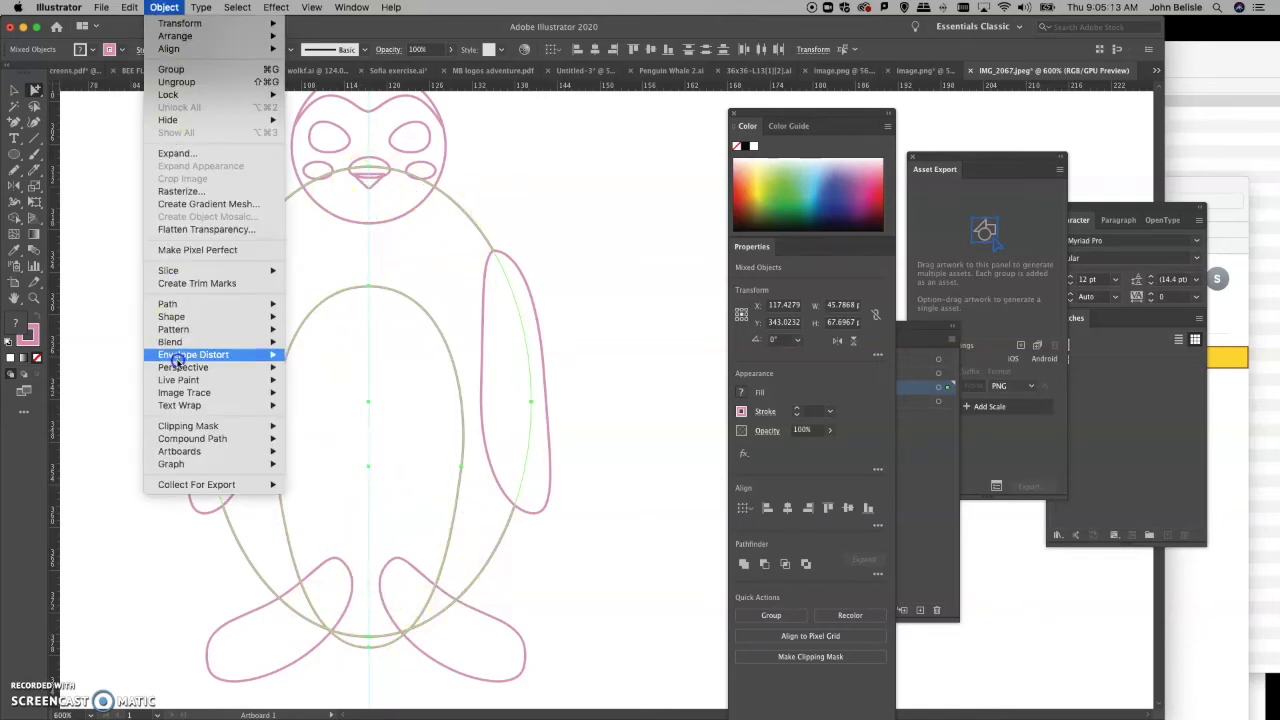
mouse_move(180, 428)
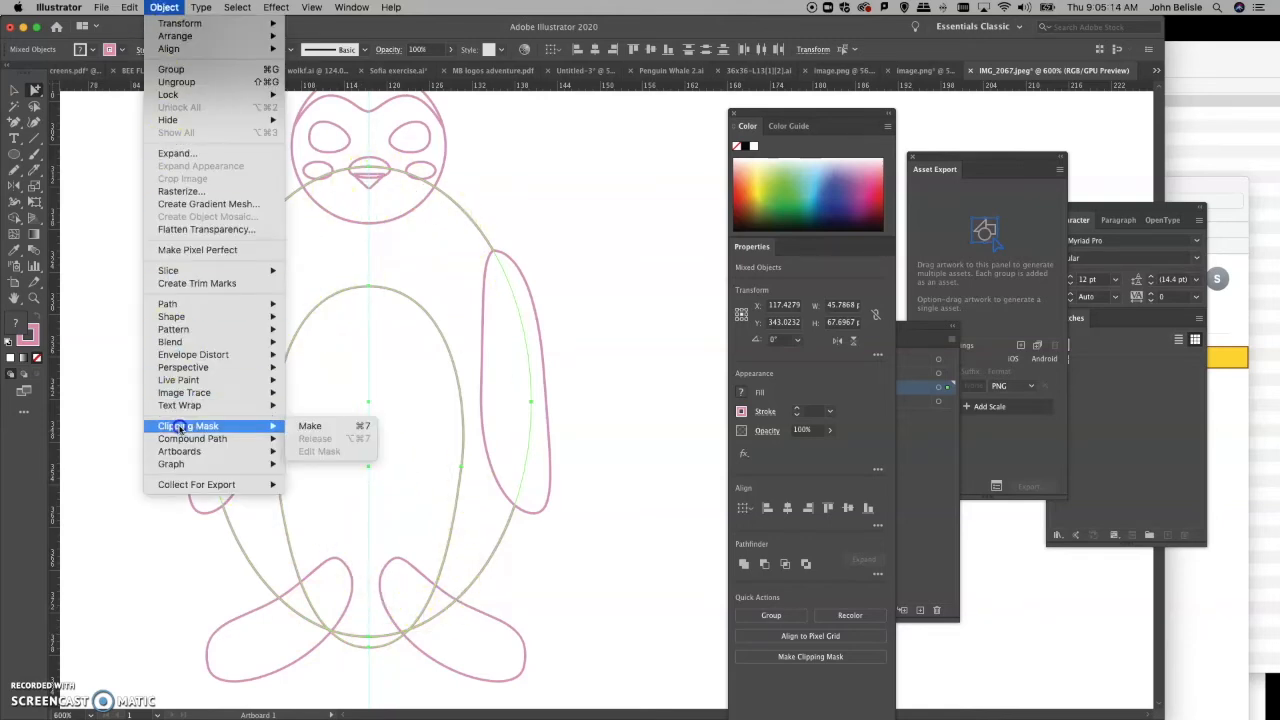
click(306, 427)
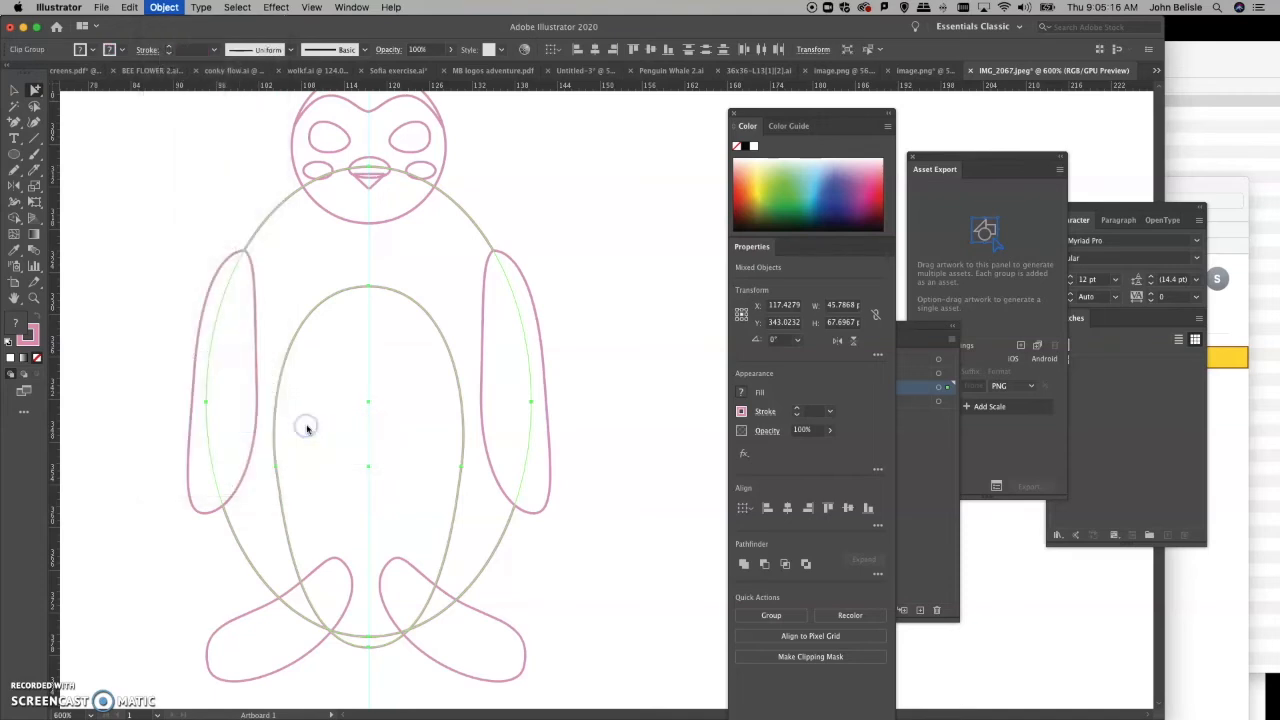
click(512, 233)
Step: Give the clipping ellipse the artwork's white fill and 0.3 pt pink stroke with the Eyedropper
click(484, 236)
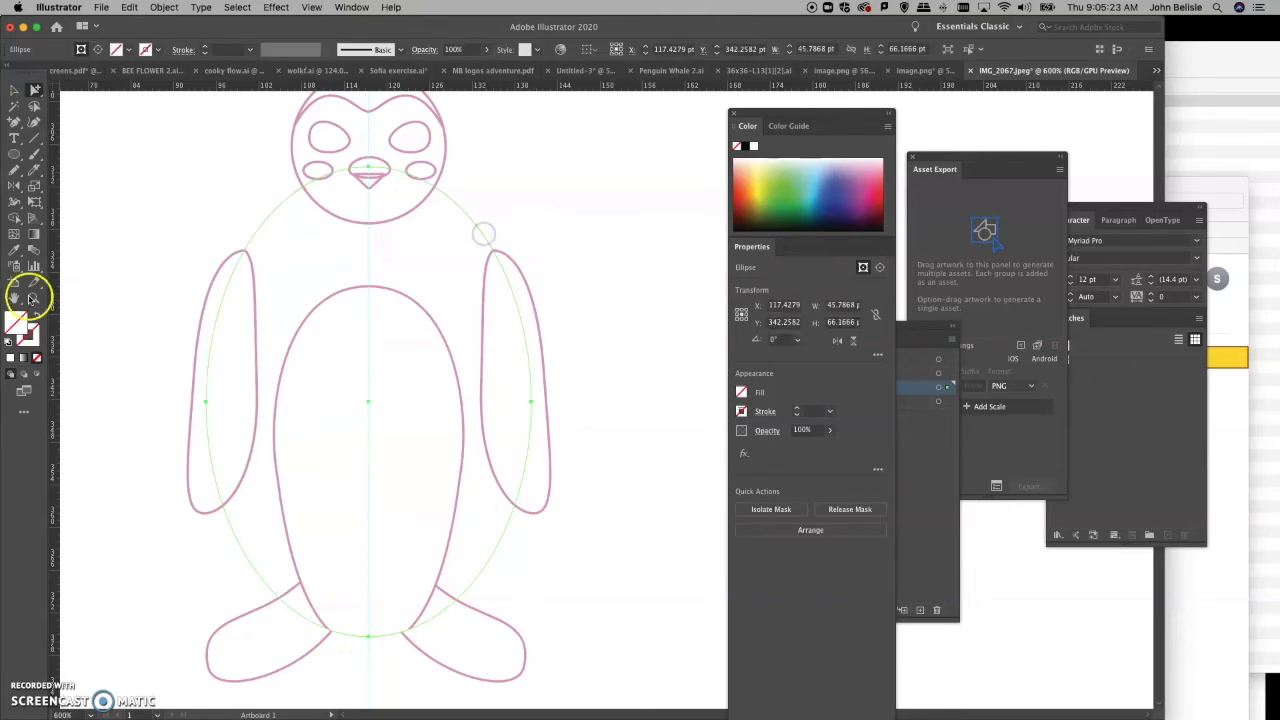
click(14, 249)
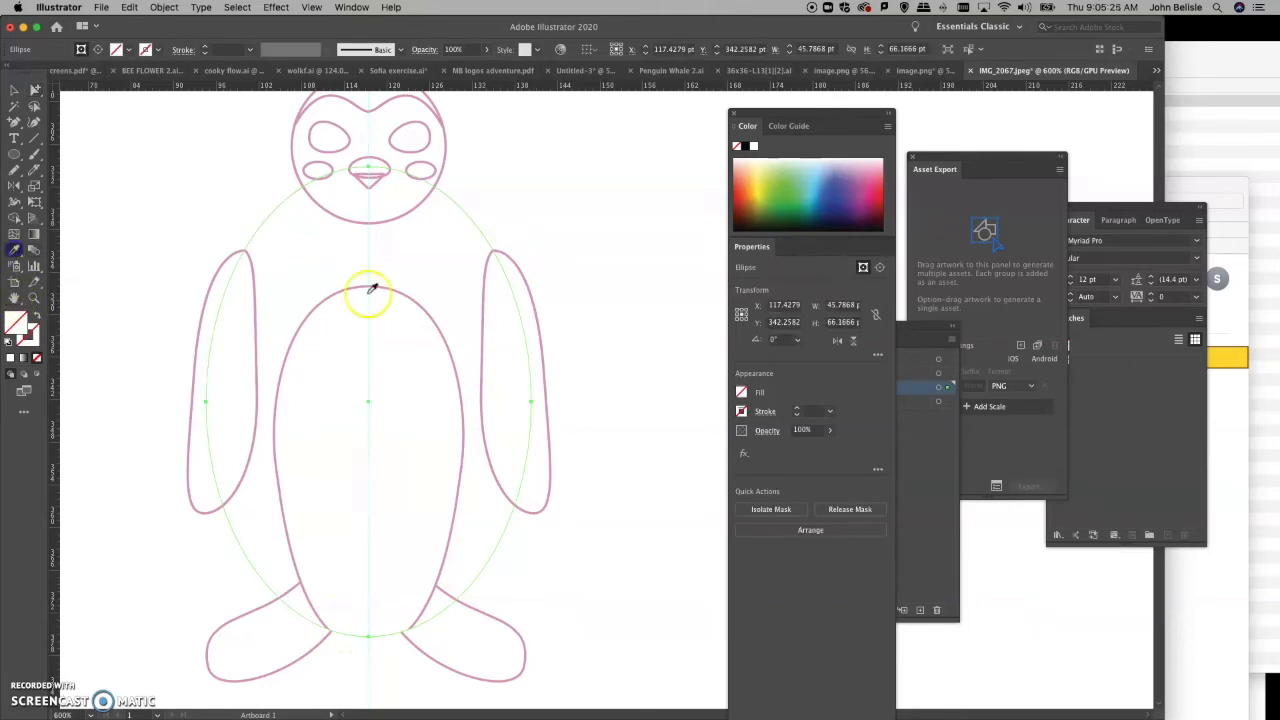
click(487, 292)
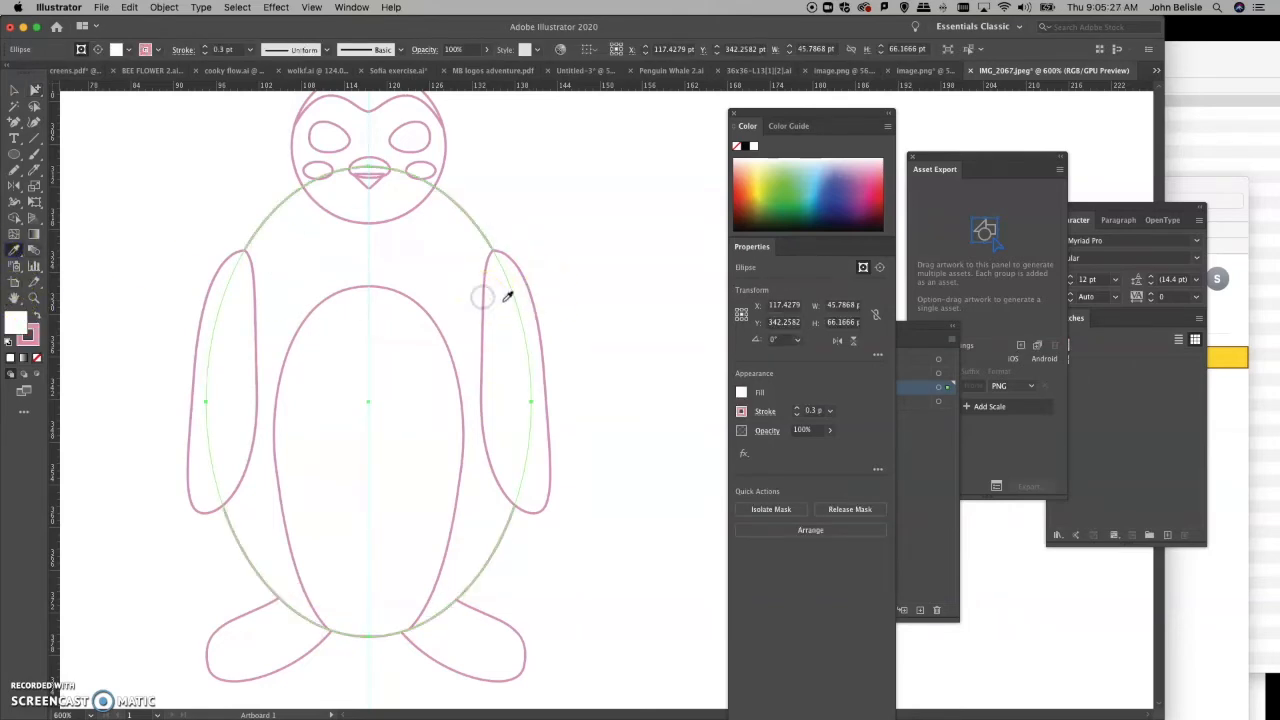
click(34, 92)
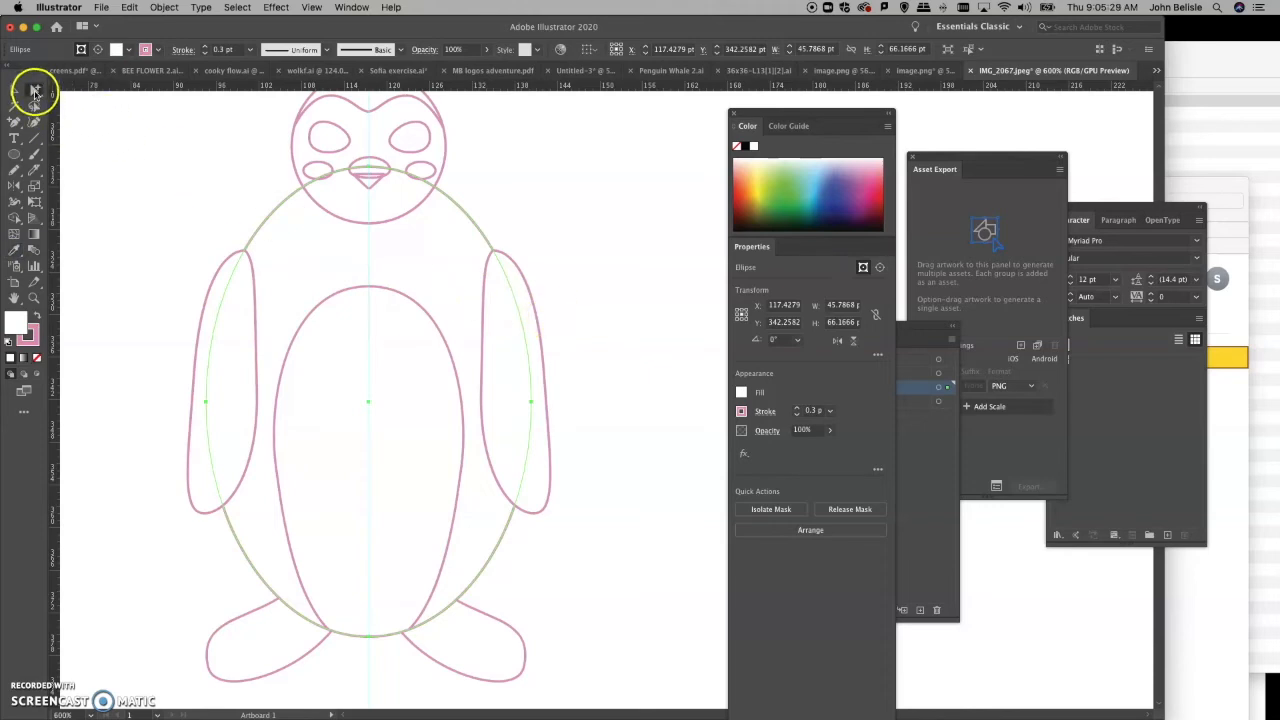
click(123, 139)
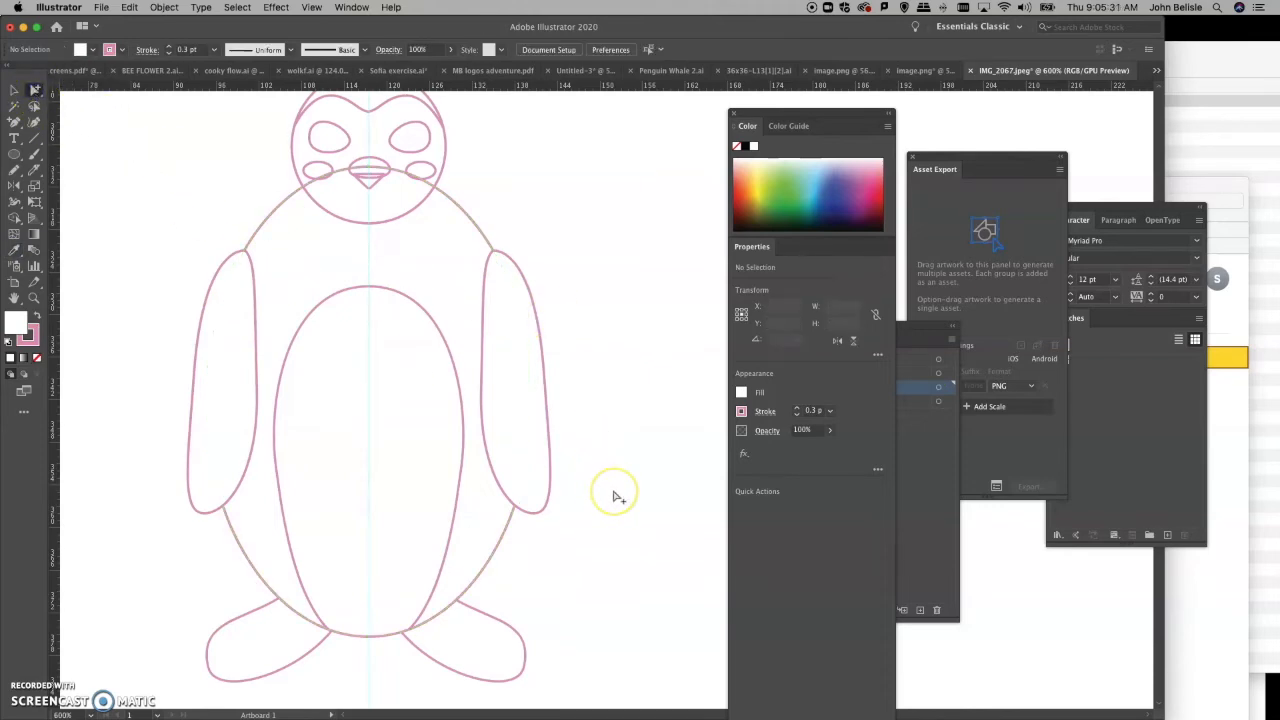
Step: Shift both of the penguin's feet slightly outward so they sit evenly on either side of the body
scroll(617, 497, down, 2)
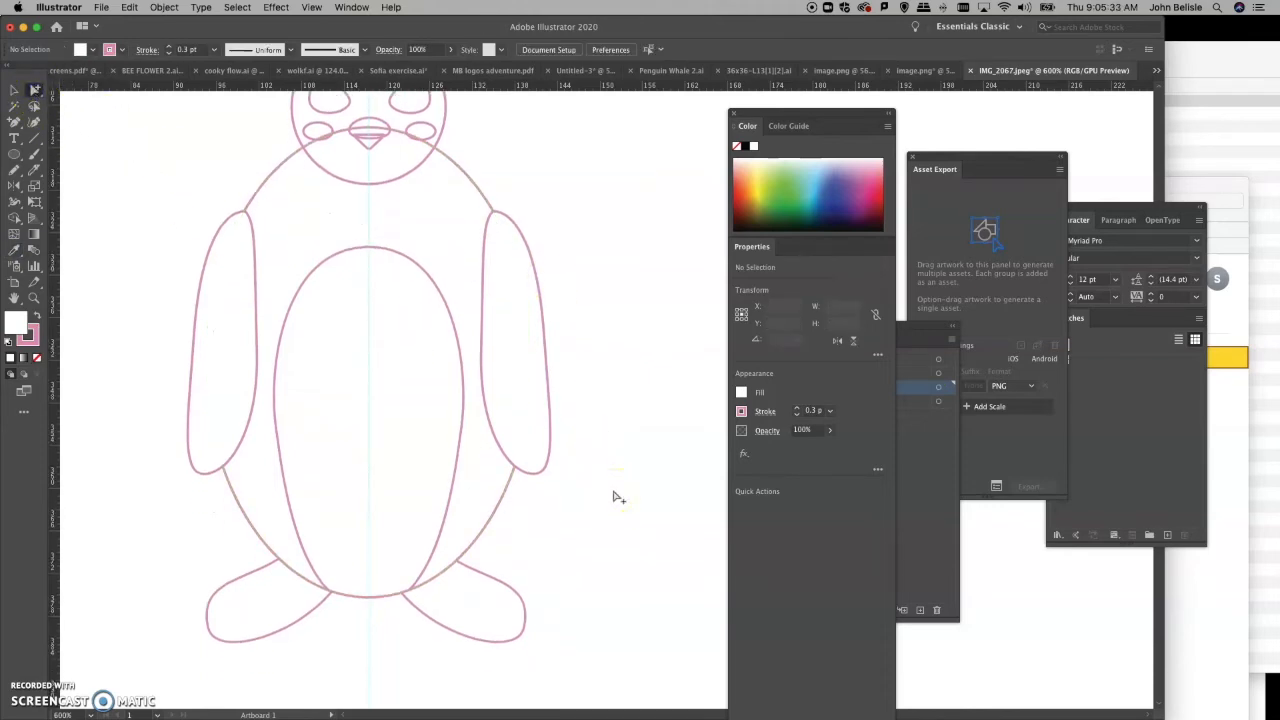
click(322, 606)
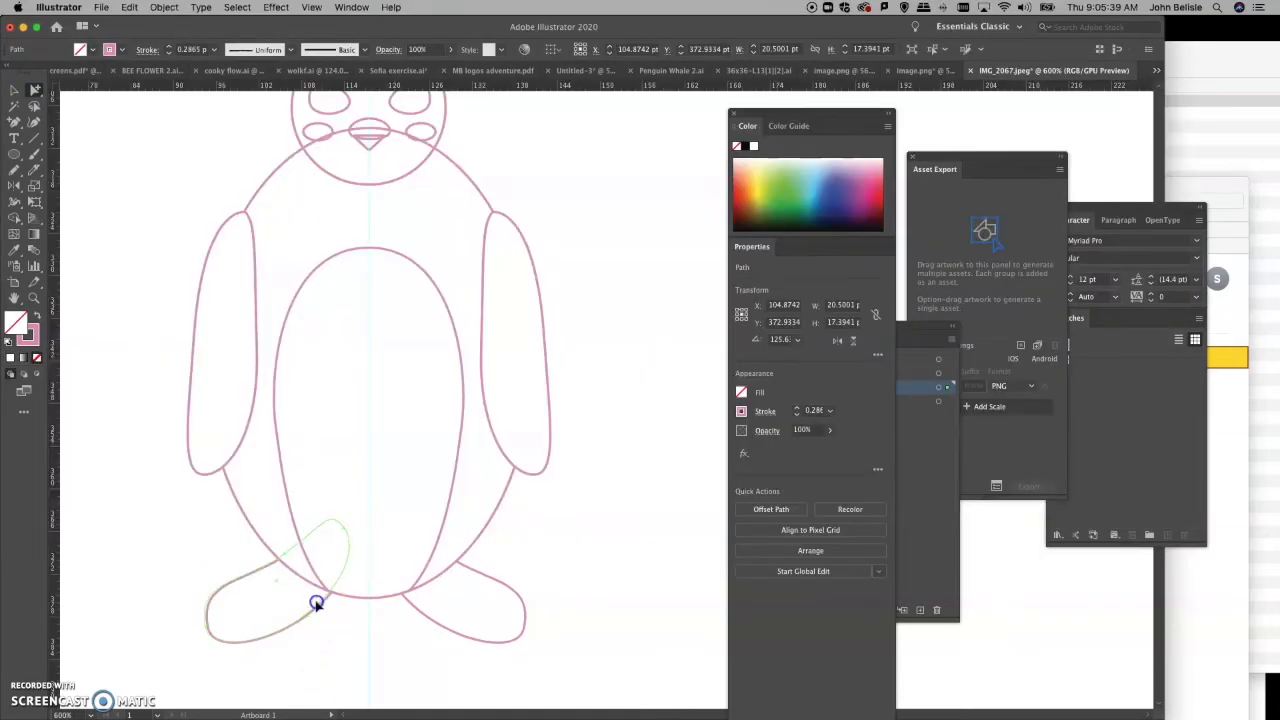
drag(322, 604, 316, 604)
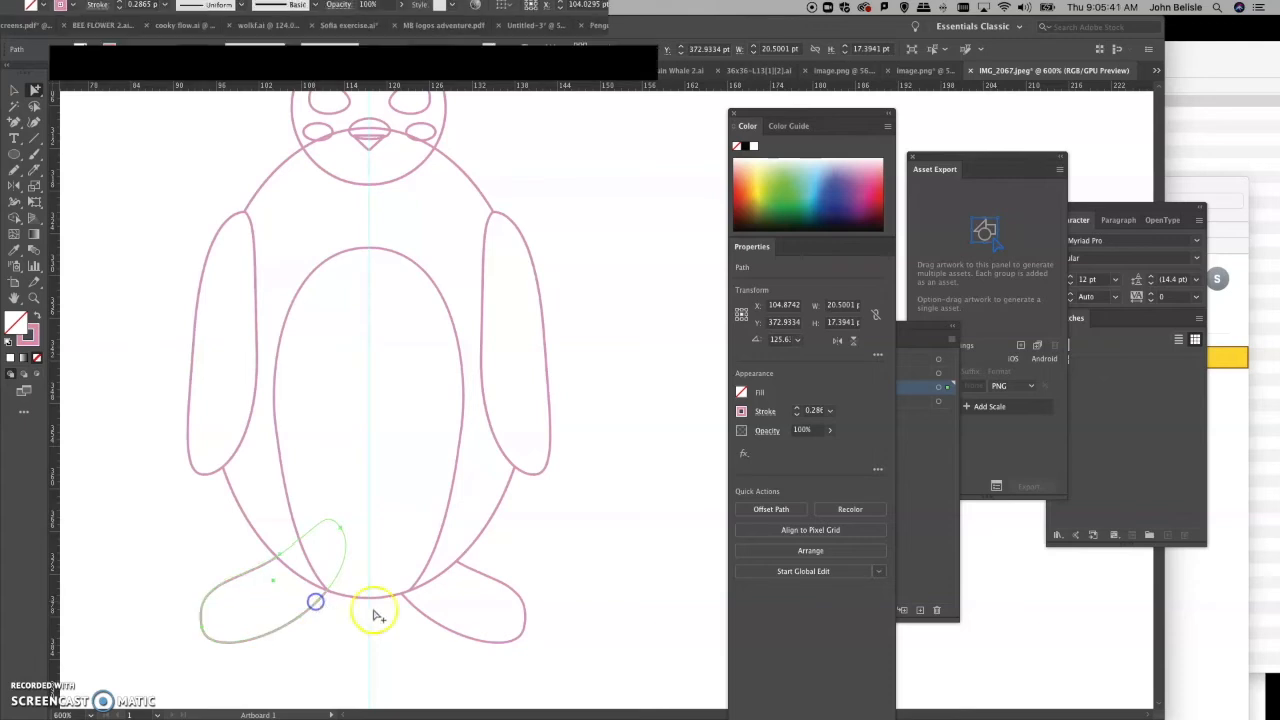
click(426, 616)
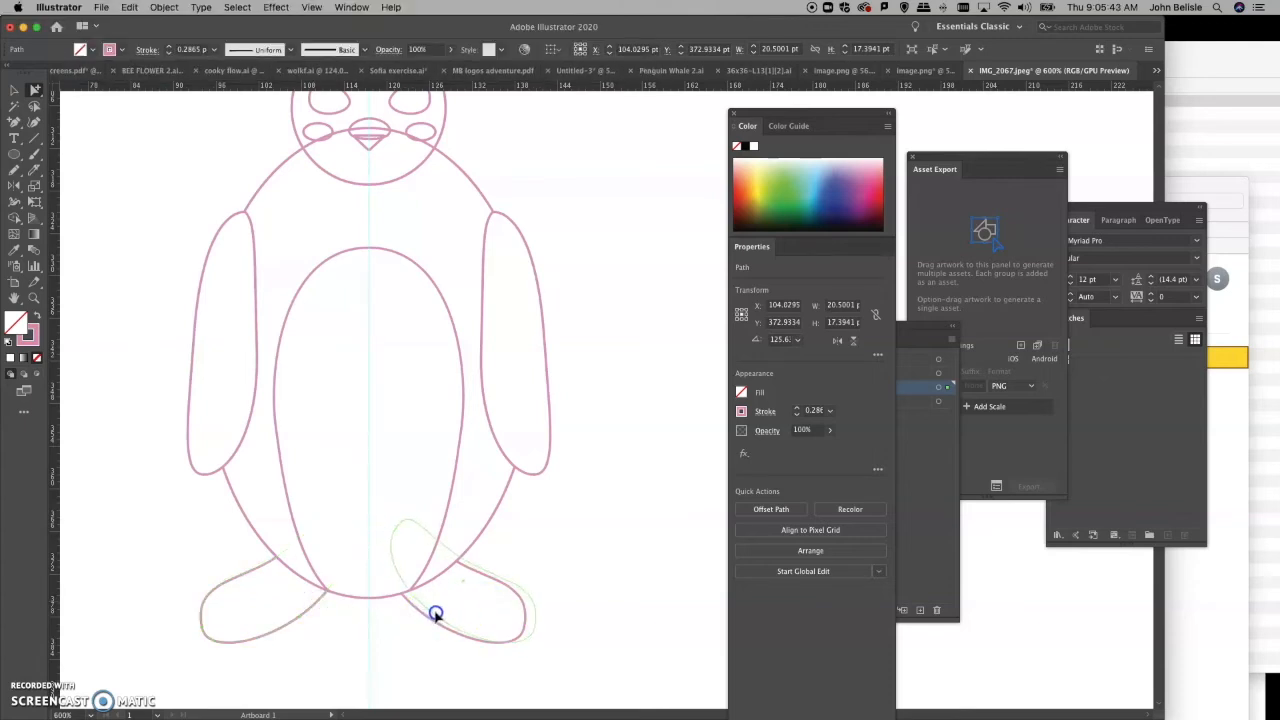
click(573, 575)
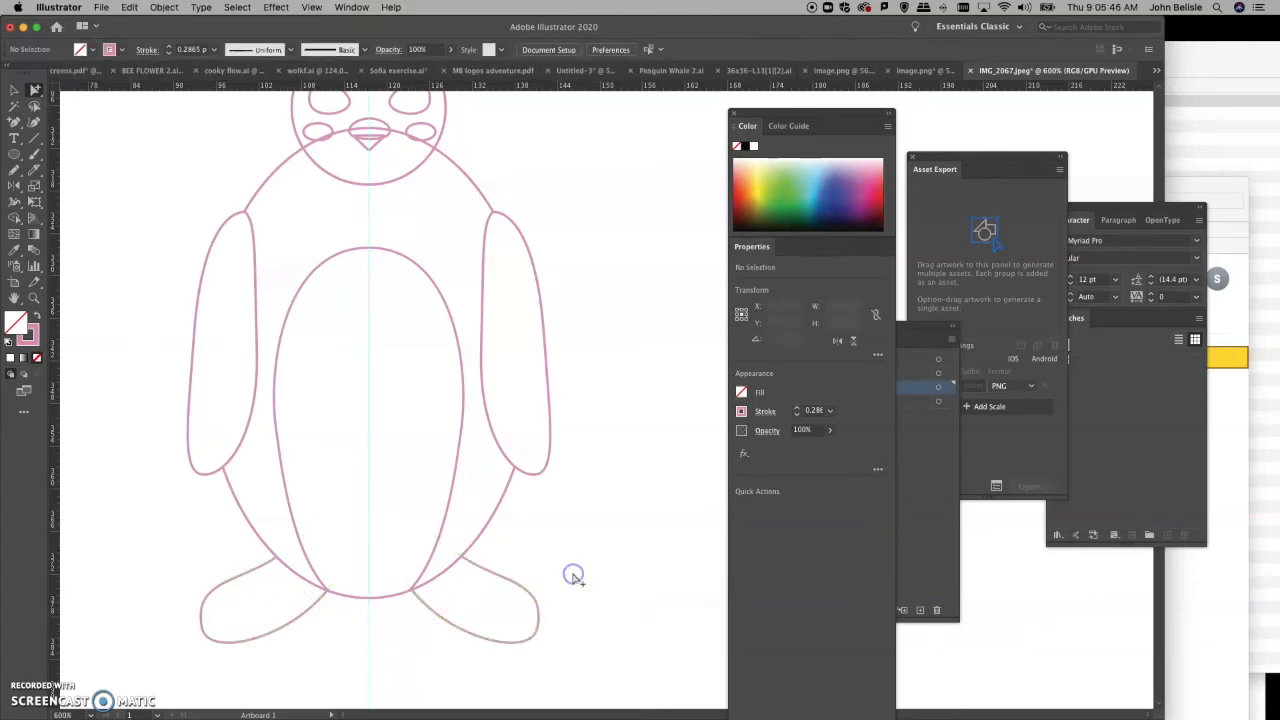
click(421, 600)
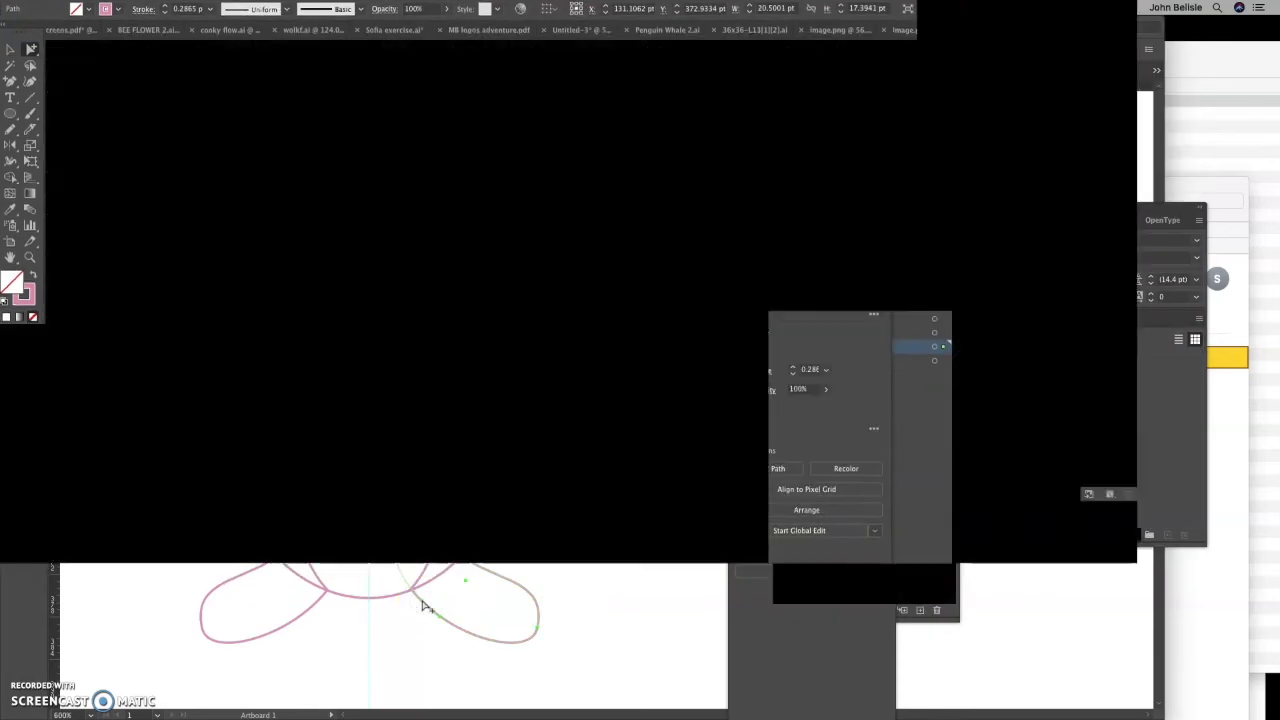
click(672, 522)
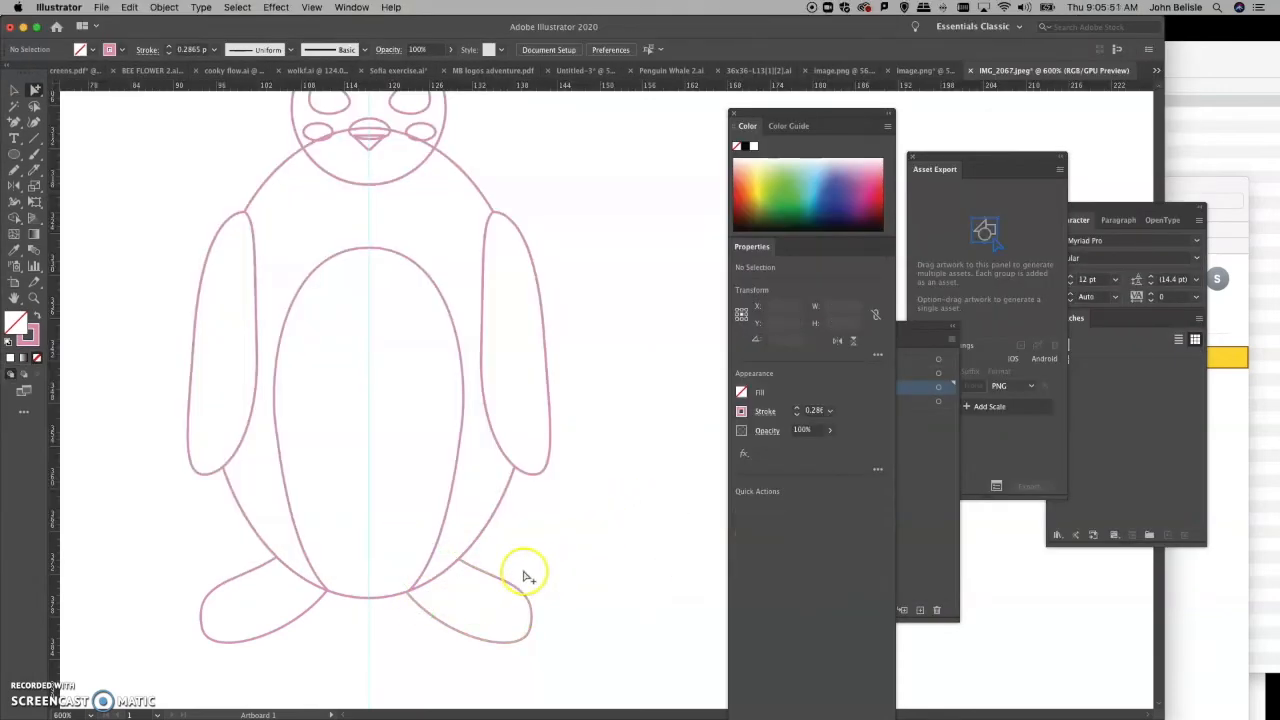
Step: Fill the penguin's head group with white
scroll(606, 572, up, 5)
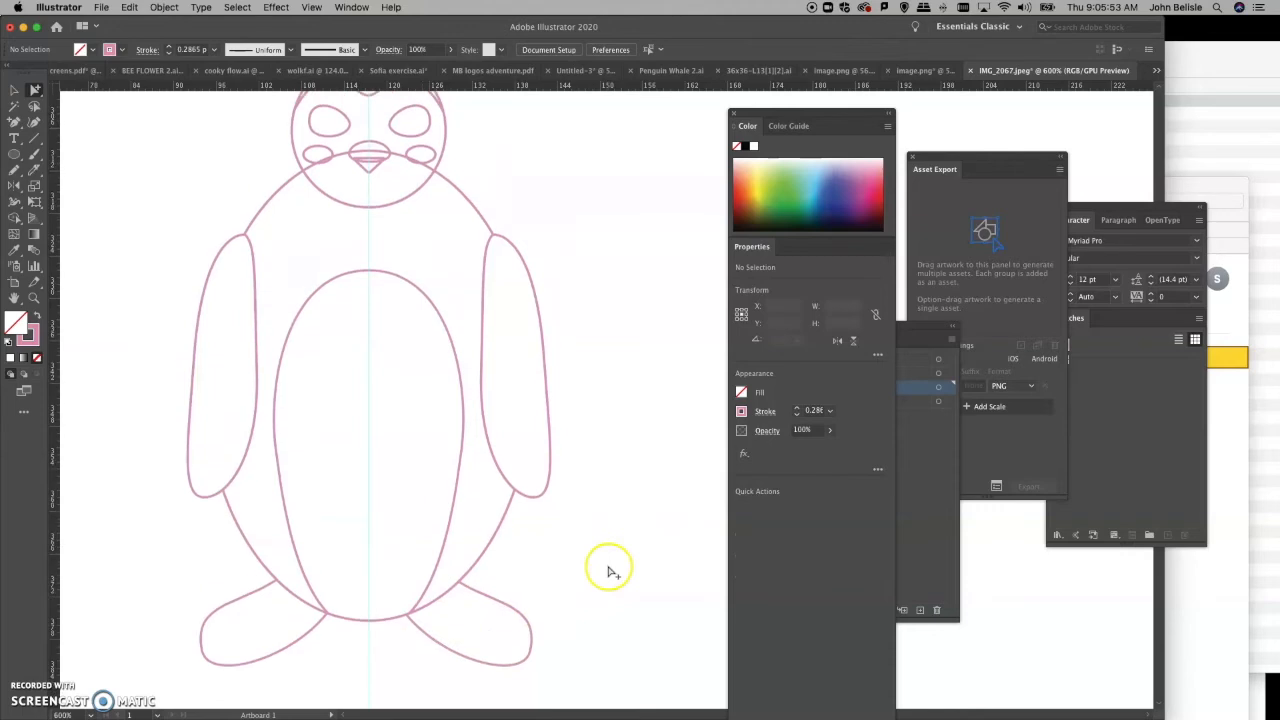
scroll(612, 573, up, 1)
click(316, 173)
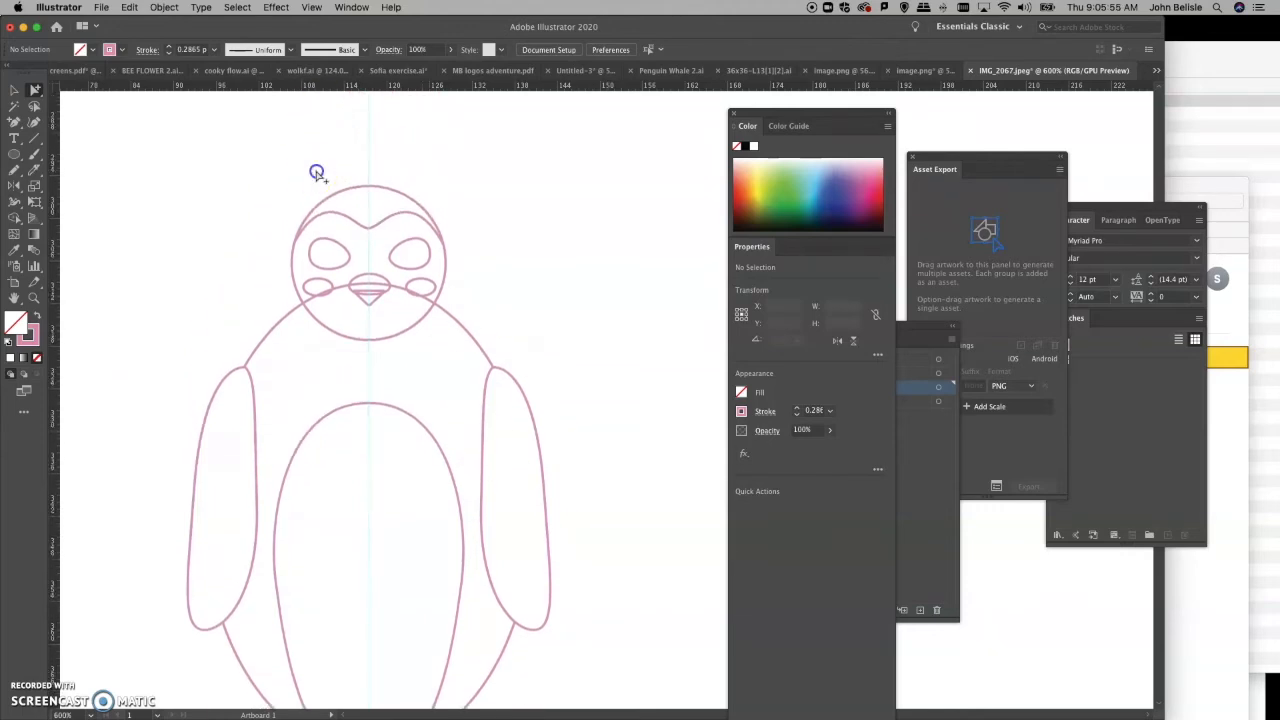
drag(333, 220, 334, 215)
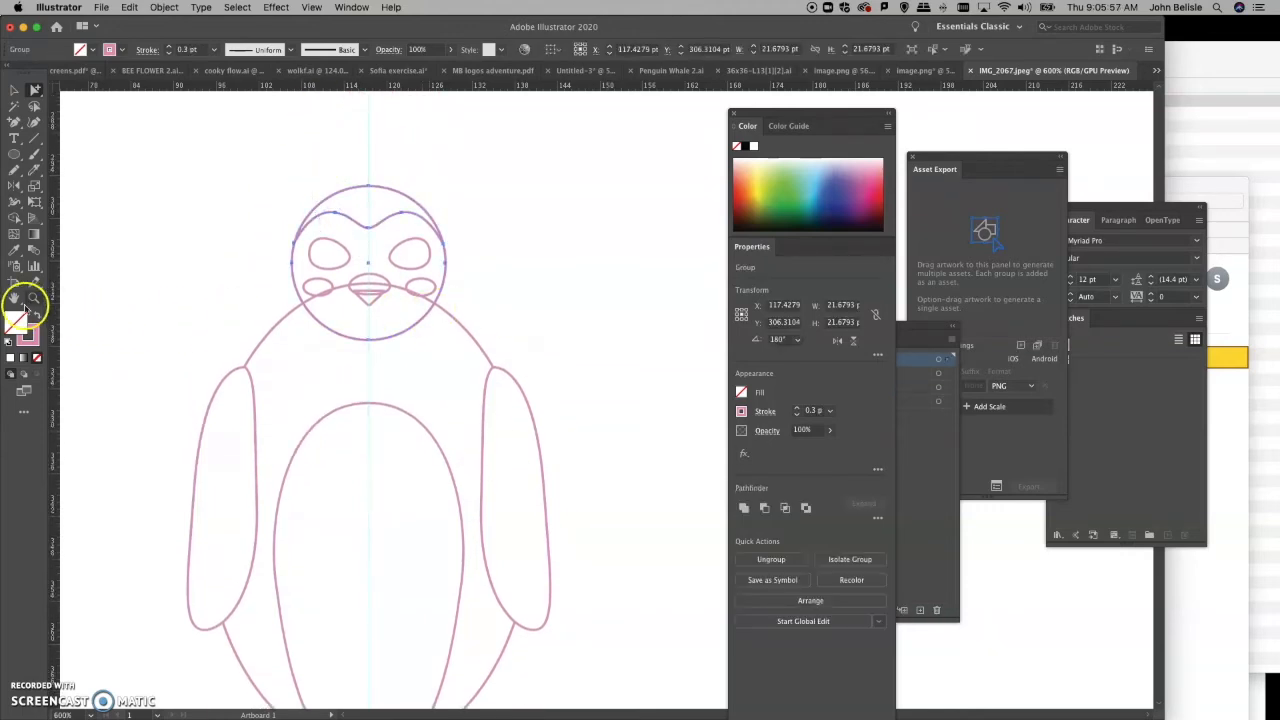
click(10, 358)
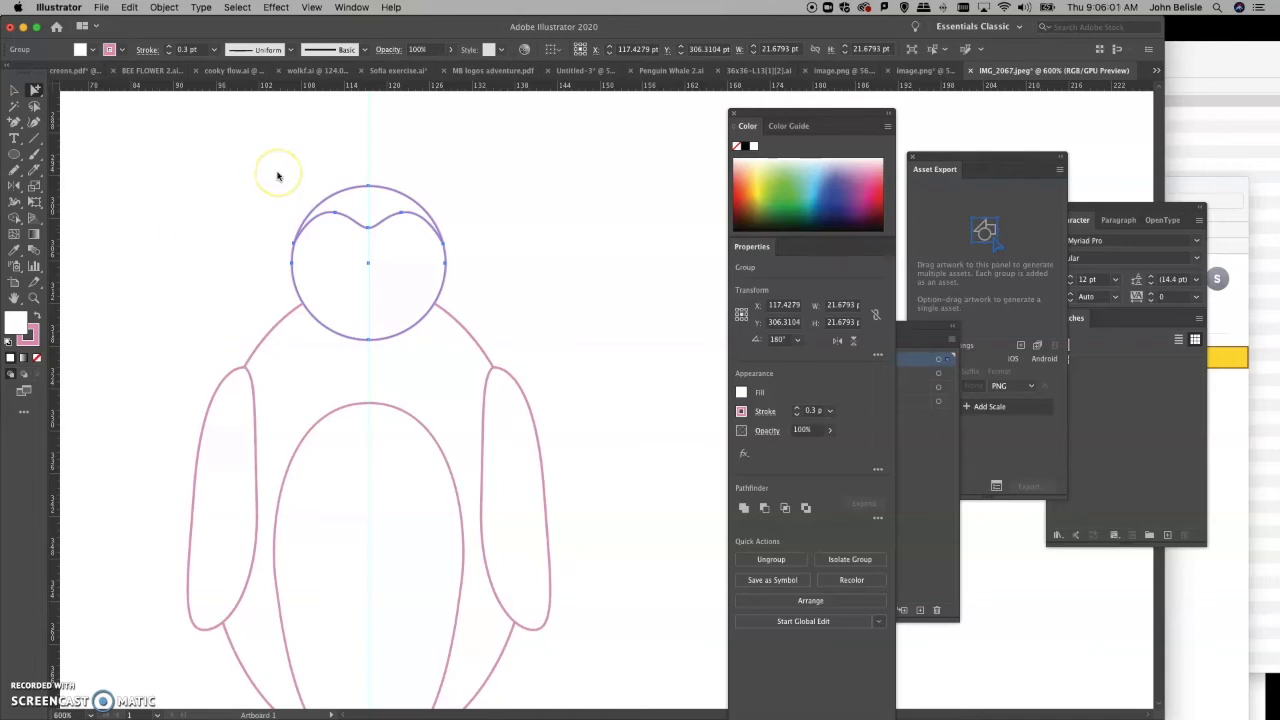
Step: Select the eyes, cheeks and beak without the brow shape, and bring them in front of the white head
drag(460, 297, 463, 313)
drag(250, 281, 302, 324)
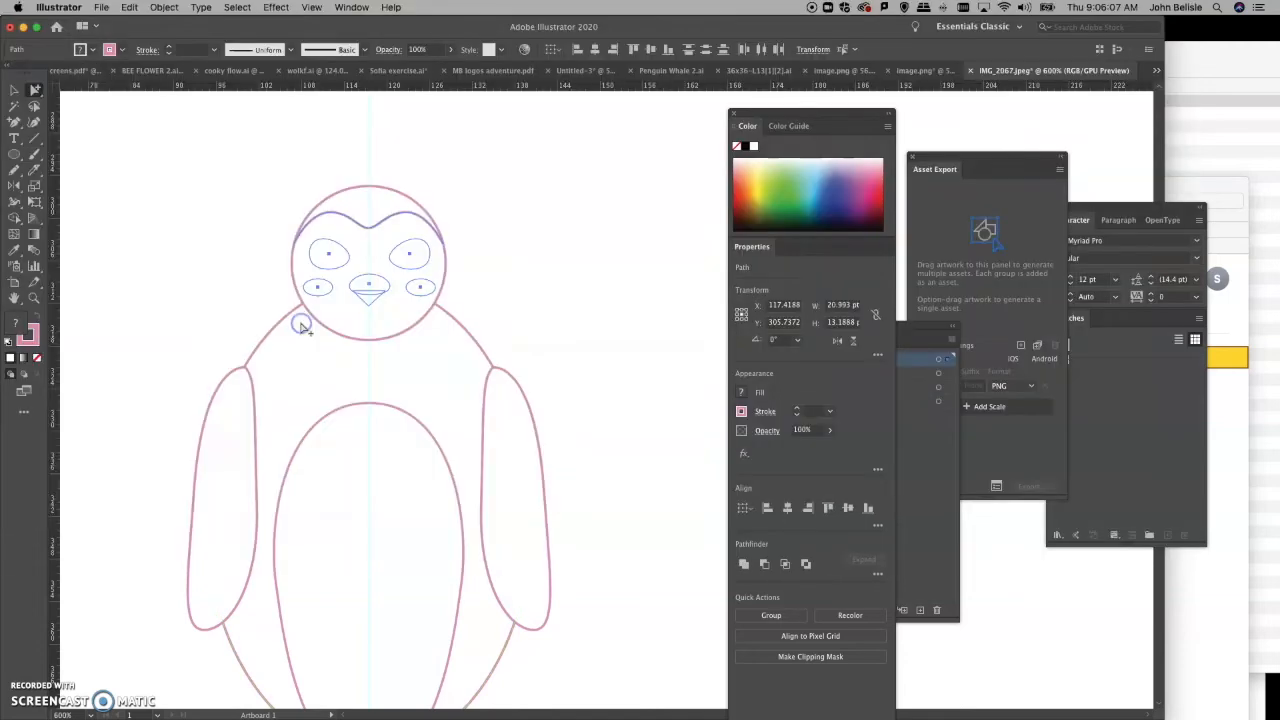
shift+click(329, 212)
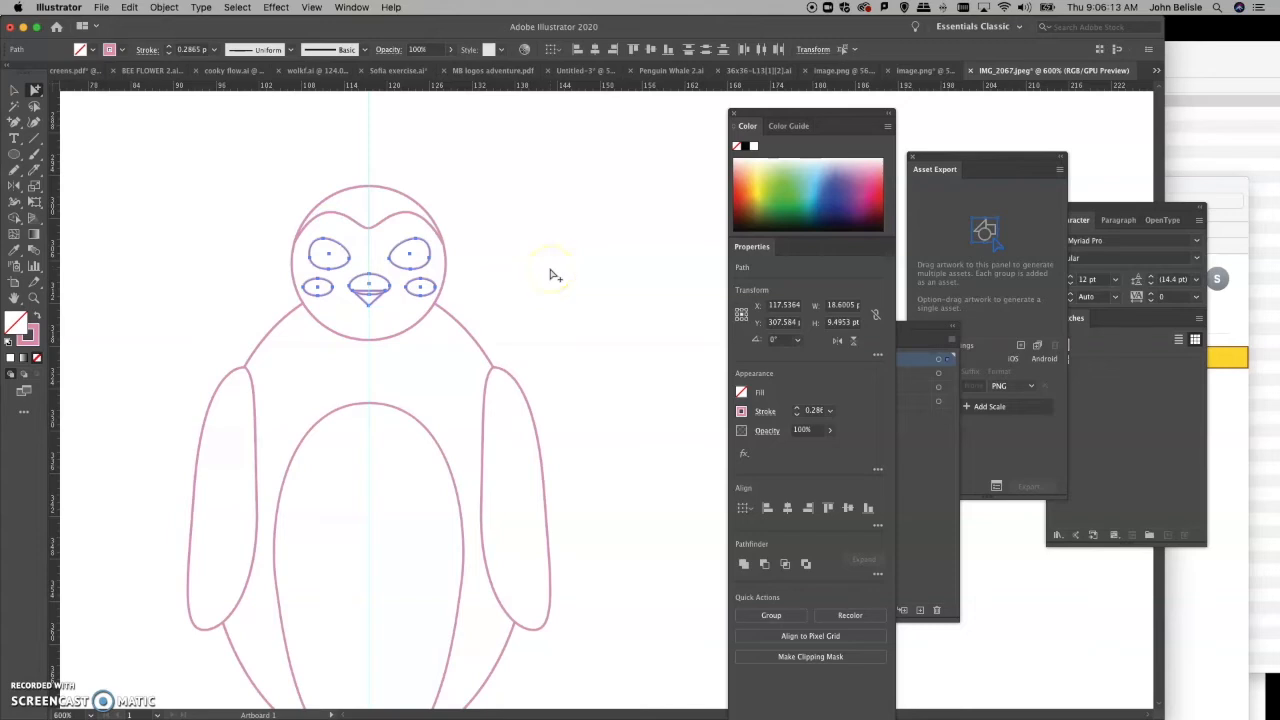
click(550, 271)
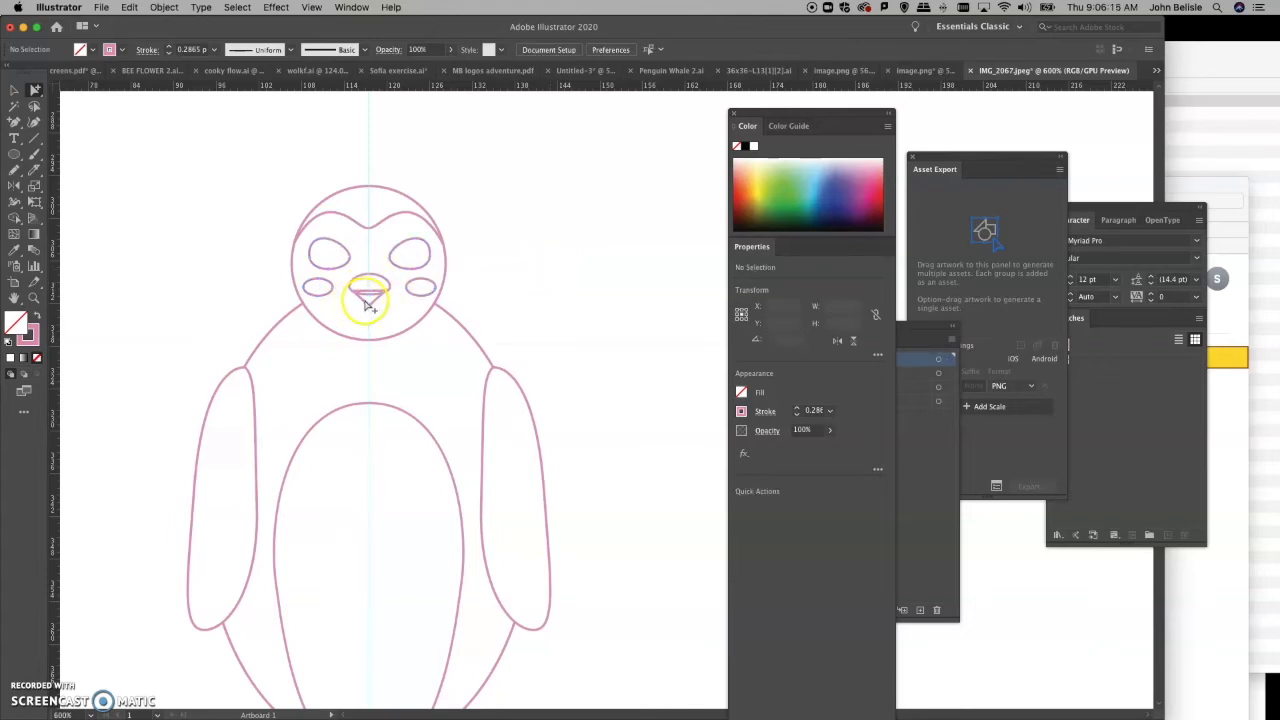
Step: Give both beak shapes the head's white fill and 0.3 pt pink stroke with the Eyedropper
click(368, 306)
click(374, 283)
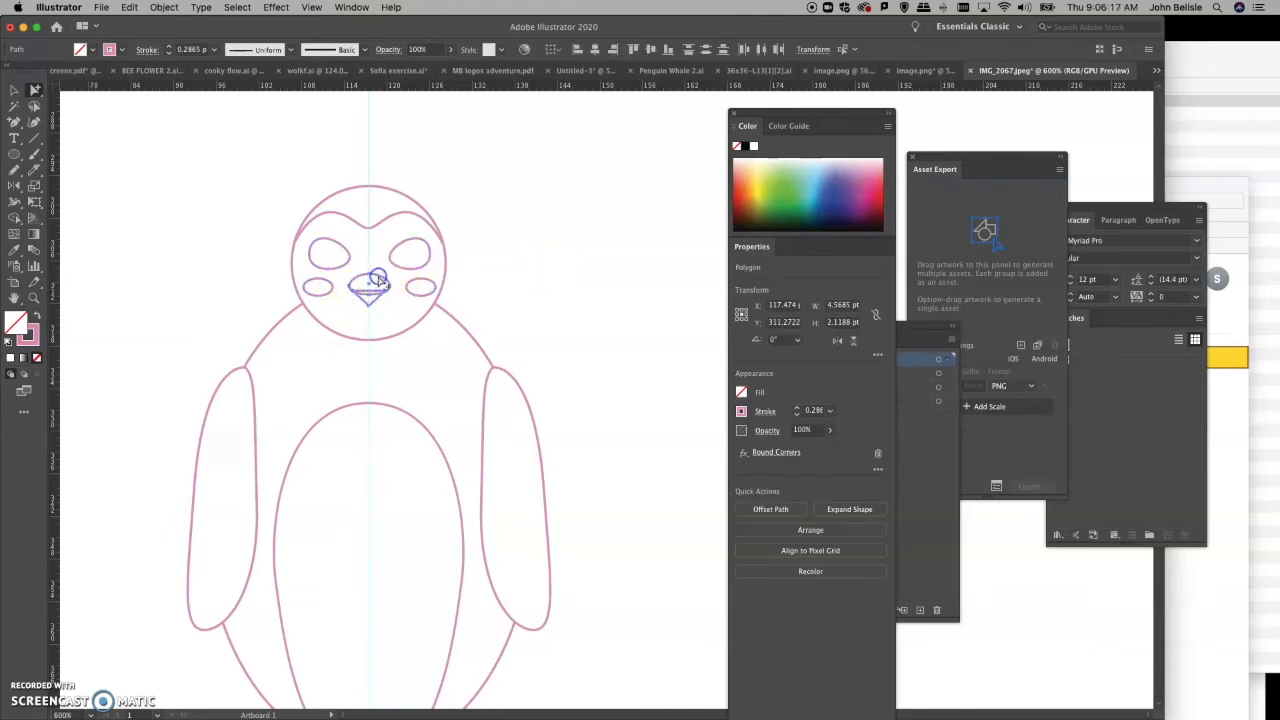
click(11, 252)
click(364, 225)
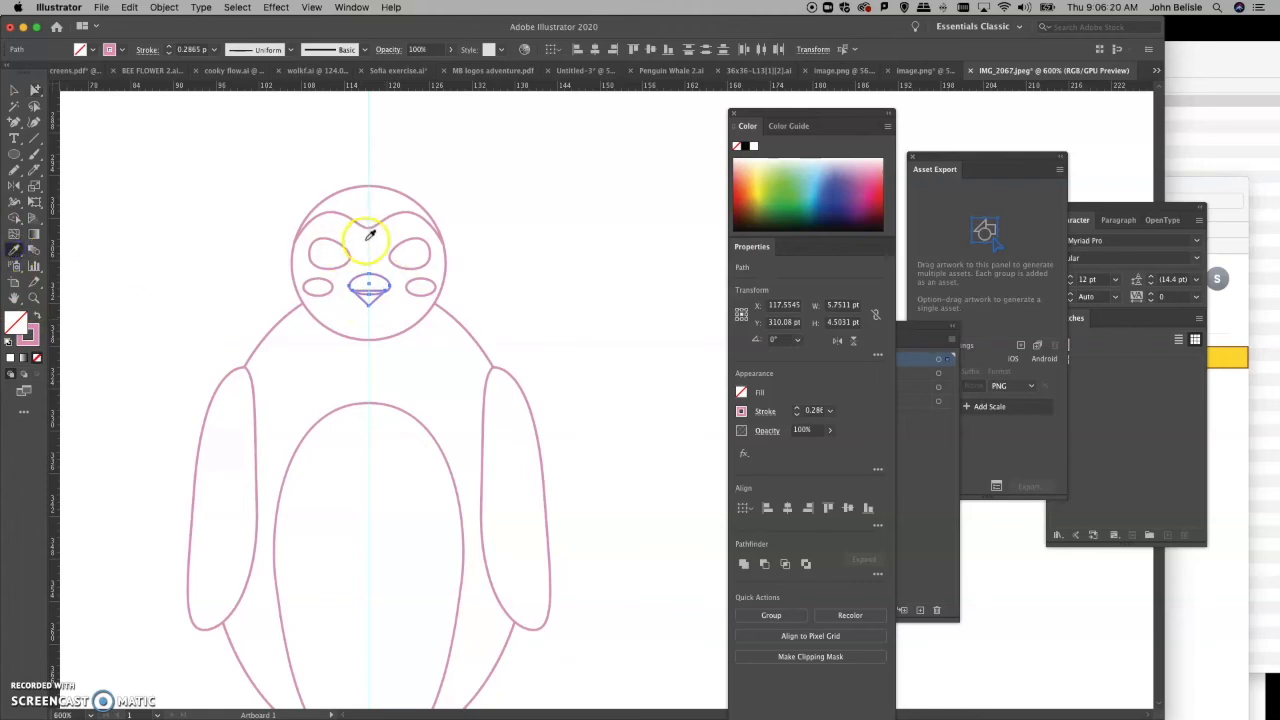
Step: Bring the rounded upper beak shape in front of the triangular lower beak
click(33, 297)
drag(272, 215, 466, 446)
scroll(466, 446, right, 5)
scroll(466, 446, down, 3)
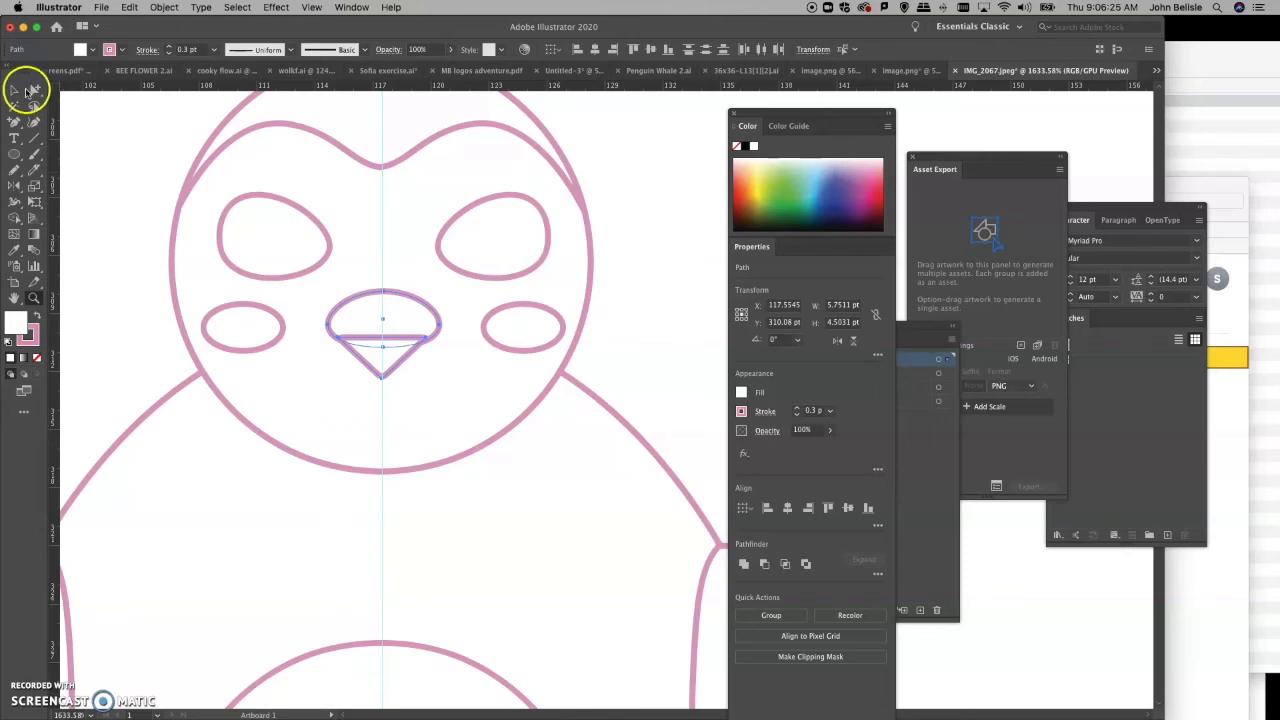
click(32, 90)
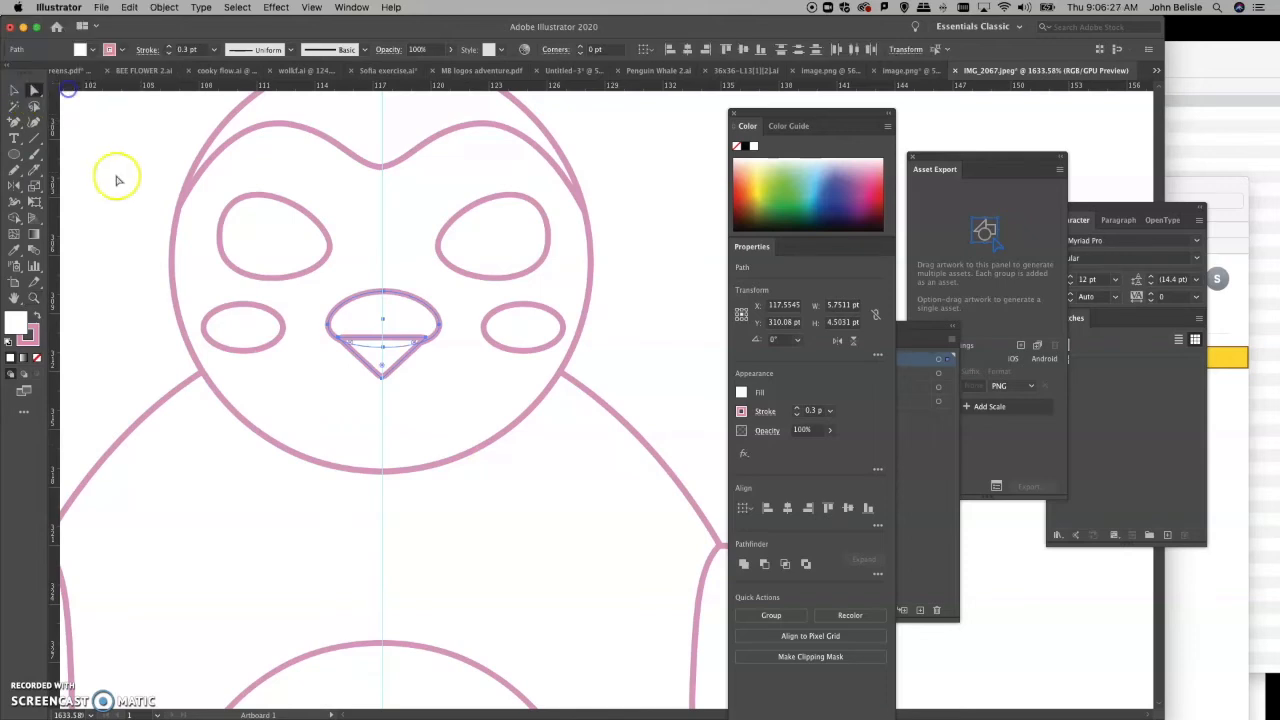
click(420, 344)
click(405, 316)
key(v)
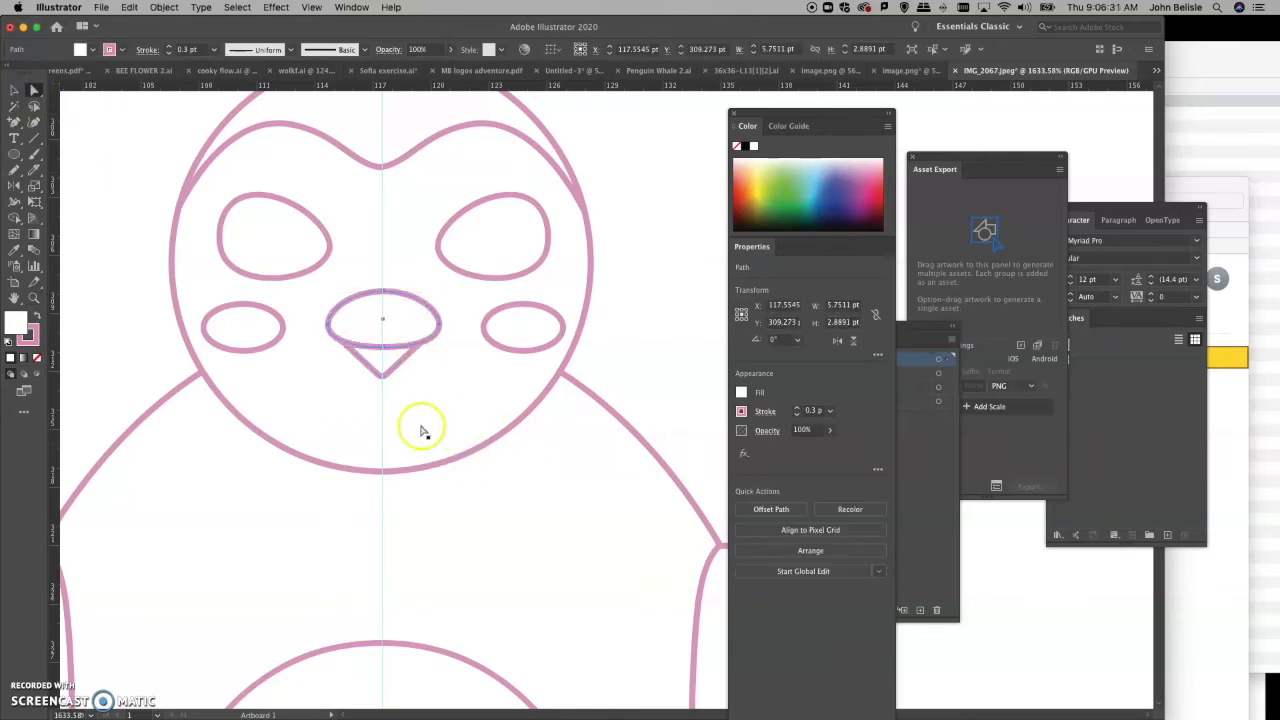
click(124, 216)
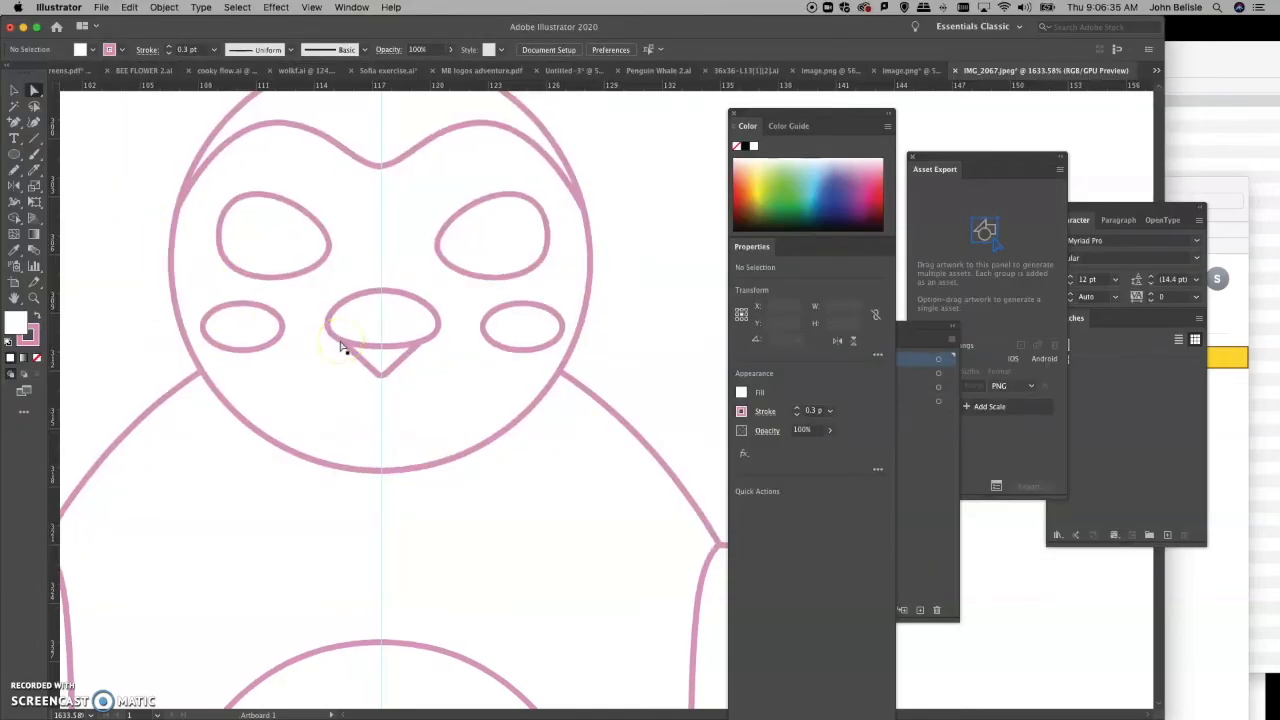
Step: Examine the penguin's line work from the head down to the feet, including the figure as a whole
key(super+minus)
key(super+minus)
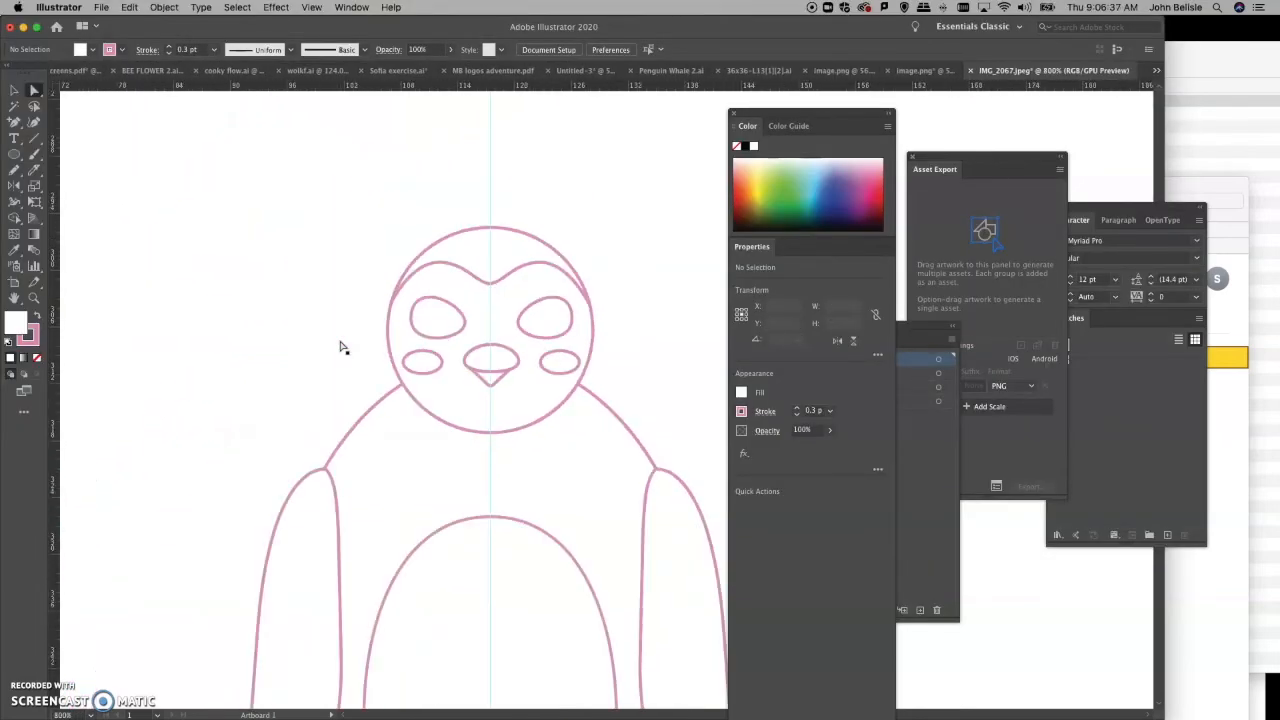
scroll(340, 347, down, 5)
scroll(340, 347, right, 3)
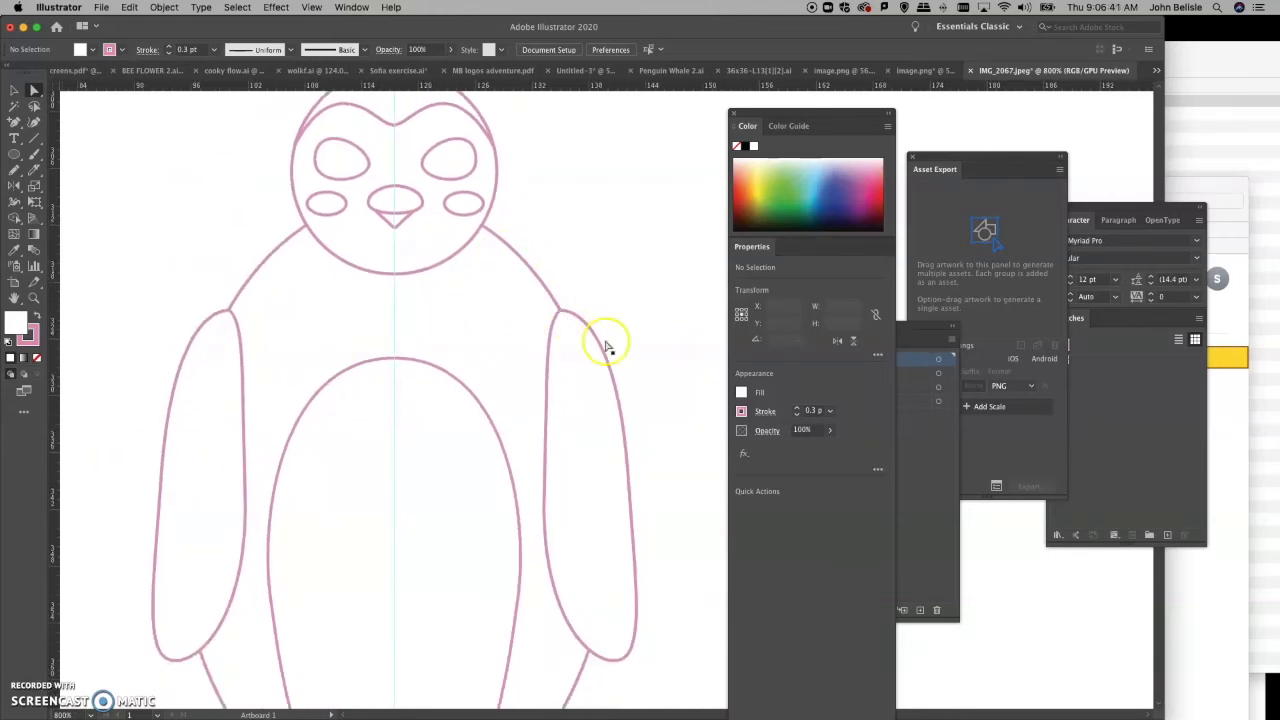
scroll(648, 409, down, 7)
scroll(648, 409, right, 1)
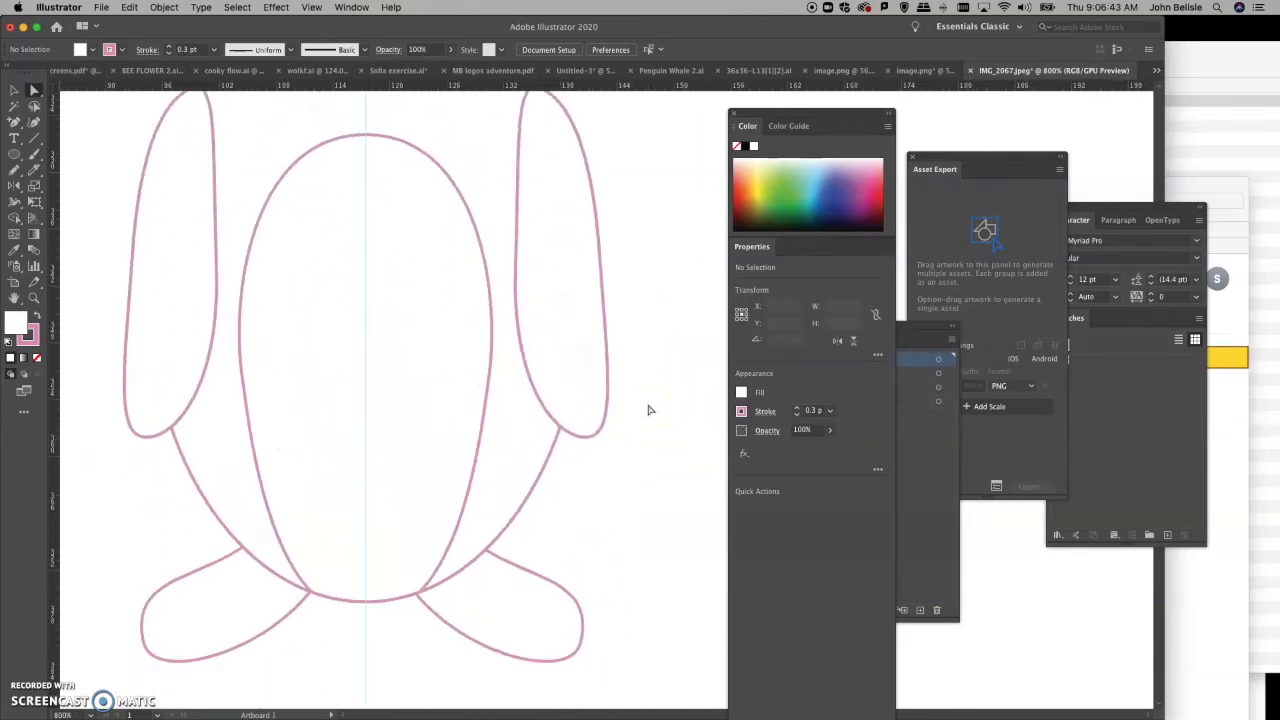
key(super+minus)
key(super+minus)
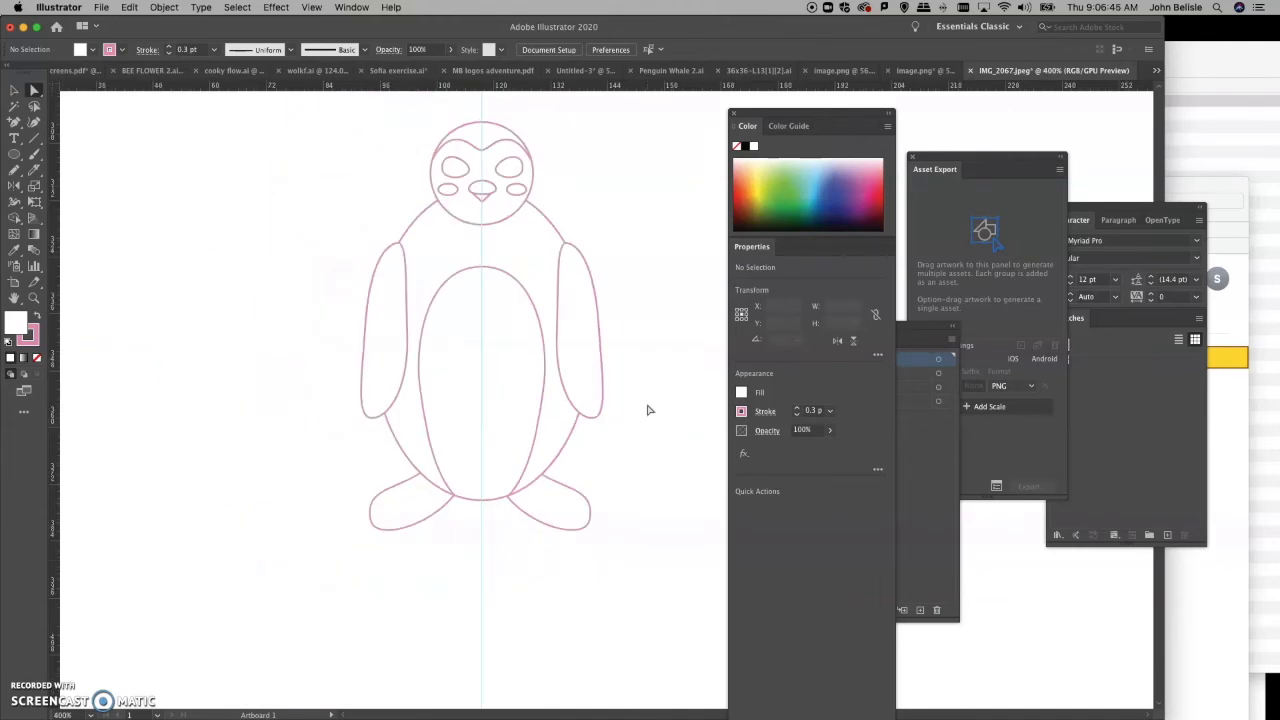
scroll(648, 410, up, 3)
scroll(648, 410, right, 4)
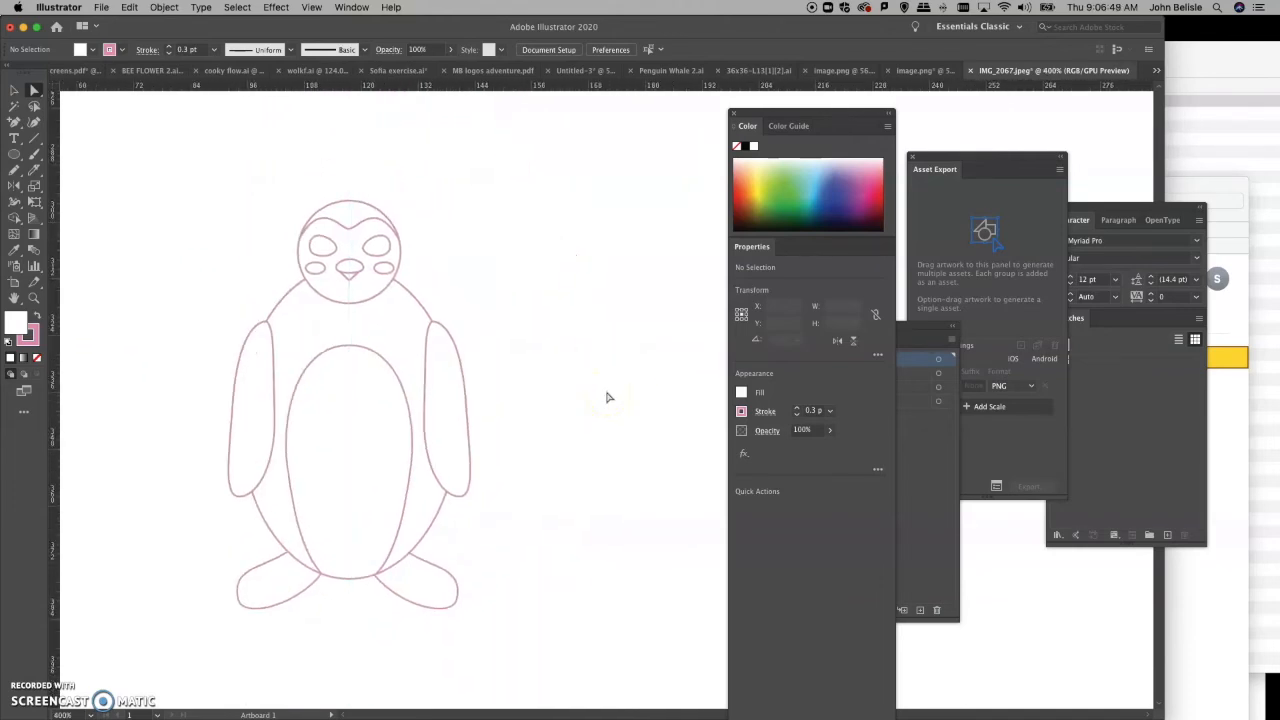
Step: Select all of the penguin's head, wing, body and foot shapes and make stroke the active color attribute
click(33, 90)
click(80, 106)
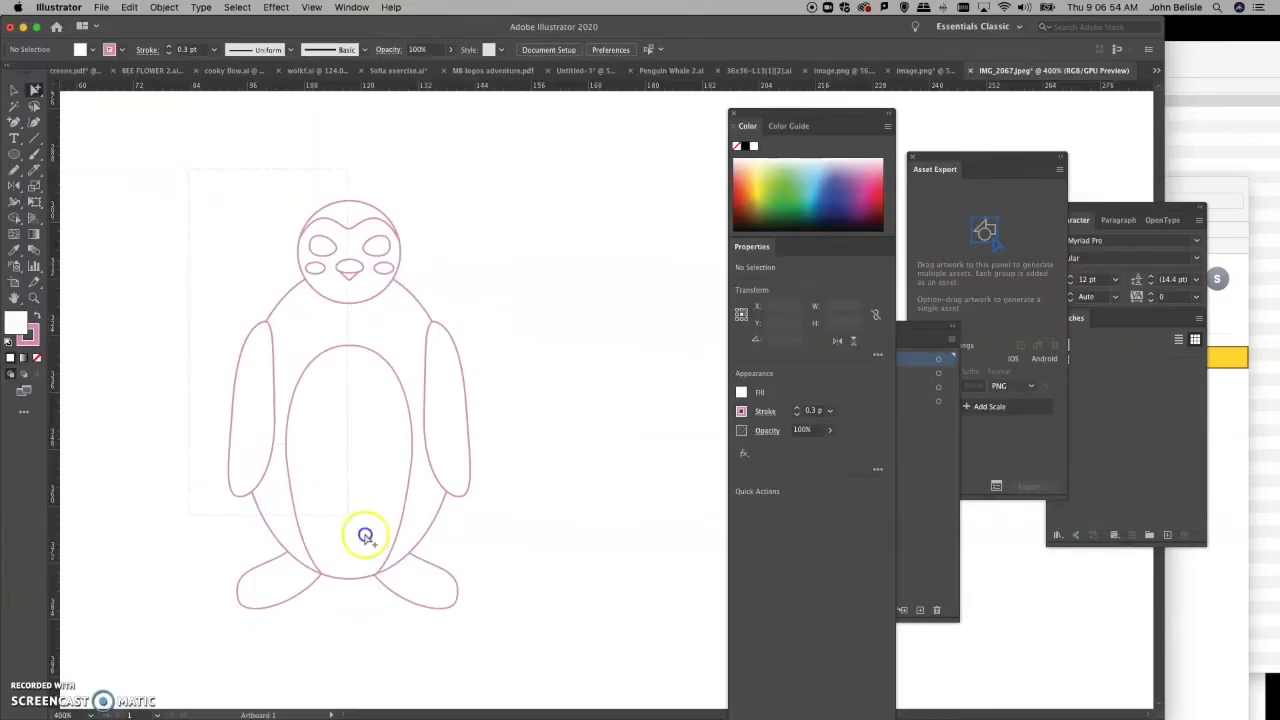
drag(365, 537, 524, 630)
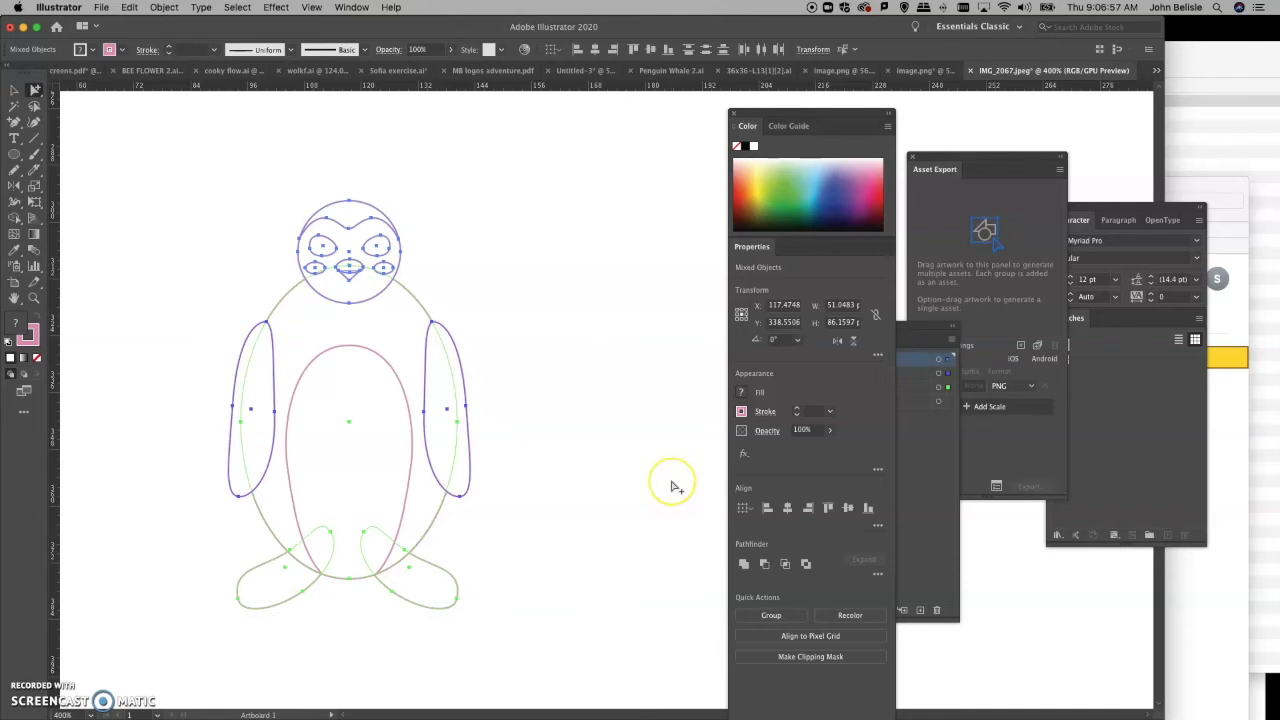
click(33, 337)
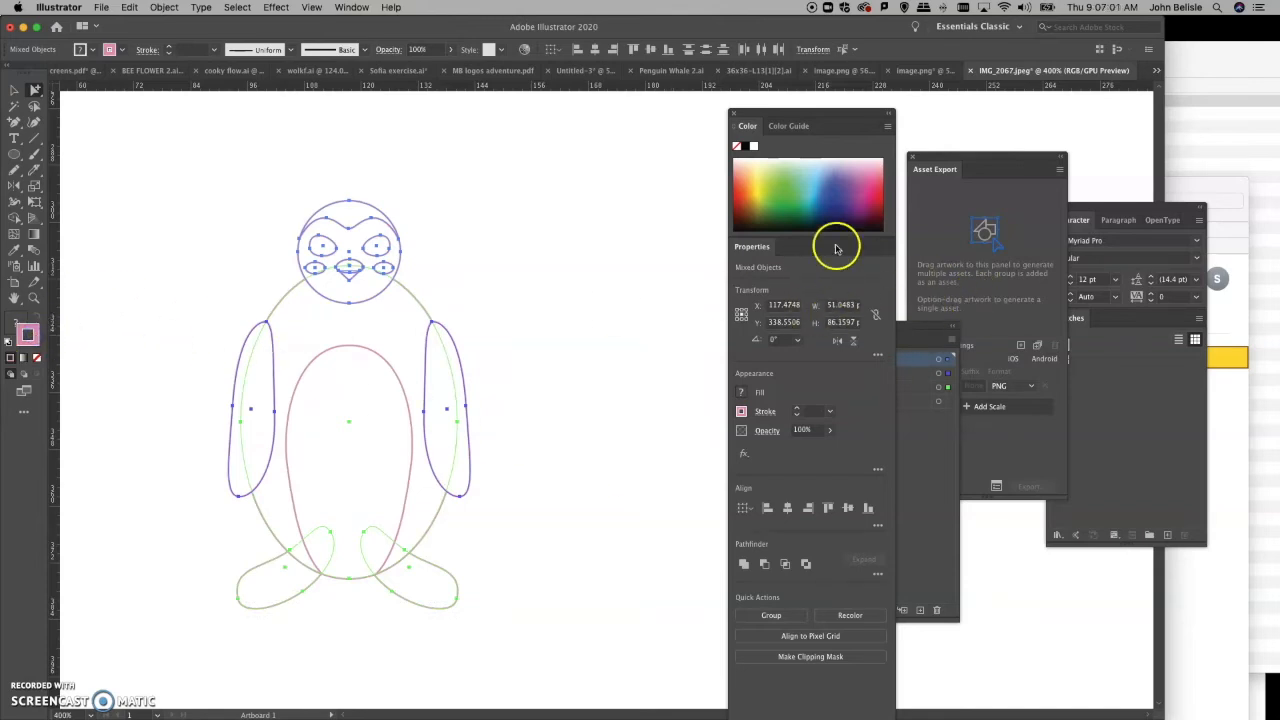
Step: Open the PANTONE+ Solid Coated color book, place it beside the penguin and enlarge it to show many more swatches
click(351, 7)
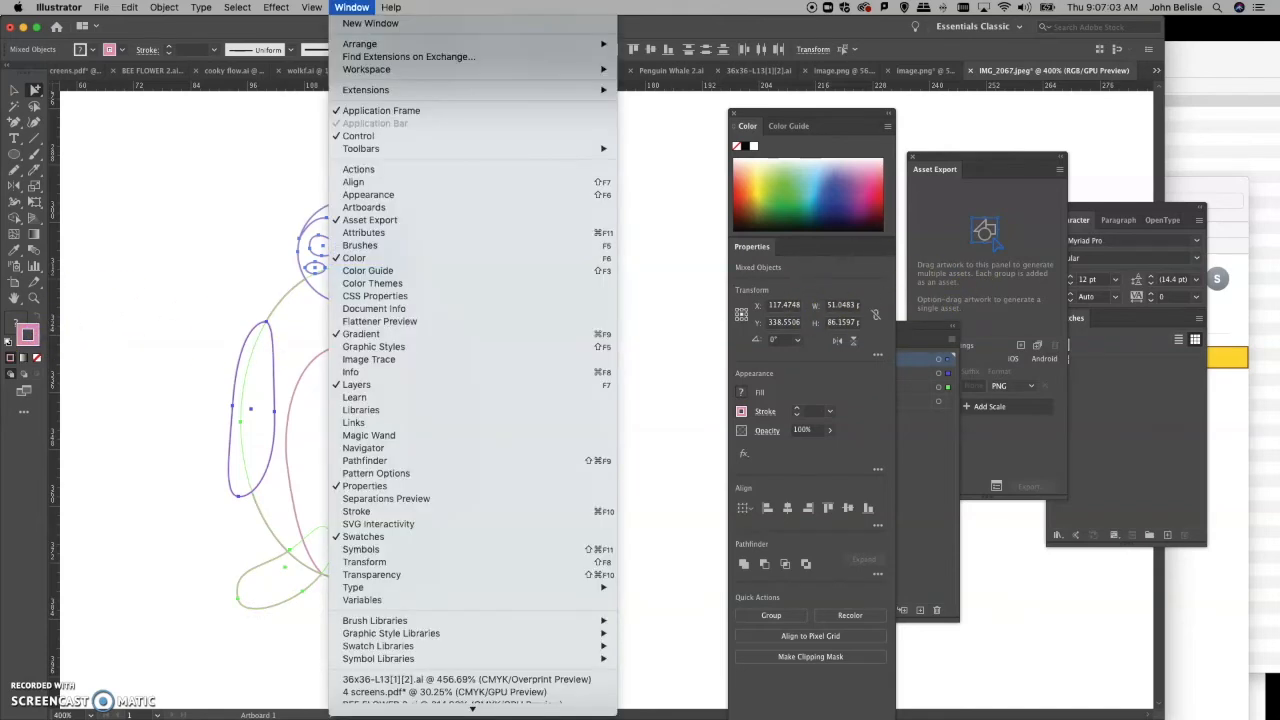
mouse_move(388, 622)
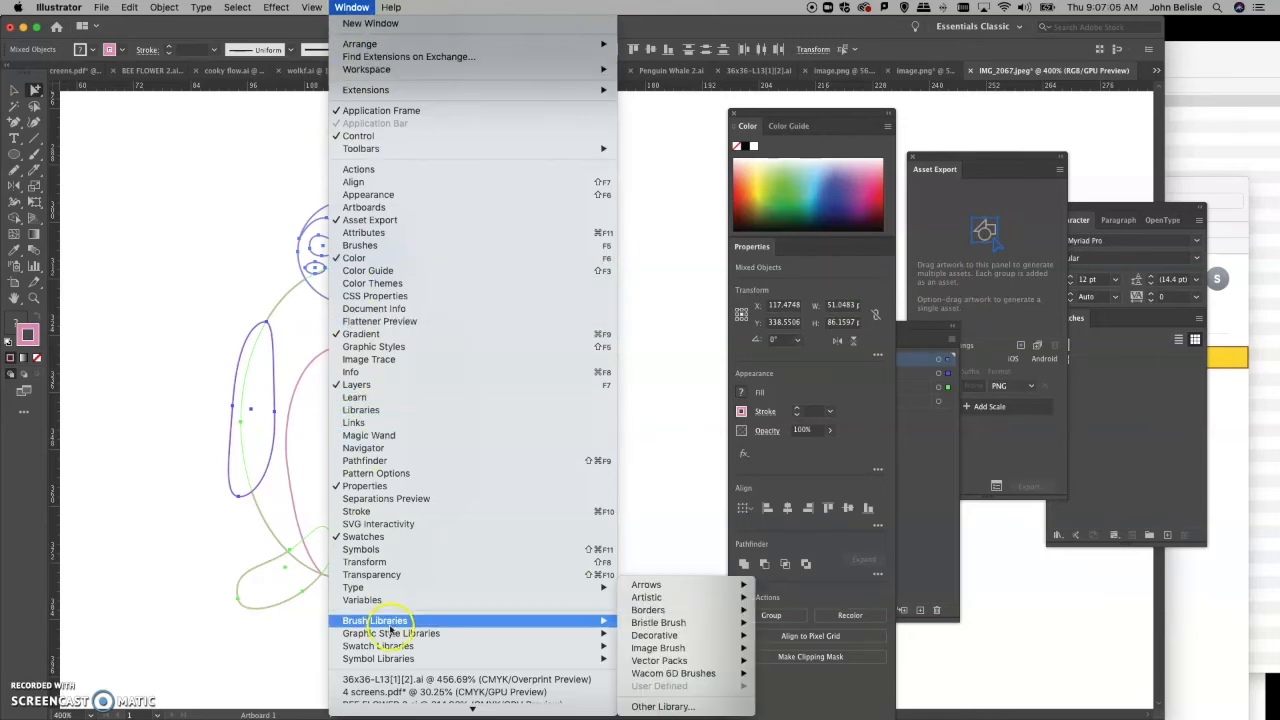
mouse_move(387, 648)
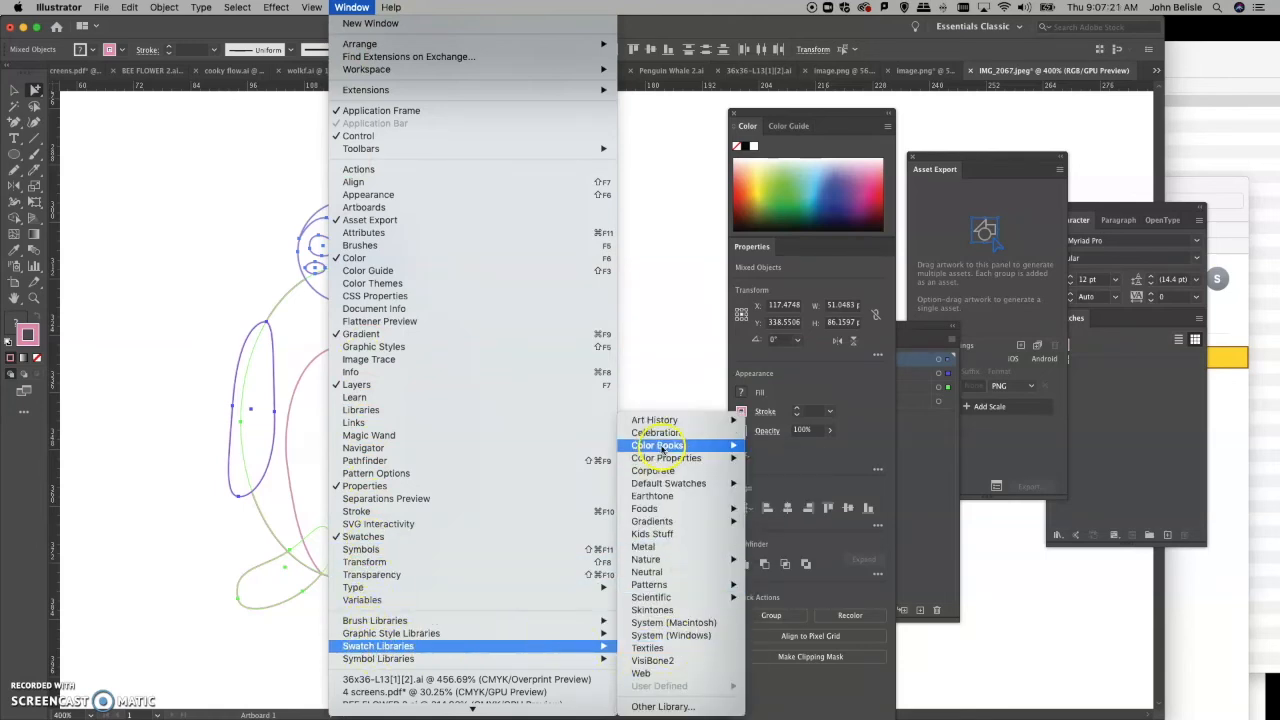
mouse_move(664, 448)
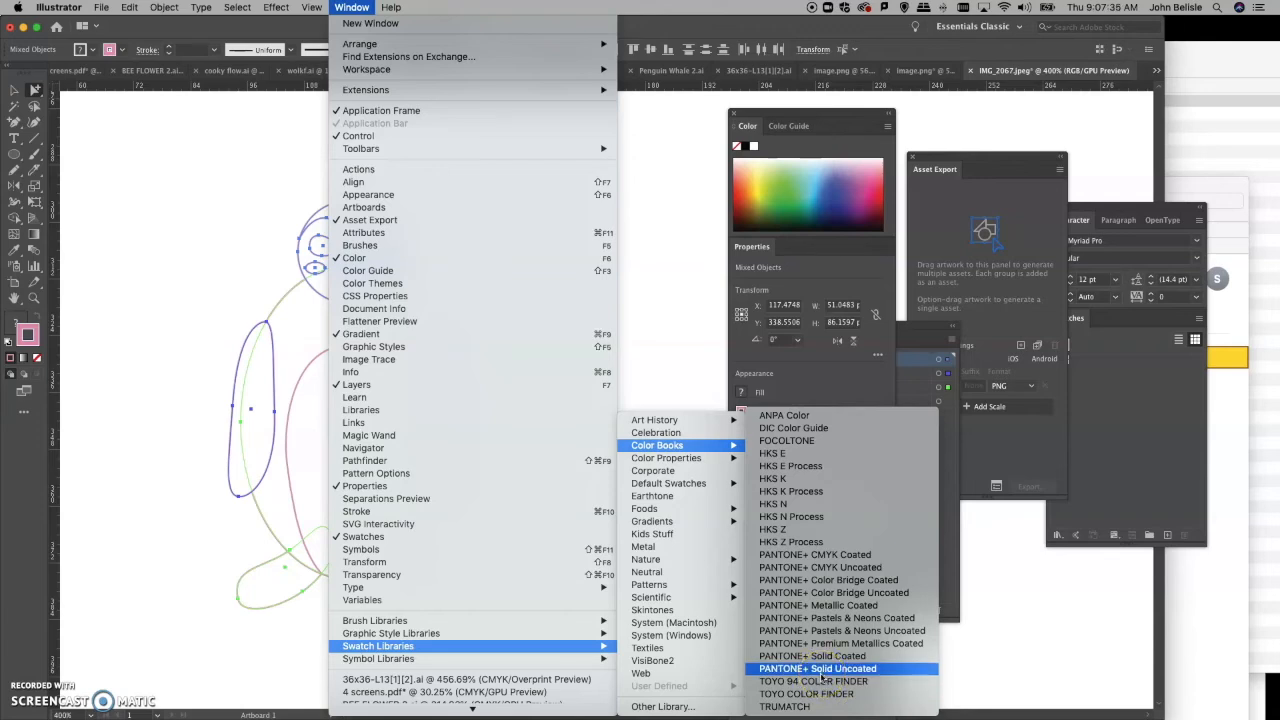
click(848, 677)
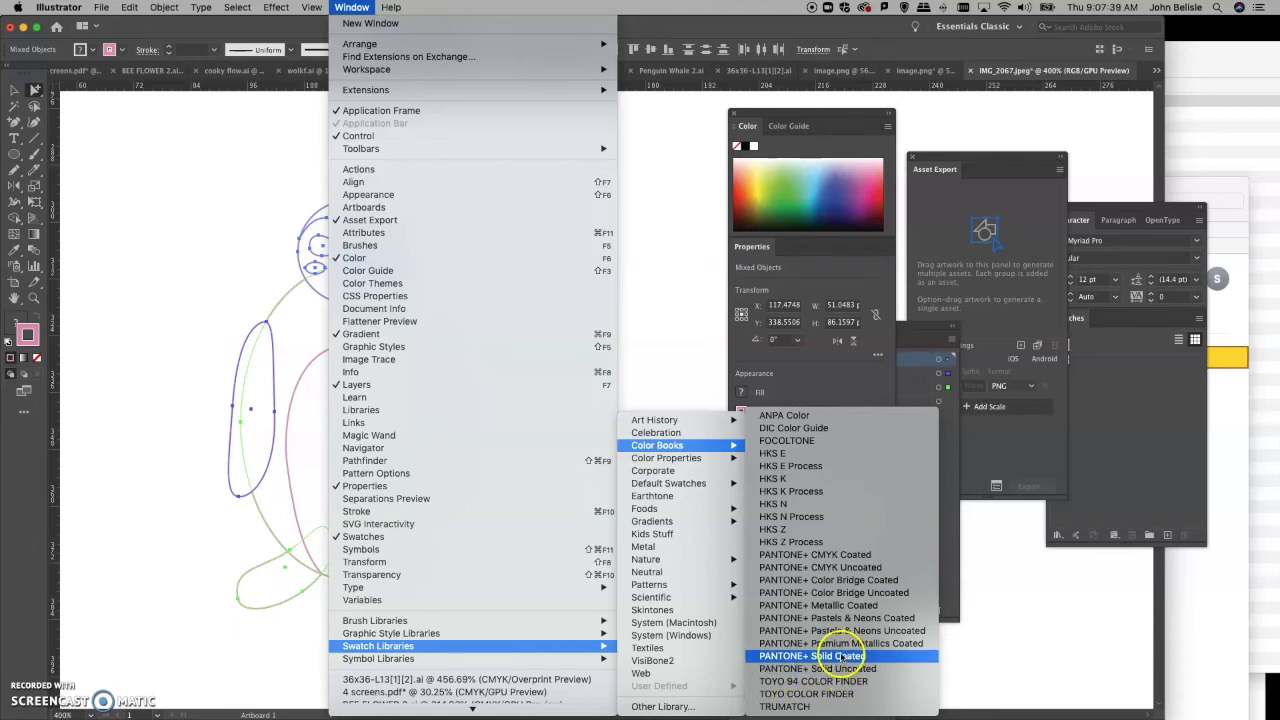
click(842, 656)
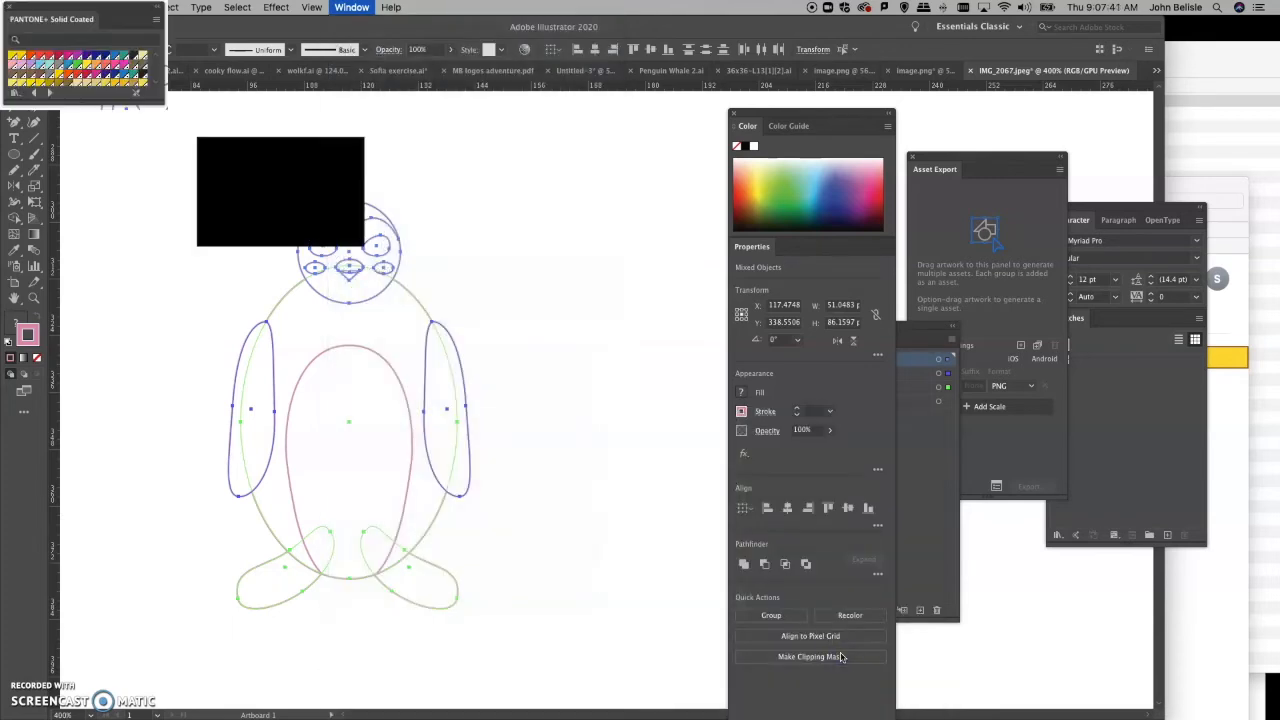
drag(238, 144, 556, 118)
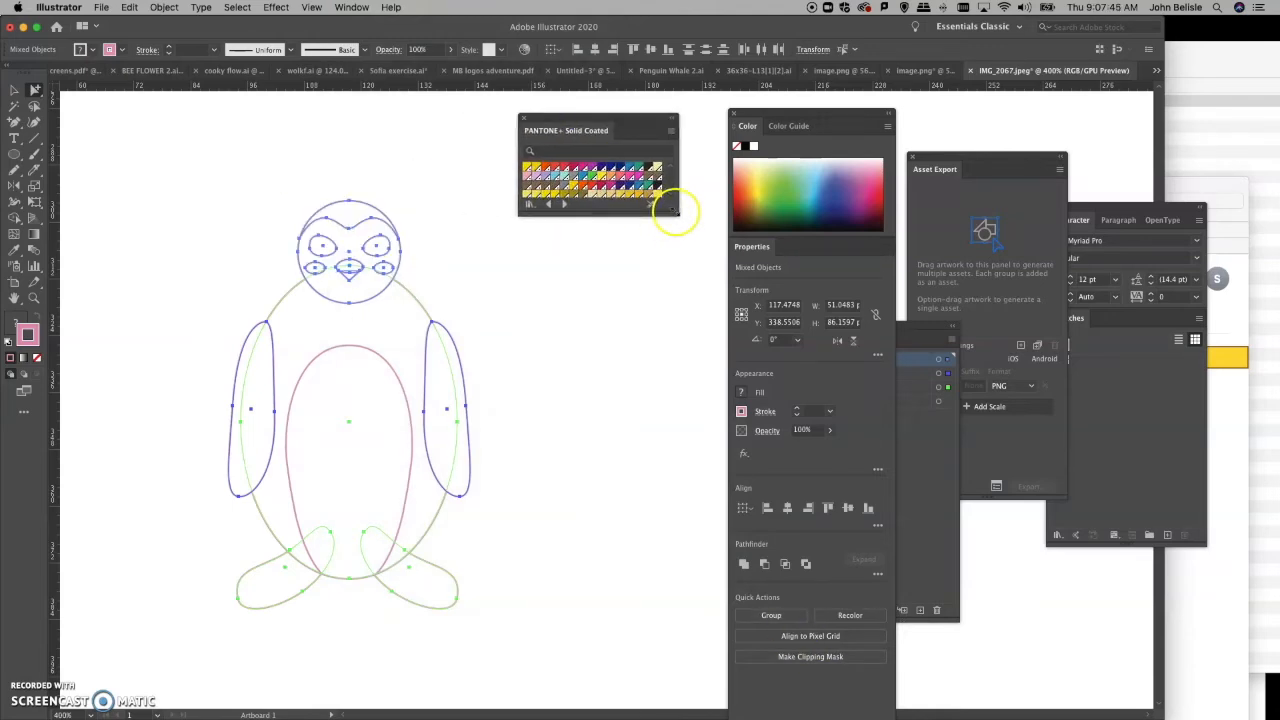
drag(676, 214, 683, 673)
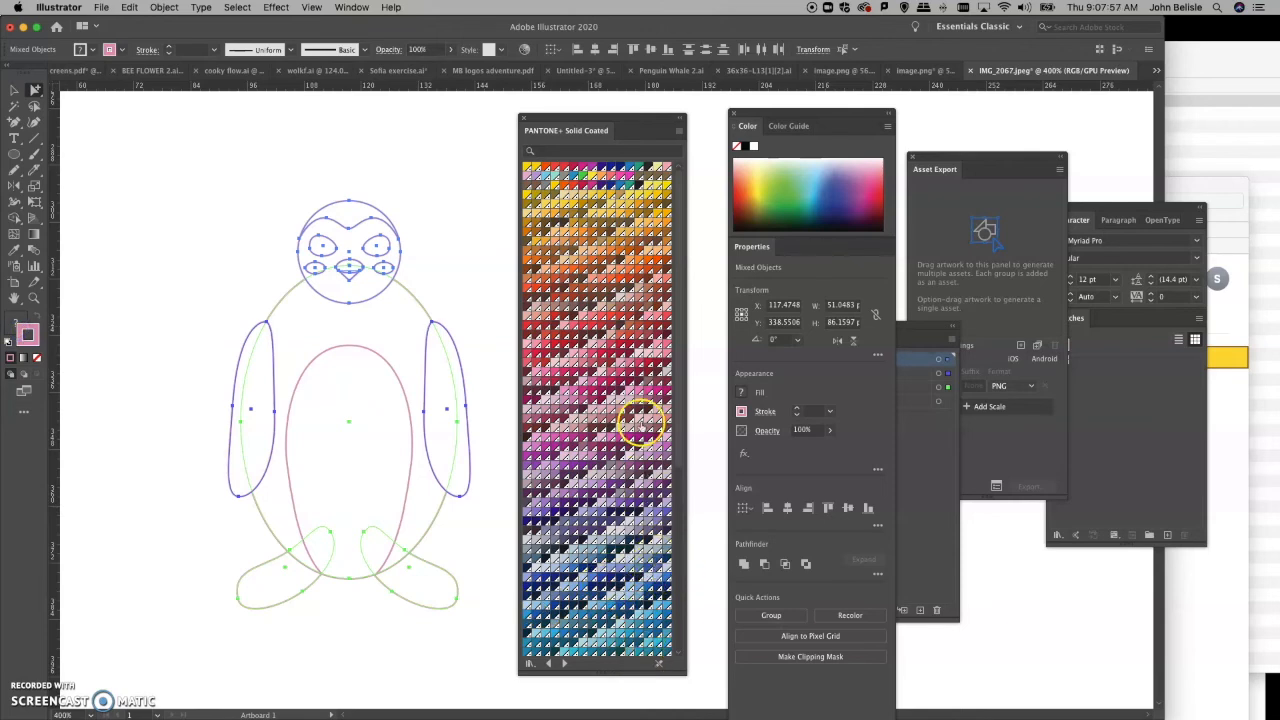
Step: Color all the penguin's outlines with an orange Pantone swatch and set their stroke weight to 0.5 pt
click(619, 250)
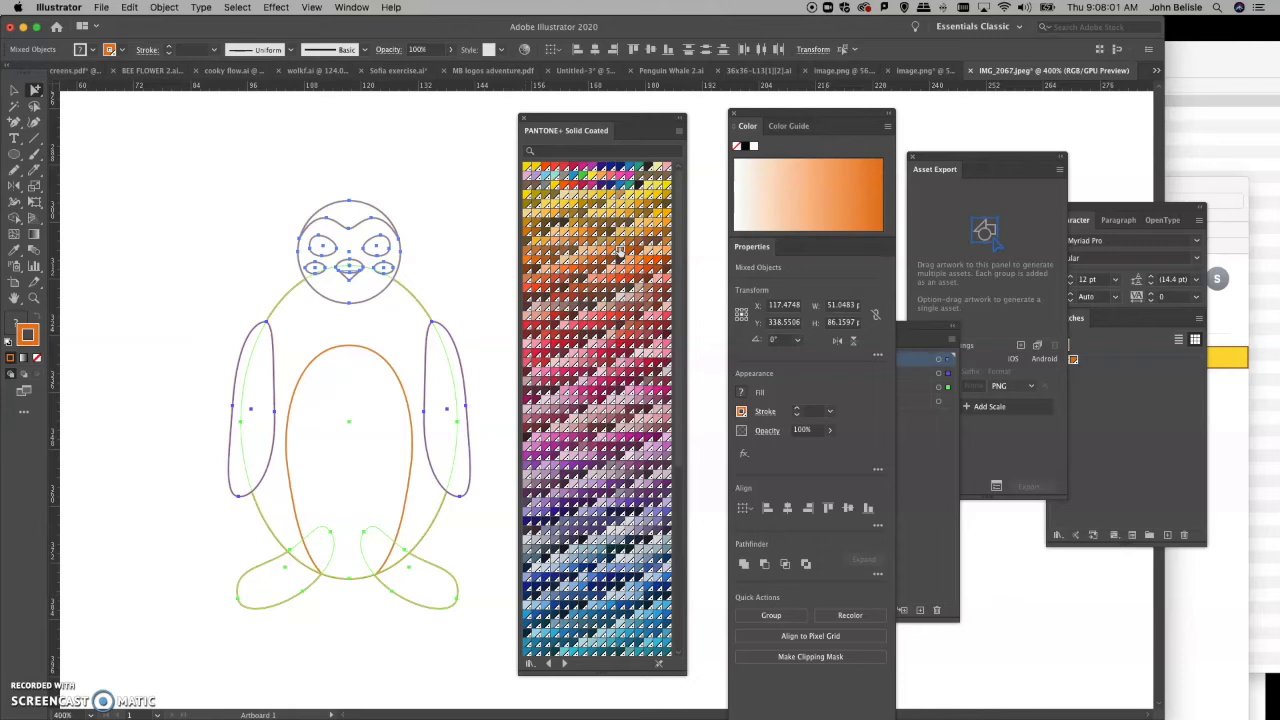
drag(910, 325, 1018, 276)
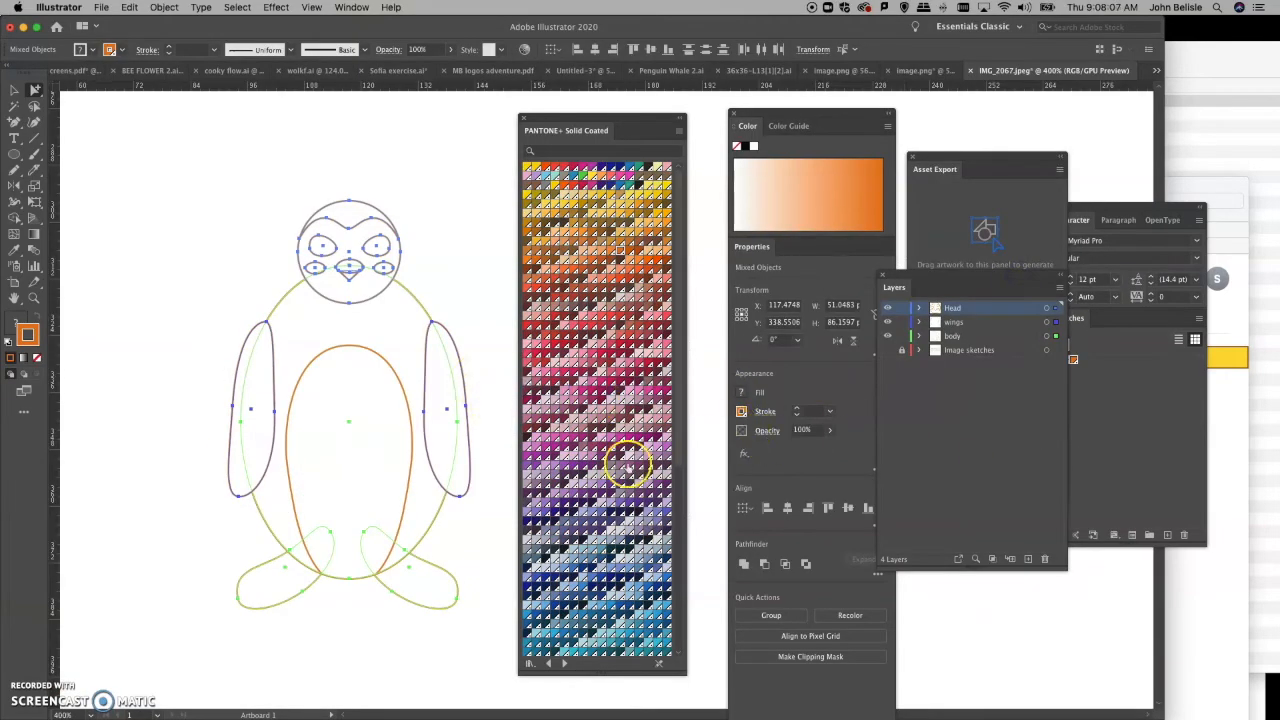
click(798, 412)
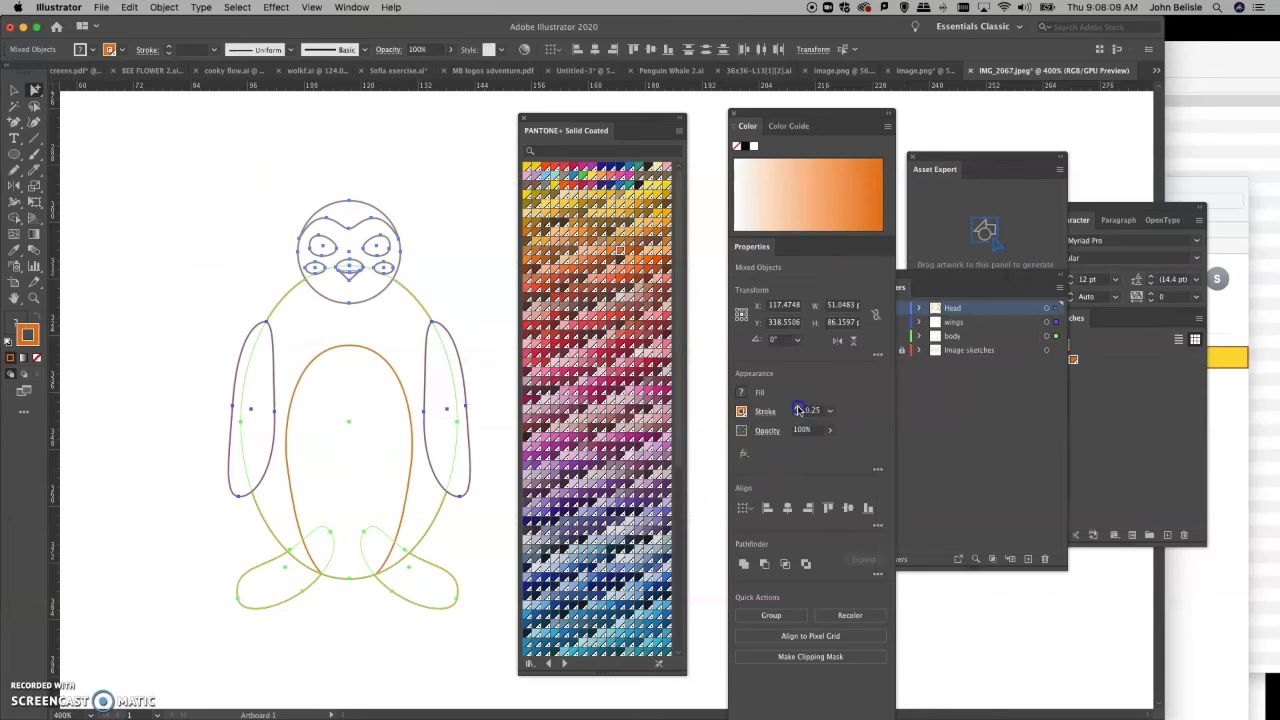
click(798, 410)
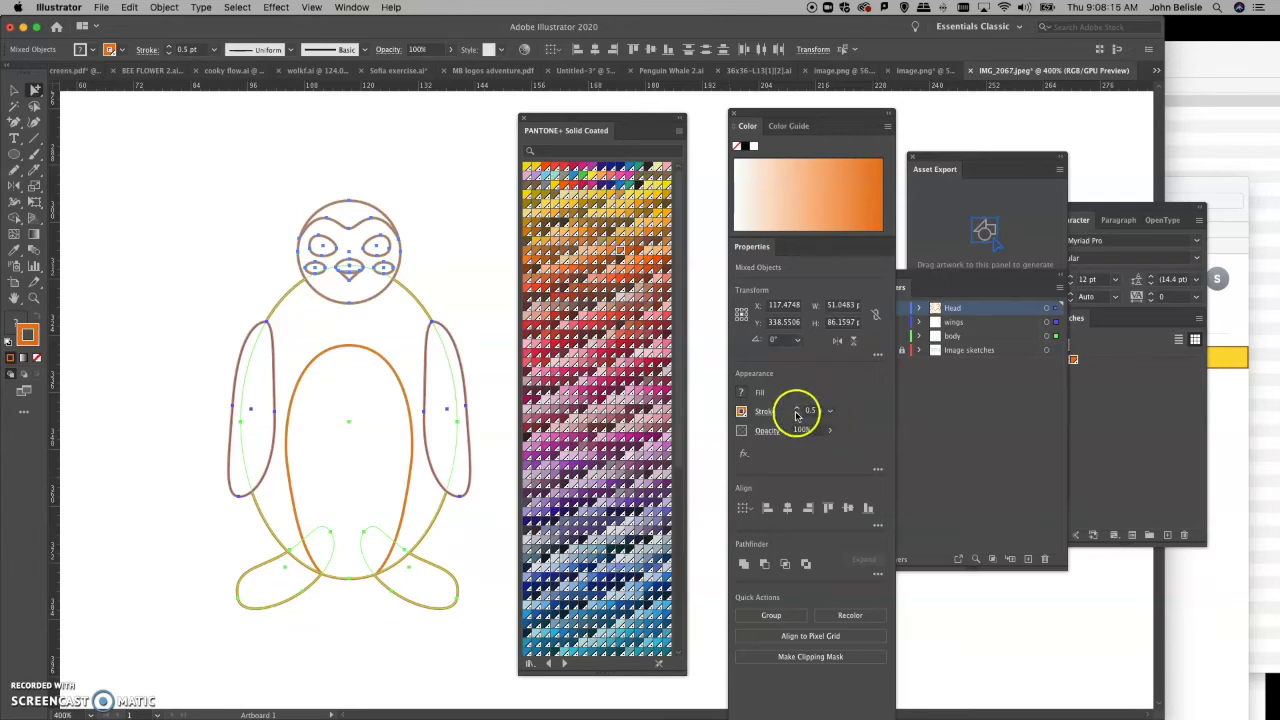
click(798, 410)
click(798, 411)
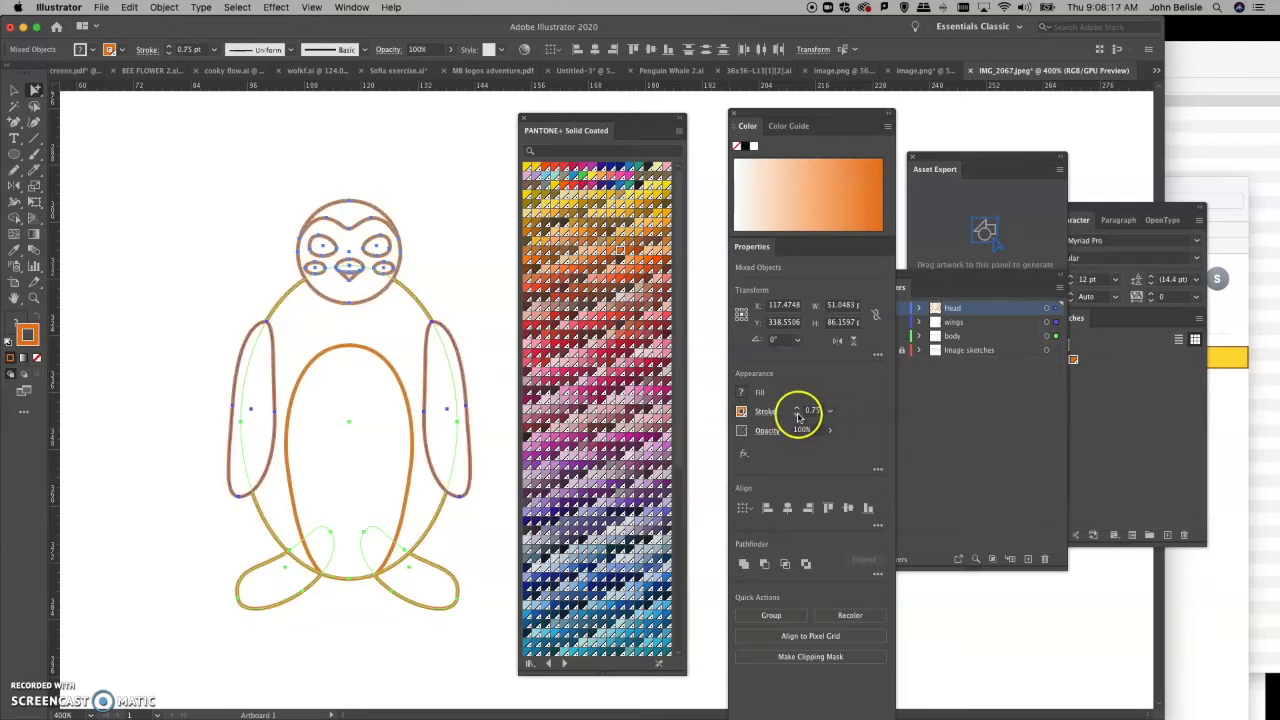
click(798, 415)
click(194, 206)
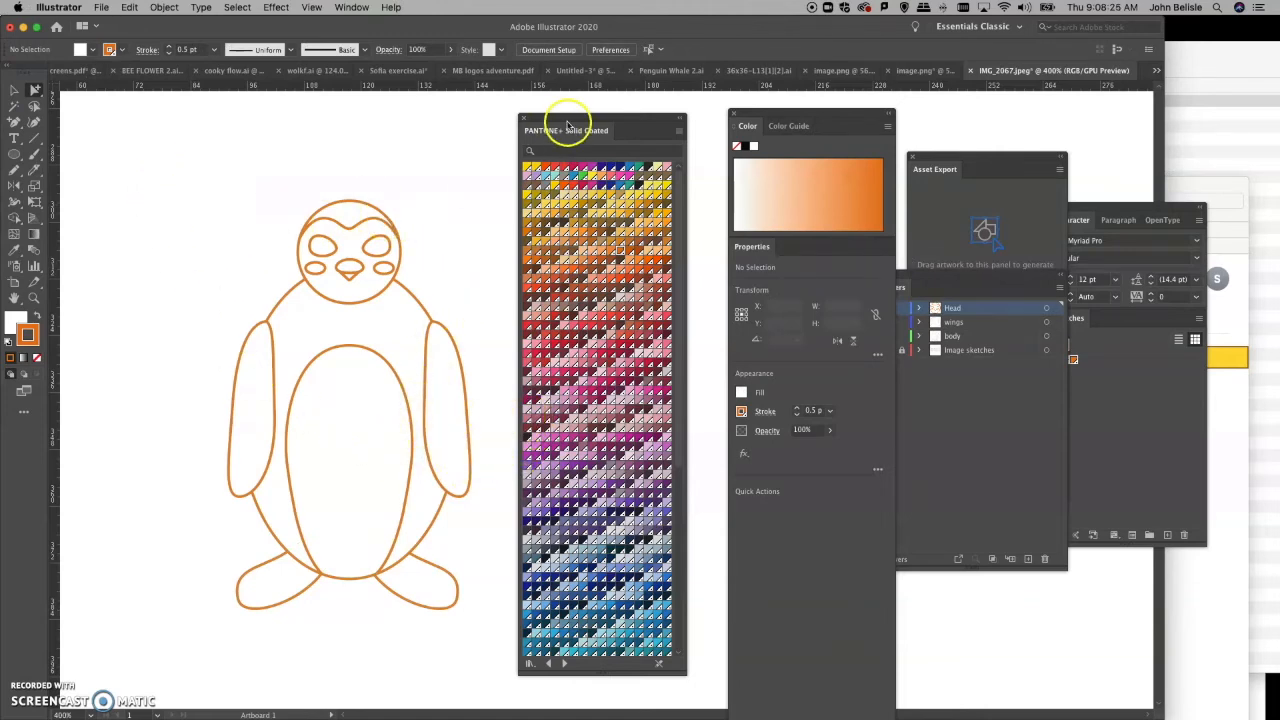
Step: Reselect the whole penguin and thicken its outlines to a 2 pt stroke
drag(571, 119, 611, 126)
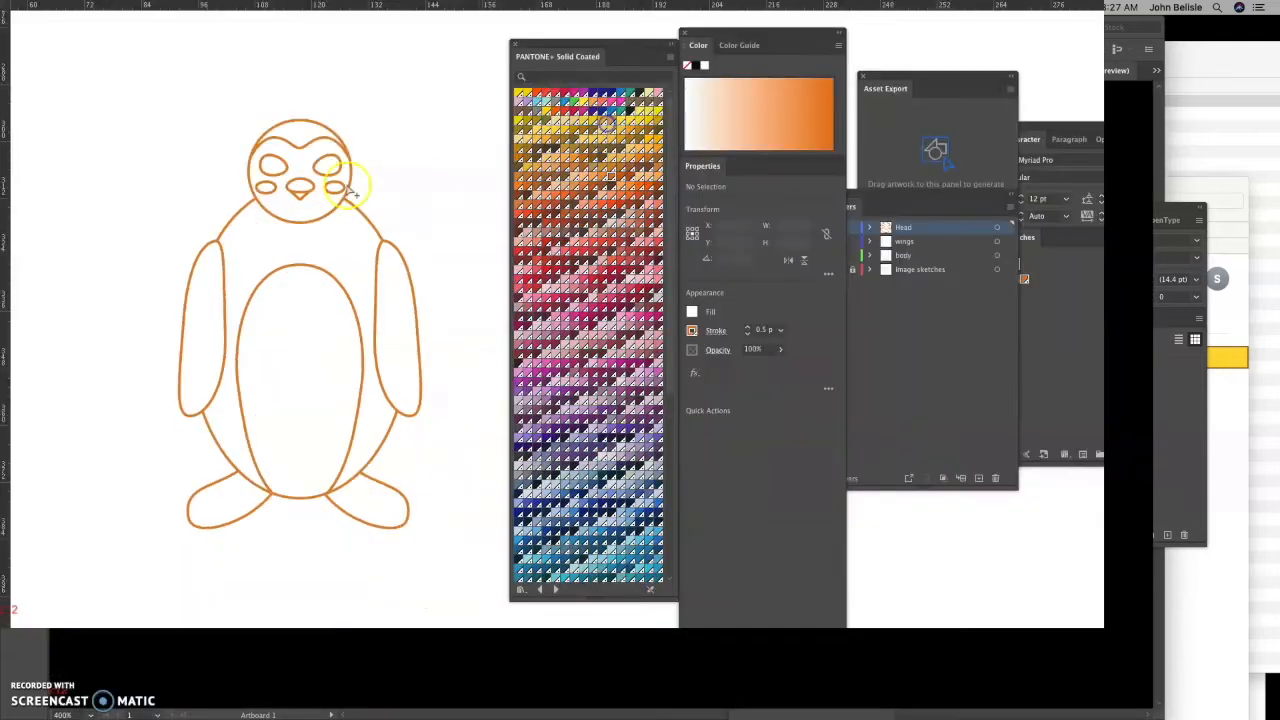
mouse_move(200, 171)
mouse_down()
mouse_move(423, 563)
mouse_move(509, 620)
mouse_up()
click(170, 48)
click(170, 48)
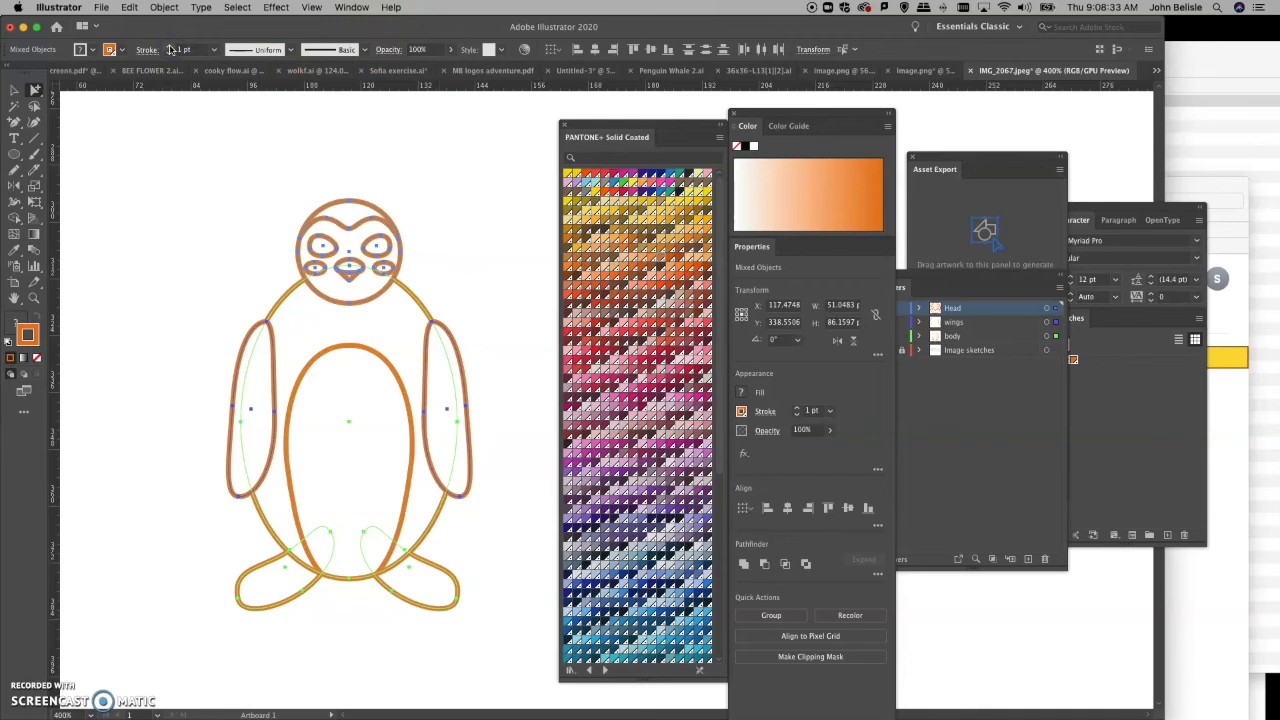
click(170, 48)
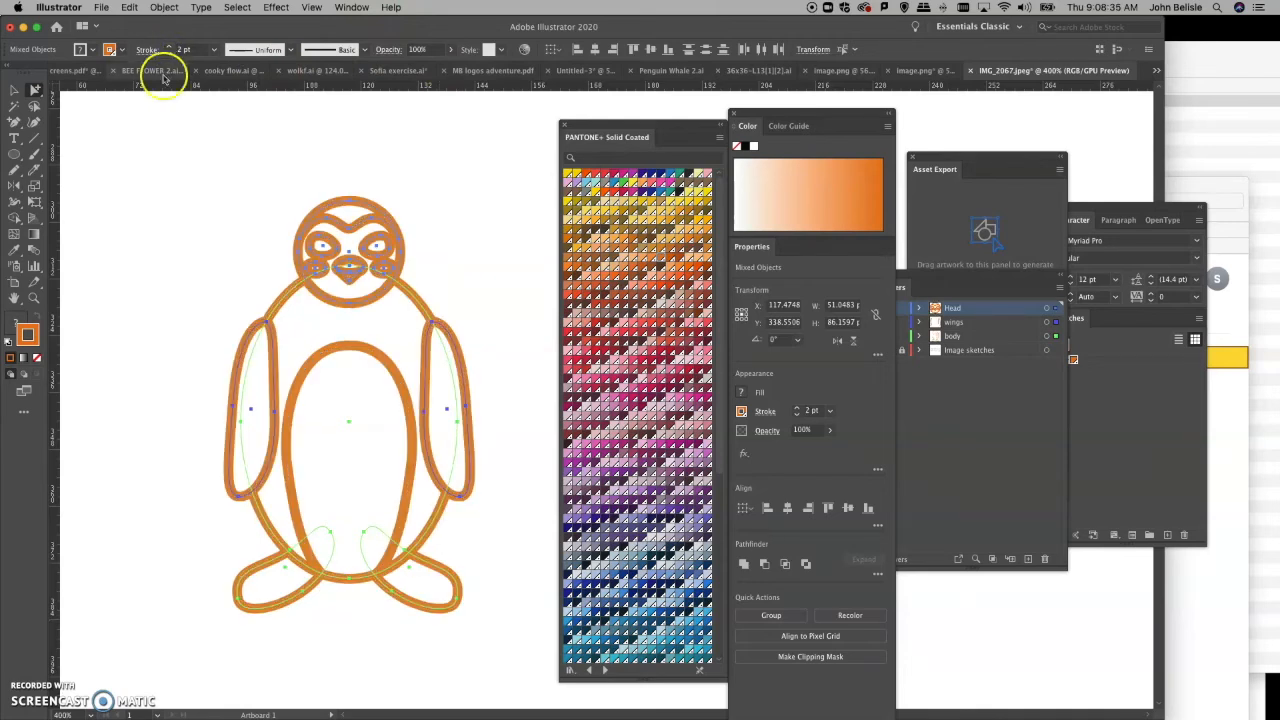
click(197, 194)
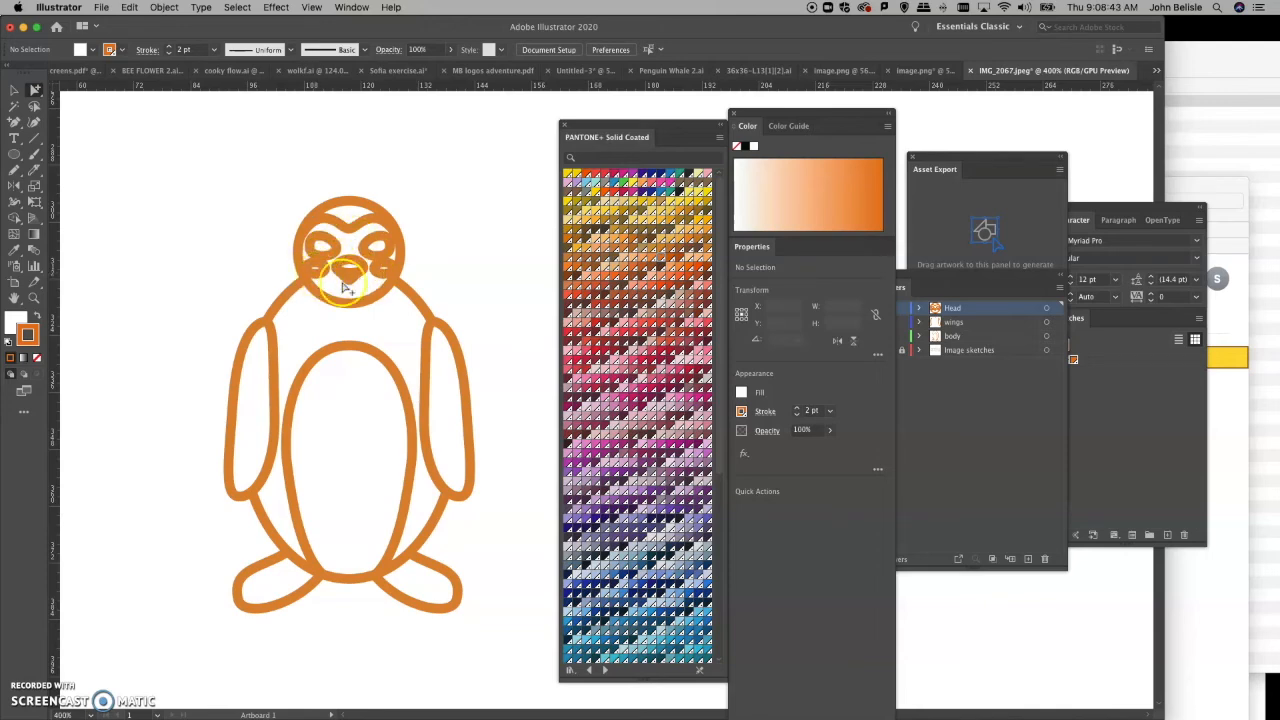
Step: Select the upper and lower beak shapes together and fill them with the same orange as the outlines
click(347, 284)
drag(350, 282, 357, 265)
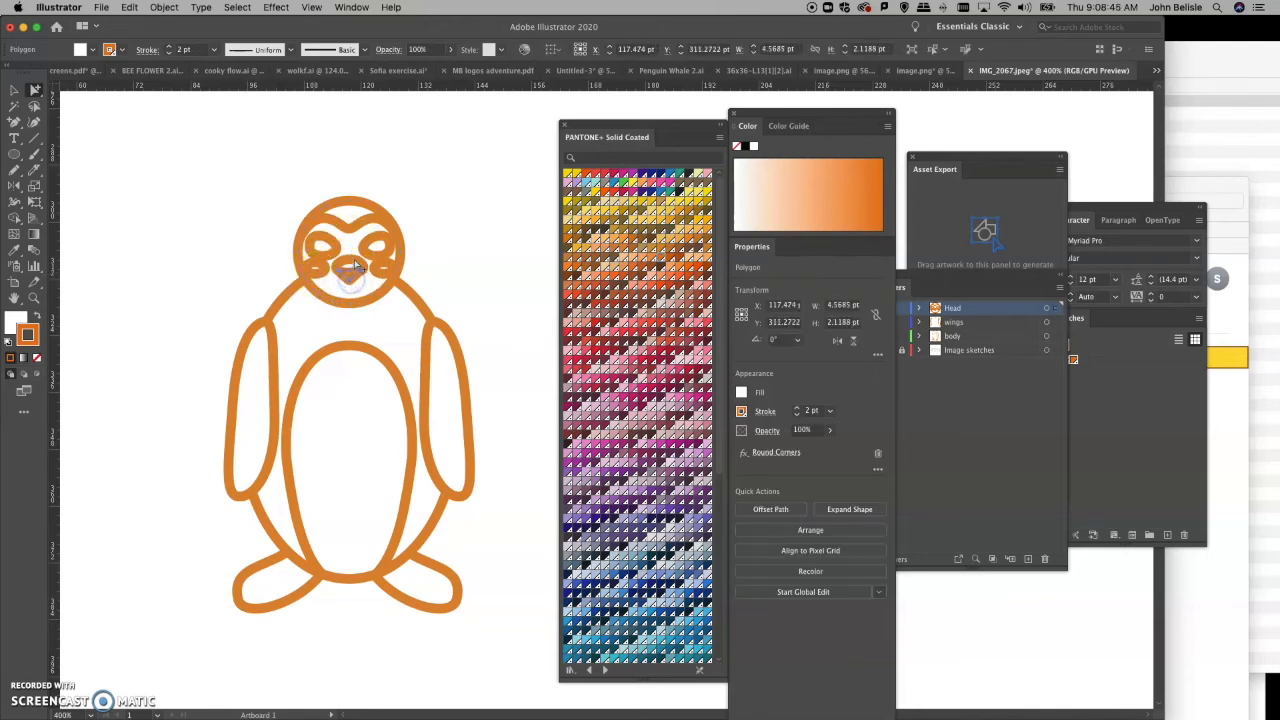
click(355, 262)
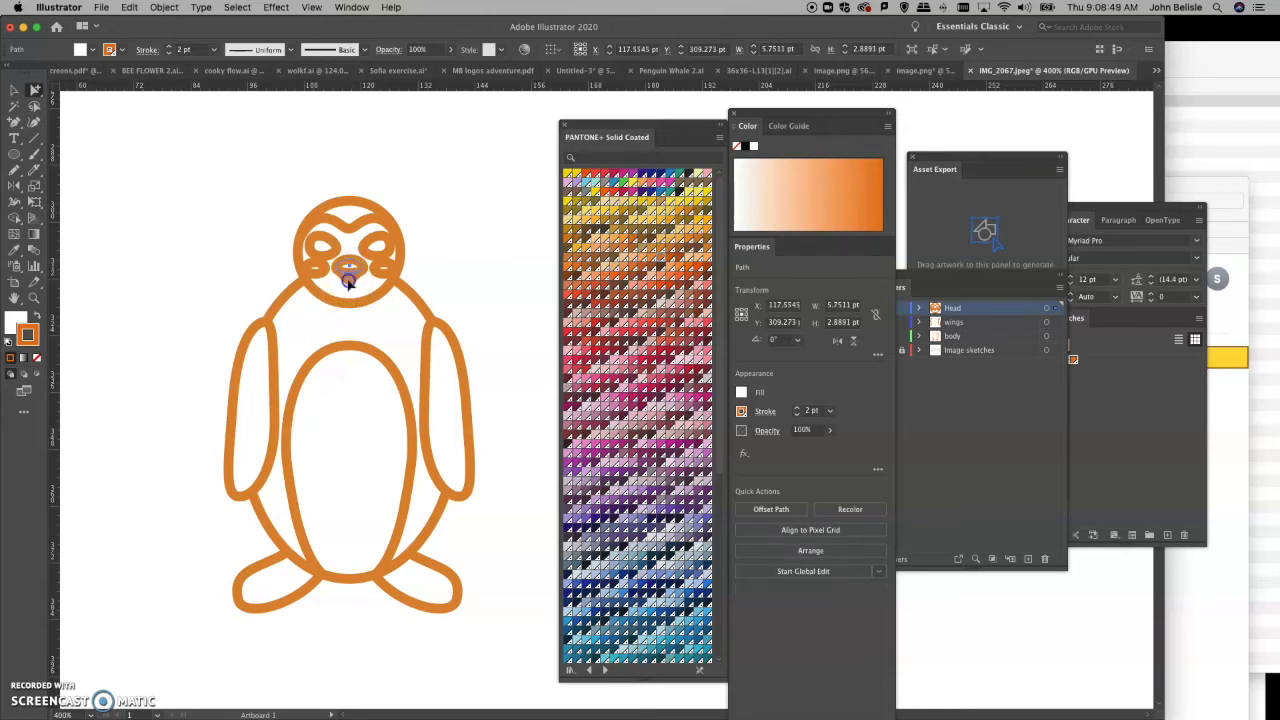
shift+click(348, 283)
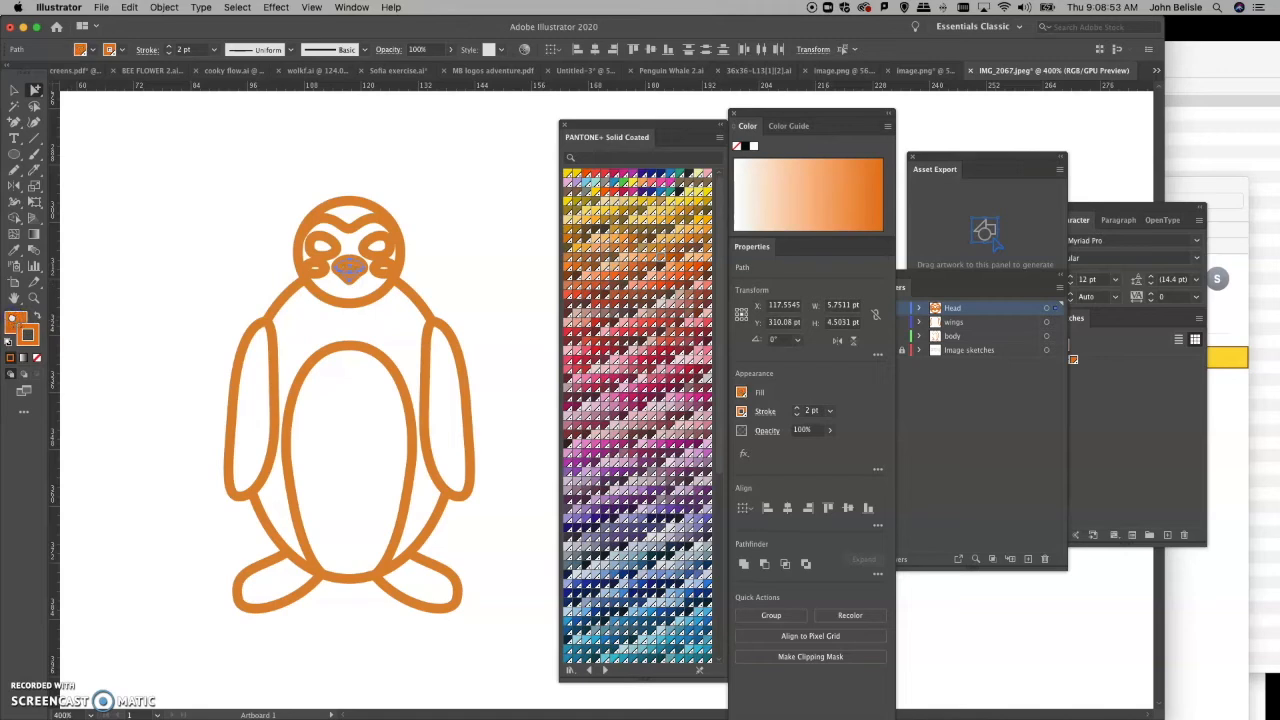
Step: Remove the stroke from both beak shapes so only their orange fill is left
click(36, 361)
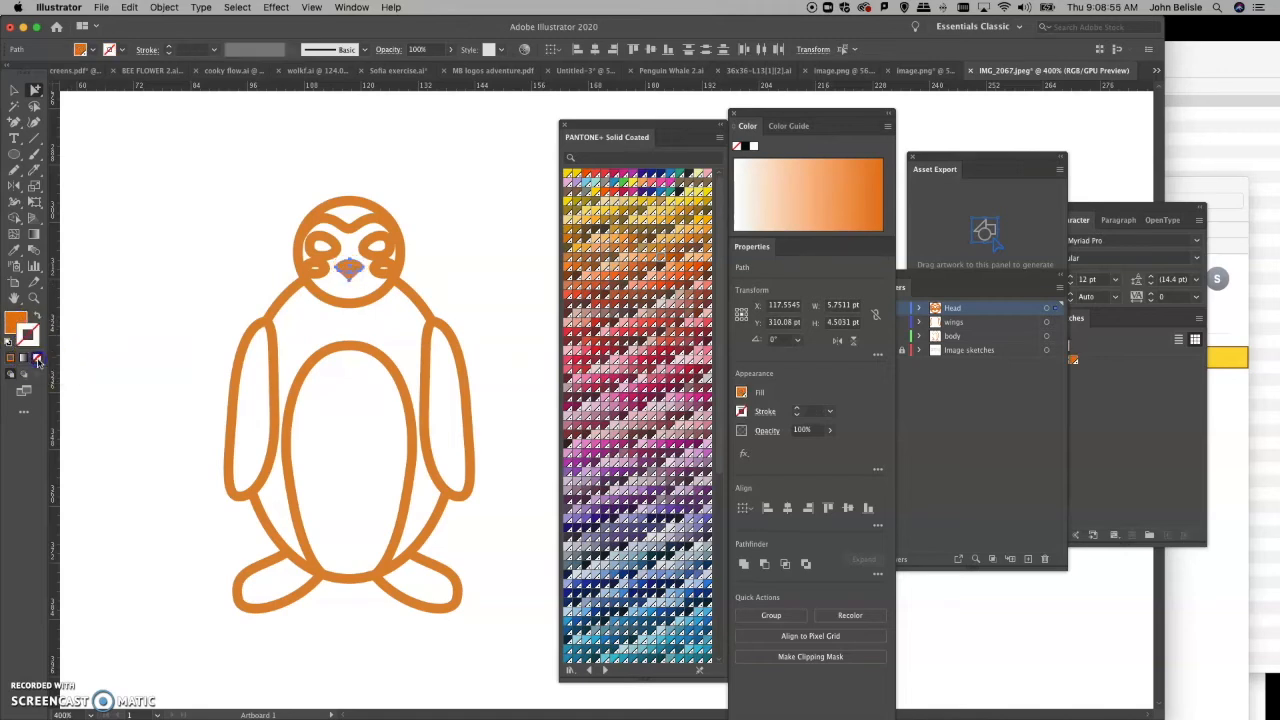
click(191, 176)
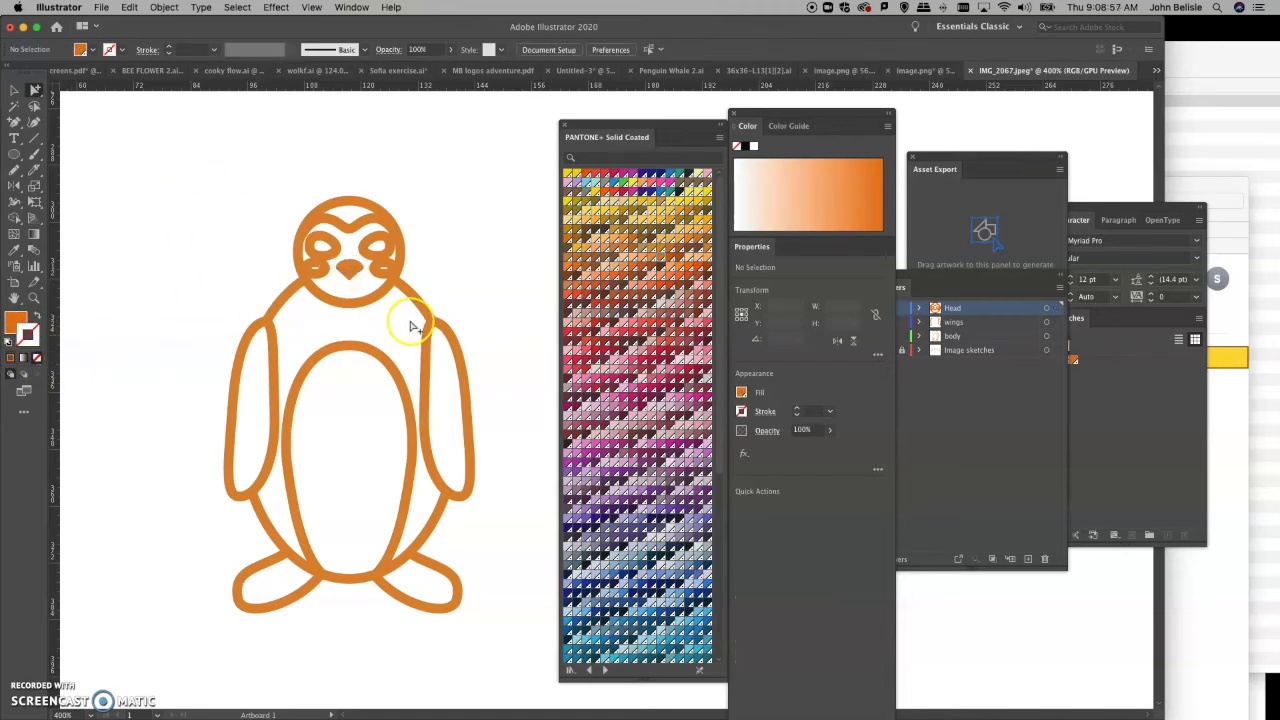
click(350, 280)
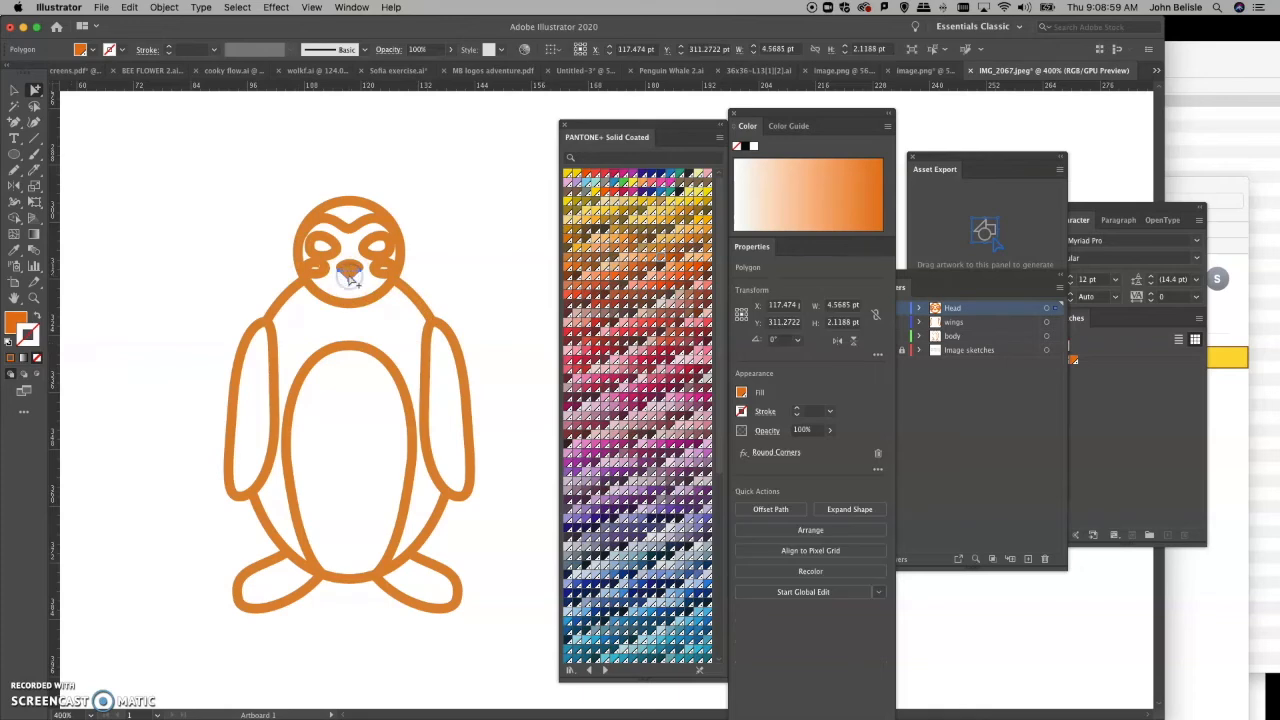
shift+click(353, 267)
click(234, 251)
Step: Show the guides and align the upper and lower beak shapes to each other by their horizontal centers
click(34, 297)
drag(300, 200, 357, 338)
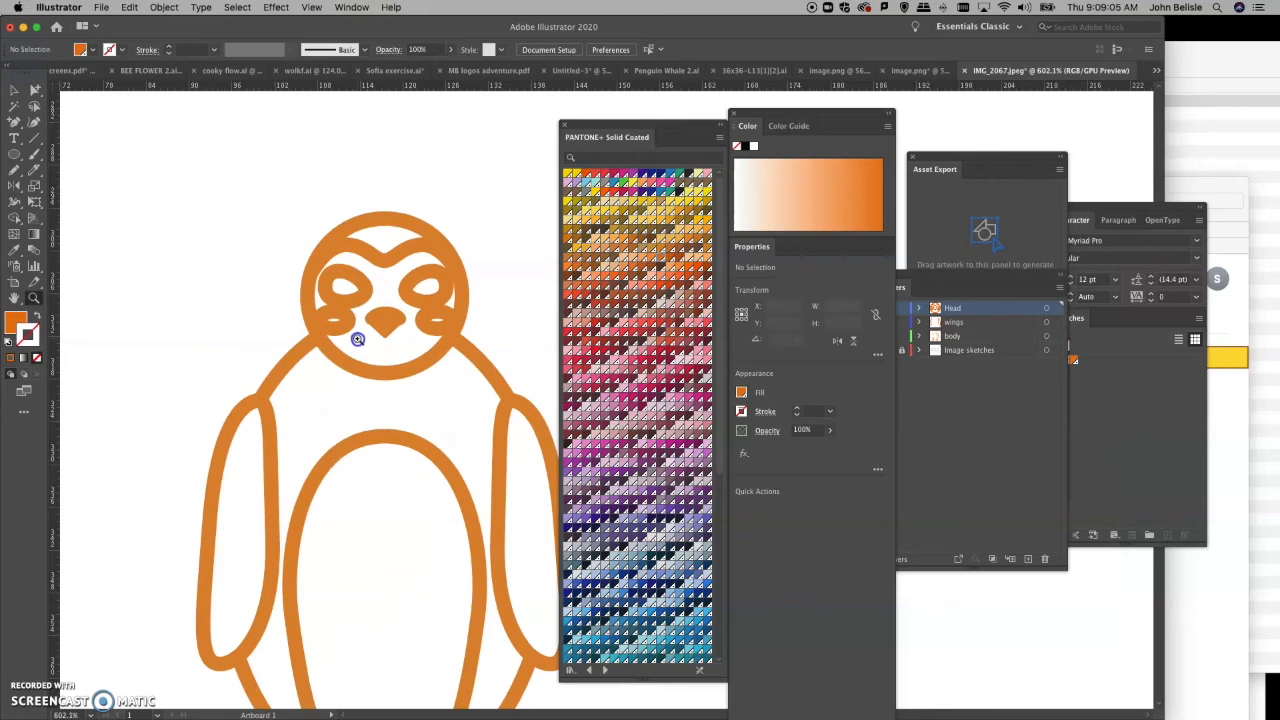
drag(438, 352, 438, 352)
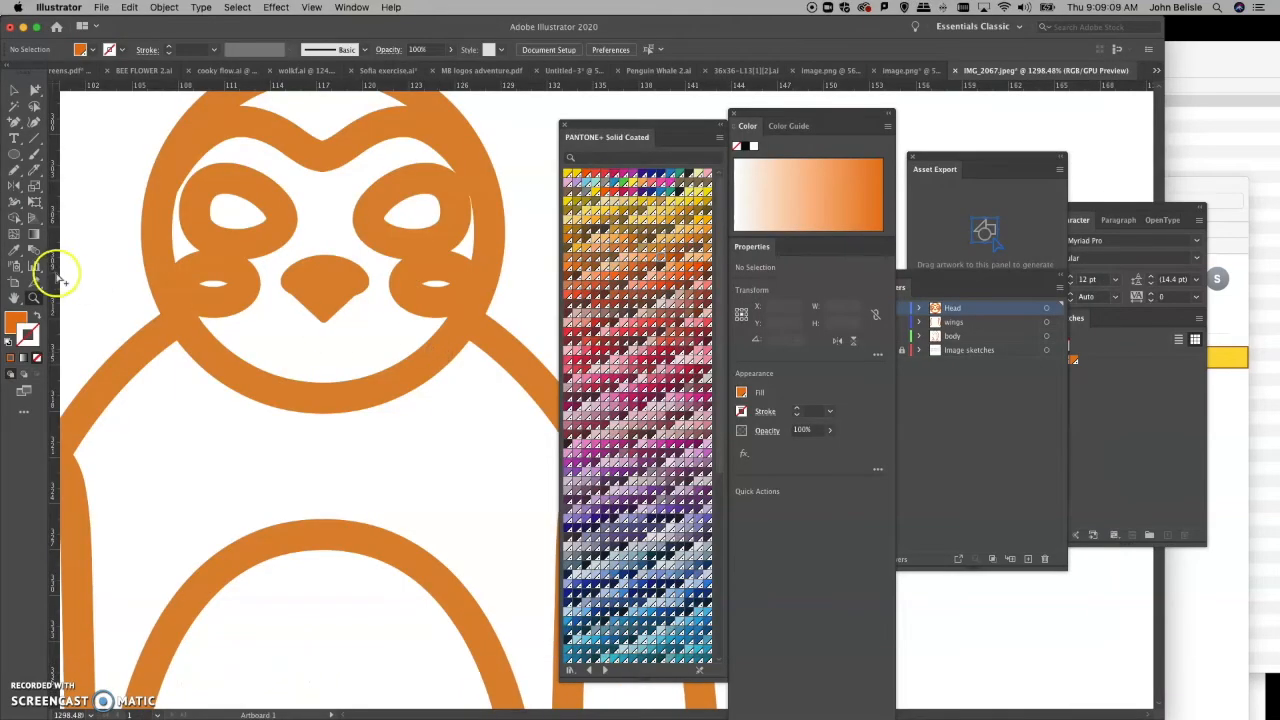
key(super+semicolon)
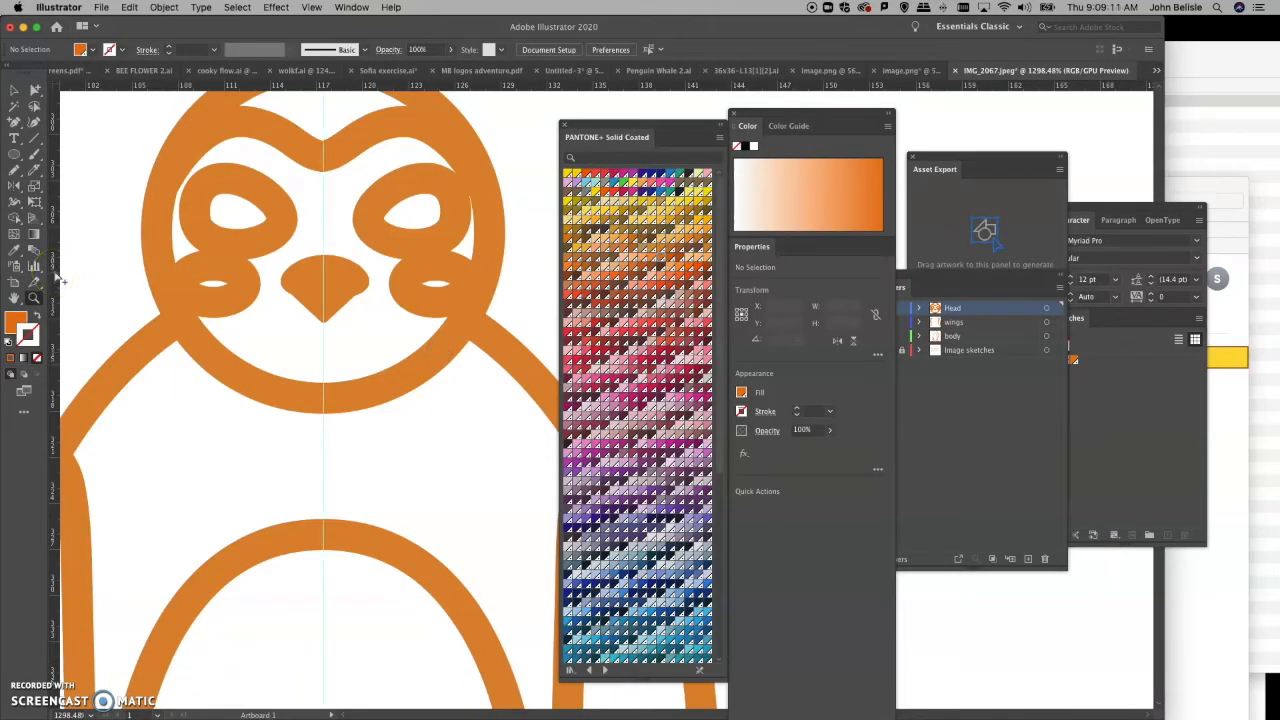
click(34, 90)
click(361, 288)
shift+click(316, 310)
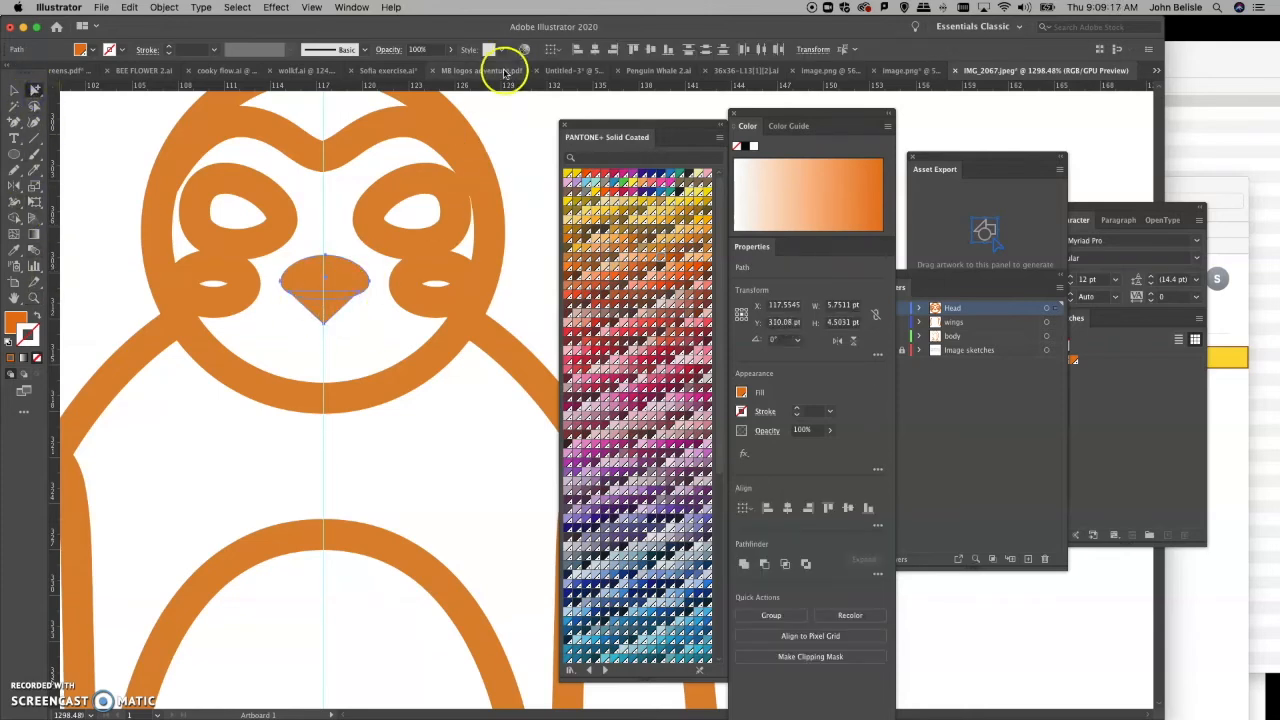
click(595, 49)
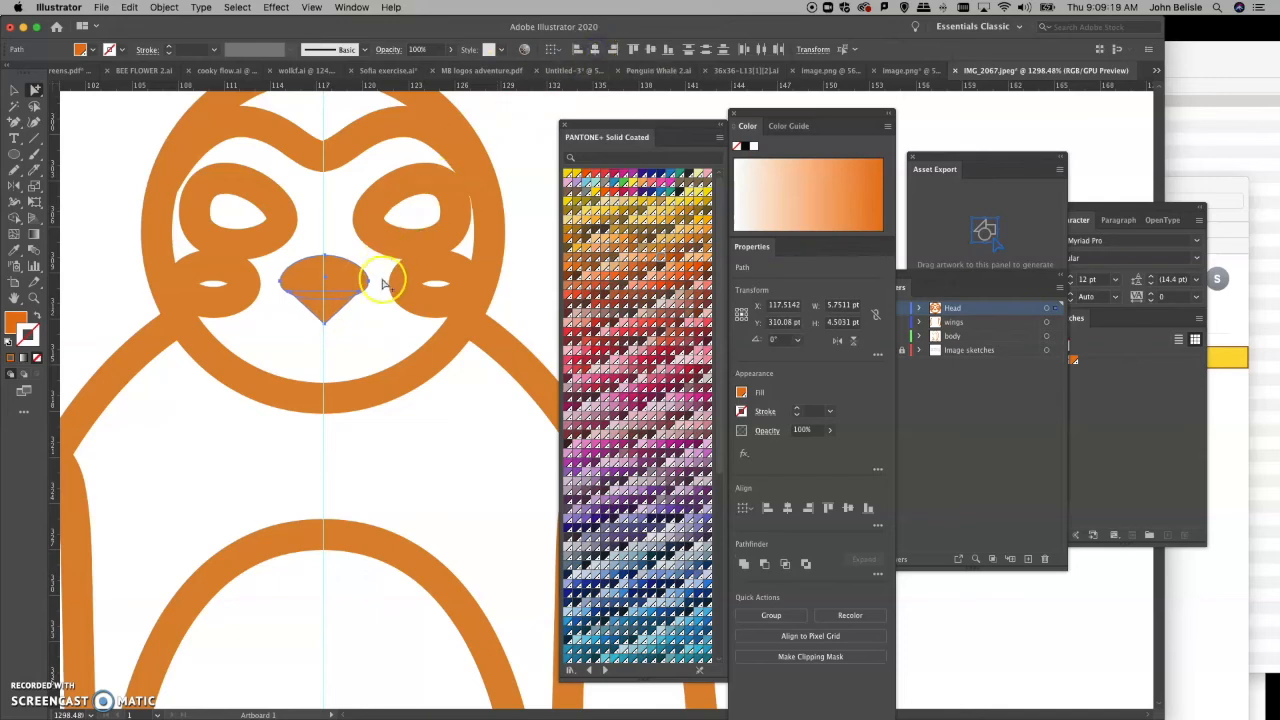
click(519, 137)
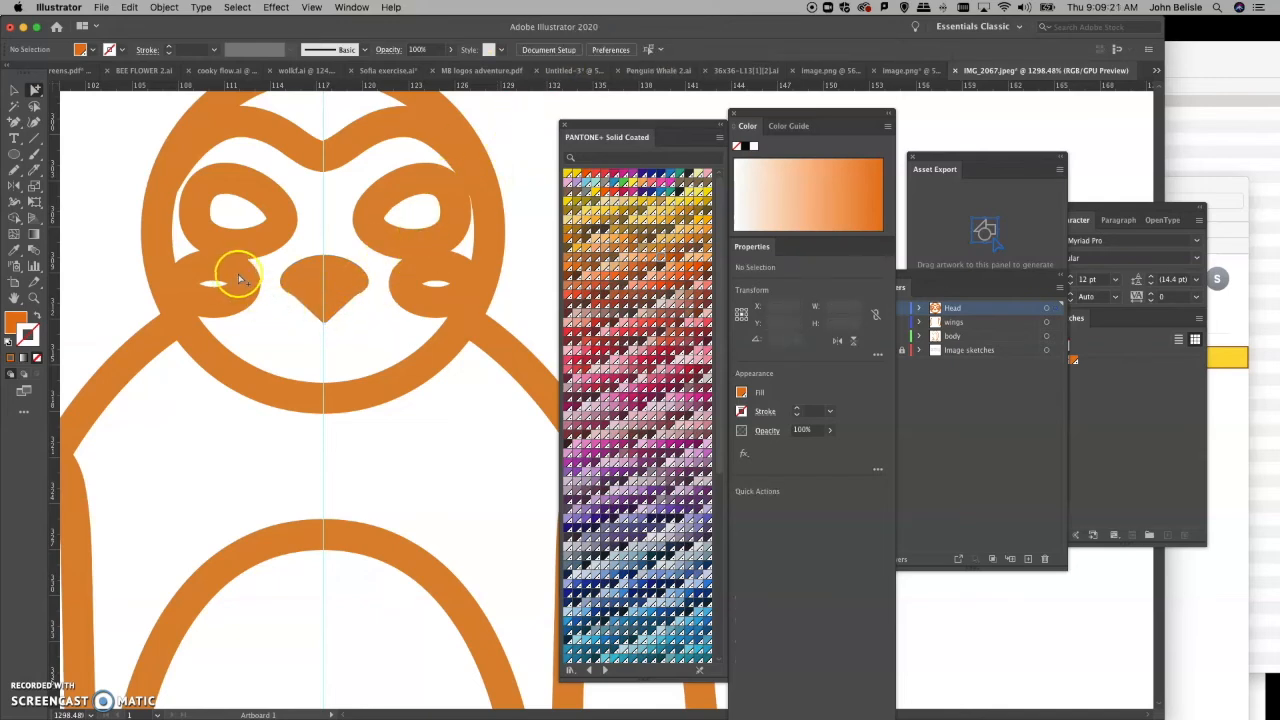
Step: Select both cheek ellipses together and copy the beak's orange fill without stroke onto them with the Eyedropper
click(243, 278)
shift+click(404, 280)
shift+click(402, 286)
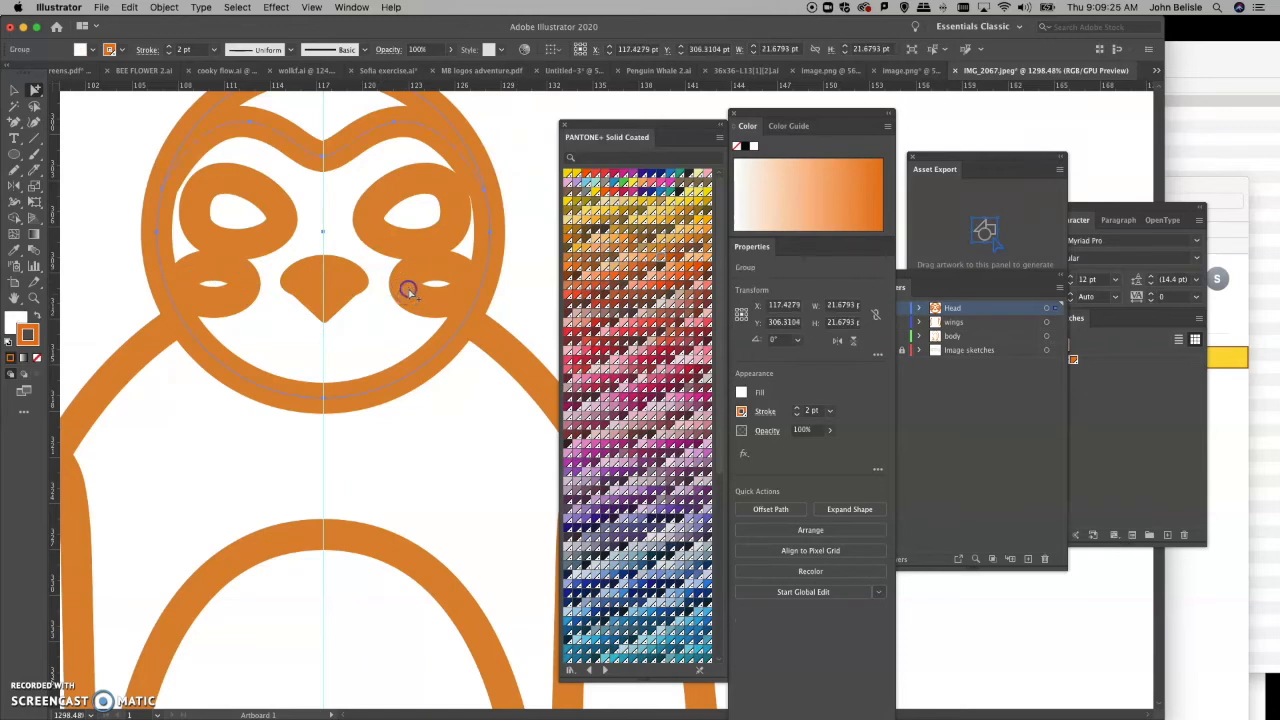
shift+click(418, 286)
click(538, 172)
click(451, 264)
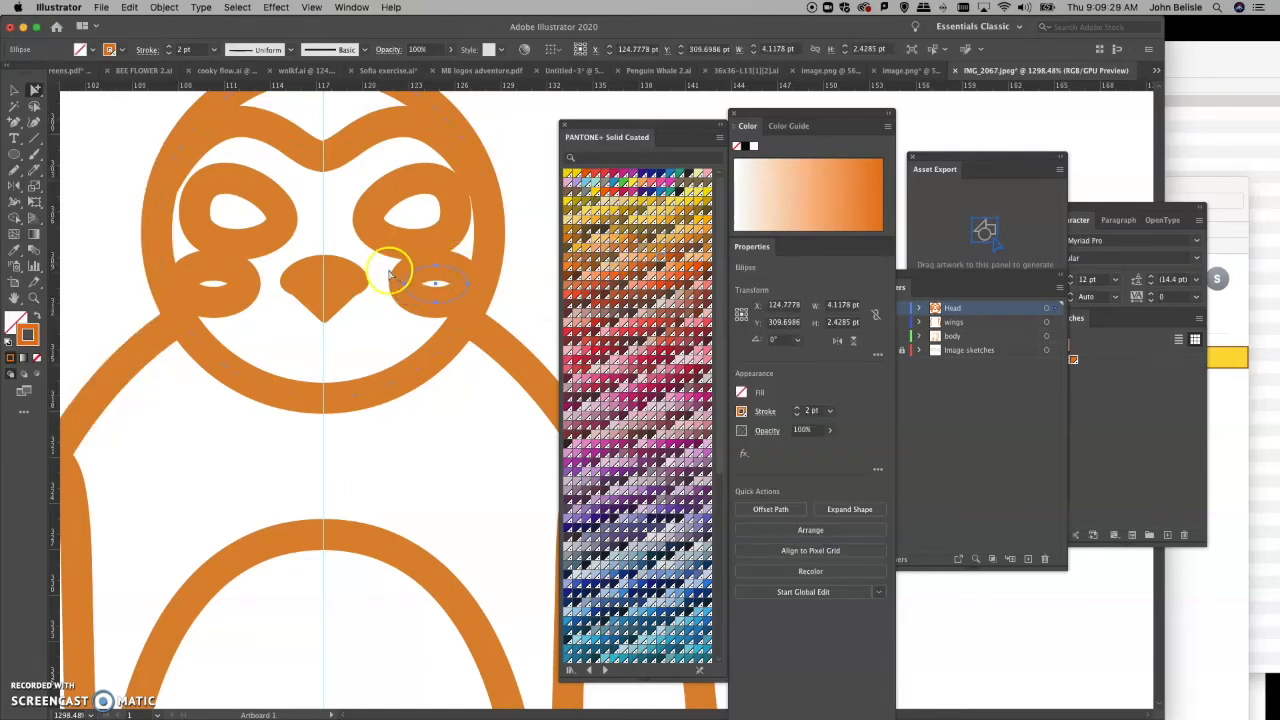
shift+click(243, 282)
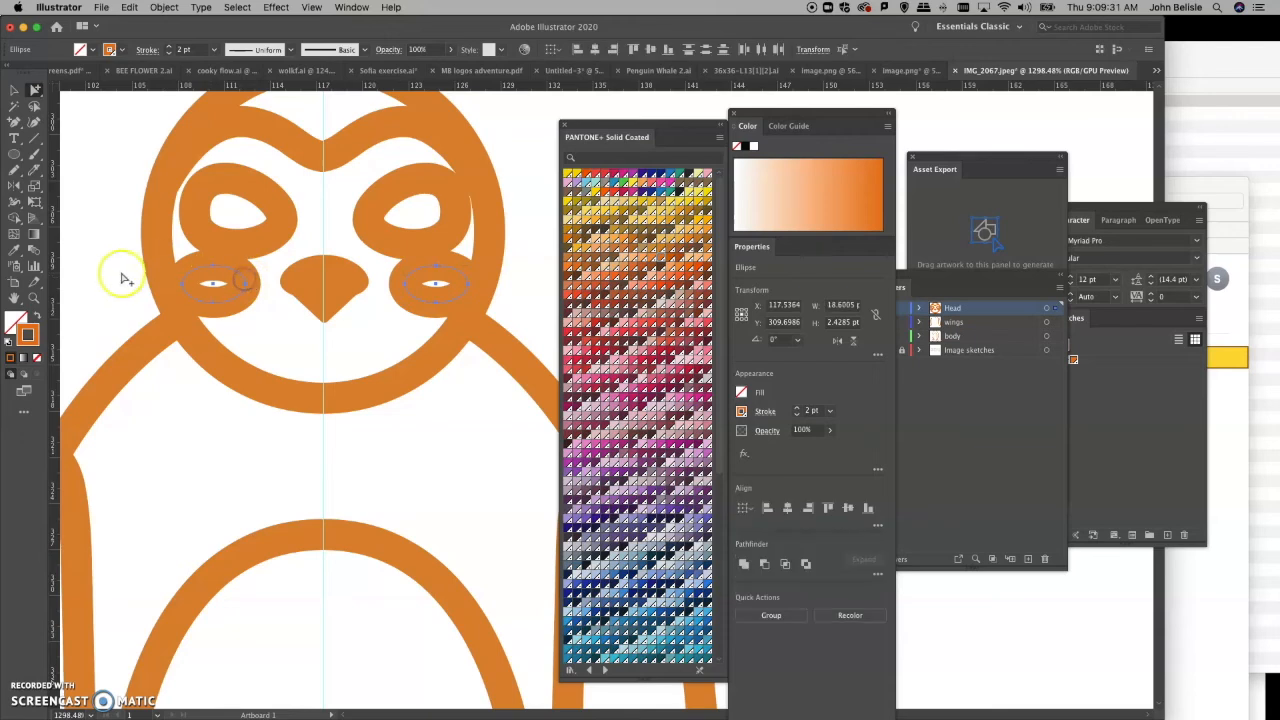
click(12, 254)
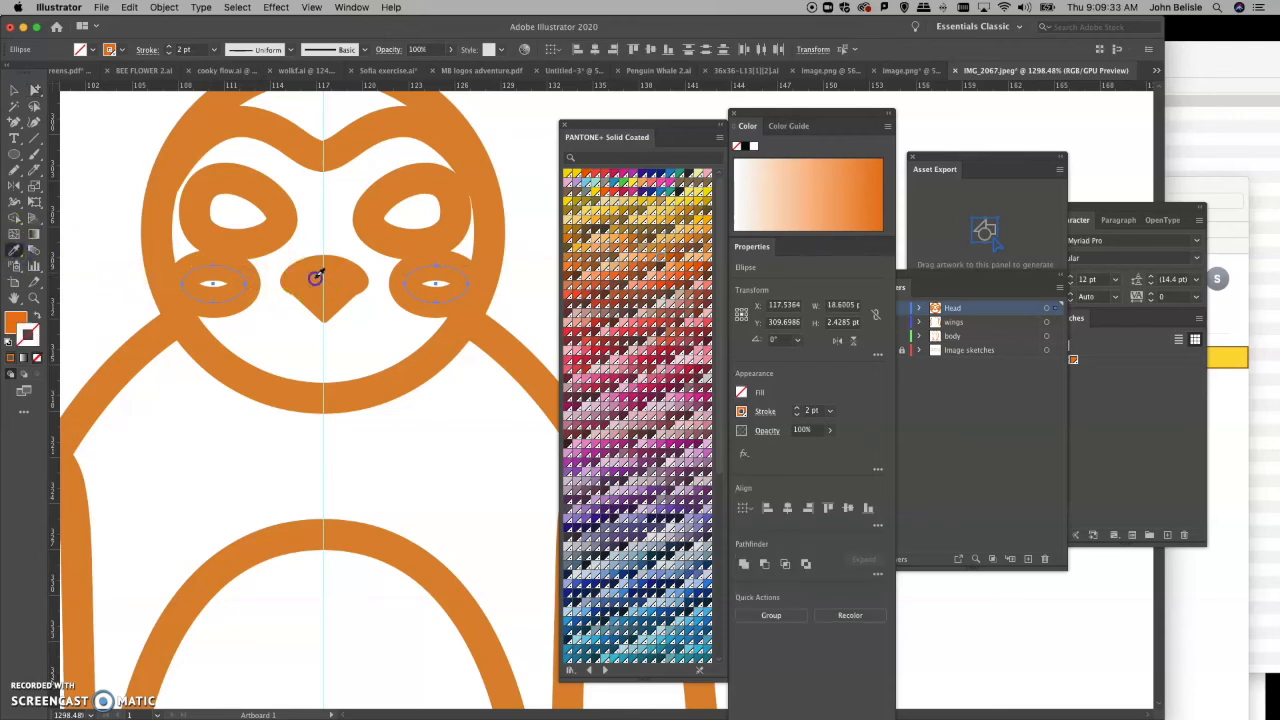
click(320, 276)
click(35, 90)
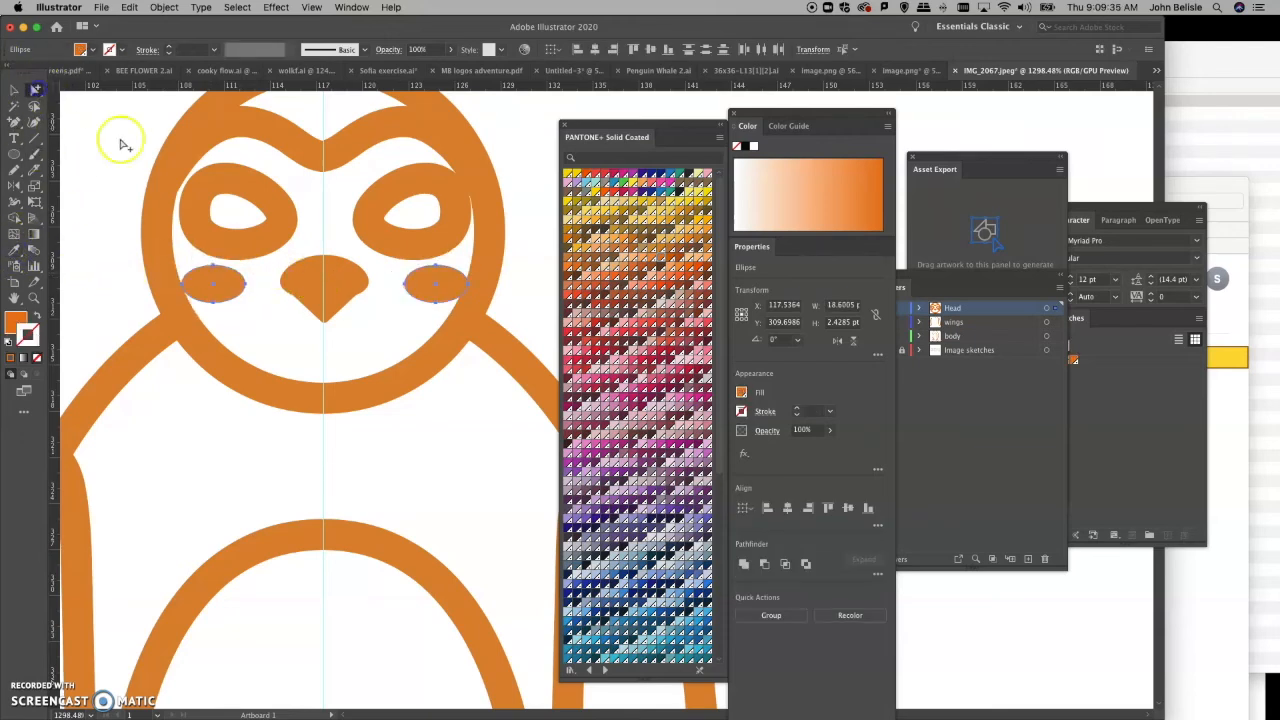
Step: Select both eye shapes together and give them the cheek's solid orange fill without stroke using the Eyedropper
click(247, 193)
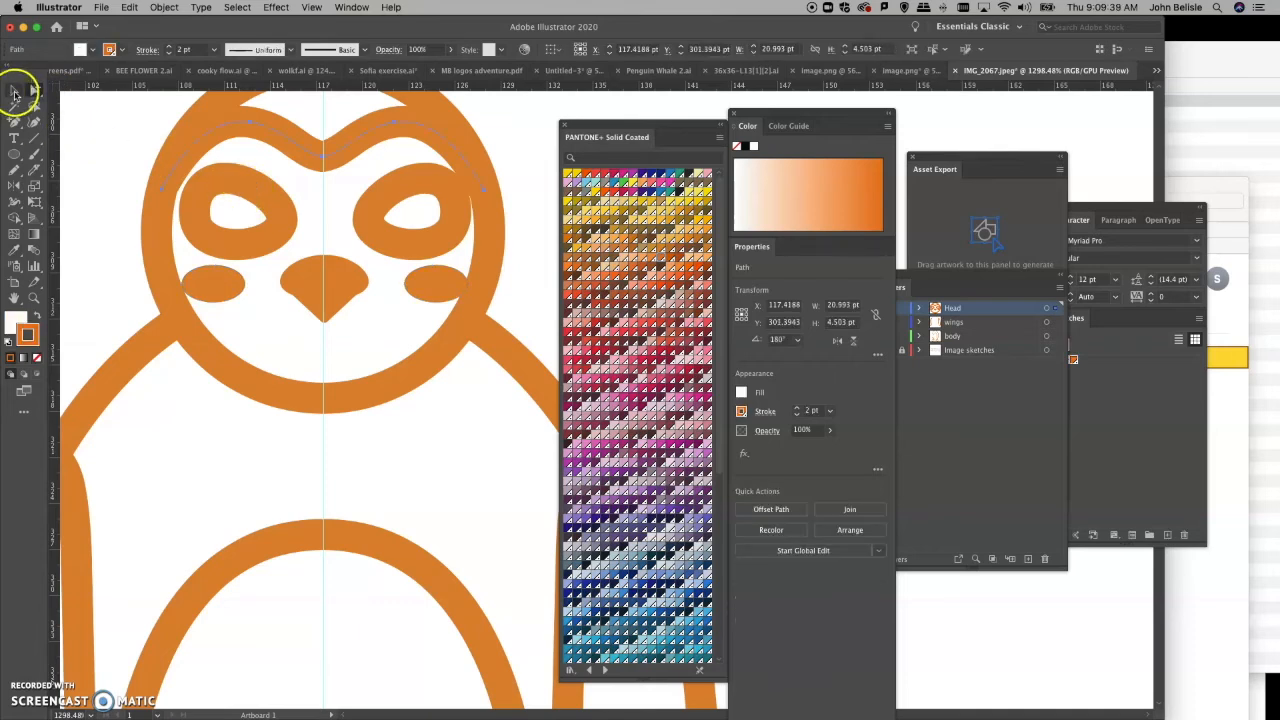
drag(35, 90, 96, 93)
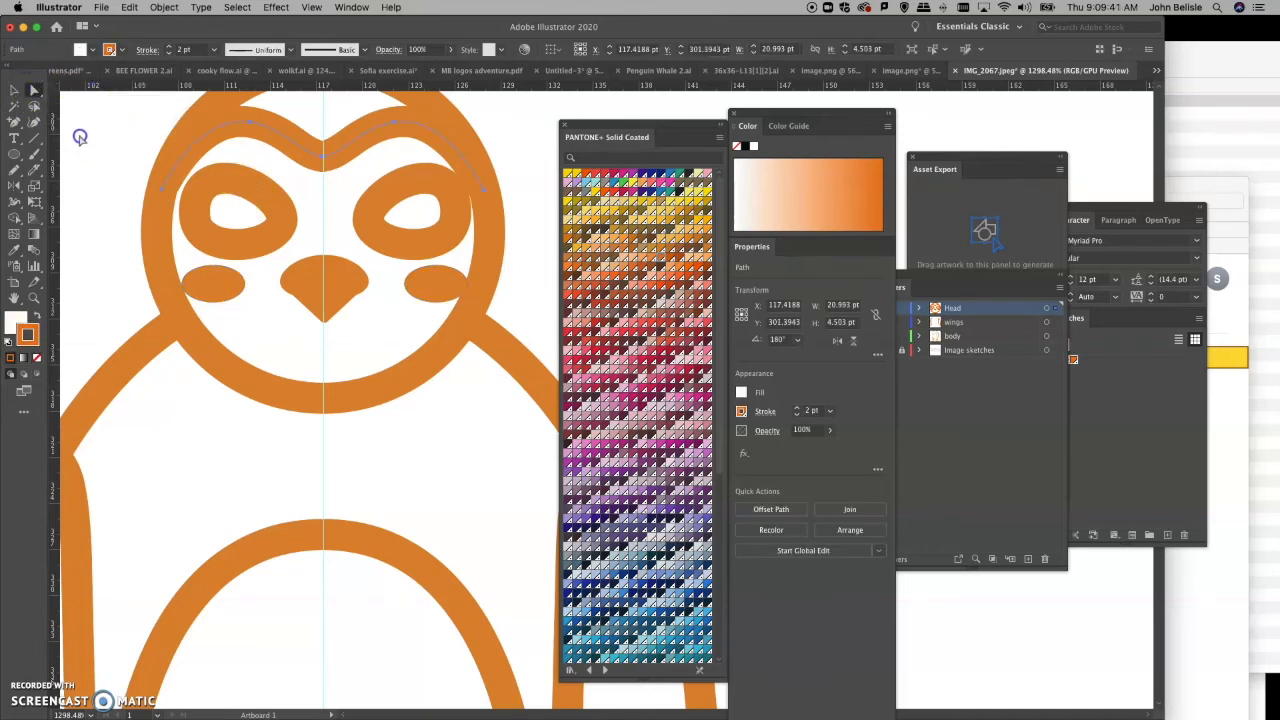
click(266, 197)
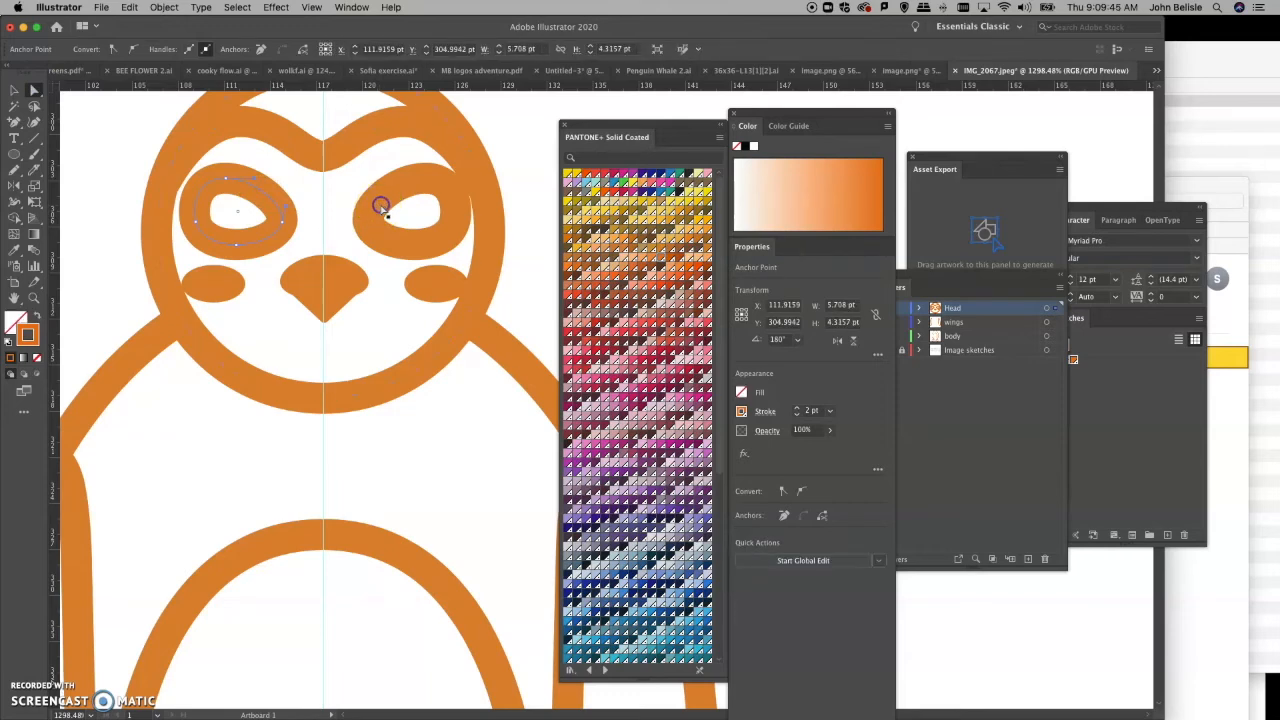
shift+click(371, 223)
click(218, 222)
click(15, 250)
click(211, 281)
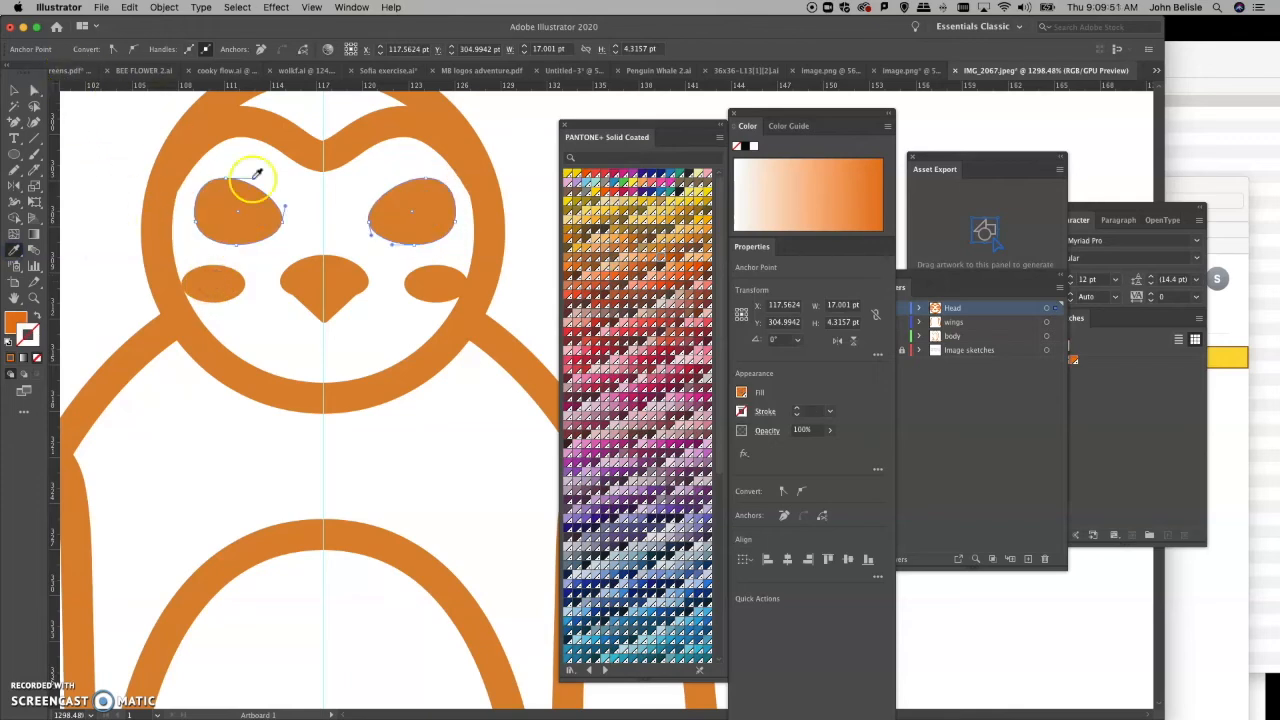
scroll(264, 198, up, 1)
scroll(266, 198, up, 3)
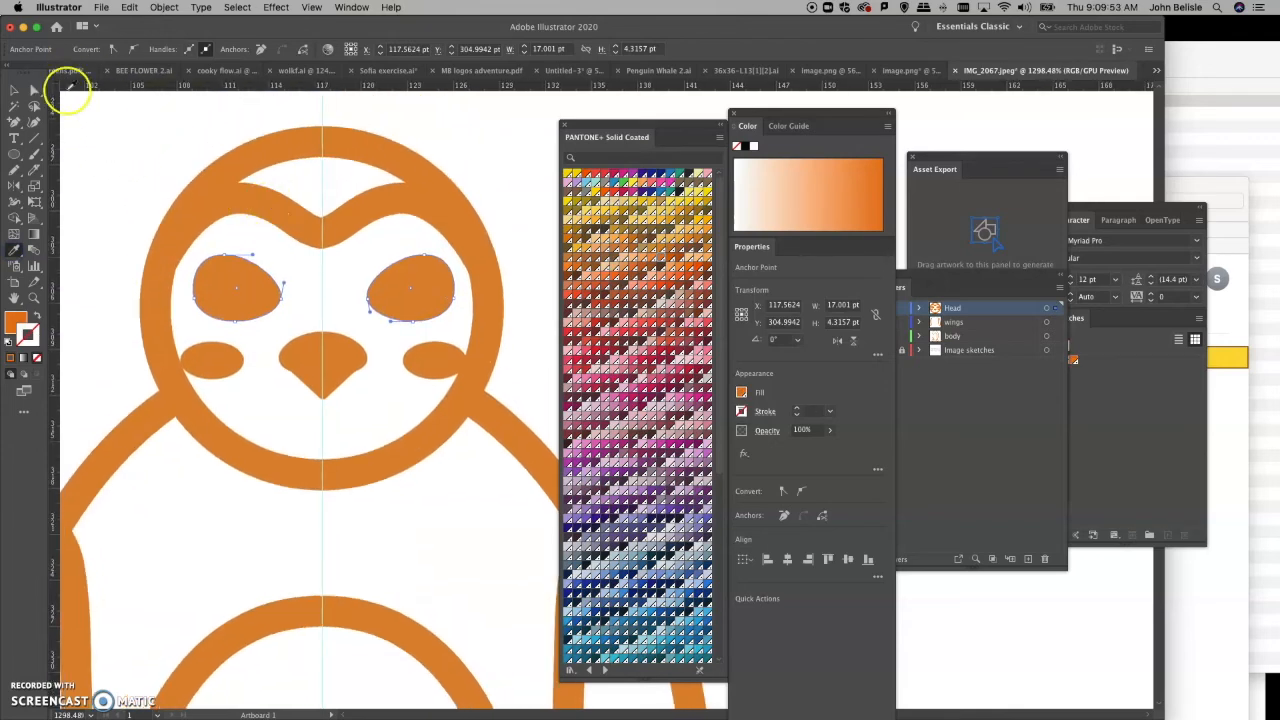
click(33, 91)
click(101, 140)
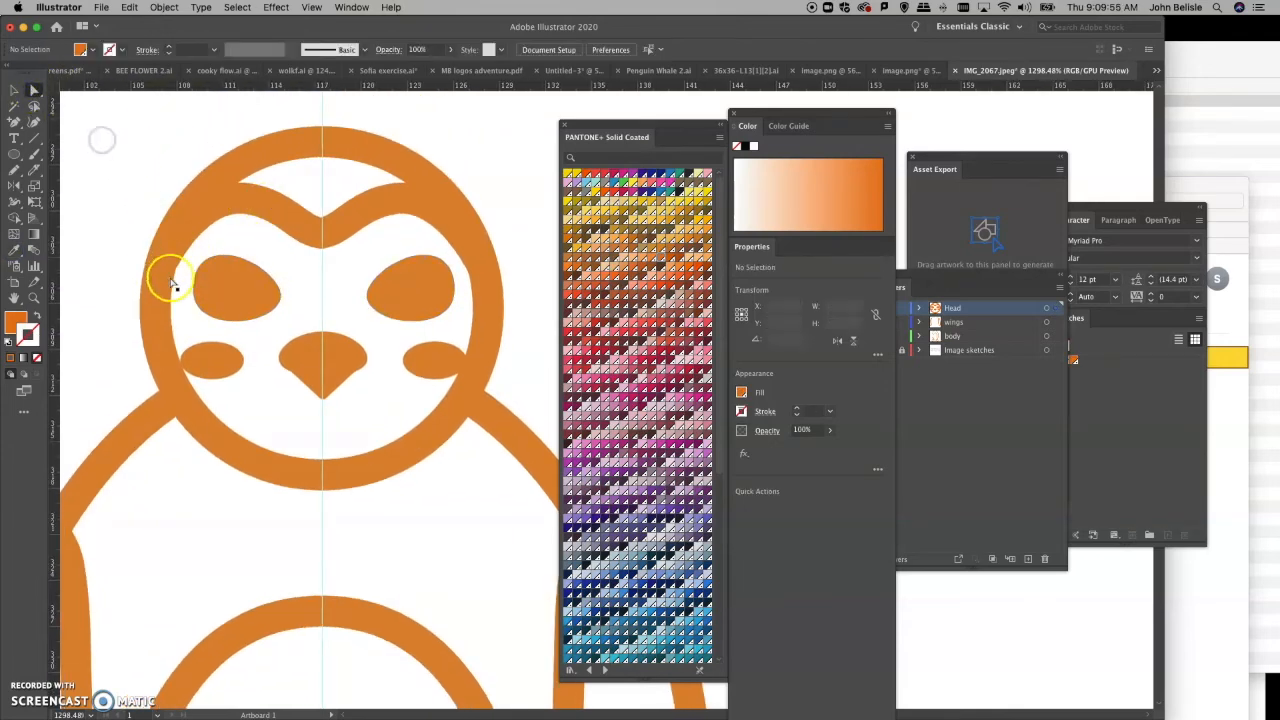
Step: Move the brow path's left end anchor closer to the head circle's outline
click(33, 297)
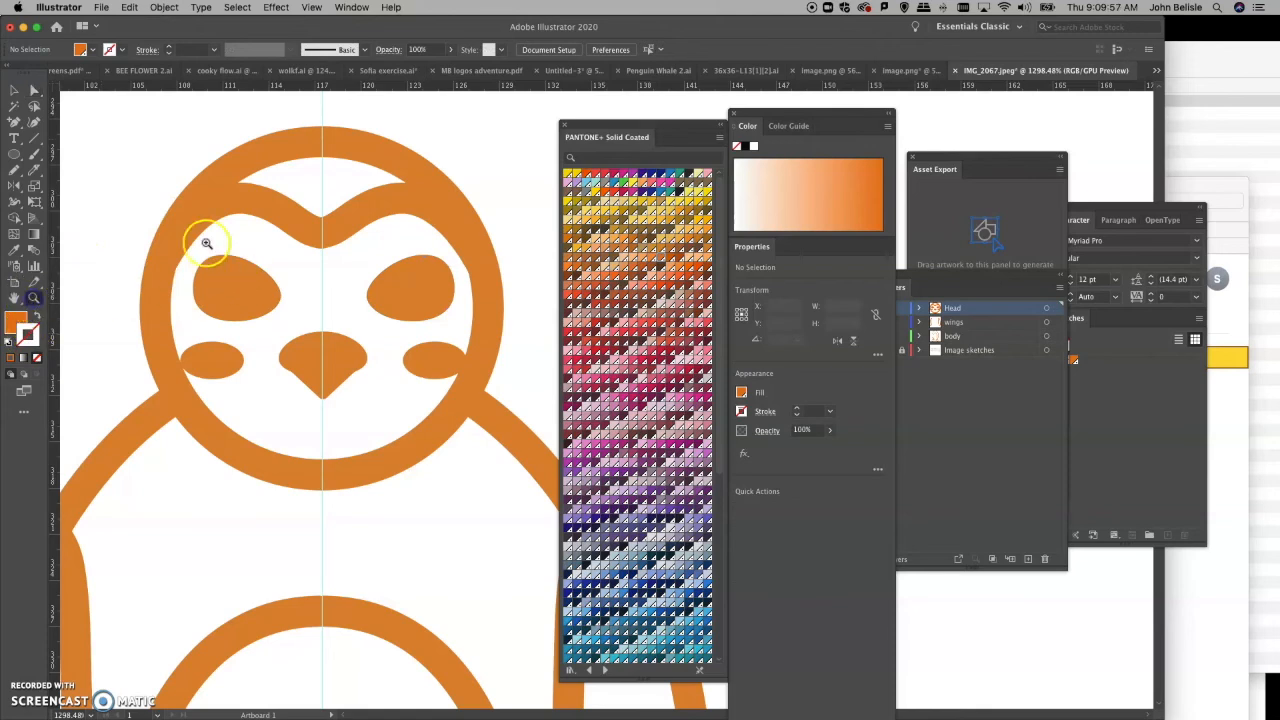
click(120, 207)
drag(174, 275, 311, 409)
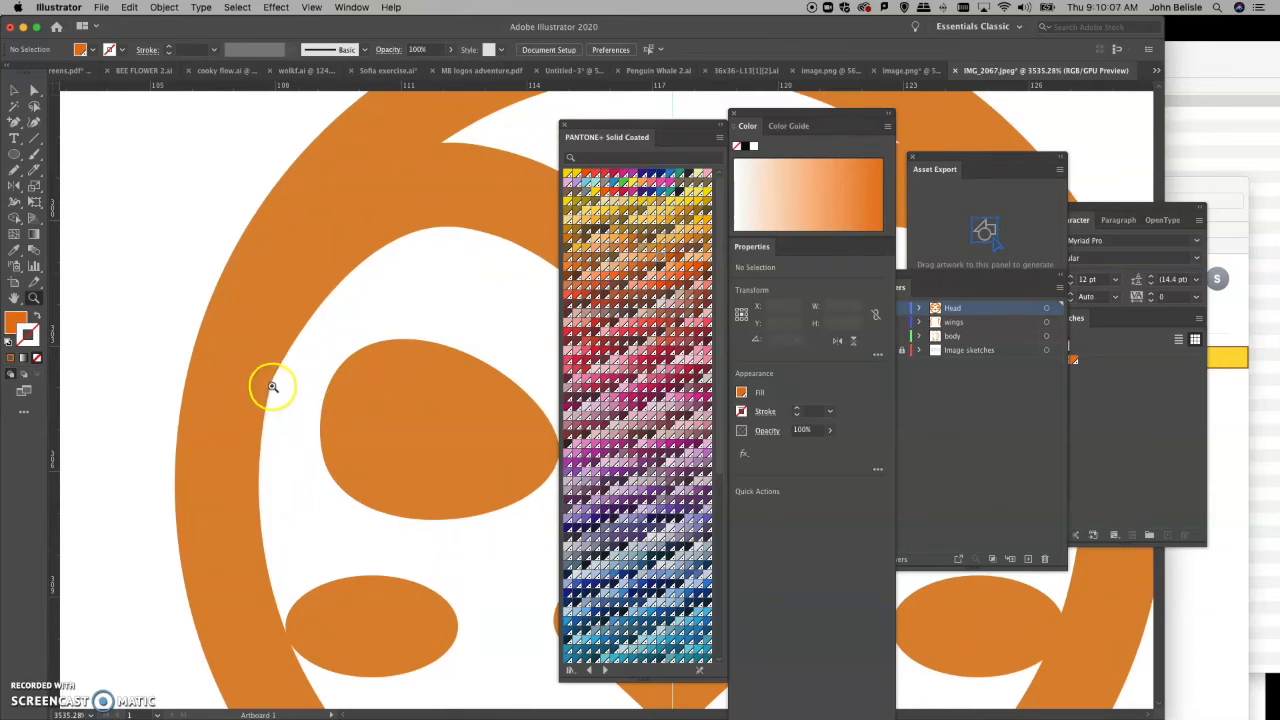
click(33, 90)
click(491, 190)
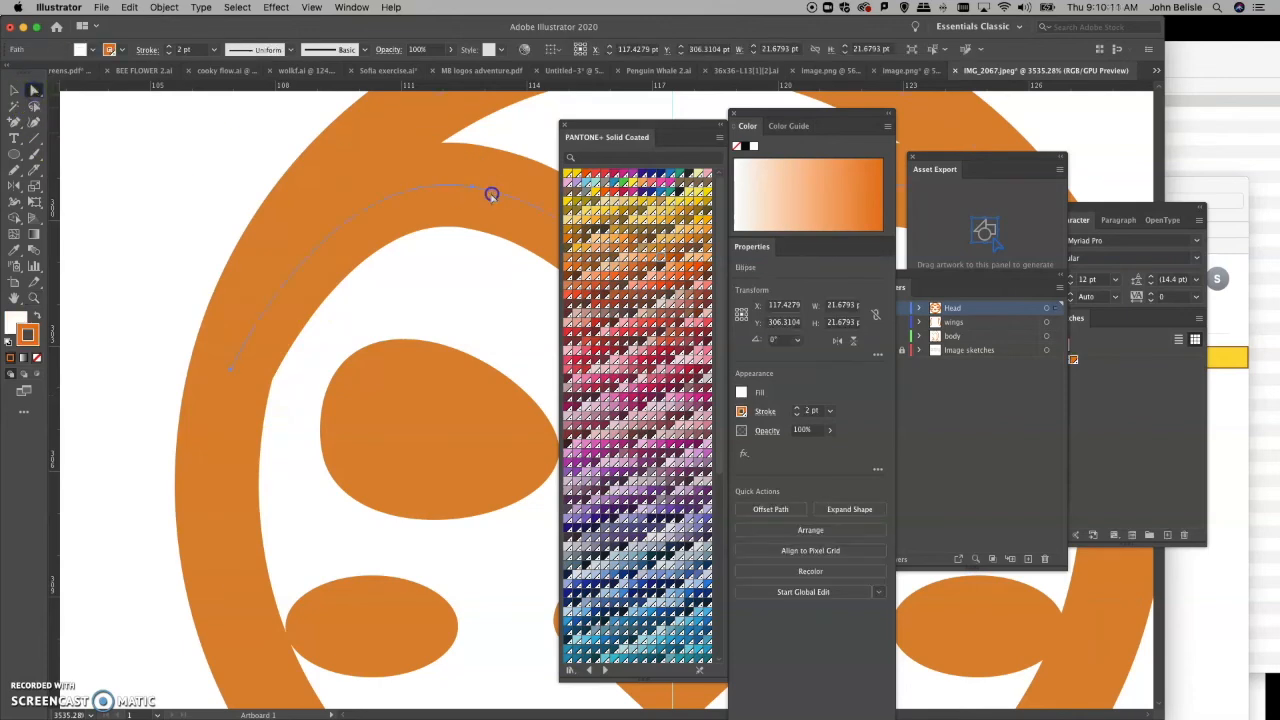
key(a)
click(474, 189)
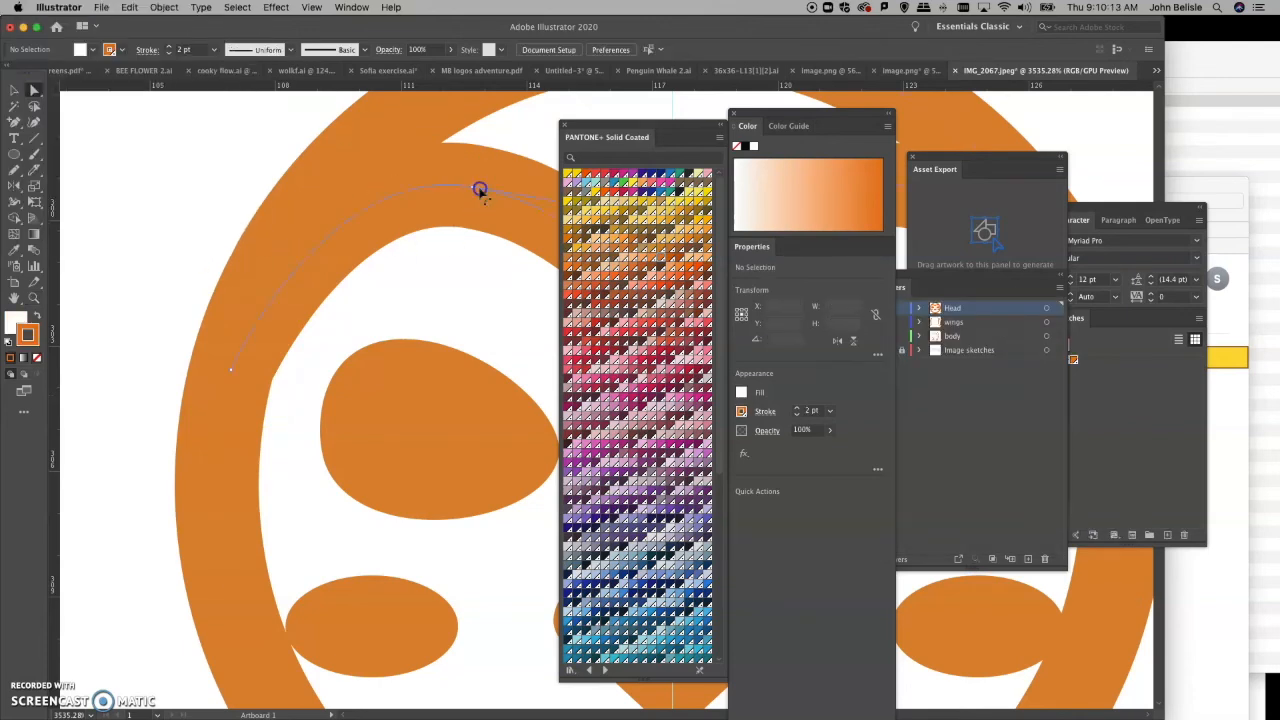
click(474, 188)
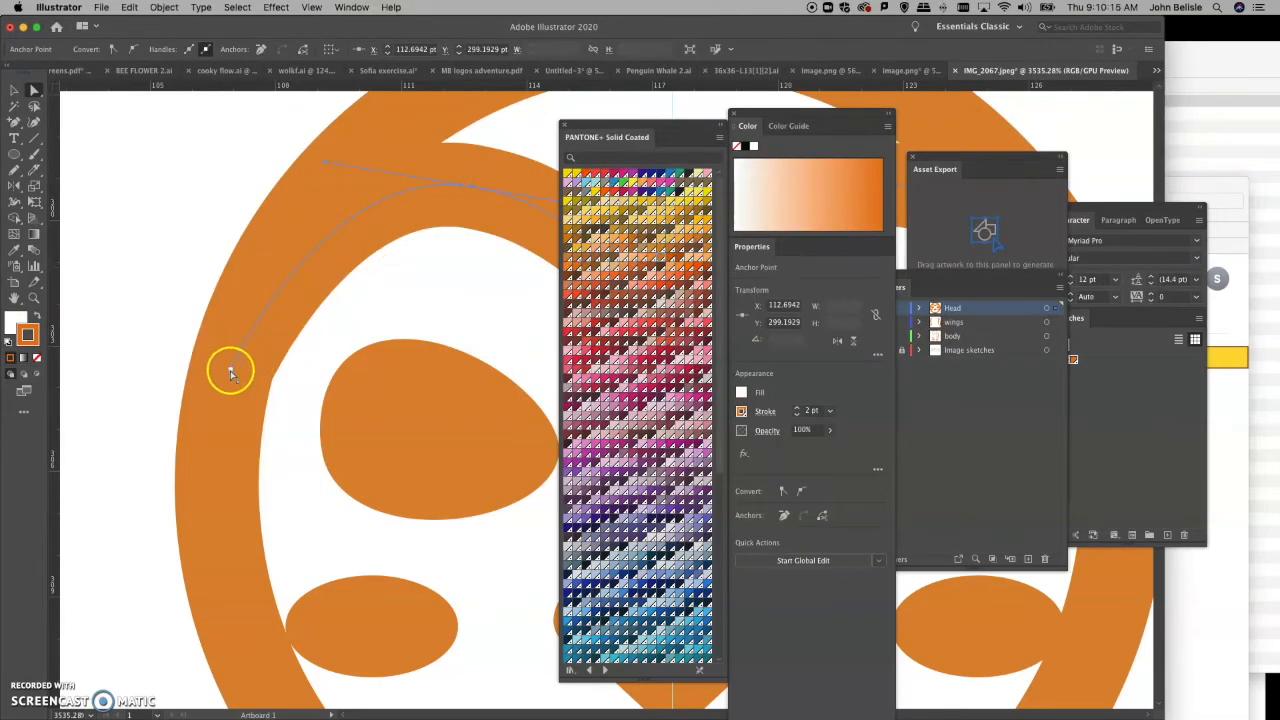
click(228, 371)
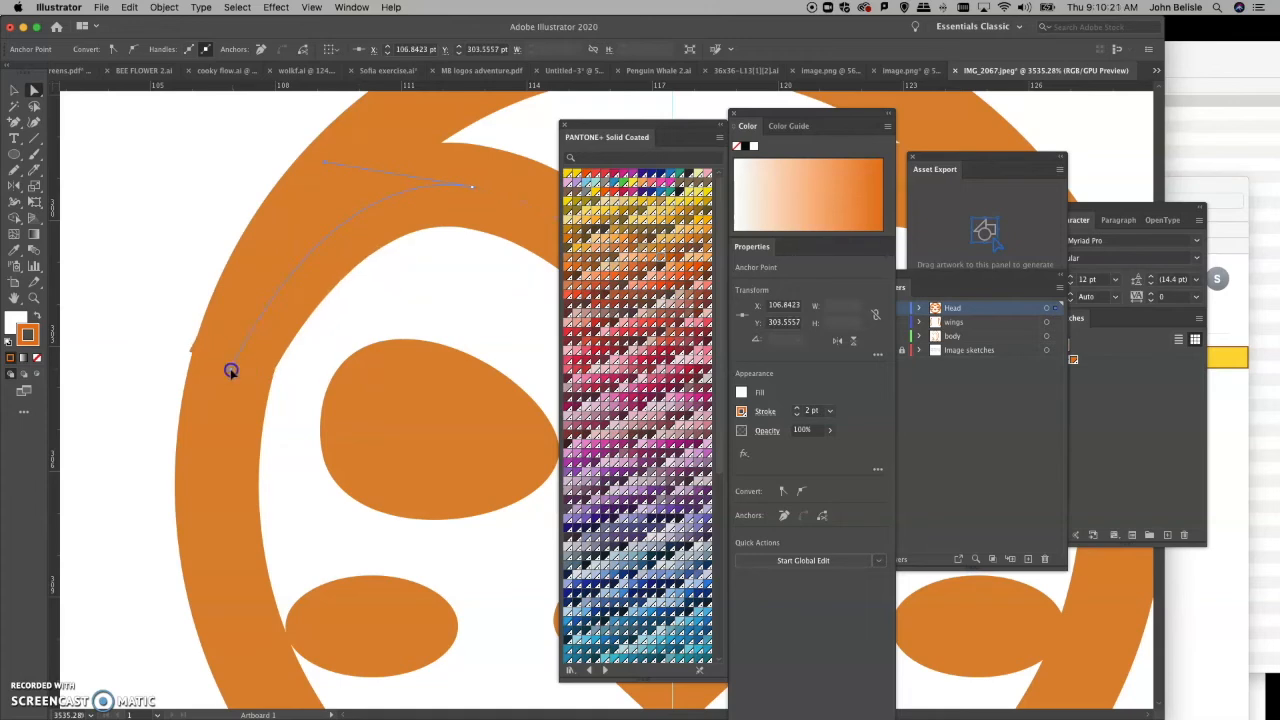
drag(231, 371, 231, 367)
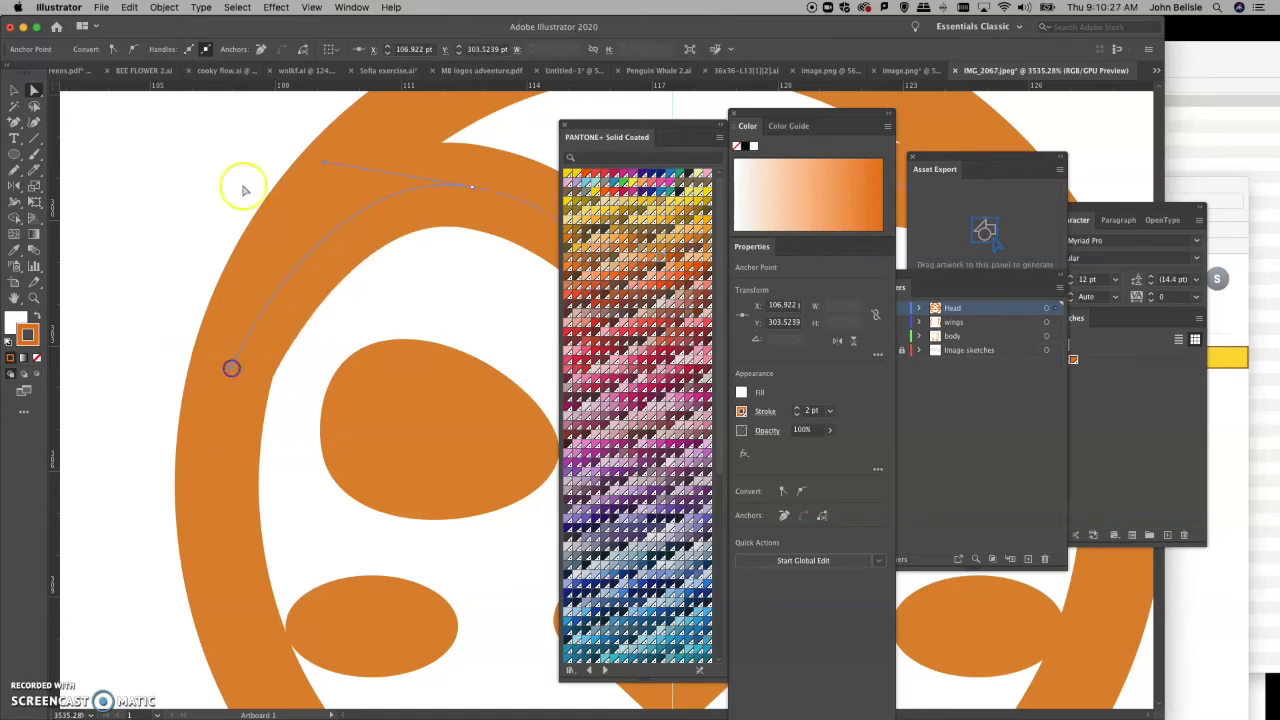
Step: Fine-tune the brow's left end anchor exactly onto the head circle in Outline view, and return to the colored preview
click(311, 7)
click(316, 22)
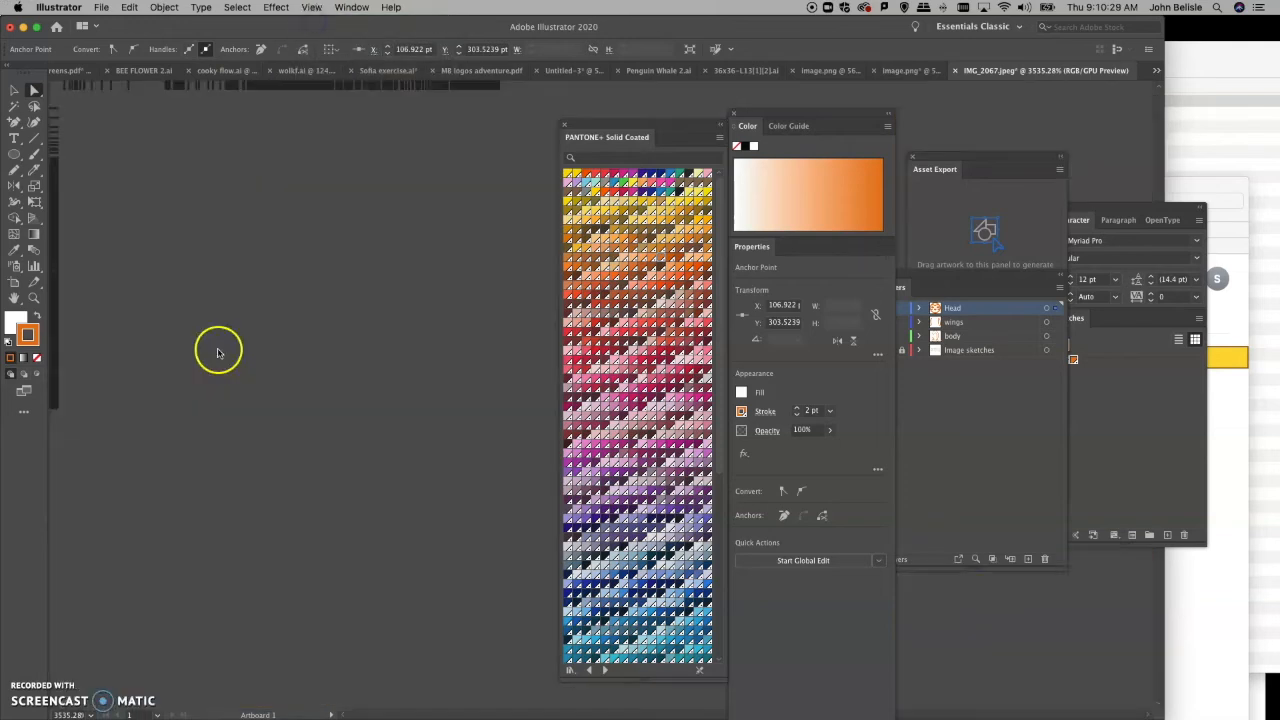
mouse_move(231, 368)
mouse_down()
mouse_move(248, 375)
mouse_move(231, 373)
mouse_up()
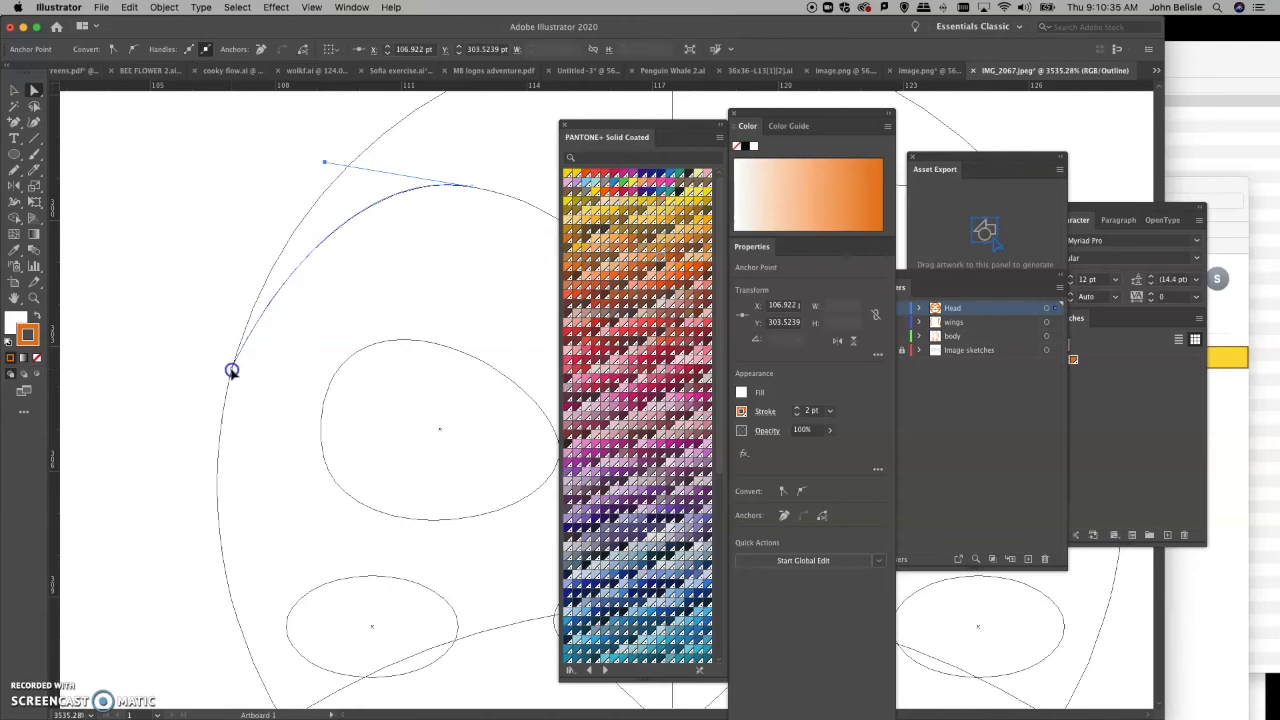
drag(232, 370, 231, 369)
click(311, 7)
click(345, 24)
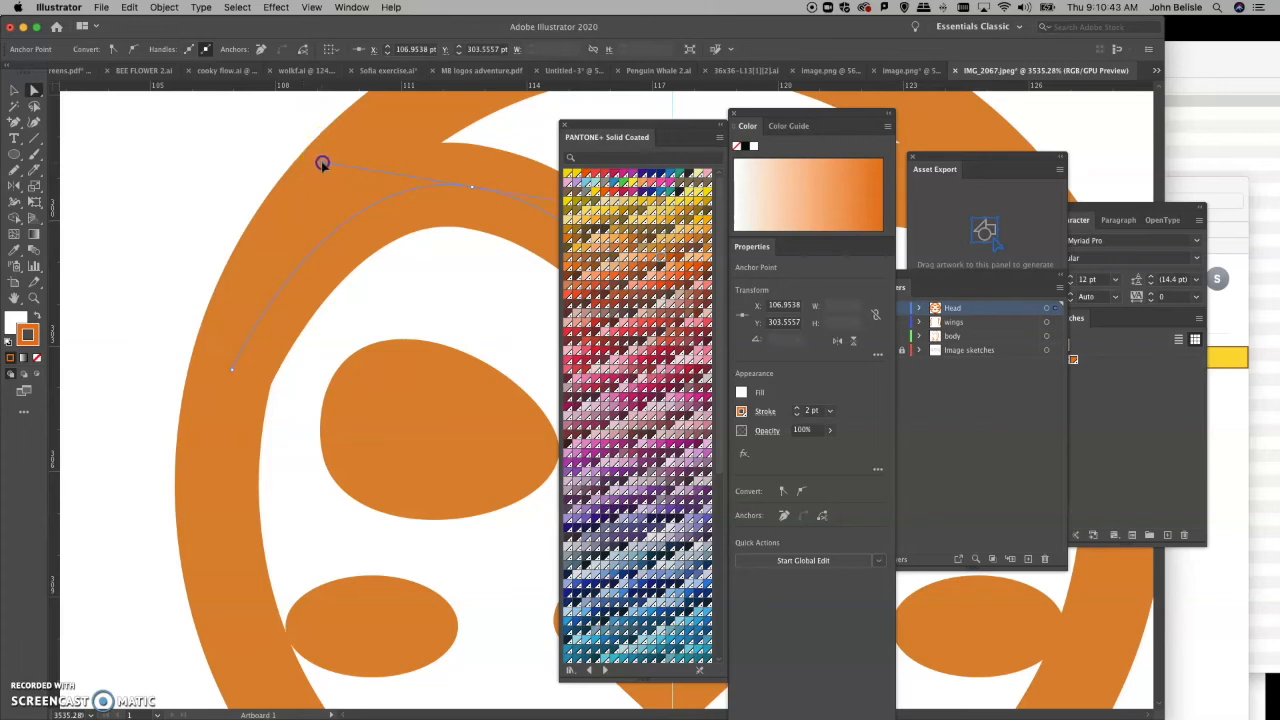
Step: Extend the direction handle of the brow's left curve outward so the brow blends smoothly into the head outline
drag(320, 163, 305, 163)
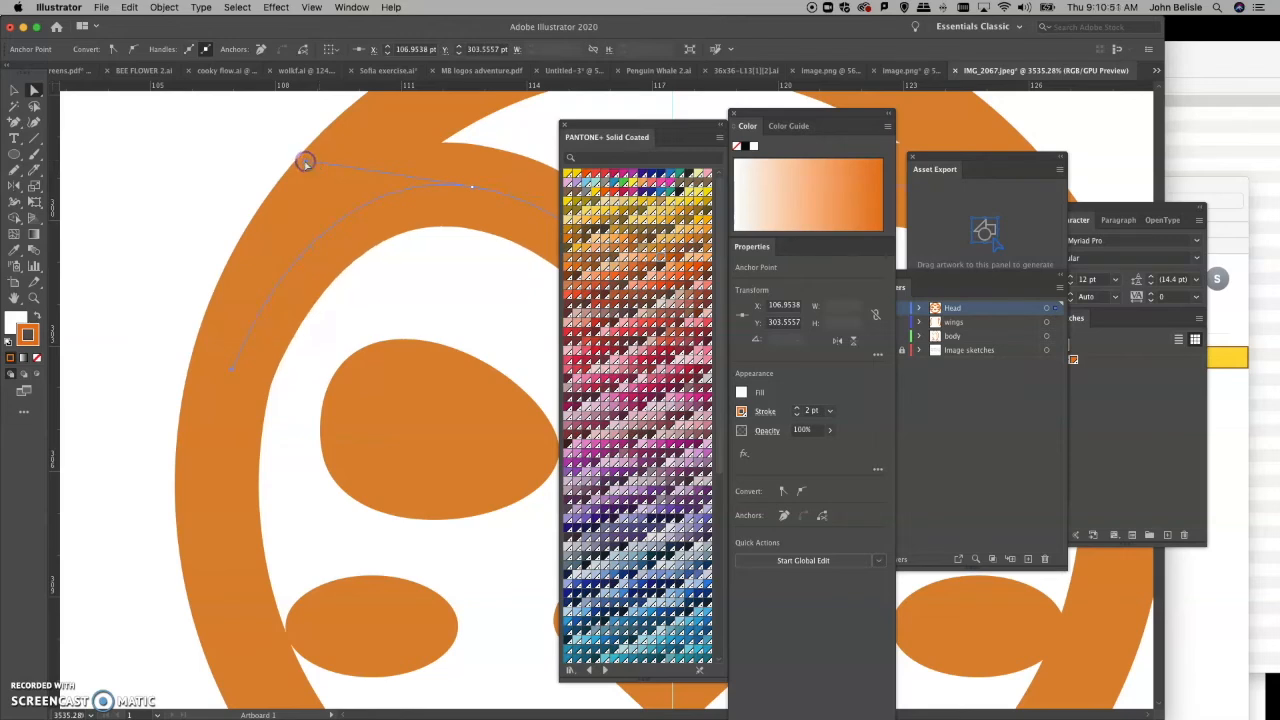
drag(300, 162, 300, 162)
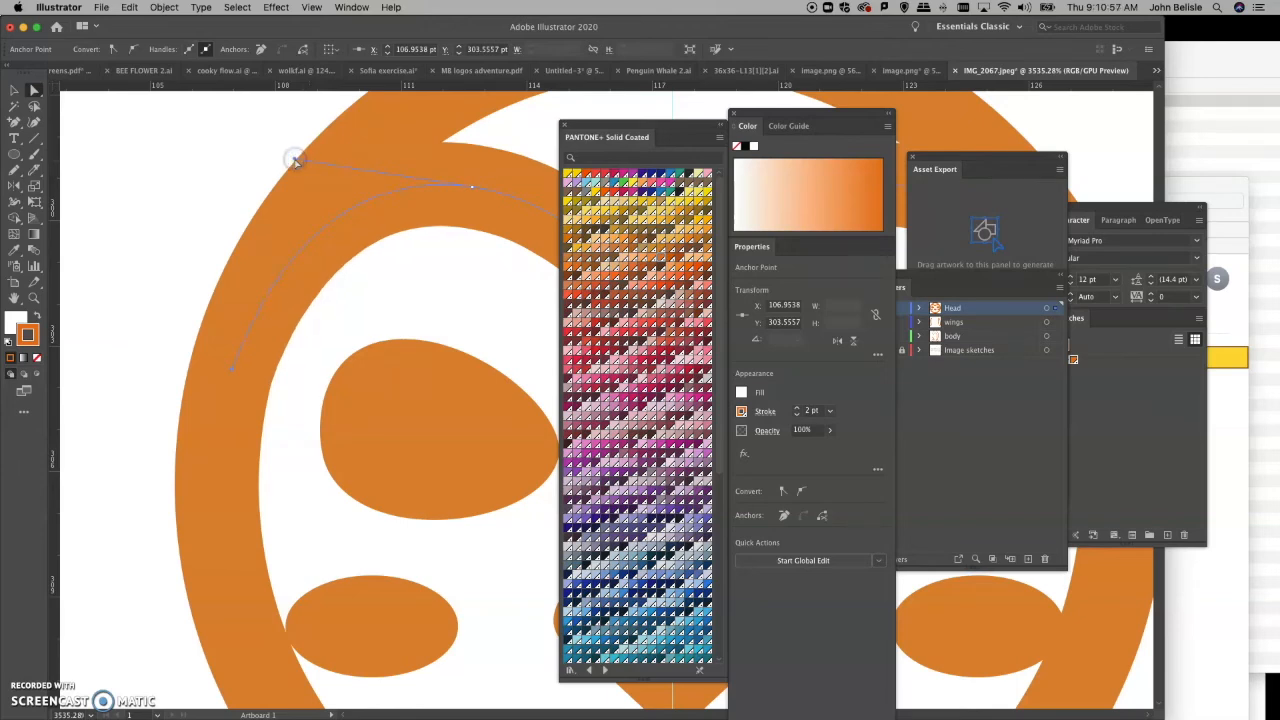
key(super+shift+a)
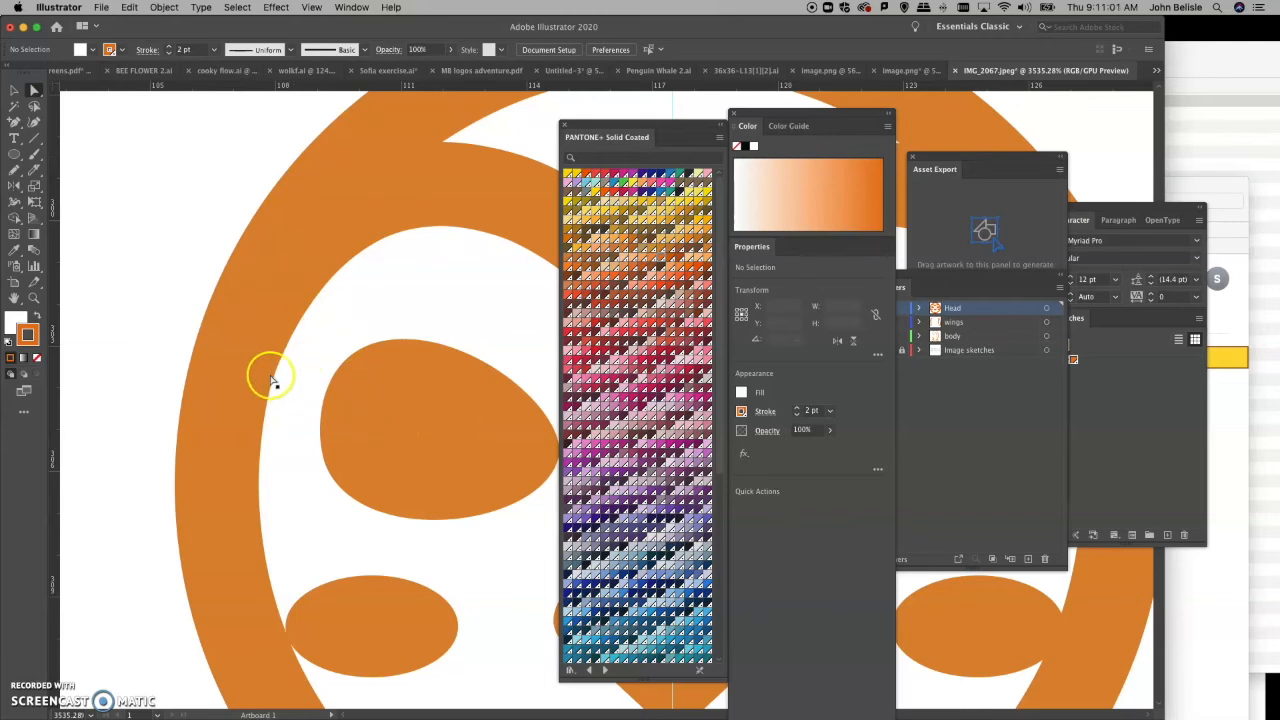
Step: Nudge the brow path's middle anchor point sideways to line it up with the center of the head circle
scroll(328, 366, right, 5)
scroll(313, 366, right, 9)
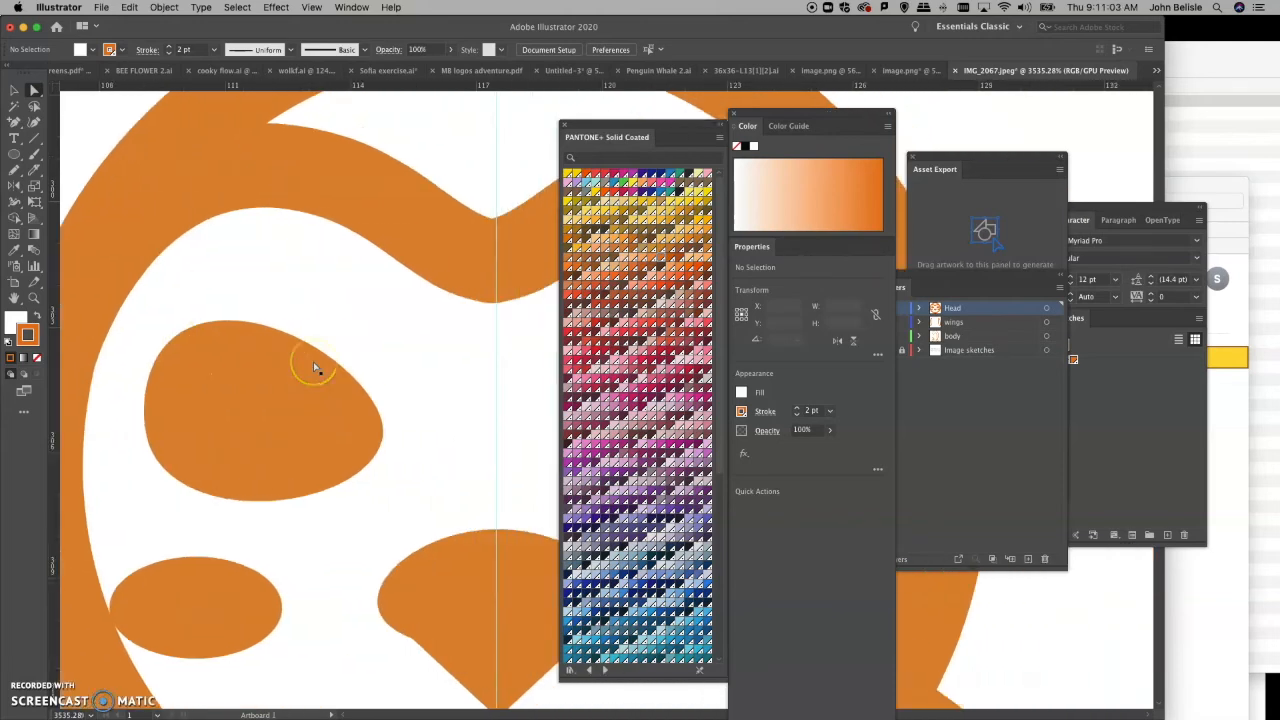
click(334, 254)
click(342, 305)
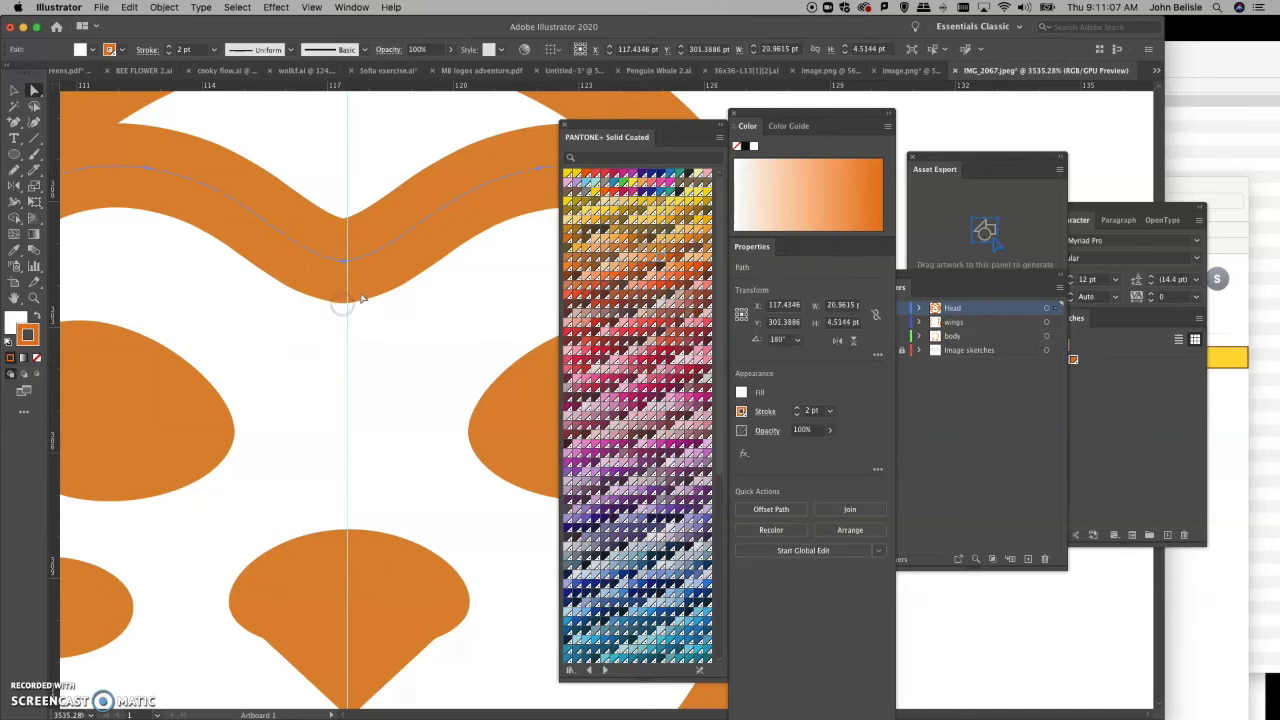
click(335, 266)
click(620, 100)
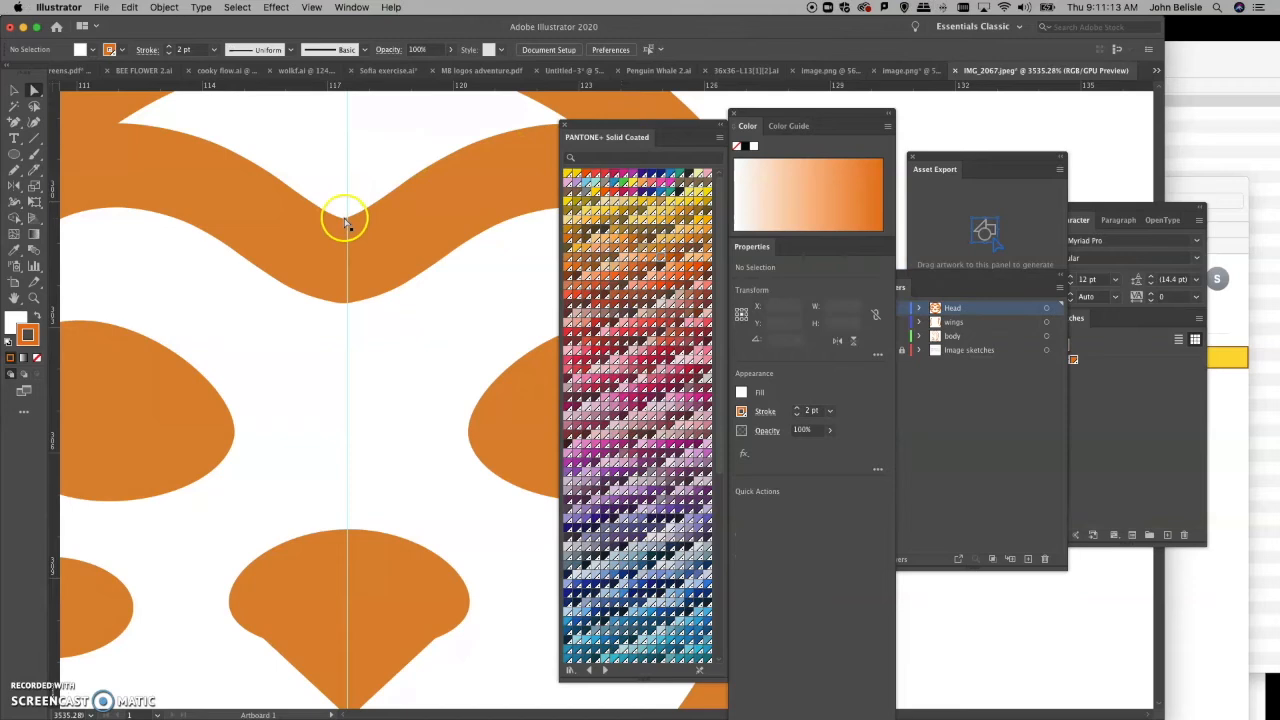
click(340, 250)
click(347, 263)
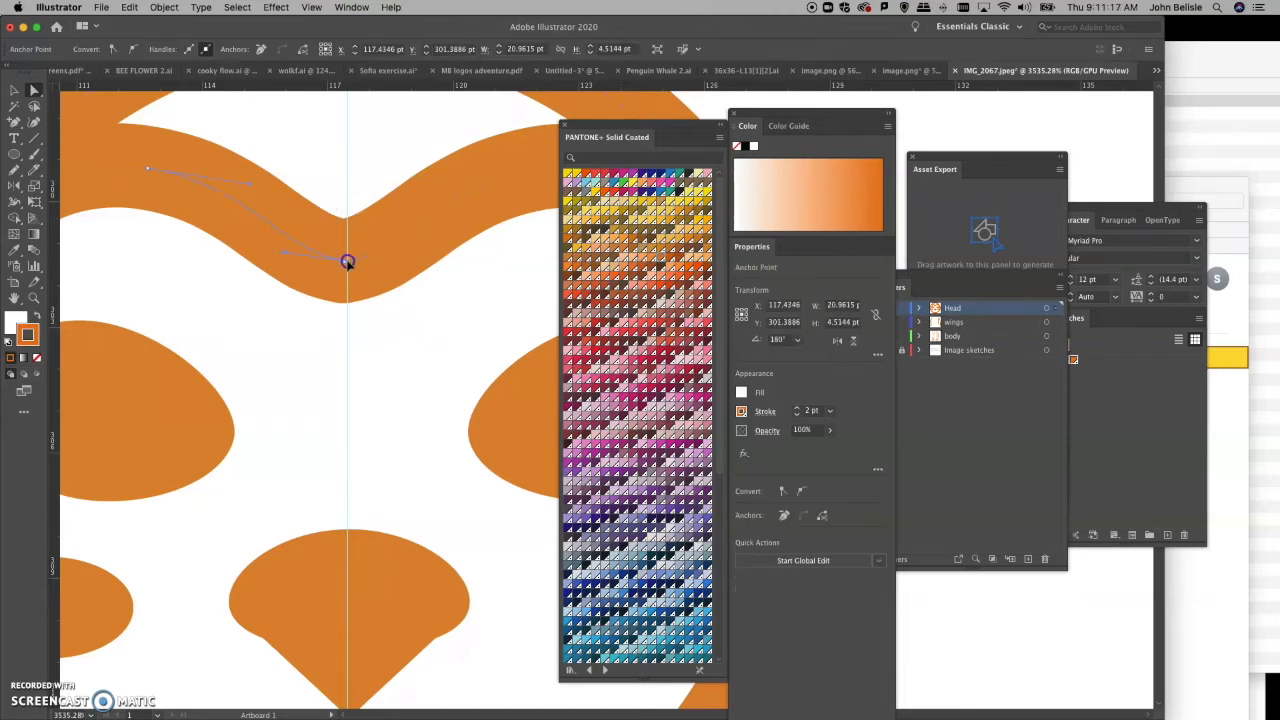
click(345, 263)
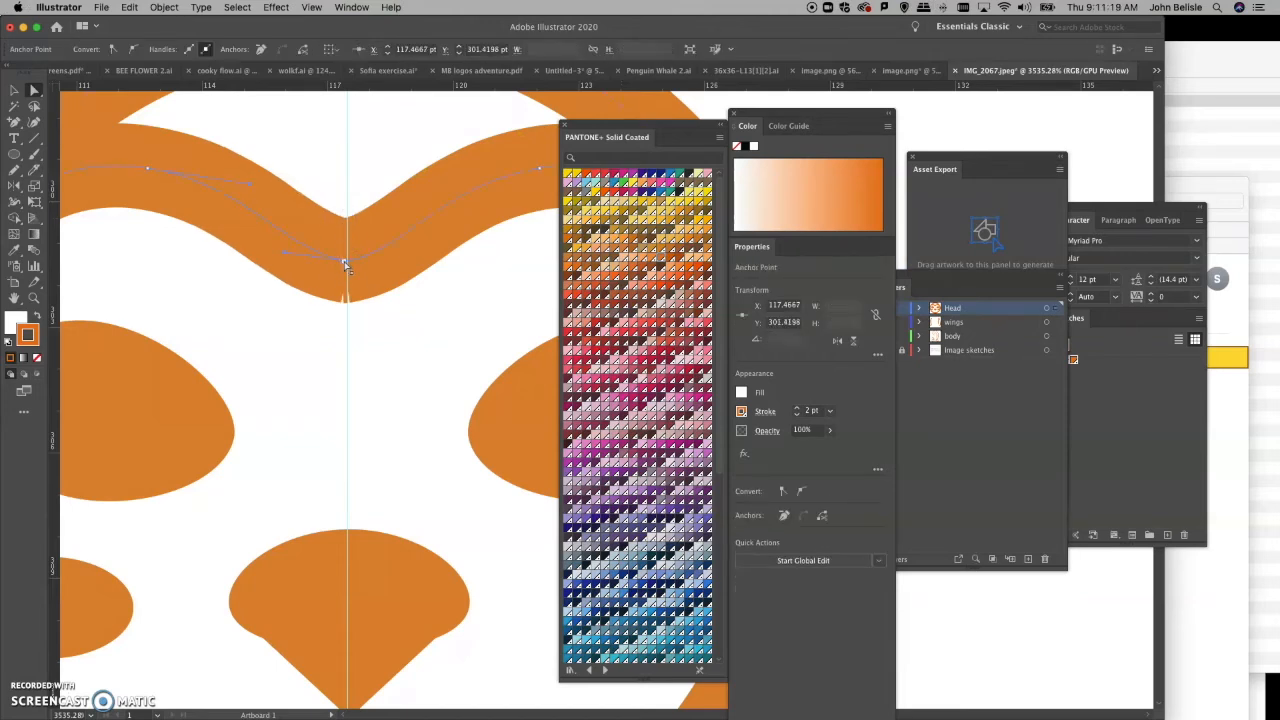
drag(345, 263, 342, 263)
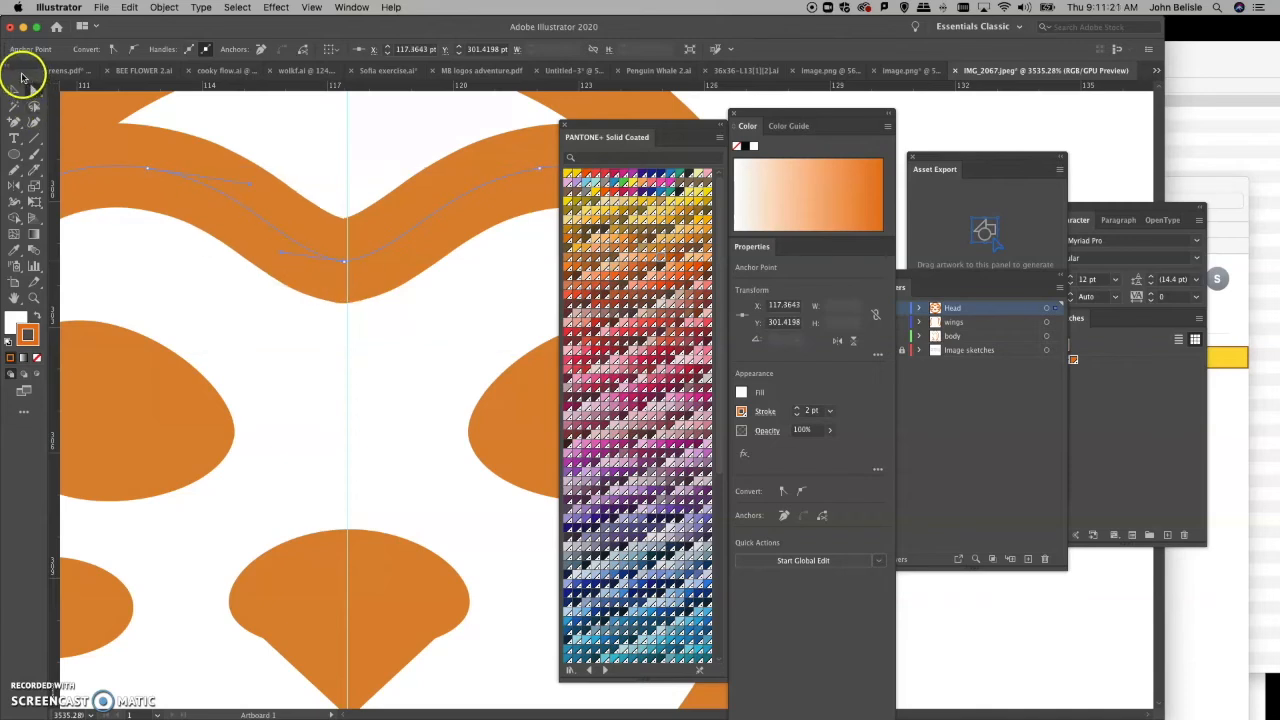
Step: Select the head circle and brow path together with the Group Selection tool and move them onto the vertical center guide
click(334, 257)
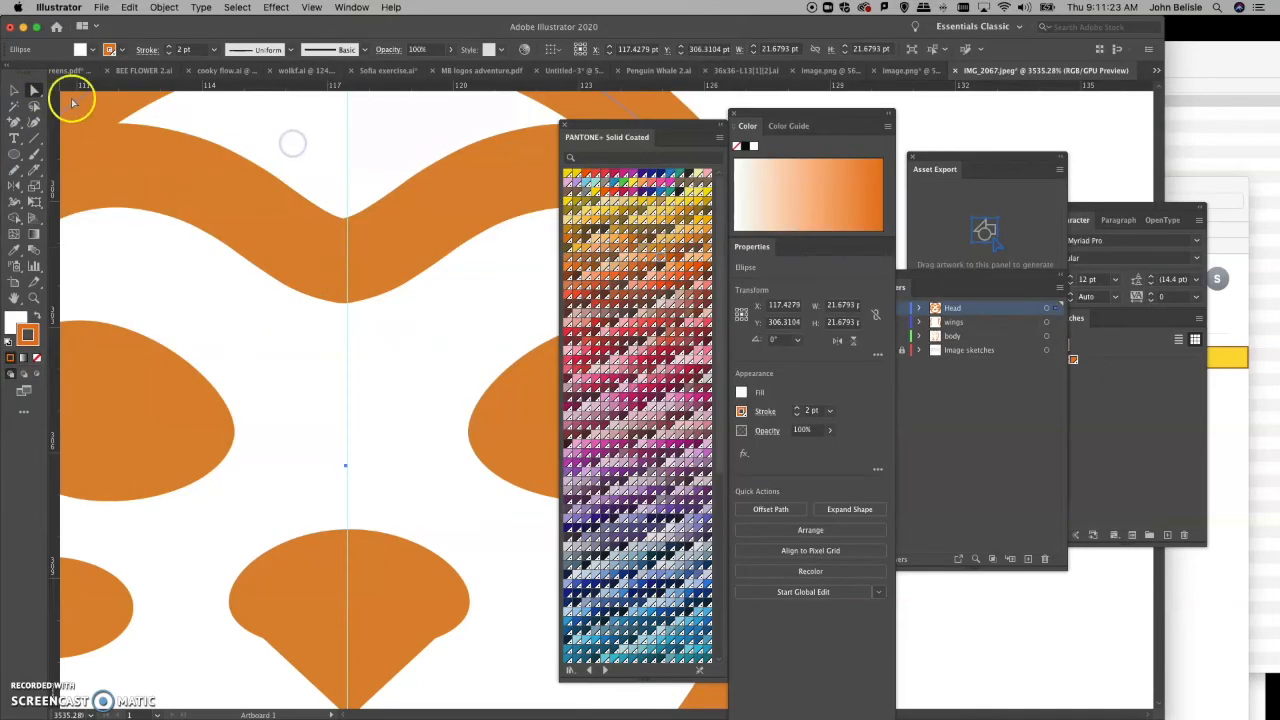
click(35, 90)
click(77, 105)
click(307, 243)
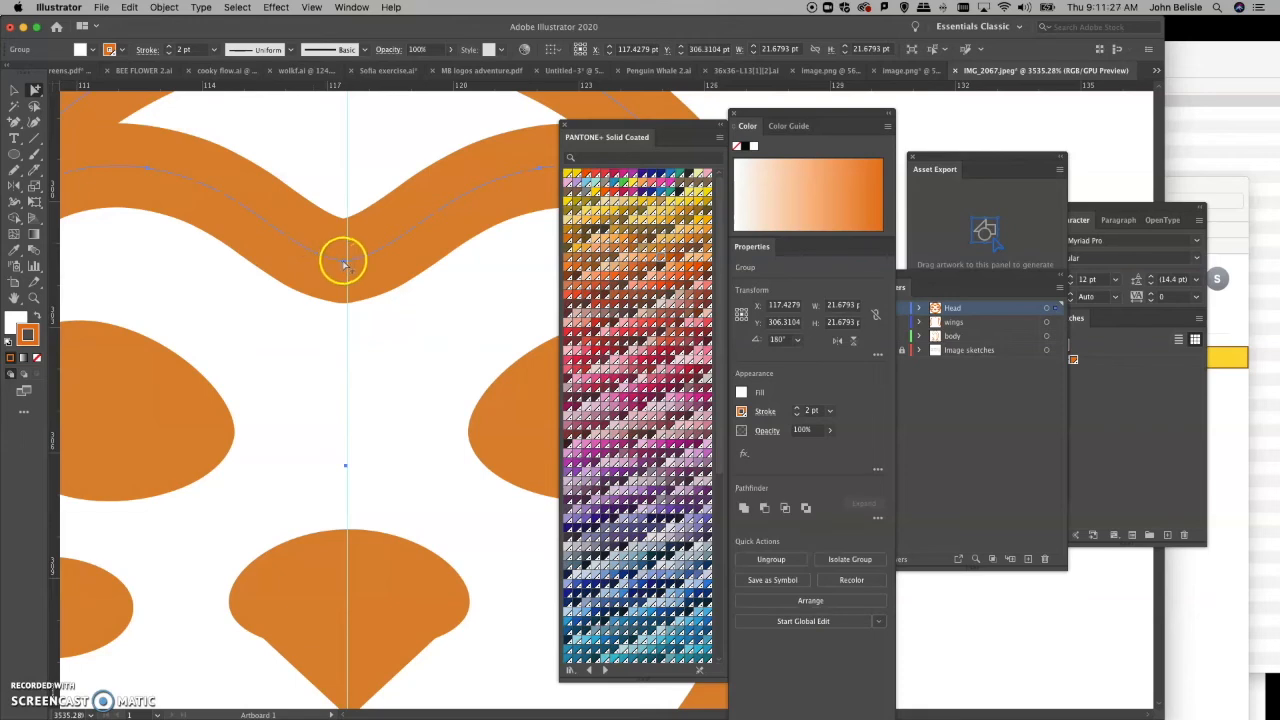
drag(346, 261, 348, 261)
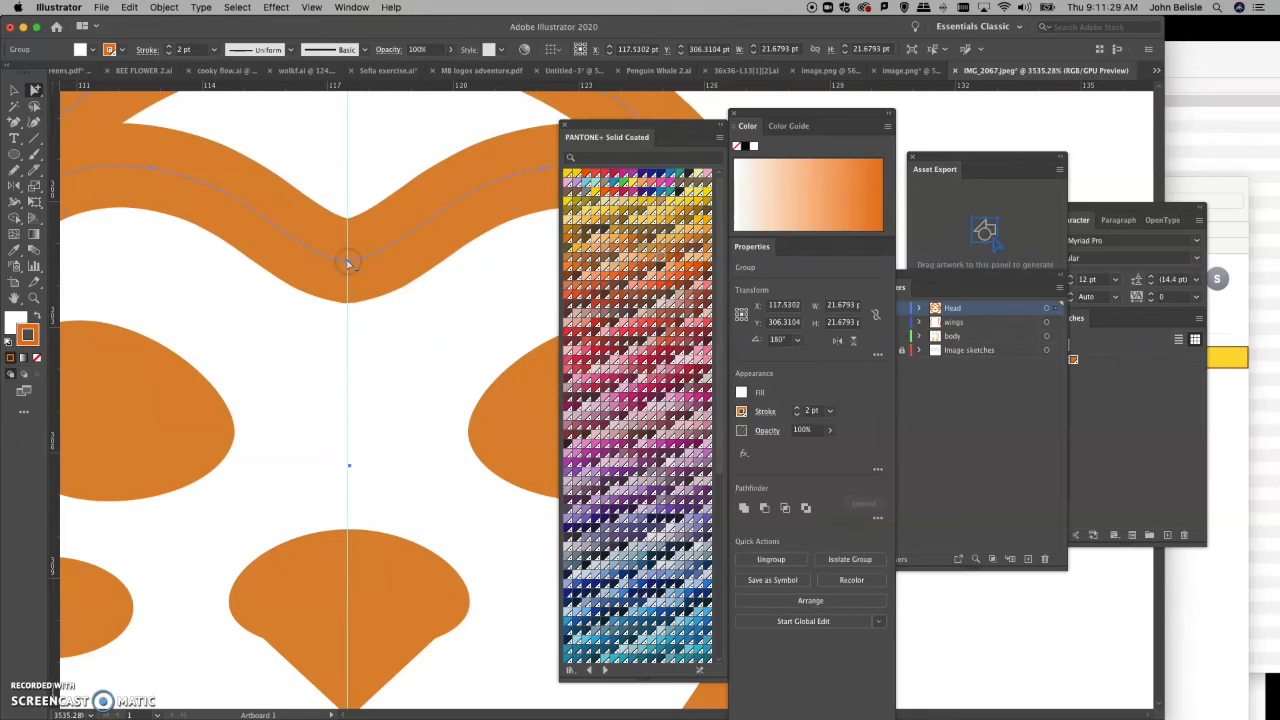
Step: Examine the alignment of the head and the overall look of the whole penguin with nothing selected
key(super+minus)
key(super+minus)
key(super+minus)
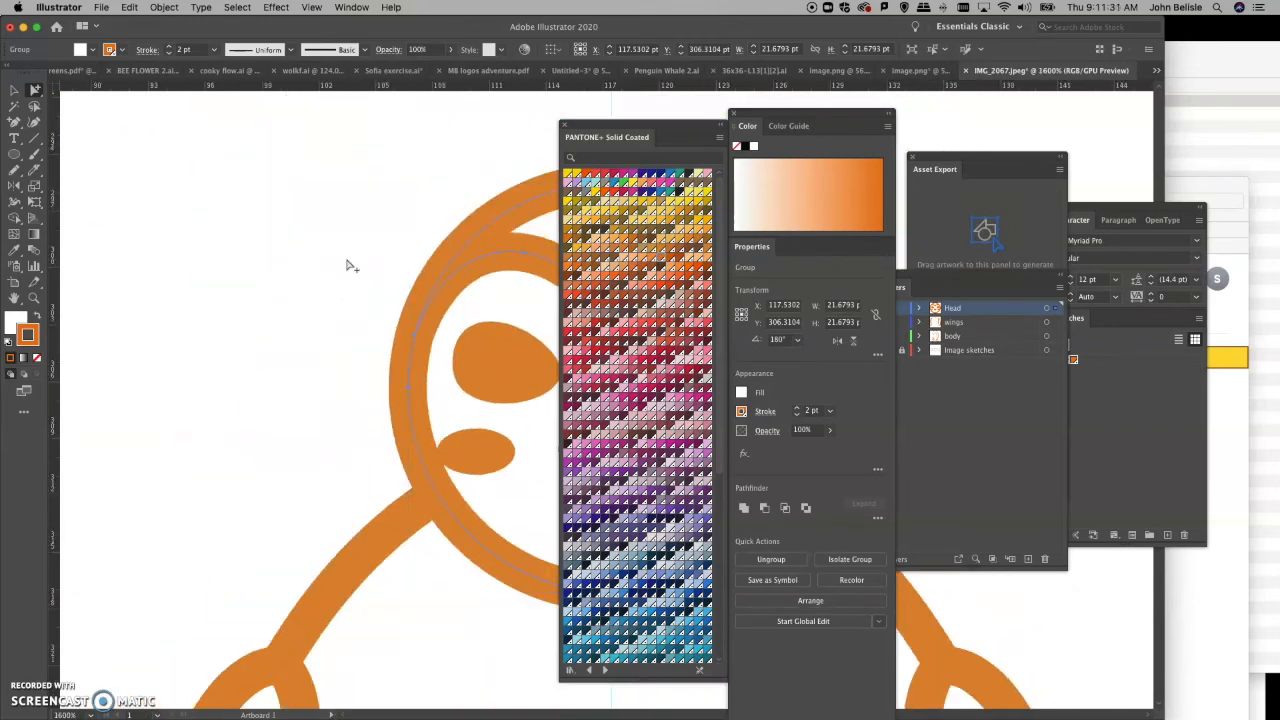
scroll(348, 266, right, 6)
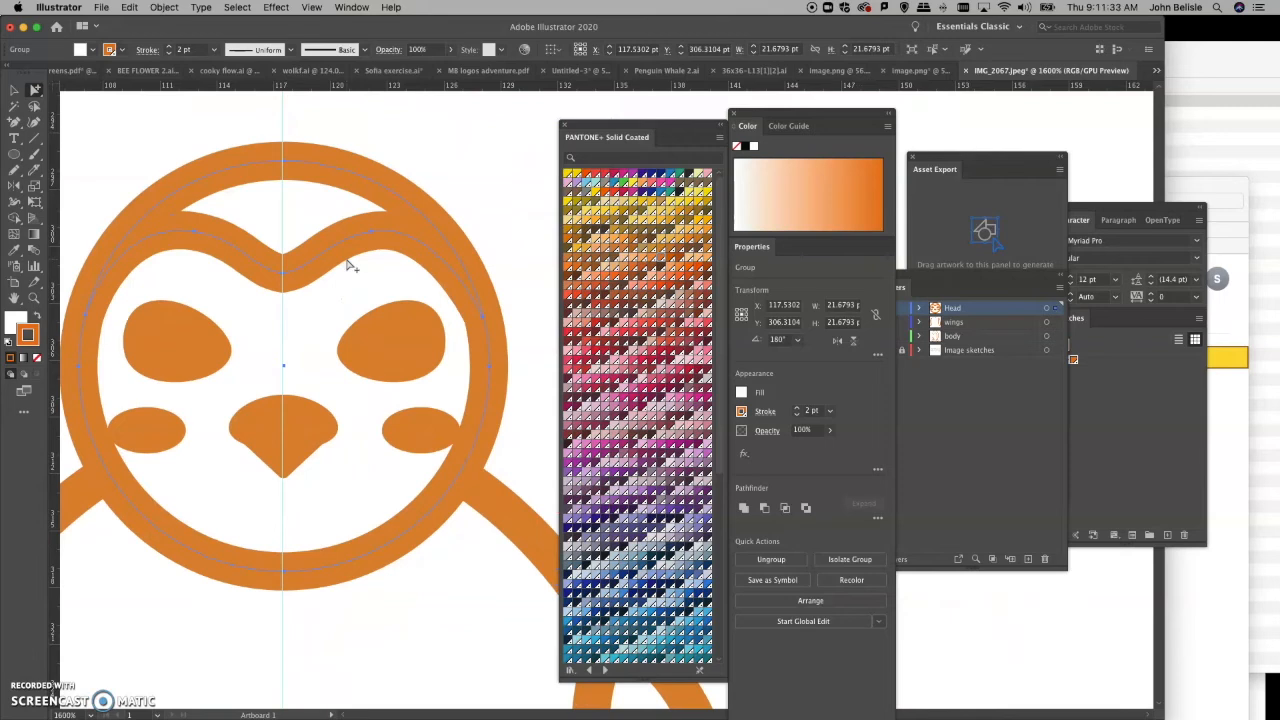
key(super+minus)
key(super+minus)
key(super+minus)
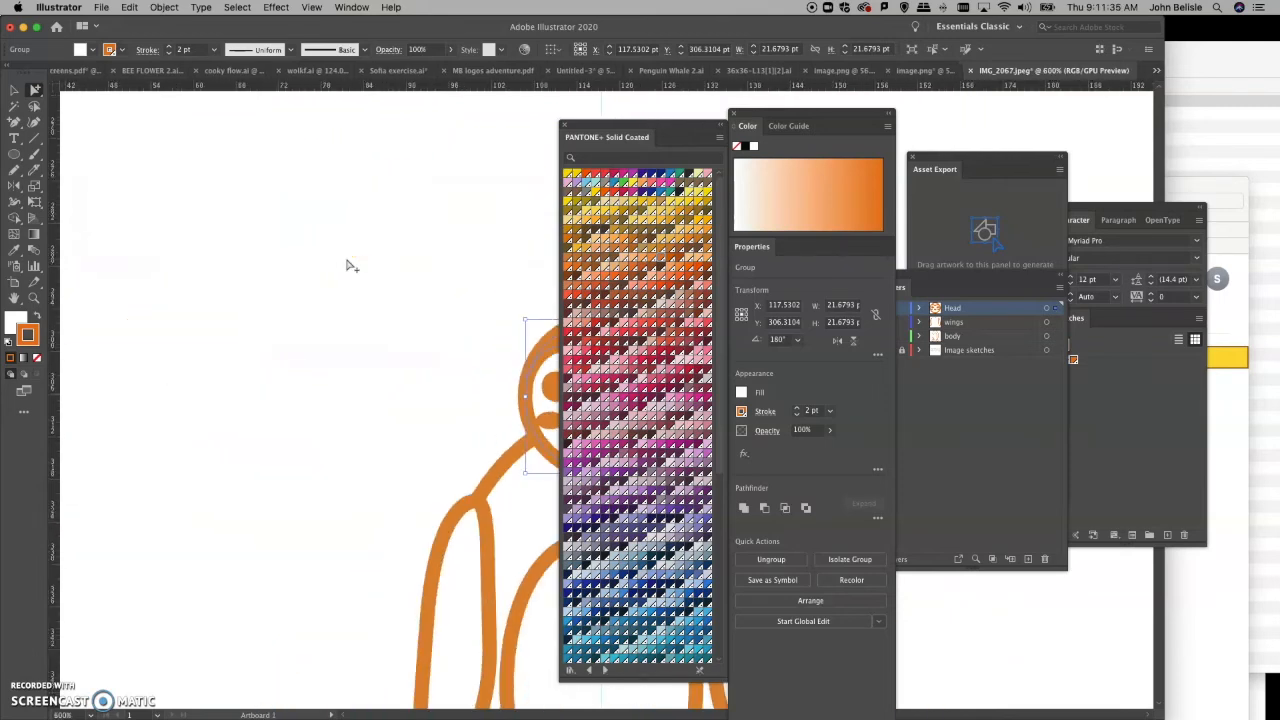
scroll(350, 266, right, 5)
scroll(350, 266, down, 4)
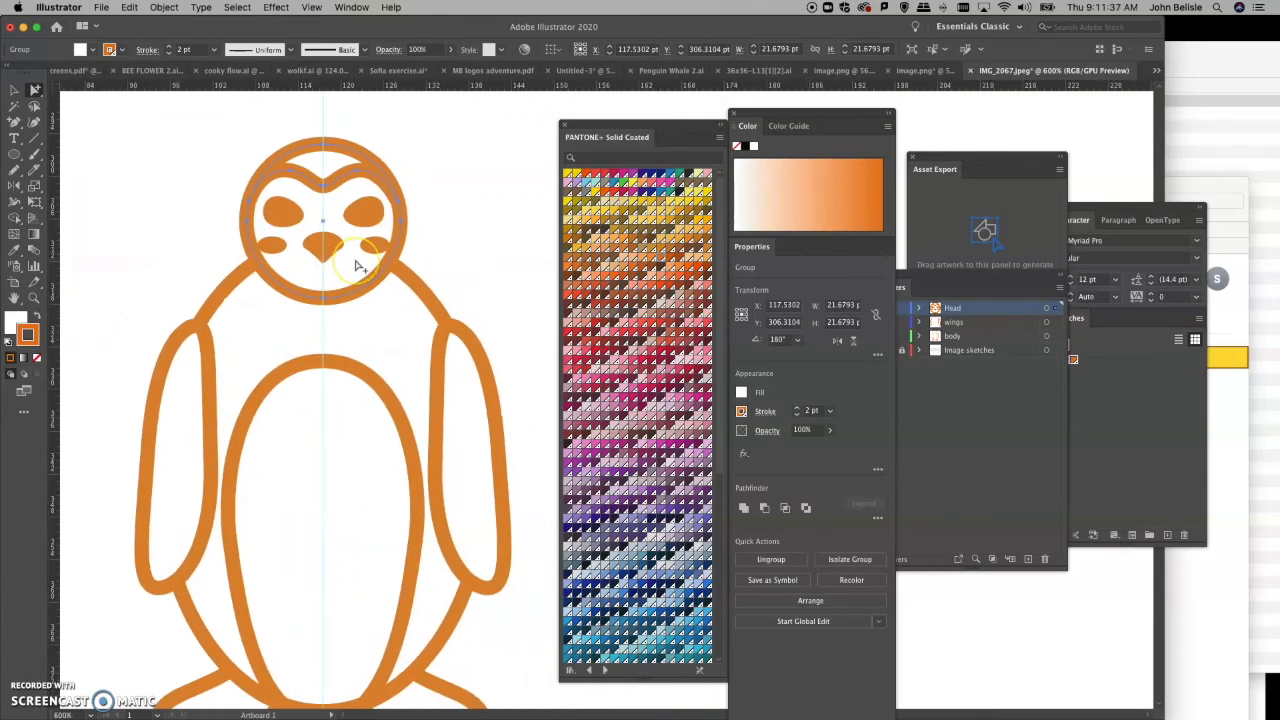
key(super+minus)
key(super+minus)
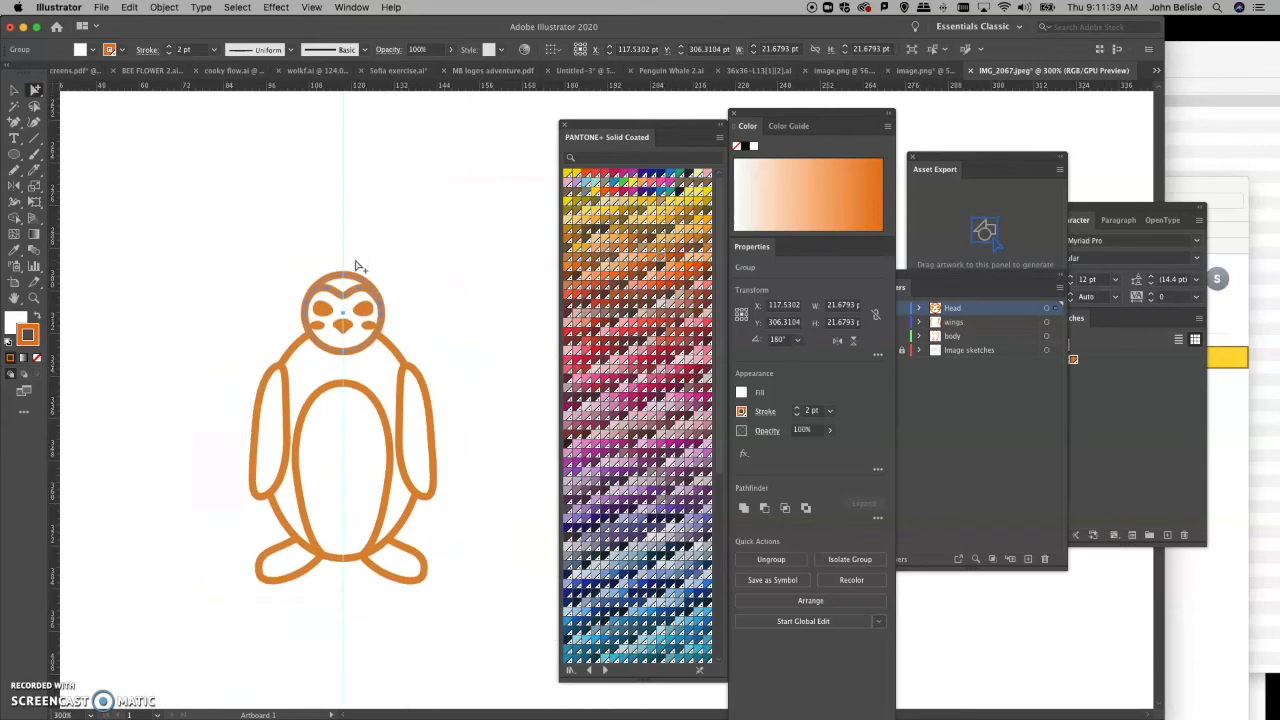
click(214, 274)
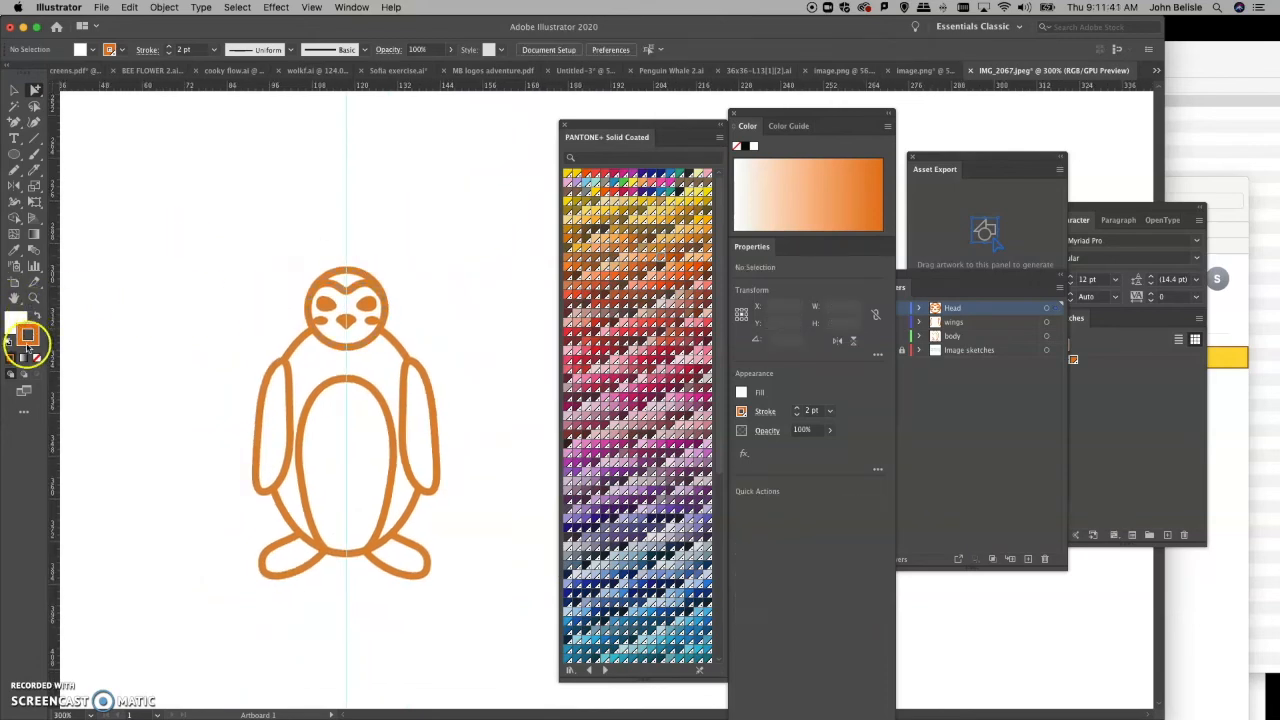
Step: Draw a white circle about 2.9 pt wide over the left eye, remove its stroke and adjust its position as a highlight
click(33, 298)
drag(372, 553, 371, 551)
scroll(400, 372, up, 2)
scroll(400, 374, right, 1)
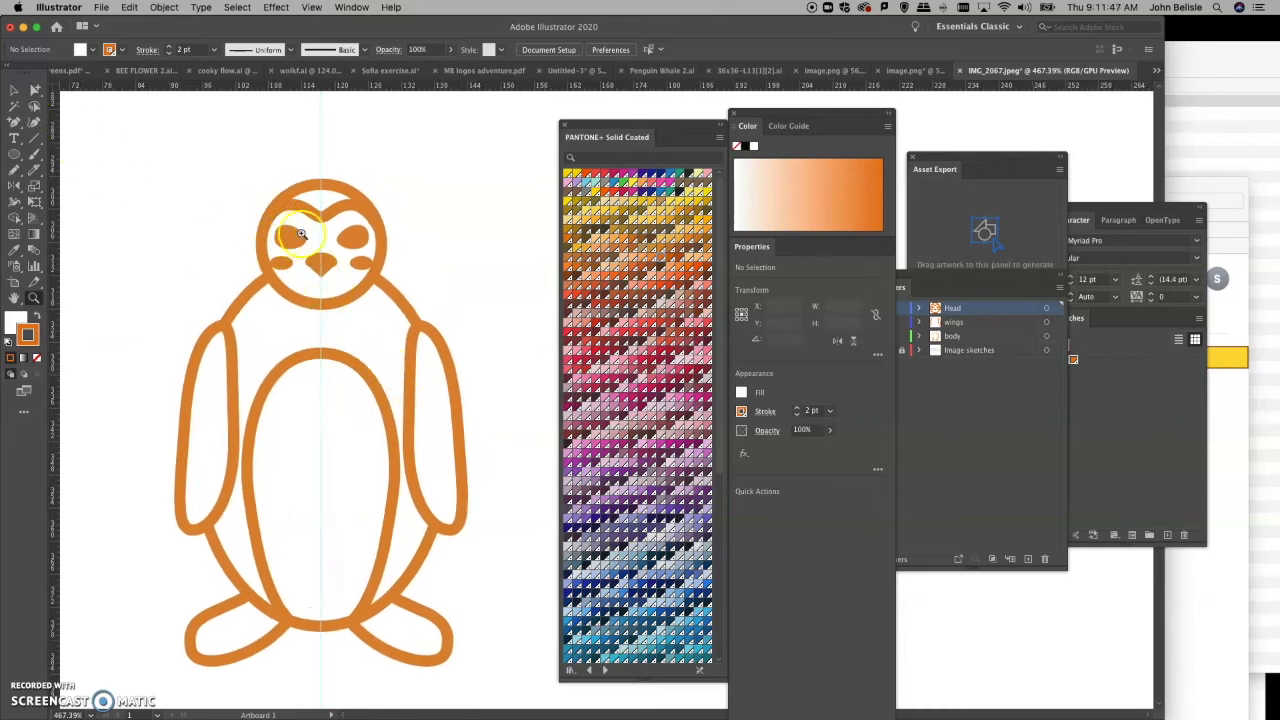
click(14, 153)
drag(299, 250, 284, 237)
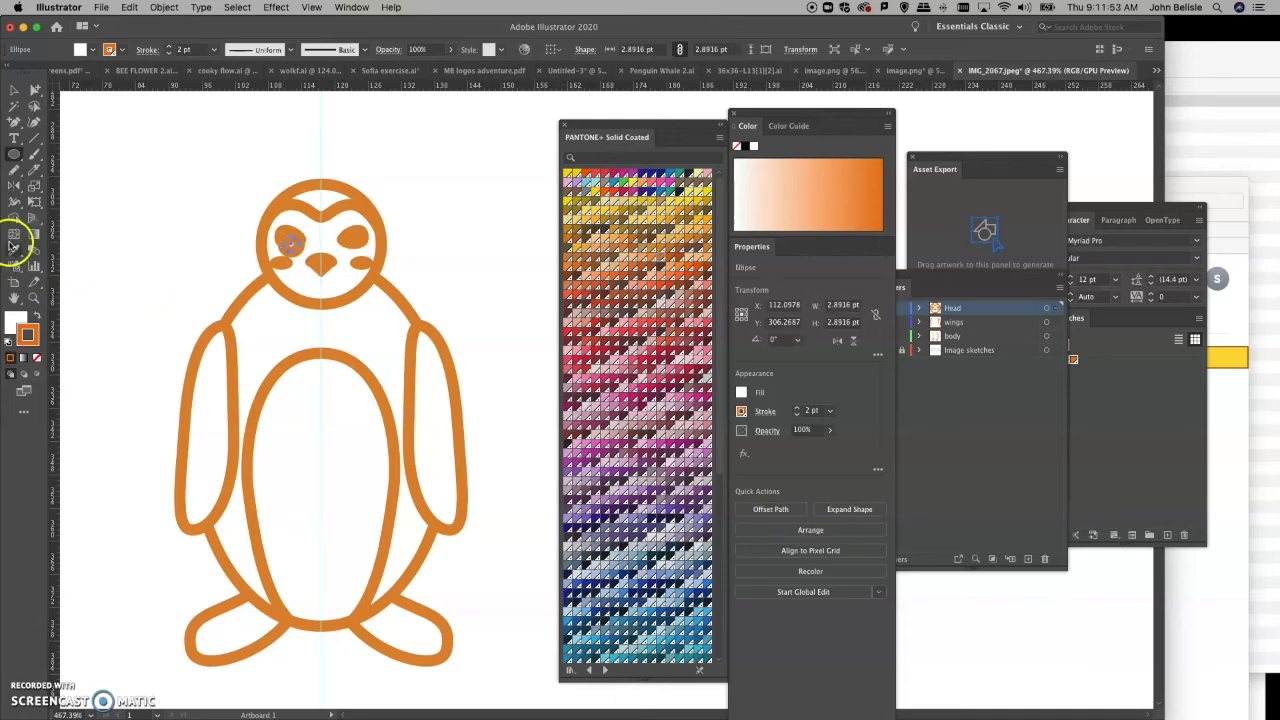
click(15, 238)
click(157, 243)
click(35, 91)
click(169, 173)
click(289, 240)
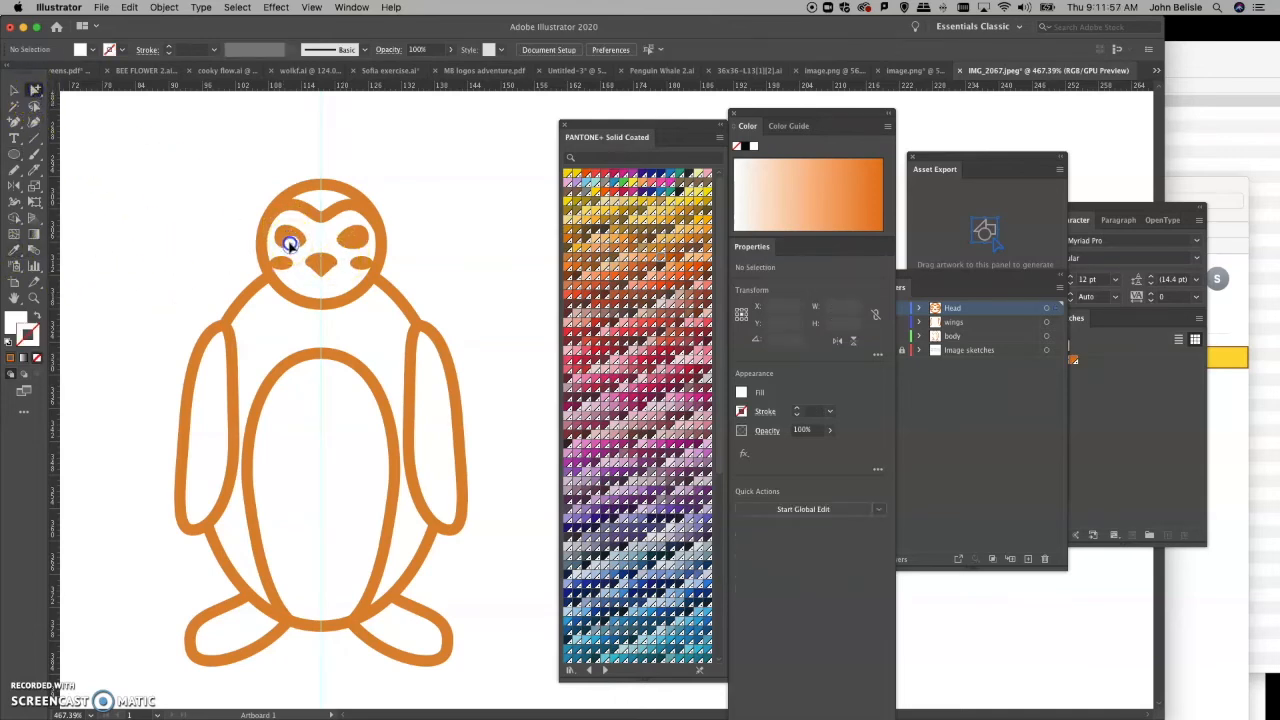
Step: Try a copy of the white highlight circle on the right eye, and delete both highlight circles
click(289, 242)
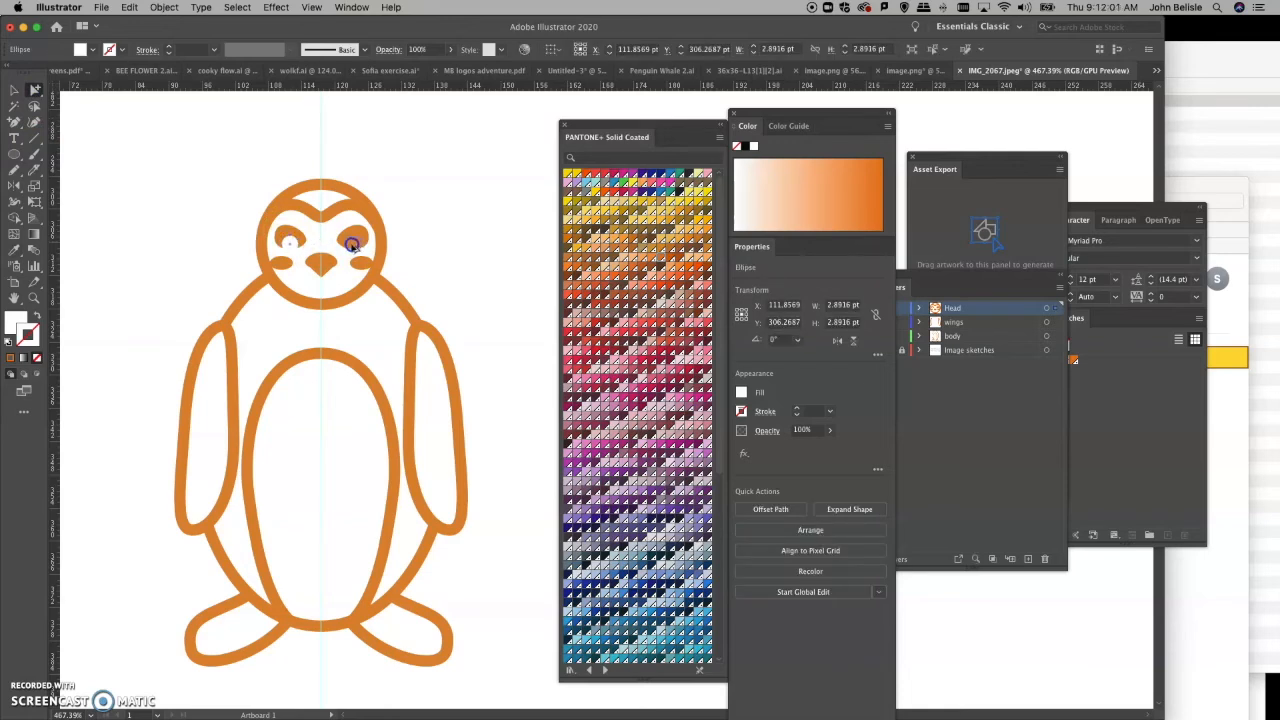
click(440, 246)
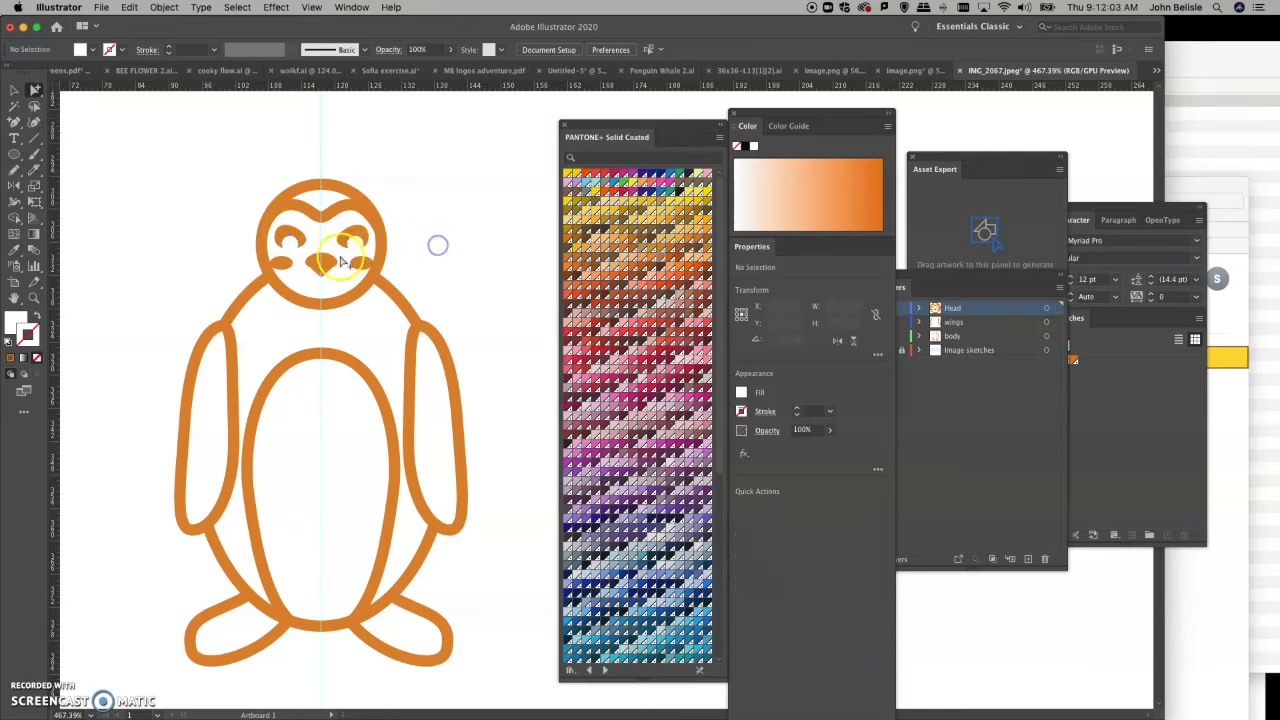
drag(352, 243, 453, 213)
key(Delete)
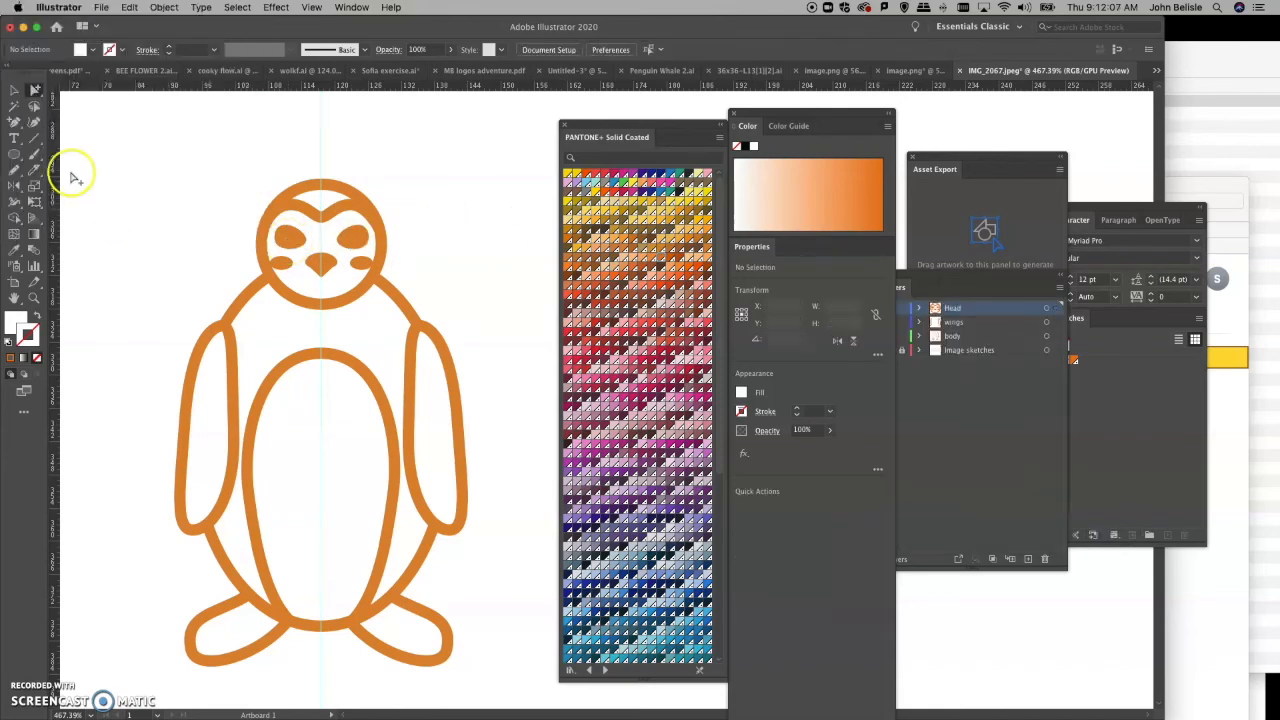
Step: Draw a curved white sliver about 7 pt wide without stroke across the right eye with the Pen tool, and position it as a wink
drag(12, 124, 46, 123)
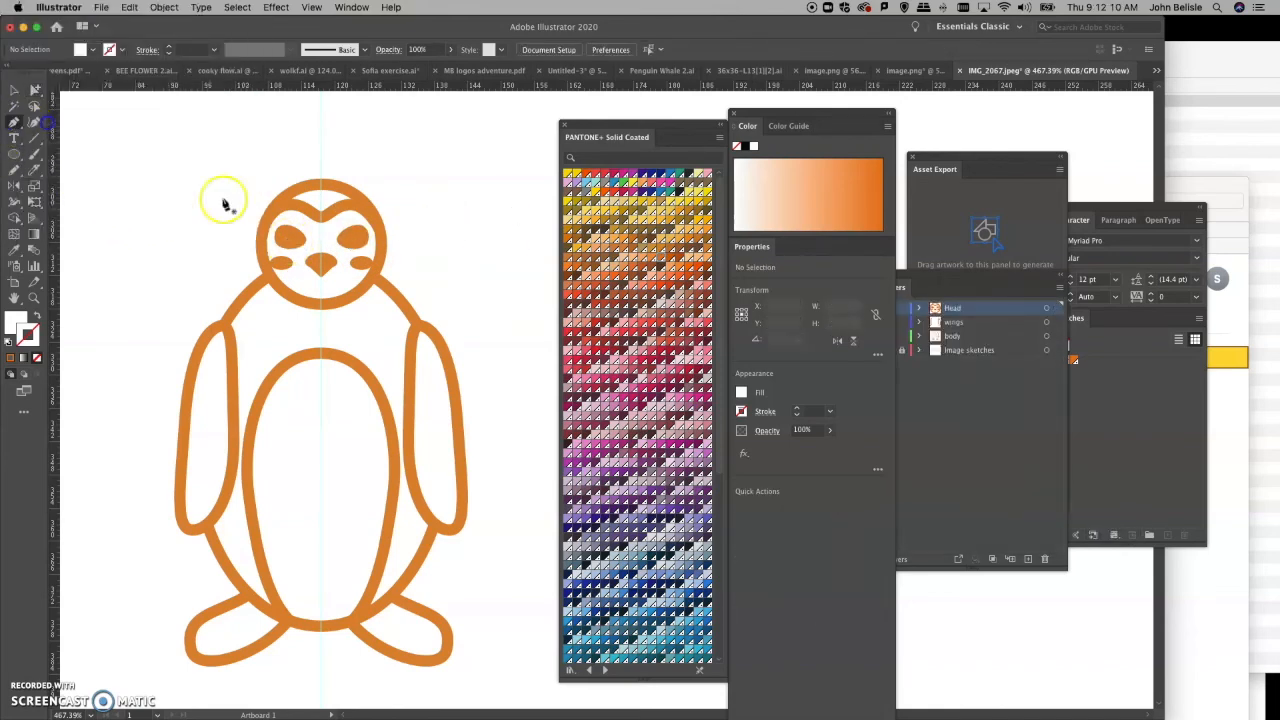
click(335, 243)
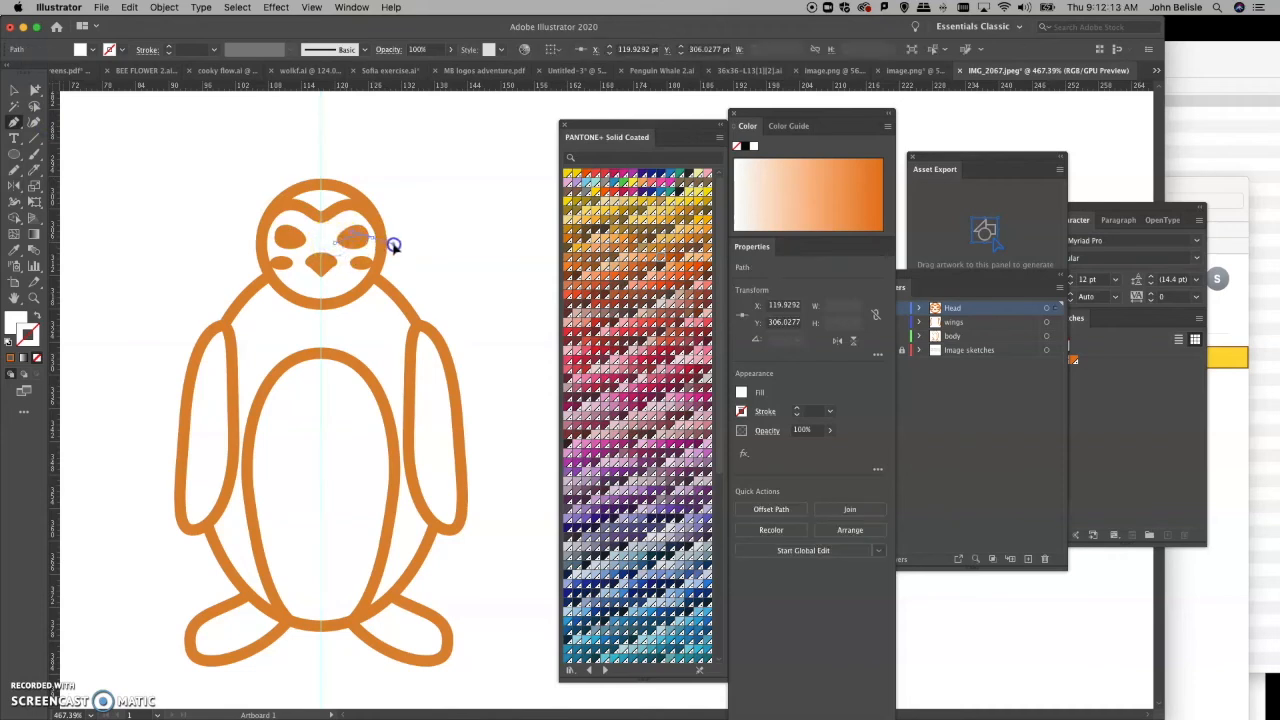
drag(396, 247, 396, 245)
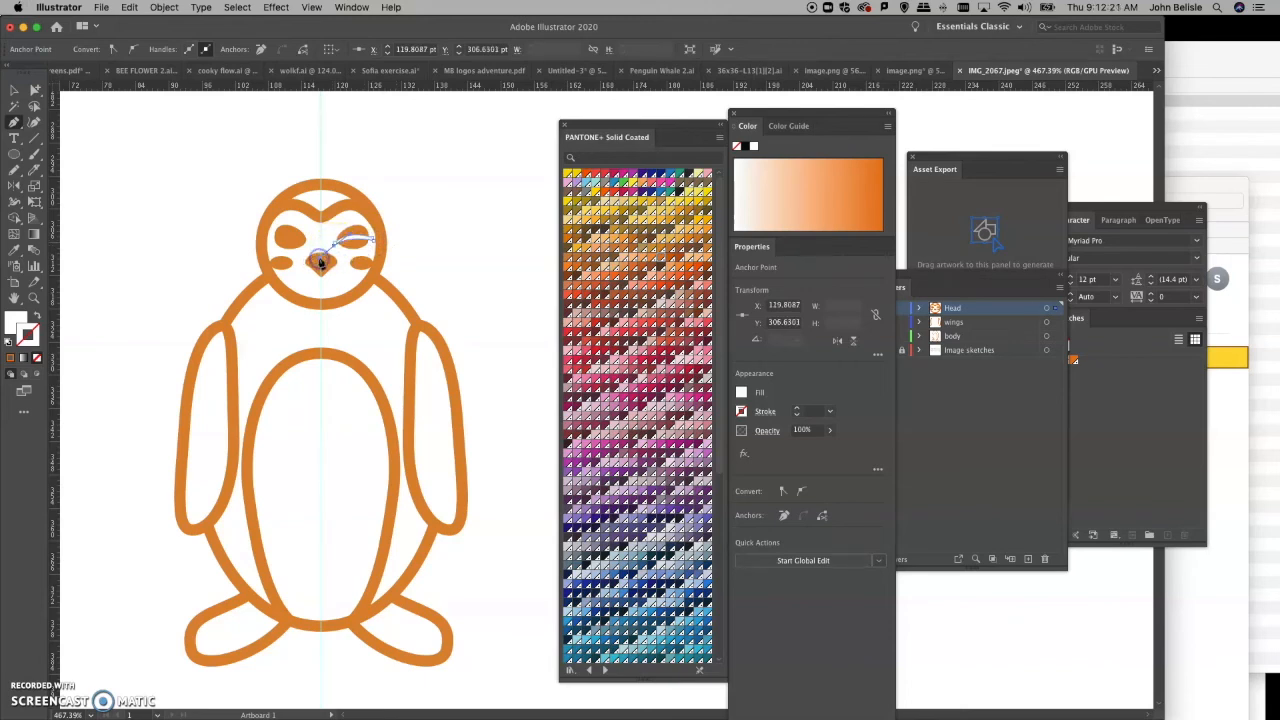
click(35, 90)
click(140, 148)
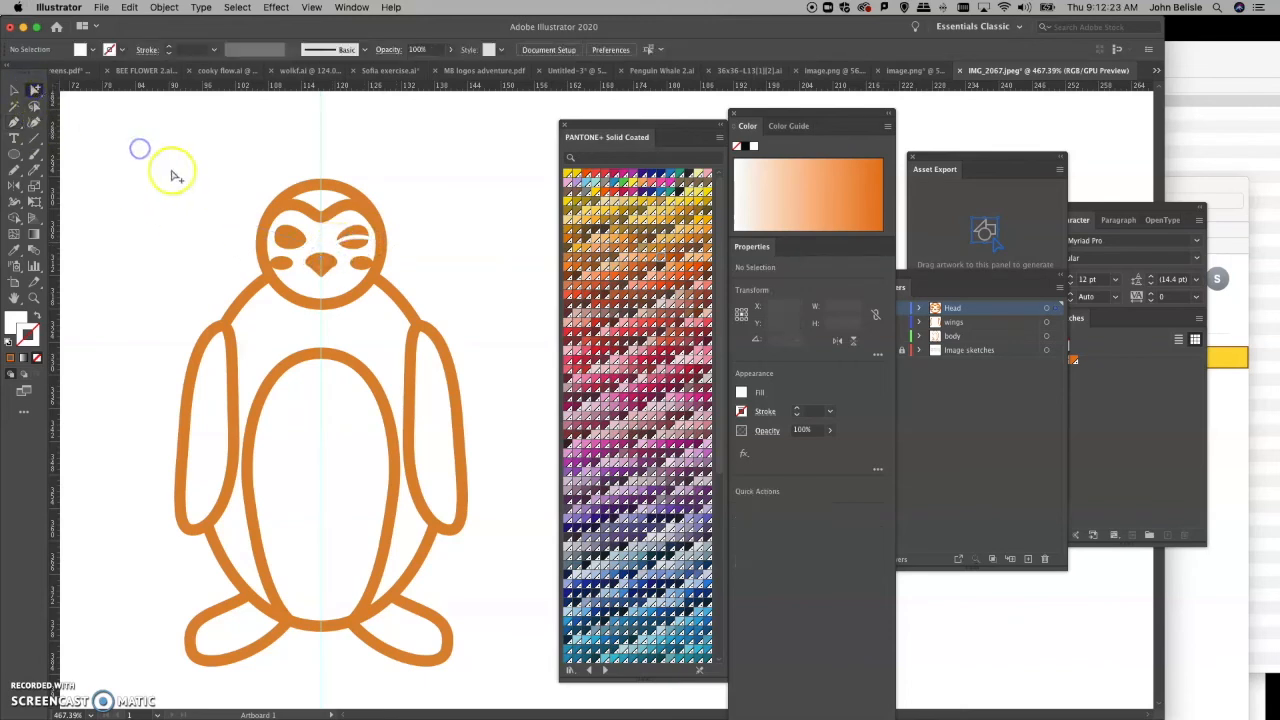
click(357, 237)
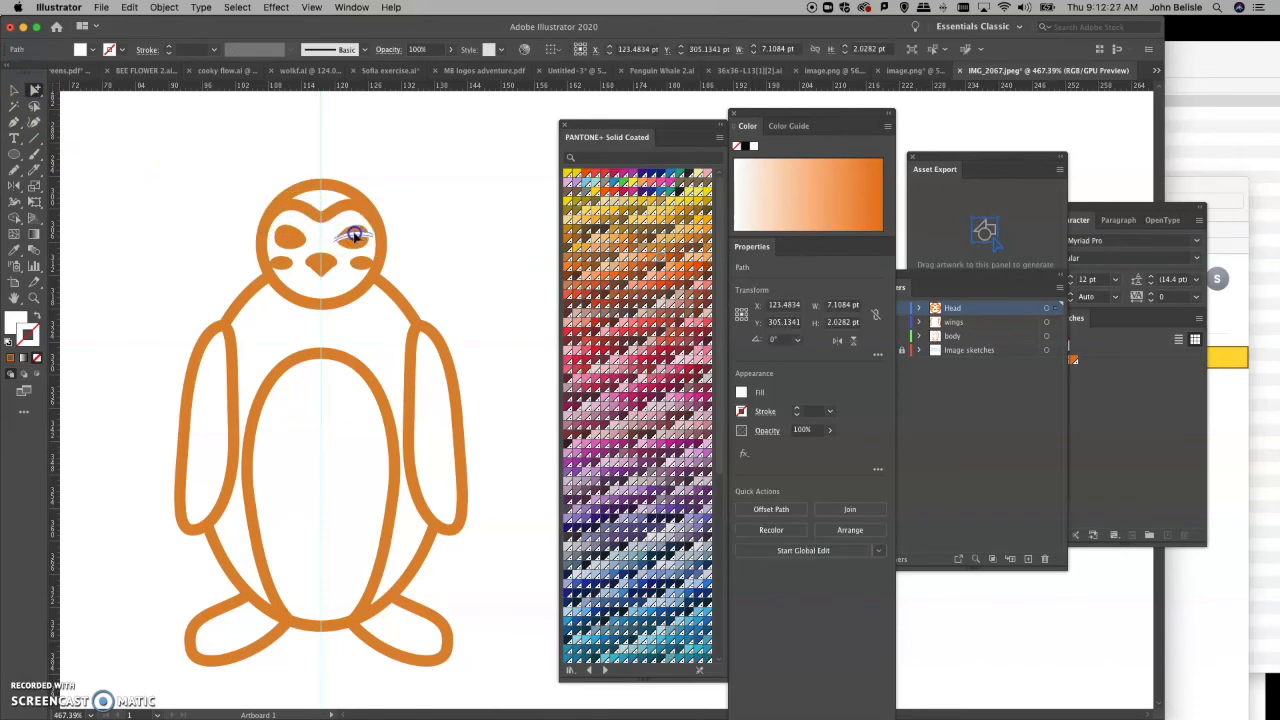
click(445, 243)
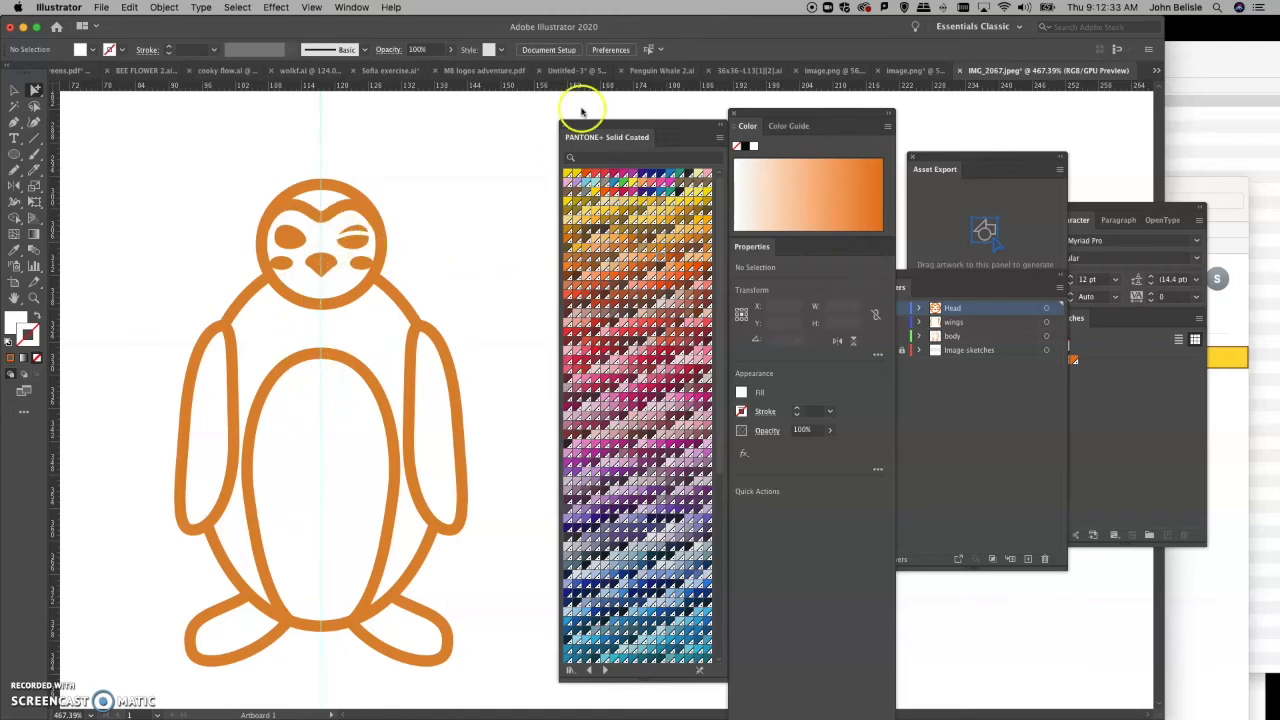
Step: Move the Pantone swatches off the artwork and duplicate the entire penguin beside the original
drag(587, 125, 959, 121)
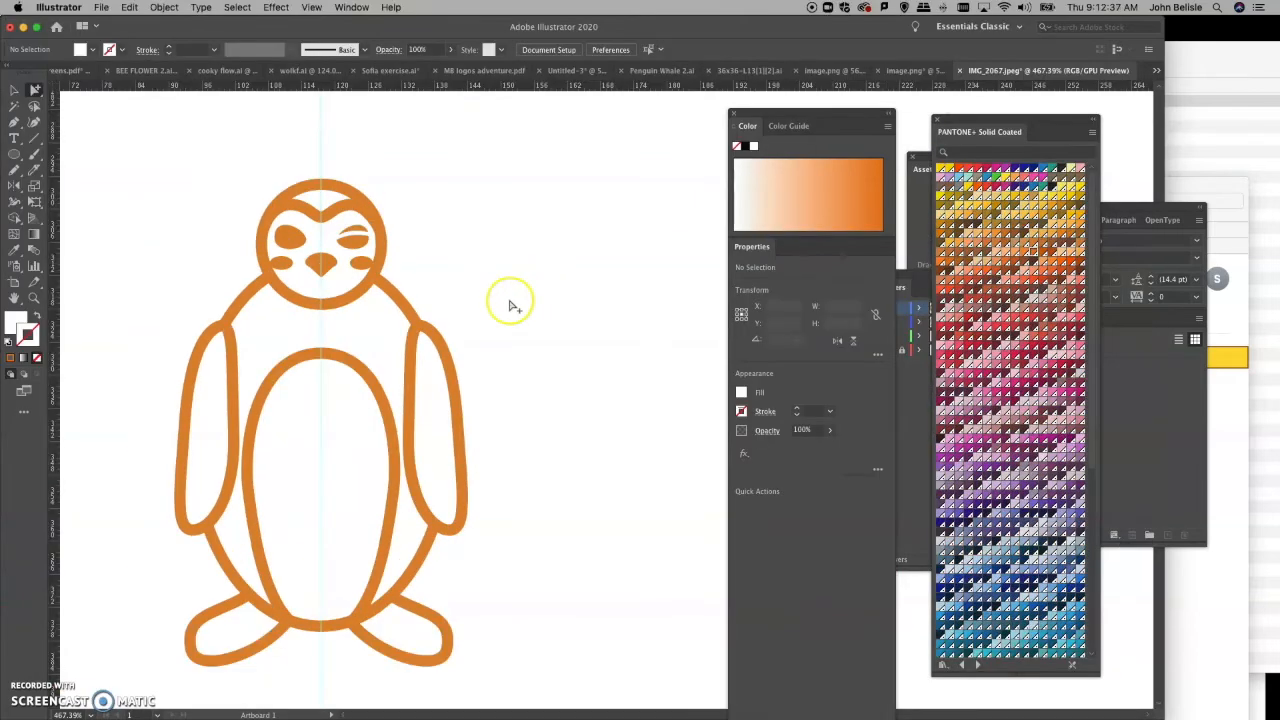
scroll(502, 325, right, 1)
scroll(502, 325, down, 3)
scroll(500, 323, right, 3)
drag(94, 254, 326, 571)
drag(165, 540, 450, 537)
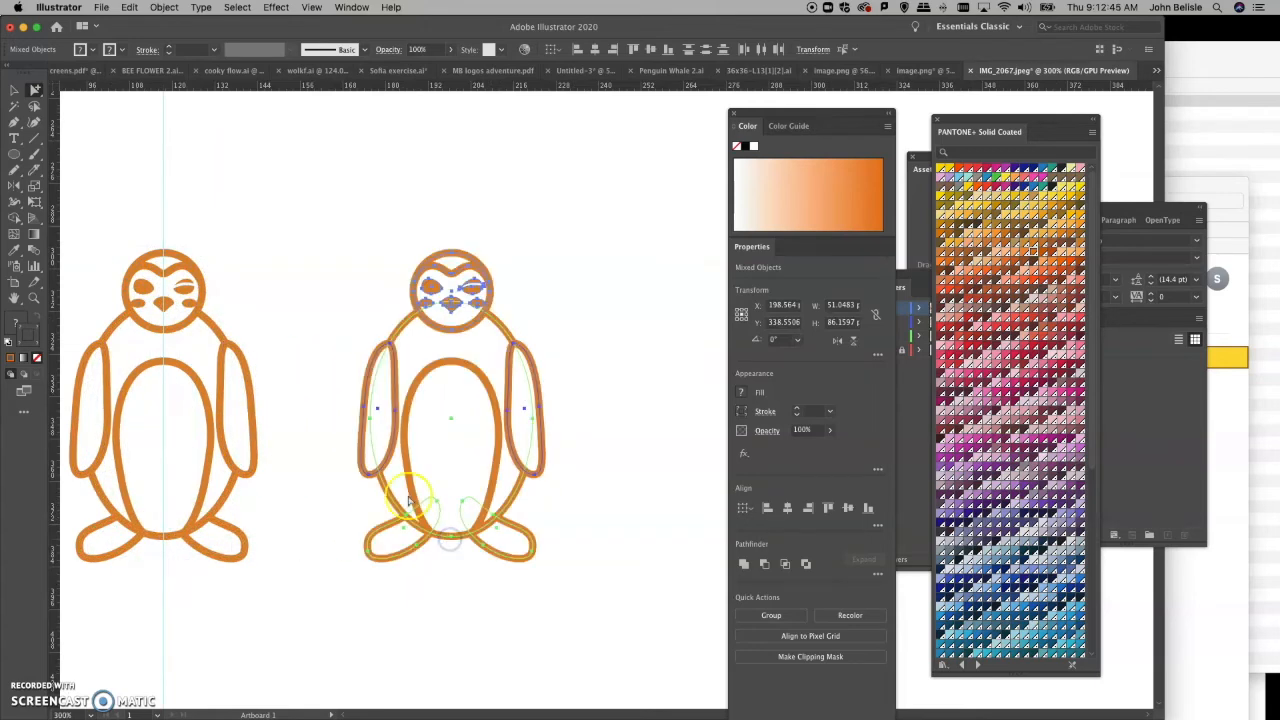
click(349, 229)
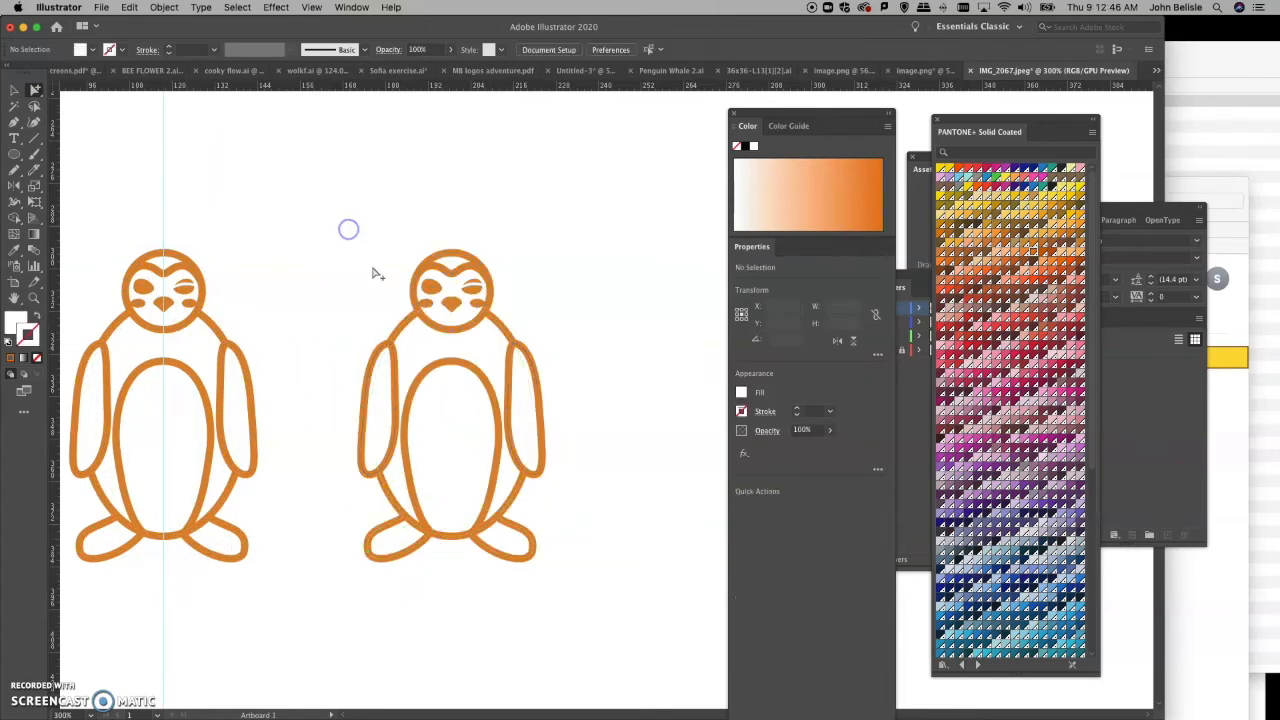
Step: Give the copied penguin's head circle a light grey PANTONE 7534 C fill and no stroke
click(451, 328)
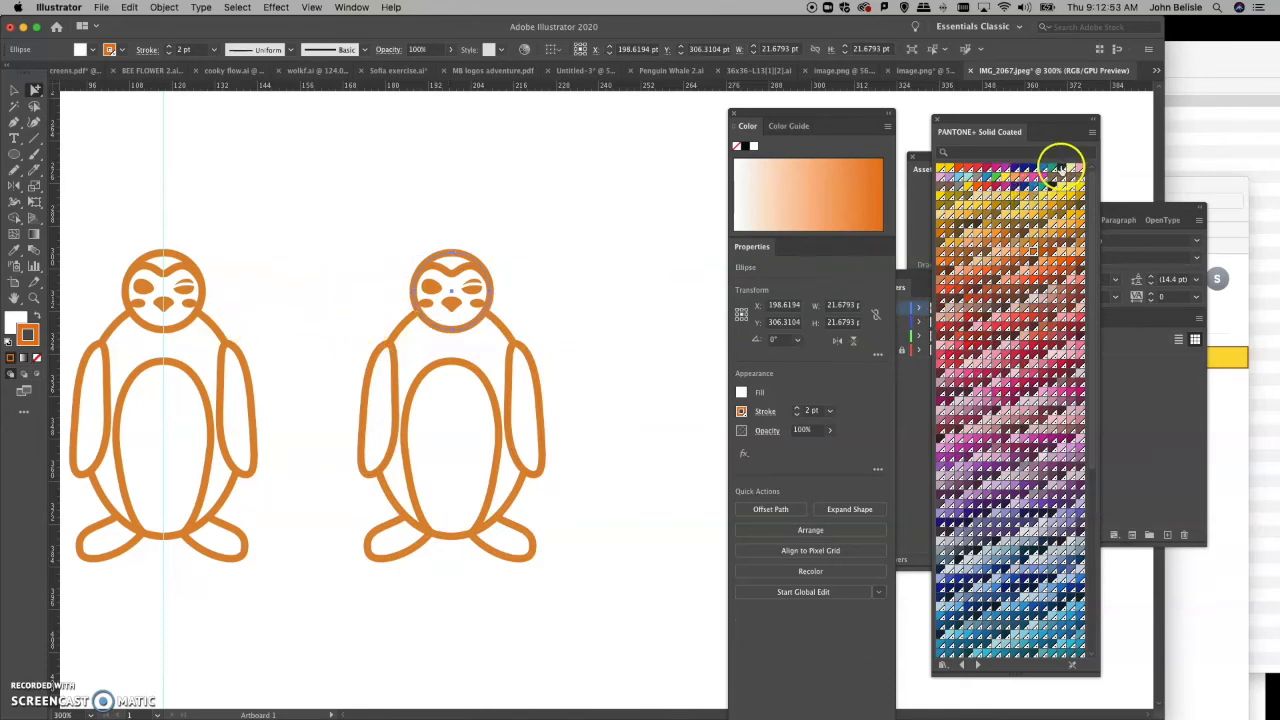
scroll(1003, 405, down, 15)
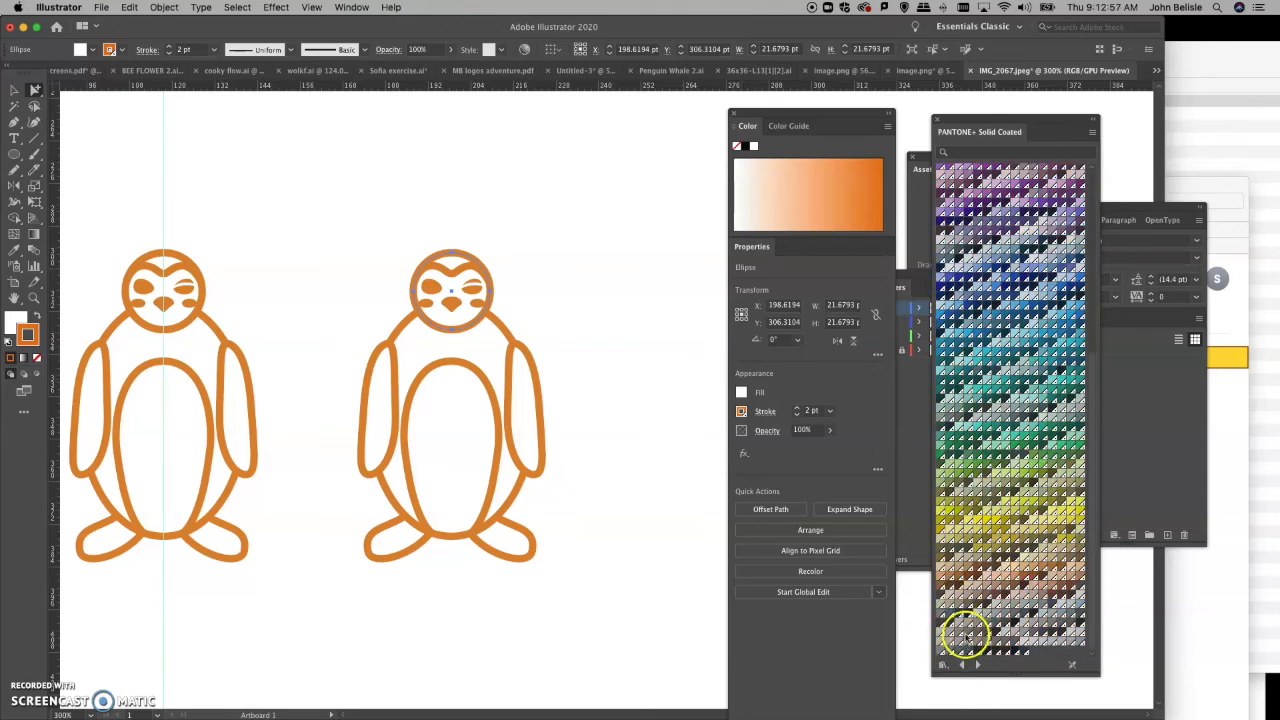
click(997, 604)
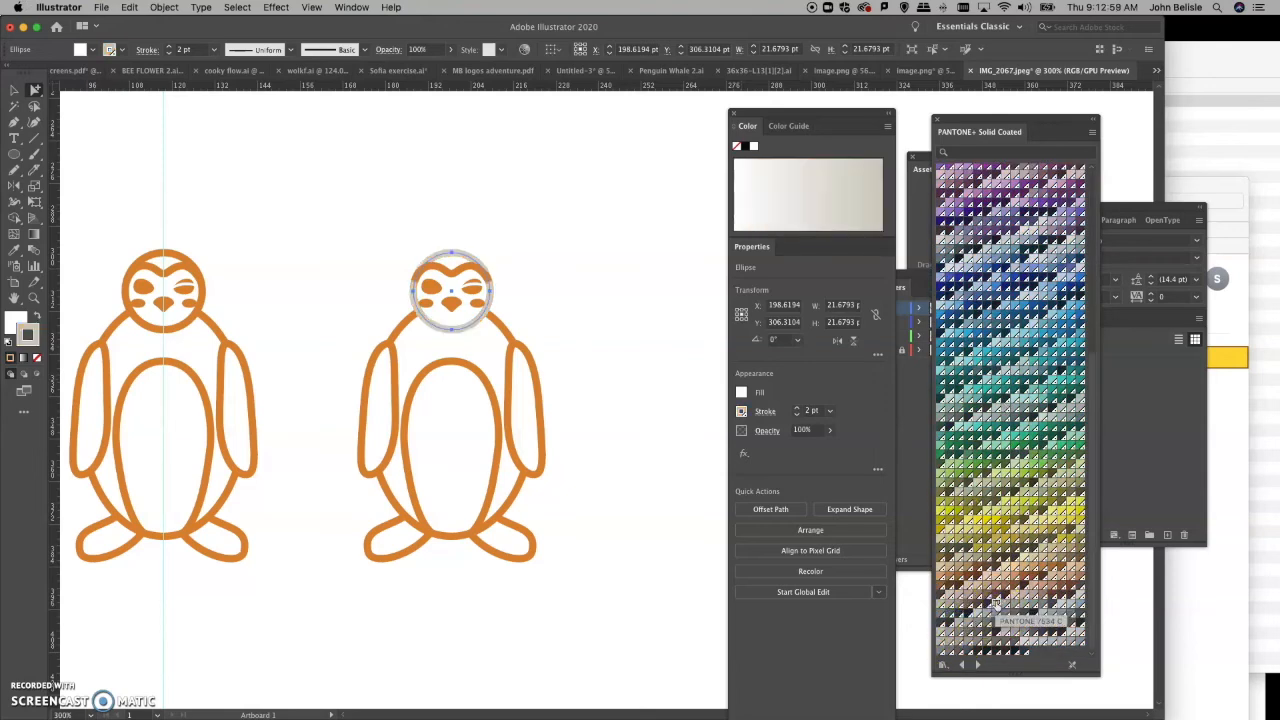
click(36, 359)
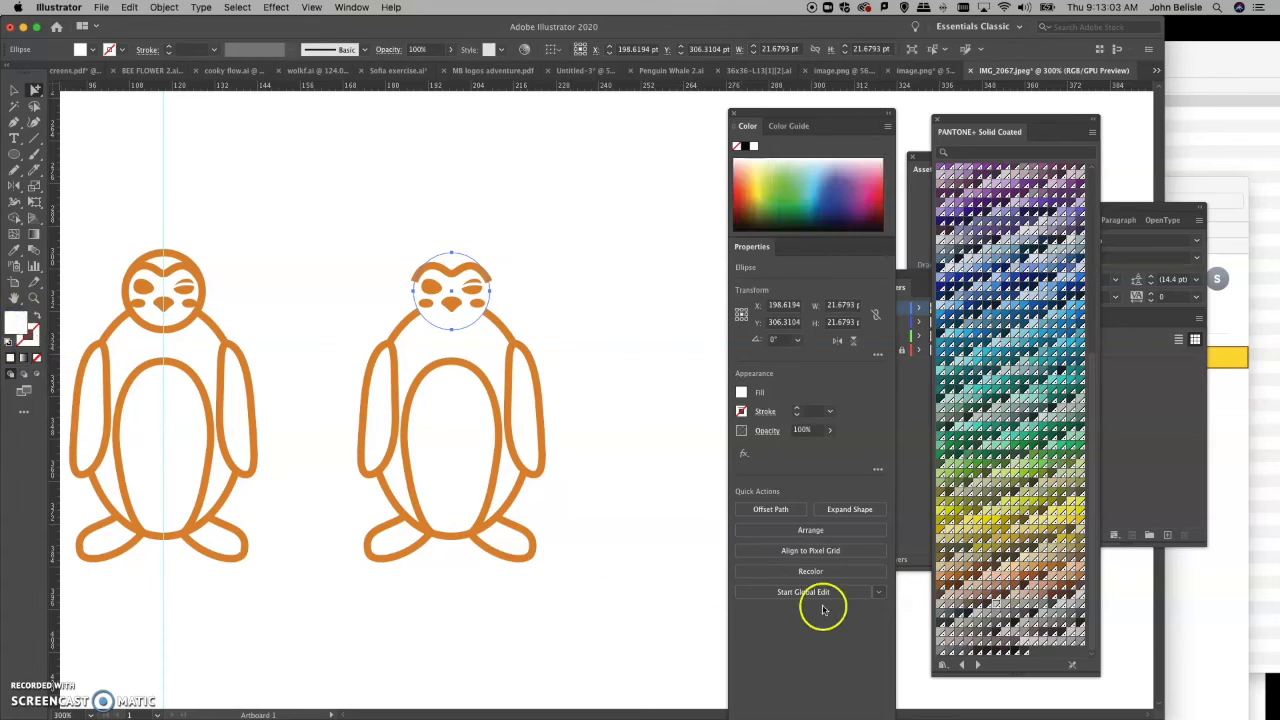
click(997, 601)
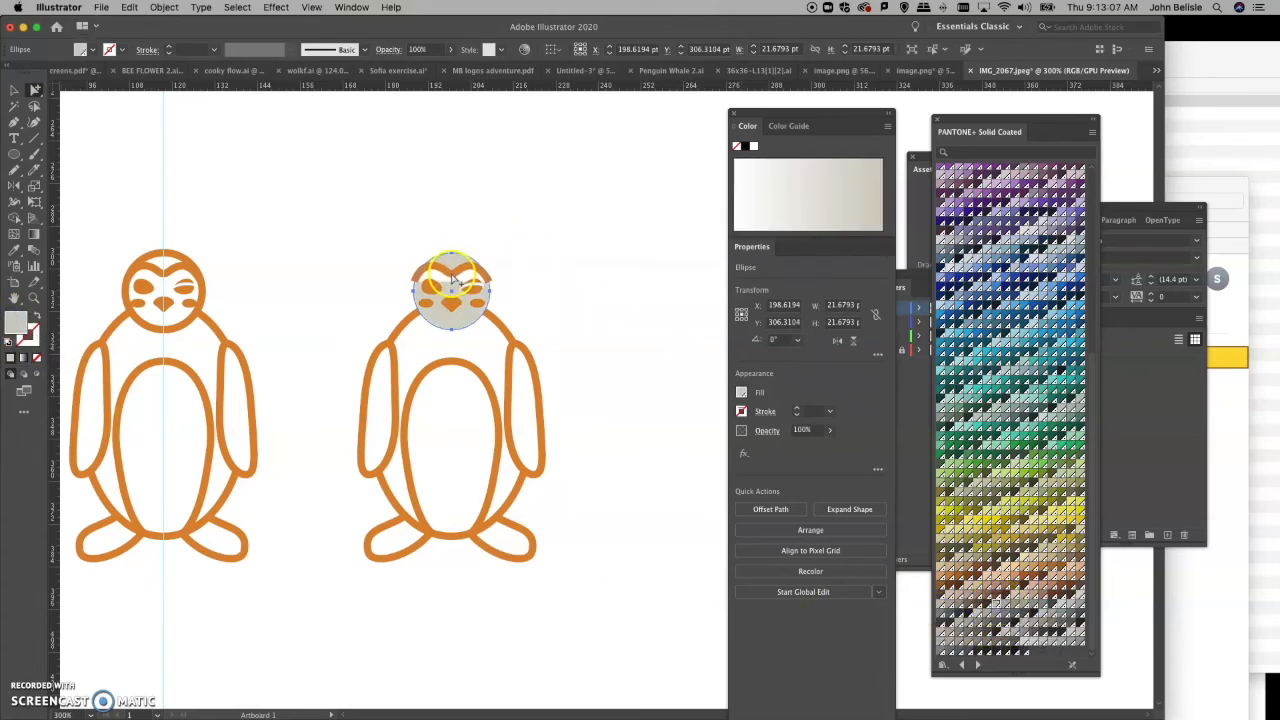
Step: Give the copied penguin's brow line the light grey PANTONE 7534 C fill and no stroke
click(452, 275)
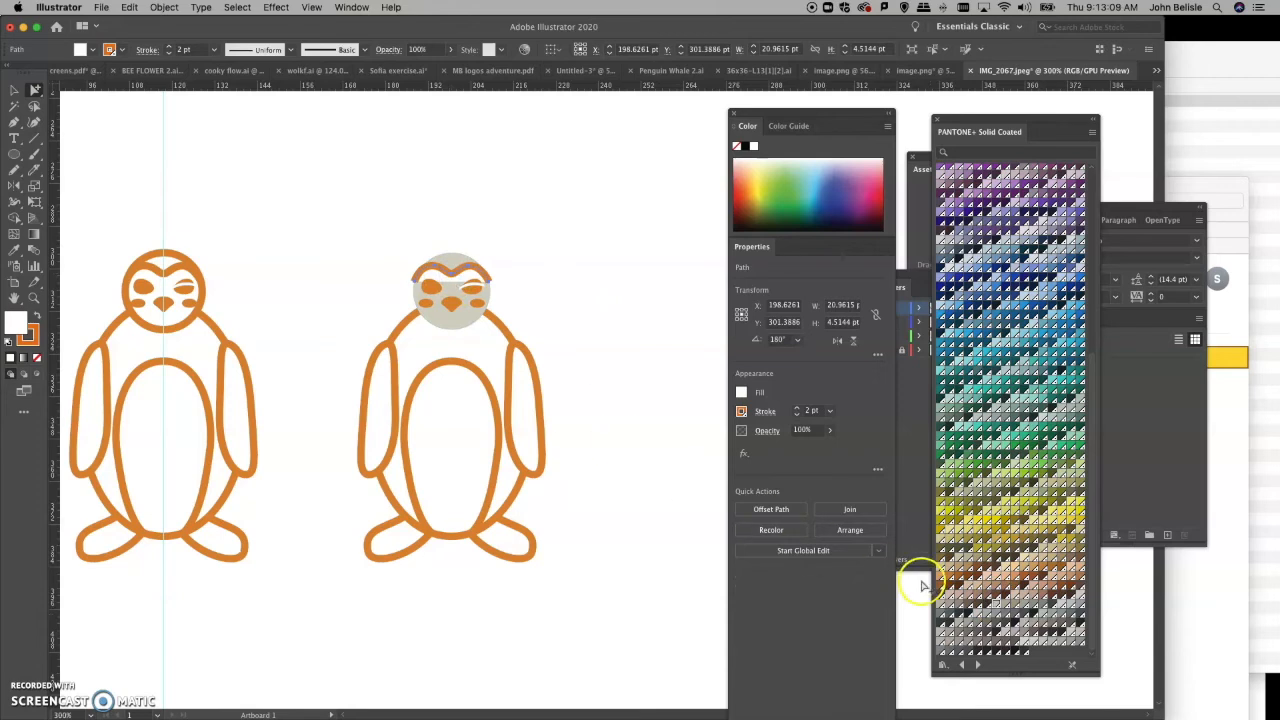
click(997, 604)
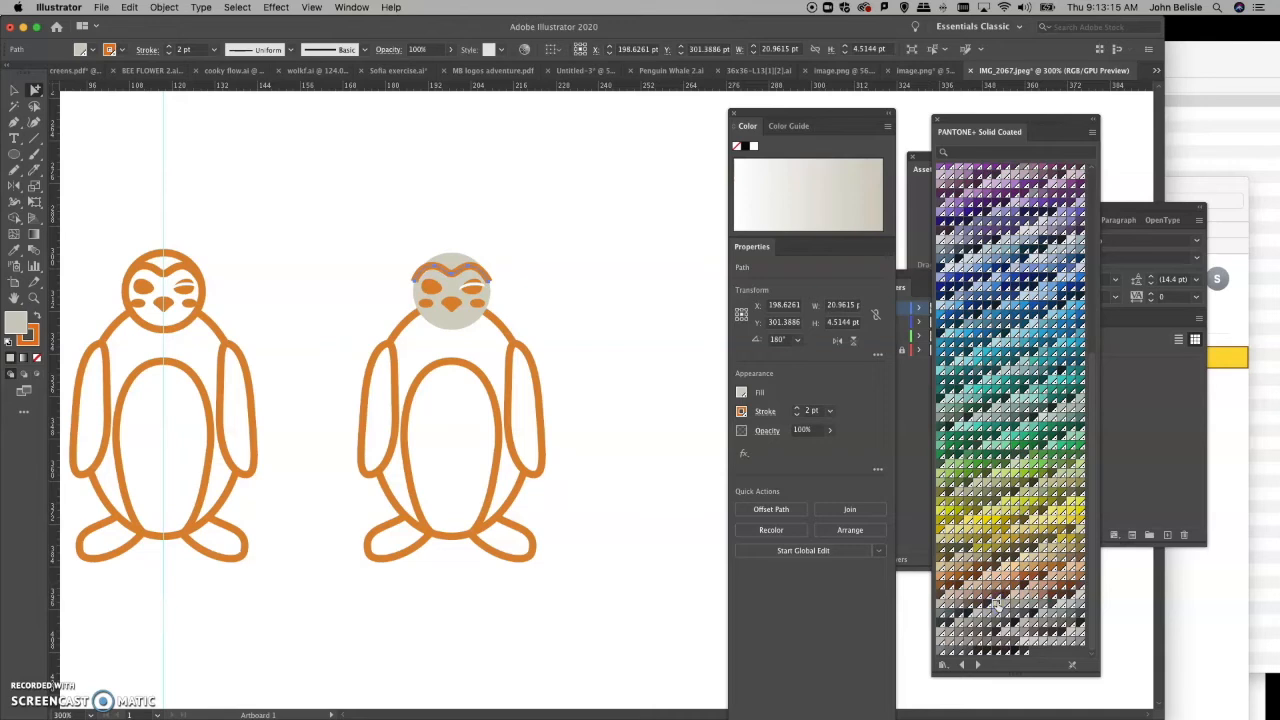
click(30, 337)
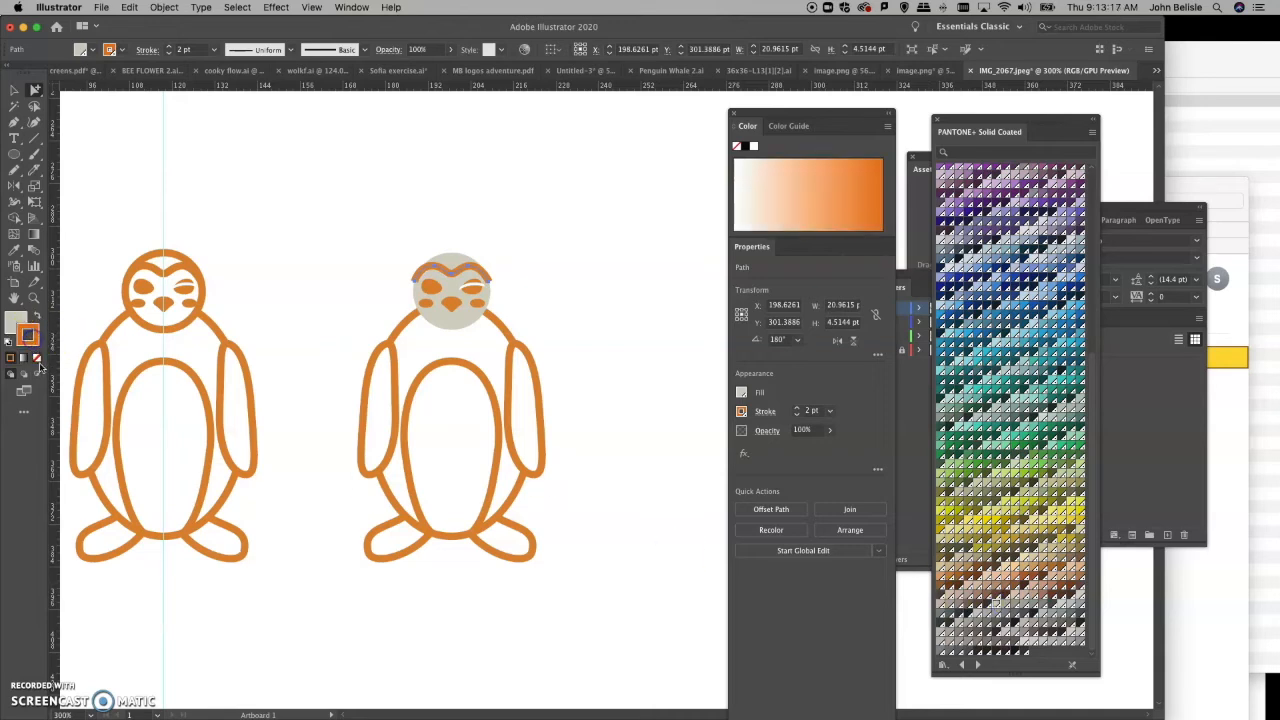
click(36, 358)
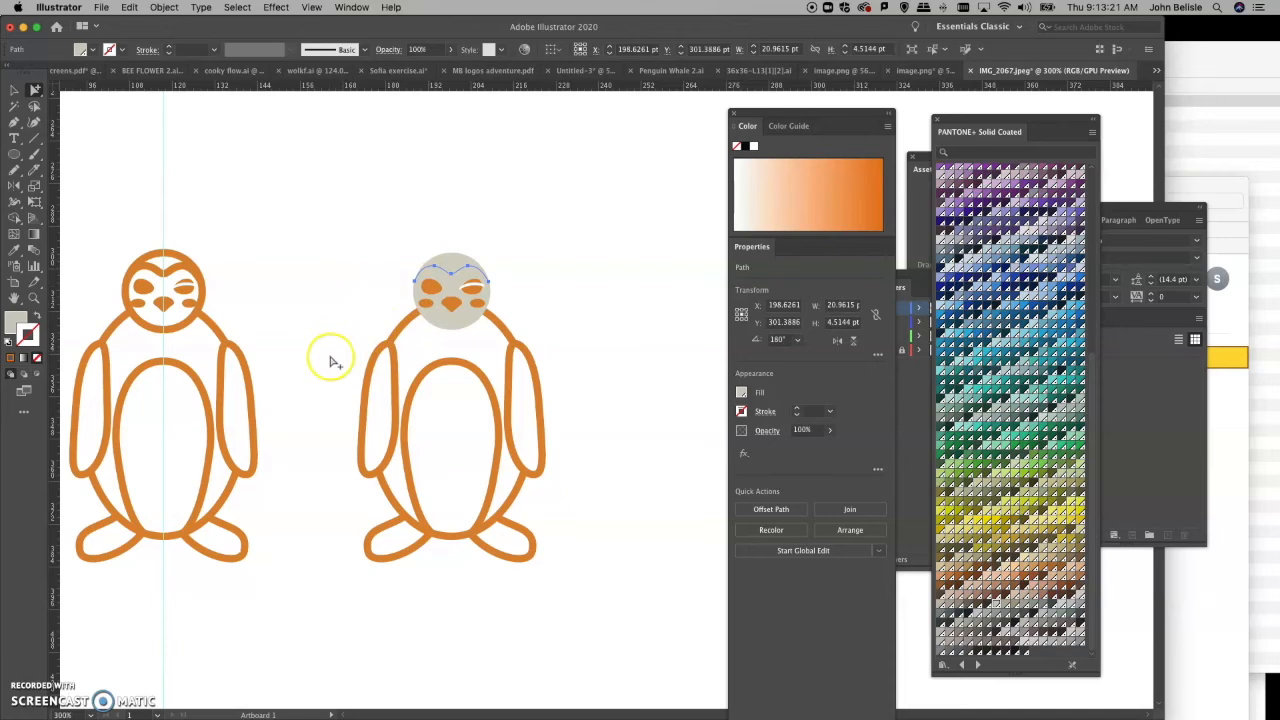
Step: Match the copied penguin's body ellipse to the head's light grey fill without stroke, using the Eyedropper
click(403, 332)
click(406, 322)
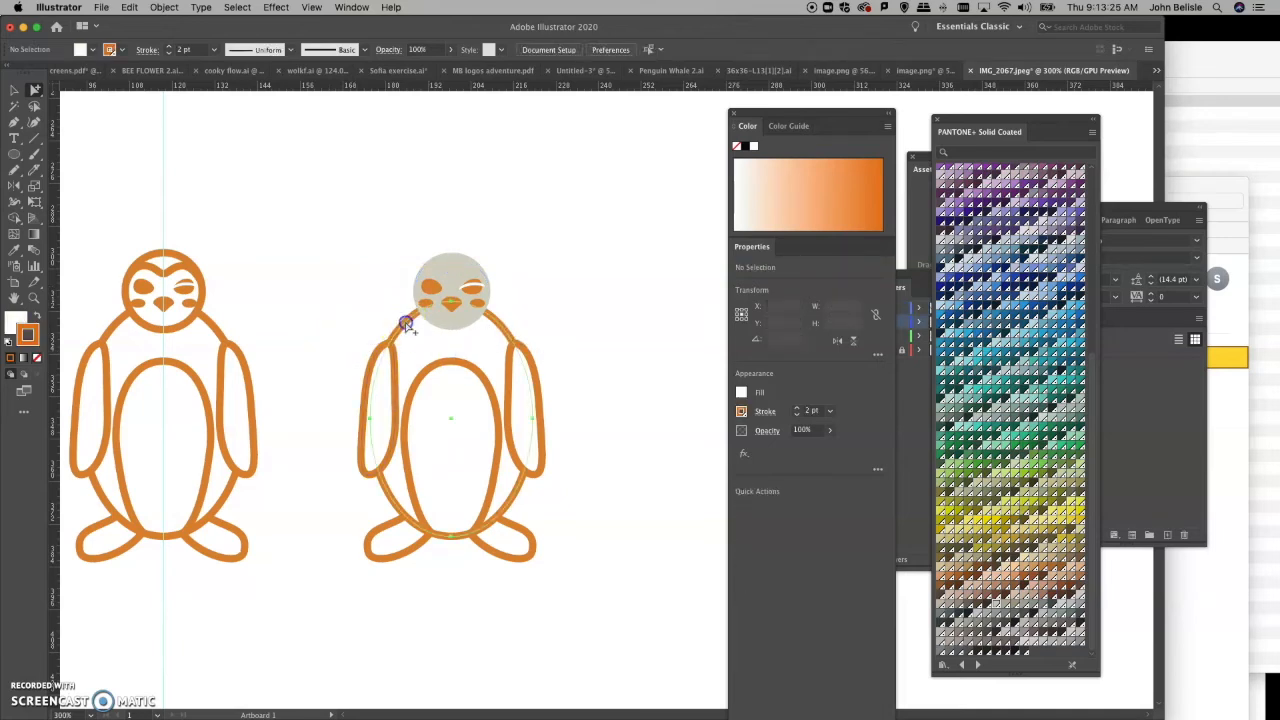
click(21, 253)
click(428, 265)
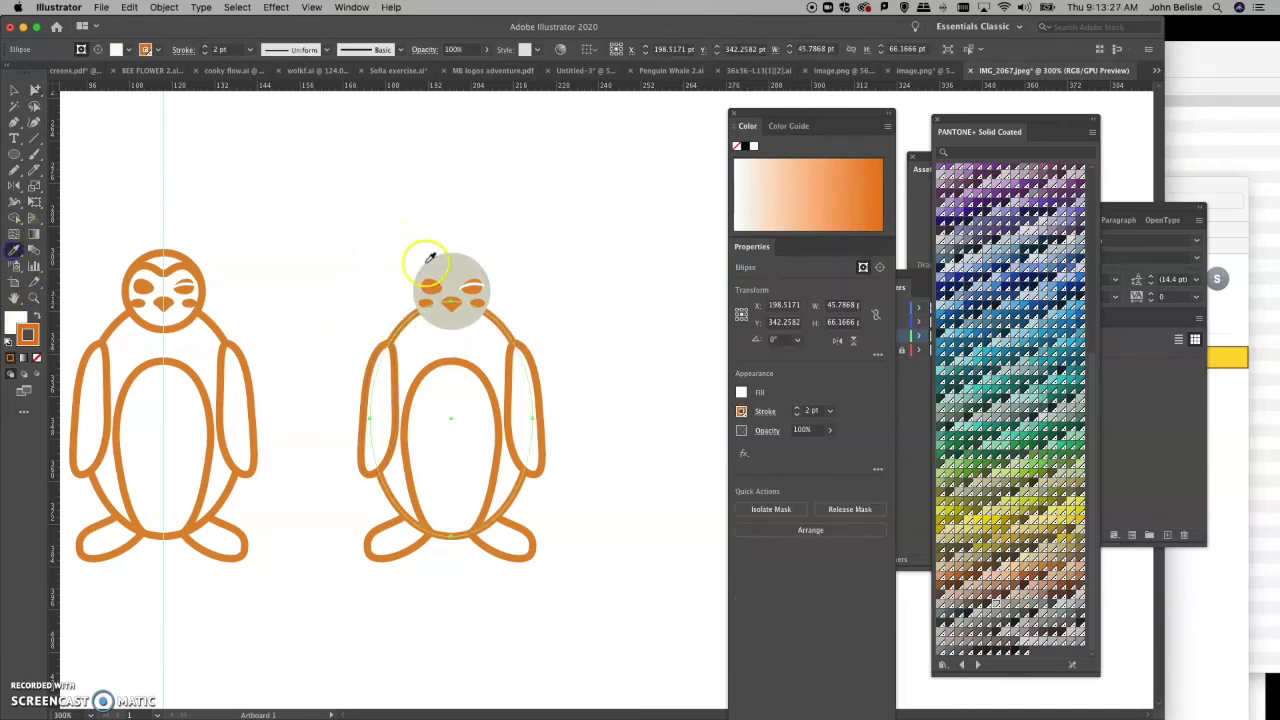
click(34, 89)
click(263, 188)
Step: Remove the orange stroke from the copied penguin's belly shape, keeping its white fill
click(388, 348)
click(447, 378)
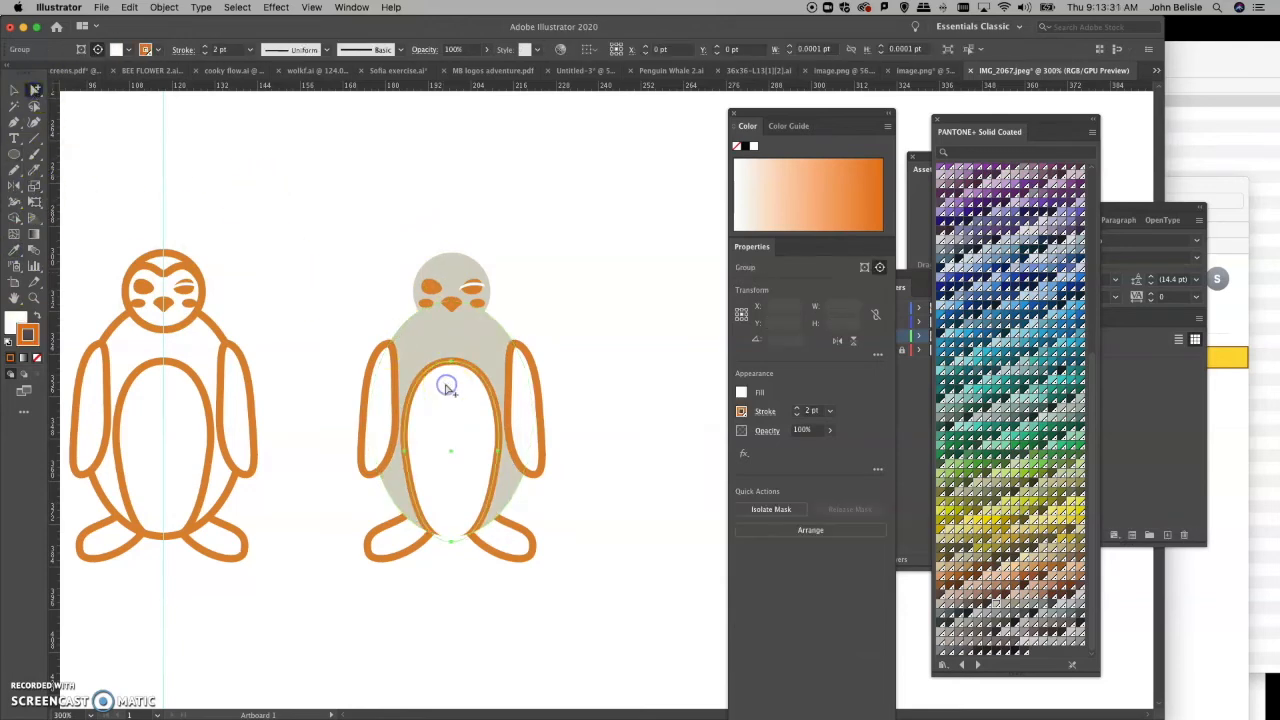
click(27, 360)
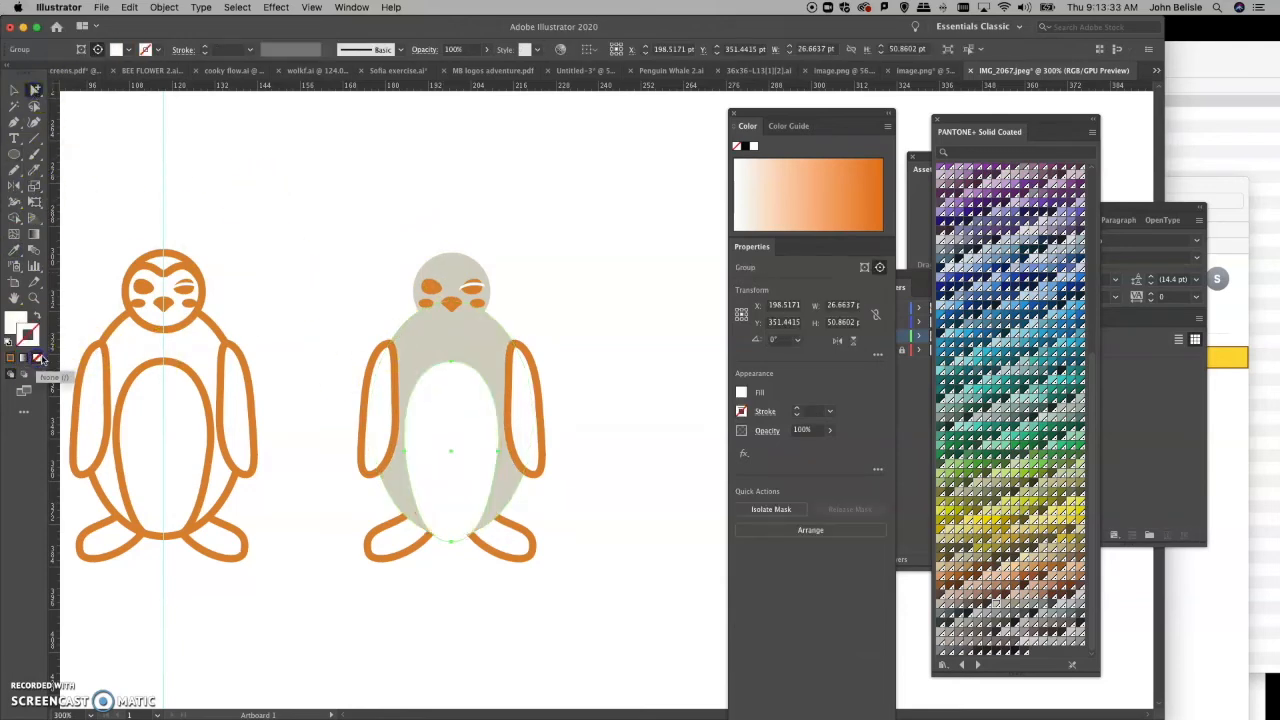
click(262, 225)
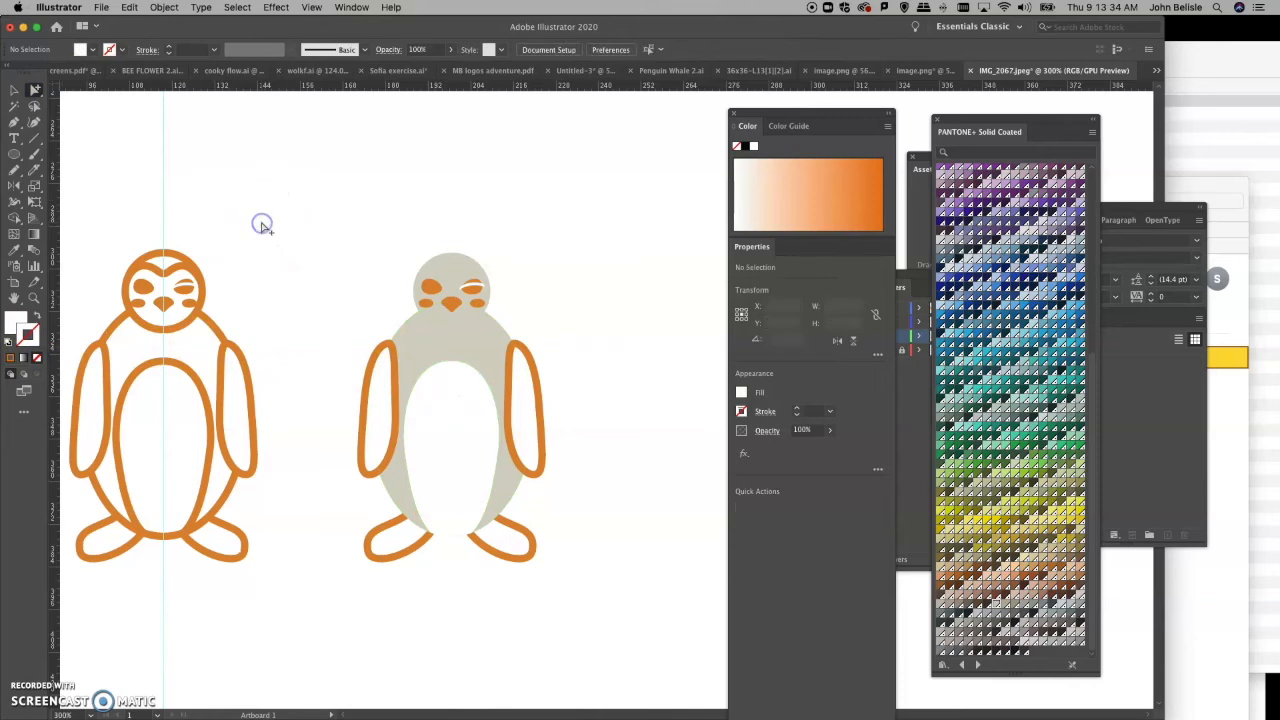
Step: Fill both wings of the copied penguin with a Pantone Solid Coated black and remove their strokes
click(514, 347)
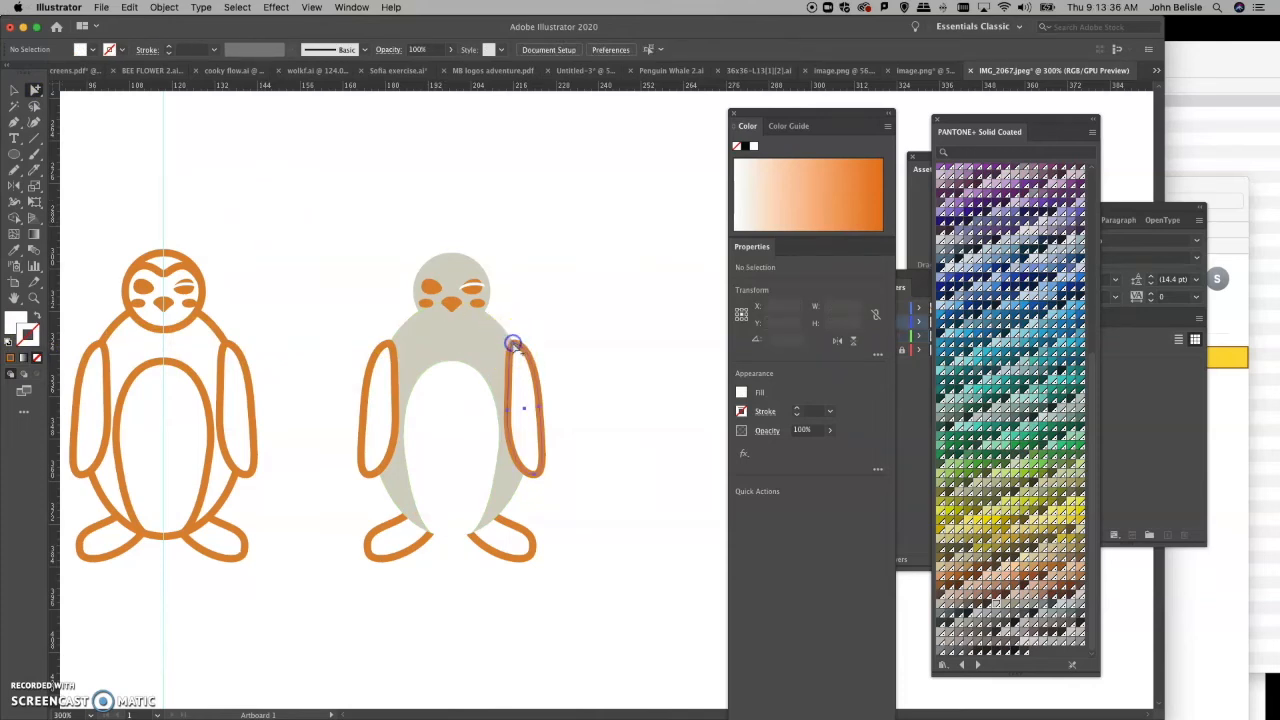
shift+click(388, 345)
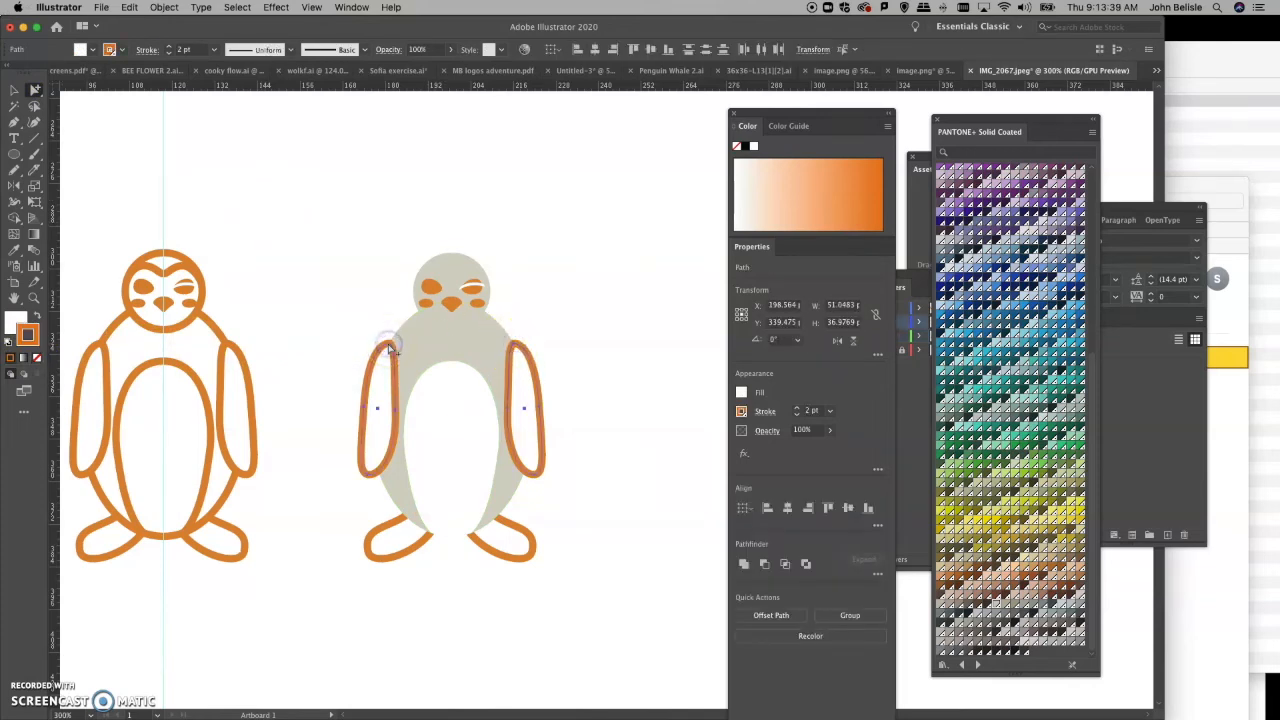
scroll(1003, 548, up, 15)
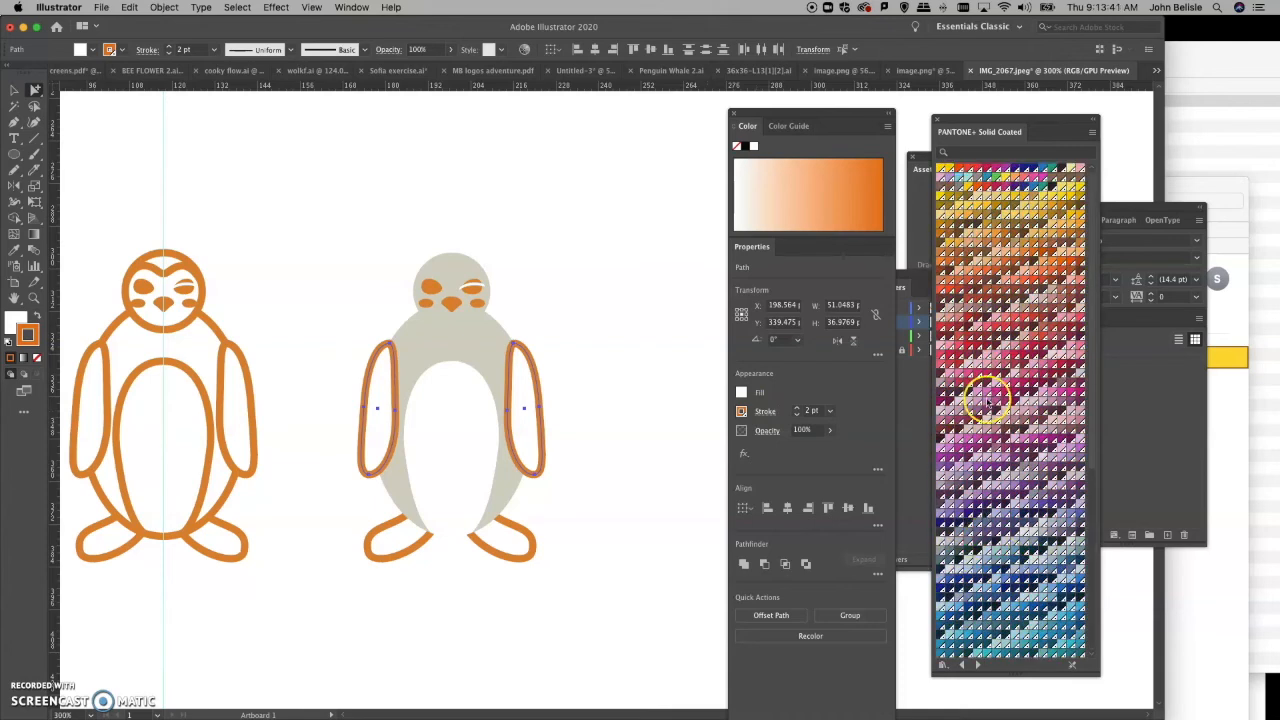
click(1060, 169)
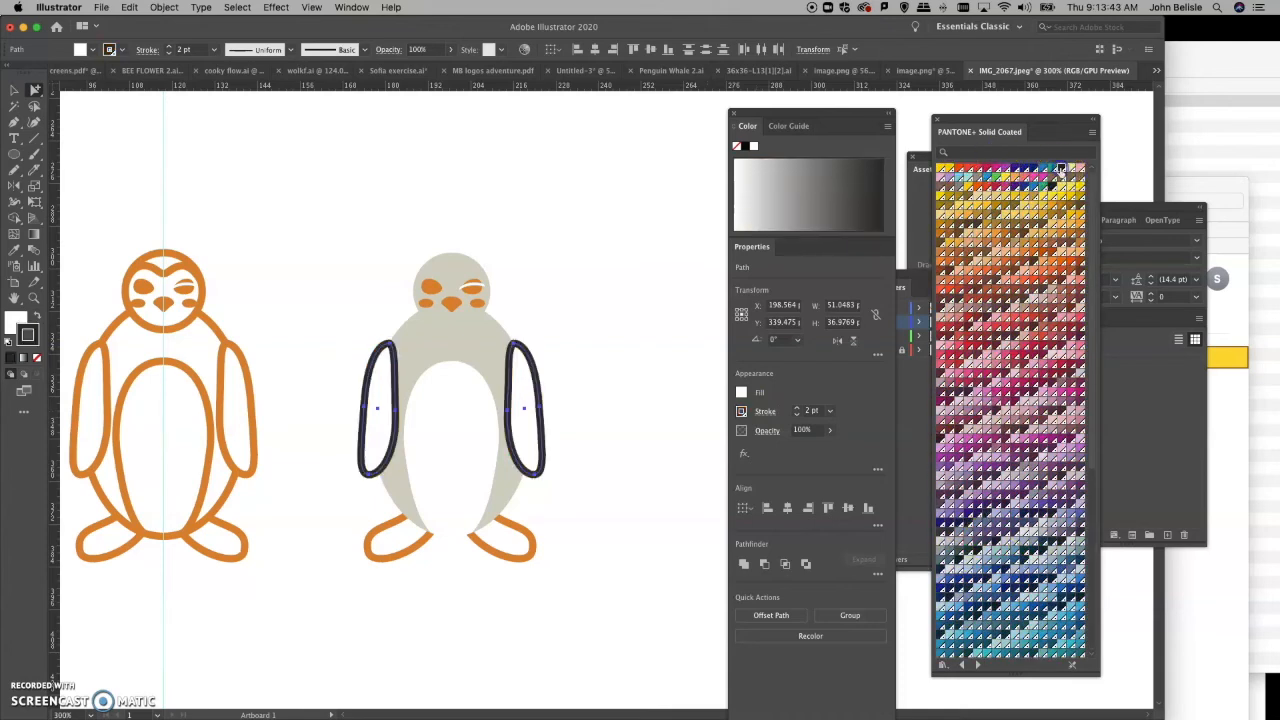
click(37, 359)
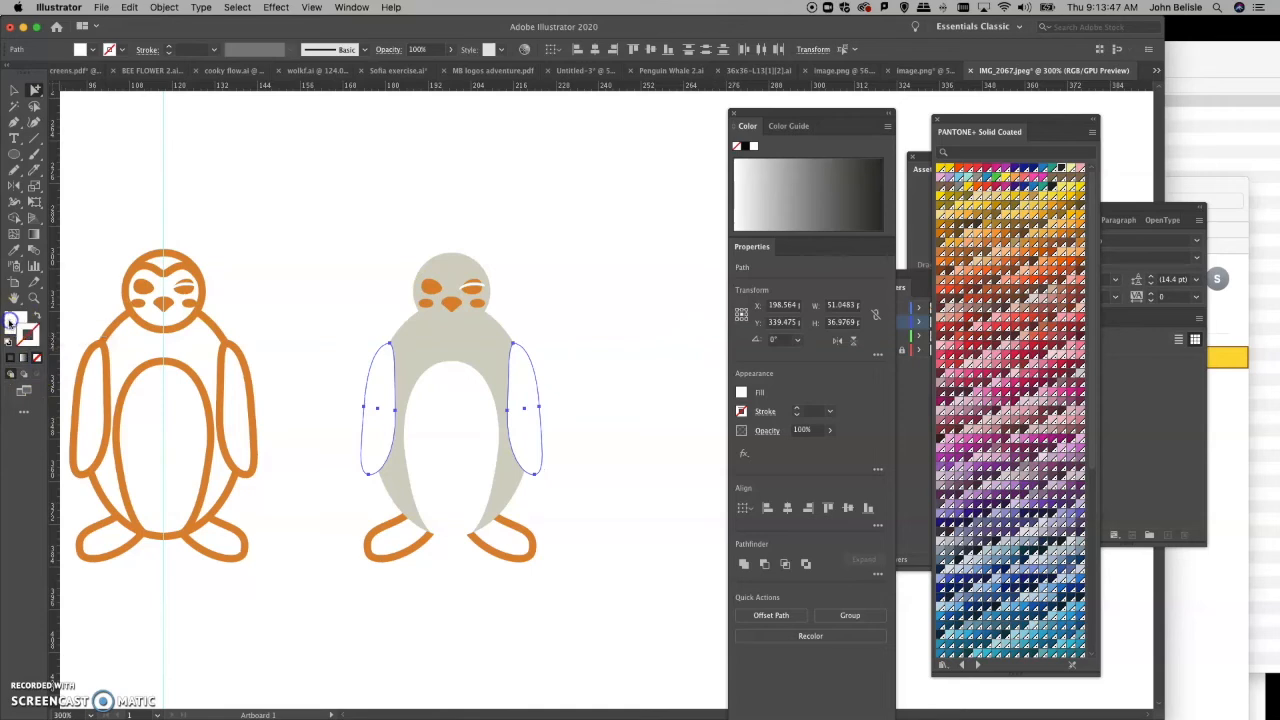
click(1061, 167)
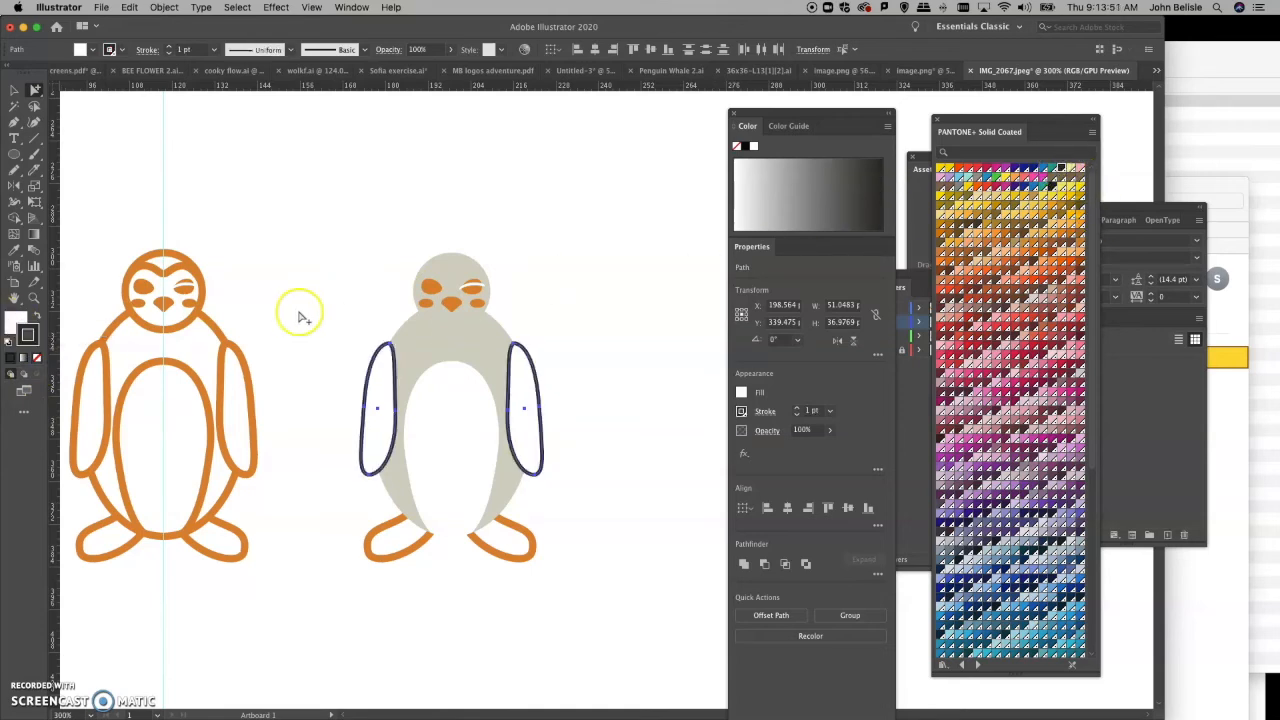
key(slash)
click(22, 338)
click(15, 320)
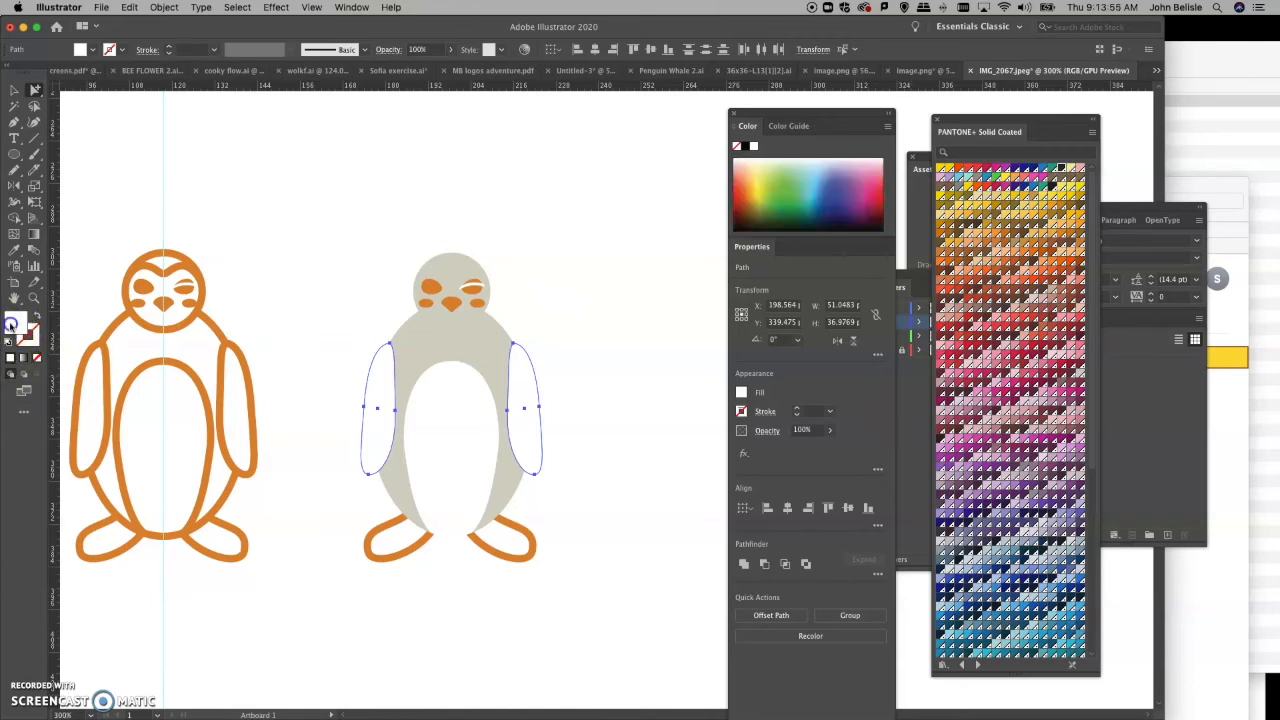
click(1062, 167)
click(335, 247)
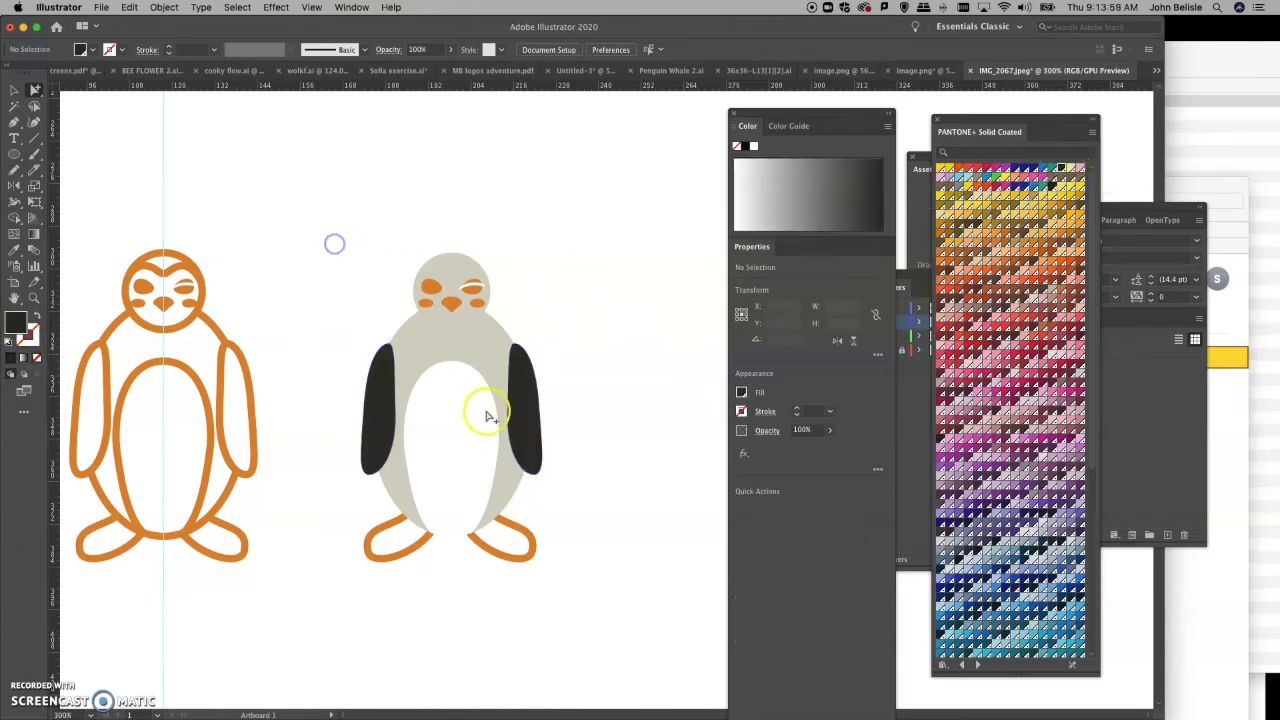
Step: Copy the wings' black fill without stroke onto both feet of the copied penguin with the Eyedropper
click(383, 565)
shift+click(498, 550)
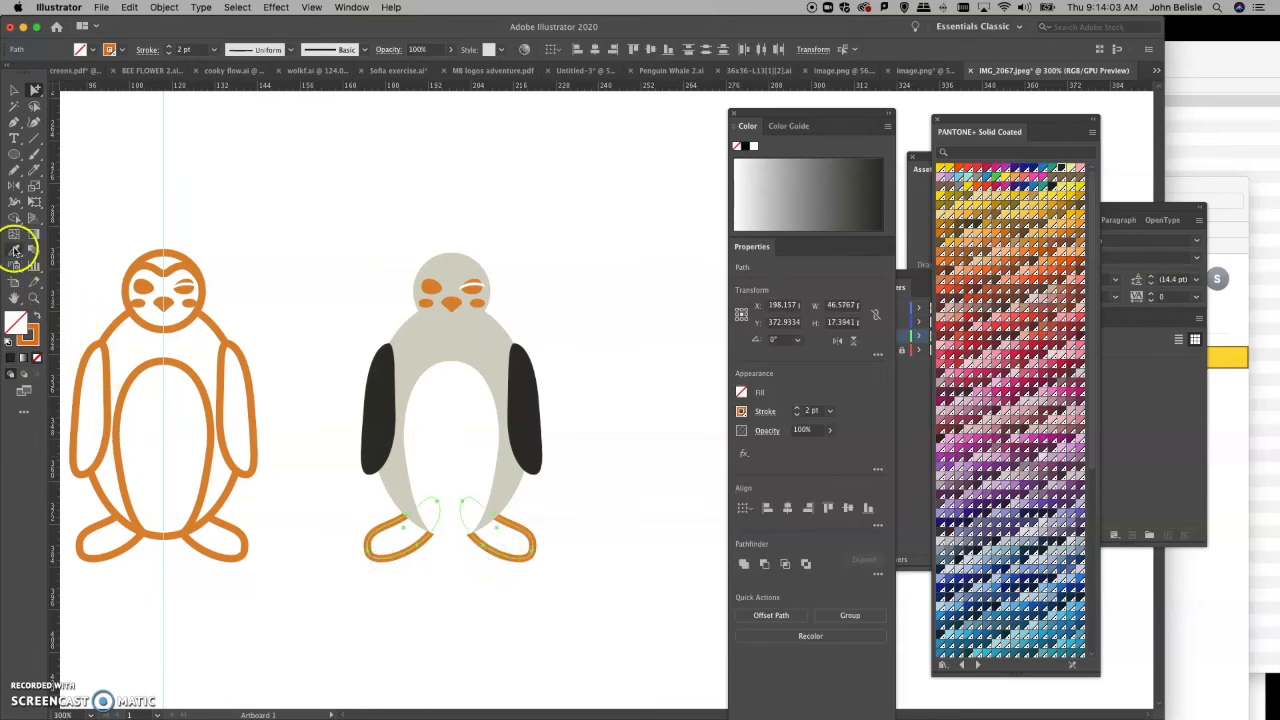
click(378, 378)
Step: Remove the white wink sliver from the copied penguin's right eye and select both eyes
click(35, 89)
click(429, 287)
click(475, 288)
drag(475, 288, 476, 292)
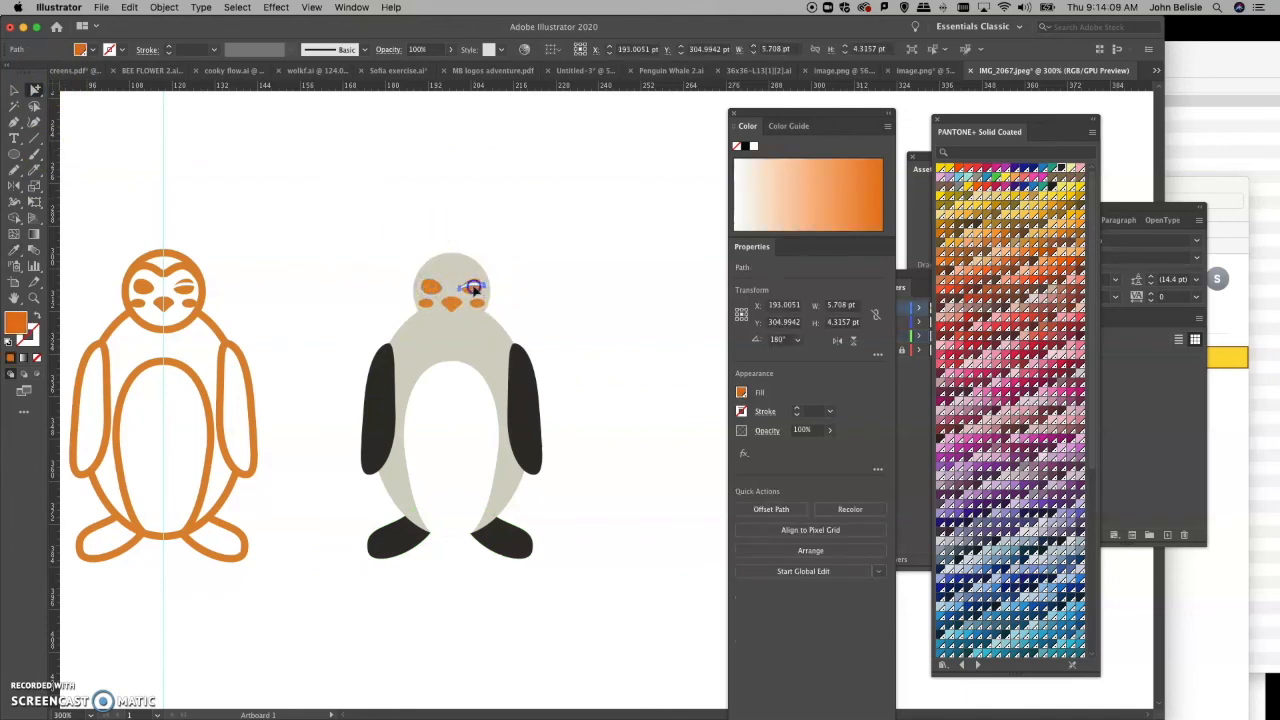
click(502, 181)
click(430, 288)
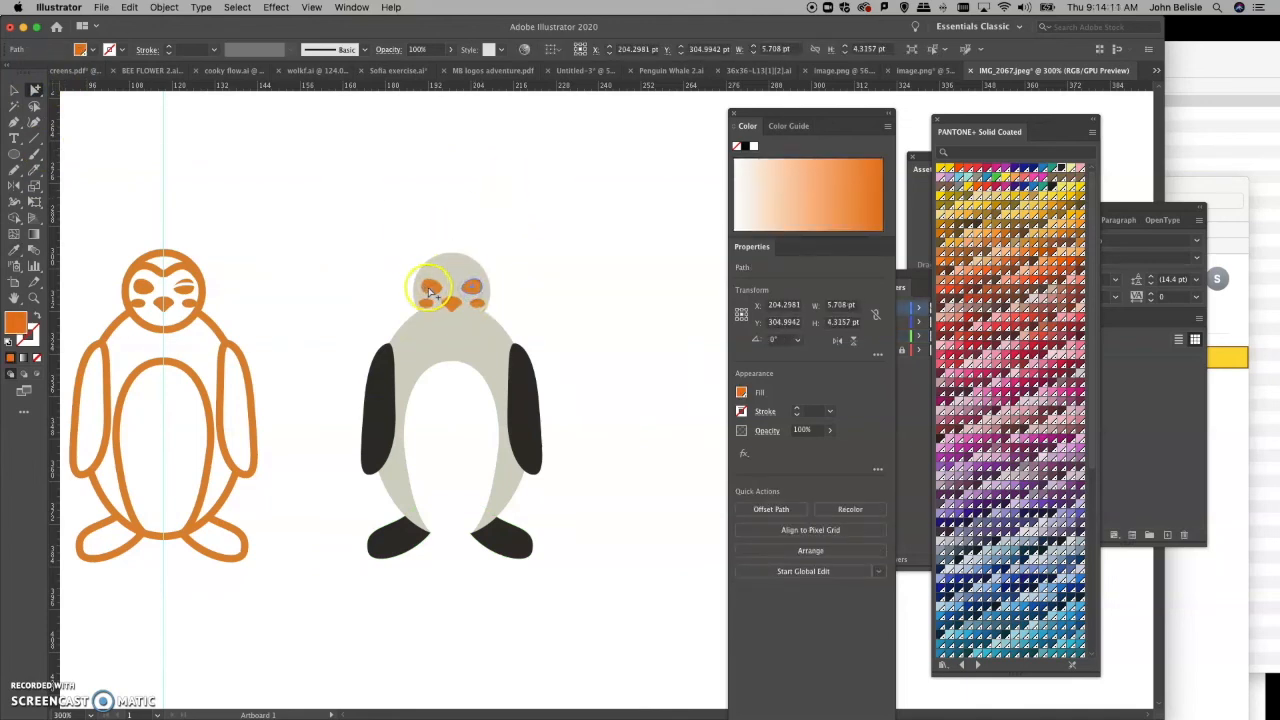
shift+click(472, 288)
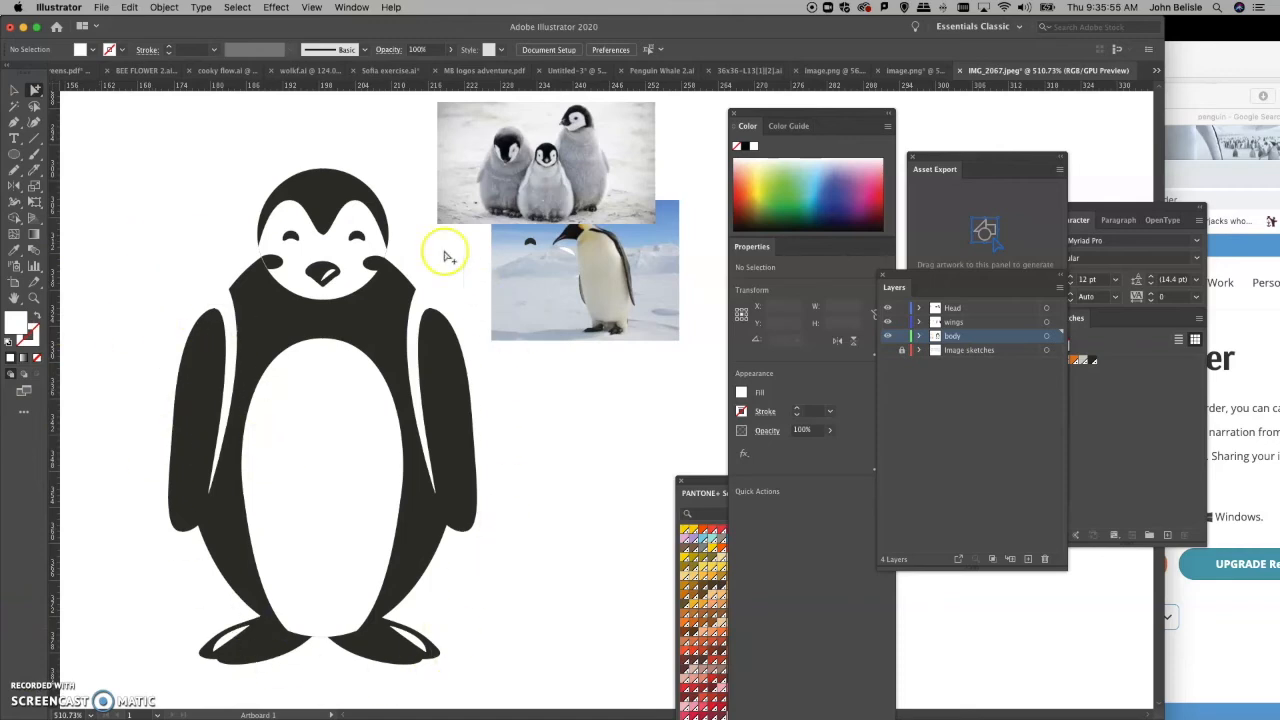
click(209, 343)
click(263, 332)
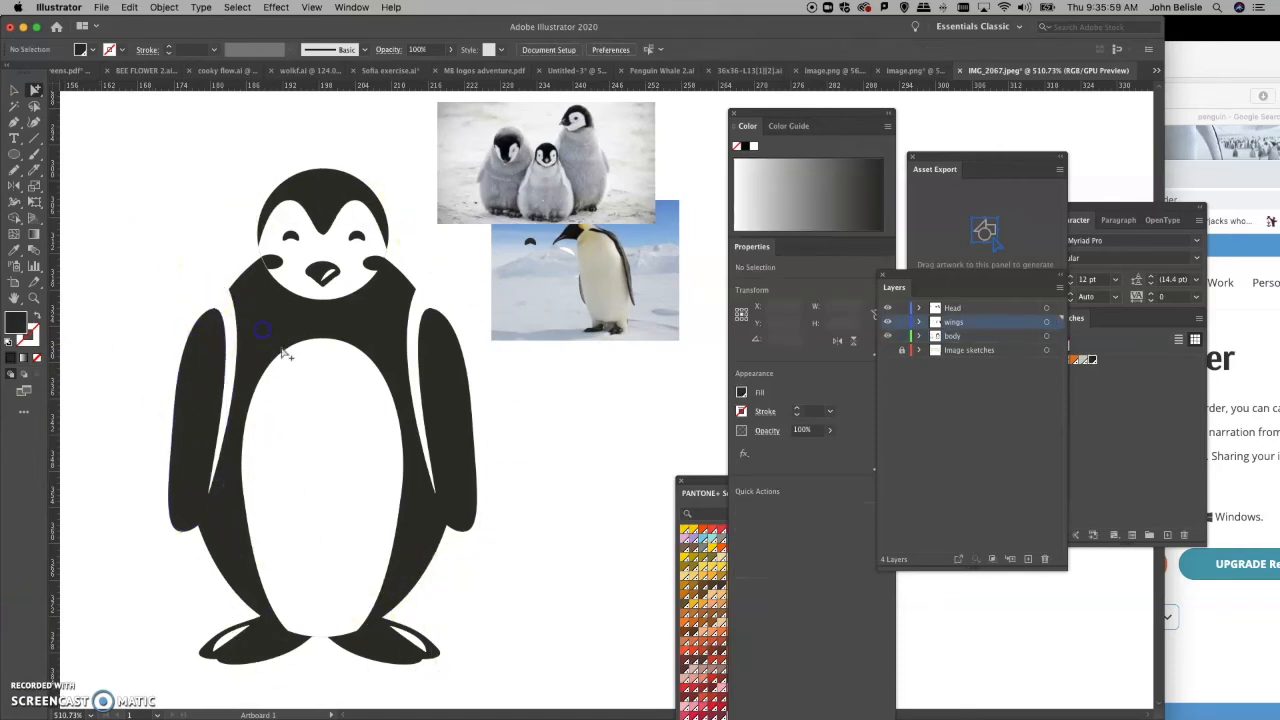
click(306, 375)
click(430, 369)
click(387, 312)
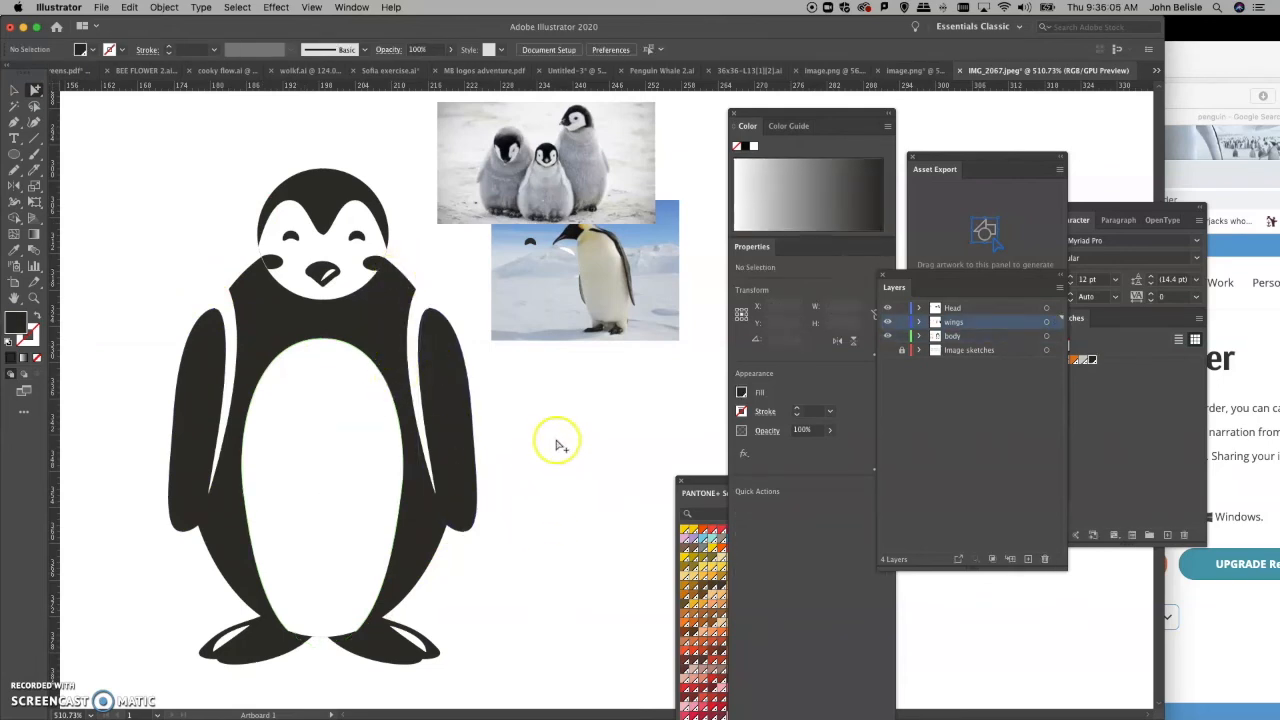
Step: Delete the two penguin reference photos and the leftover black shapes beside the black-and-white penguin
drag(567, 303, 579, 349)
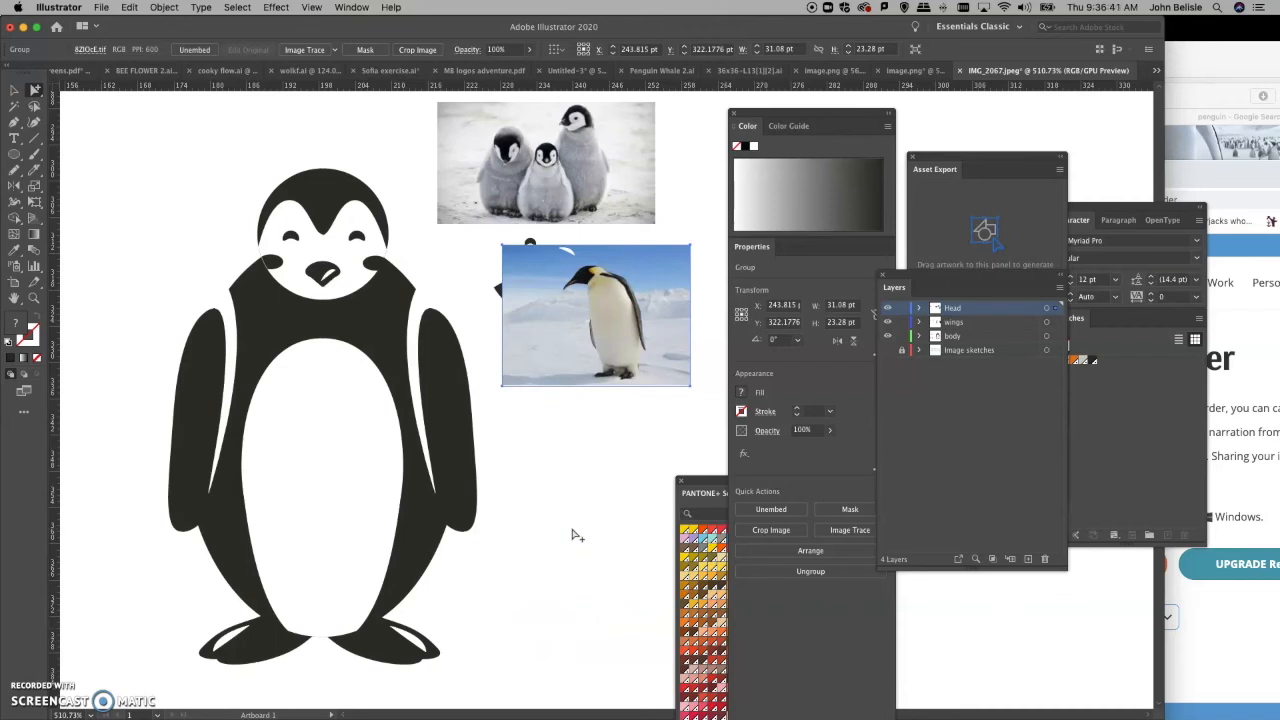
click(170, 212)
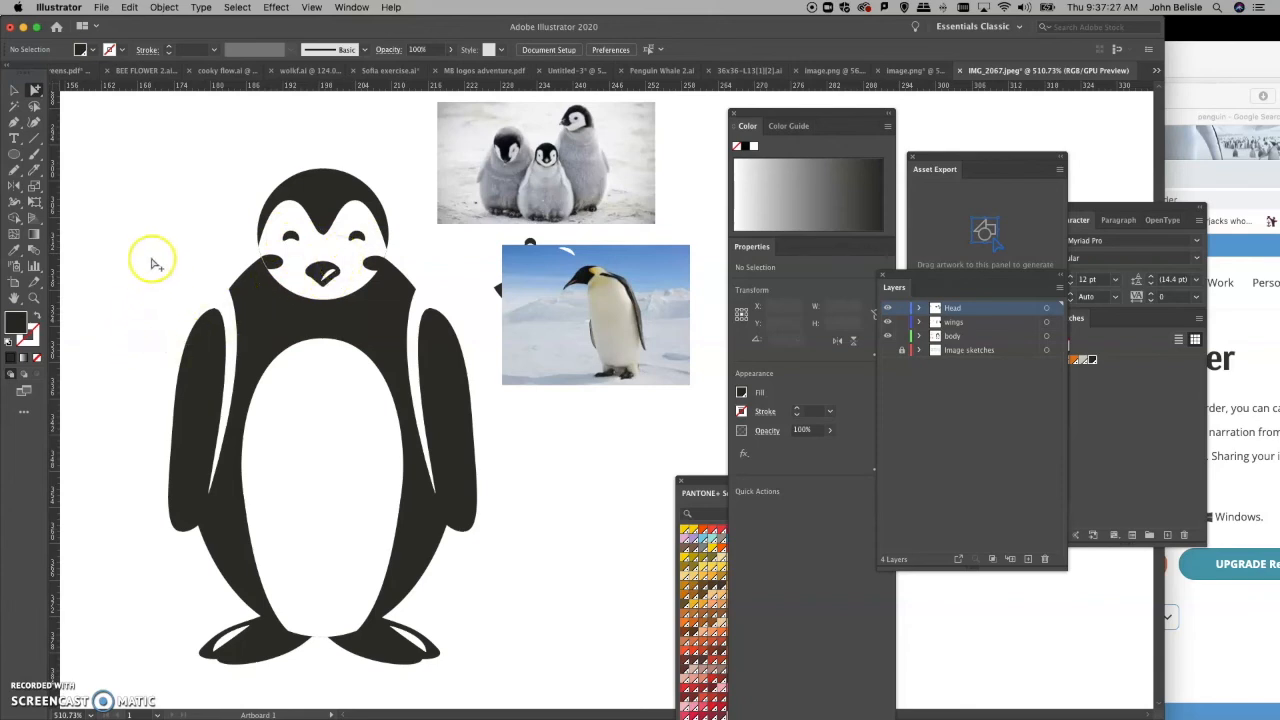
drag(577, 293, 585, 345)
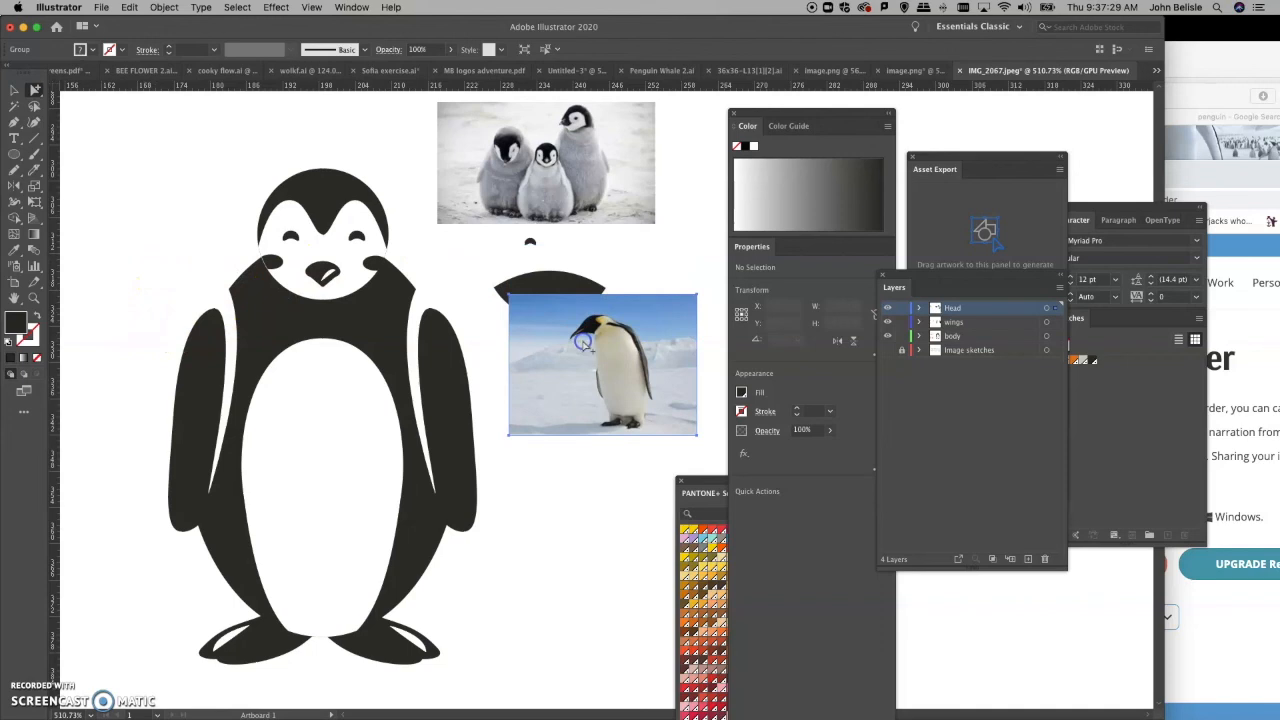
key(Delete)
click(549, 215)
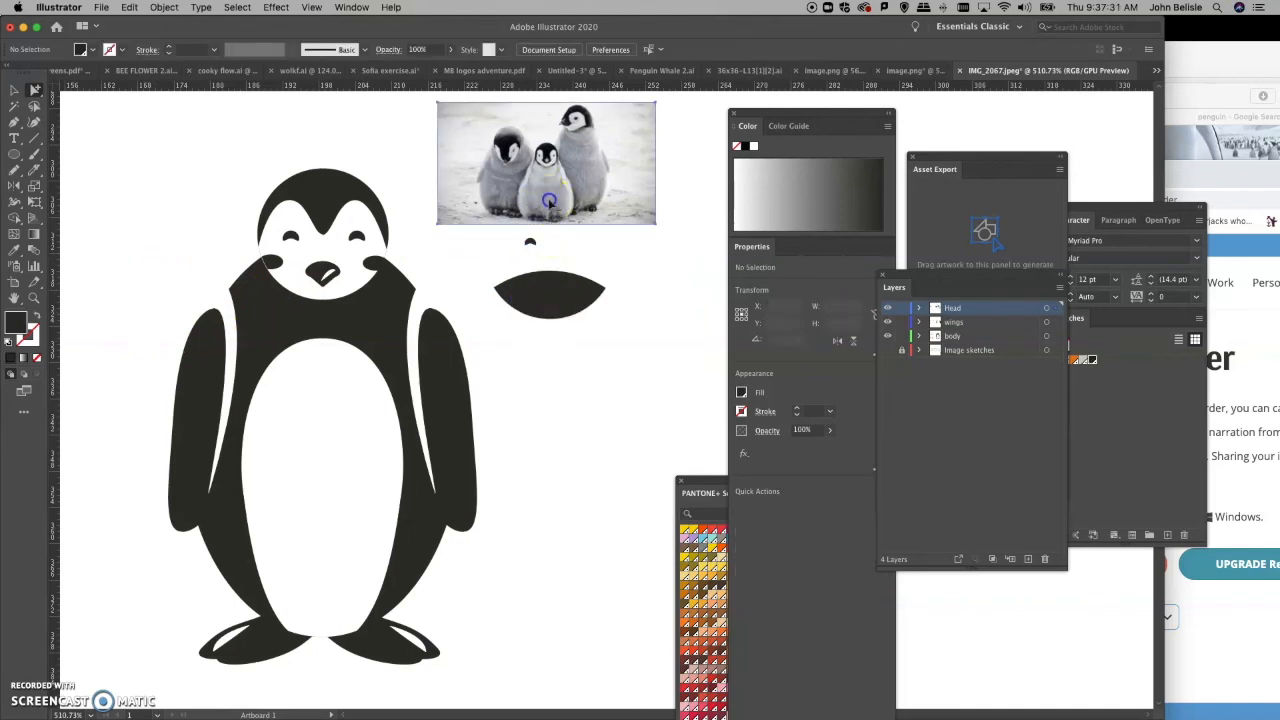
key(Delete)
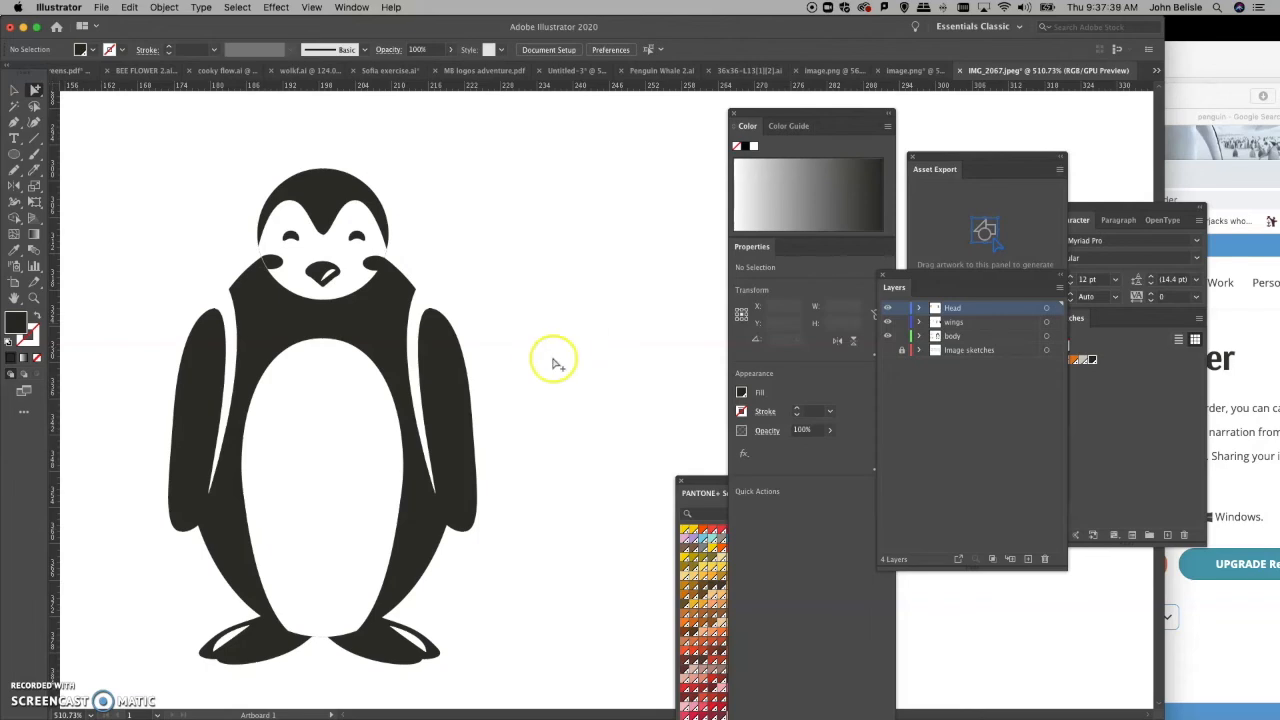
Step: Try a 4 pt stroke weight on the whole orange line penguin, and reduce it to 1 pt
scroll(451, 357, left, 10)
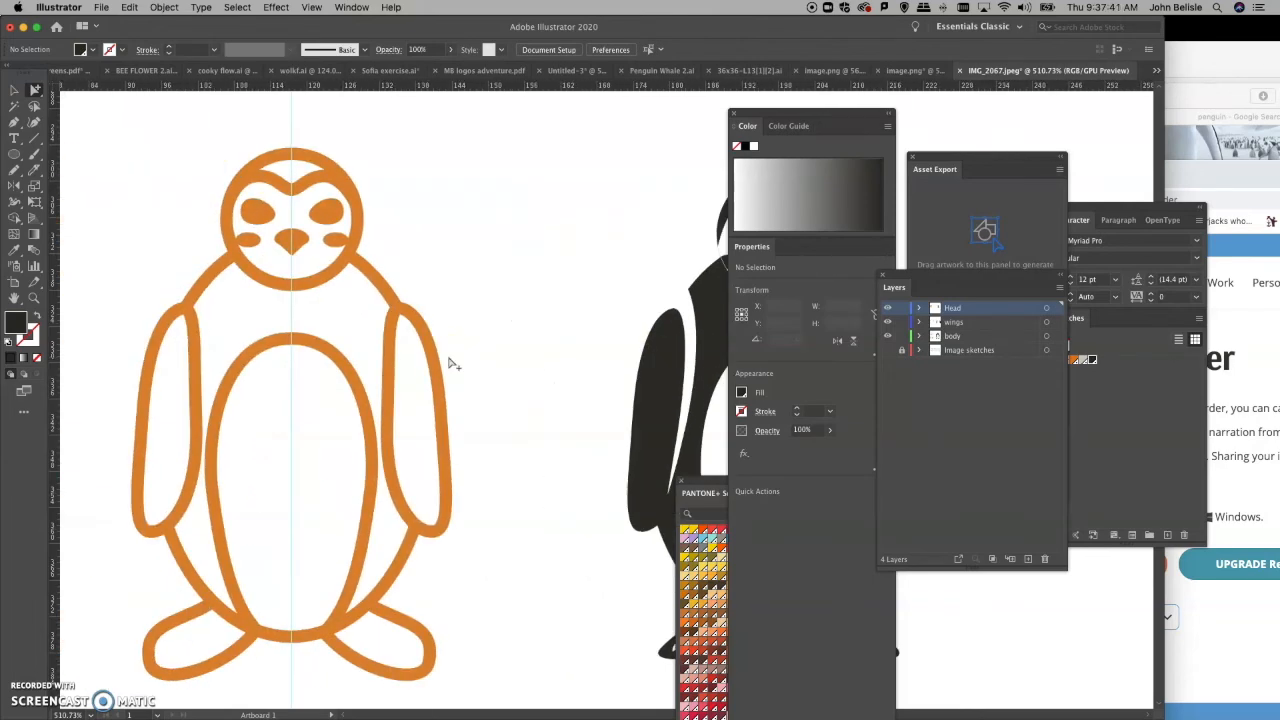
scroll(453, 364, down, 1)
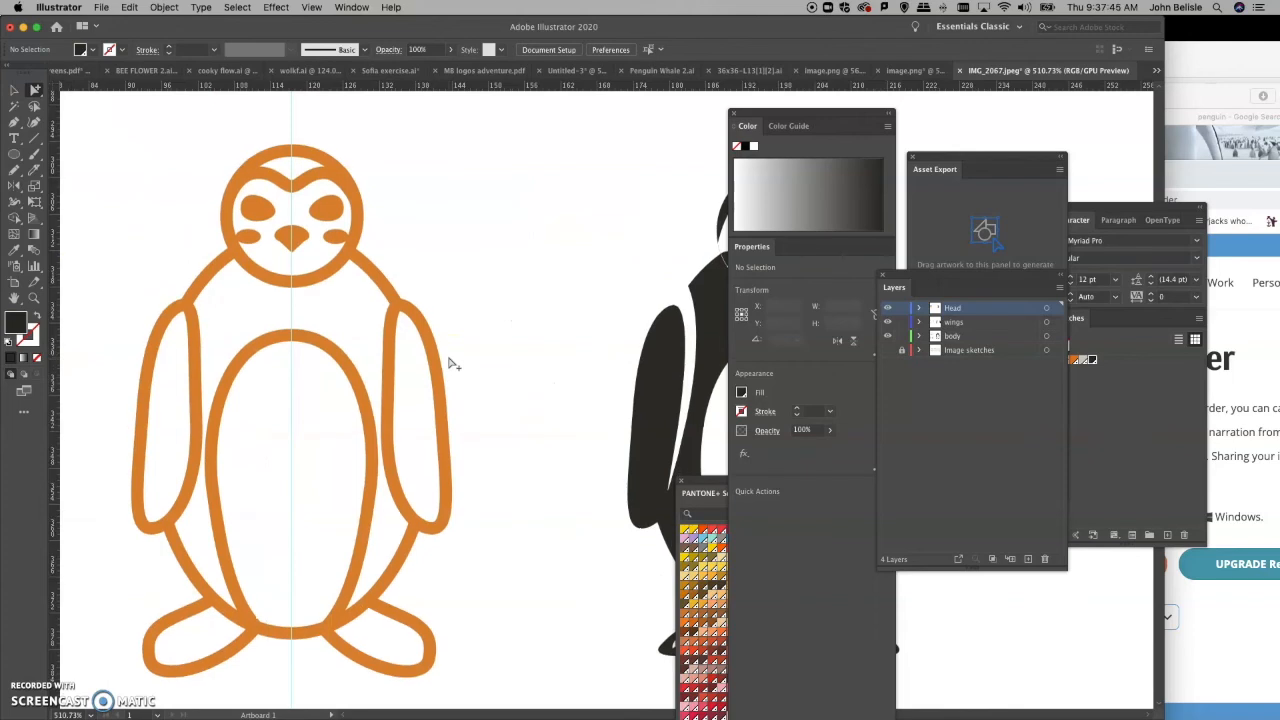
scroll(453, 364, down, 2)
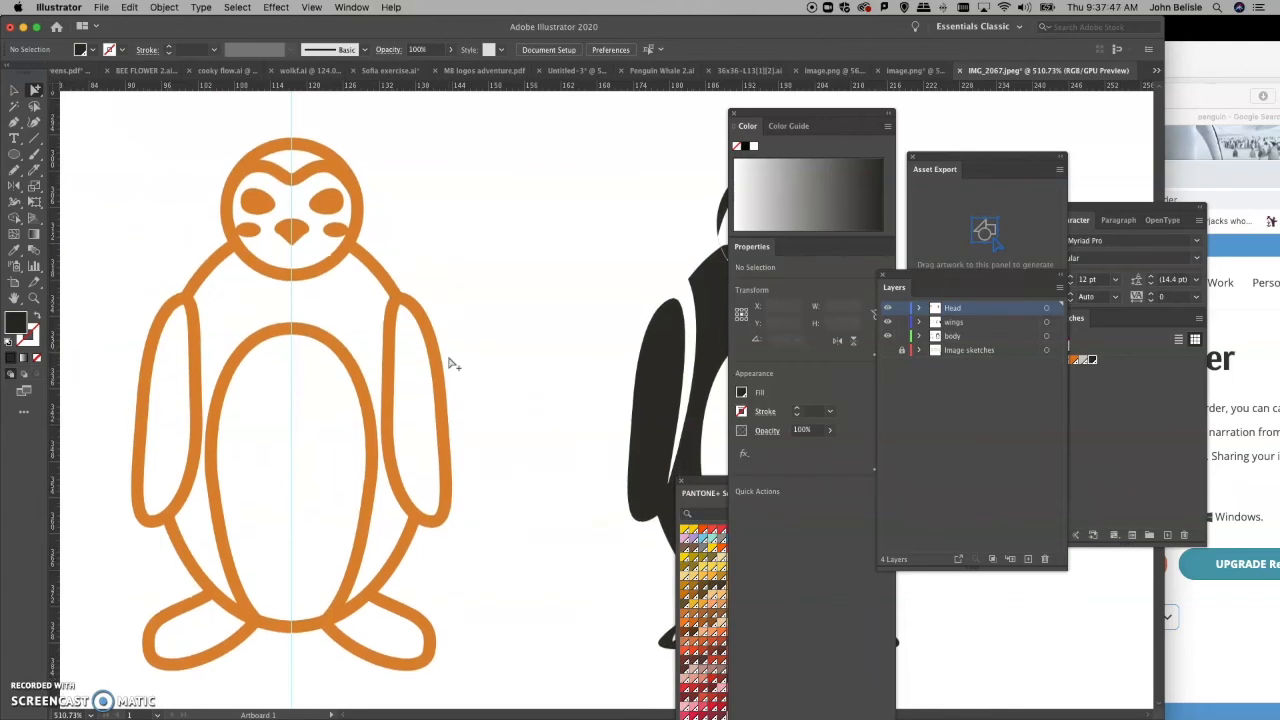
scroll(453, 364, down, 5)
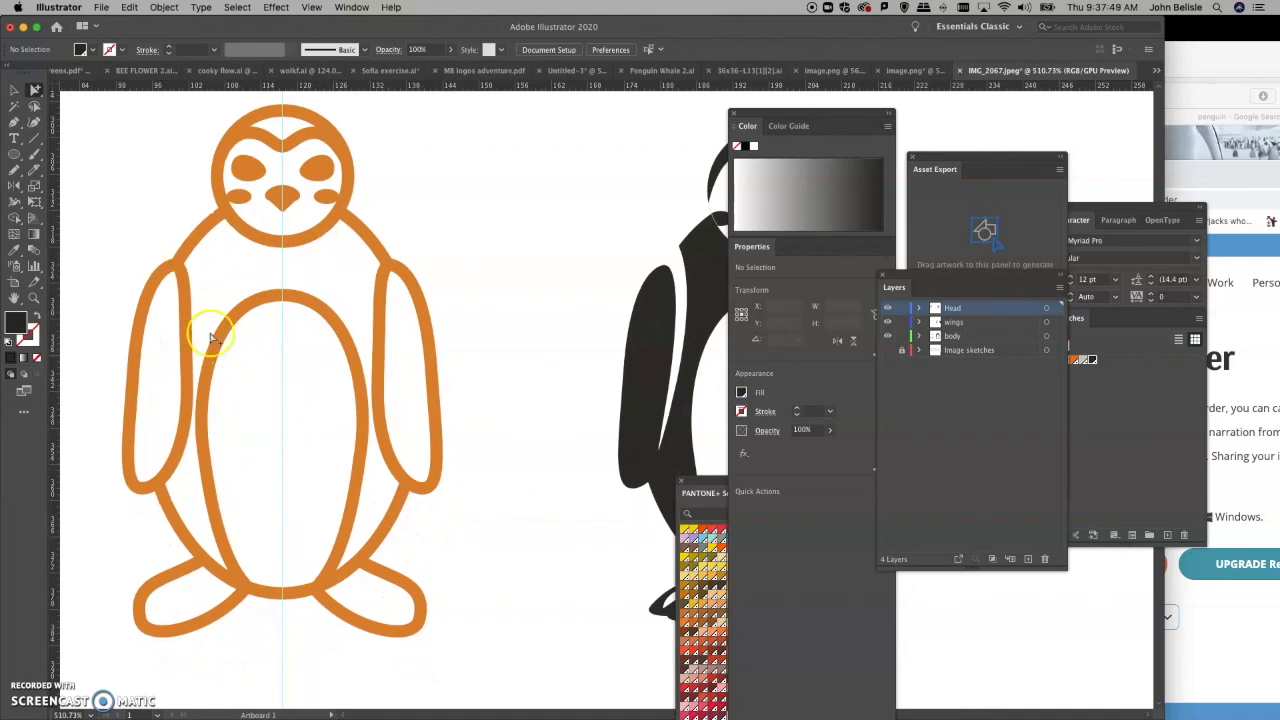
drag(119, 152, 483, 606)
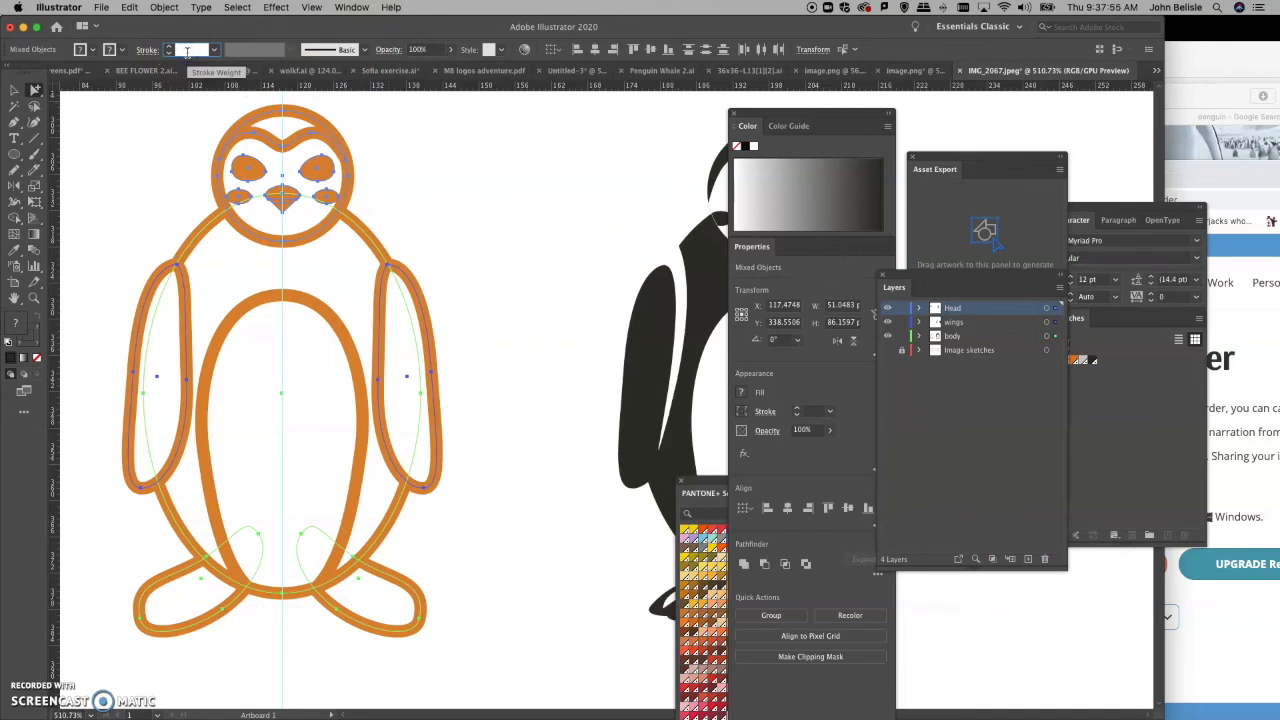
key(Return)
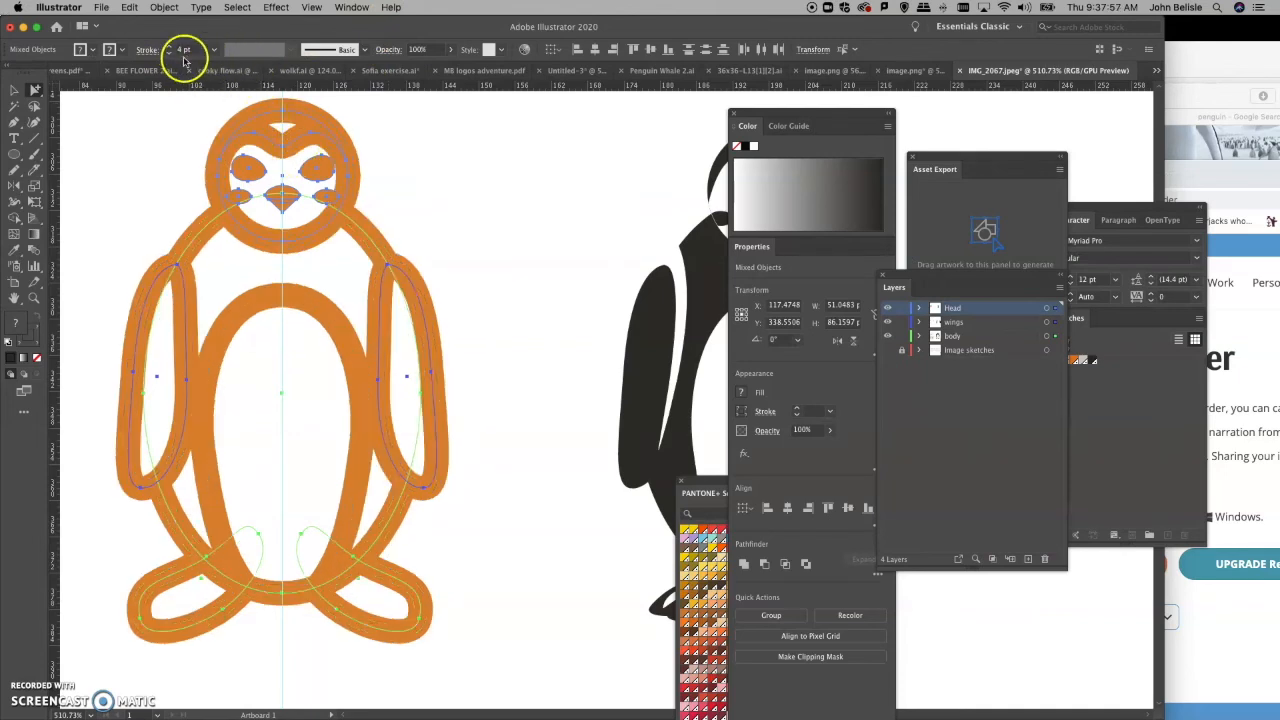
click(169, 54)
click(169, 54)
click(169, 54)
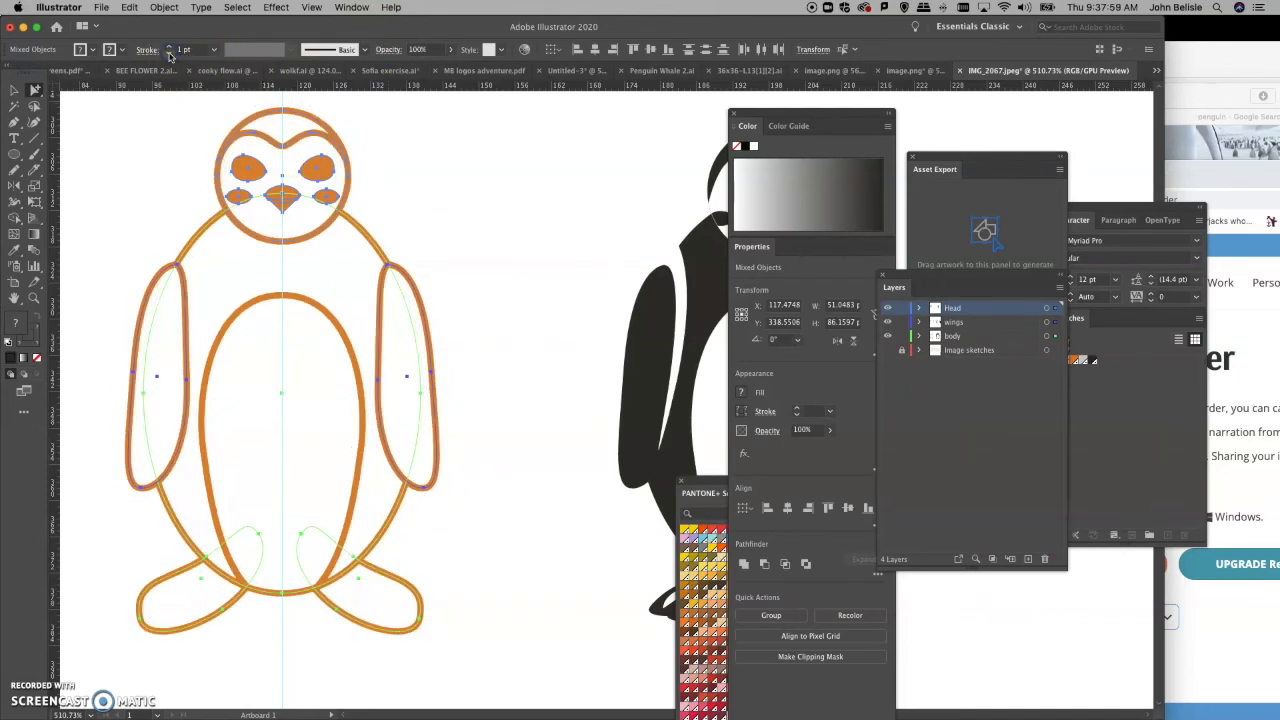
Step: Reselect the whole orange line penguin and recolor its strokes with black from the PANTONE+ Solid Coated swatches
click(497, 240)
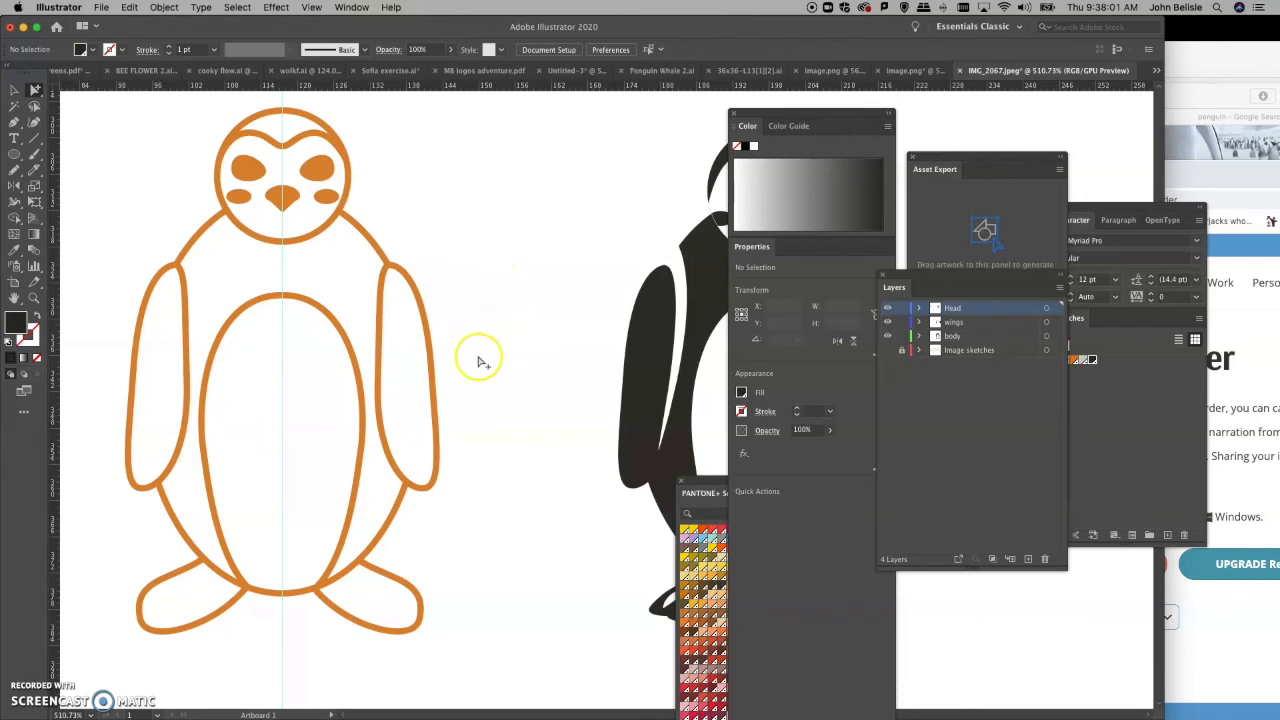
key(z)
drag(117, 132, 484, 641)
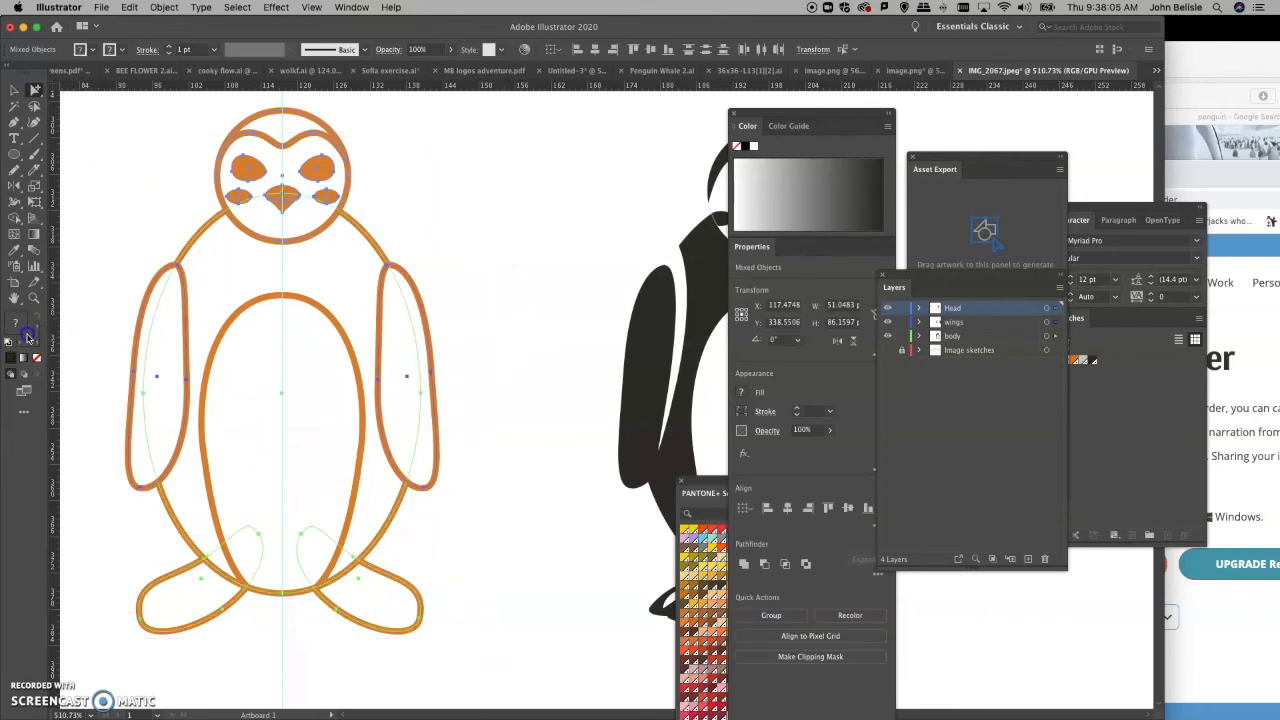
click(16, 364)
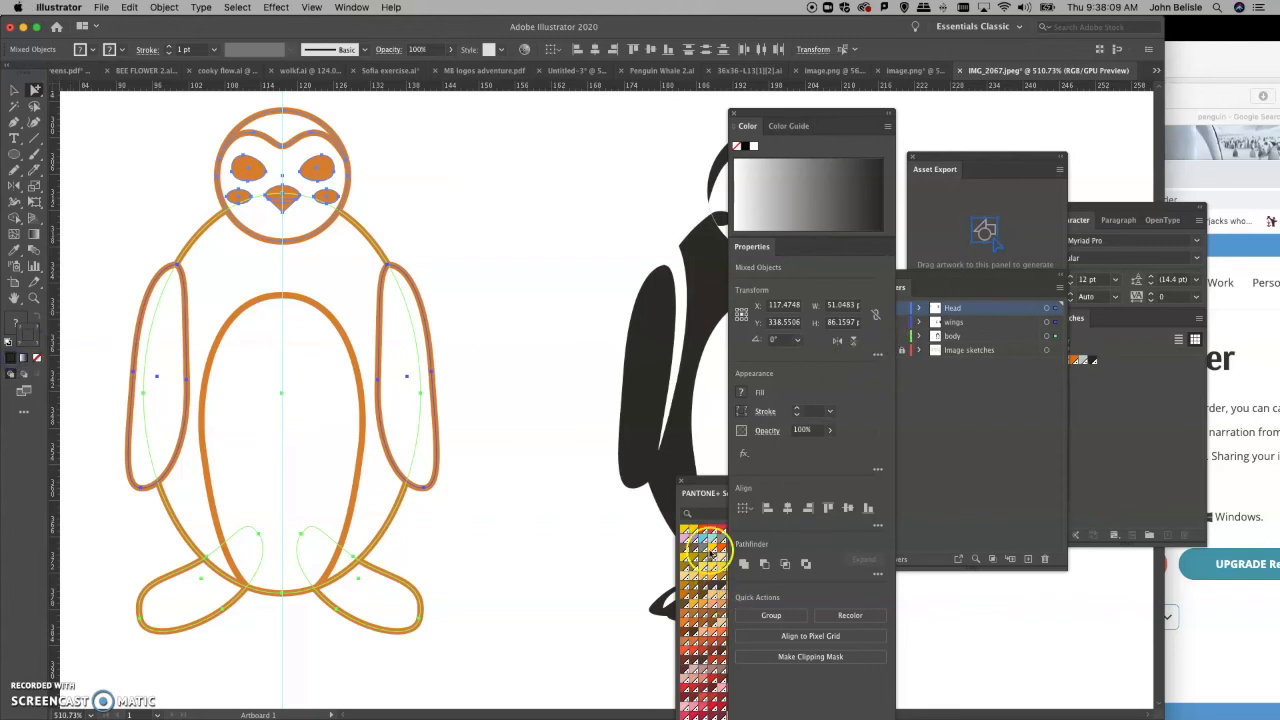
click(699, 495)
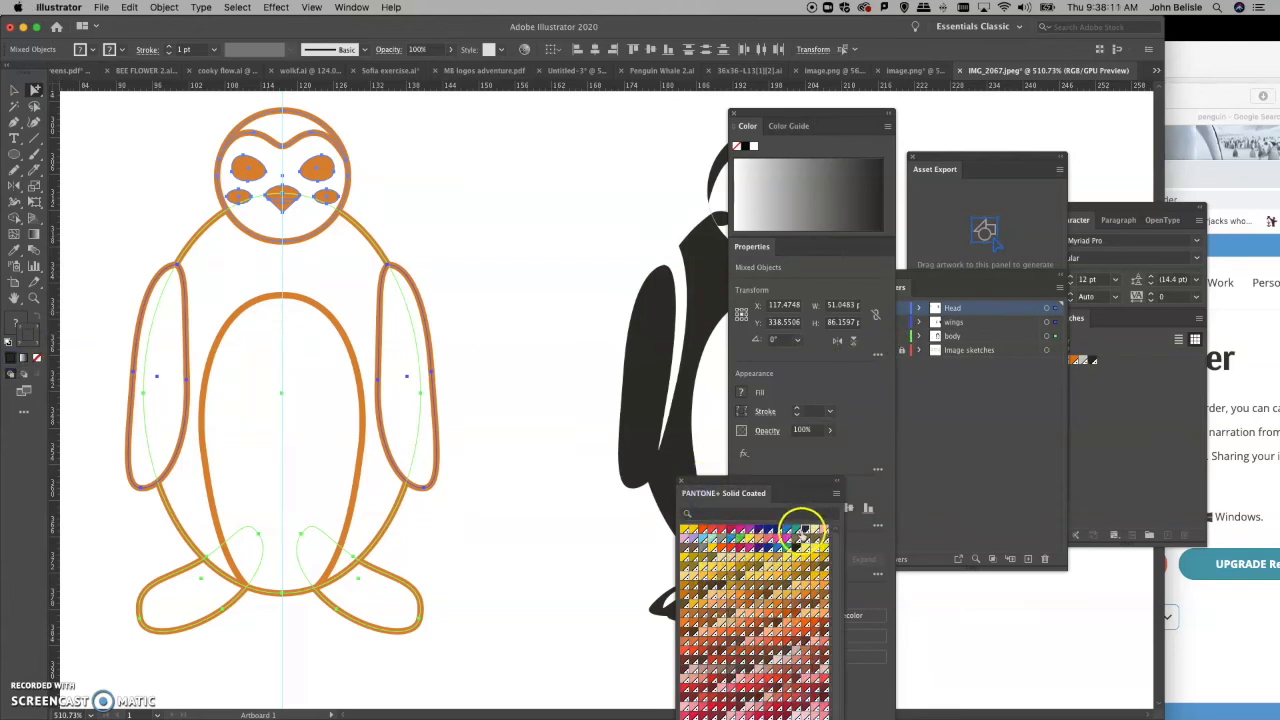
click(806, 529)
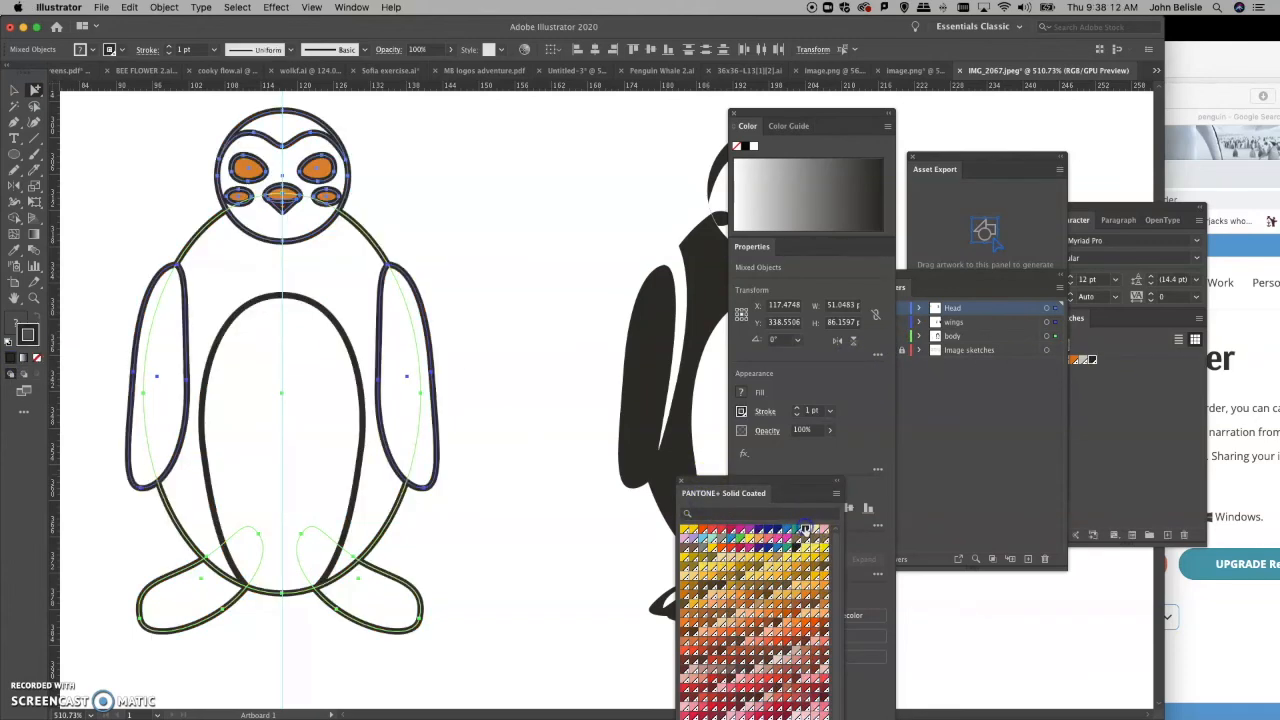
click(436, 194)
Step: Select the line penguin's beak parts and compare the outlined penguin with the filled black-and-white one
click(282, 205)
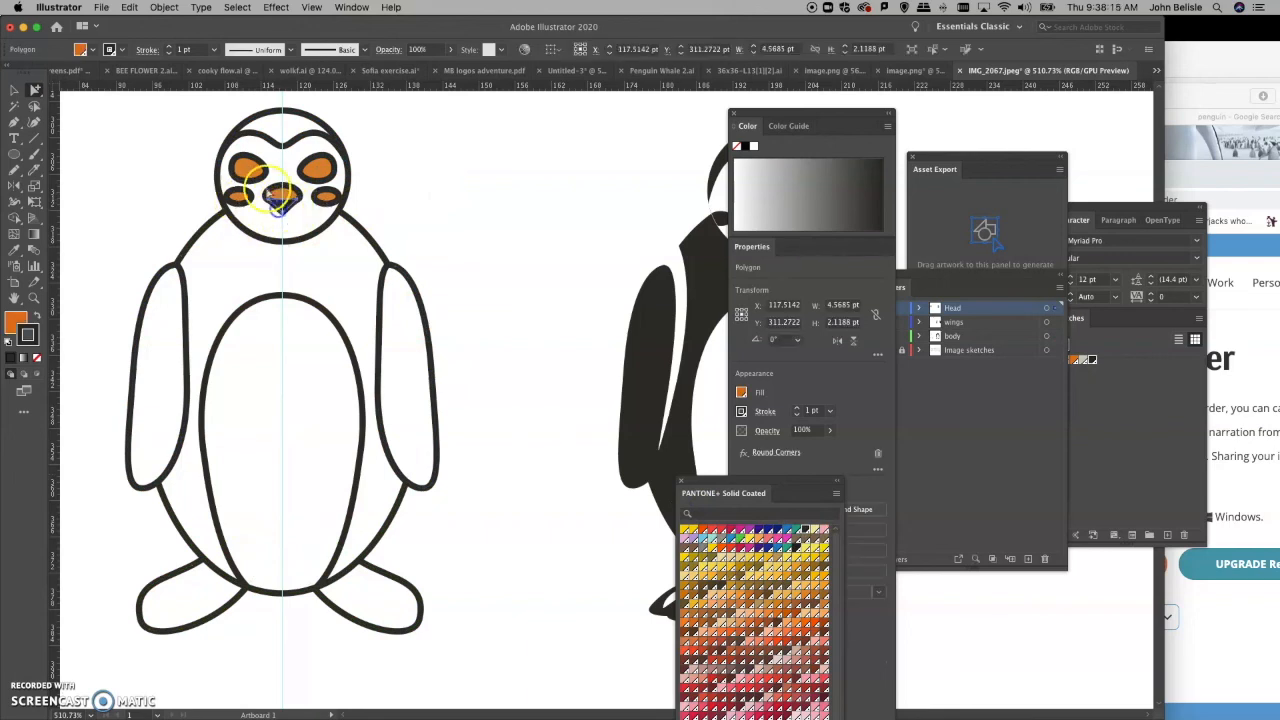
shift+click(279, 195)
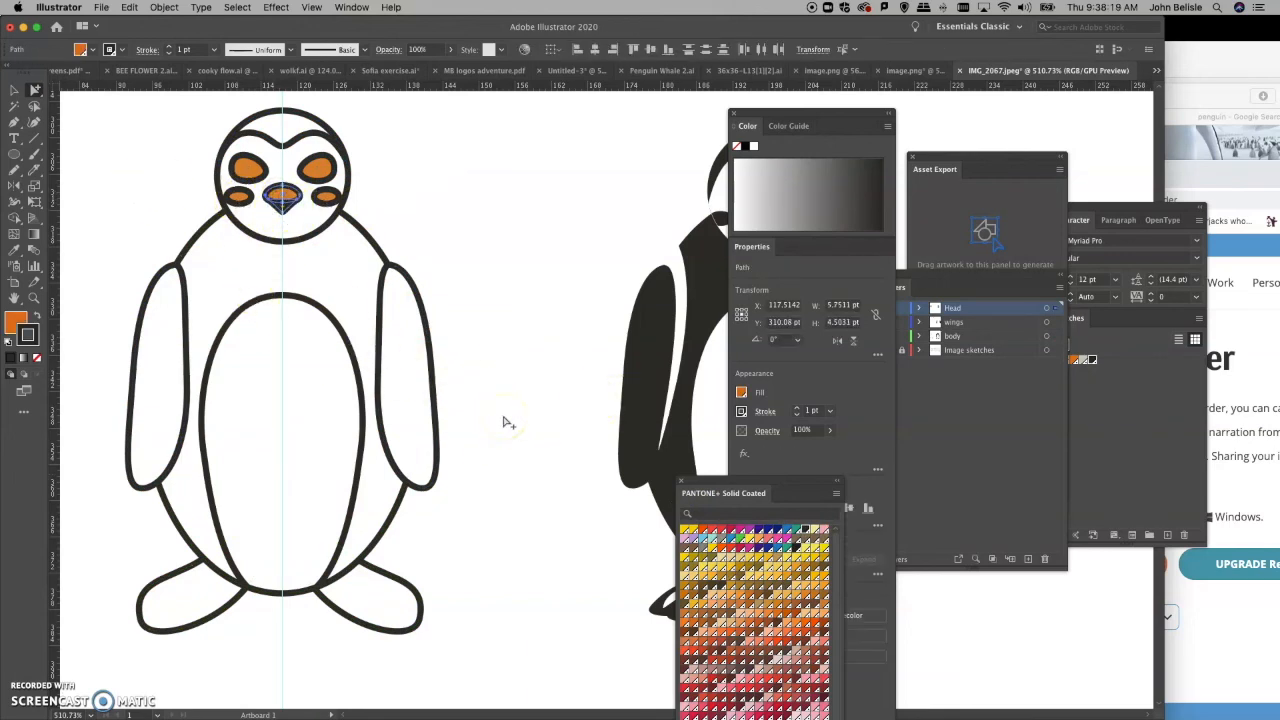
scroll(508, 422, right, 10)
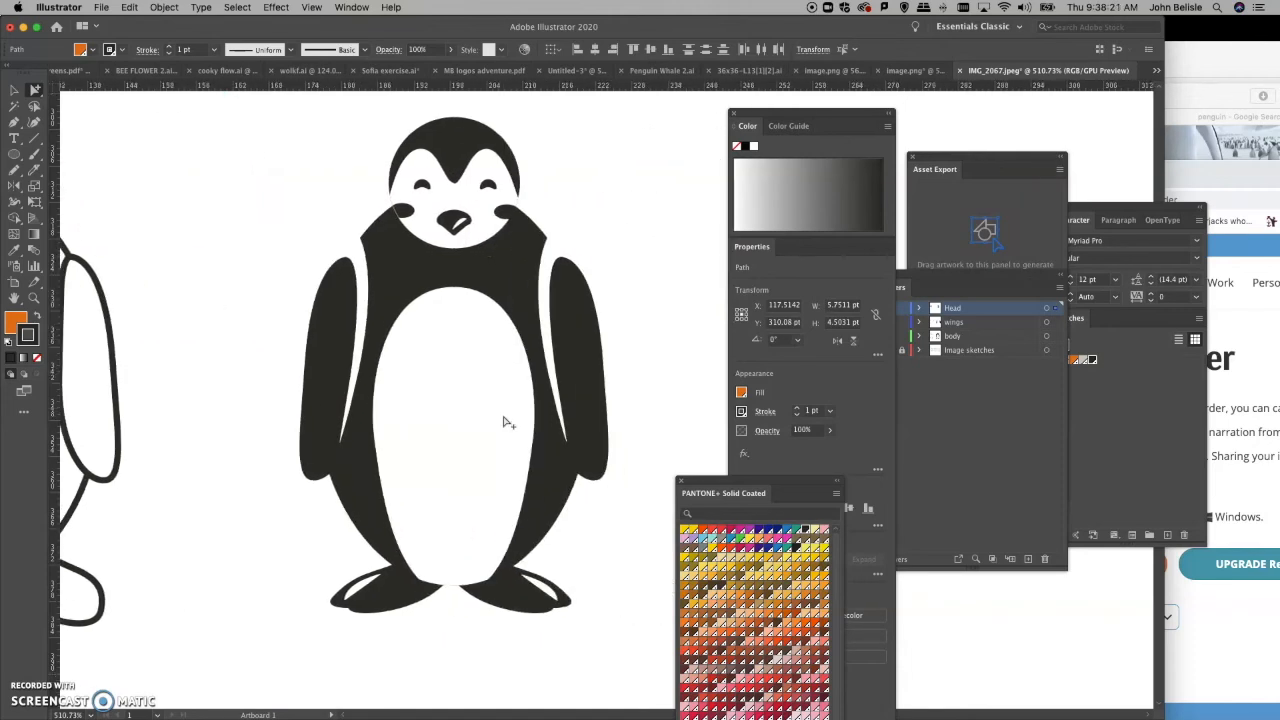
scroll(505, 422, left, 1)
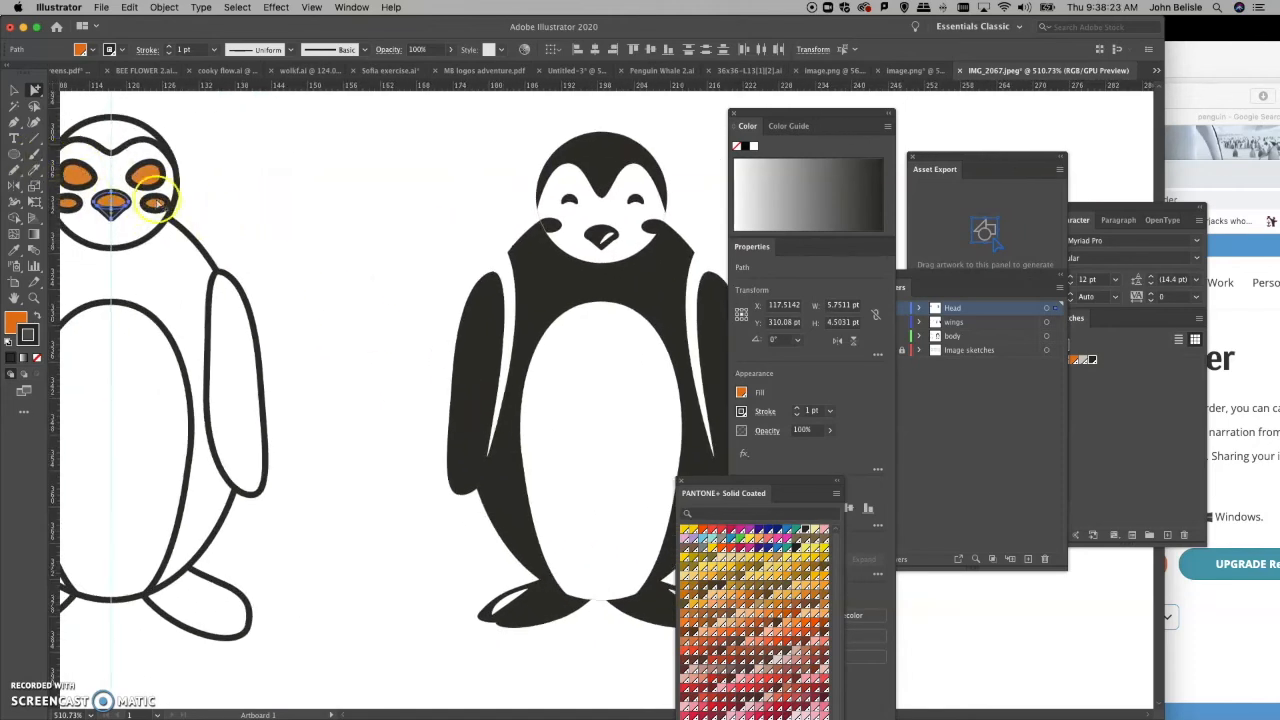
scroll(278, 280, left, 5)
scroll(278, 280, down, 3)
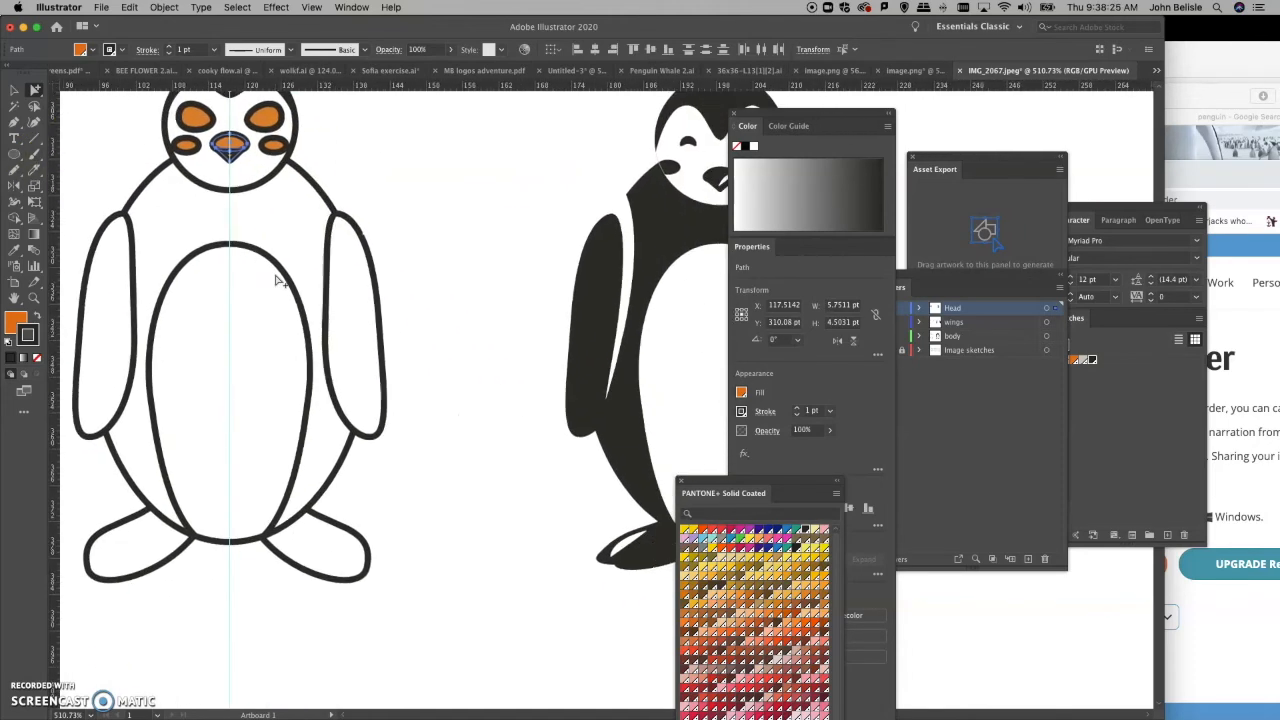
scroll(278, 280, right, 10)
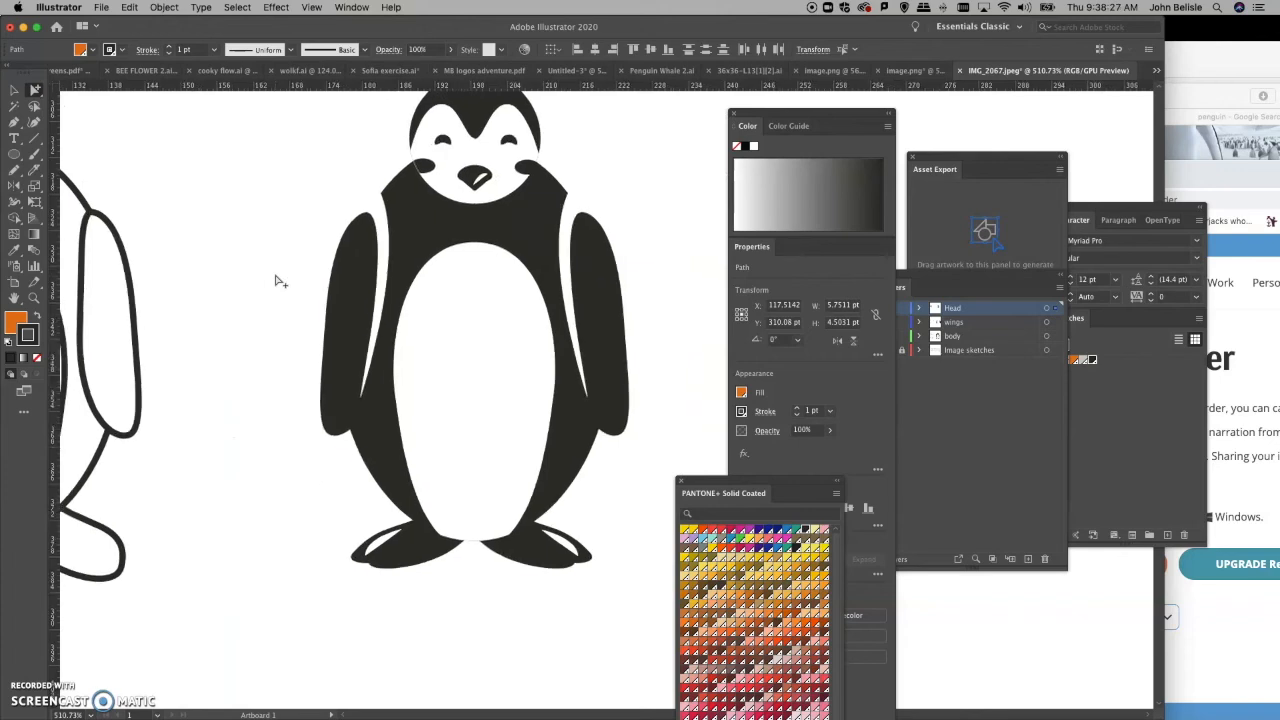
scroll(278, 280, right, 5)
scroll(278, 280, up, 3)
scroll(278, 280, right, 2)
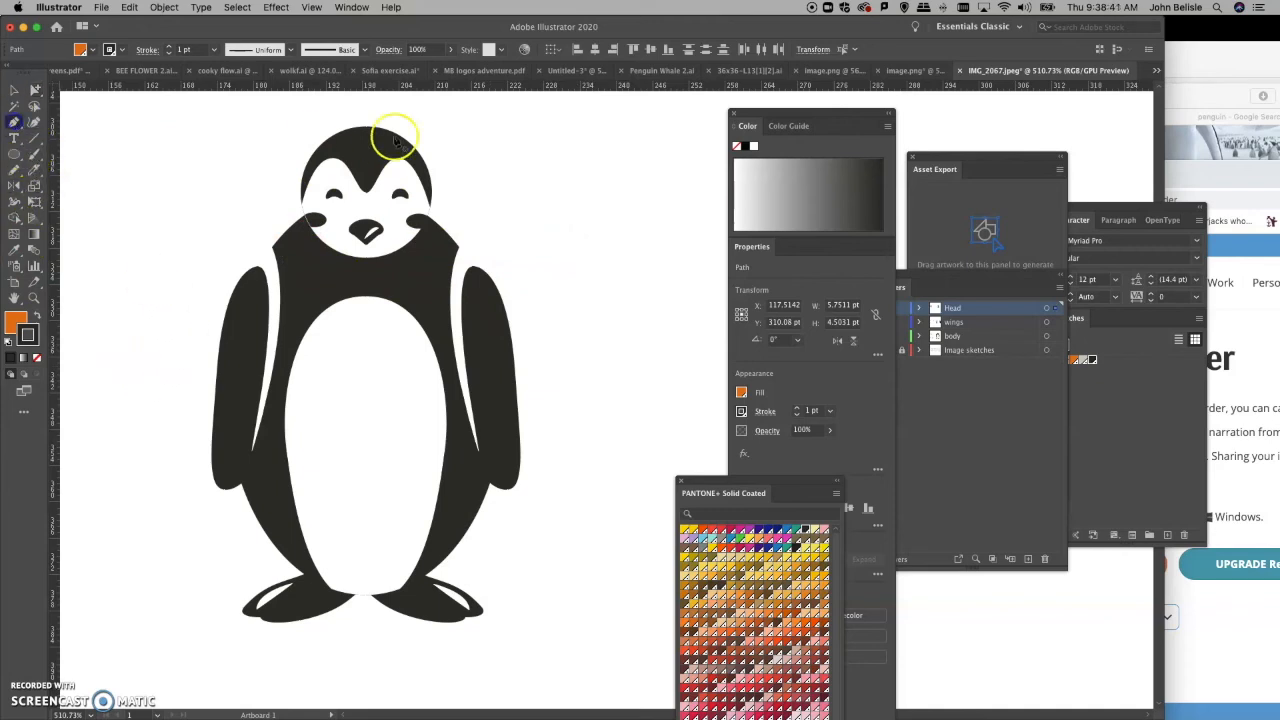
Step: Draw a thin curved highlight about 7.6 by 1.2 pt atop the filled penguin's head, with the belly's white fill and no stroke
click(347, 139)
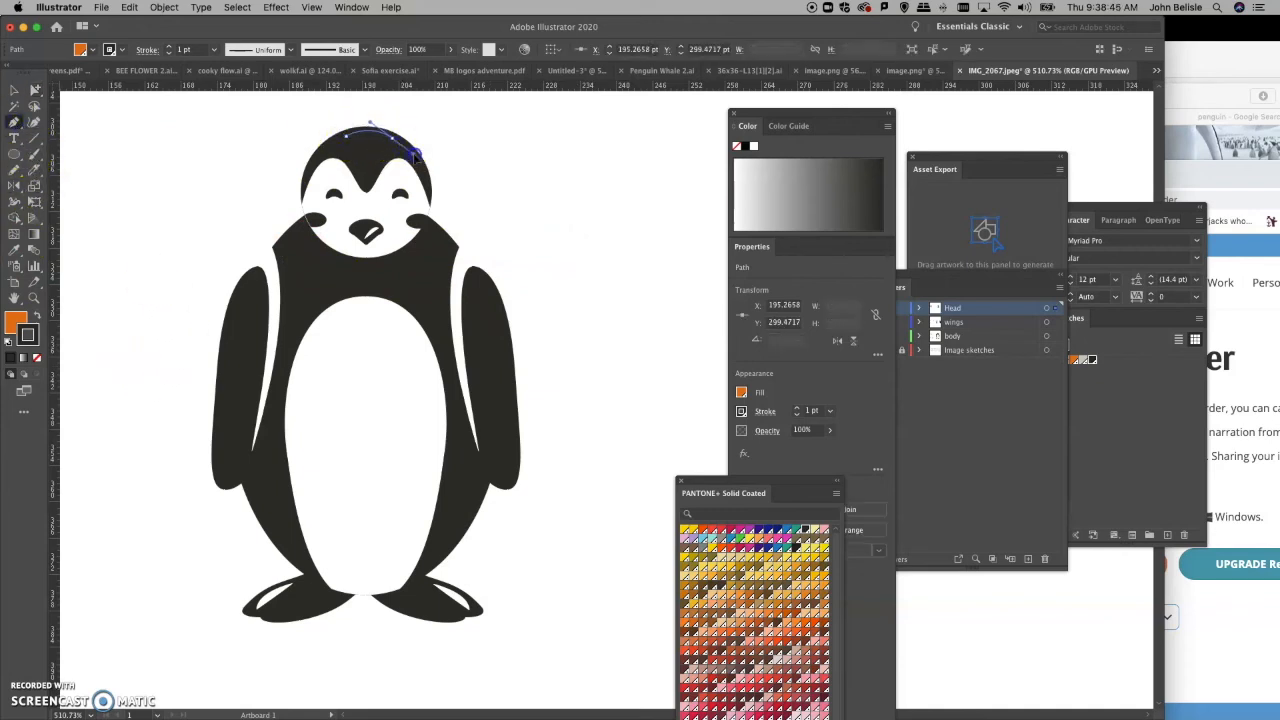
click(401, 150)
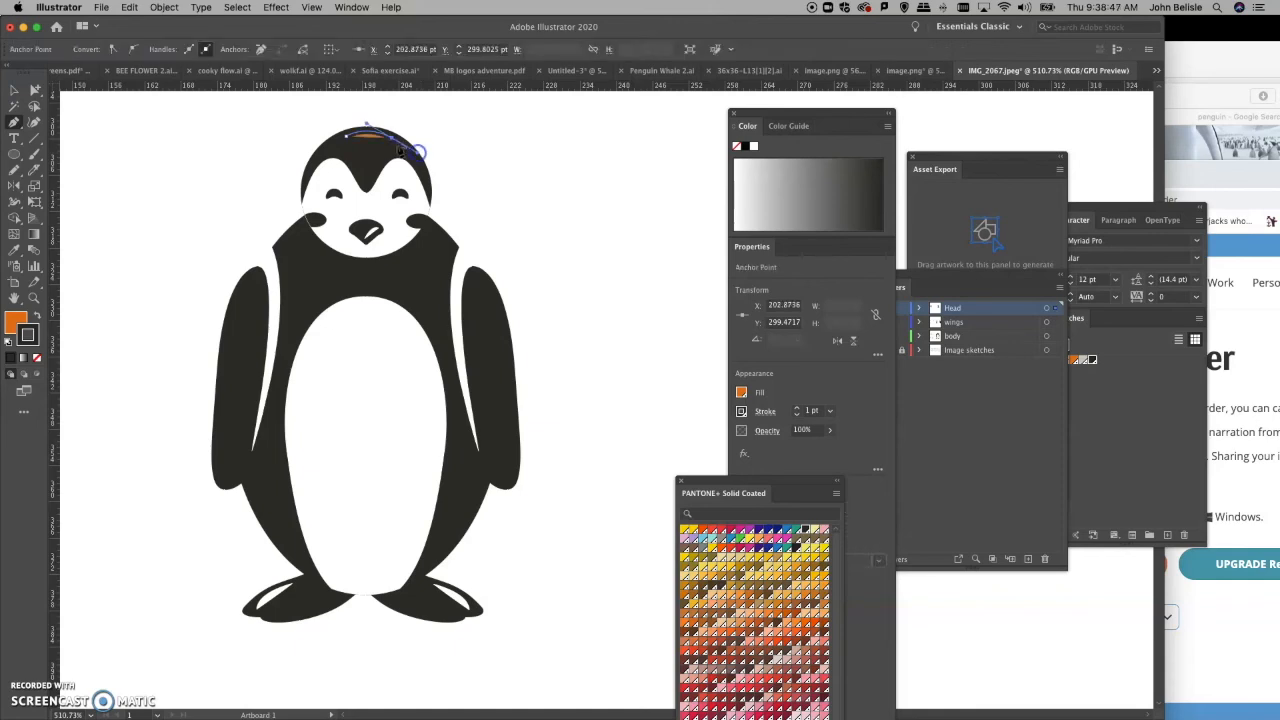
click(346, 139)
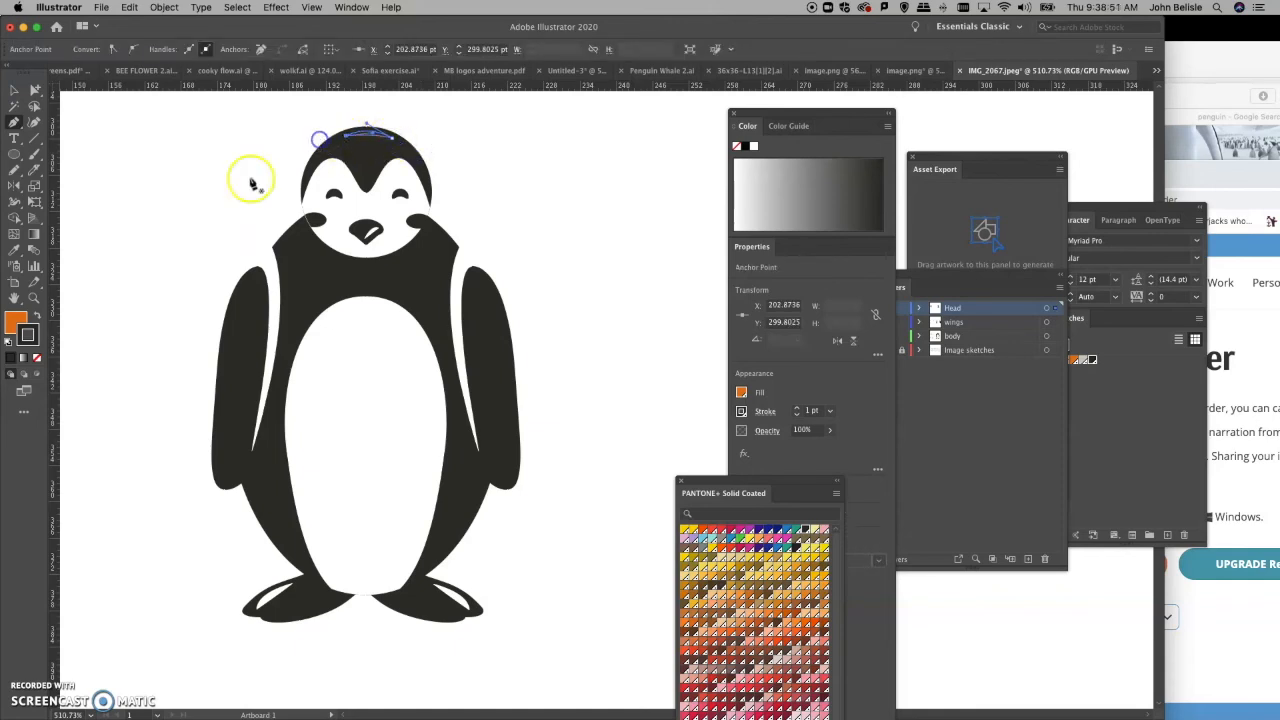
click(14, 250)
click(351, 372)
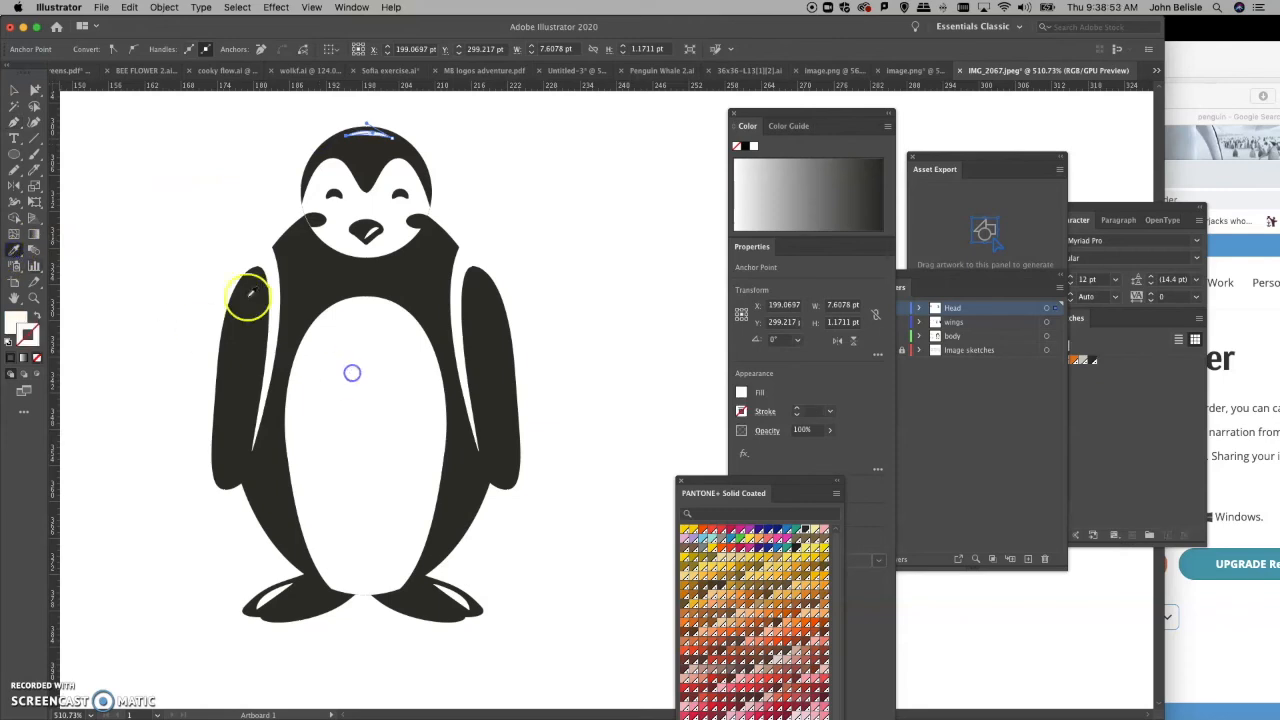
click(34, 90)
click(122, 134)
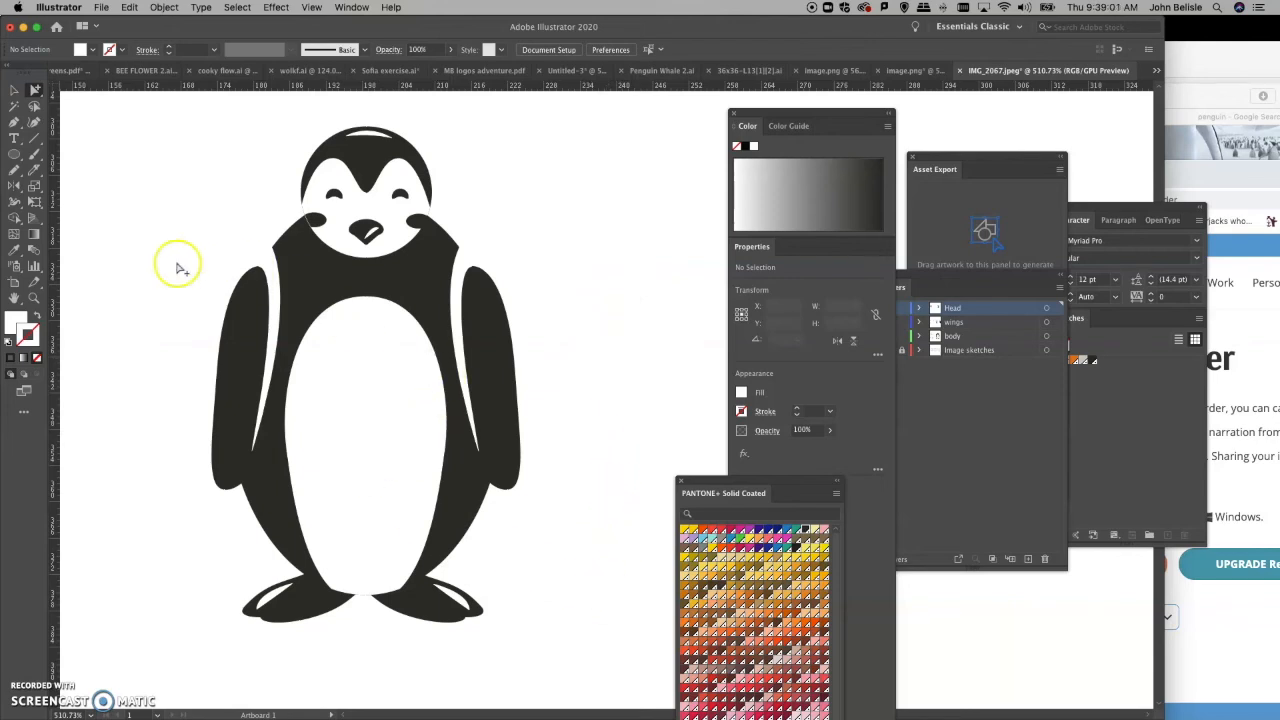
Step: Try a thin white curved highlight about 3.4 by 1.1 pt on the tip of the filled penguin's right wing
click(14, 121)
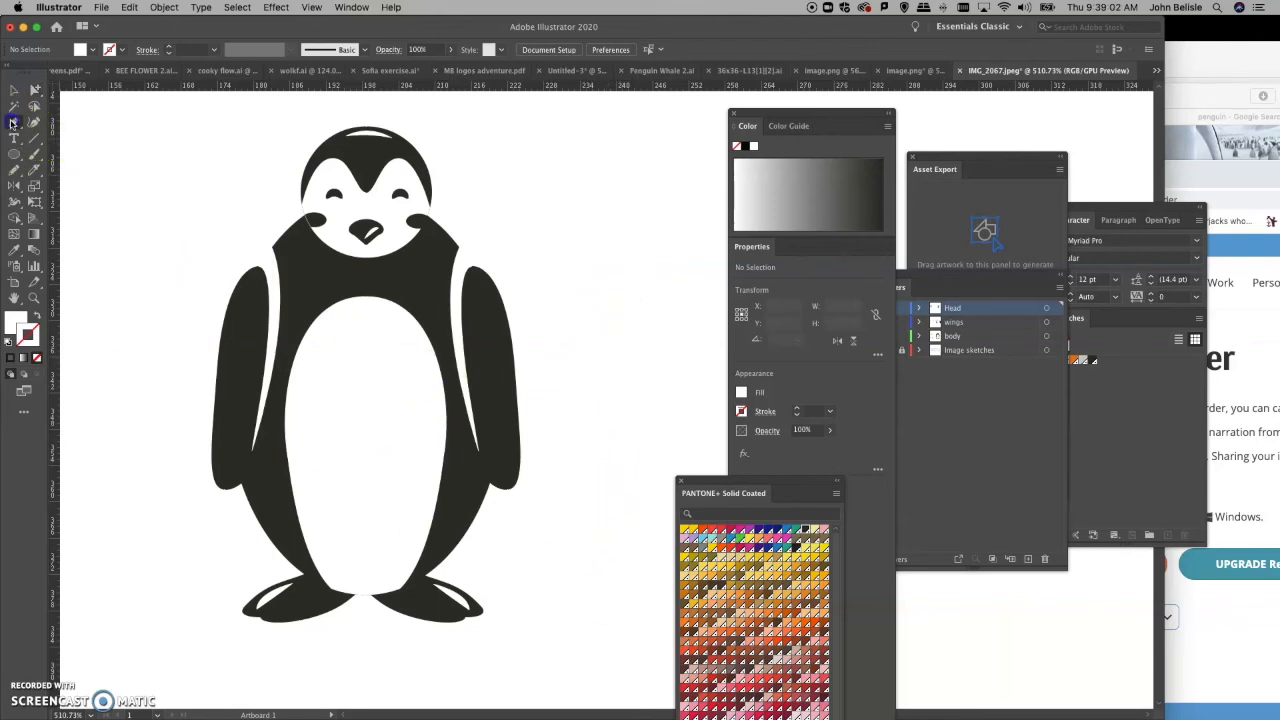
click(491, 476)
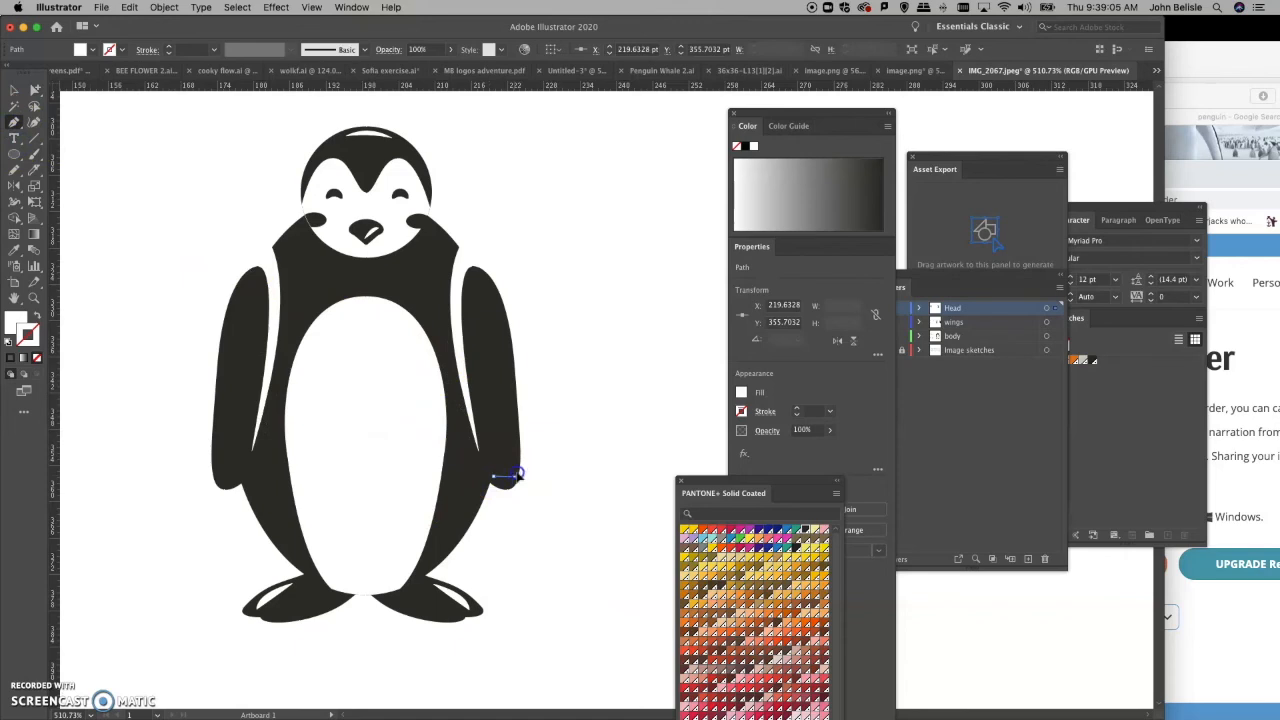
click(522, 465)
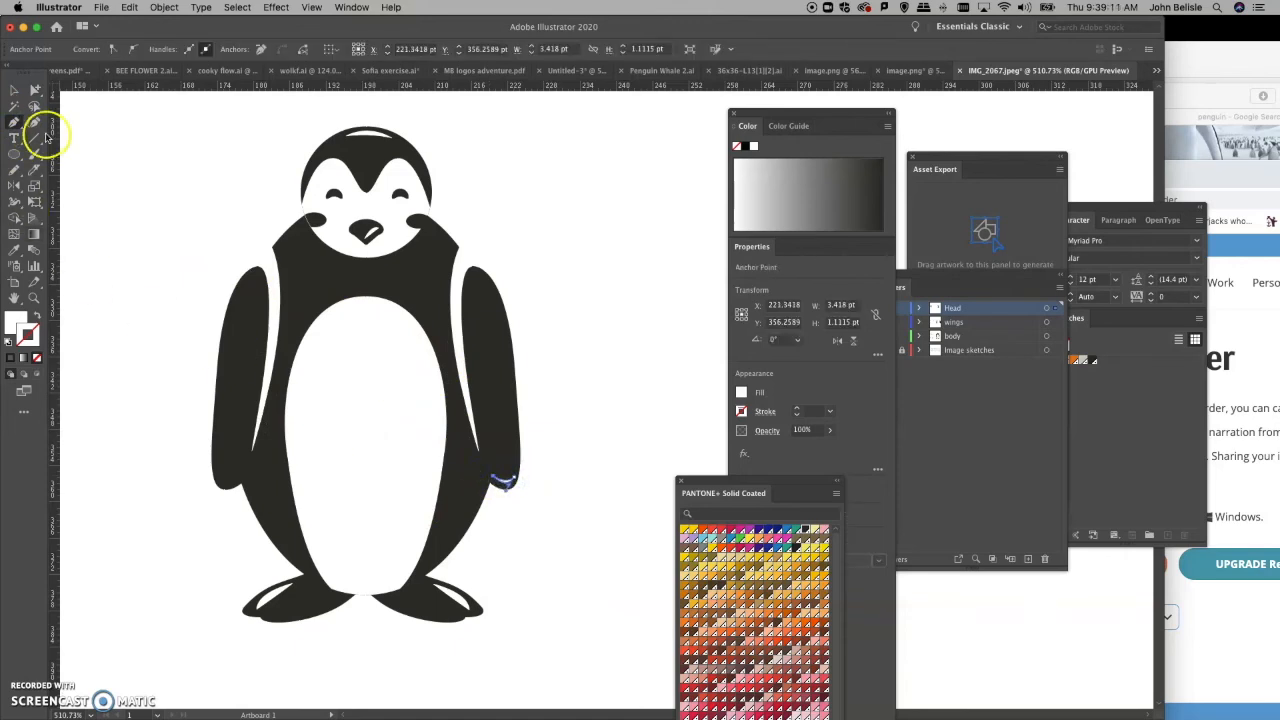
click(606, 500)
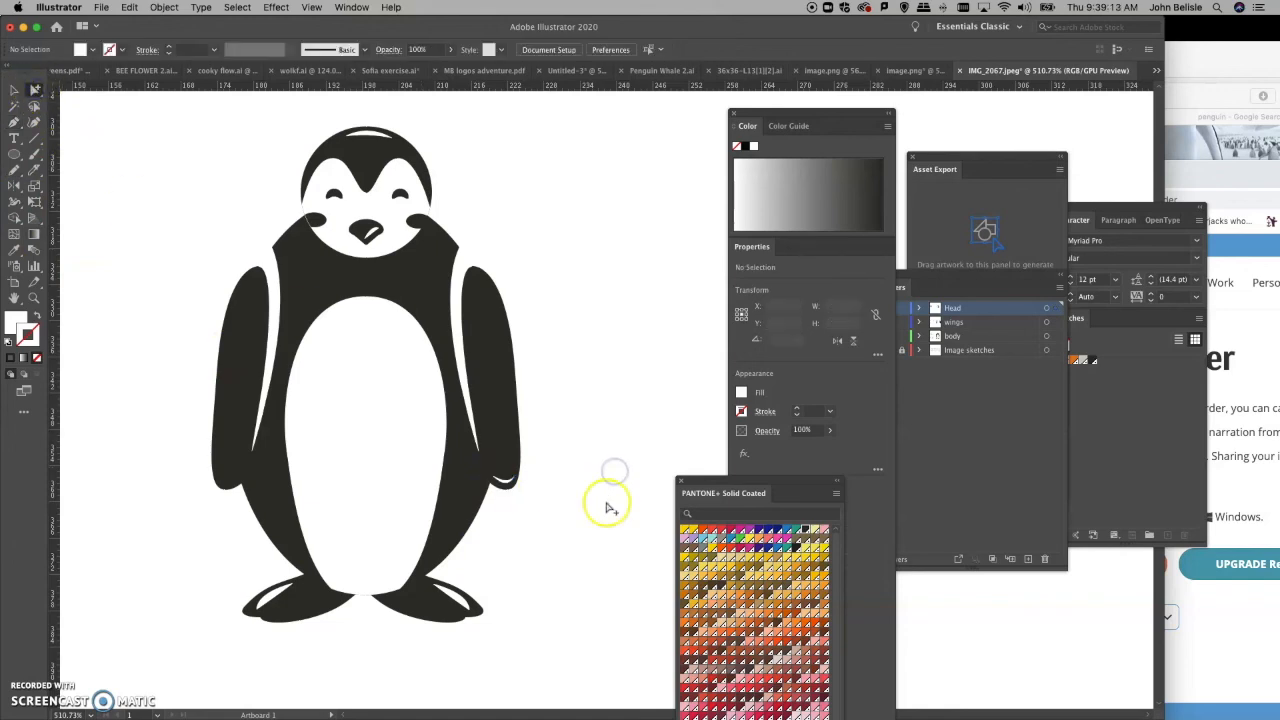
click(503, 485)
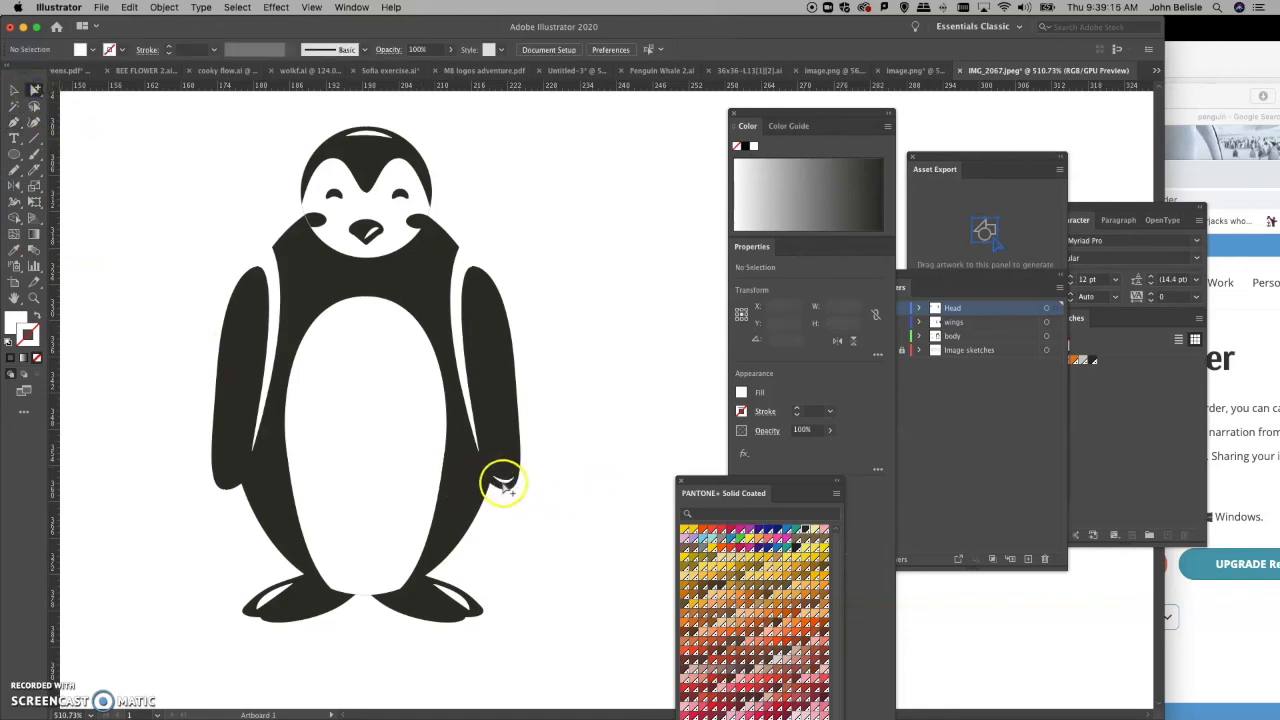
click(549, 500)
Step: Move the PANTONE+ Solid Coated swatch library clear of the filled penguin and browse its colors
drag(706, 485, 601, 146)
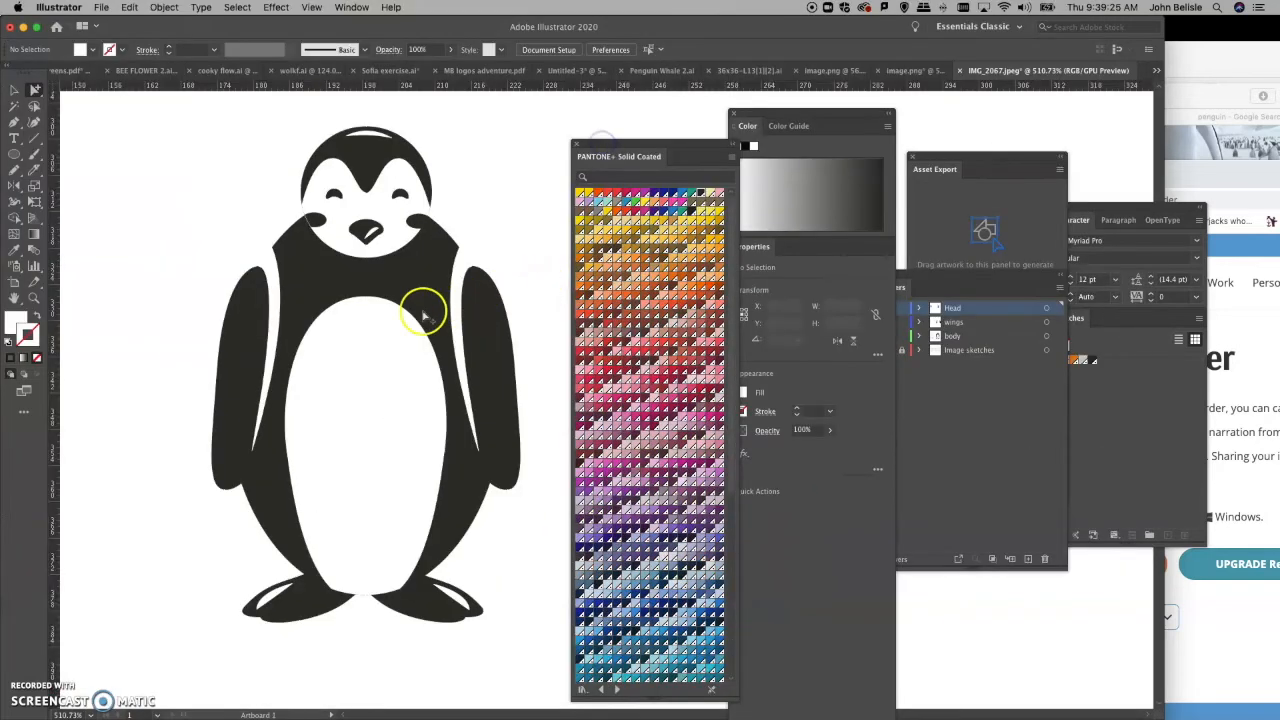
key(super+minus)
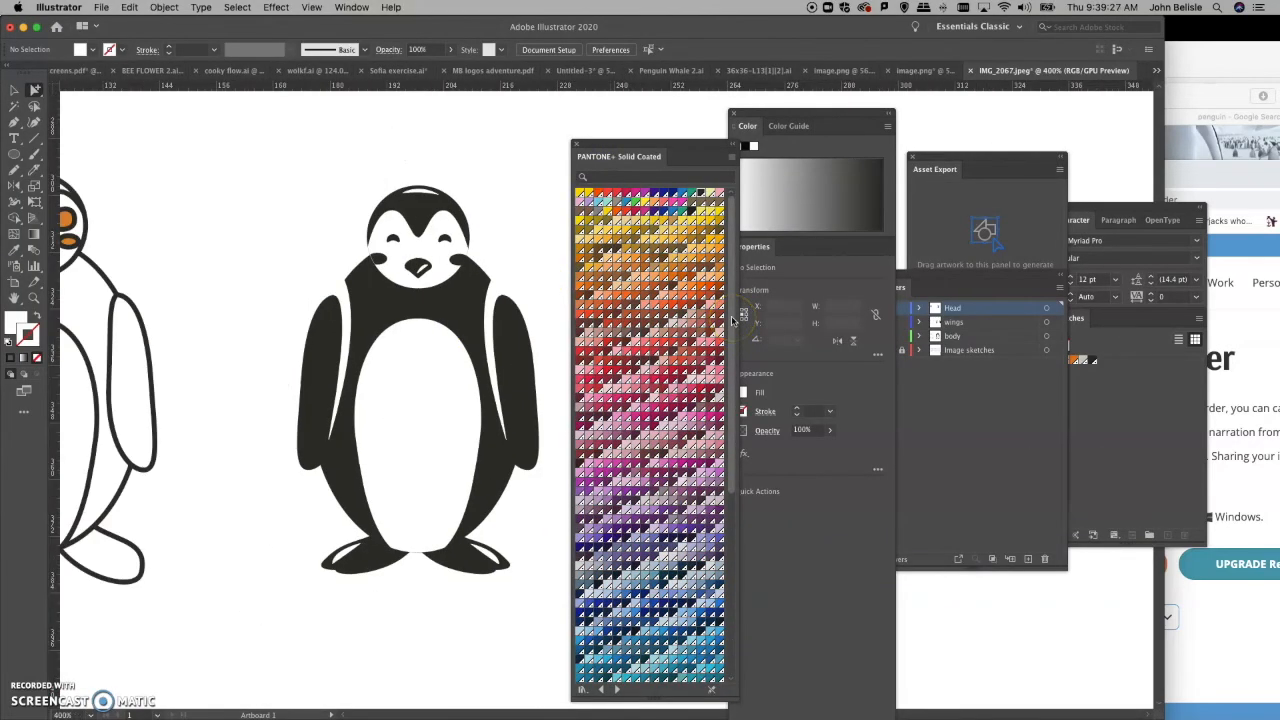
scroll(733, 320, down, 3)
scroll(254, 445, right, 5)
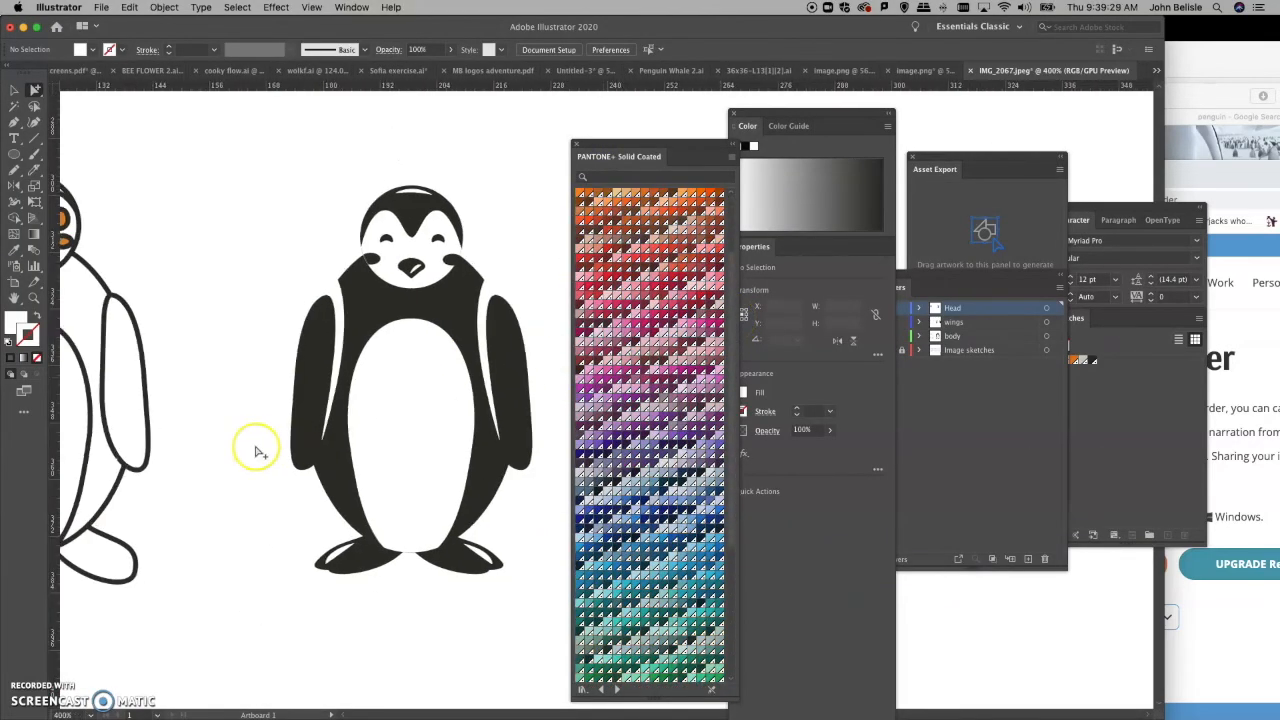
click(228, 352)
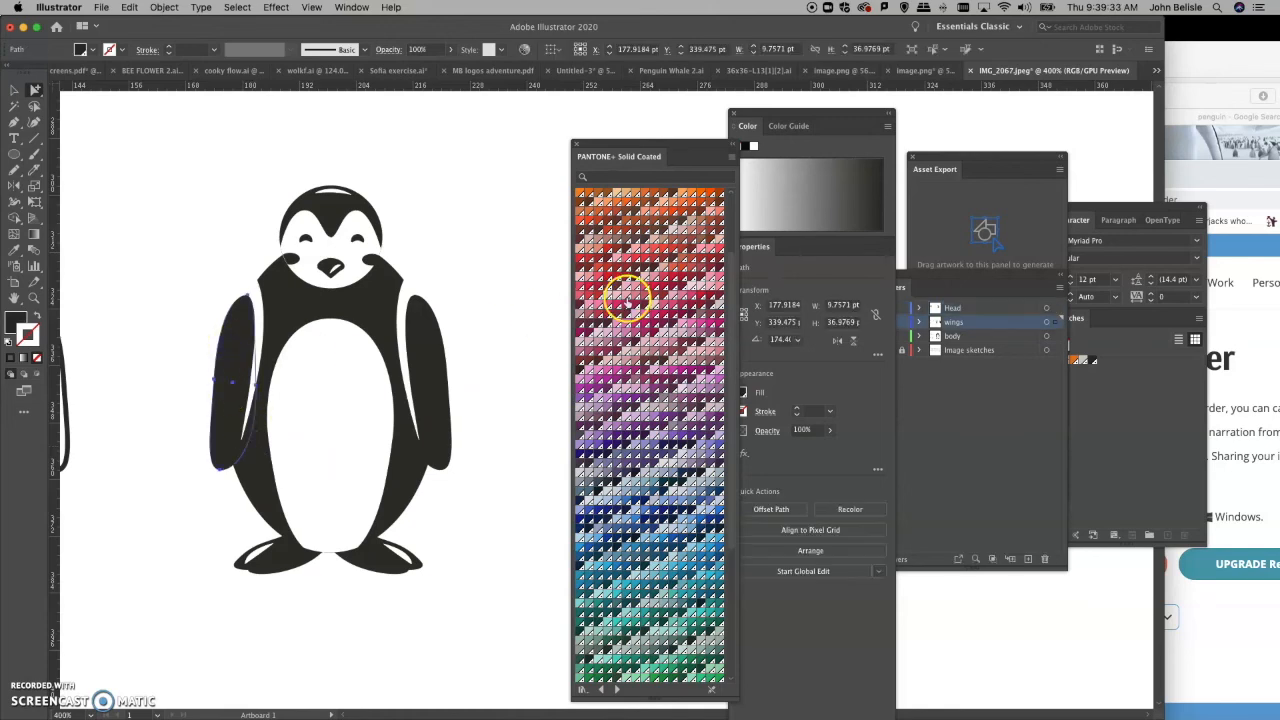
scroll(627, 300, up, 3)
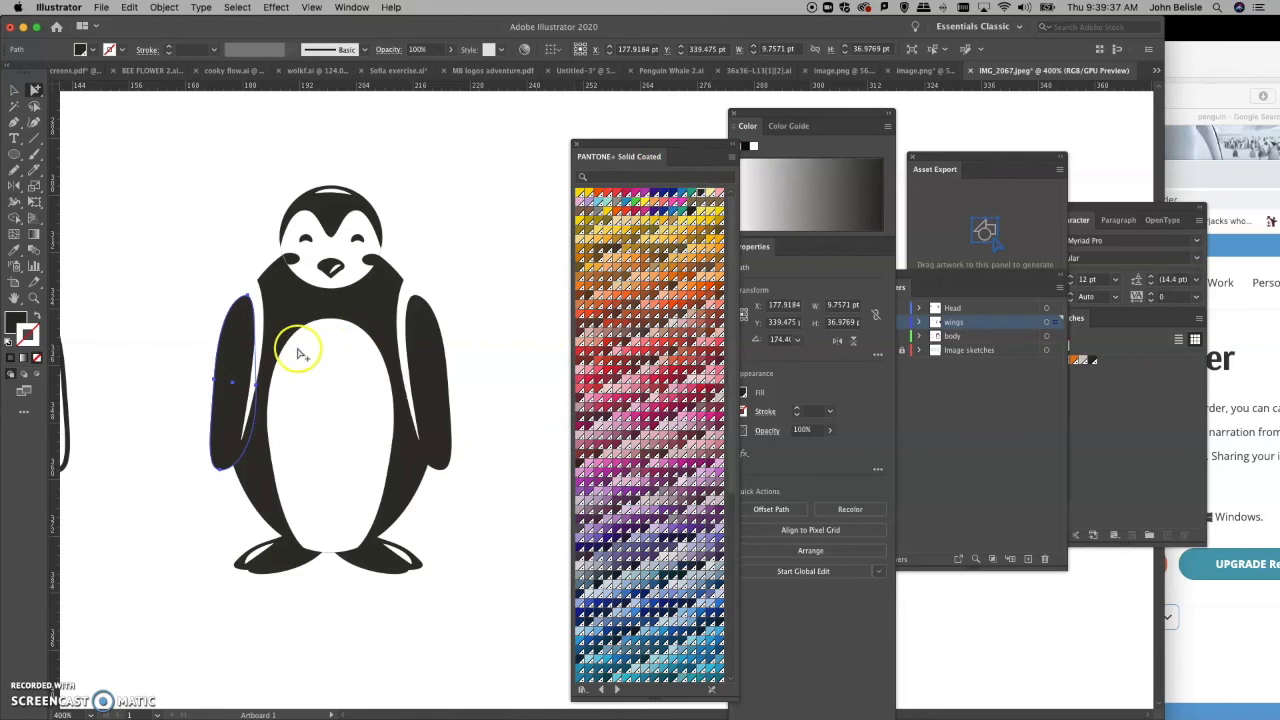
drag(643, 146, 726, 158)
click(170, 235)
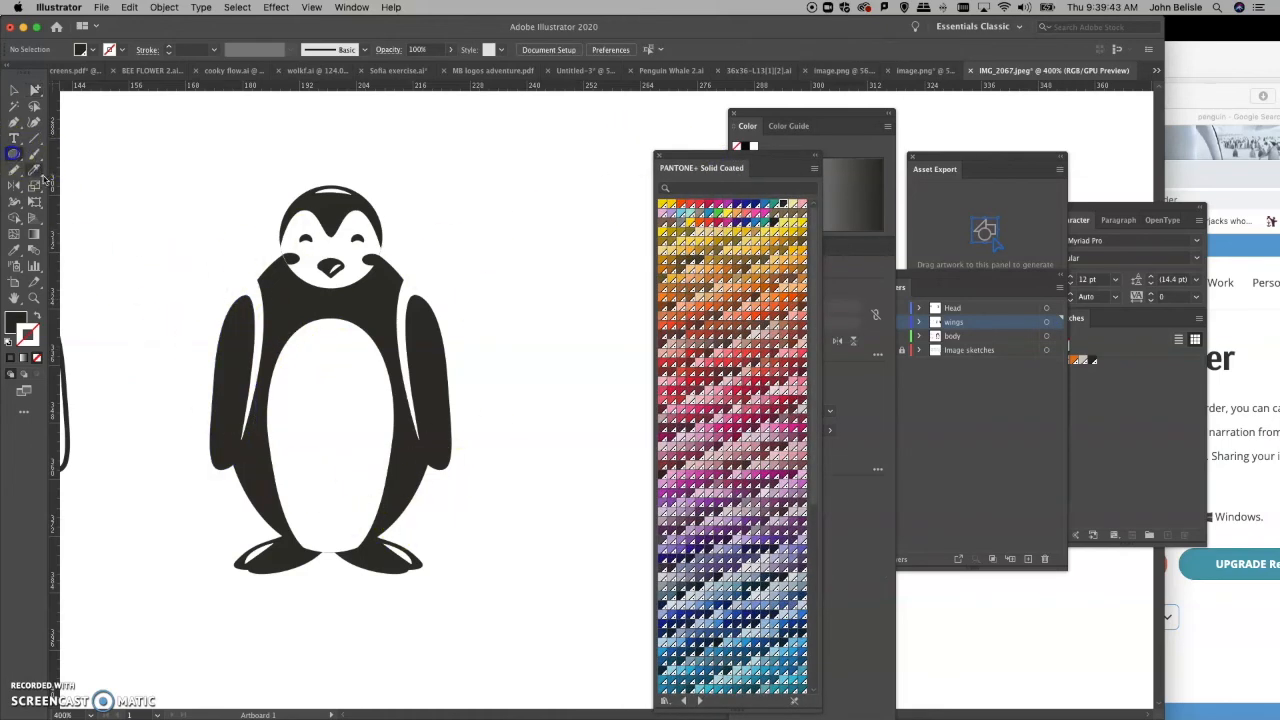
Step: Draw a circle about 77.7 pt across over the filled penguin and fill it with an orange PANTONE swatch
drag(145, 138, 511, 446)
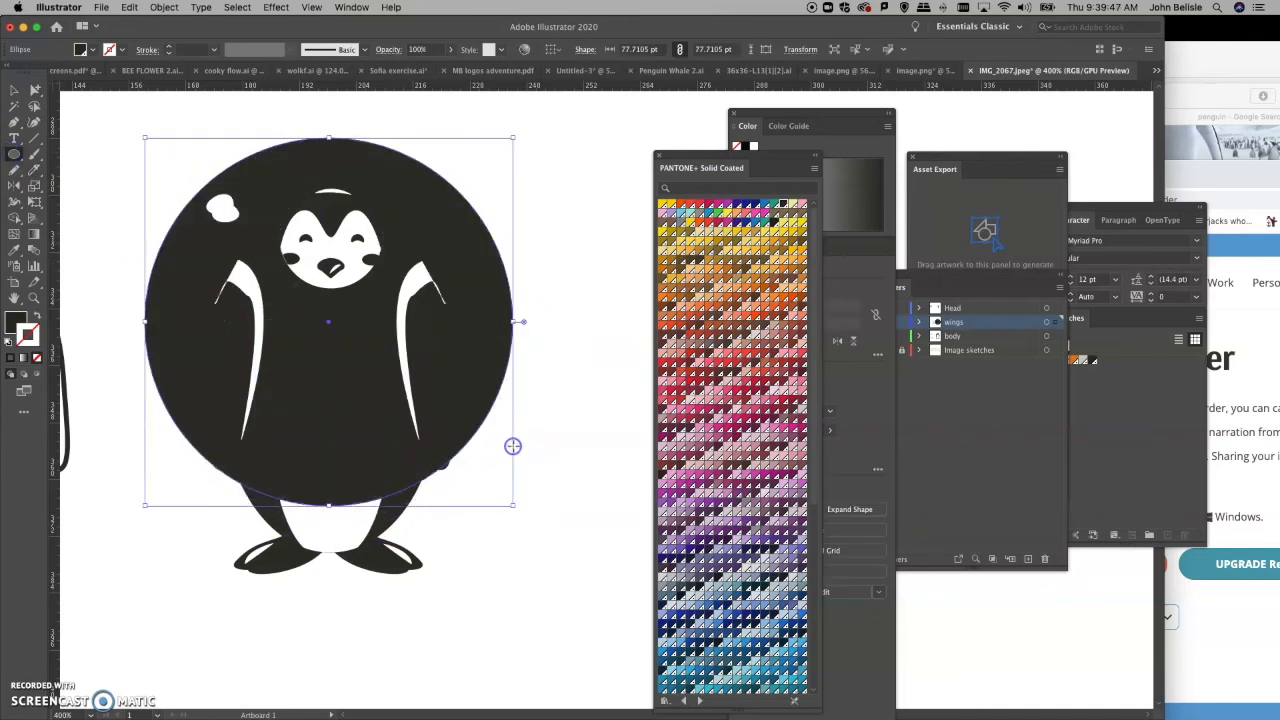
click(33, 88)
click(11, 318)
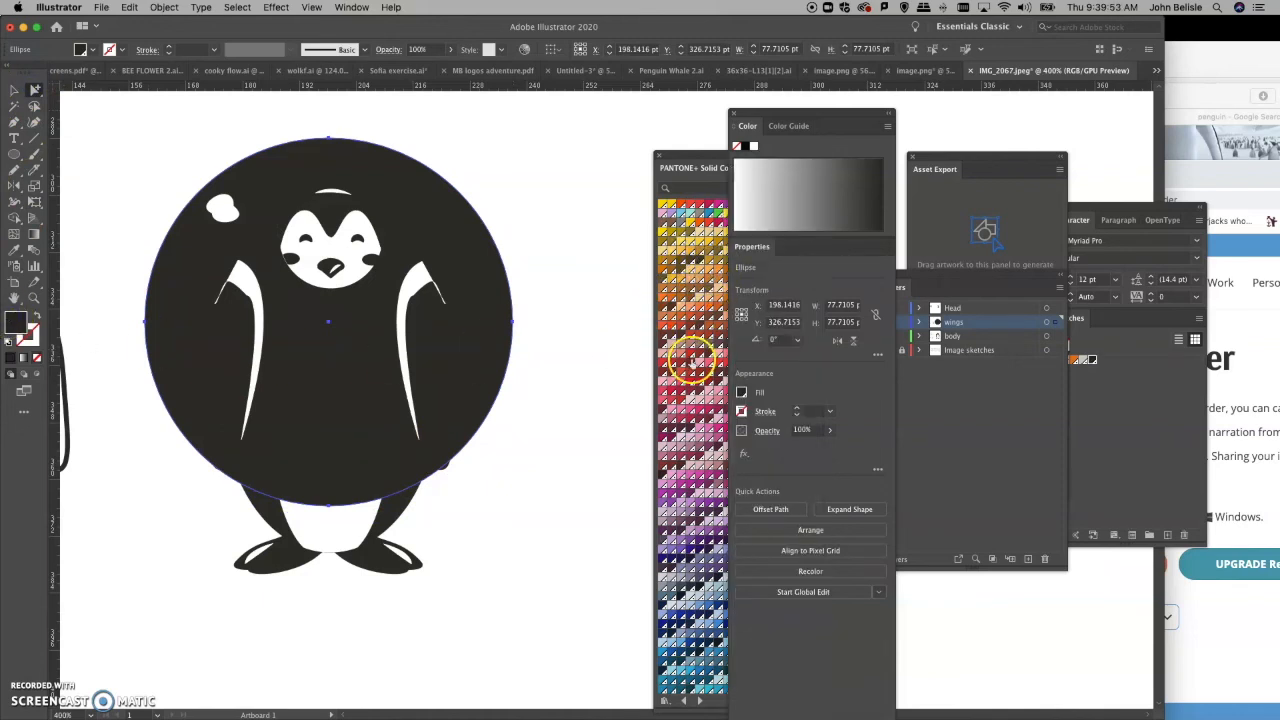
click(693, 363)
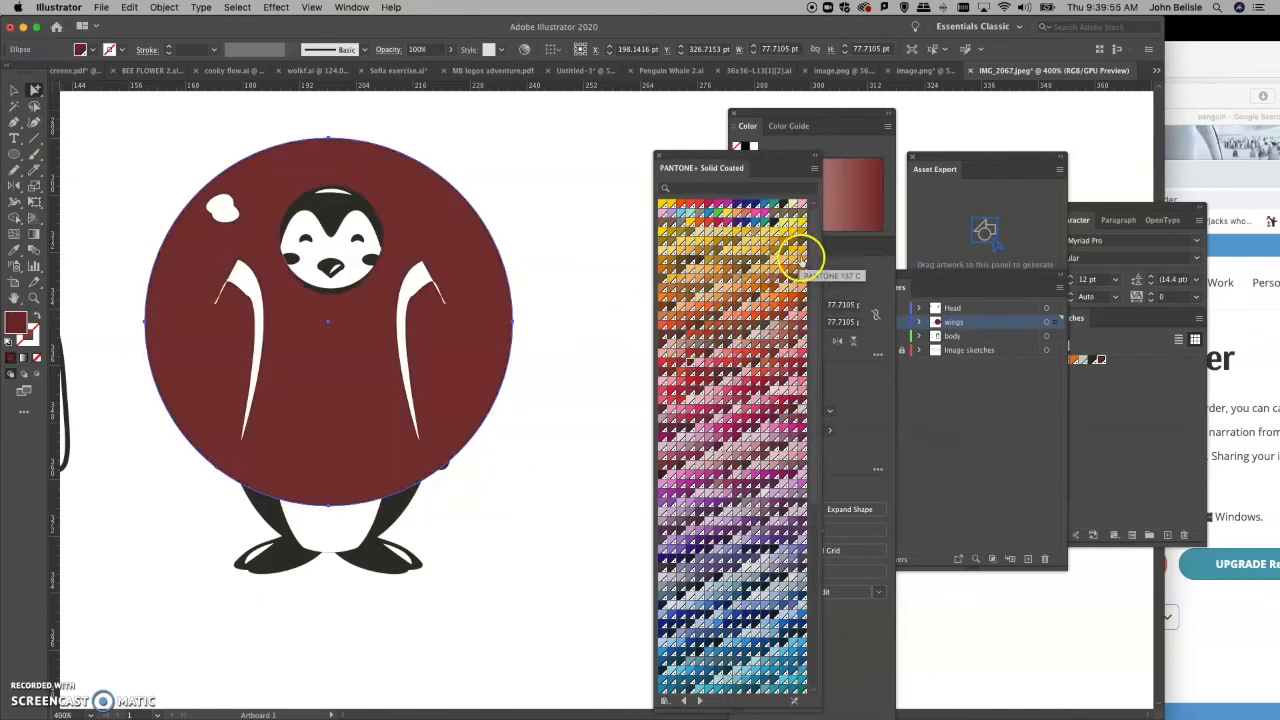
click(680, 205)
Step: Transfer the orange circle from the wings layer to the body layer and send it to the back behind the penguin
key(super+shift+[)
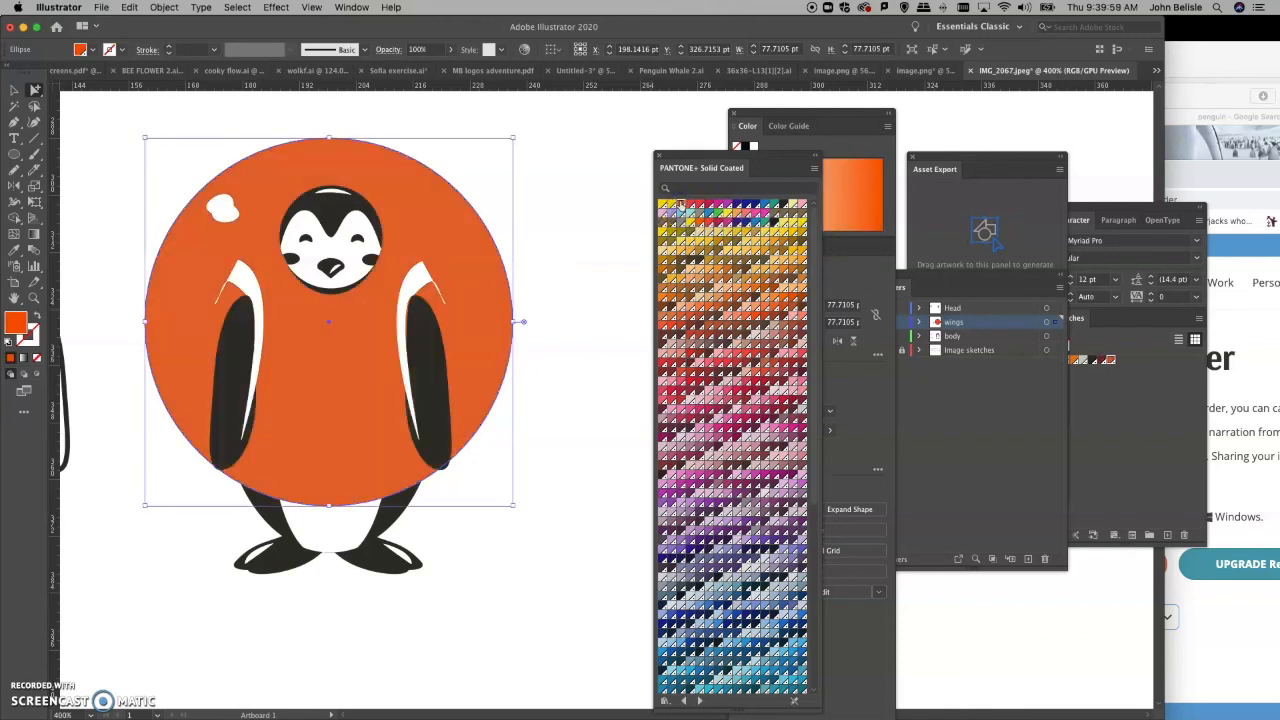
drag(1050, 322, 1056, 340)
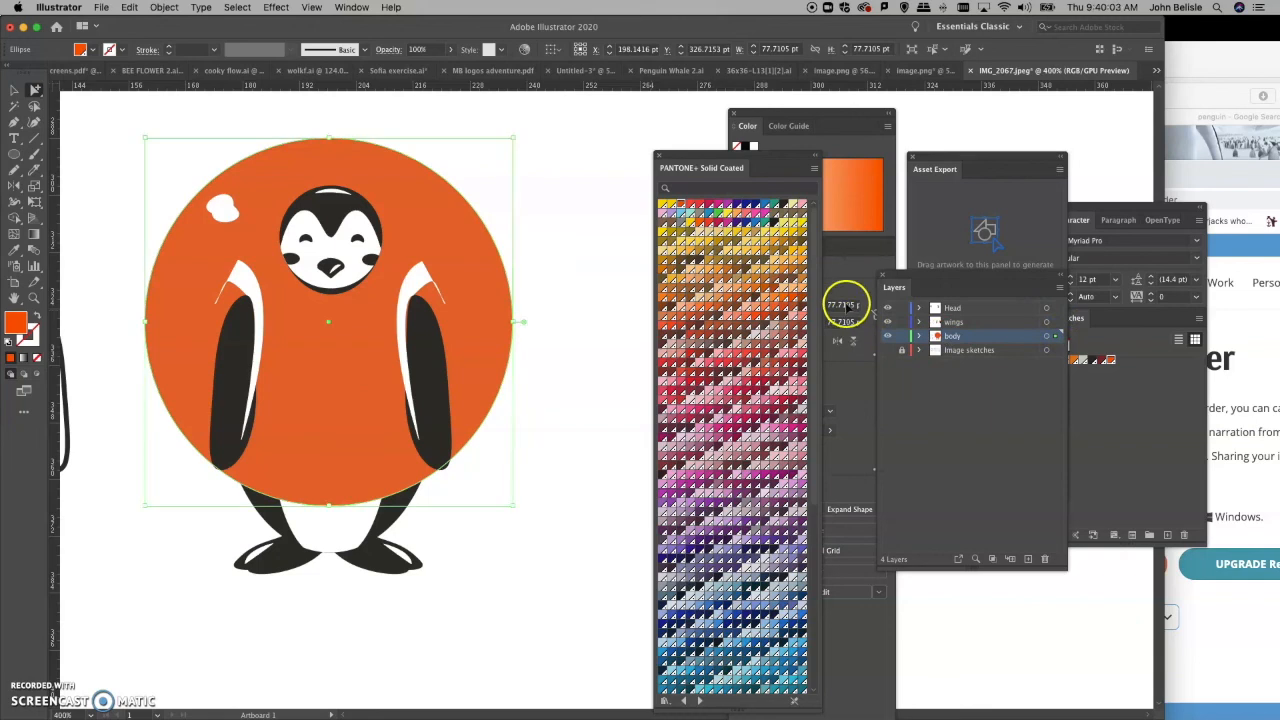
key(super+shift+[)
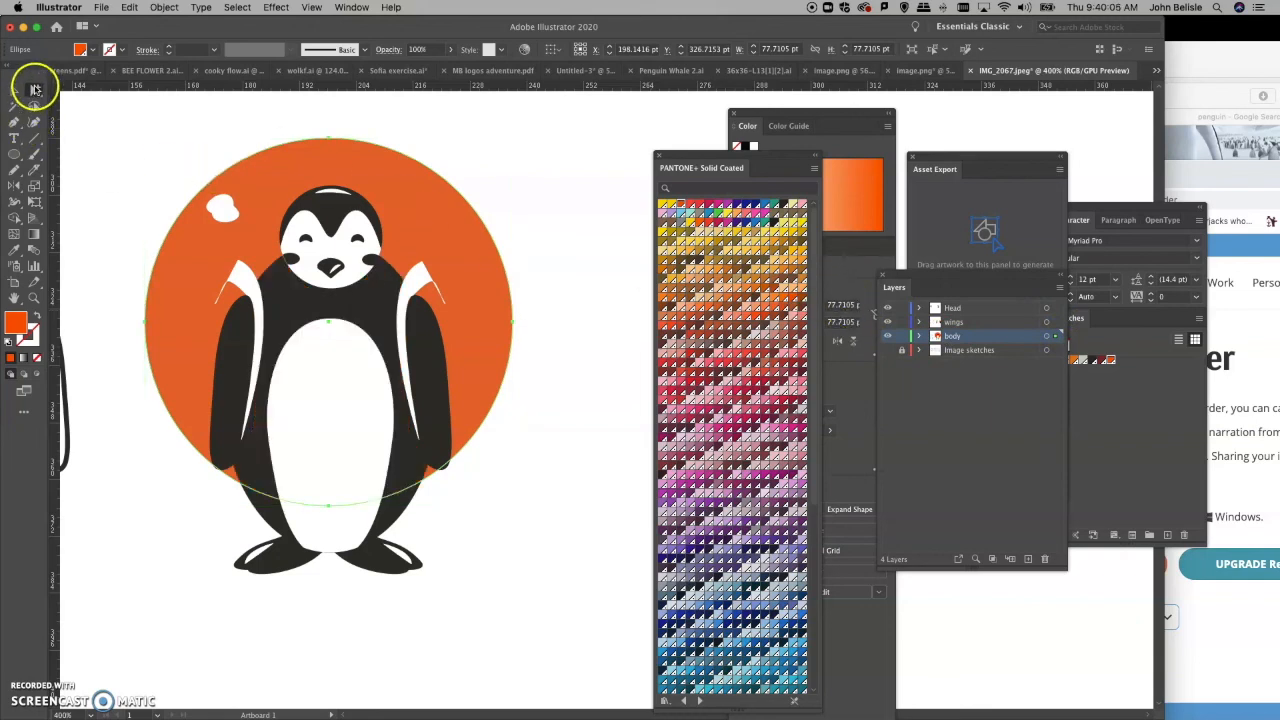
Step: Move the stray white shapes off the orange circle onto the empty area above its upper-left edge
click(220, 210)
drag(222, 205, 153, 136)
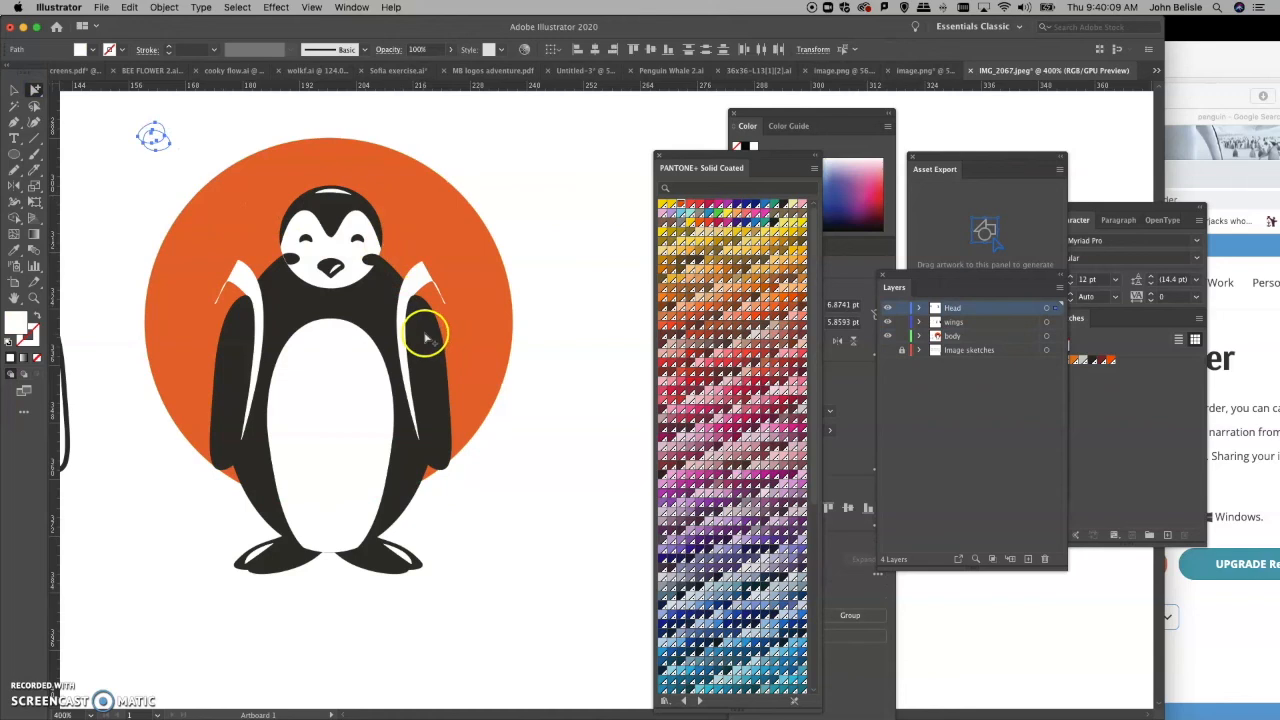
Step: Duplicate the penguin's black body ellipse in place, bring the copy to the front and transfer it to the Head layer
click(426, 338)
click(413, 289)
click(392, 285)
click(393, 274)
click(393, 270)
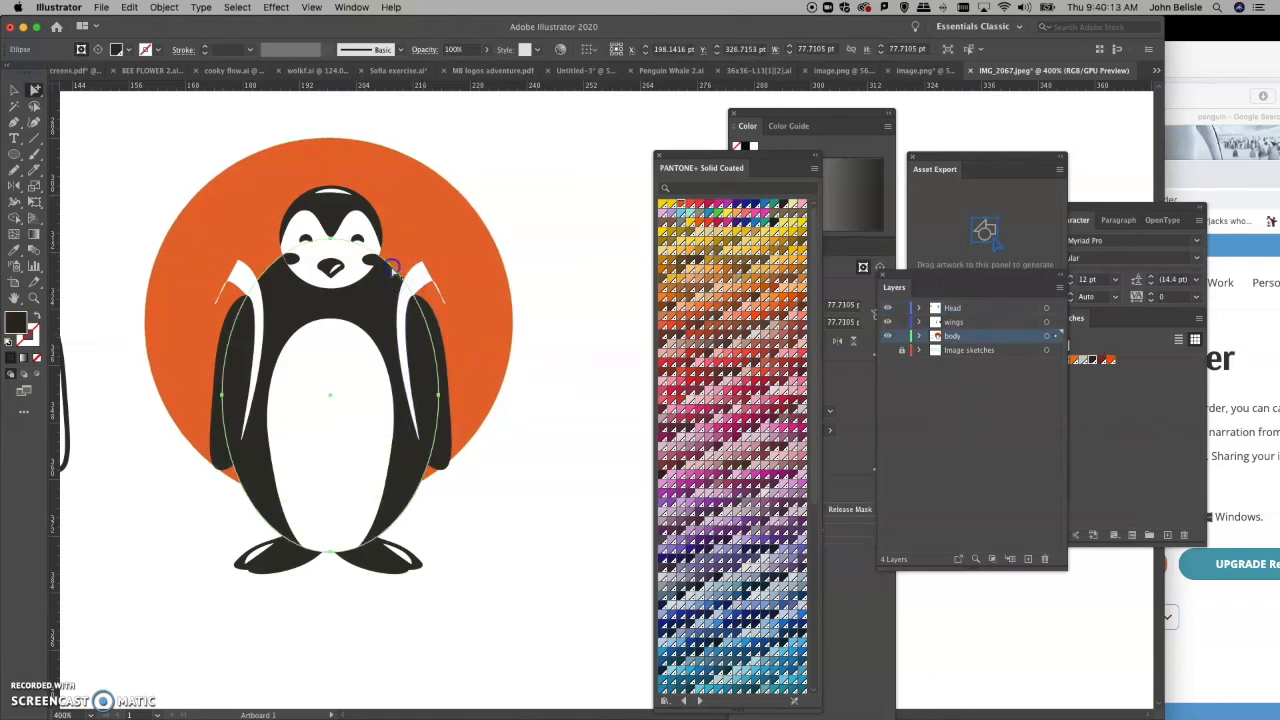
click(393, 272)
key(super+f)
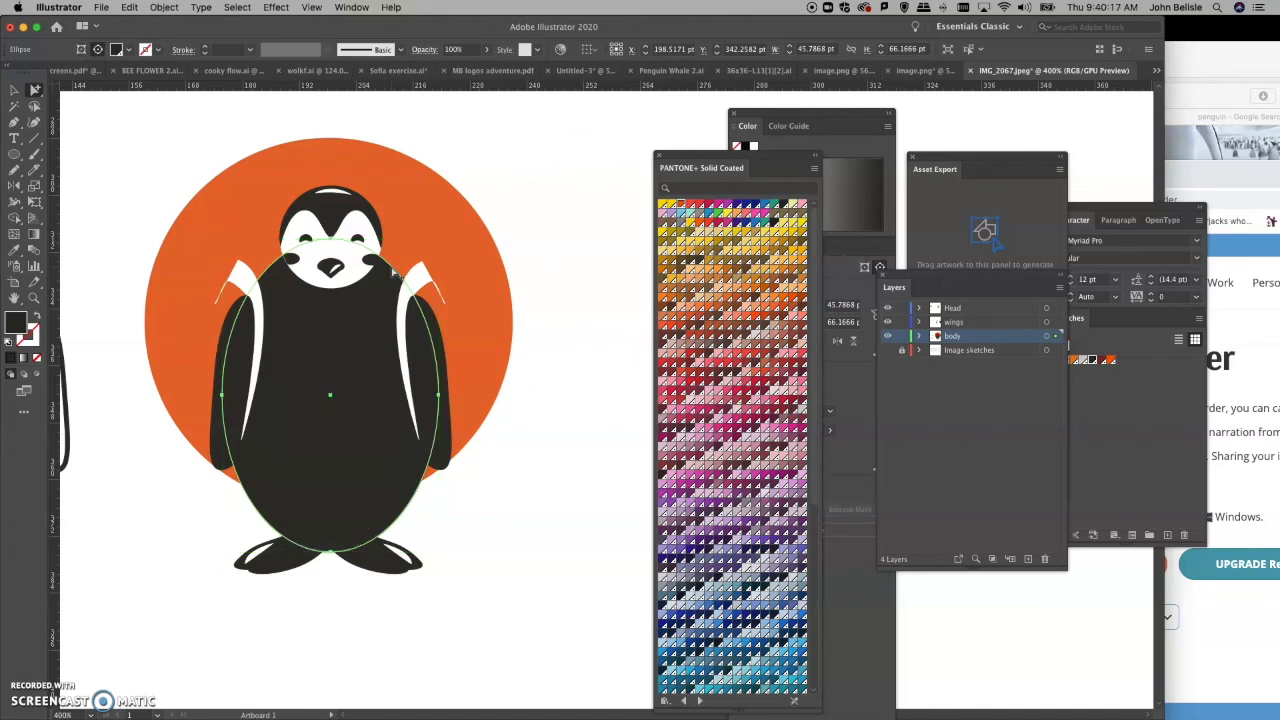
key(super+shift+bracketright)
drag(1057, 318, 1057, 308)
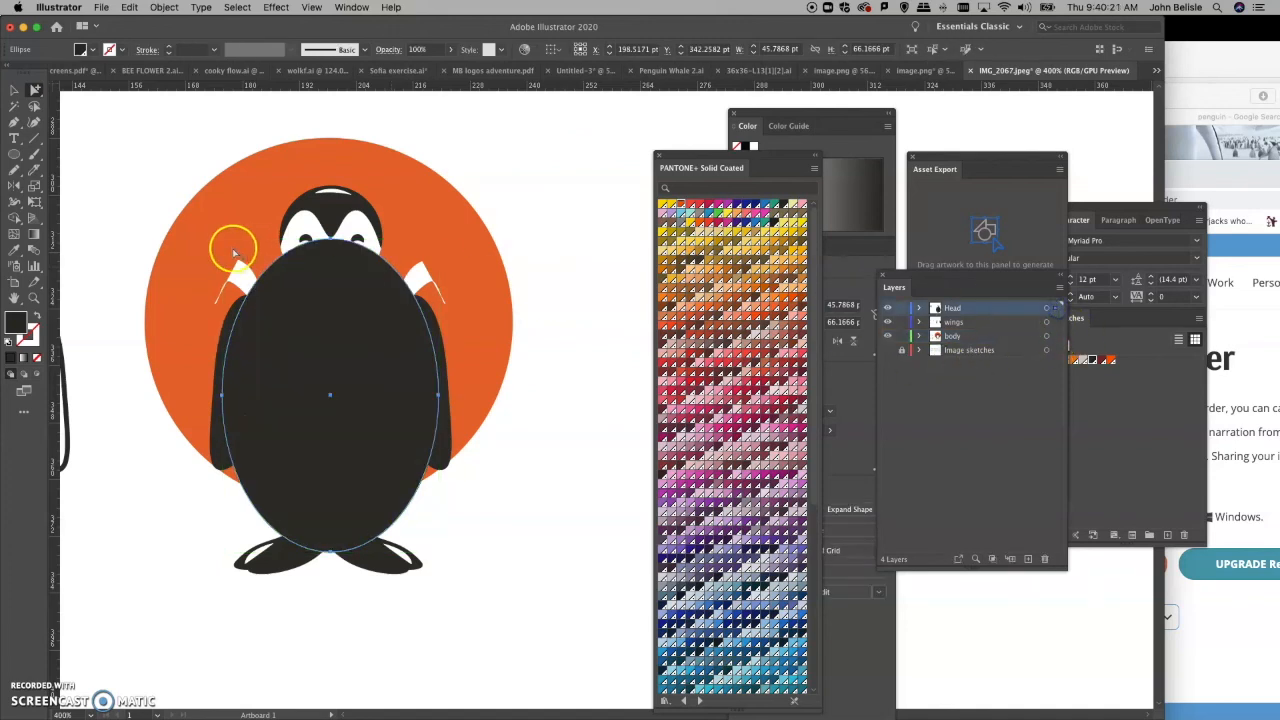
Step: Clip the two white wing highlights inside the copied body ellipse with a clipping mask
shift+click(239, 275)
shift+click(421, 277)
click(164, 7)
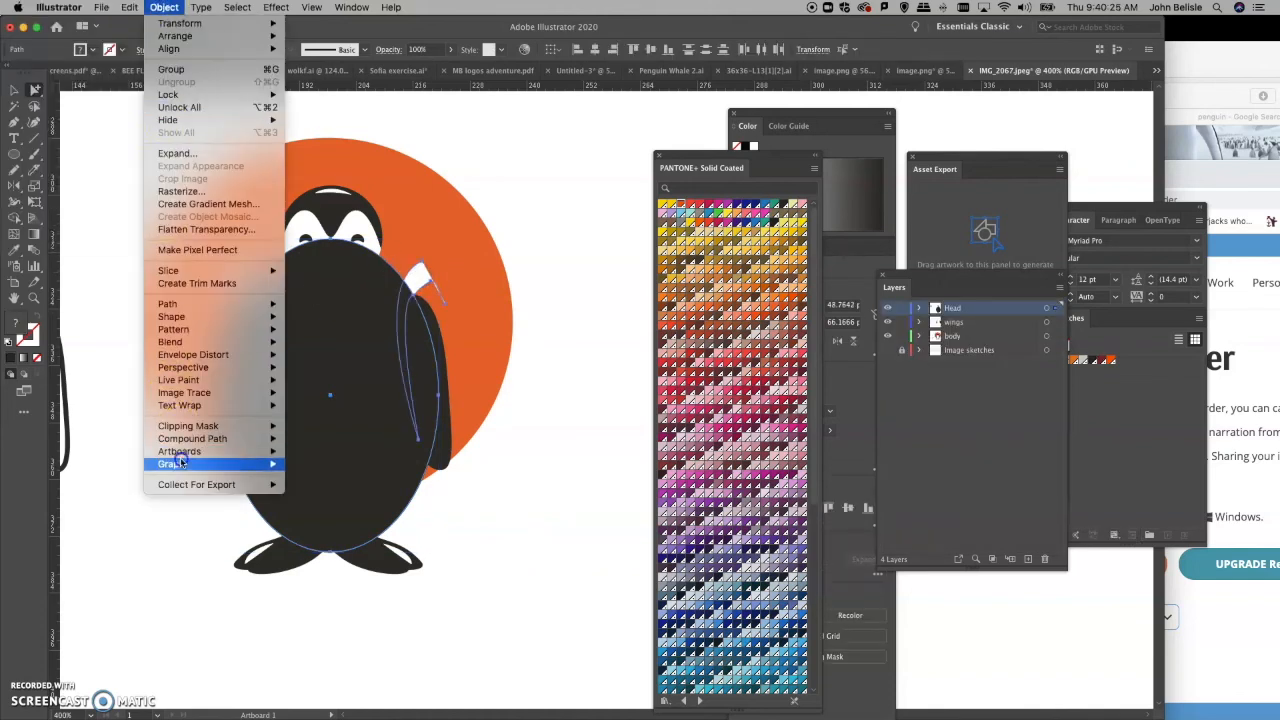
mouse_move(196, 427)
click(334, 428)
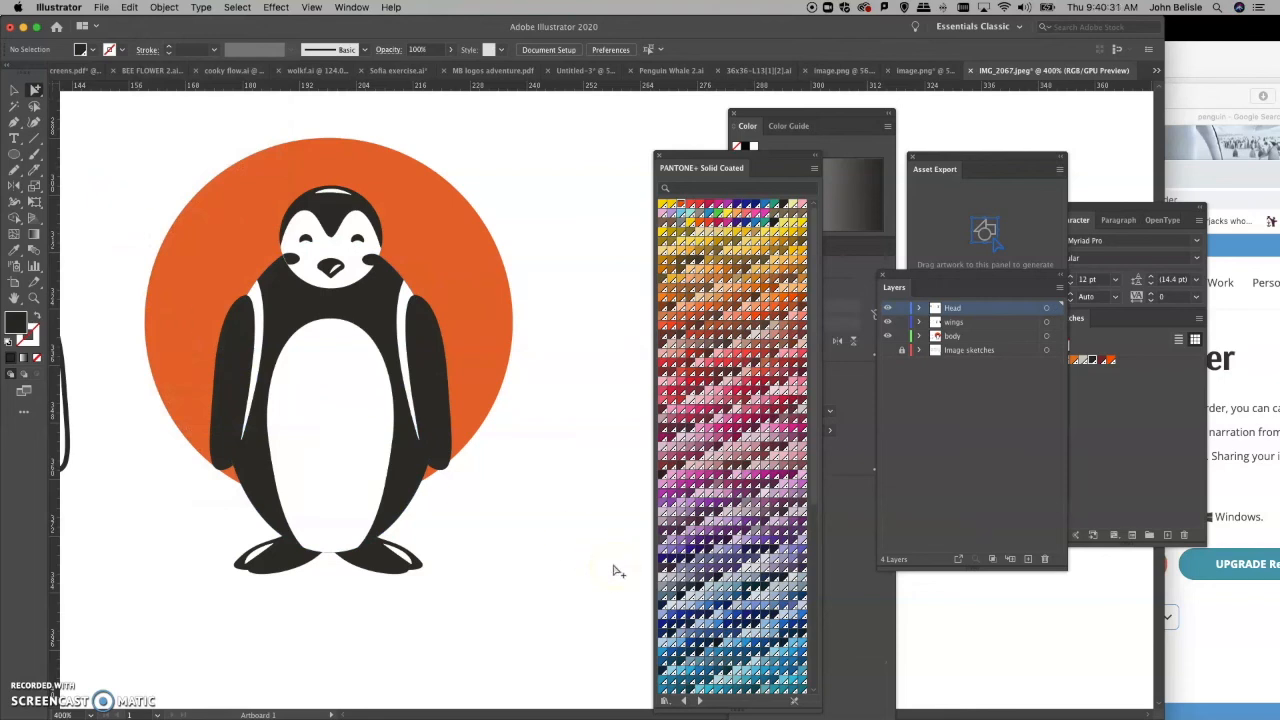
Step: Recolor the penguin's white belly, face and wing highlights with the background circle's orange
click(386, 300)
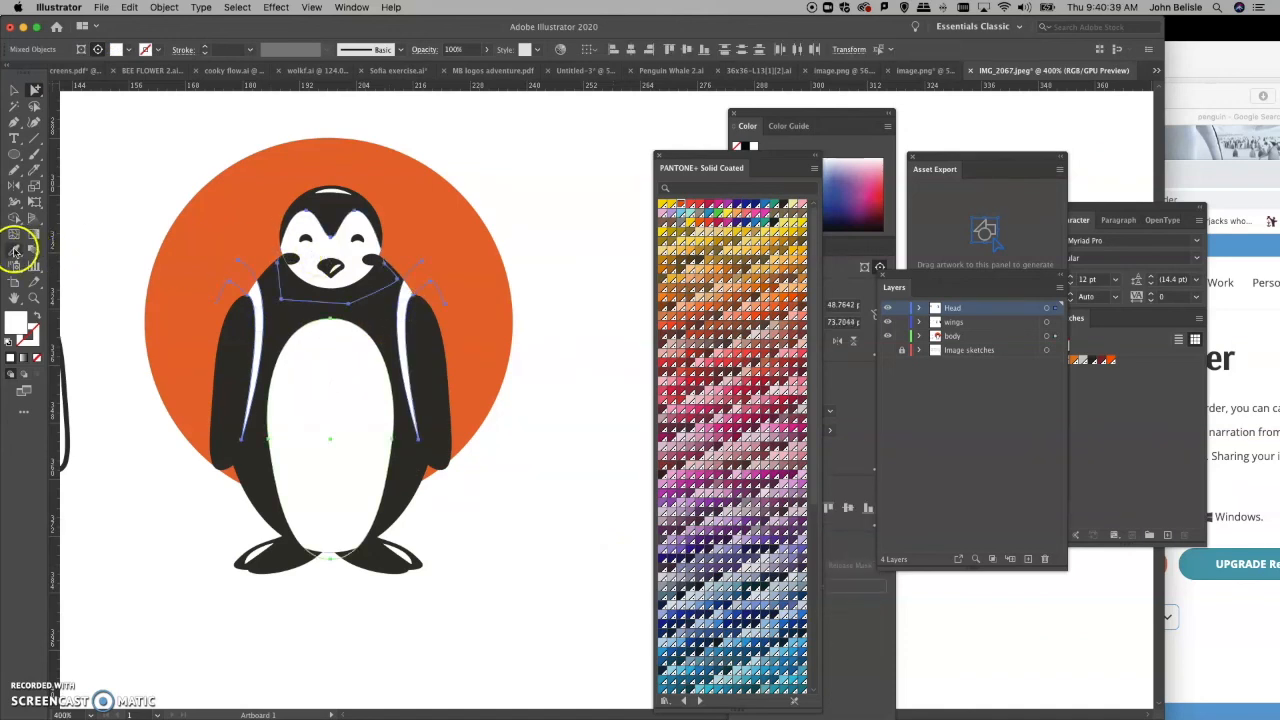
click(164, 244)
click(35, 89)
click(89, 131)
Step: Recolor the white highlights on the beak, head and both feet with the background circle's orange
click(333, 268)
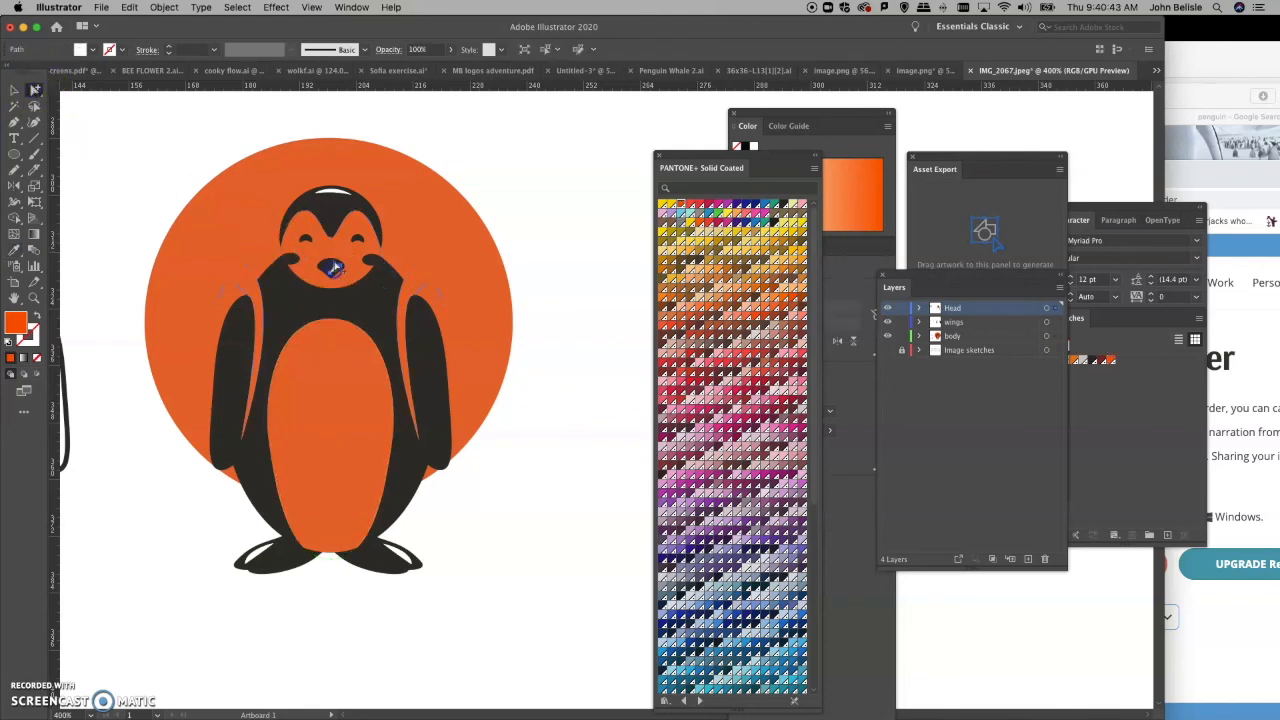
click(335, 194)
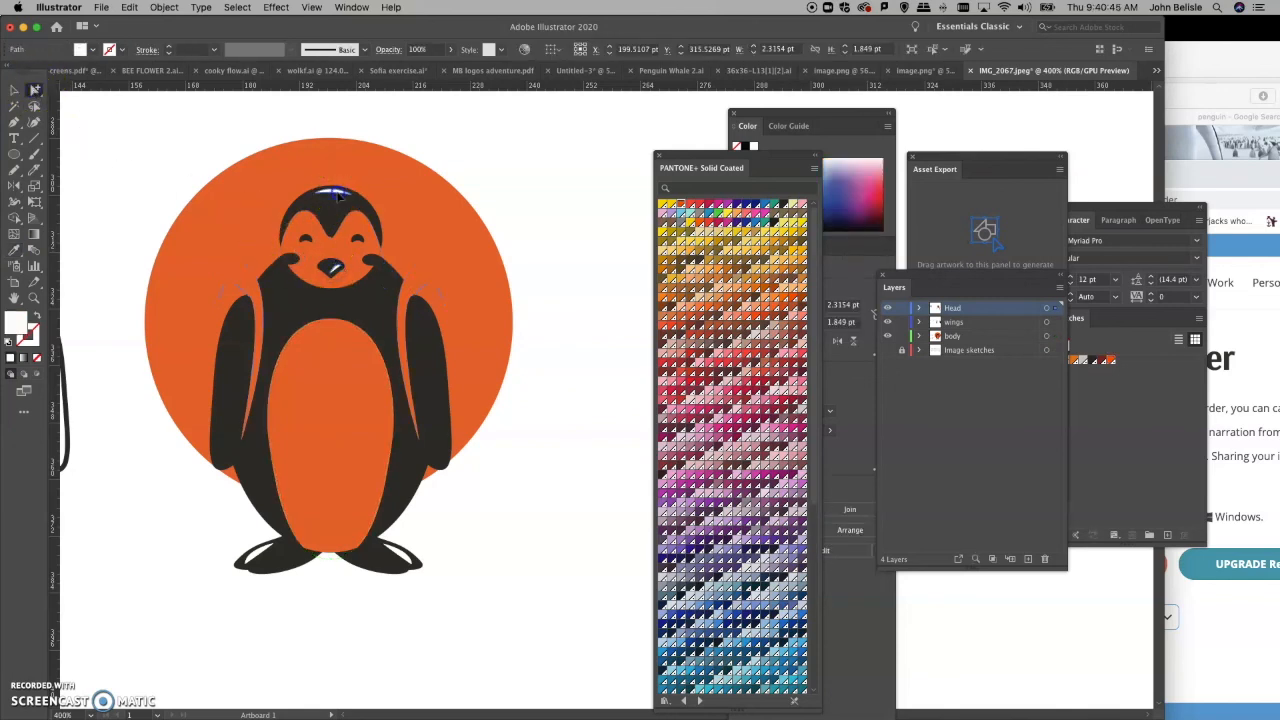
click(259, 548)
click(396, 558)
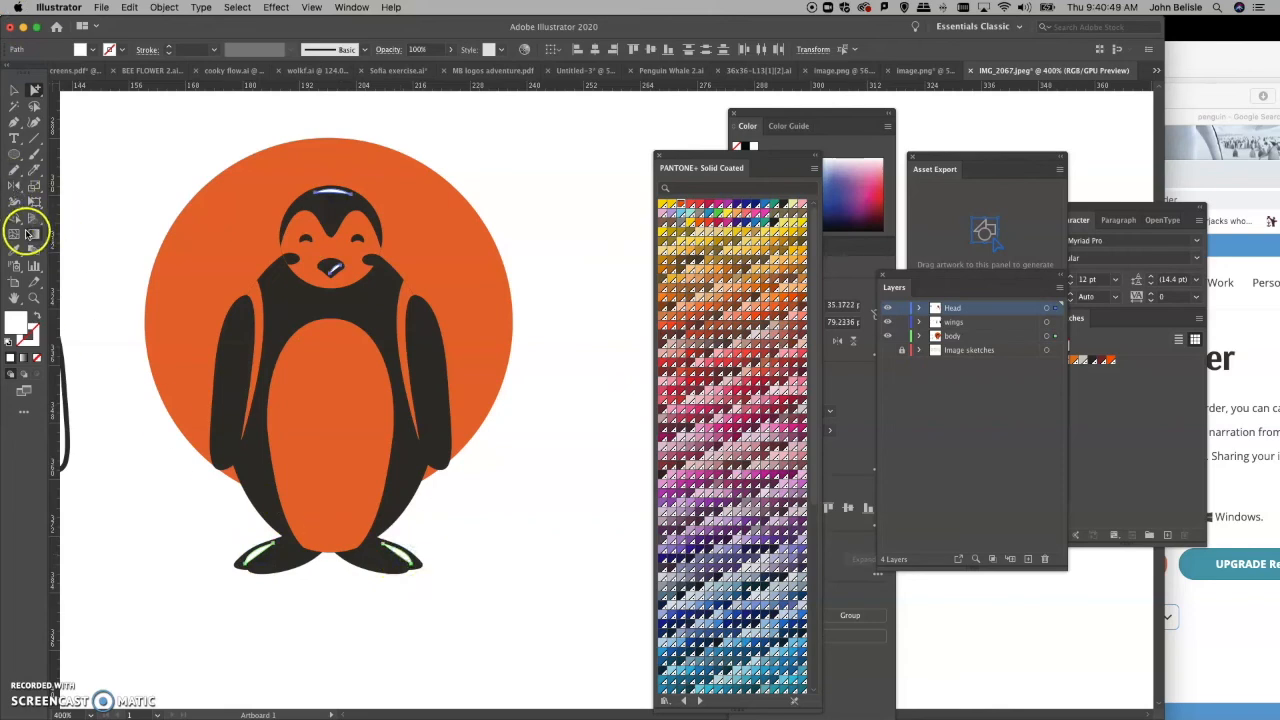
click(200, 272)
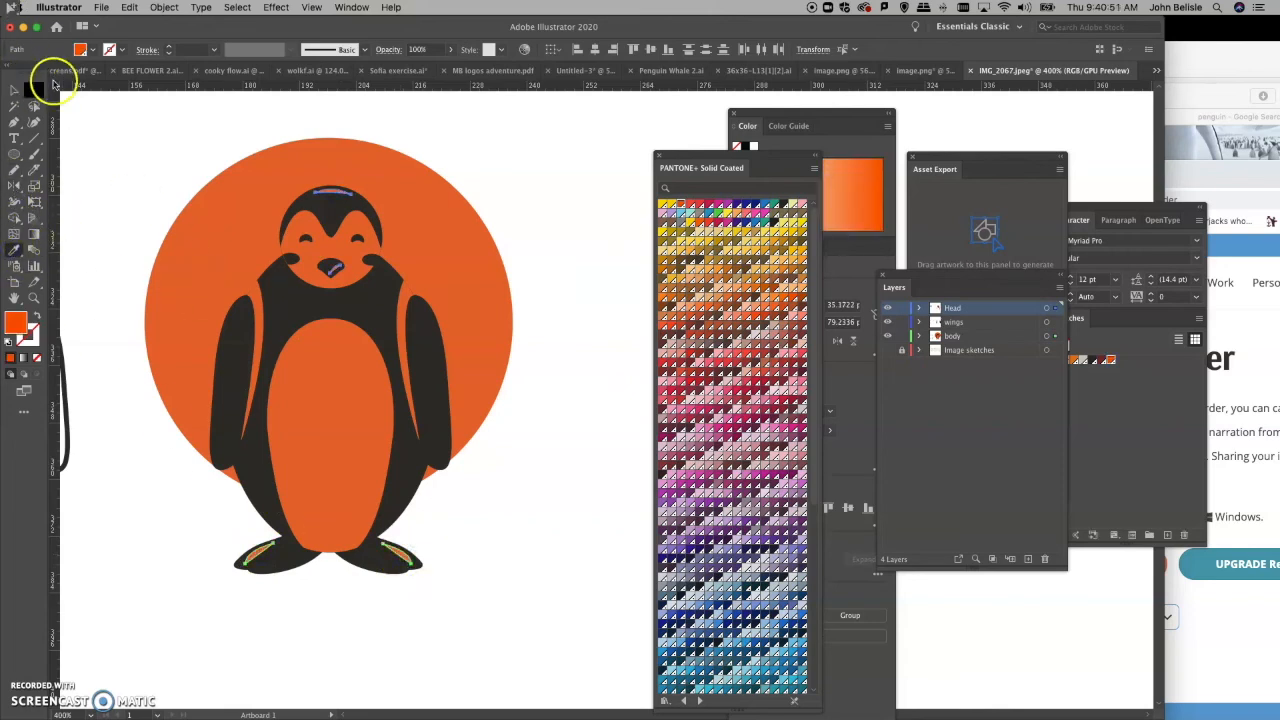
click(35, 90)
click(118, 130)
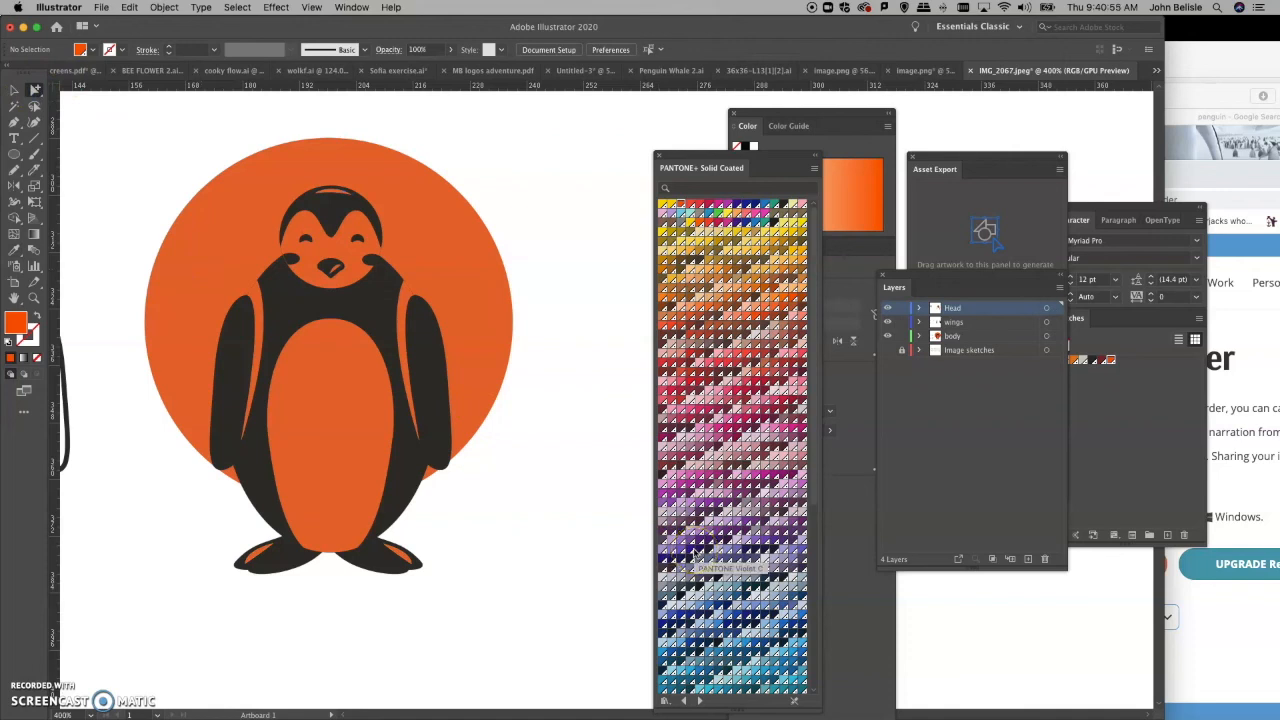
click(632, 441)
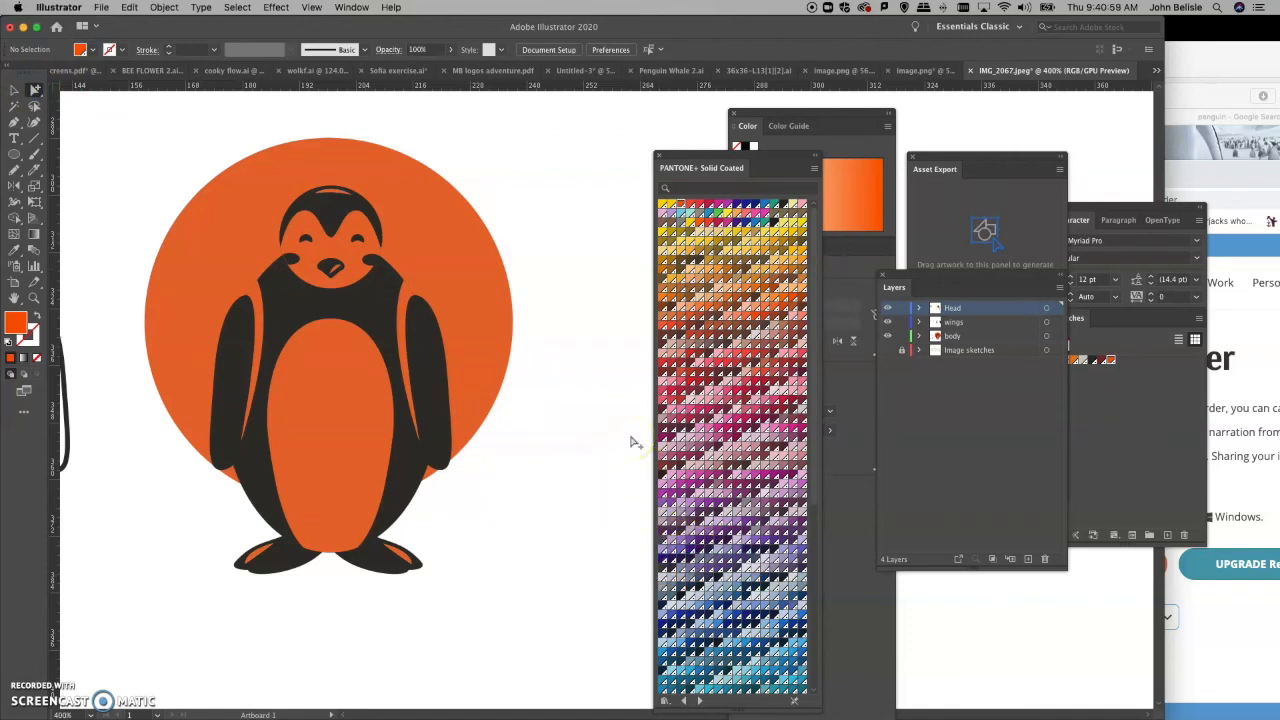
Step: Undo the orange recoloring of the penguin, keeping the clipping mask on the wing highlights
click(236, 250)
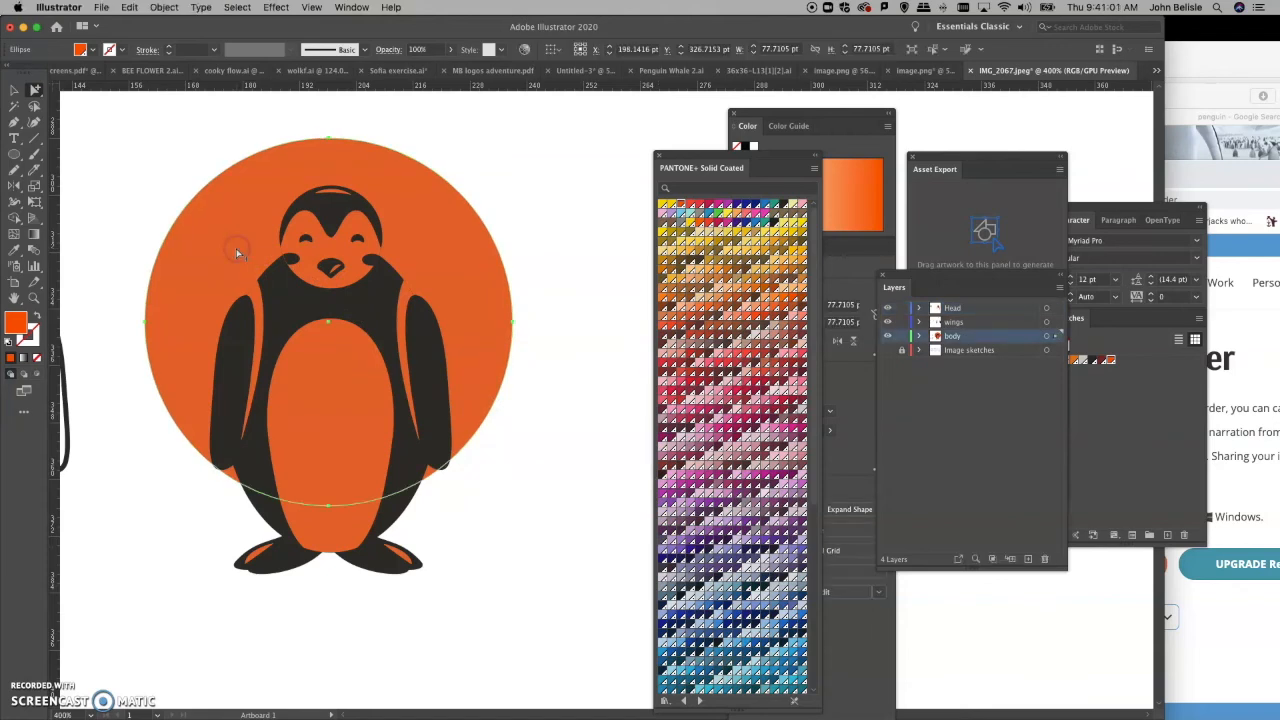
key(super+z)
key(super+z)
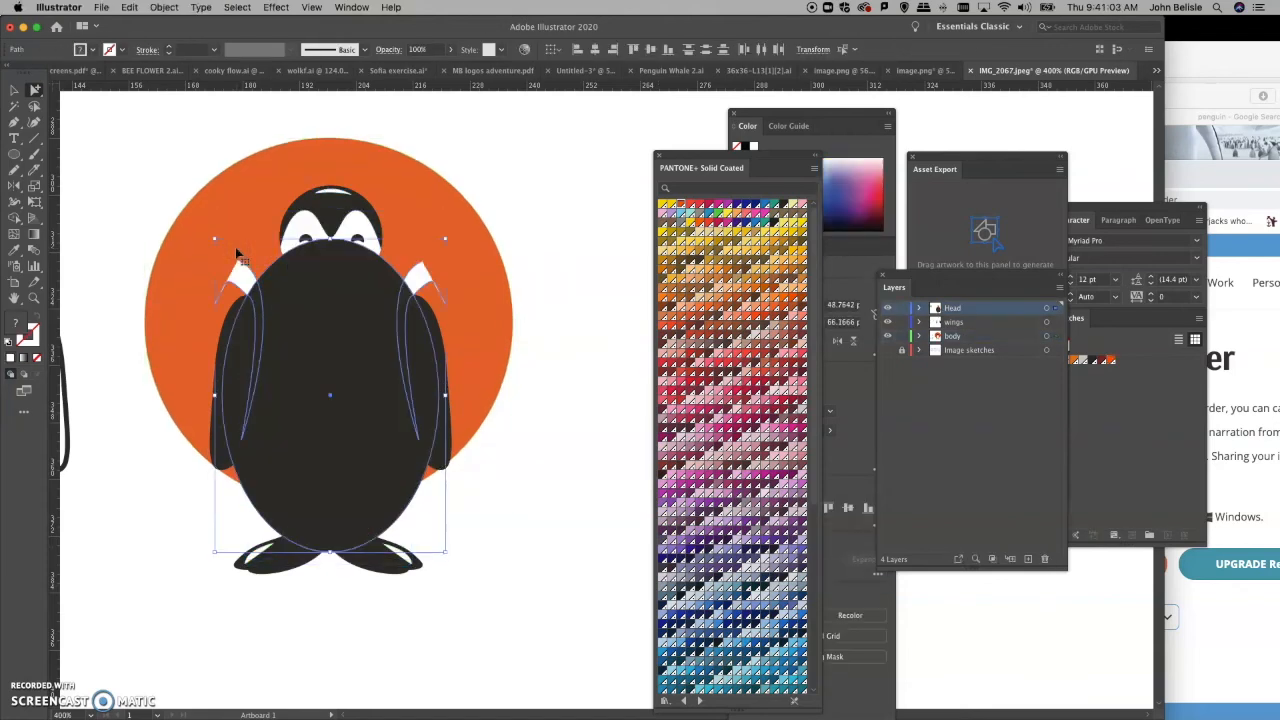
key(super+z)
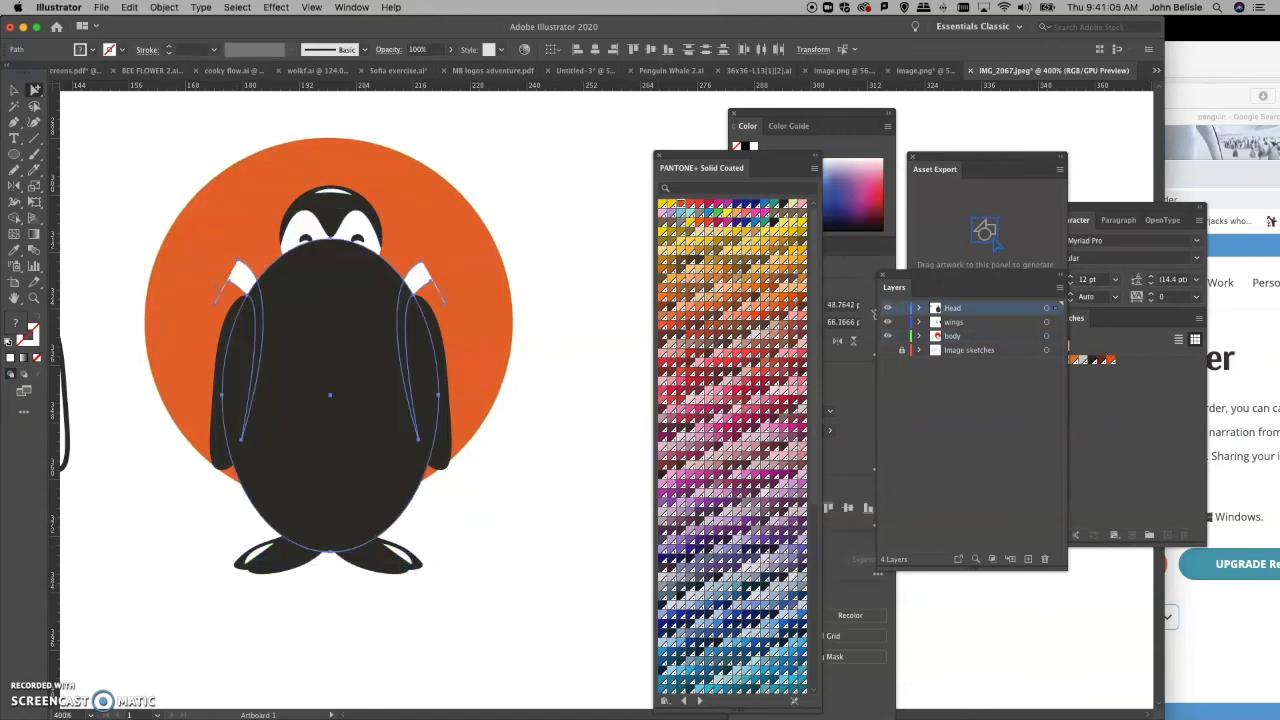
click(129, 7)
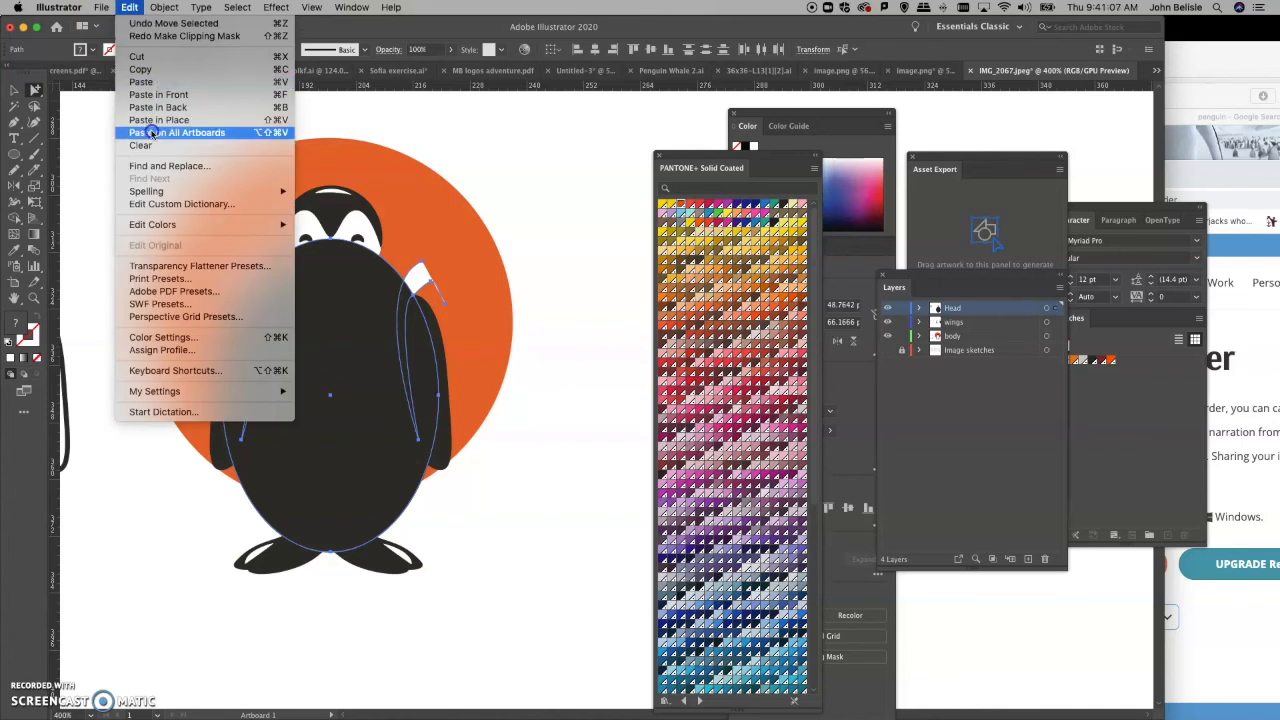
click(165, 35)
click(118, 137)
Step: Delete the large orange background circle behind the penguin
click(251, 207)
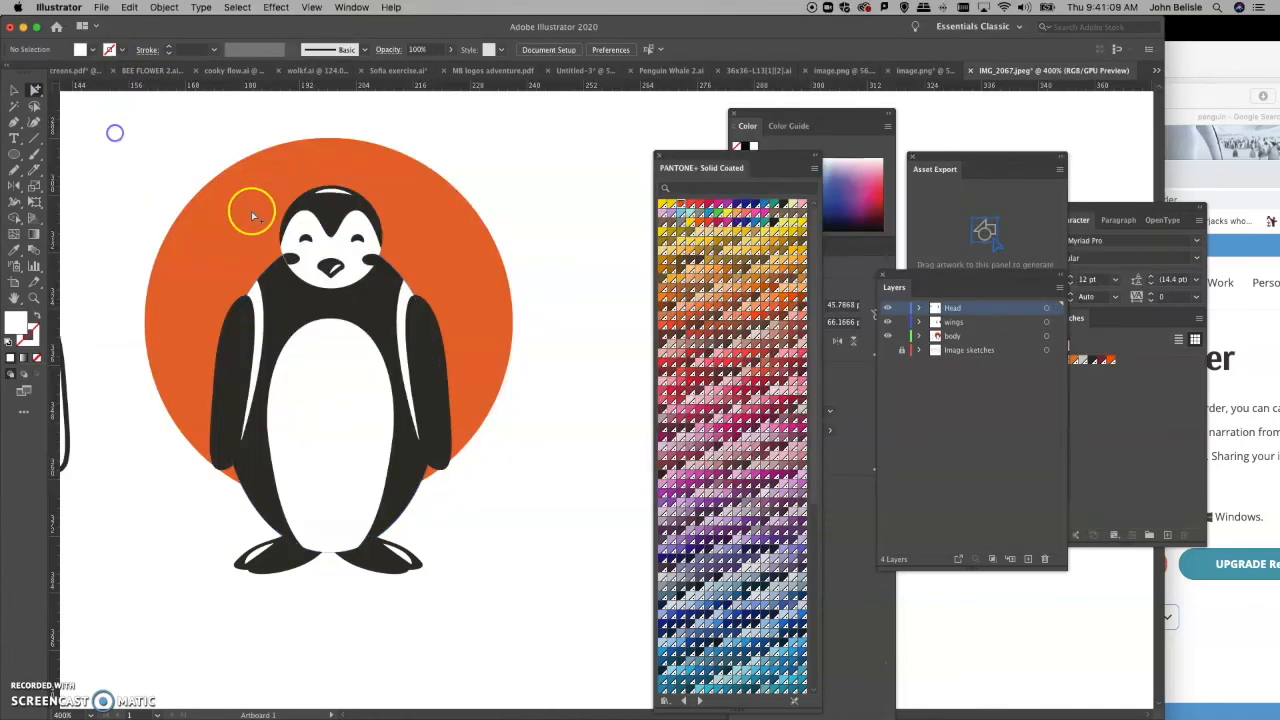
key(Delete)
click(468, 389)
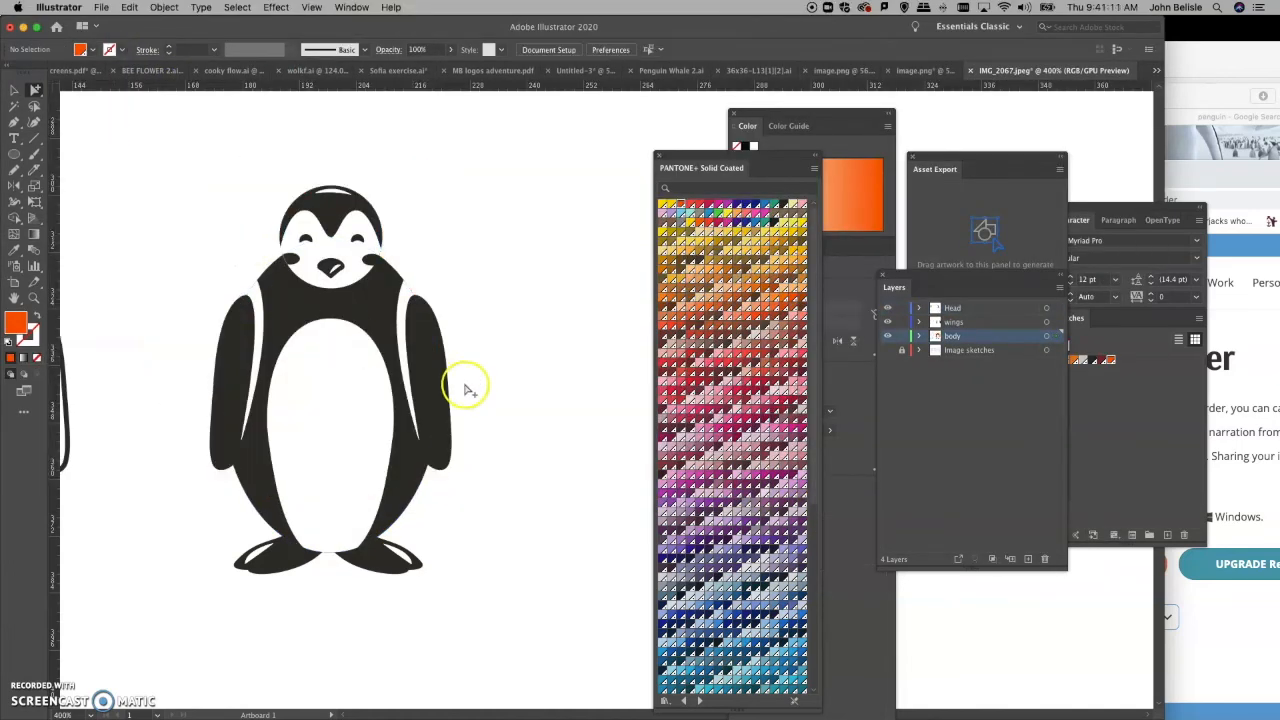
Step: Draw a flat orange ellipse about 54.6 by 15.8 pt at the penguin's feet, send it to the back and center it
scroll(463, 389, down, 1)
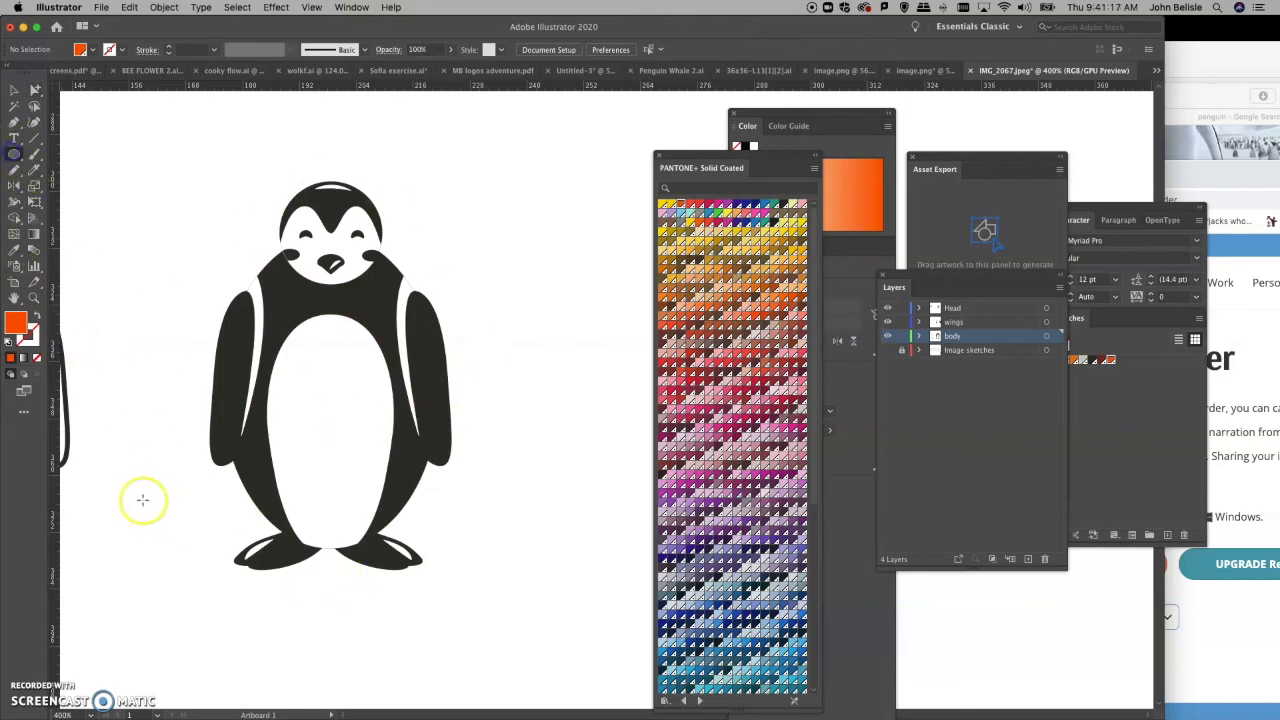
drag(194, 543, 455, 618)
click(34, 89)
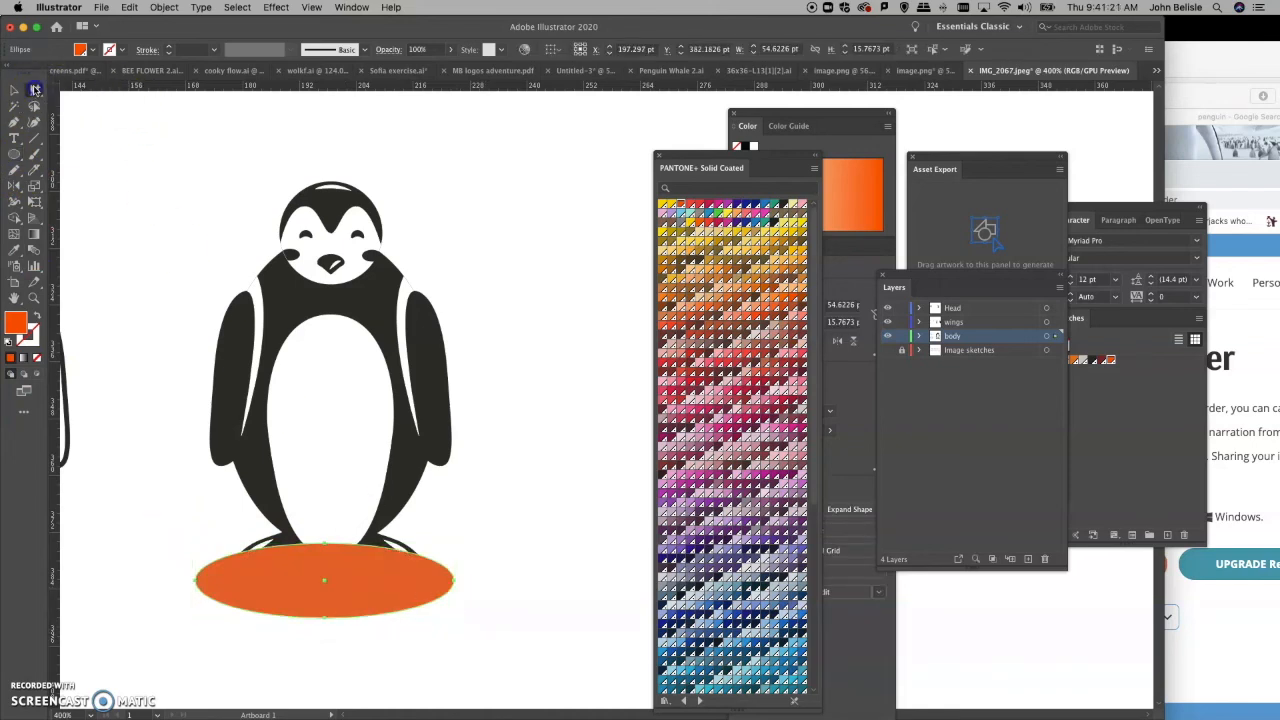
drag(324, 604, 324, 593)
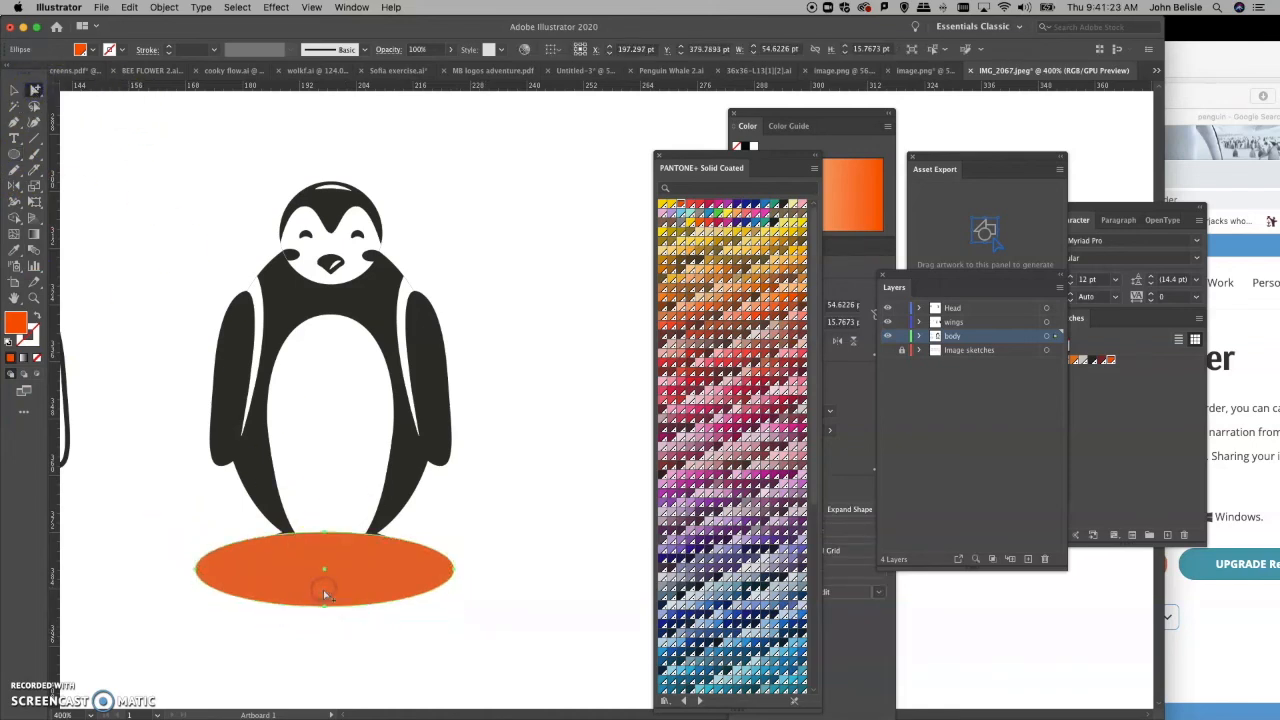
key(shift+super+bracketleft)
click(166, 461)
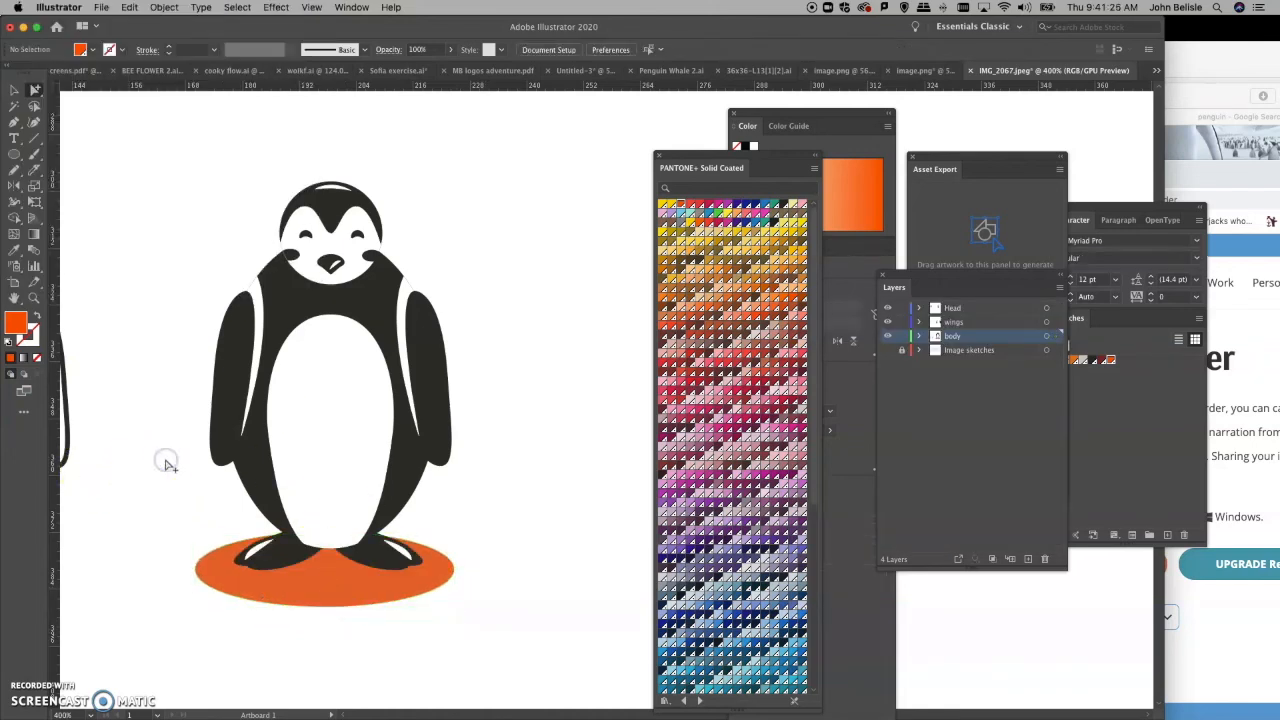
drag(326, 599, 334, 594)
click(277, 650)
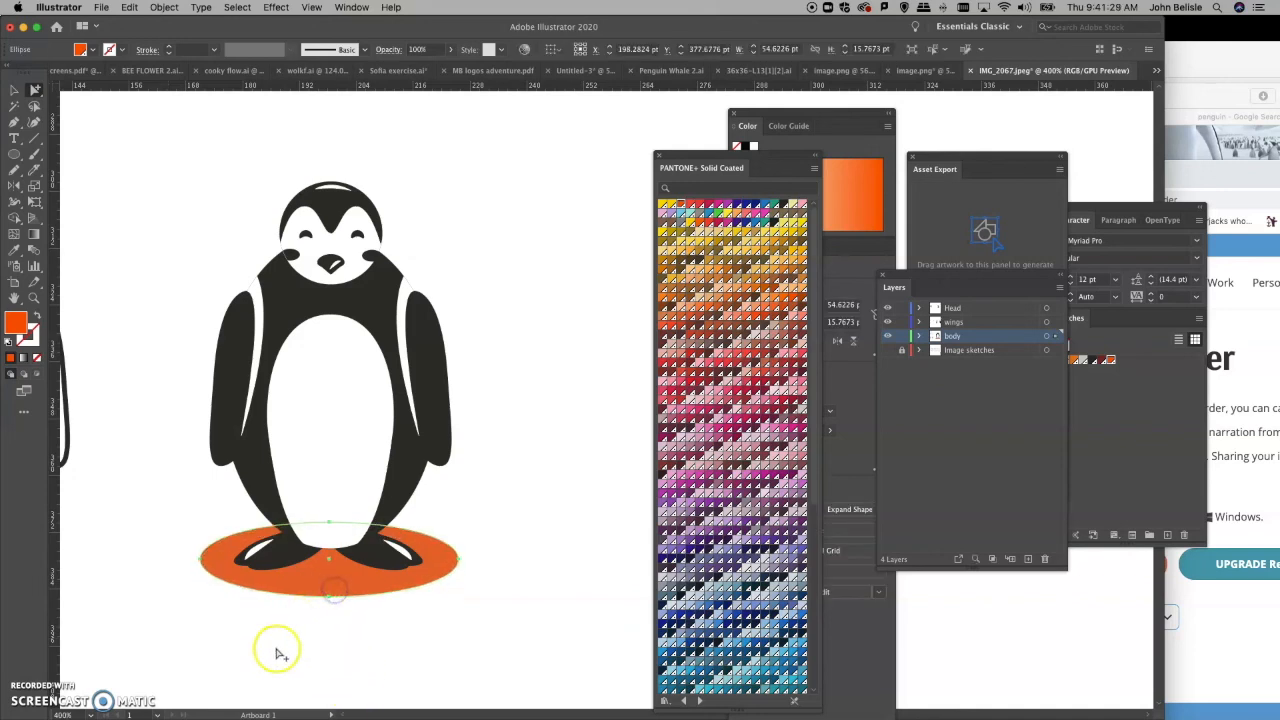
Step: Delete the flat orange ellipse beneath the penguin's feet
click(309, 594)
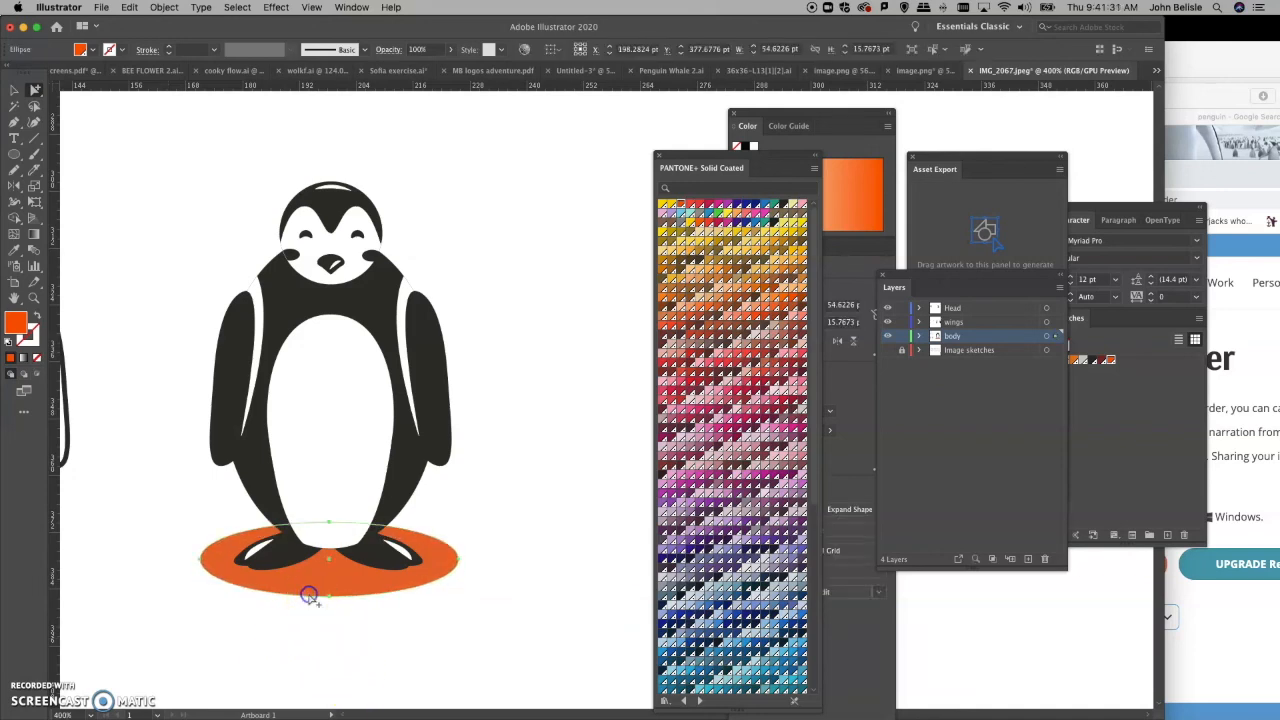
key(Delete)
click(148, 333)
Step: Draw an orange circle about 46.2 pt across around the penguin's head and shoulders and transfer it to the Head layer
click(16, 157)
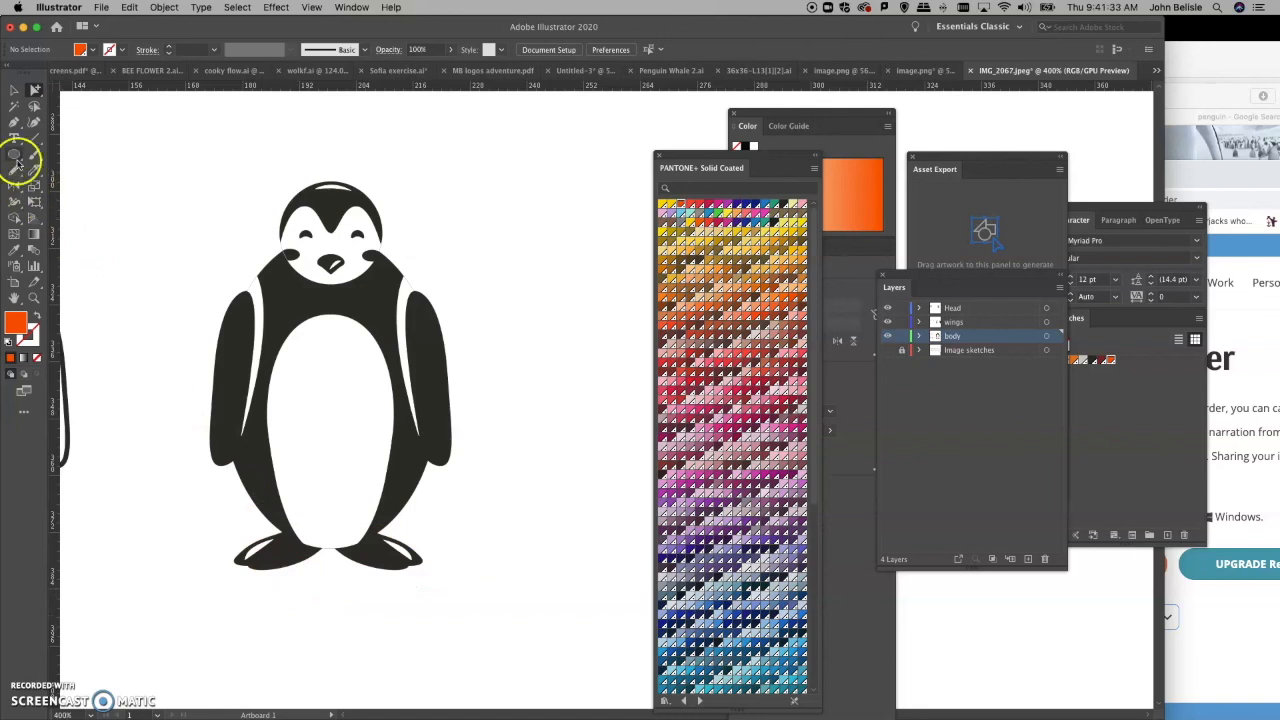
click(17, 157)
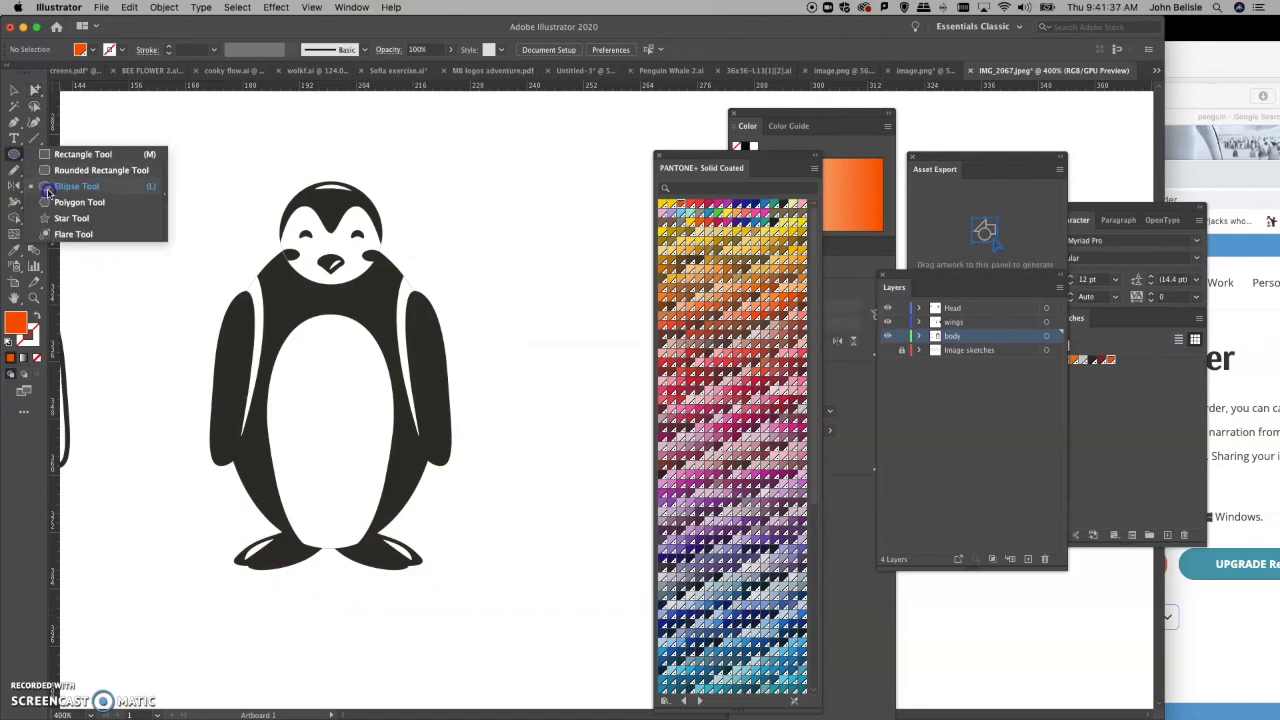
click(48, 190)
mouse_move(212, 150)
mouse_down()
mouse_move(393, 393)
mouse_move(356, 367)
mouse_up()
click(106, 228)
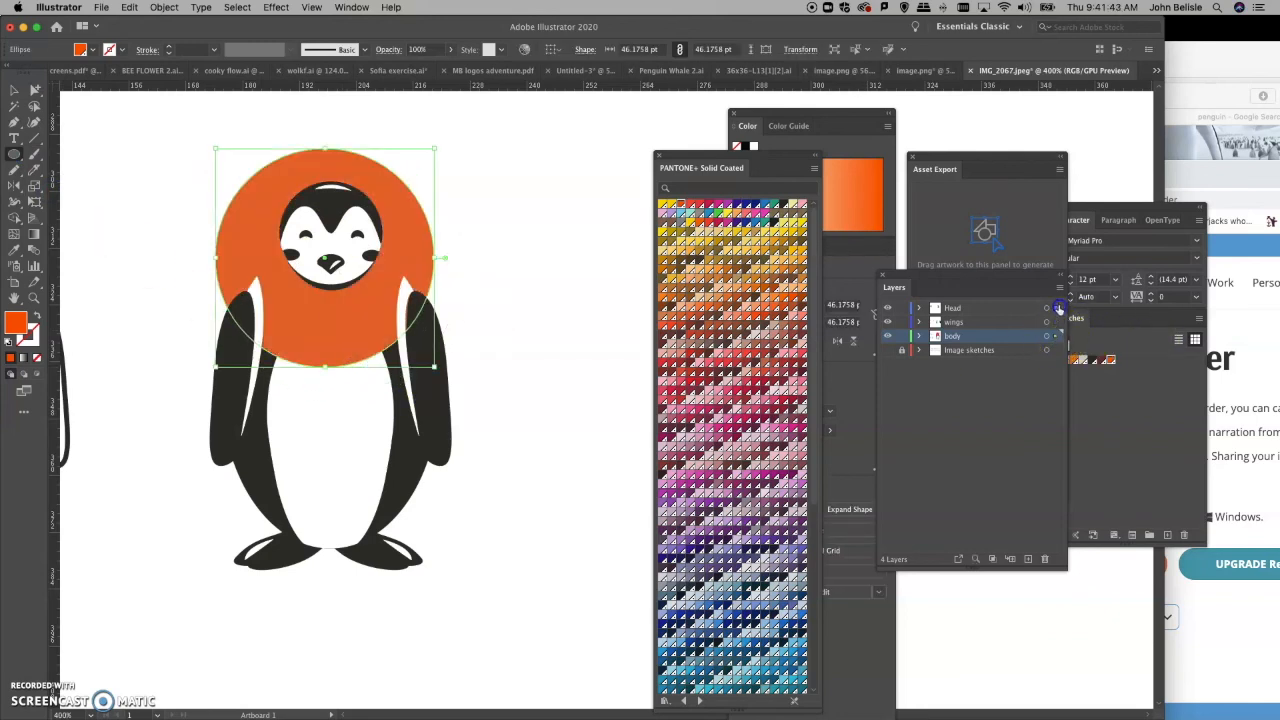
drag(1056, 336, 1059, 309)
Step: Try to clip the whole penguin inside the orange circle with a clipping mask
click(34, 88)
drag(138, 130, 566, 673)
key(super+z)
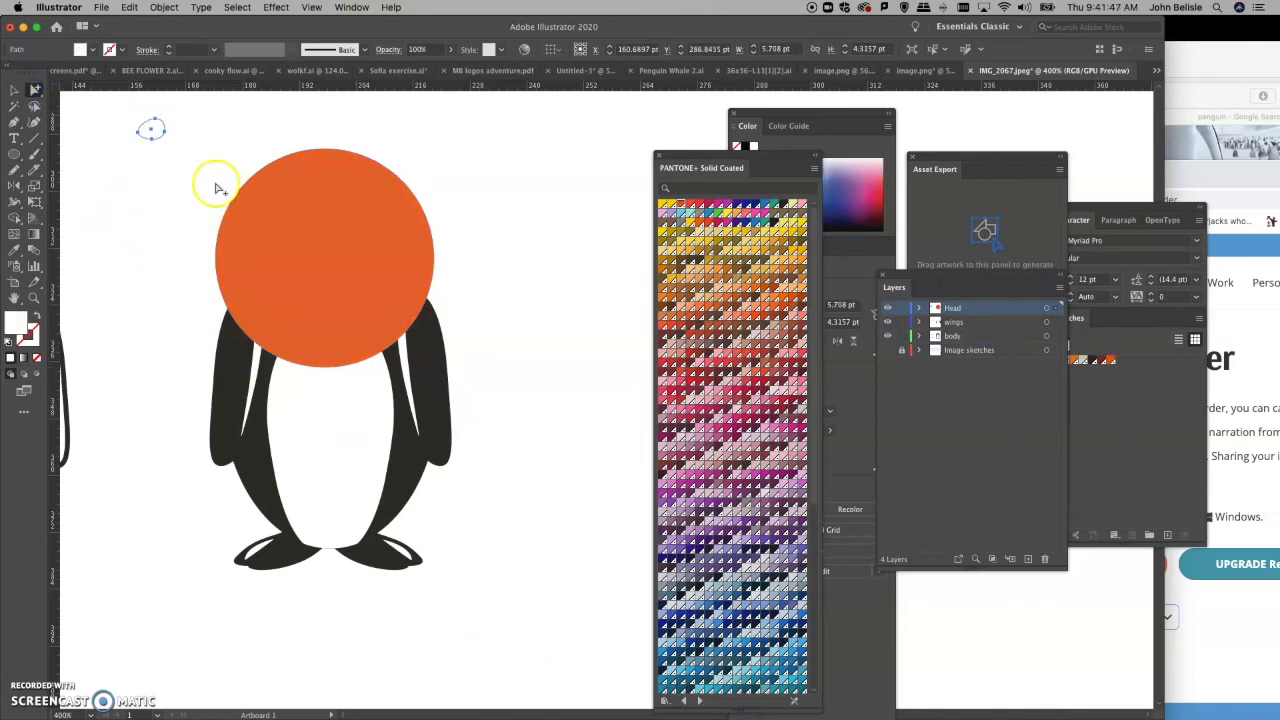
drag(184, 154, 530, 632)
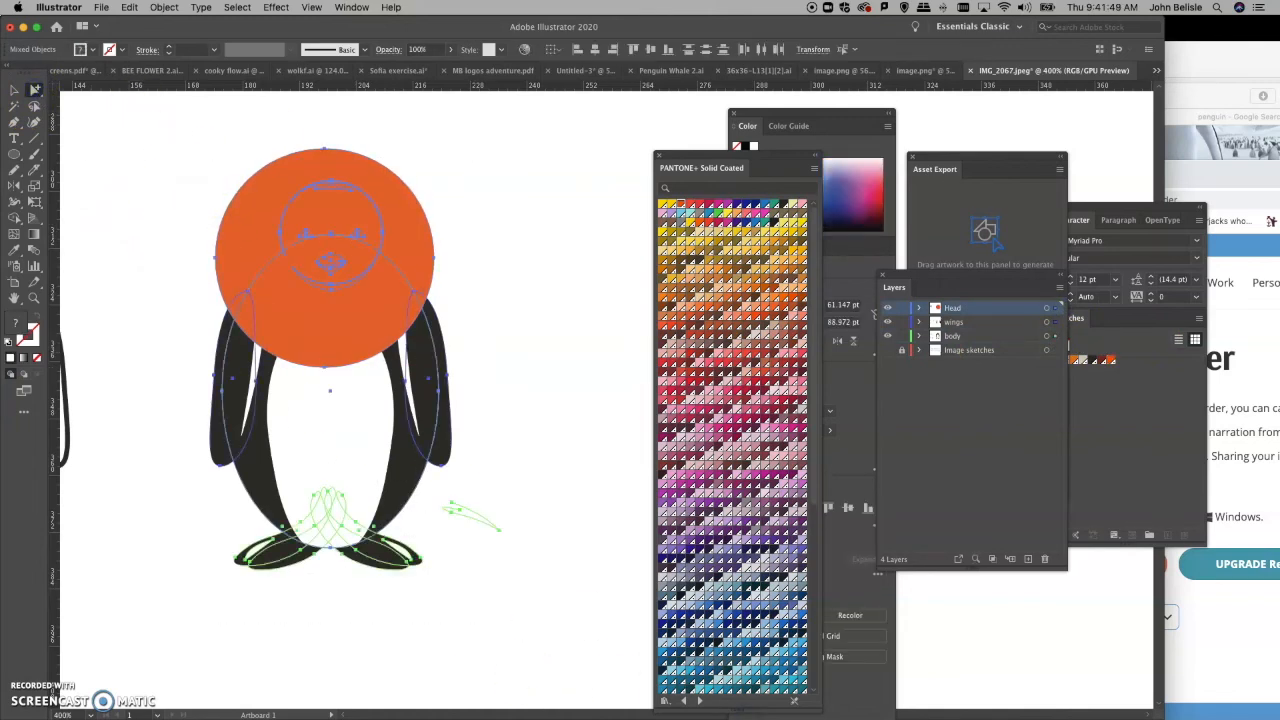
click(164, 7)
click(324, 428)
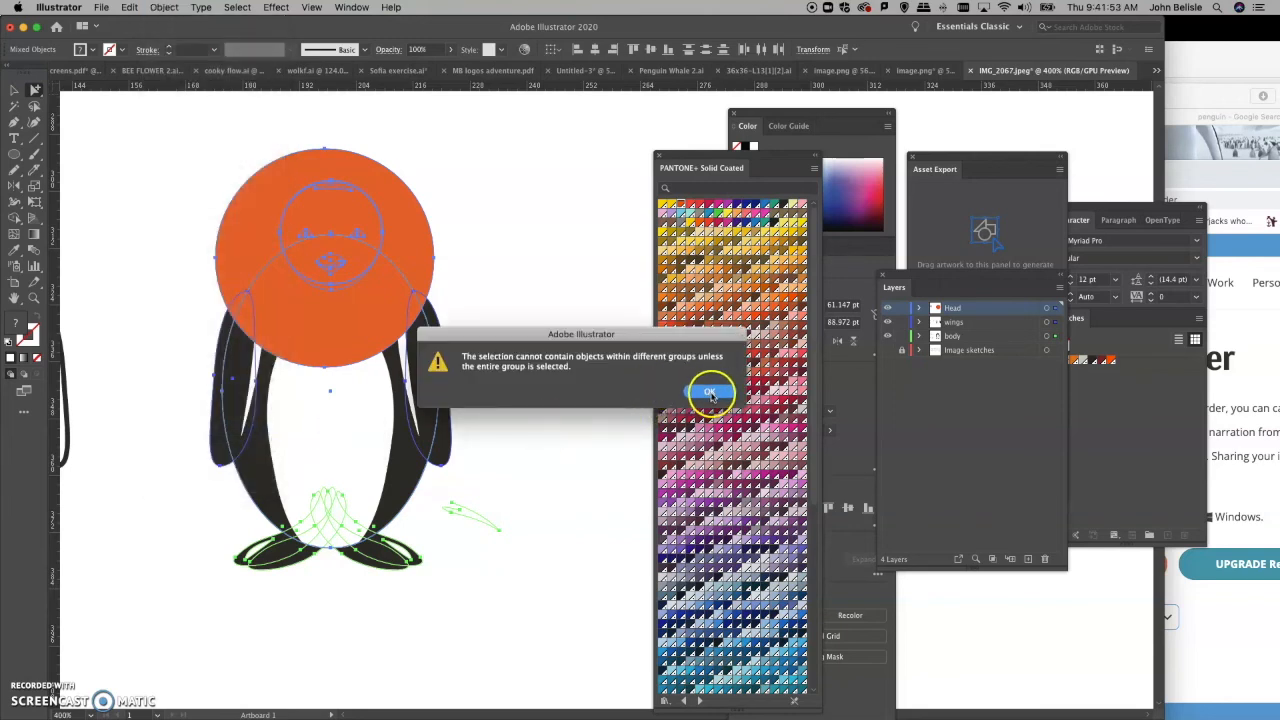
click(711, 394)
Step: Reselect the circle and all penguin parts and try the clipping mask again
click(586, 686)
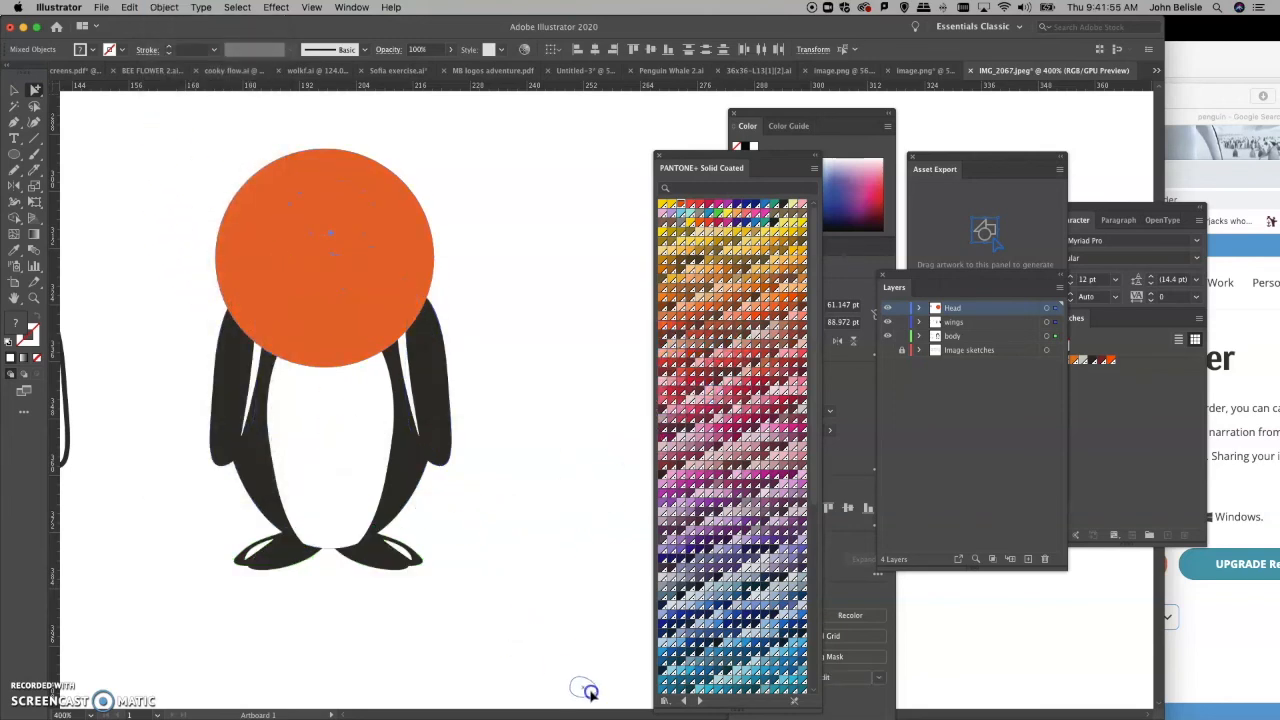
drag(130, 148, 565, 630)
click(512, 540)
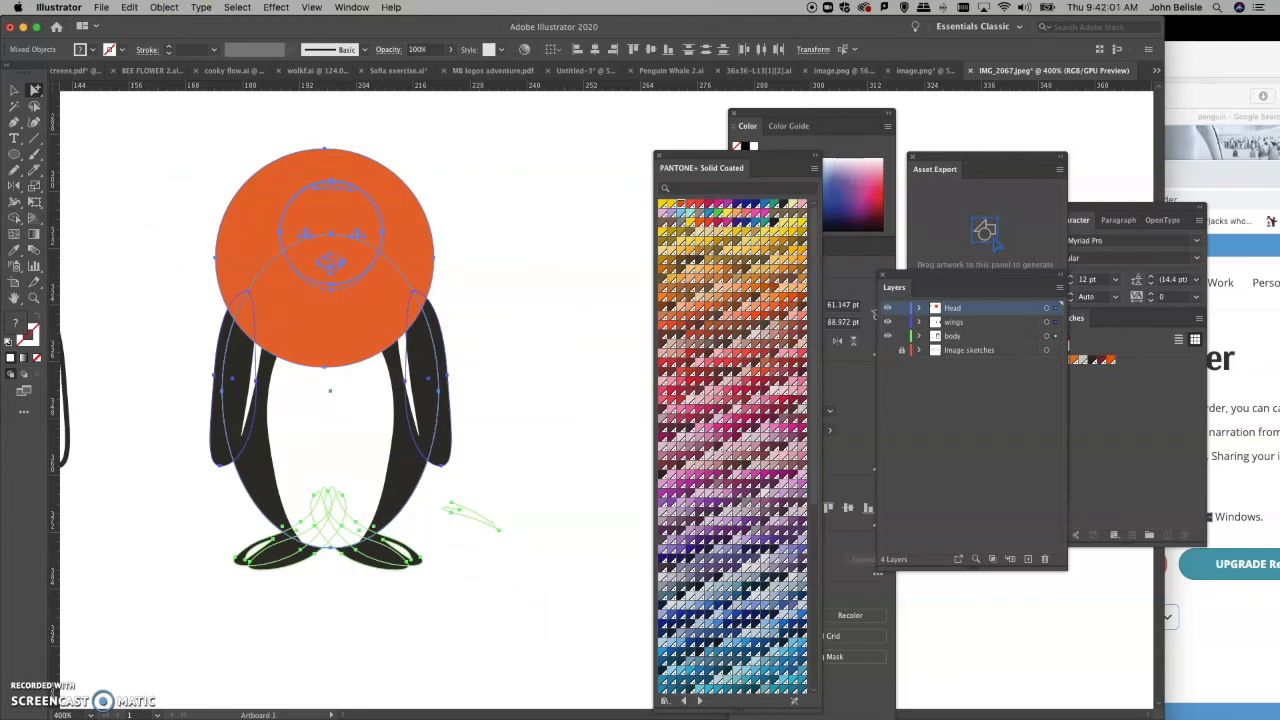
click(164, 7)
mouse_move(230, 426)
click(312, 427)
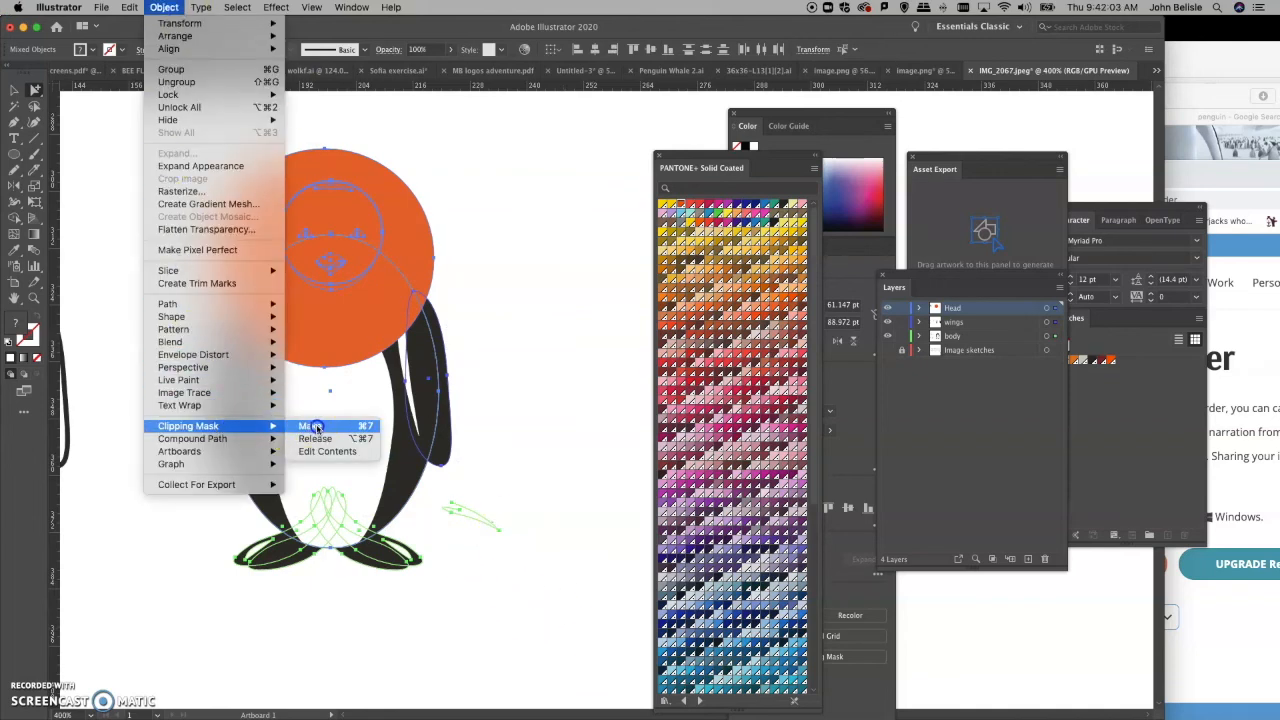
click(714, 393)
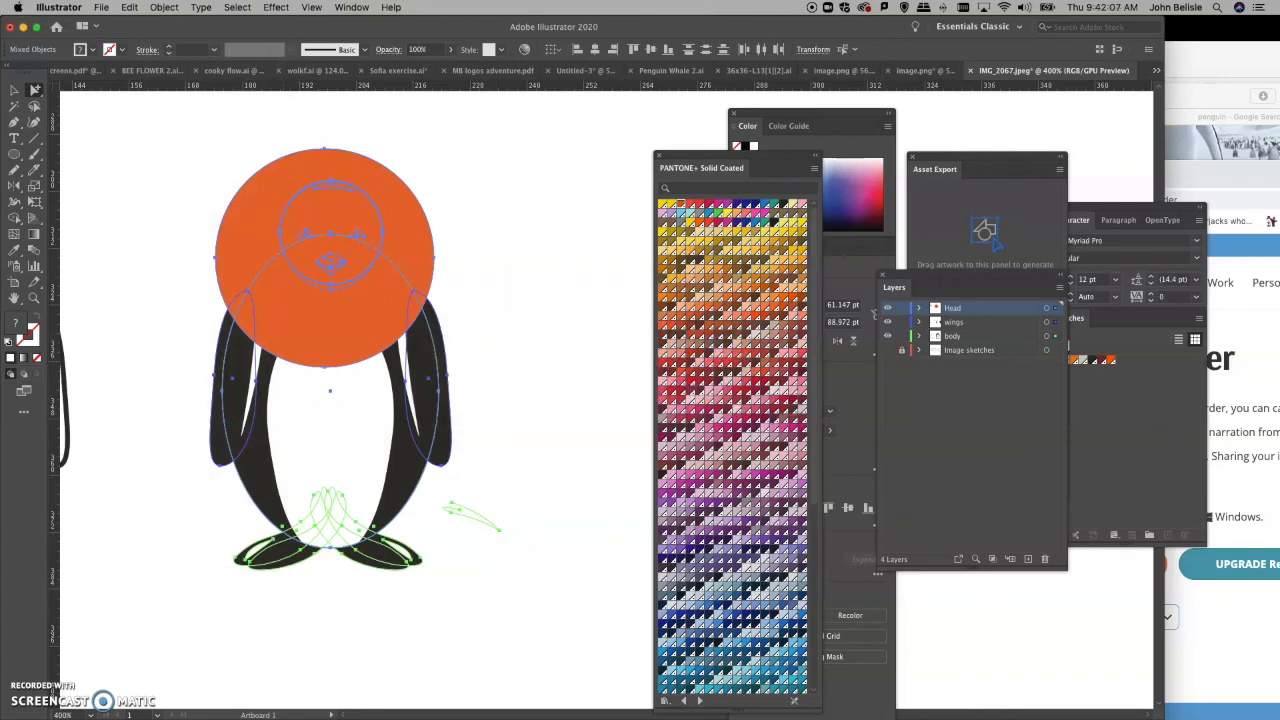
Step: Select the orange circle with all penguin parts, nudge them slightly left and crop the penguin inside the circle with a clipping mask
click(164, 7)
click(176, 105)
click(131, 132)
drag(158, 132, 500, 589)
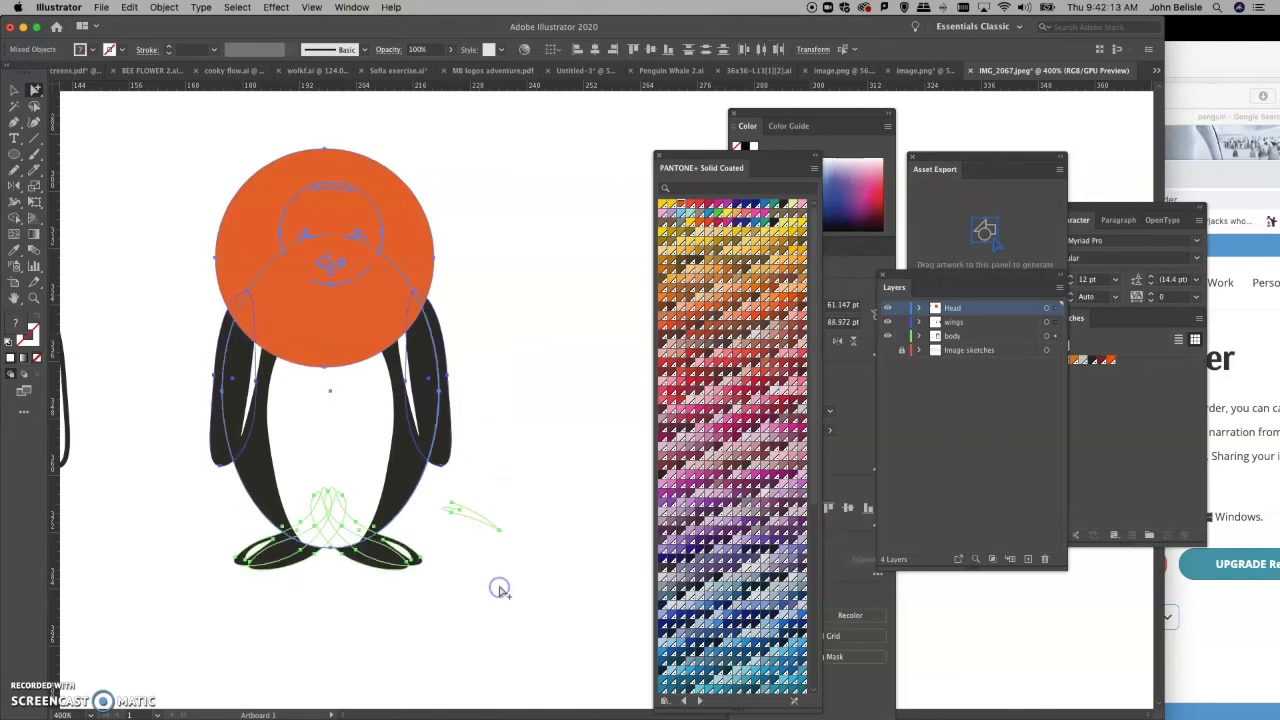
key(Left)
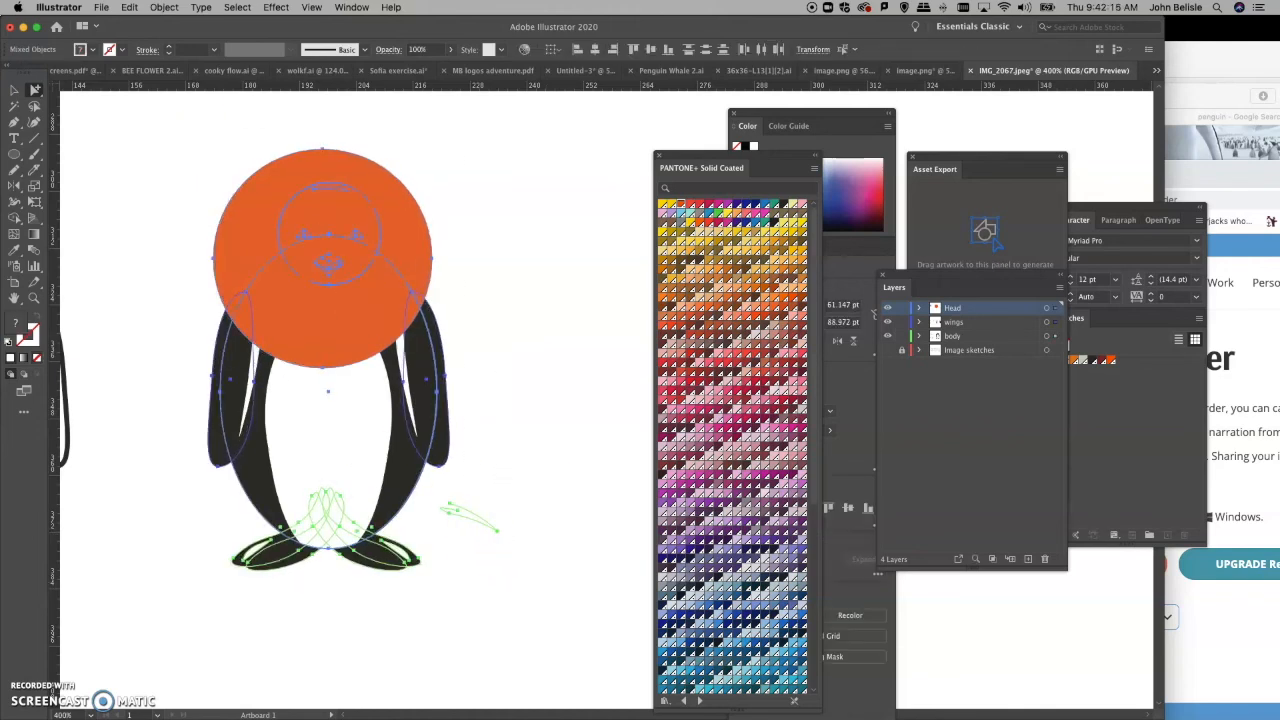
click(164, 7)
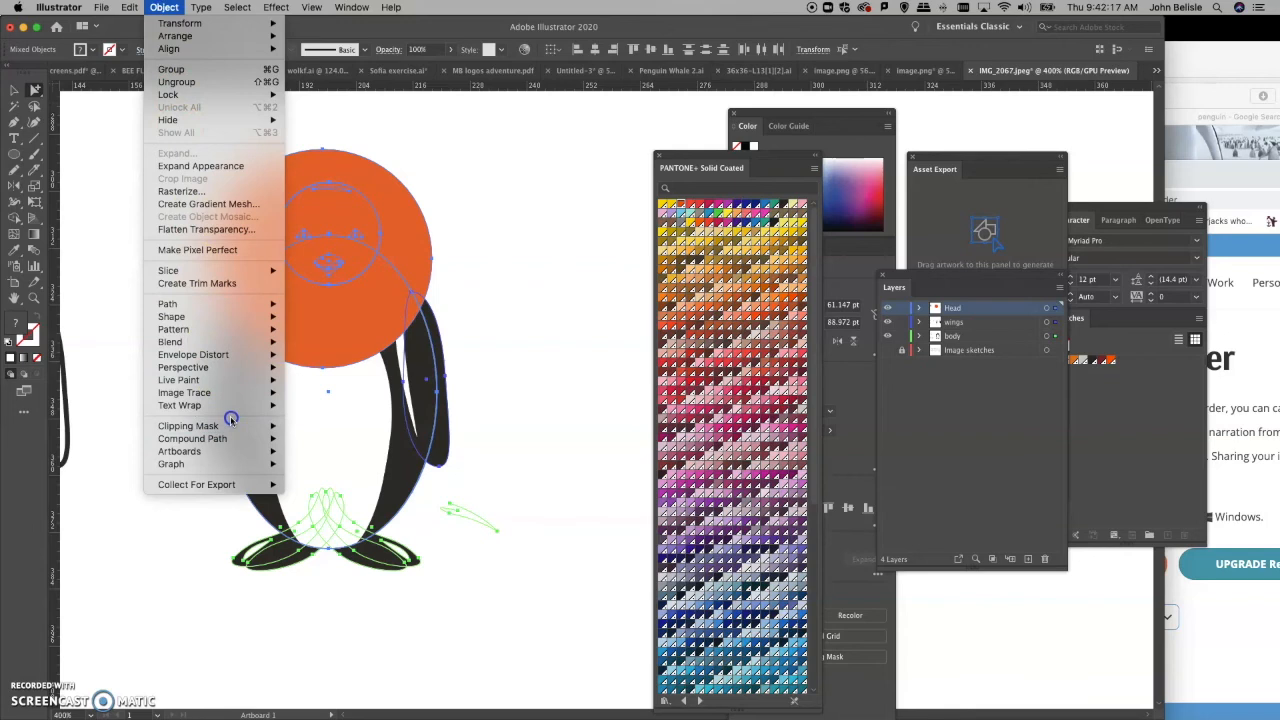
mouse_move(230, 426)
click(310, 426)
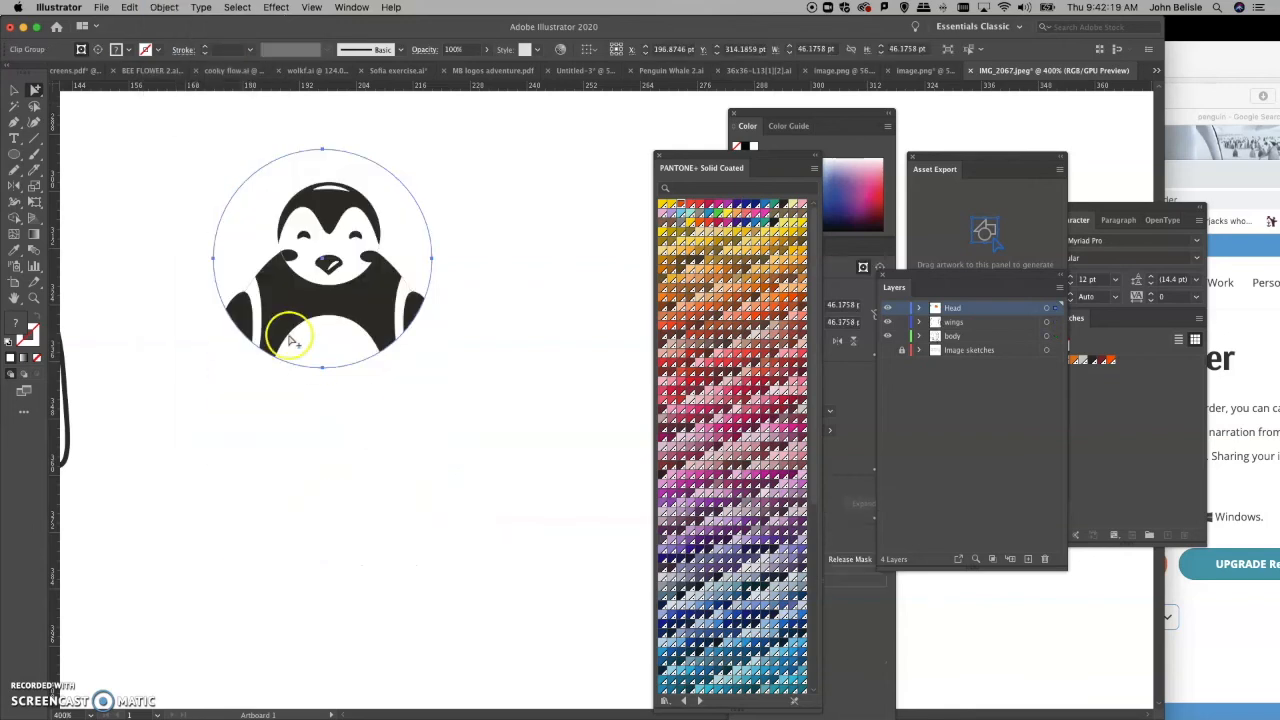
Step: Fill the clipping circle around the penguin with a red PANTONE+ Solid Coated swatch and deselect it
click(148, 132)
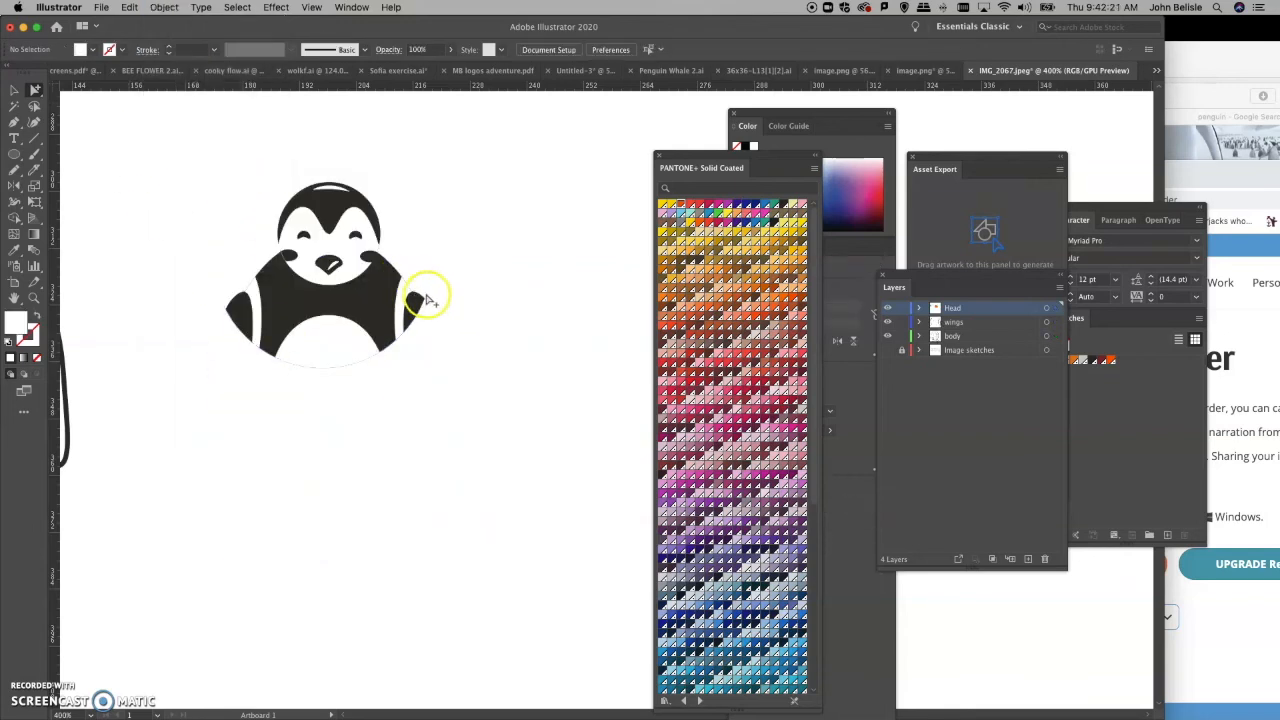
click(429, 298)
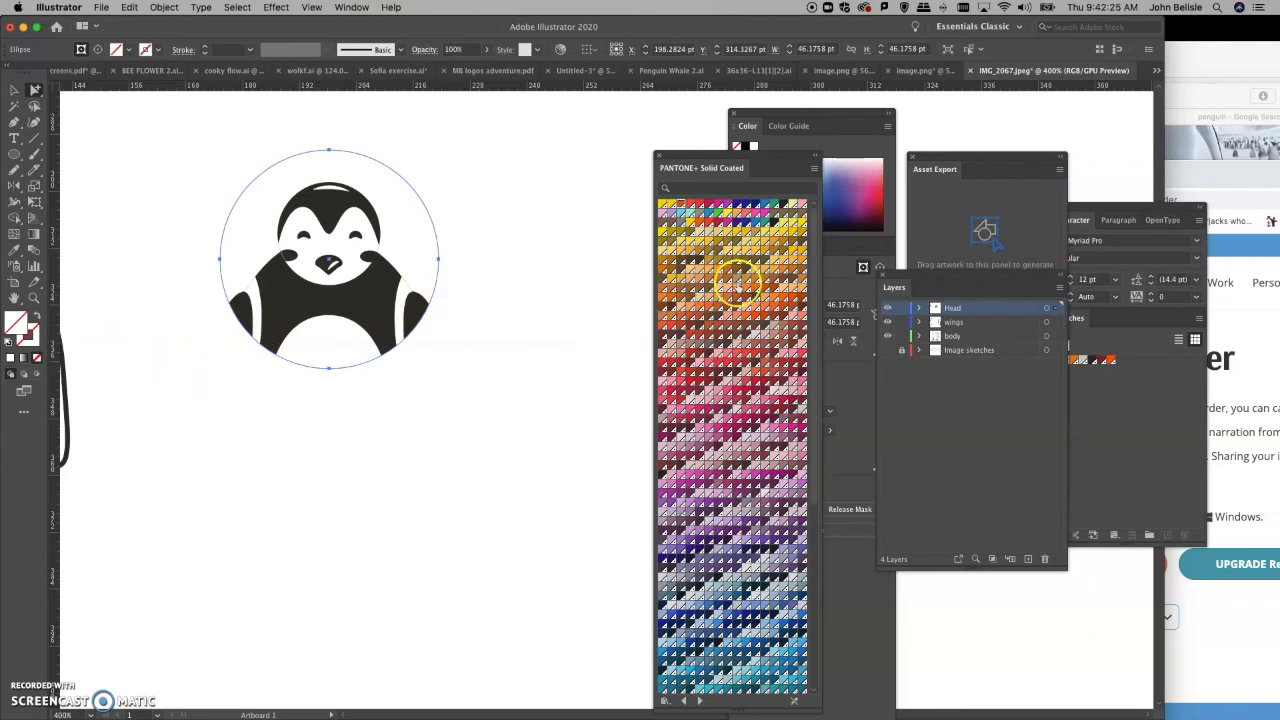
click(699, 205)
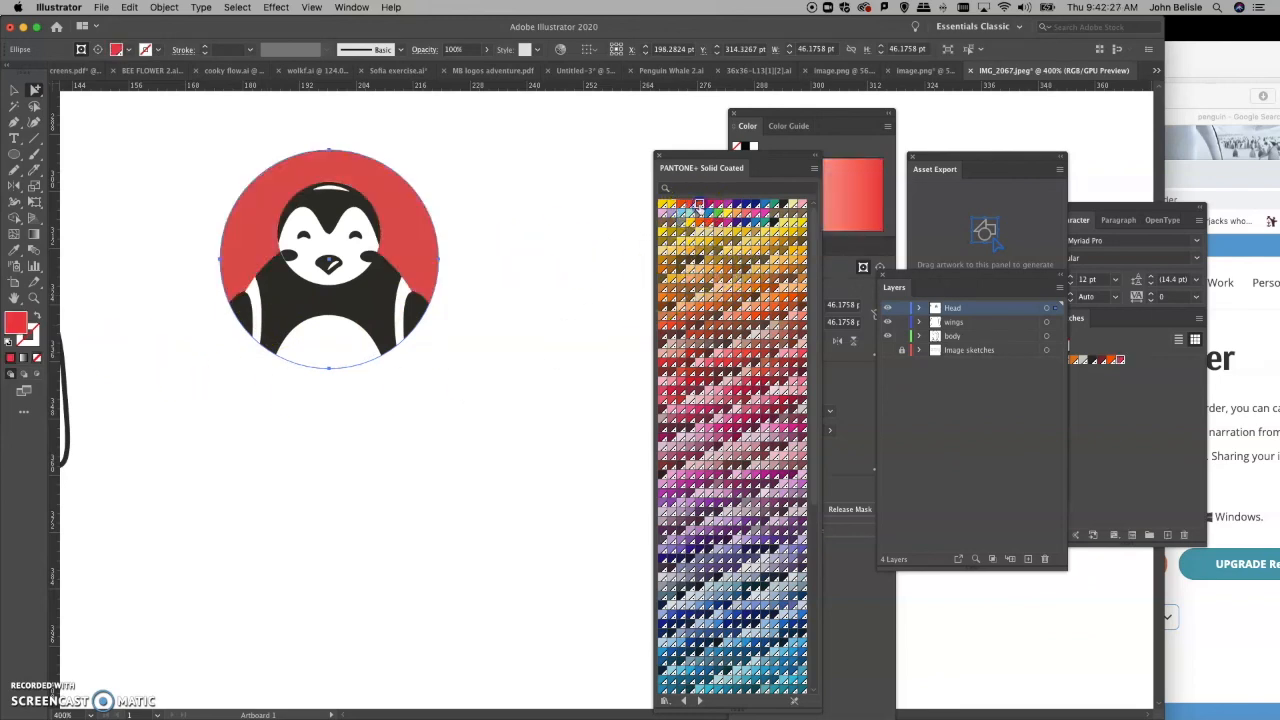
click(492, 227)
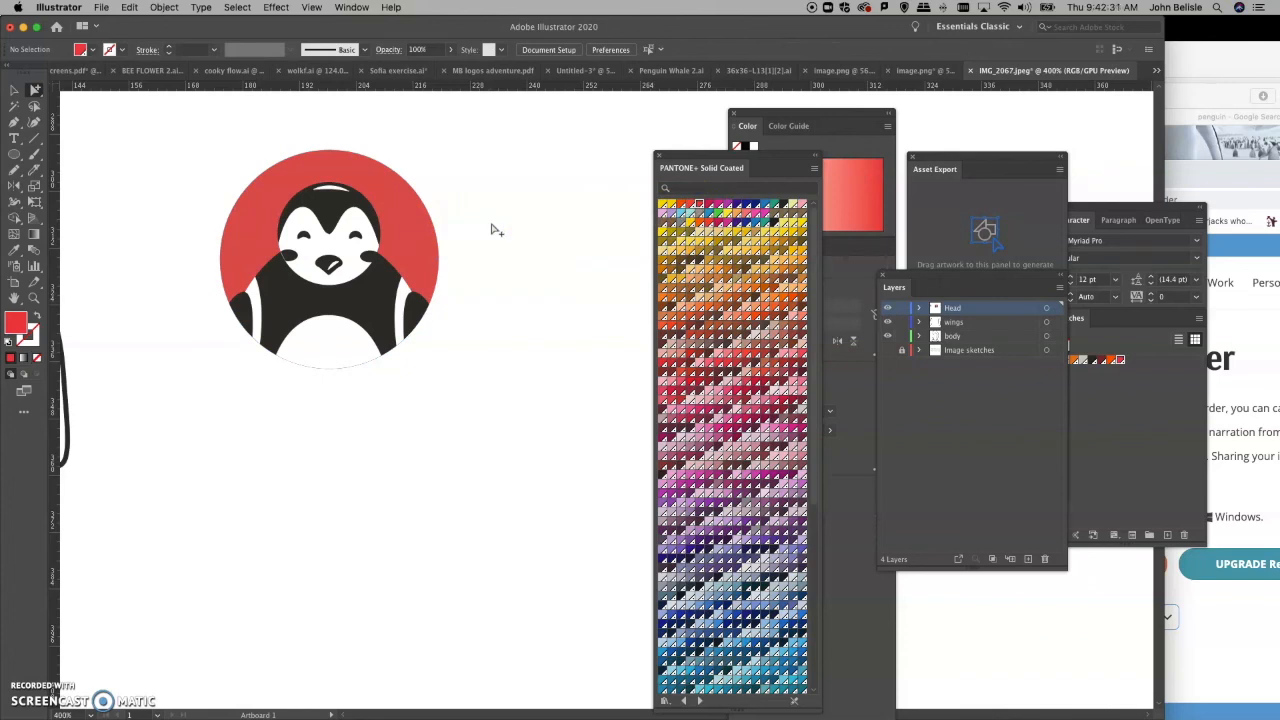
Step: Select the red clipping circle again and move the Swatches panel close to the artwork, over the PANTONE library
click(405, 229)
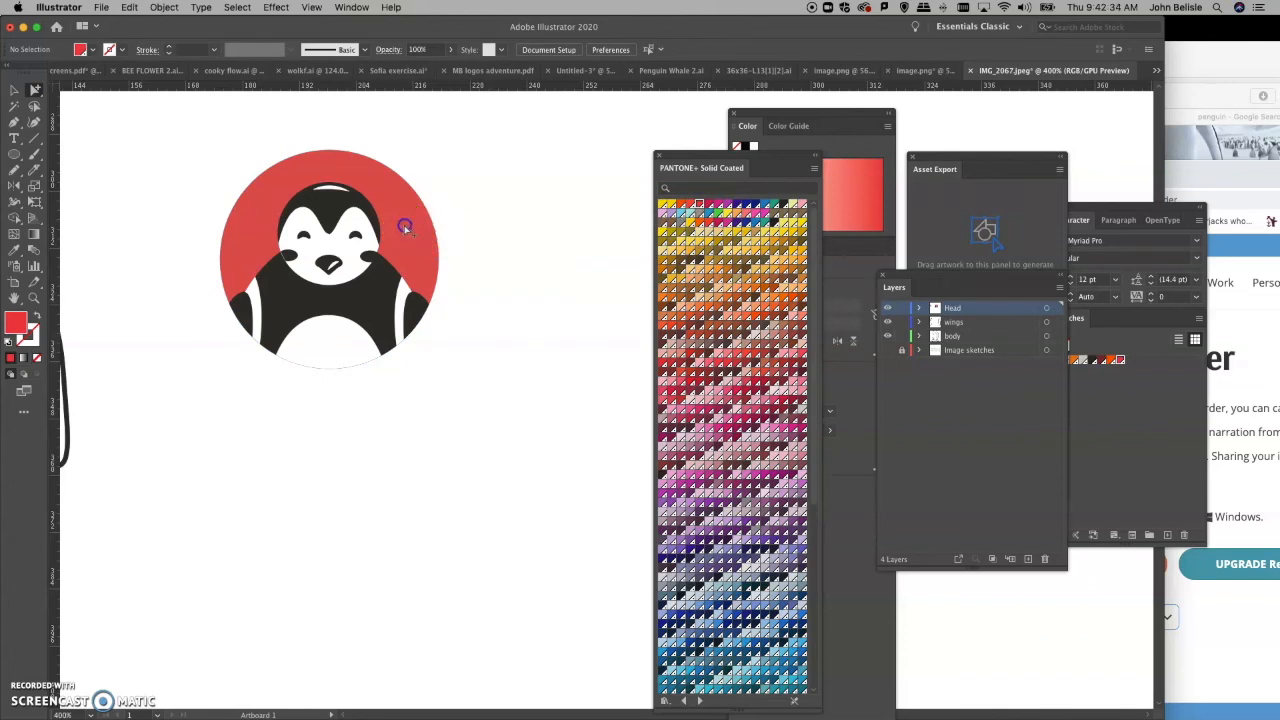
click(328, 207)
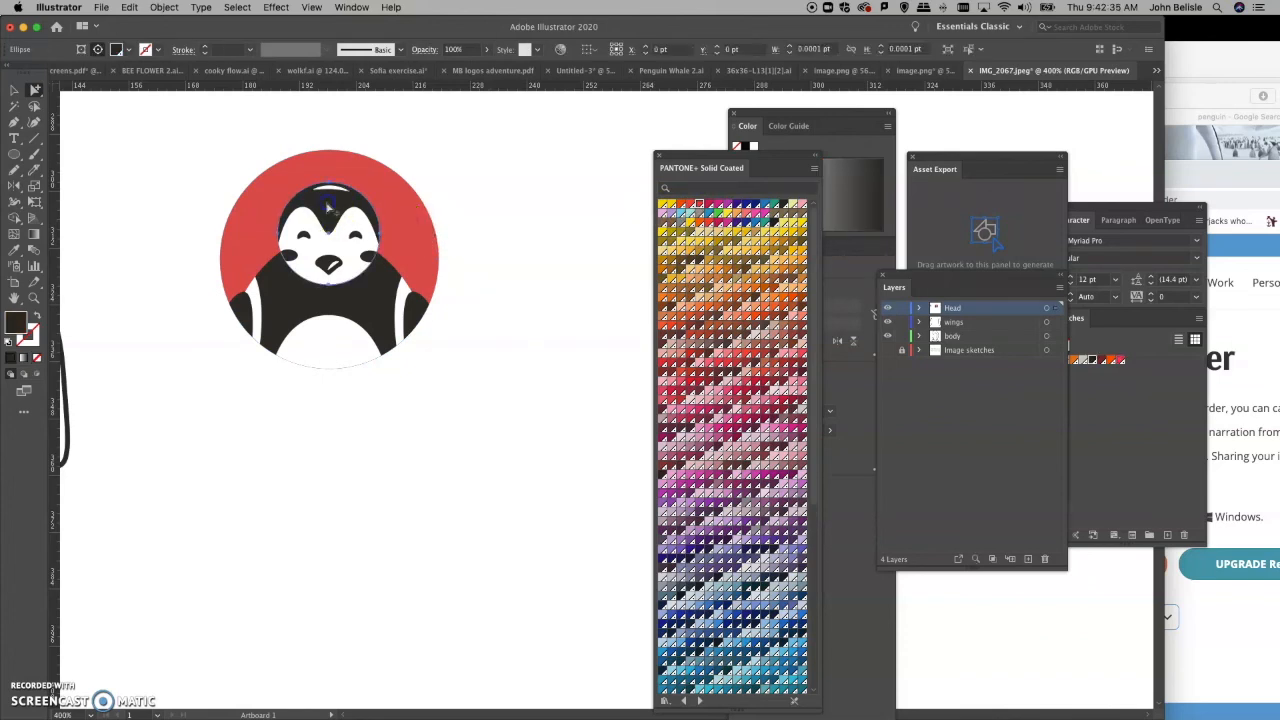
click(255, 177)
click(255, 177)
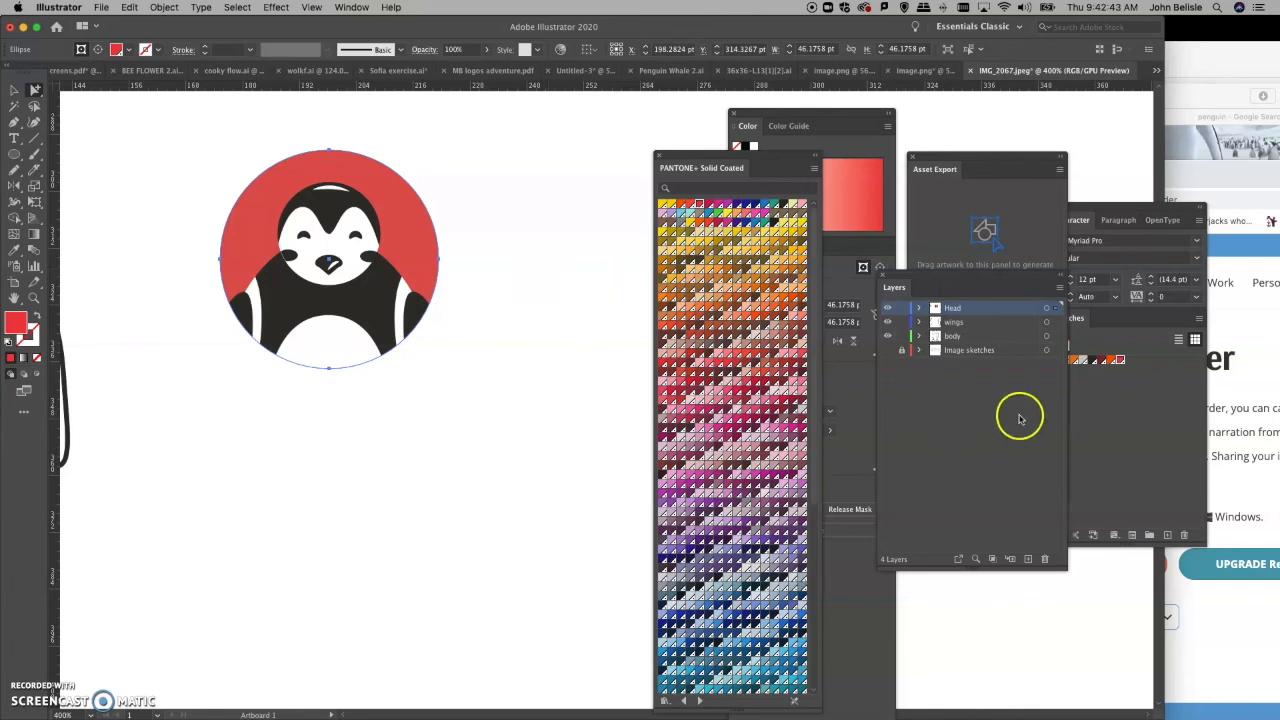
drag(1110, 326, 628, 207)
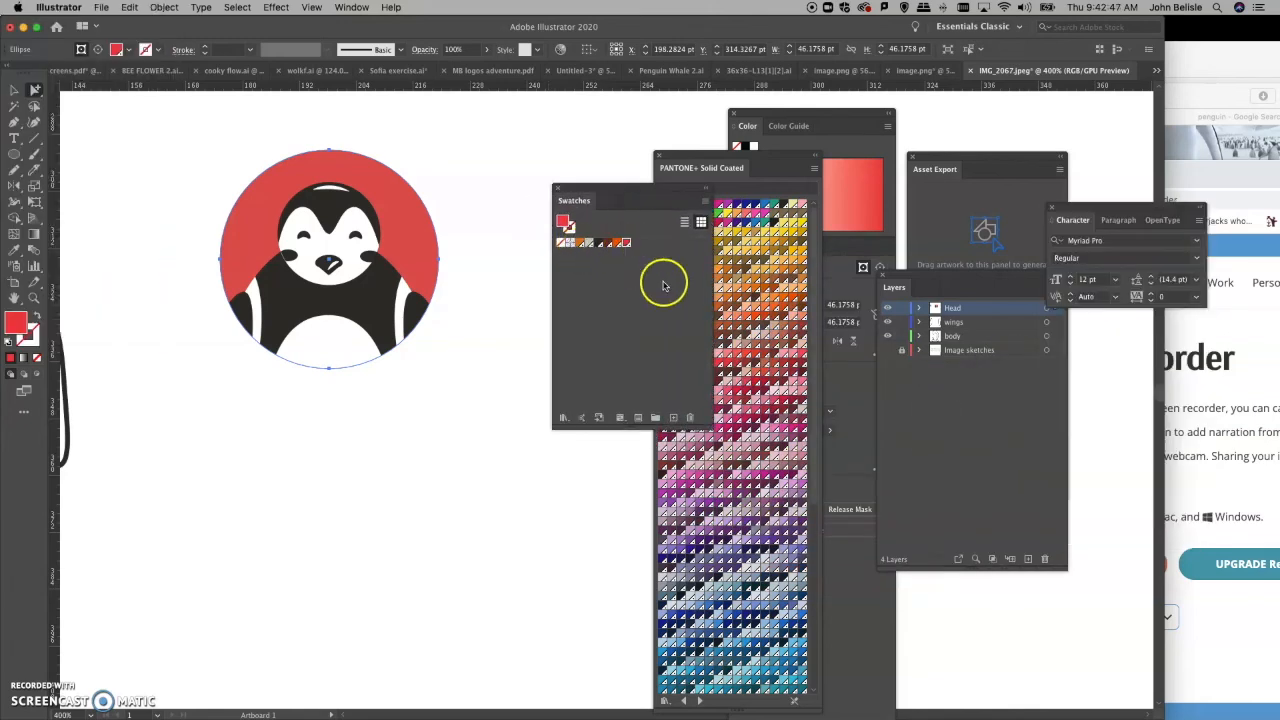
Step: Delete the red clipping circle to release the full penguin, and move the Swatches panel off the PANTONE library
click(177, 131)
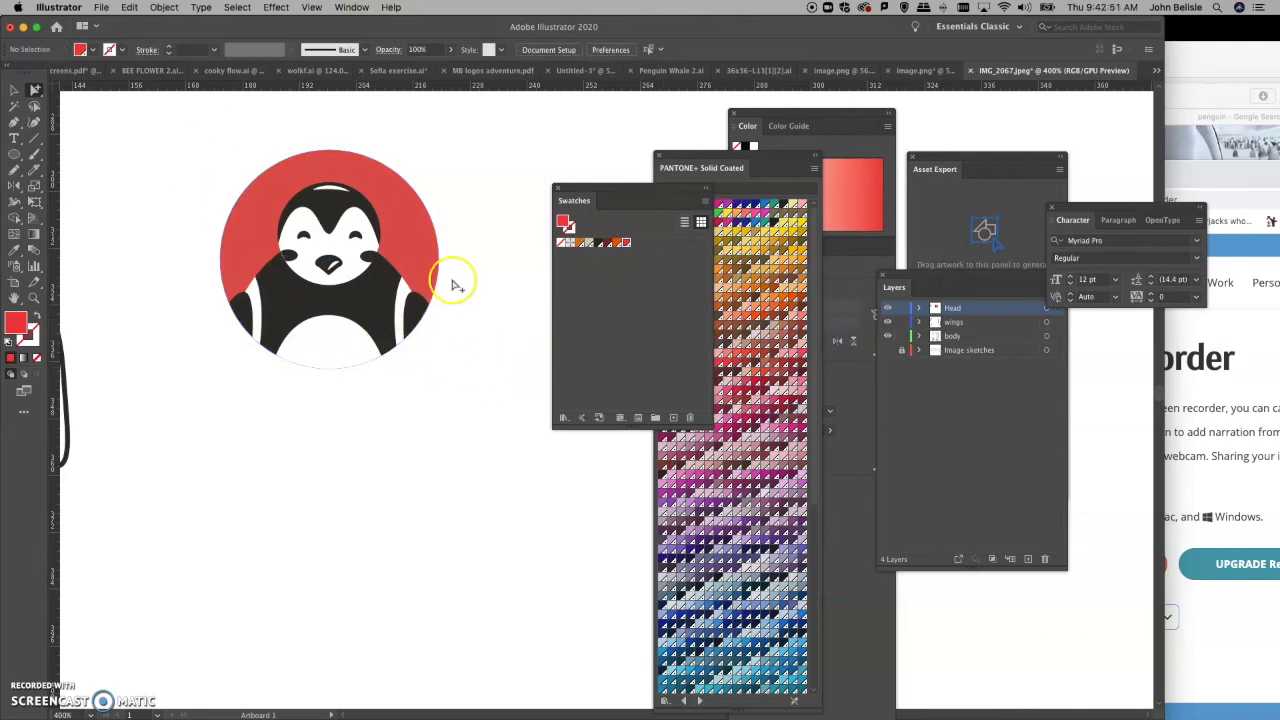
click(440, 244)
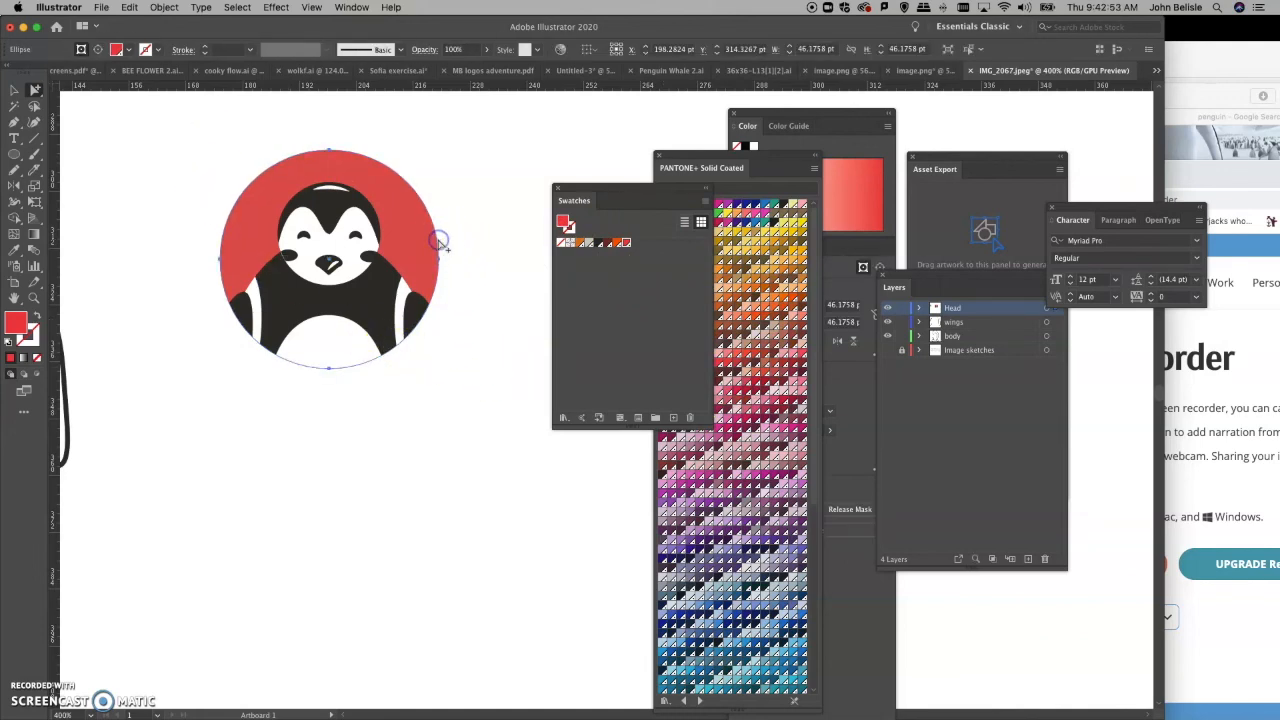
key(Delete)
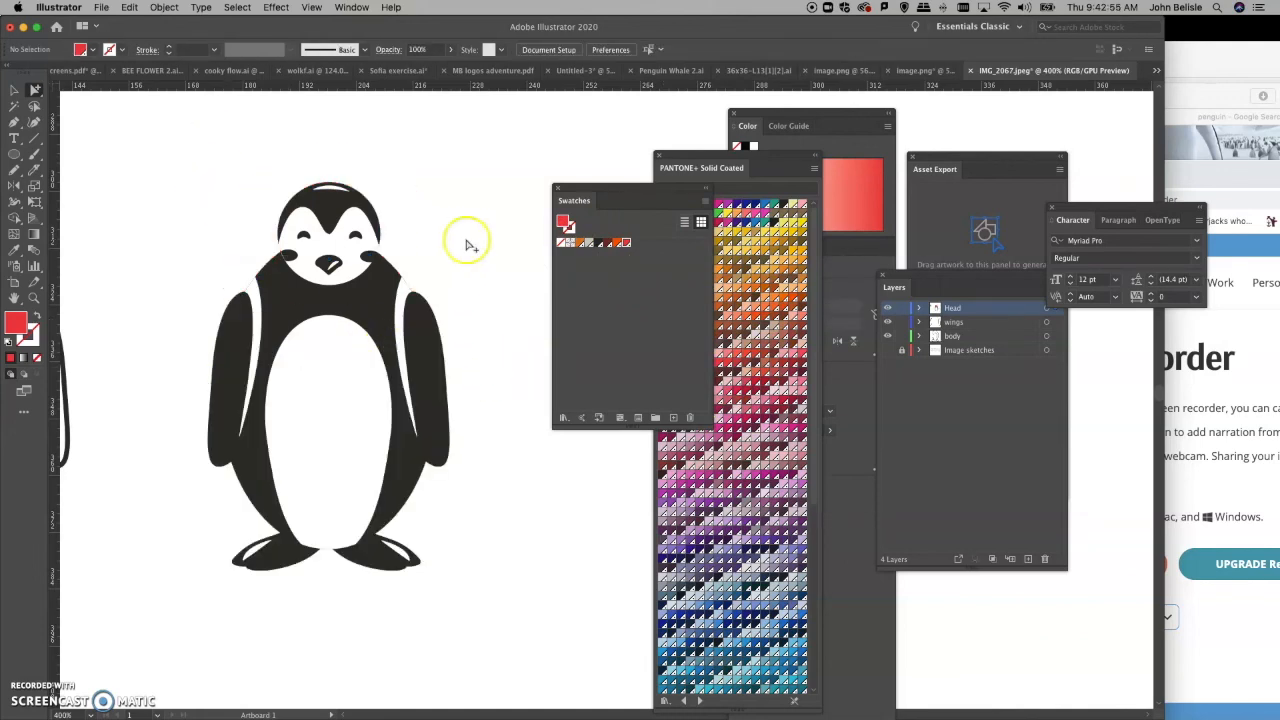
drag(573, 198, 907, 212)
click(541, 521)
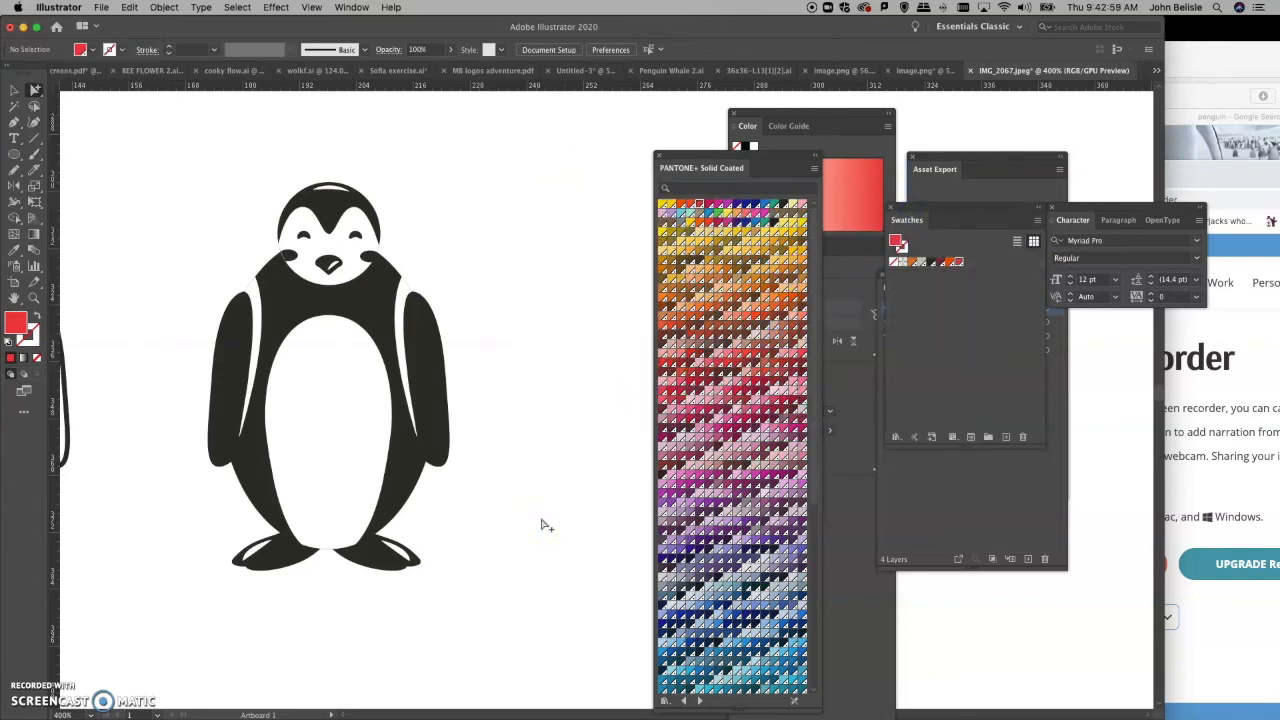
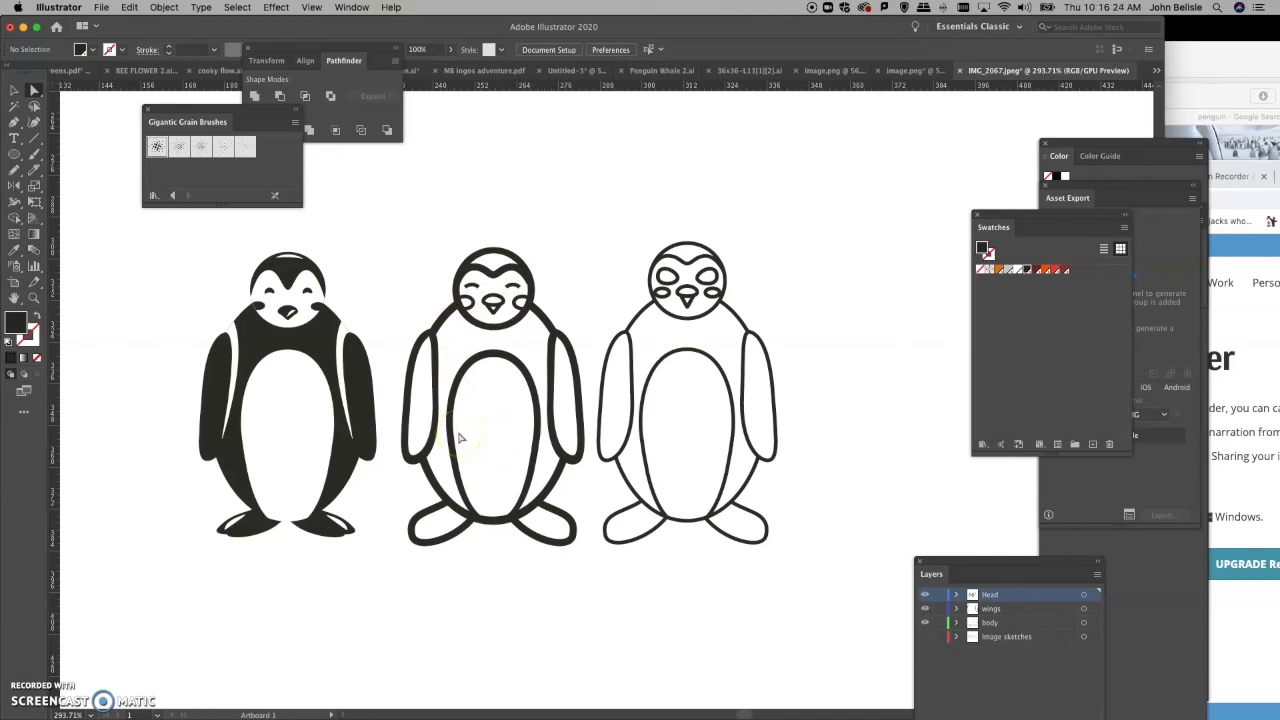
scroll(460, 438, left, 2)
scroll(460, 438, down, 1)
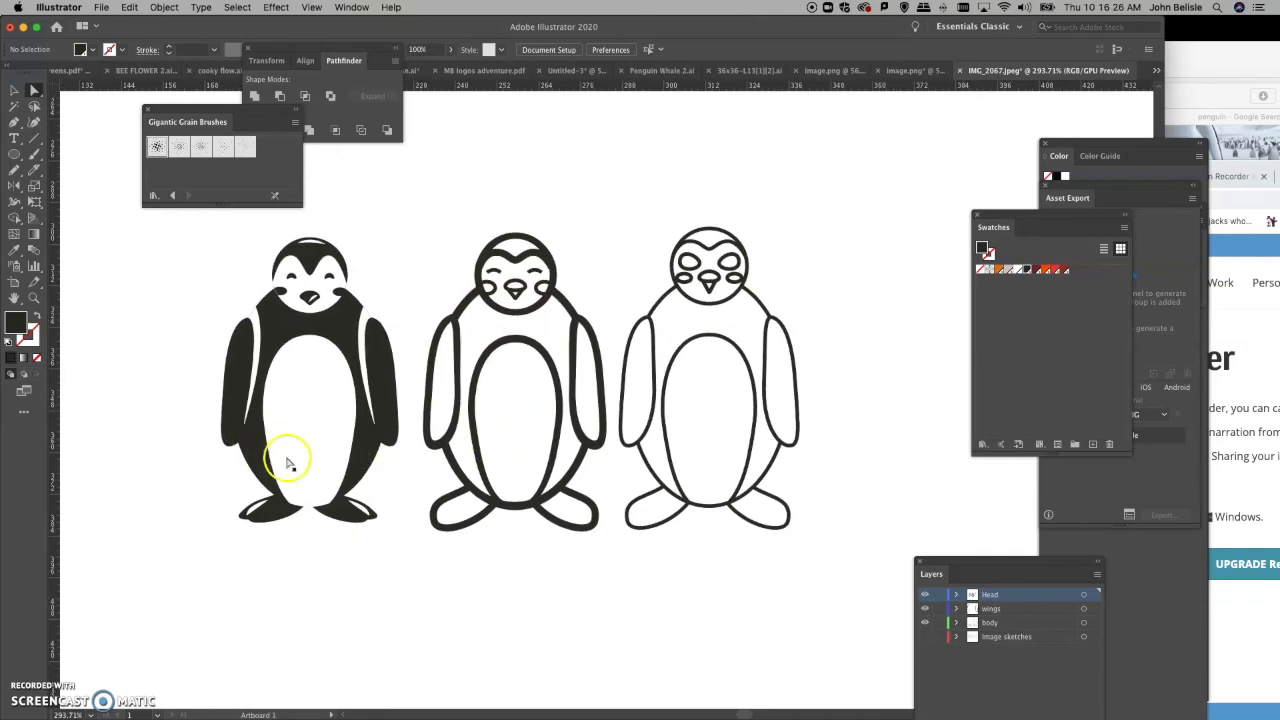